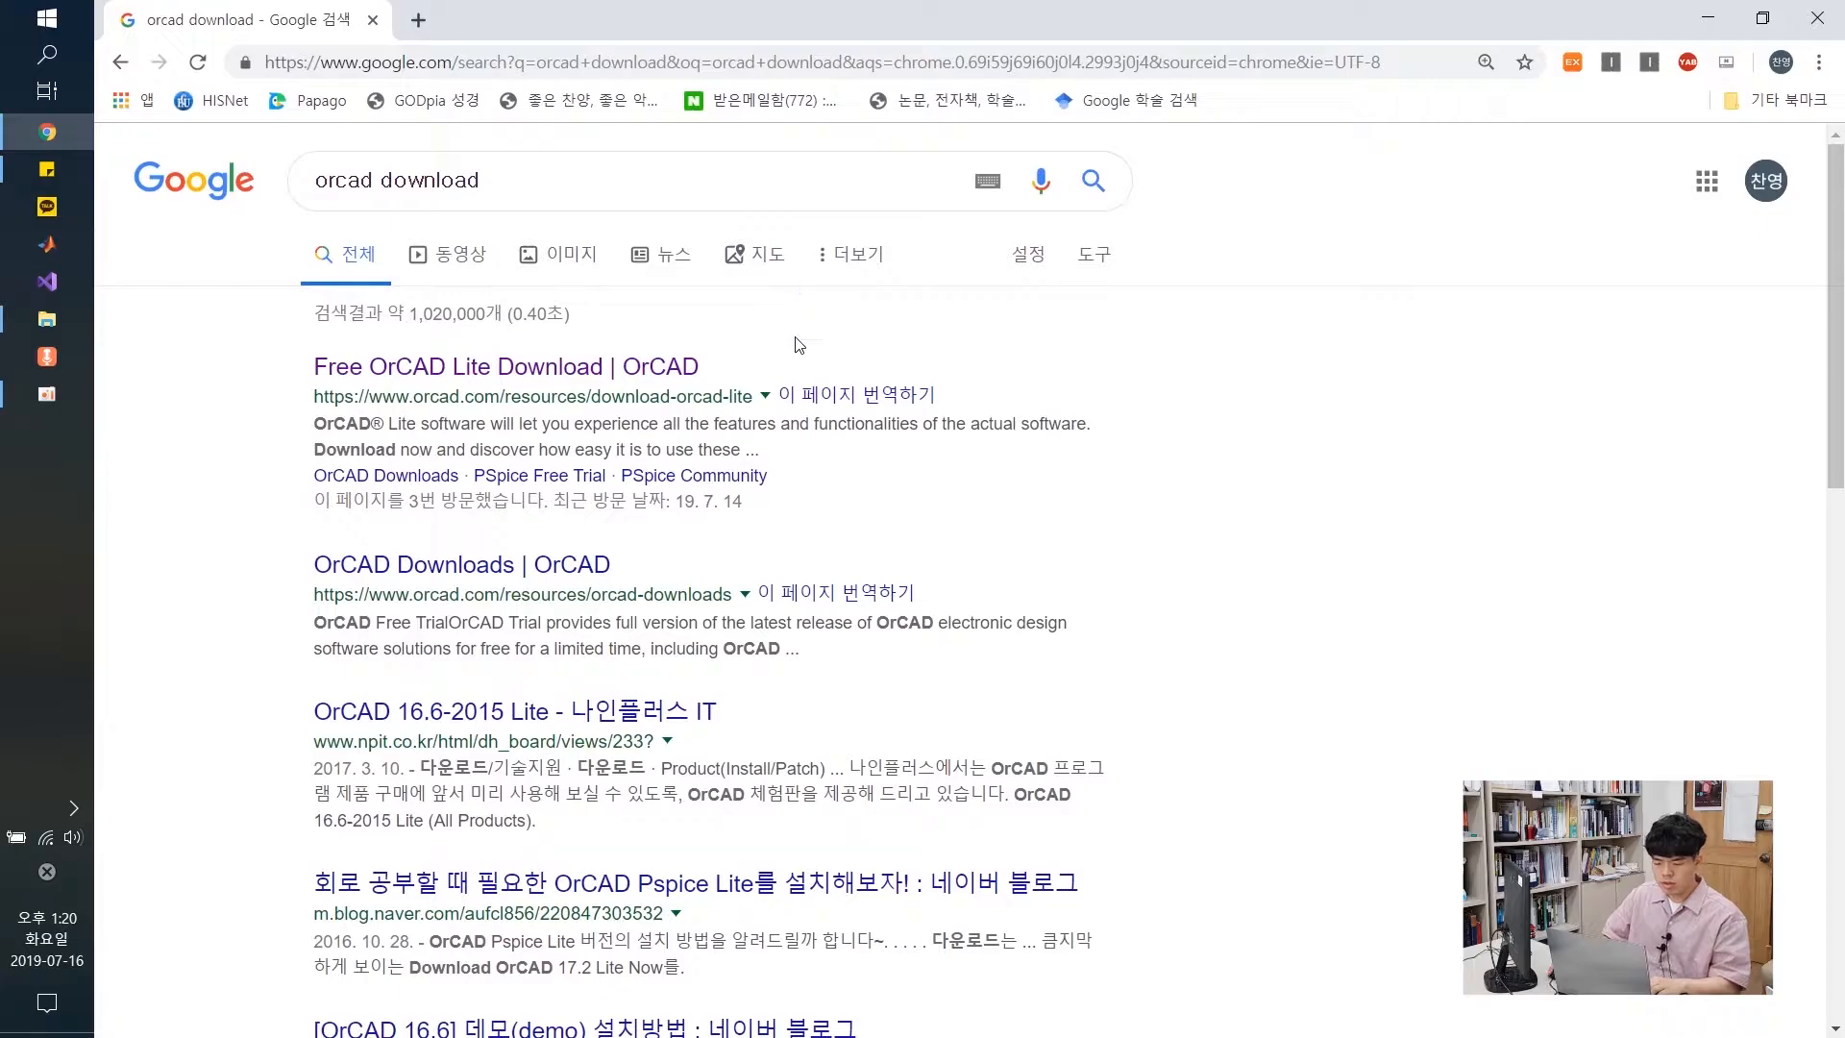
Open the Free OrCAD Lite Download page, close its Download Now banner, and scroll to the request form
left_click(569, 380)
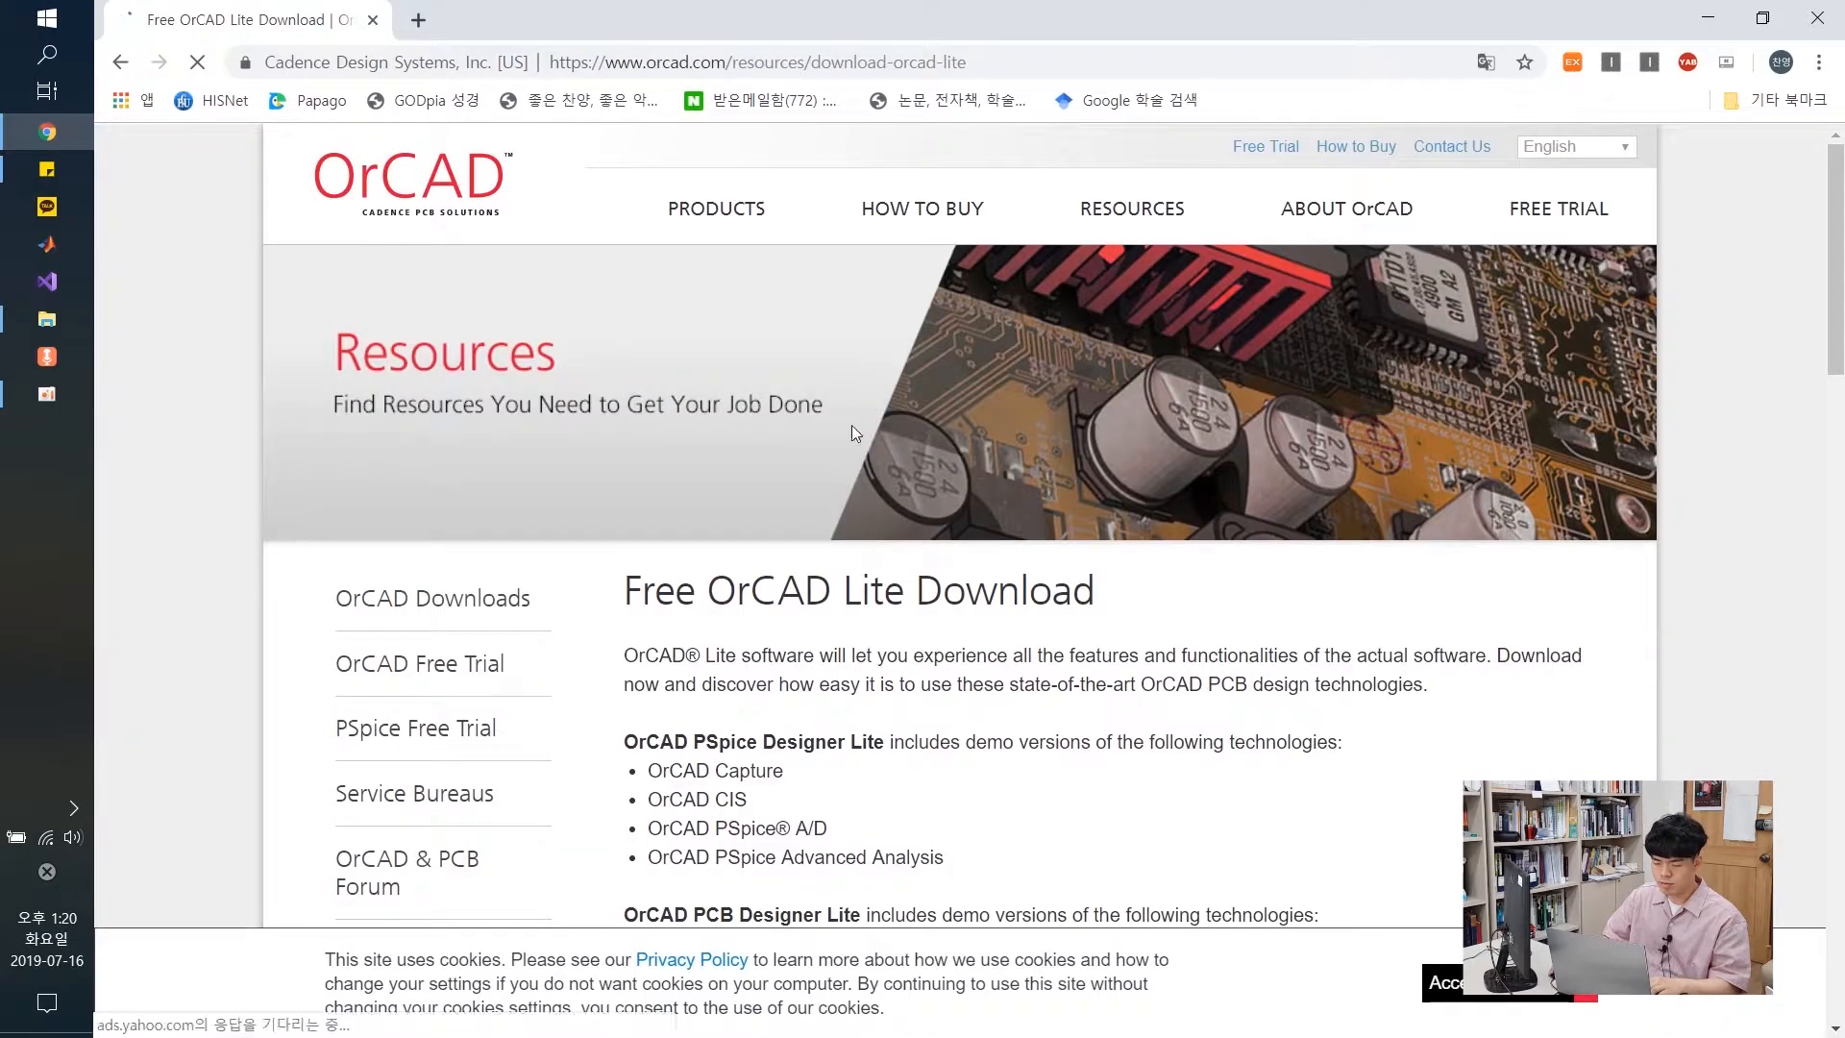
scroll(908, 616, "down", 1)
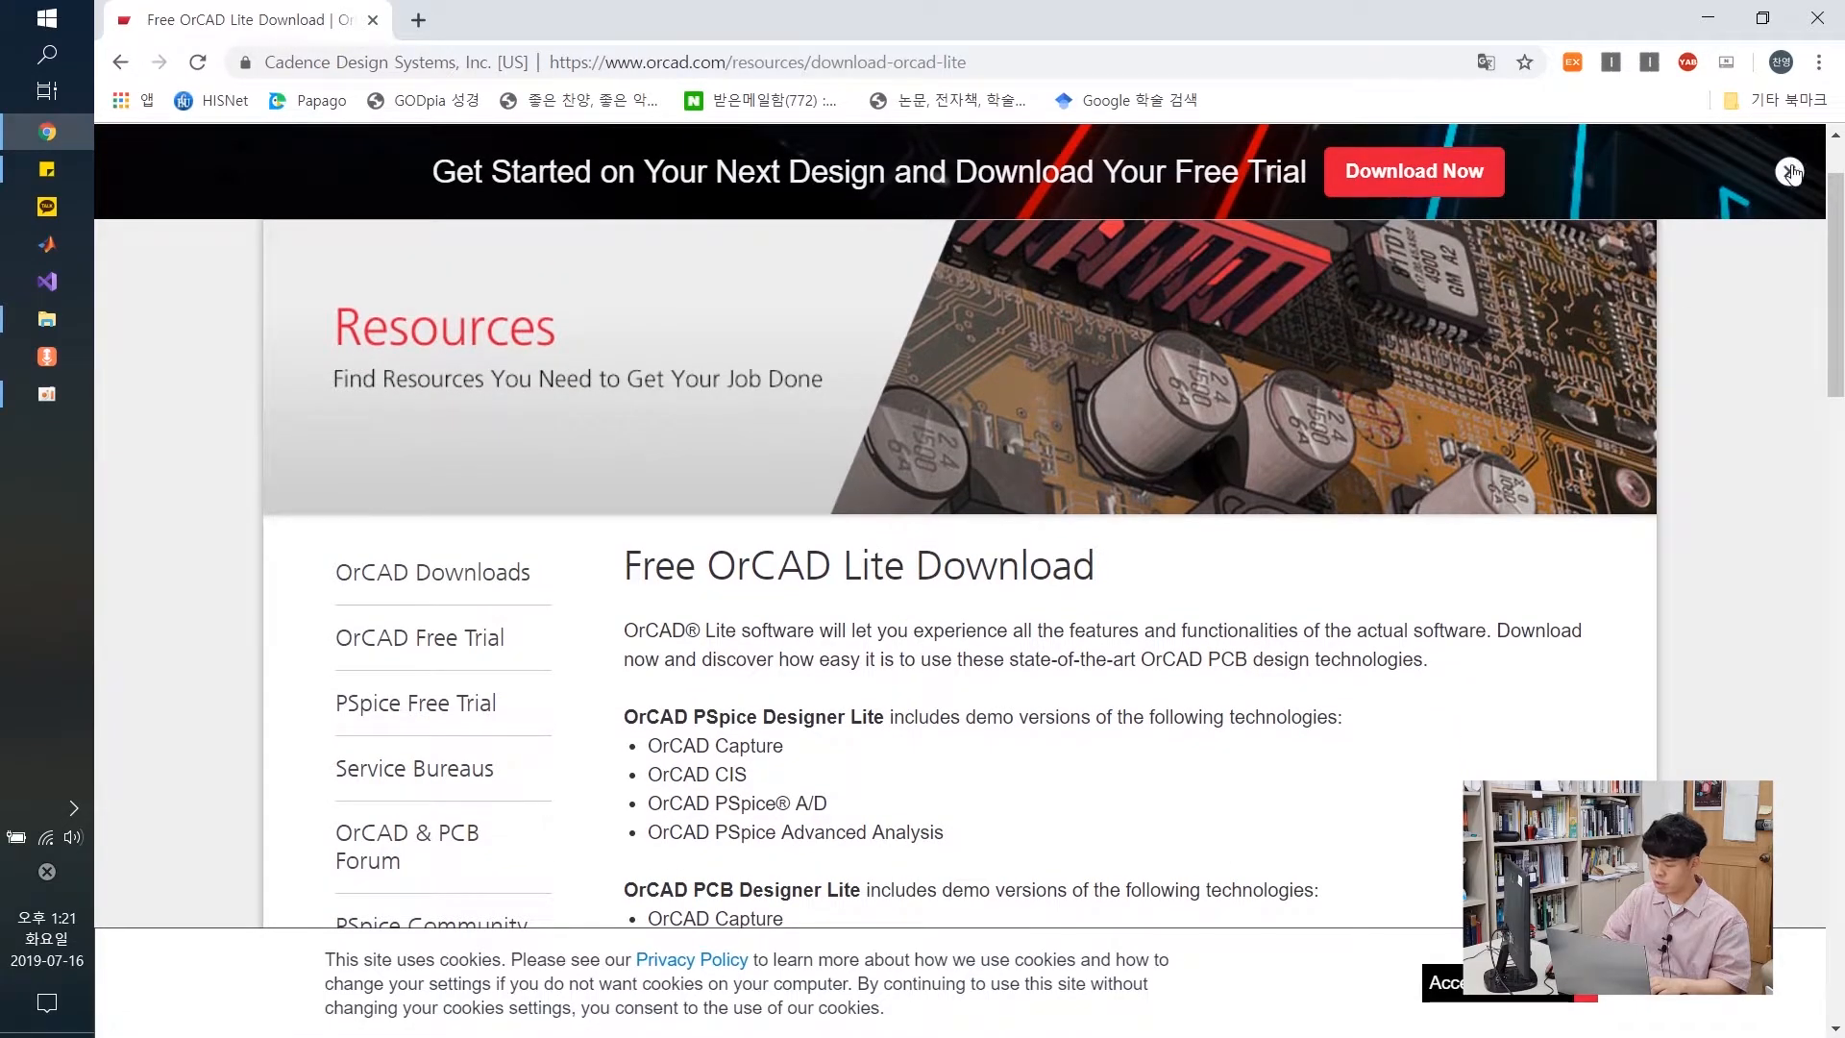
left_click(1789, 172)
left_click_drag(706, 490, 901, 480)
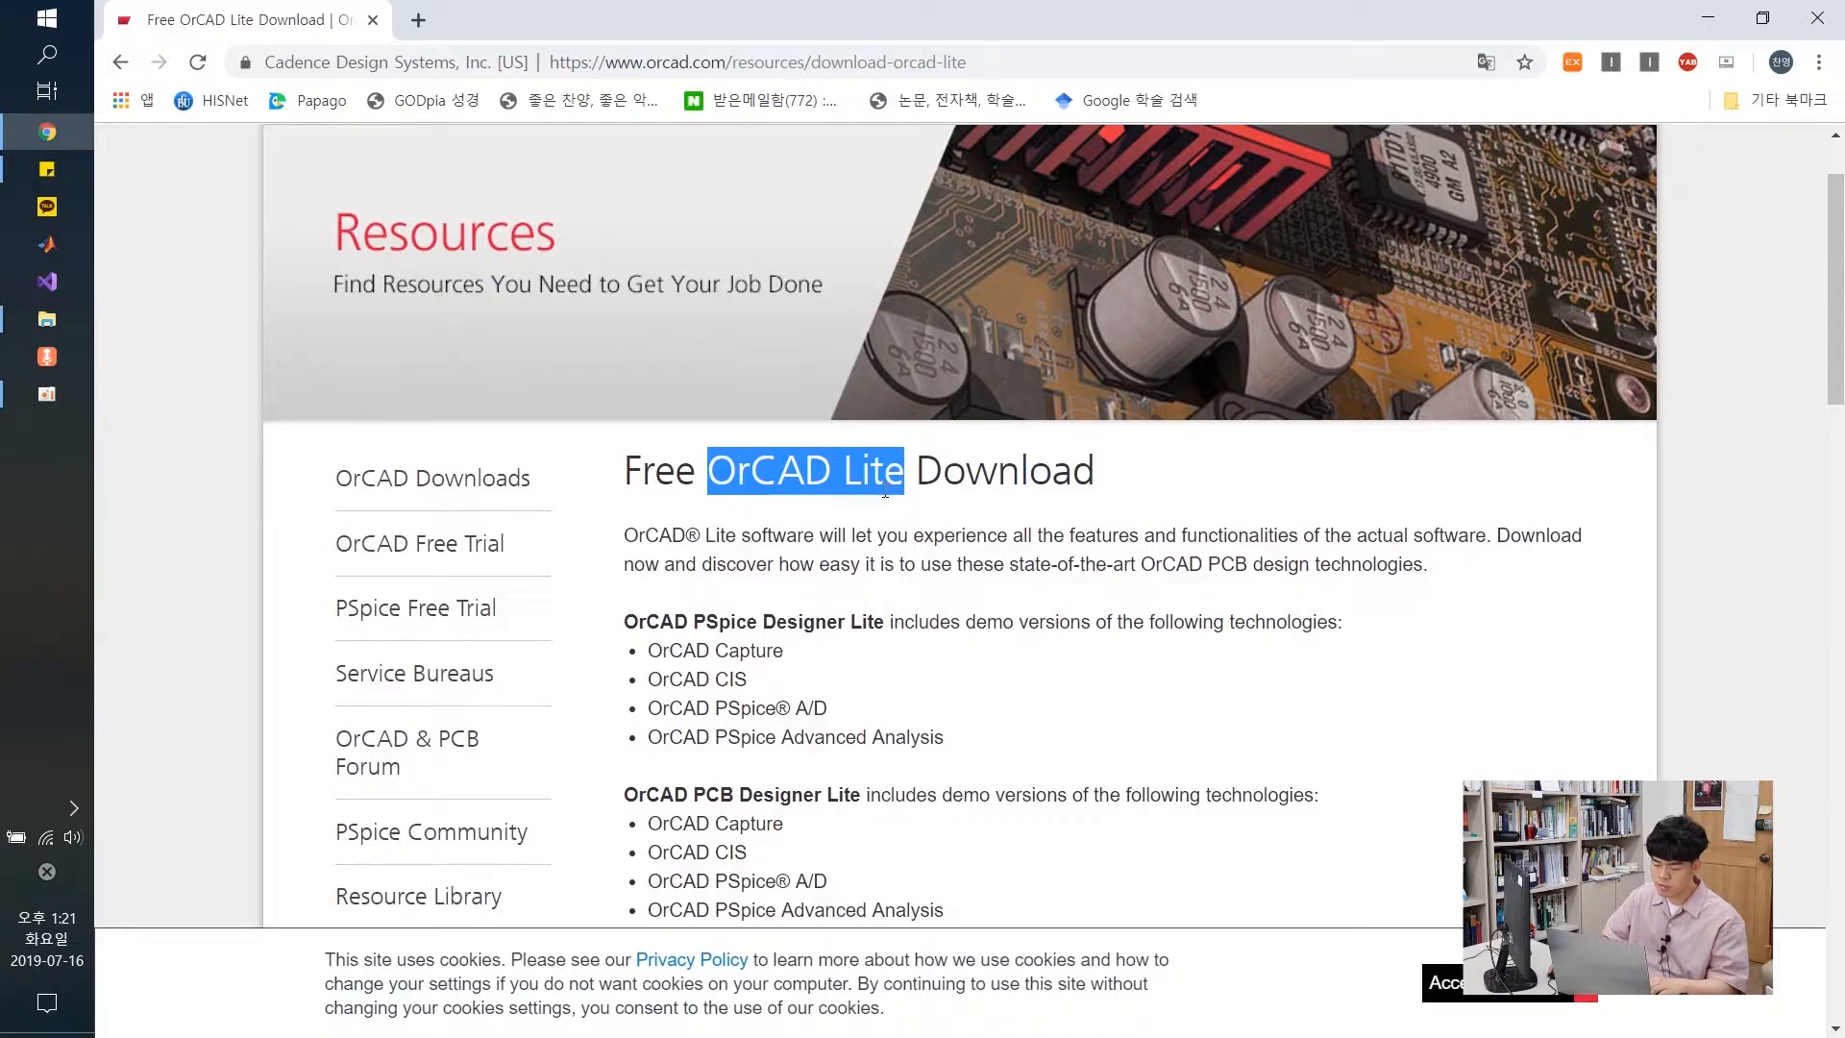
scroll(886, 559, "down", 10)
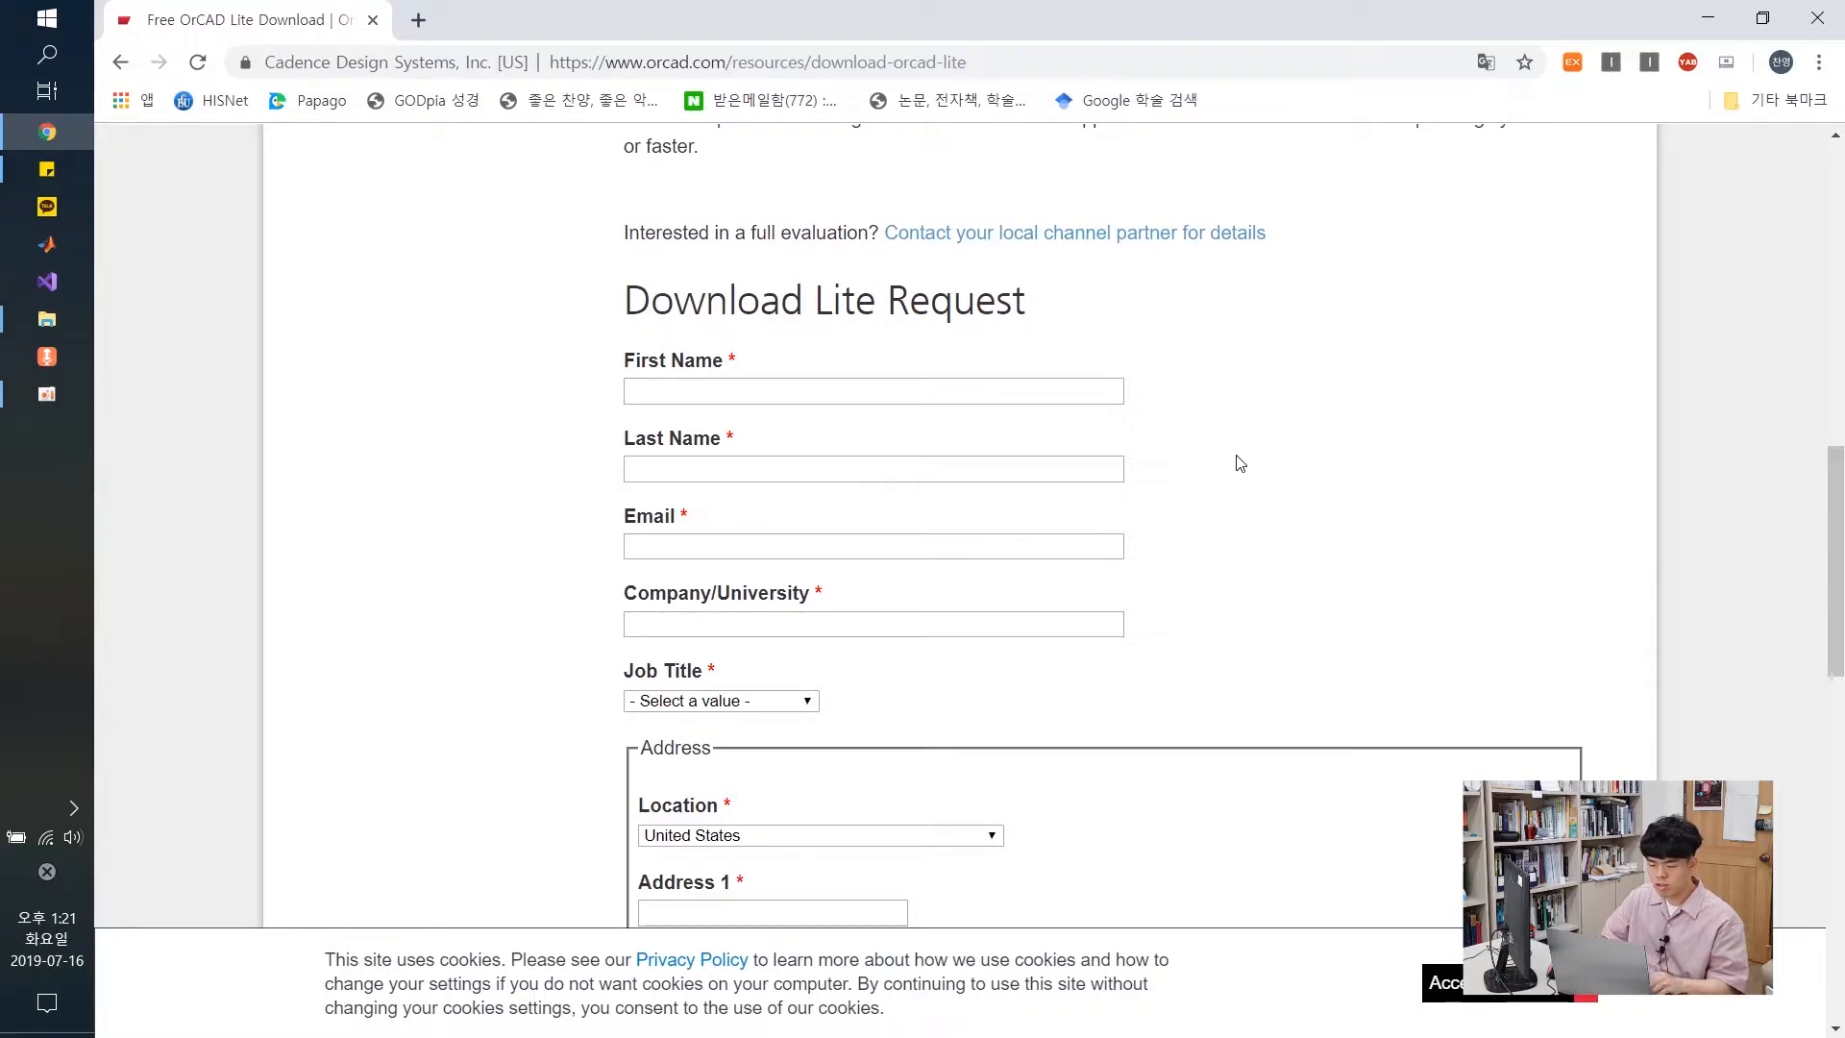
Enter the name and email, 'handong univ' as the school, and Student as job title
left_click(912, 394)
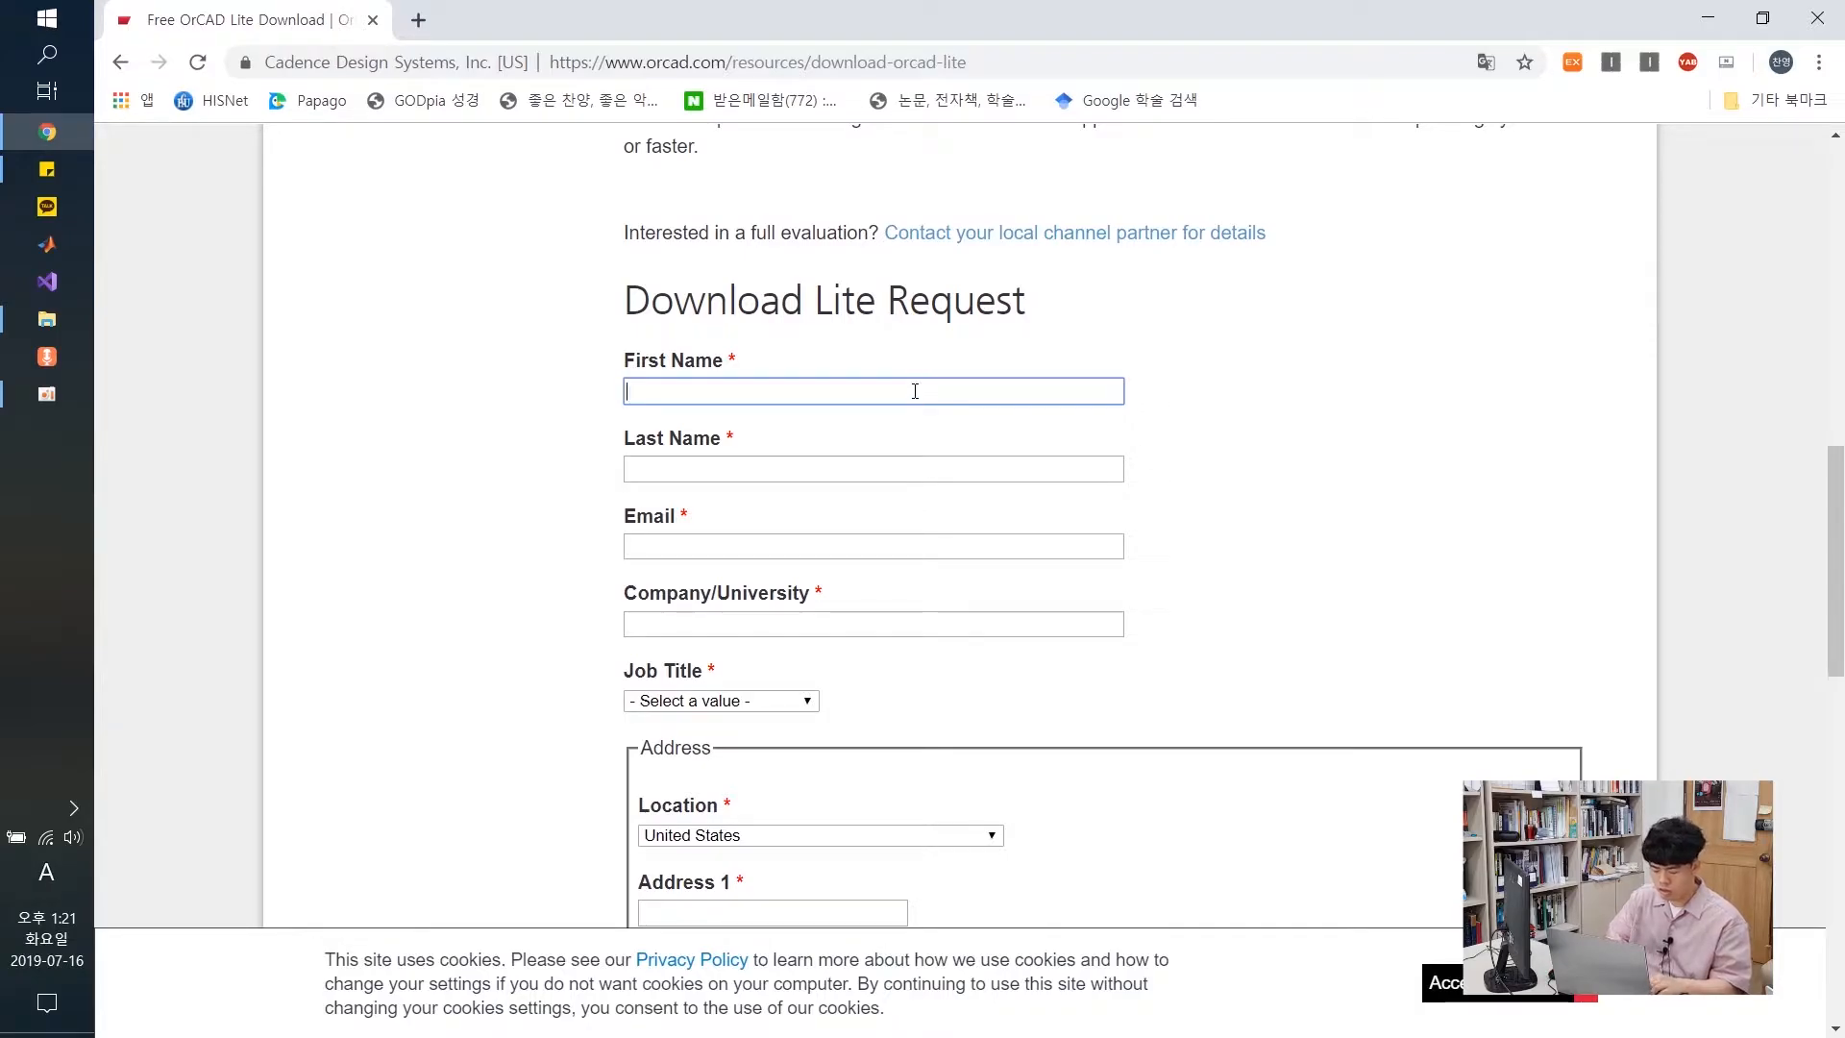
type("chanyoung")
key("Tab")
key("Tab")
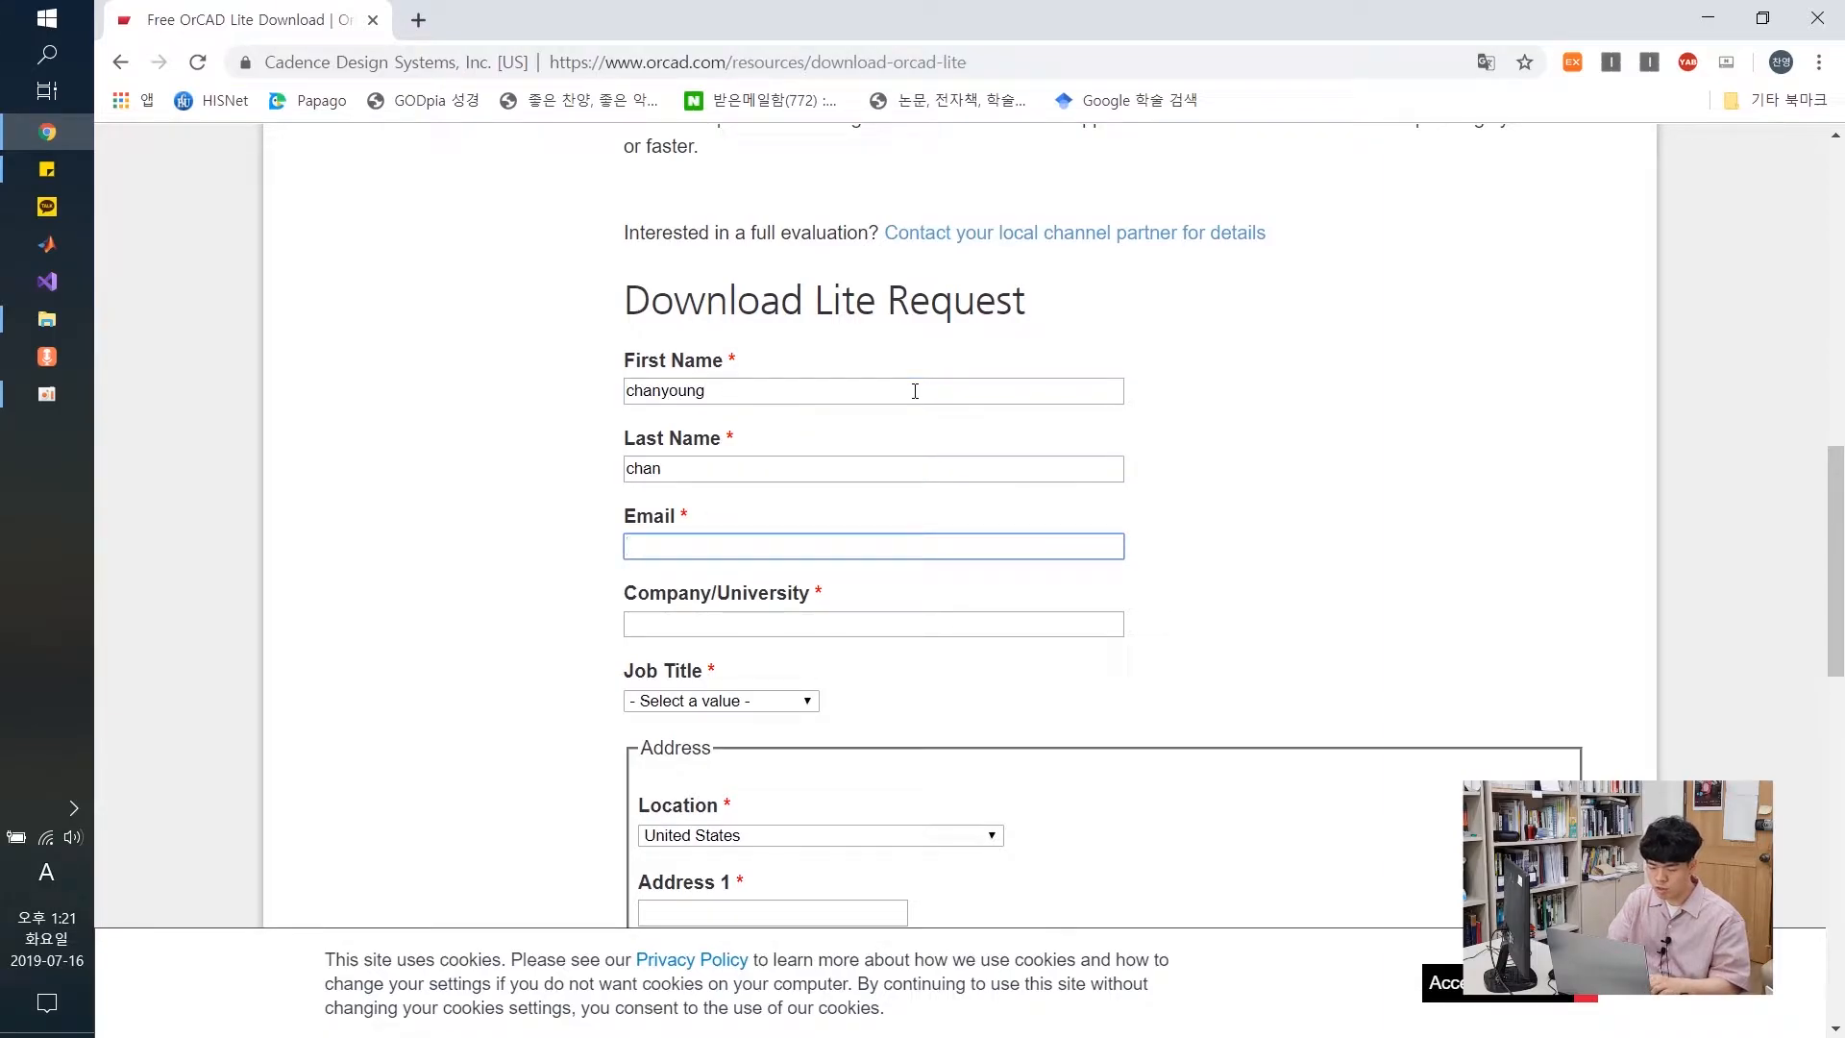
key("Tab")
type("handong univ")
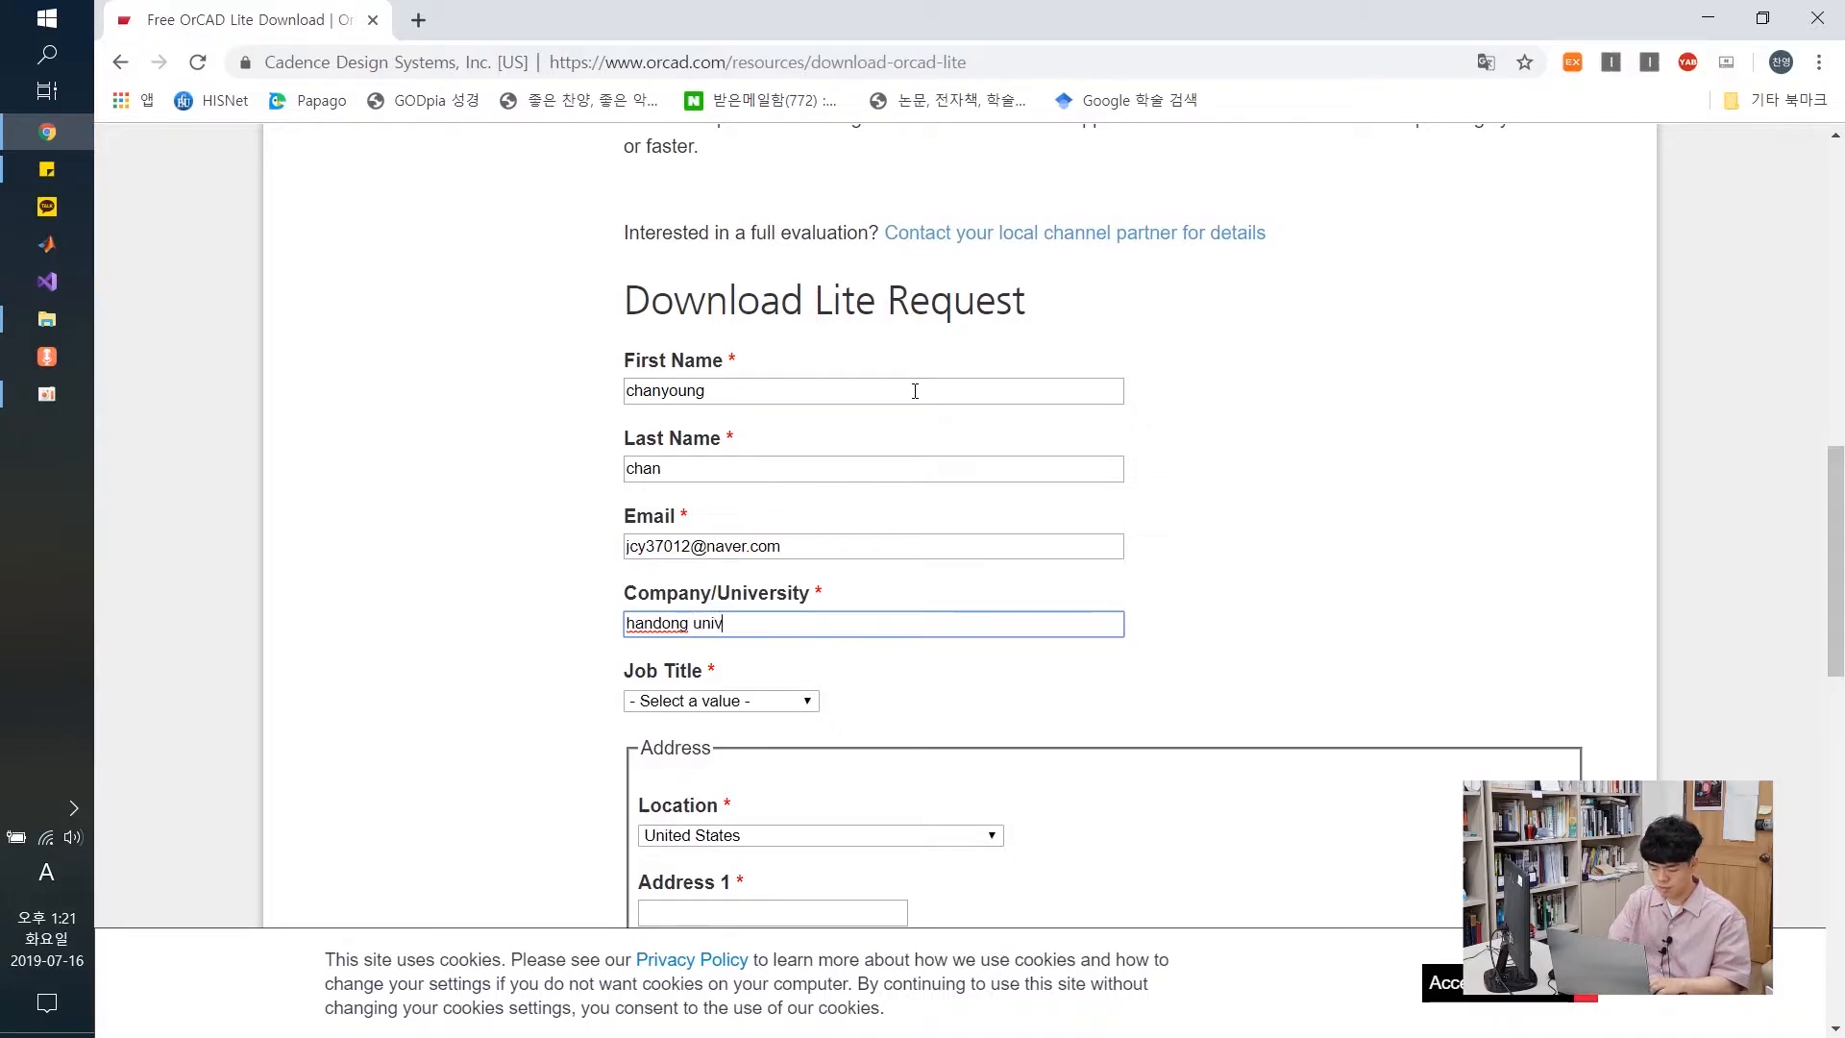
scroll(602, 449, "down", 1)
left_click(692, 580)
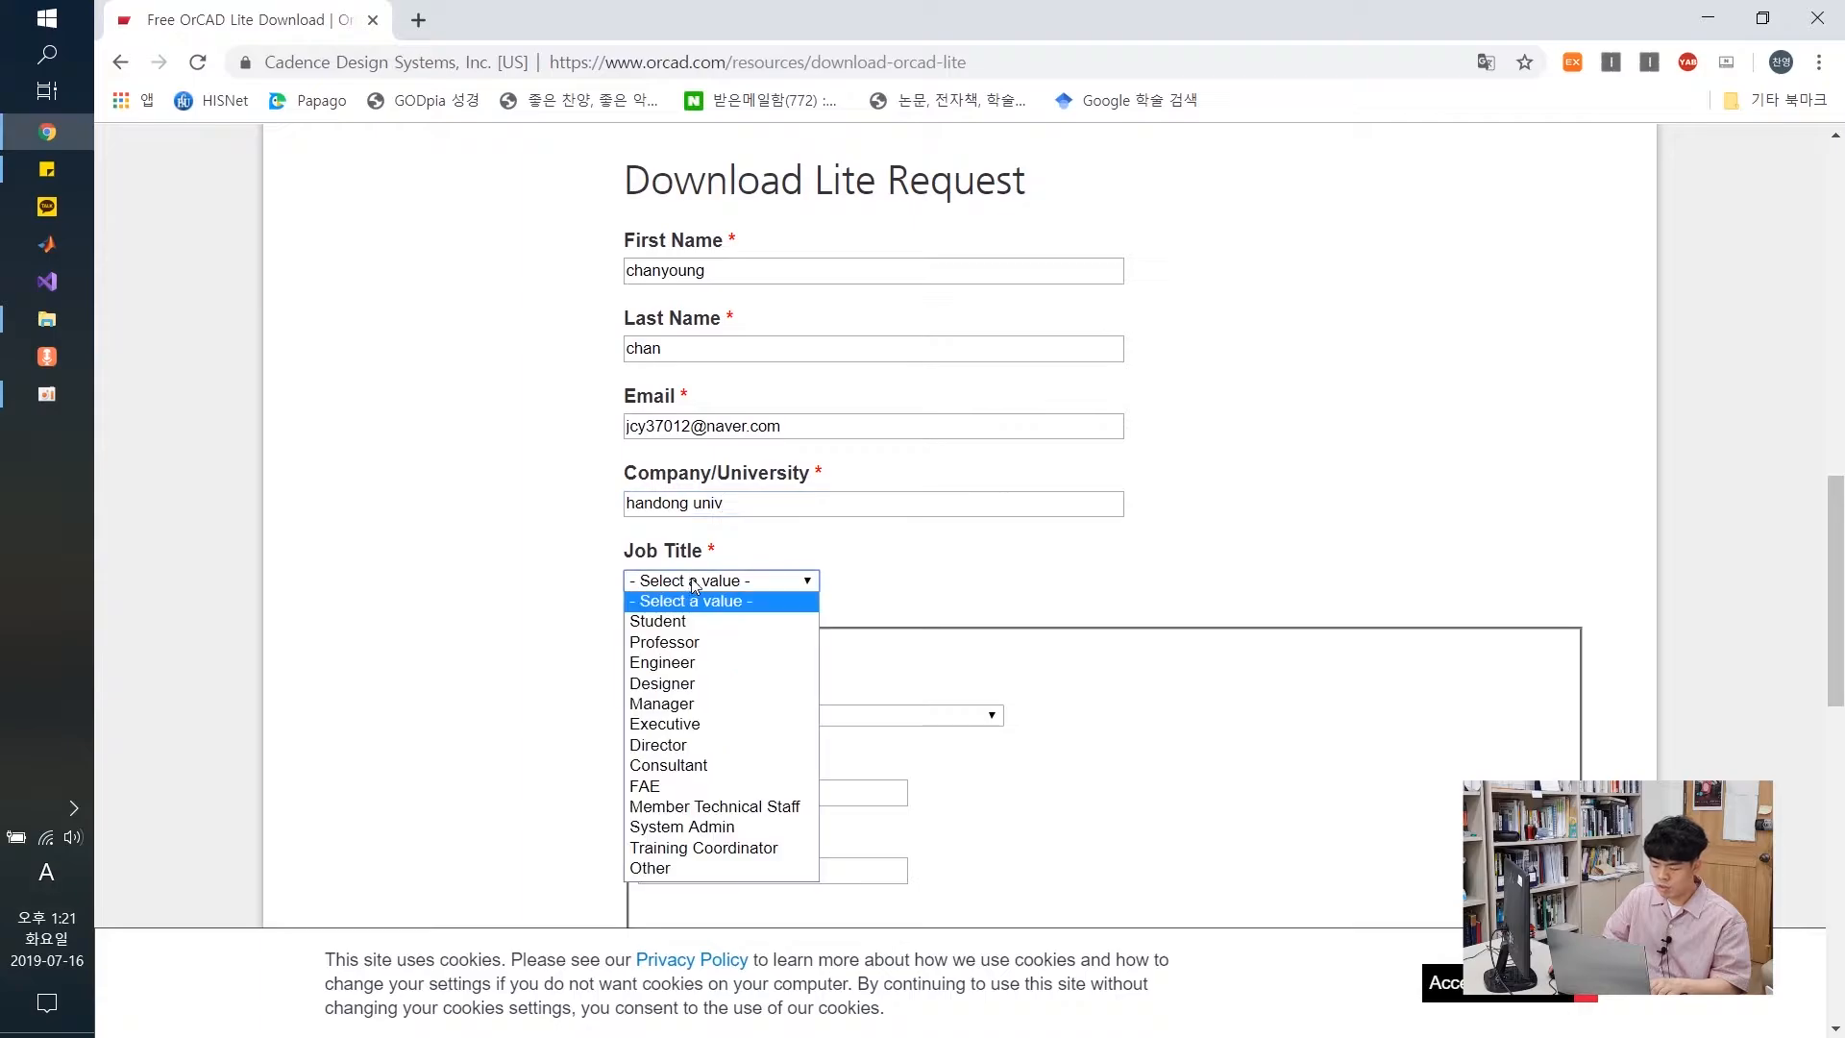
left_click(663, 618)
Set the location to Korea, Republic of, and fill in both address lines and the district
scroll(556, 609, "down", 3)
left_click(730, 474)
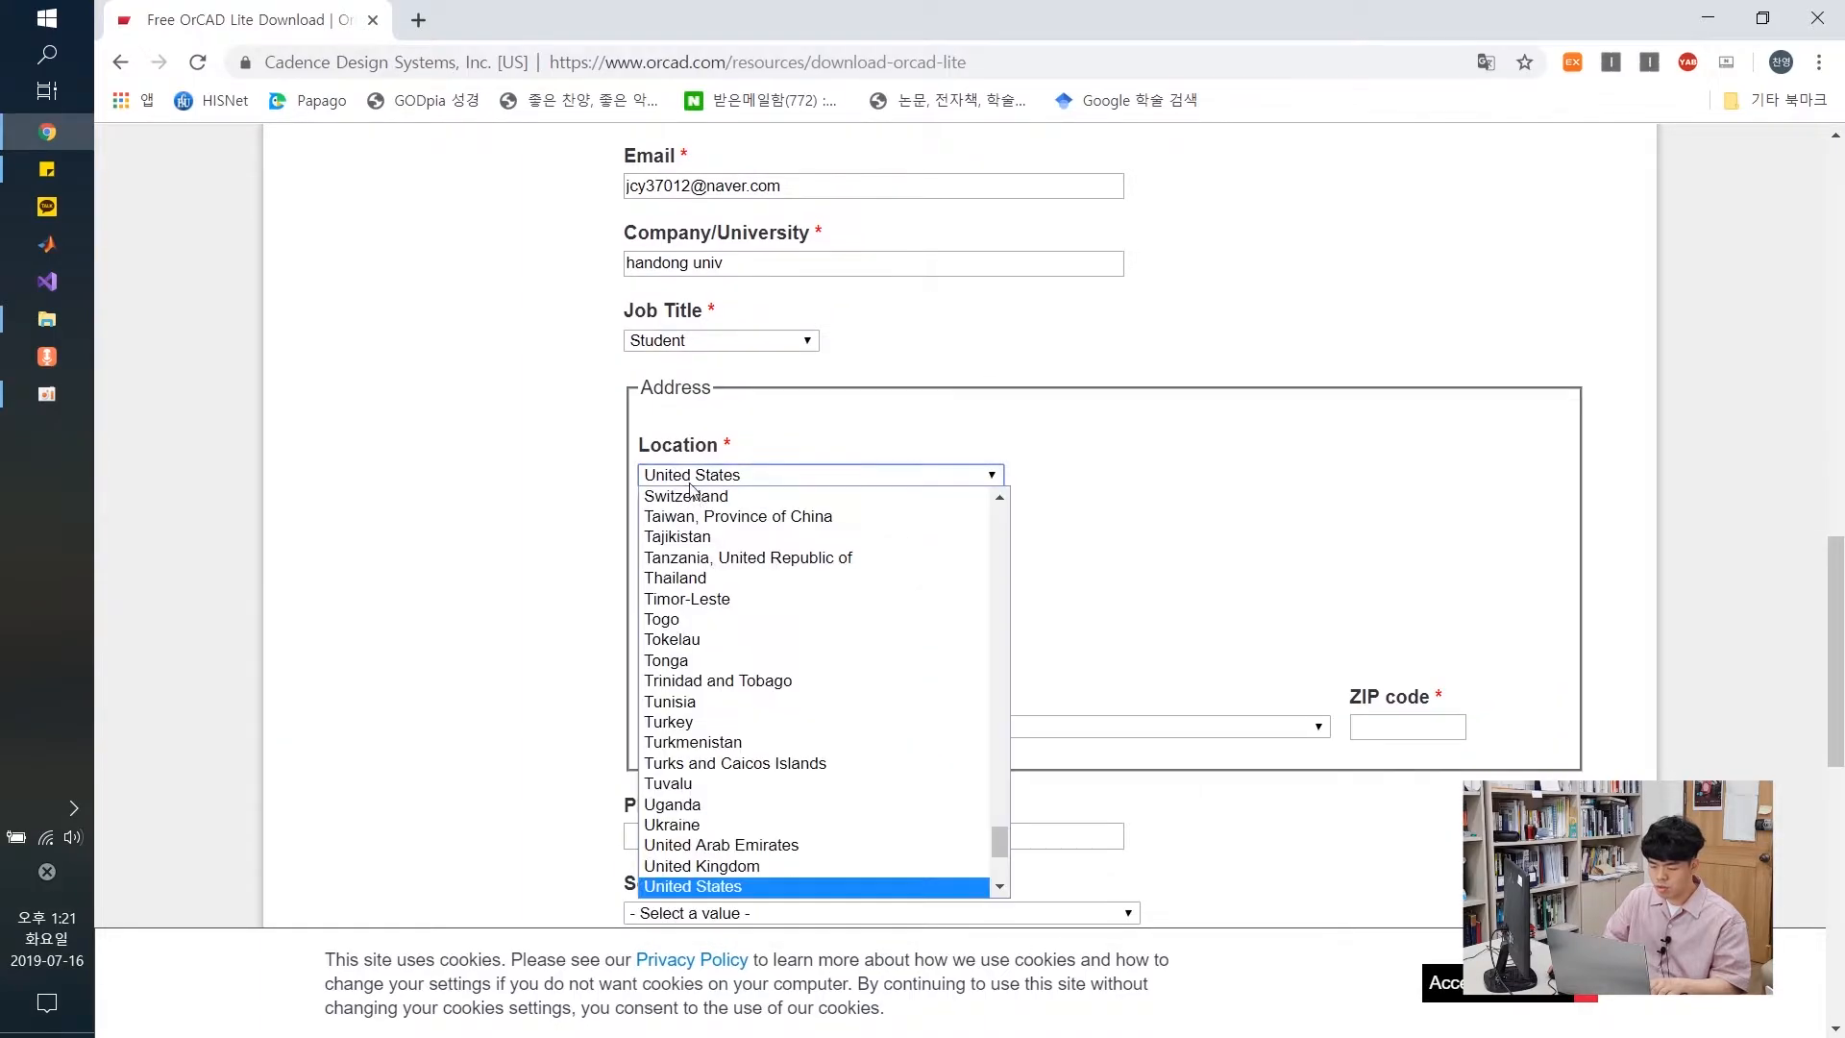
type("korea")
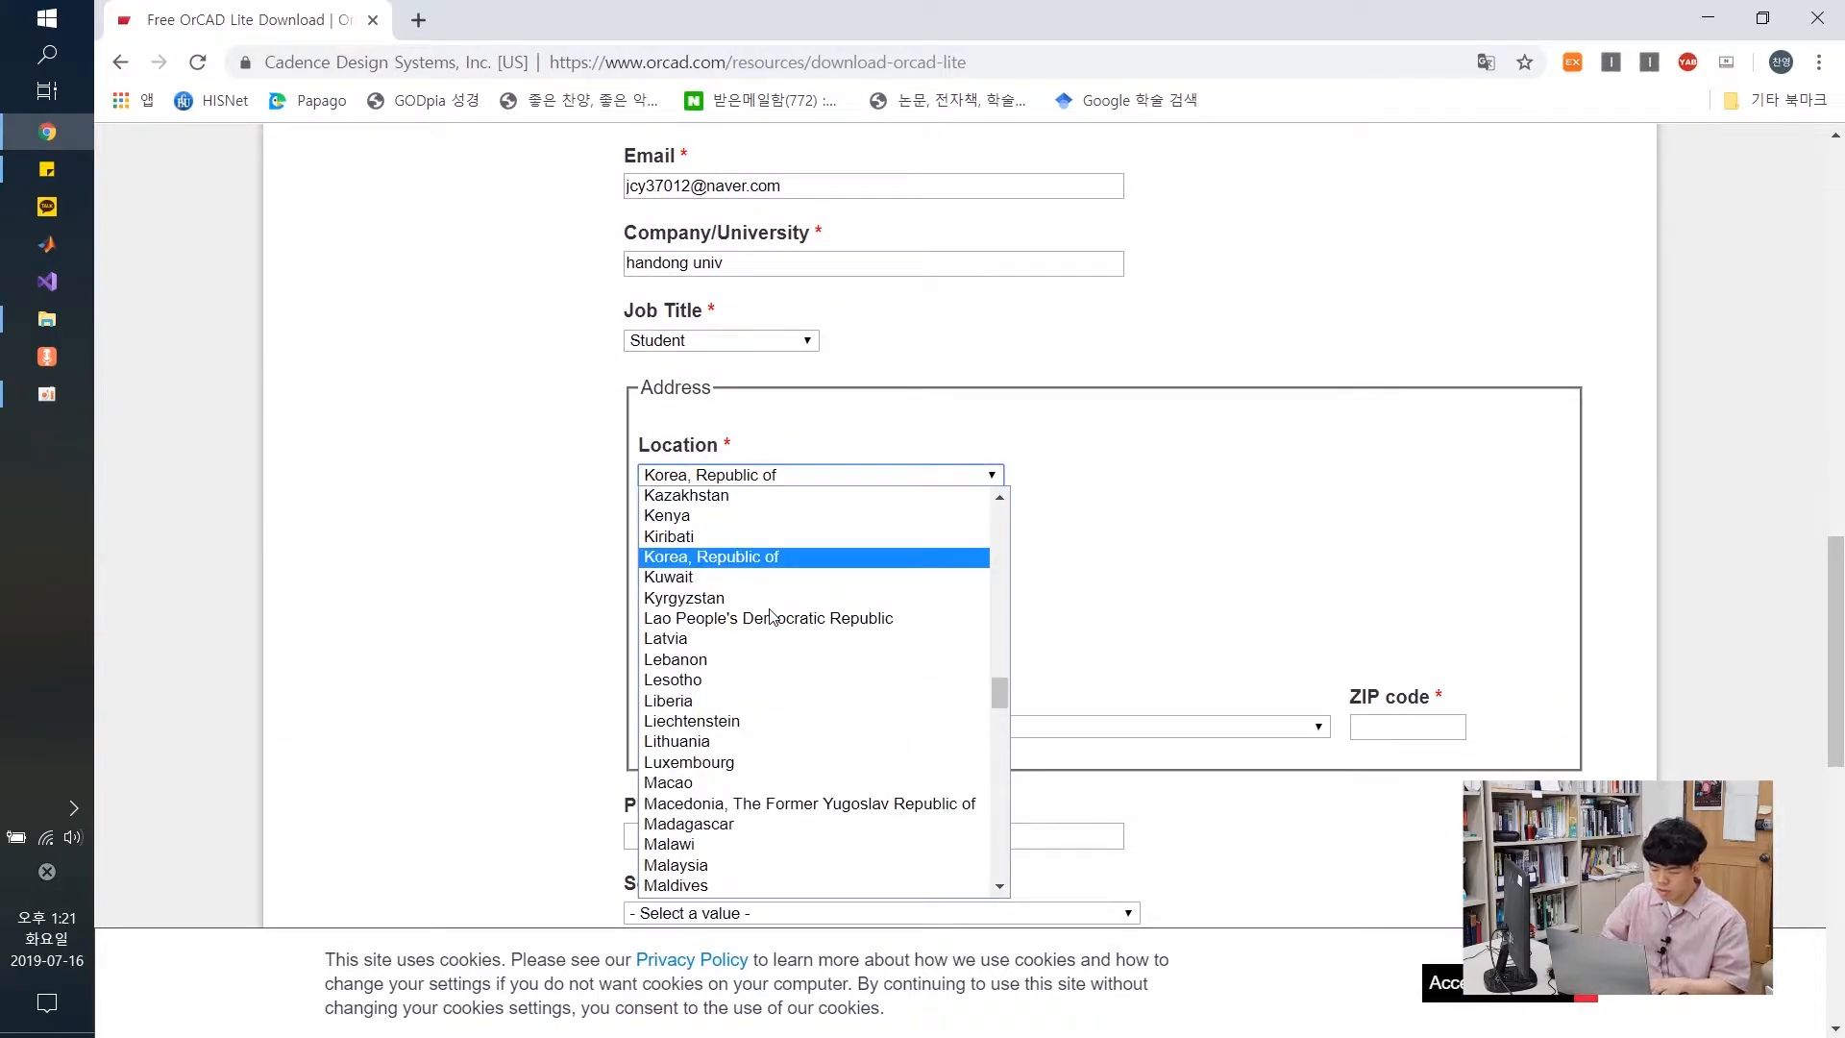
left_click(751, 555)
left_click(753, 553)
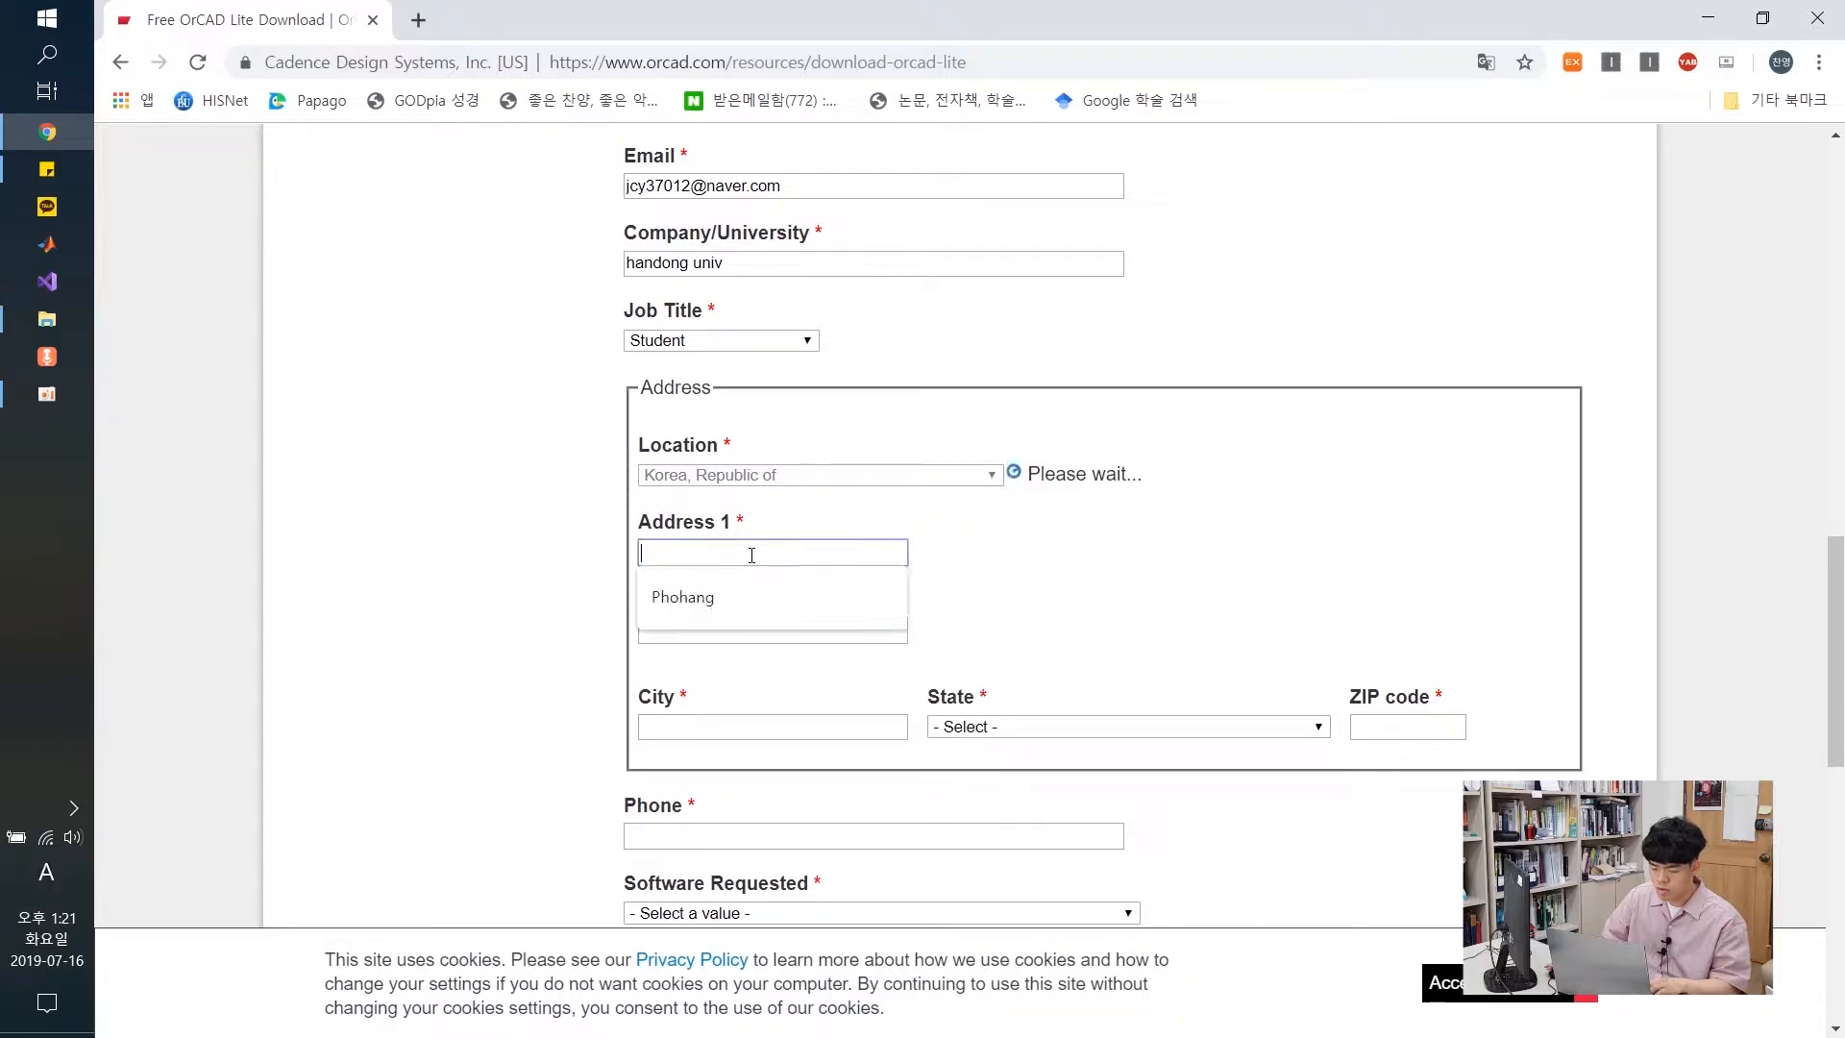
left_click(790, 589)
left_click(783, 627)
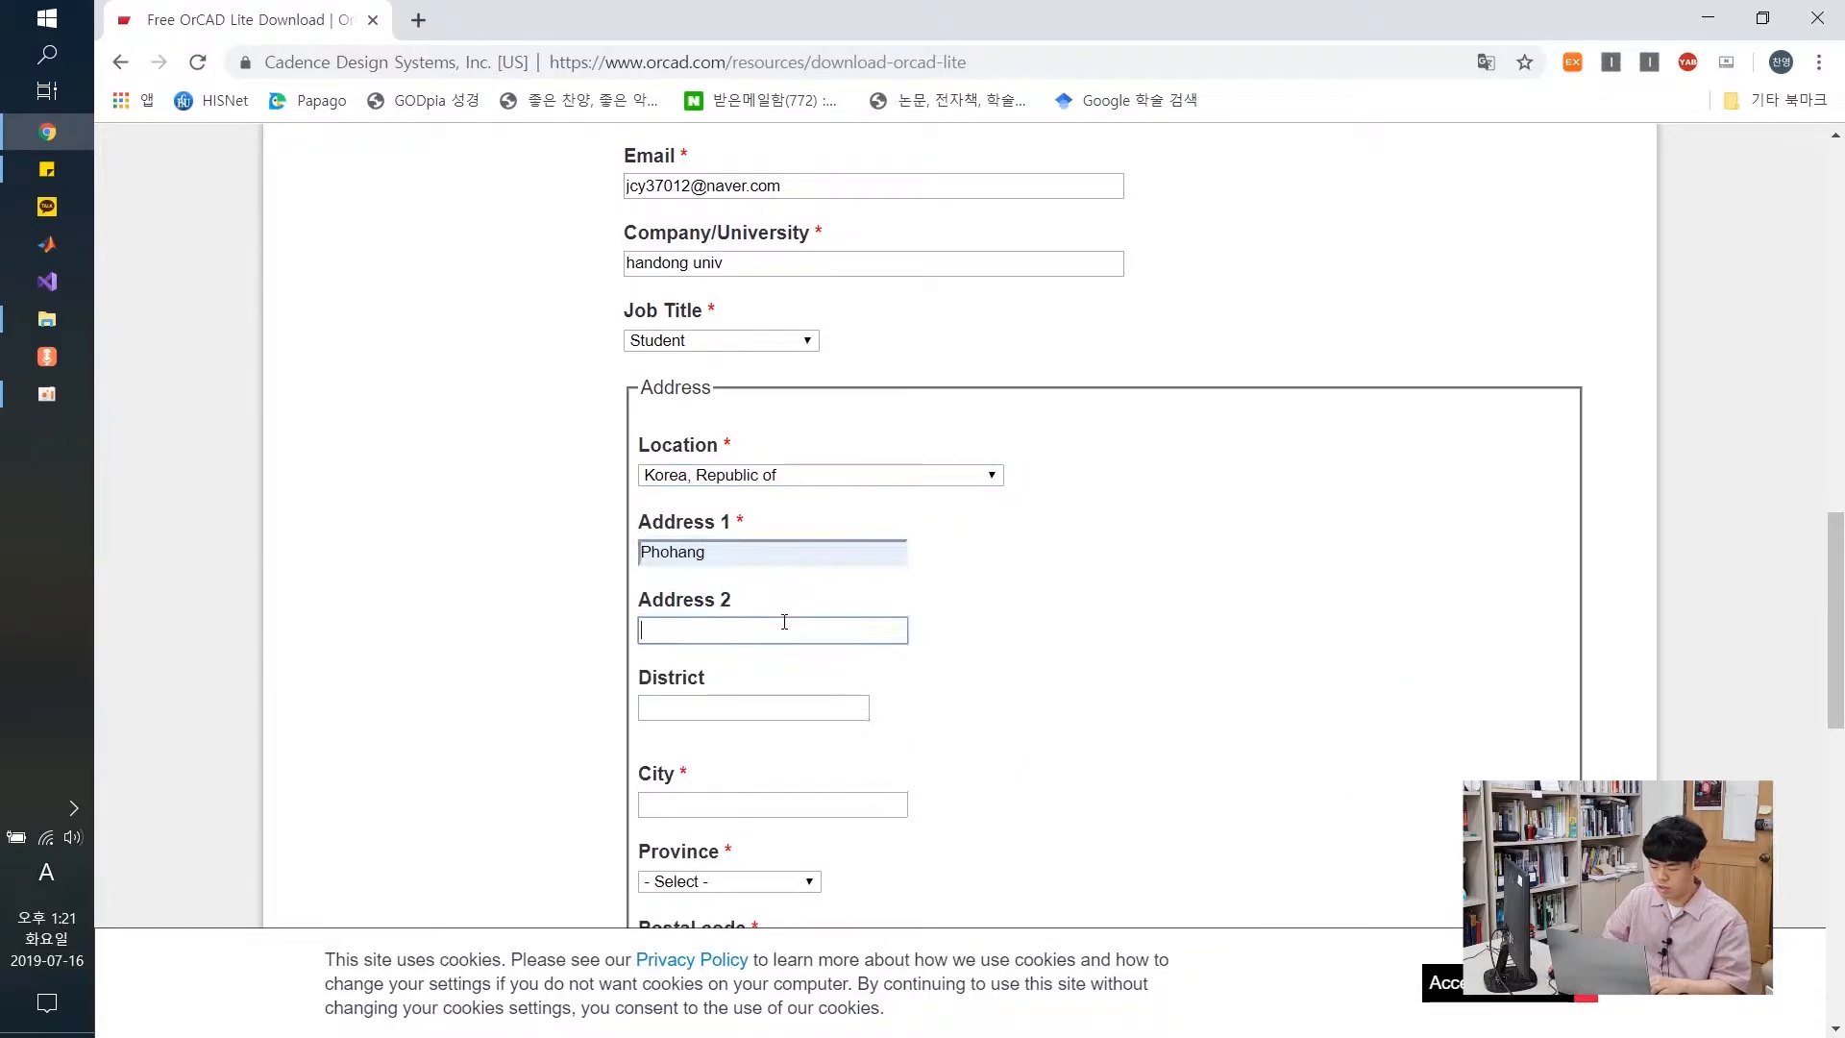
left_click(782, 675)
left_click(770, 705)
type("chanpo")
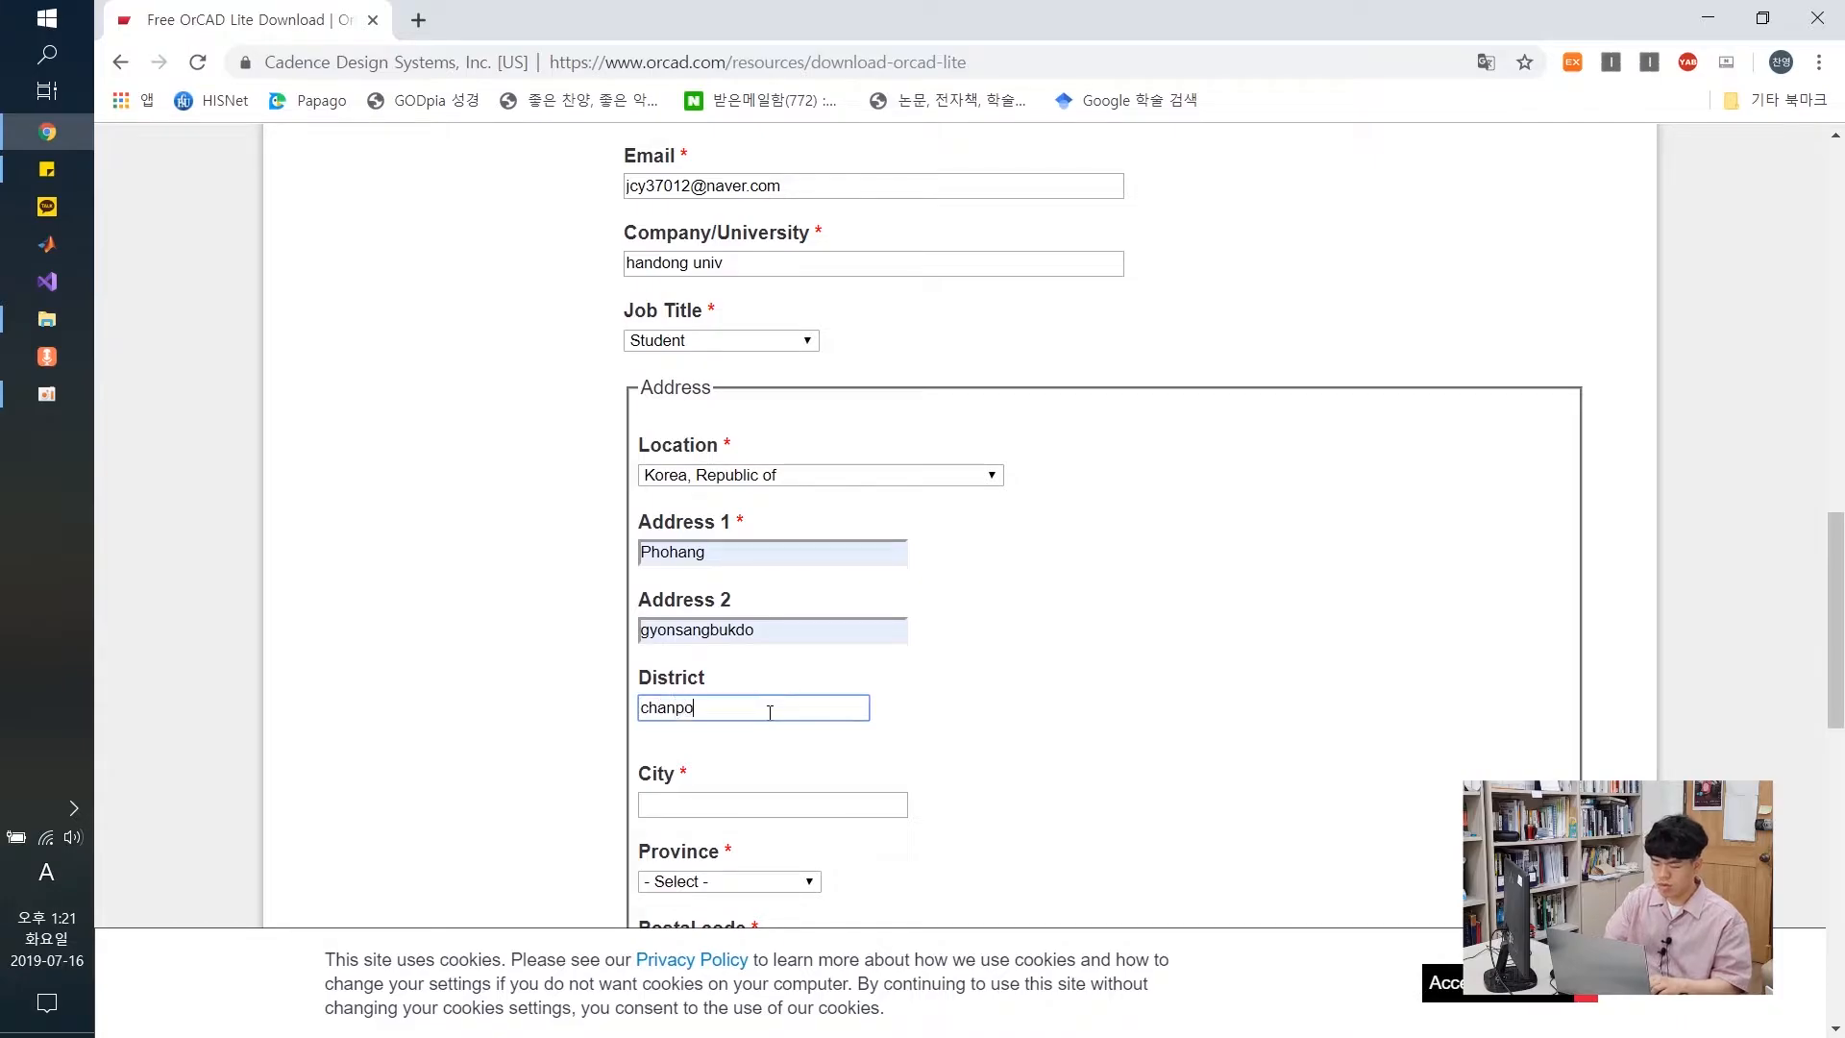
Fill in the city, province, postal code and phone number from saved suggestions
left_click(766, 803)
left_click(759, 846)
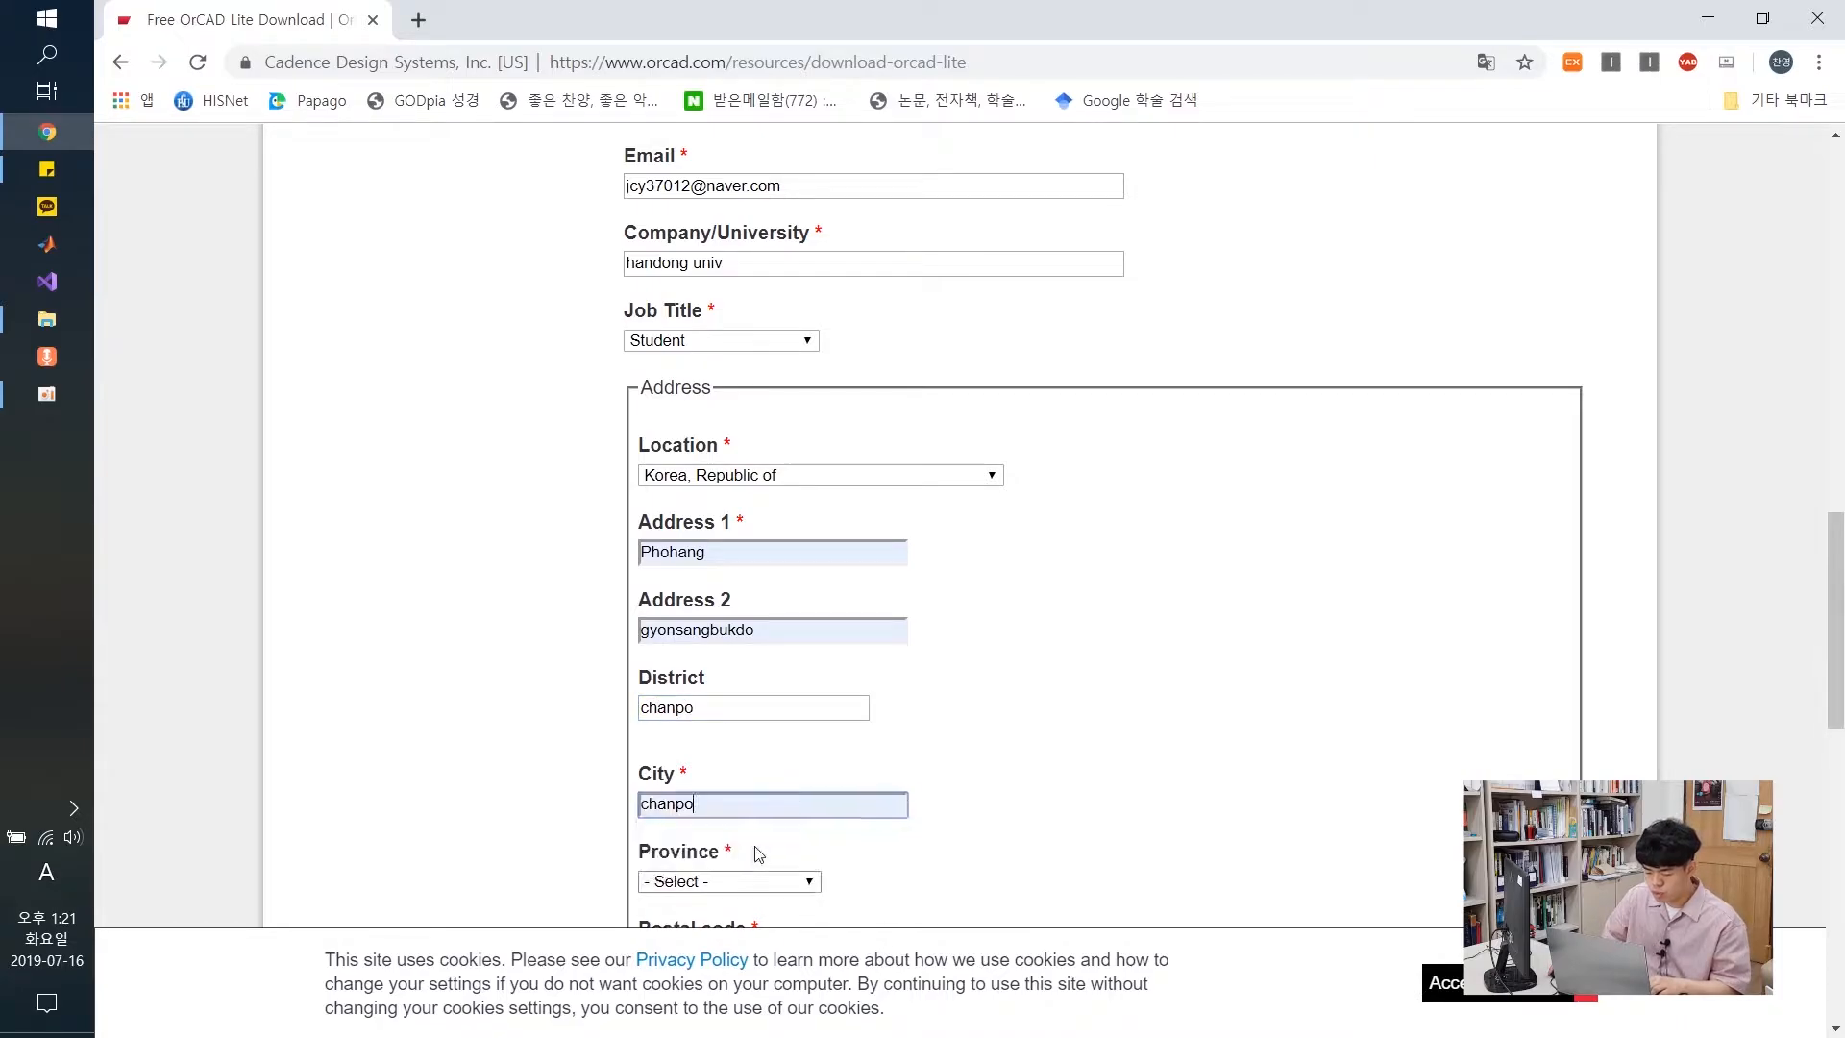
scroll(980, 745, "down", 3)
left_click(748, 642)
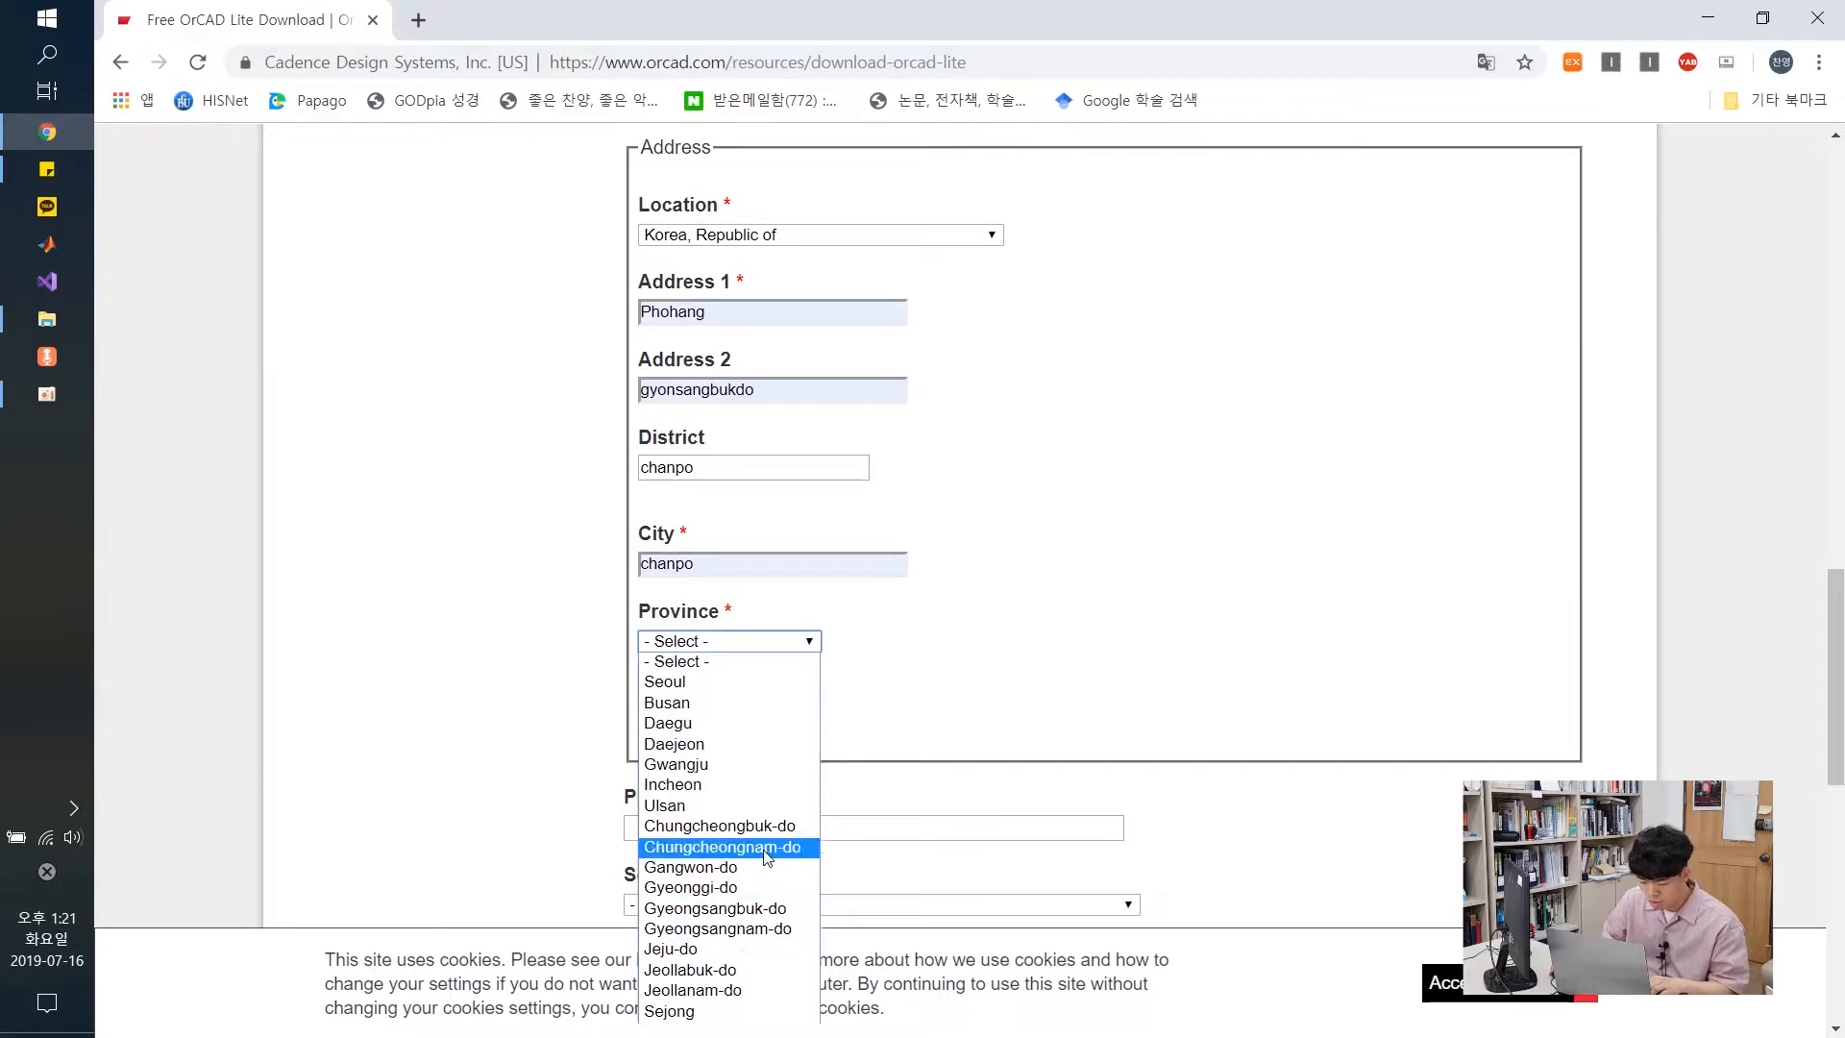
left_click(720, 825)
left_click(692, 720)
left_click(671, 758)
scroll(864, 683, "down", 1)
left_click(876, 697)
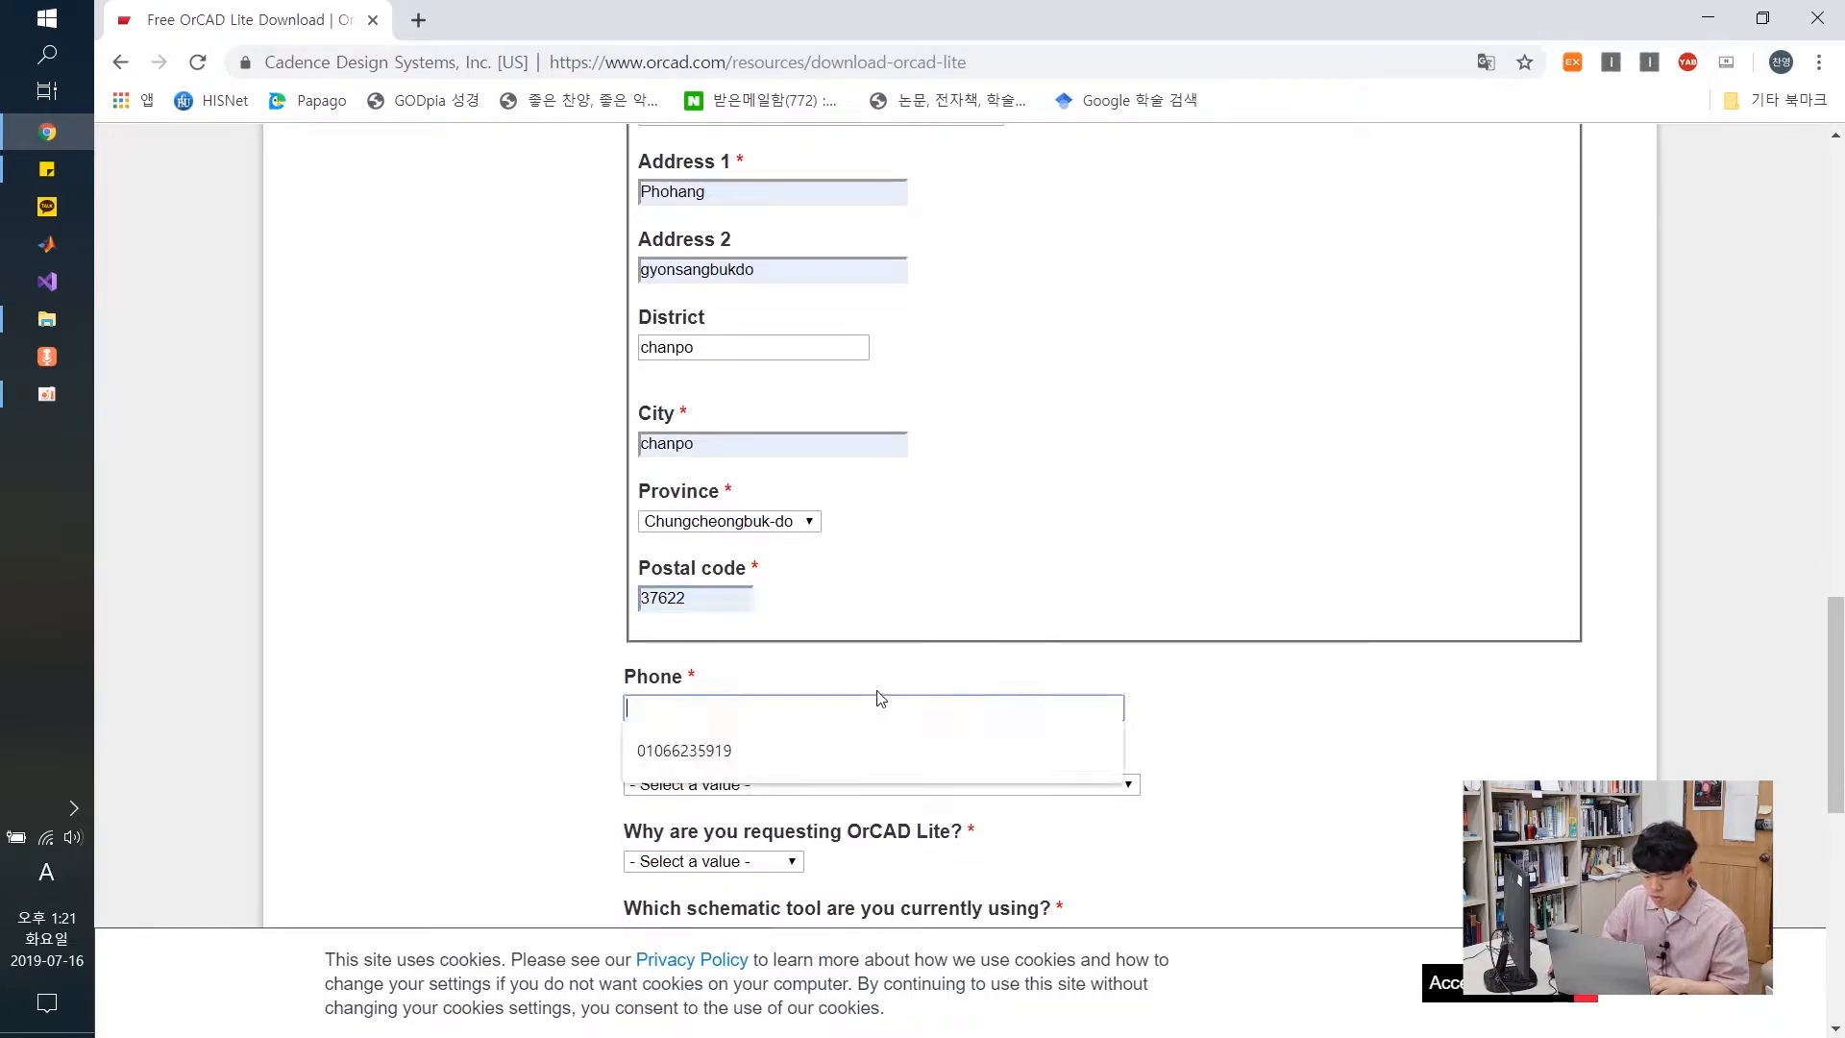
key("Down")
key("Return")
scroll(507, 548, "down", 3)
Request OrCAD 16.6 PSpice Designer Lite for a School project, with schematic and PCB tools None
left_click(759, 546)
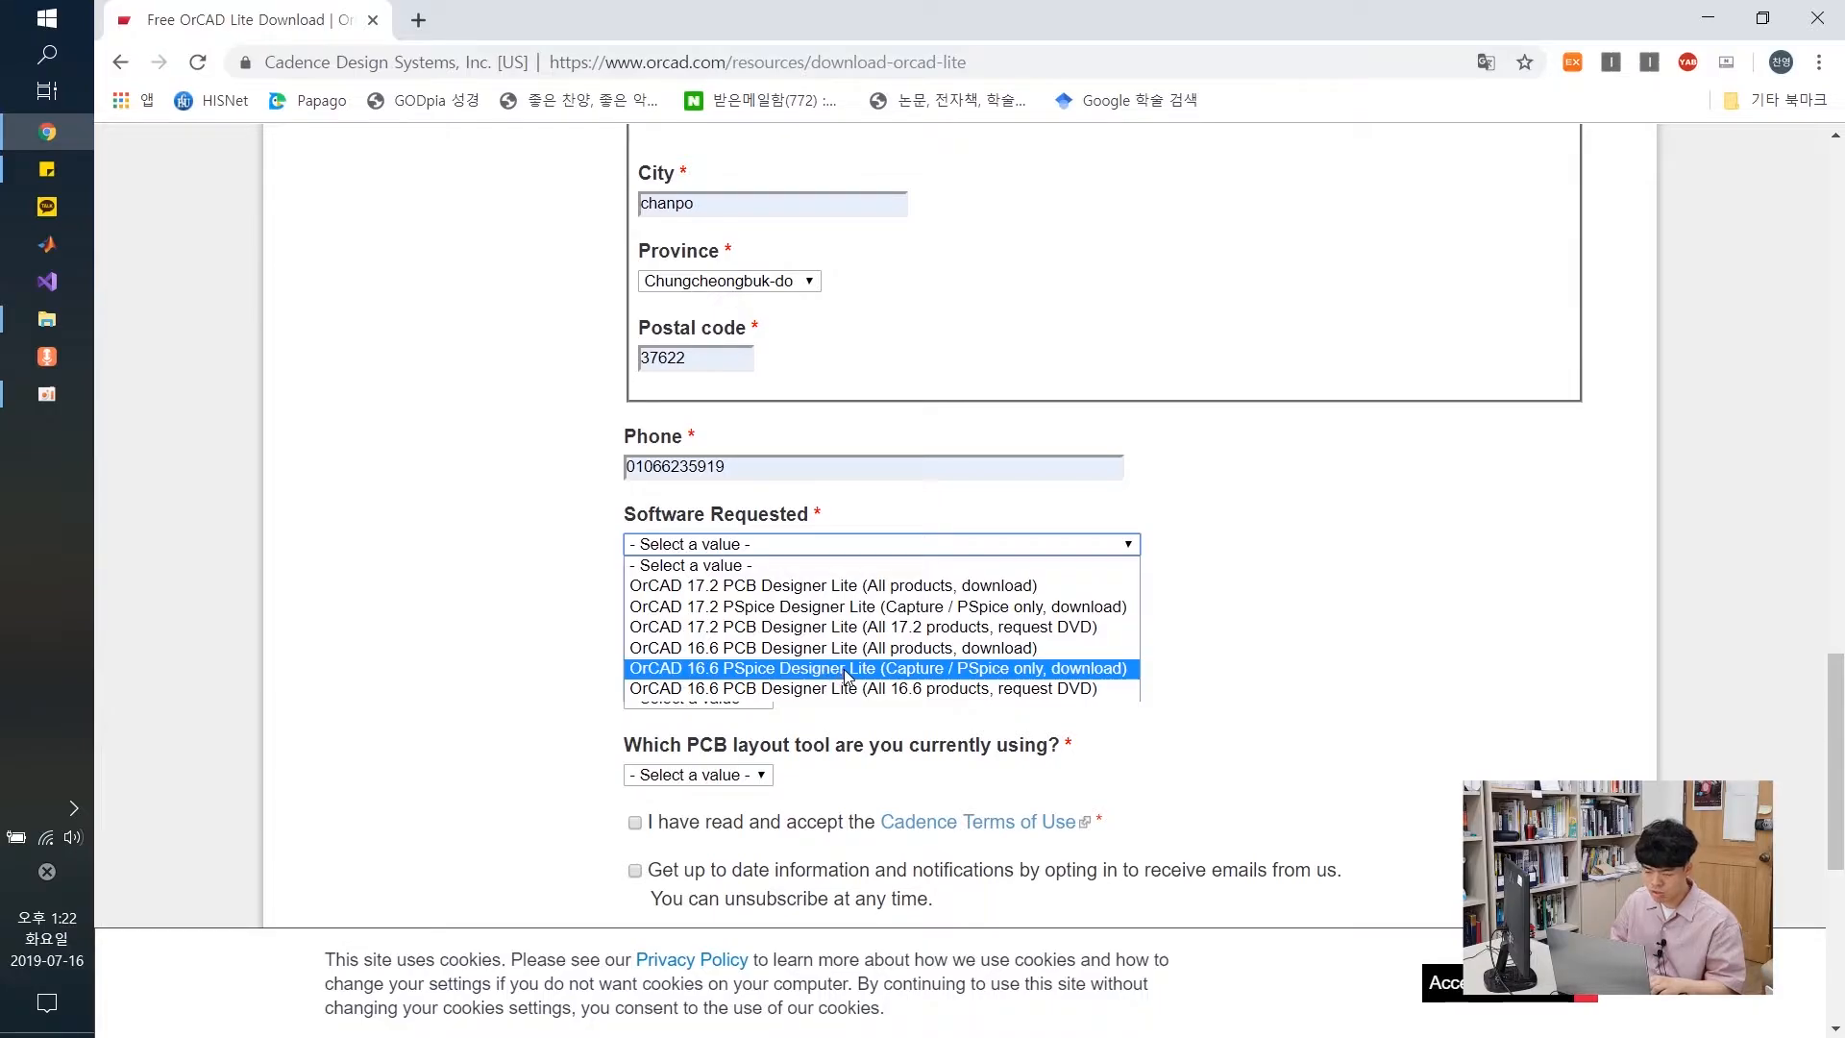
left_click(847, 669)
left_click(755, 621)
left_click(754, 660)
left_click(761, 699)
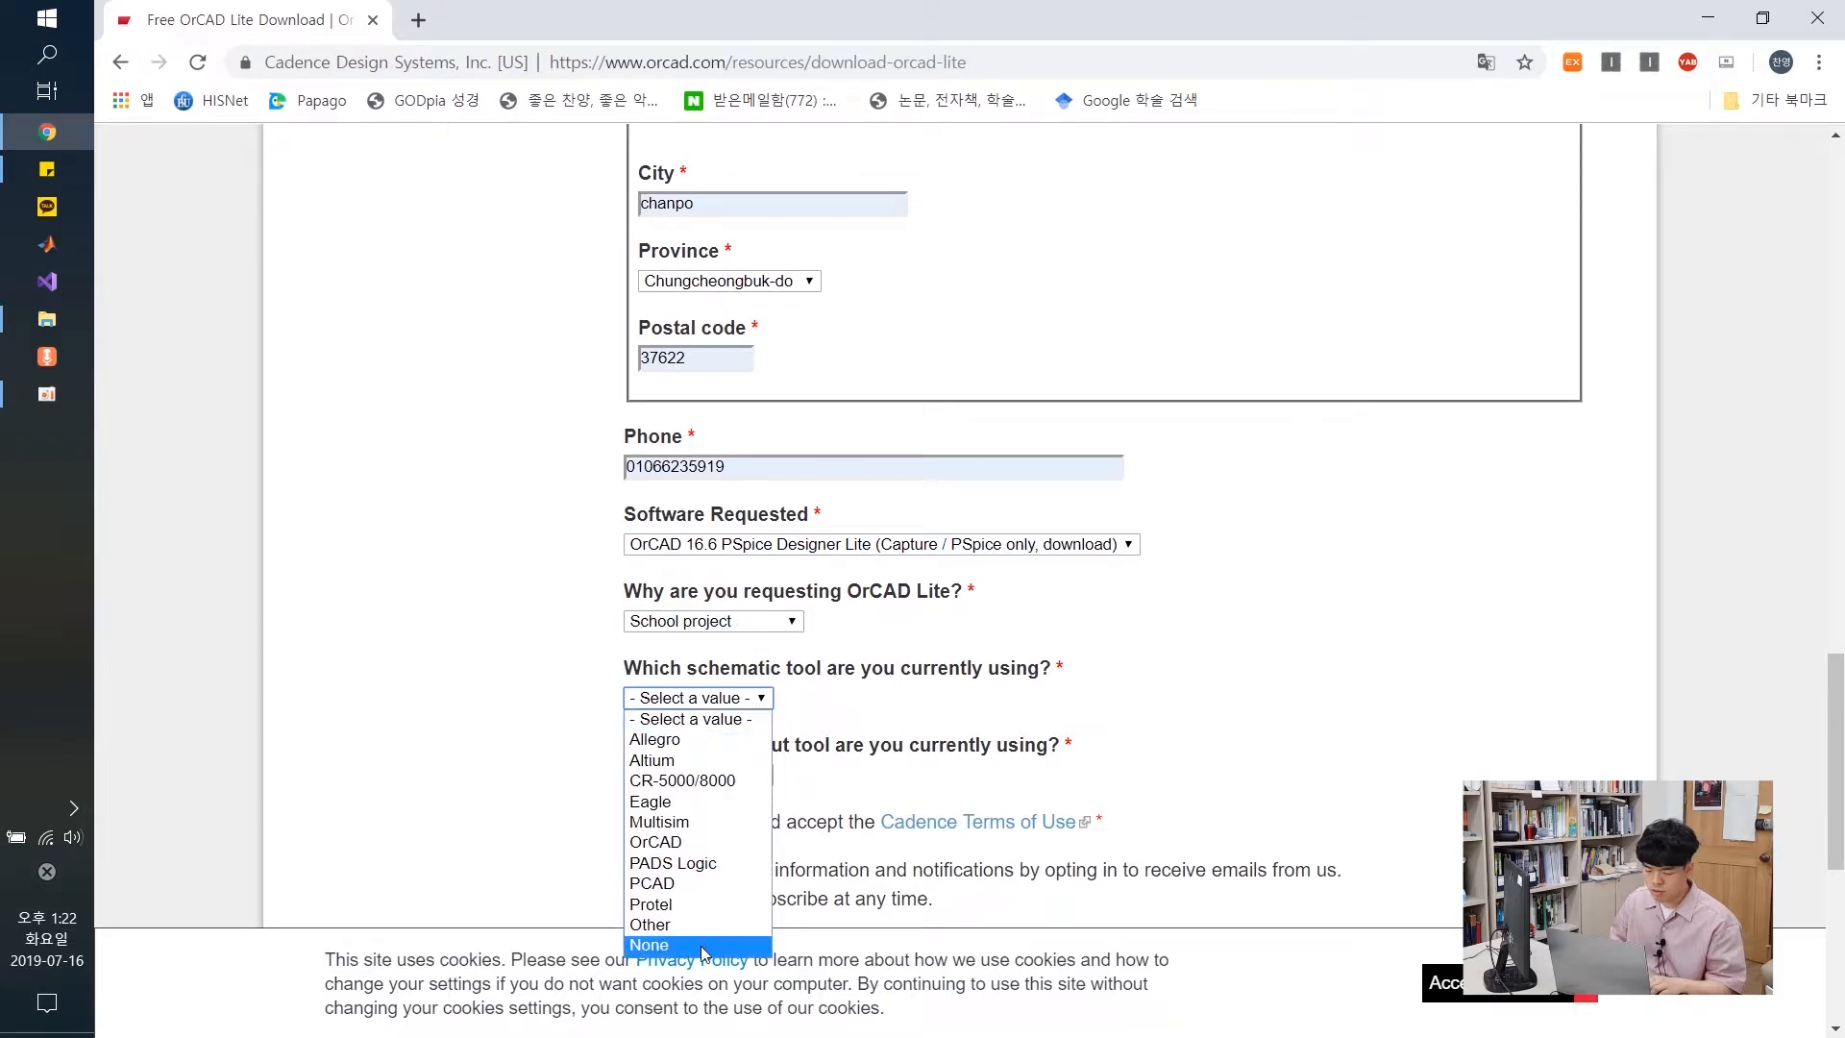
left_click(673, 944)
left_click(731, 775)
left_click(673, 759)
Tick the agreement and update-email boxes and complete the not-a-robot check
scroll(570, 721, "down", 2)
left_click(641, 593)
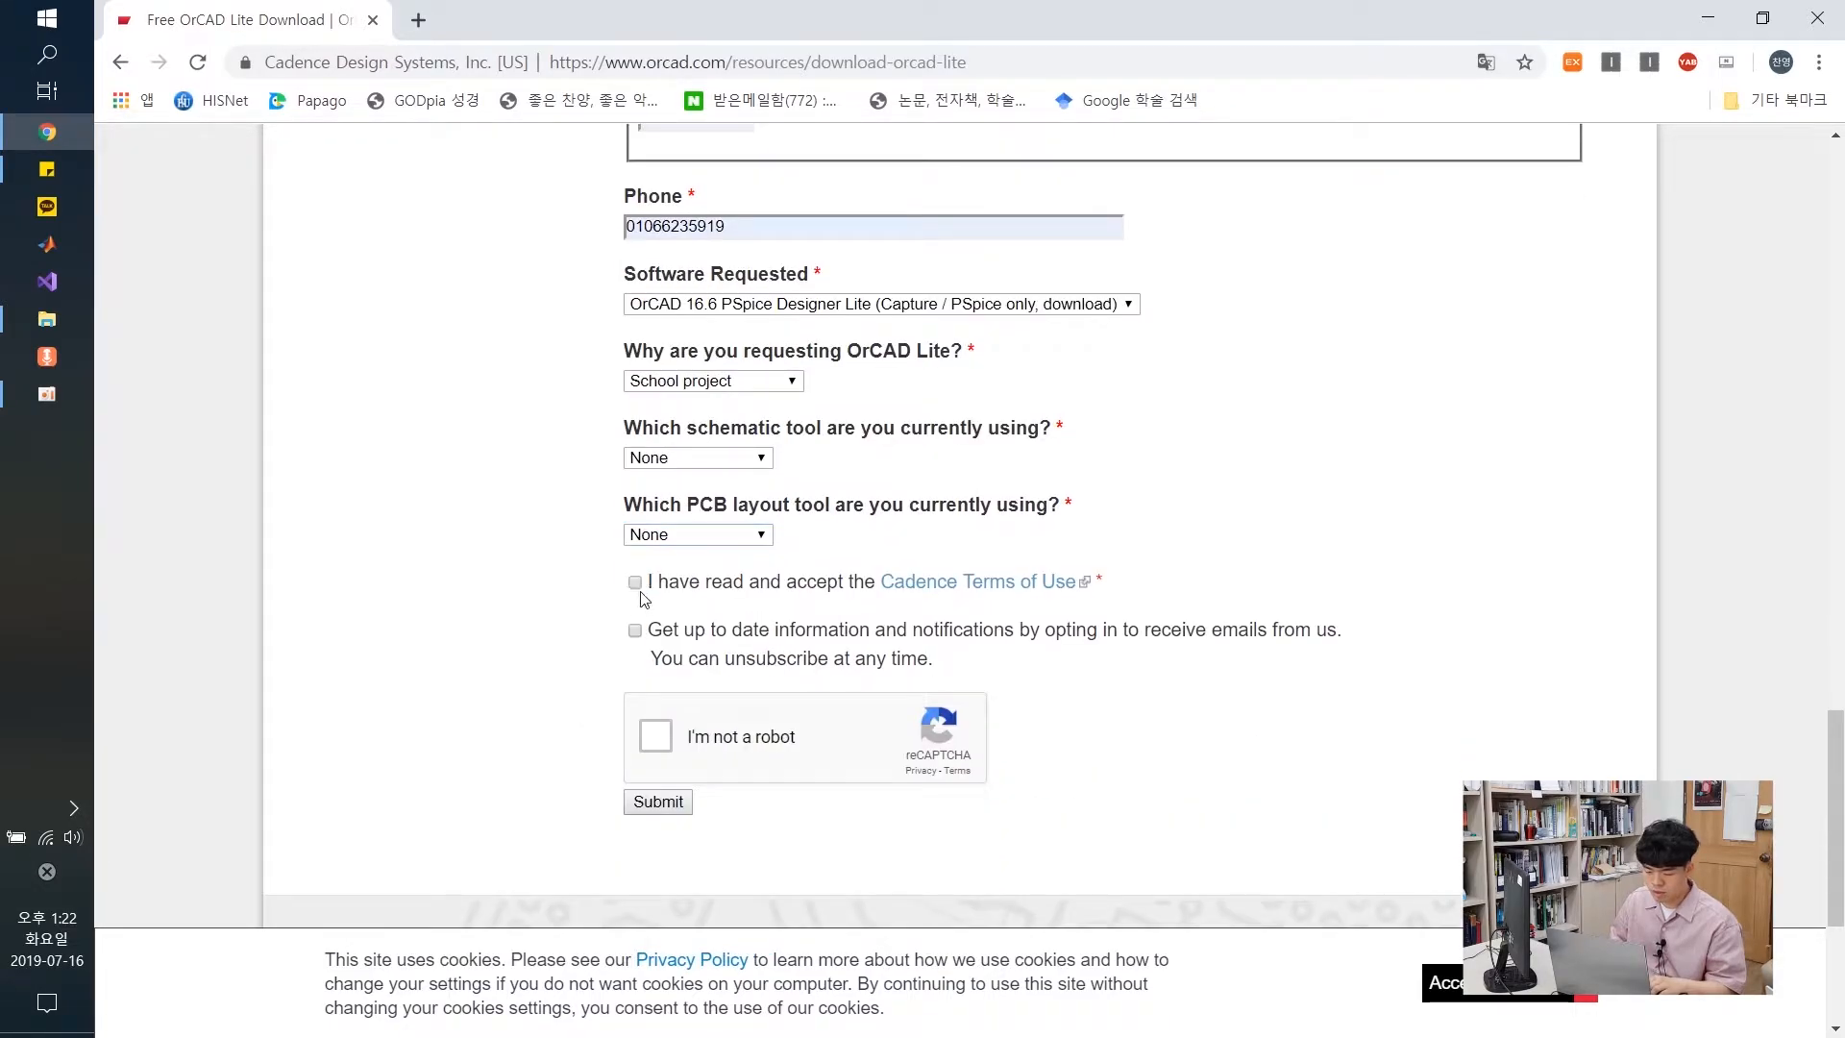
left_click(635, 631)
left_click(655, 736)
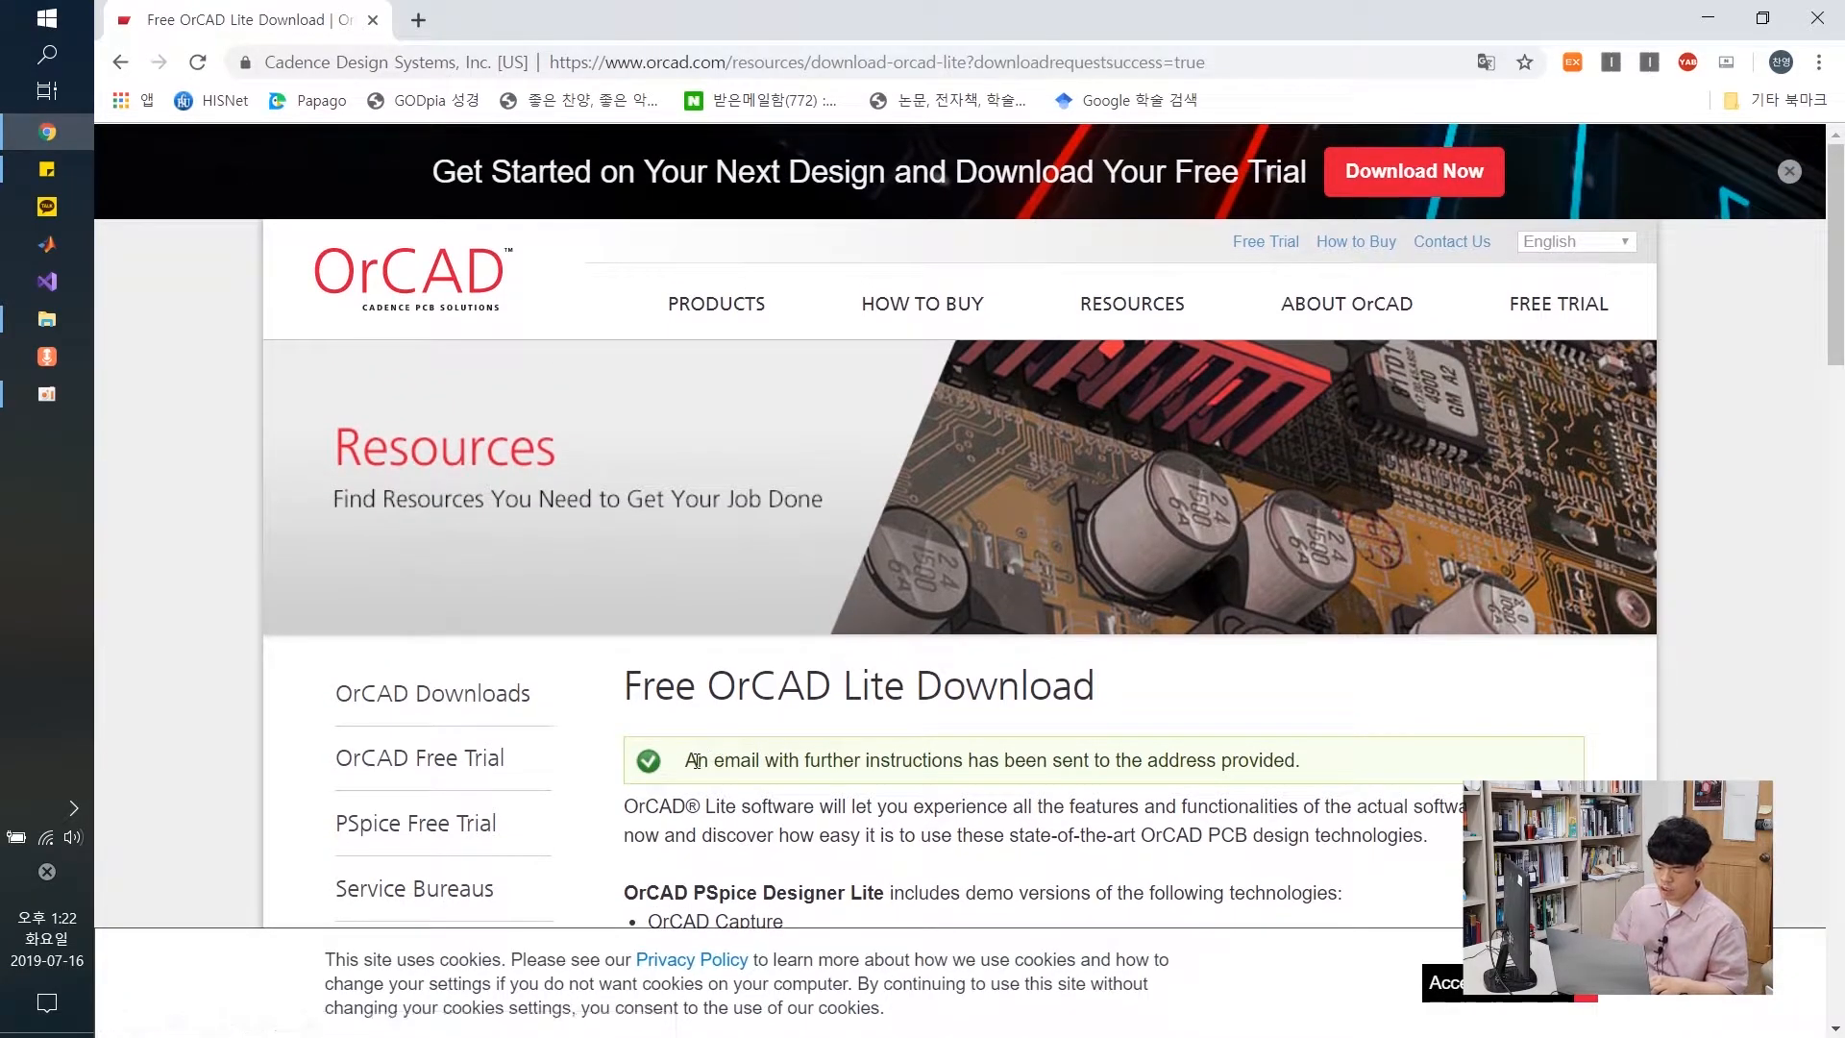
Open the 'Download info to your OrCAD software' email in Naver Mail and follow its Download link
left_click_drag(697, 760, 1300, 766)
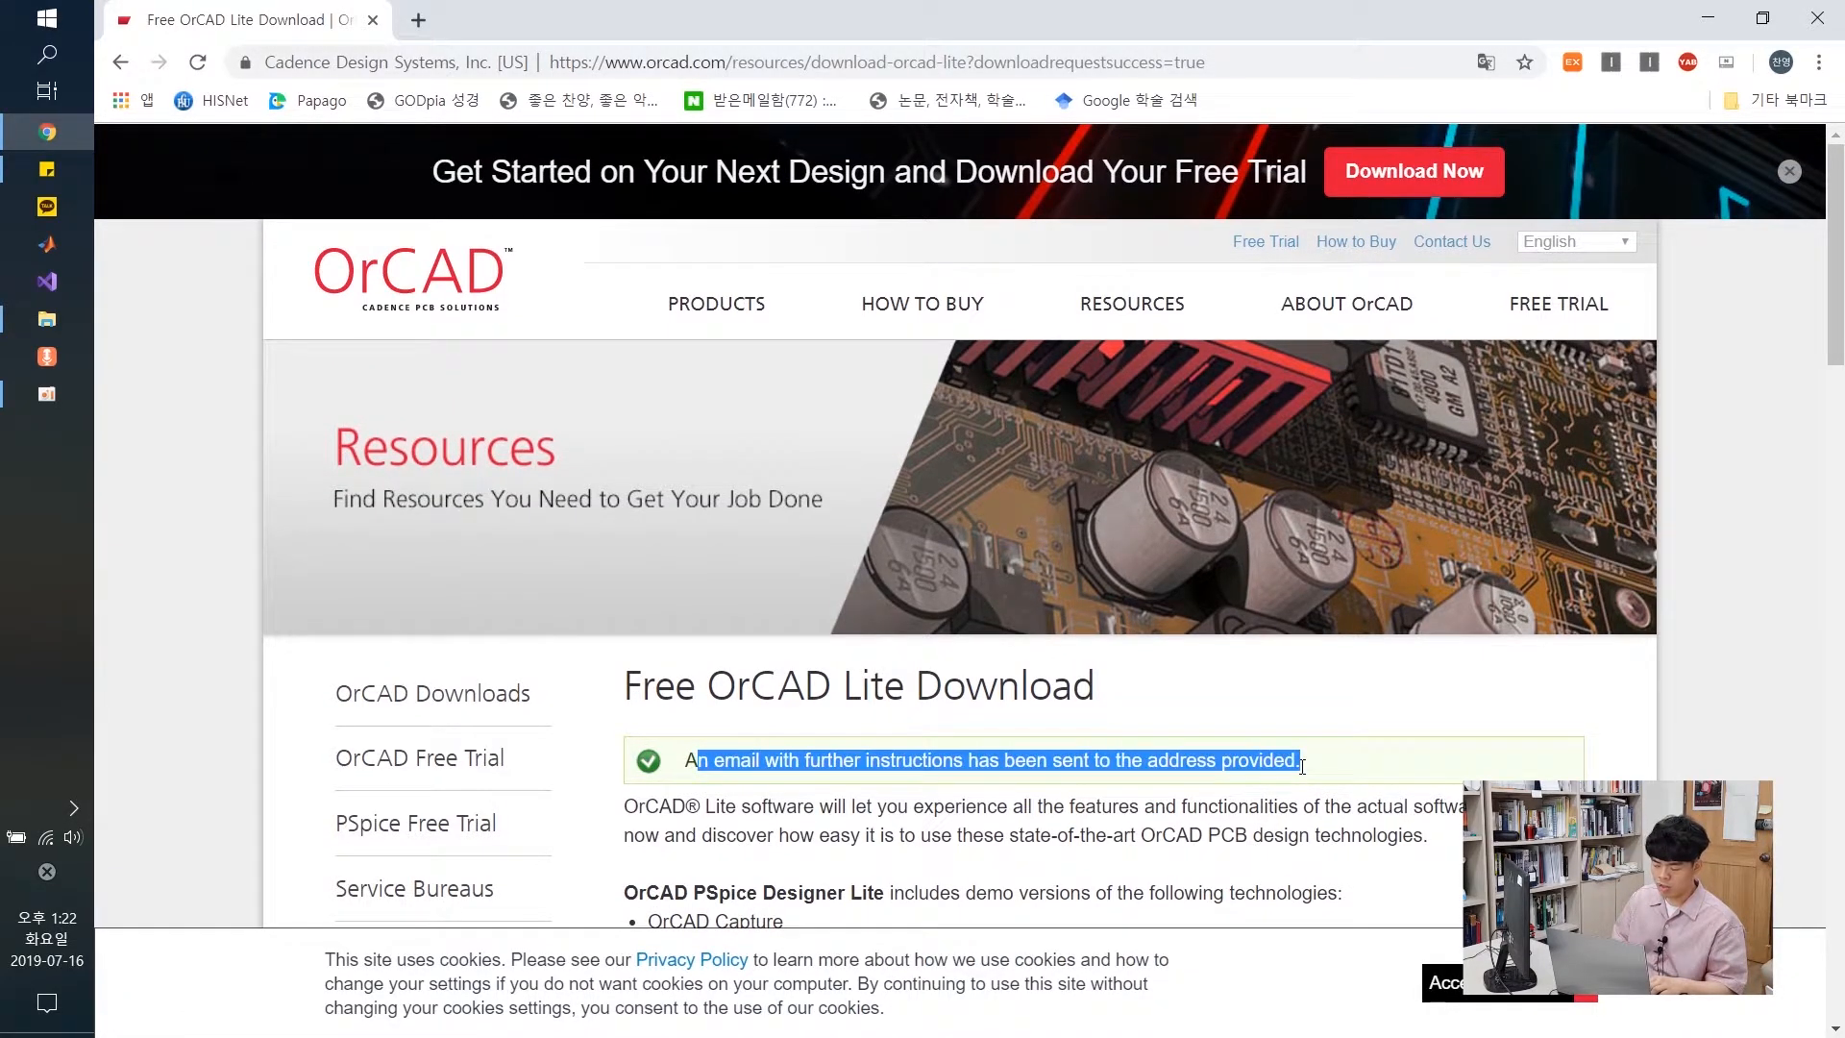
left_click(1324, 768)
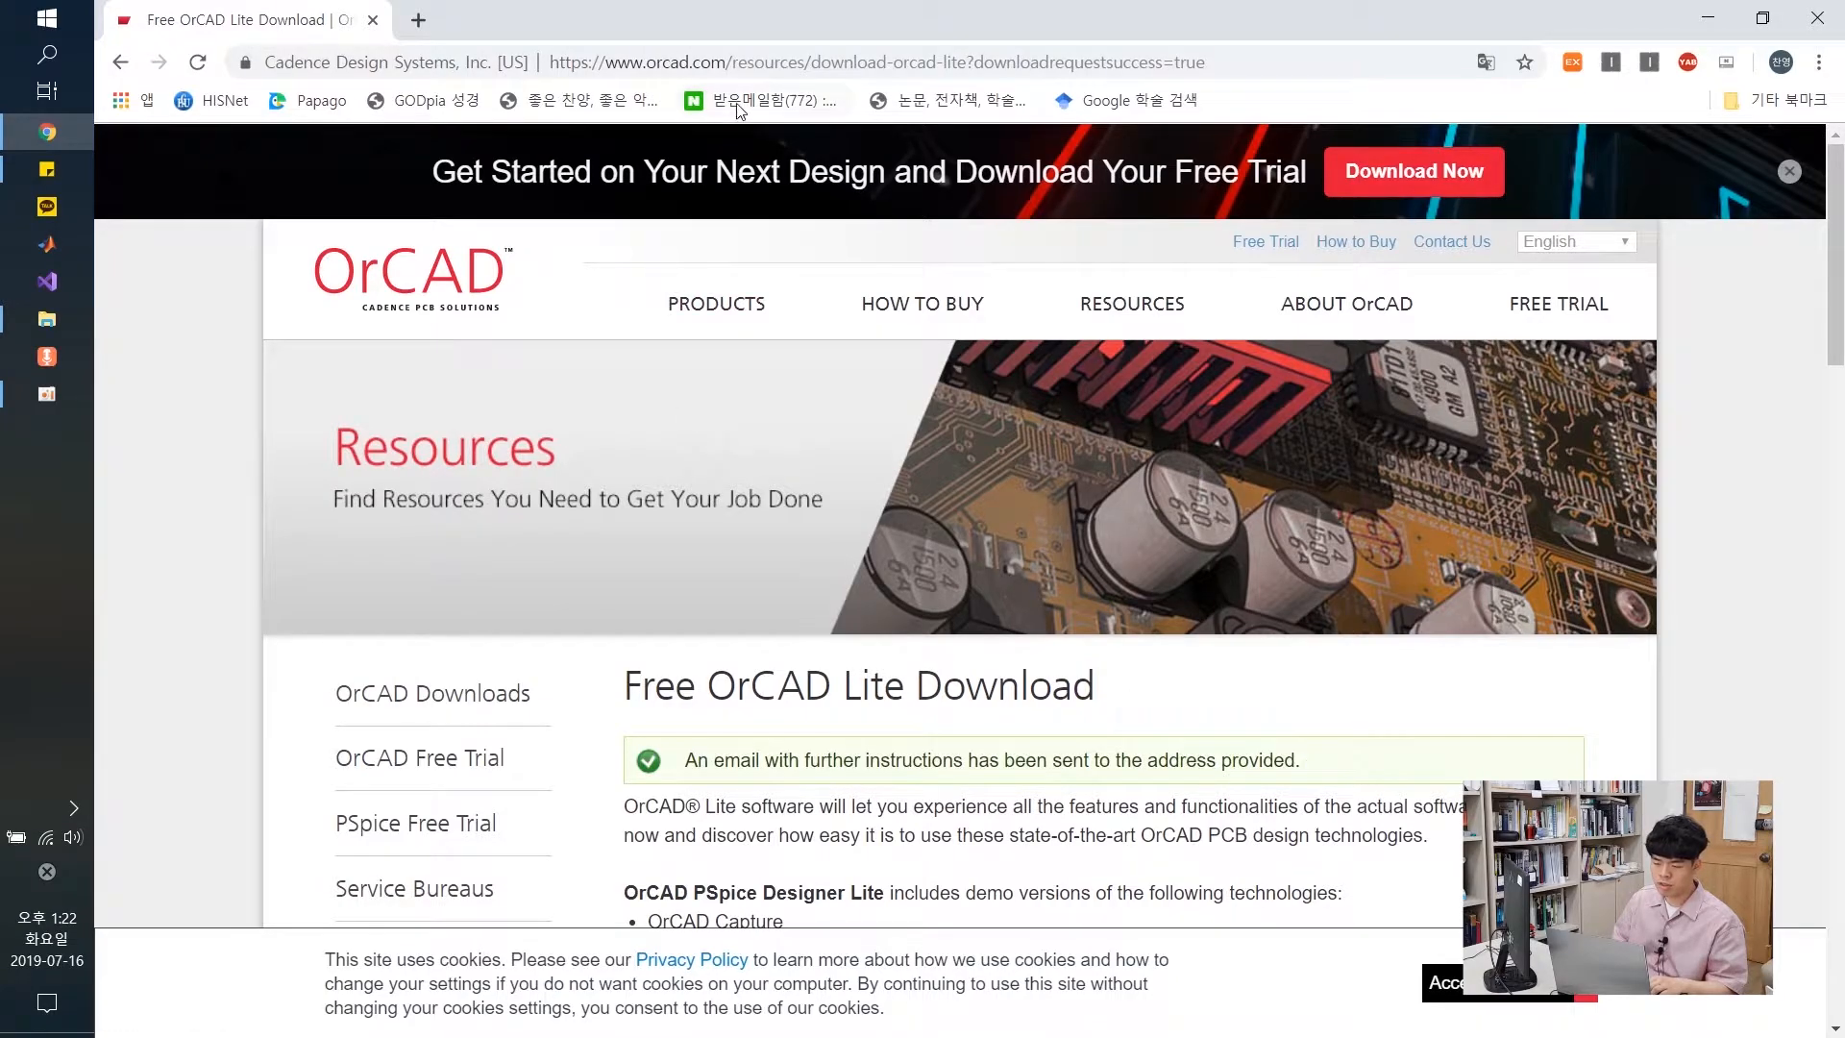
left_click(761, 102)
left_click(557, 400)
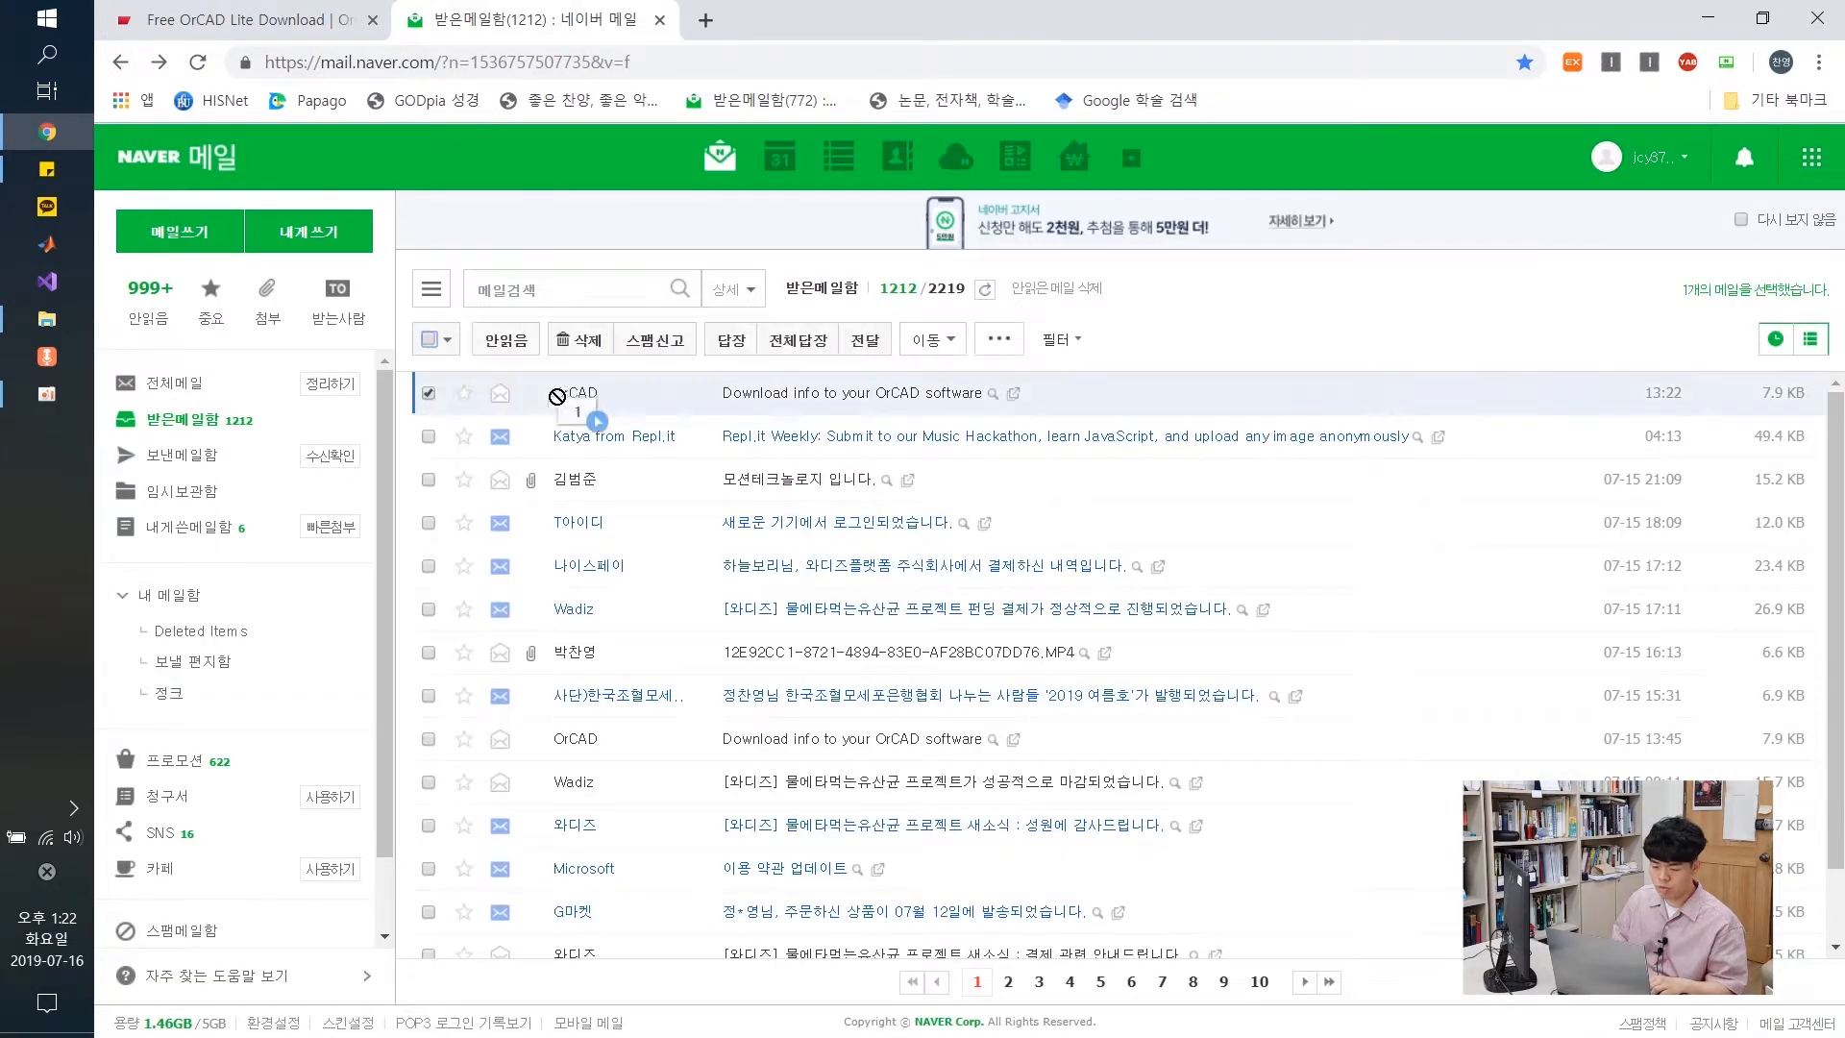
left_click(856, 394)
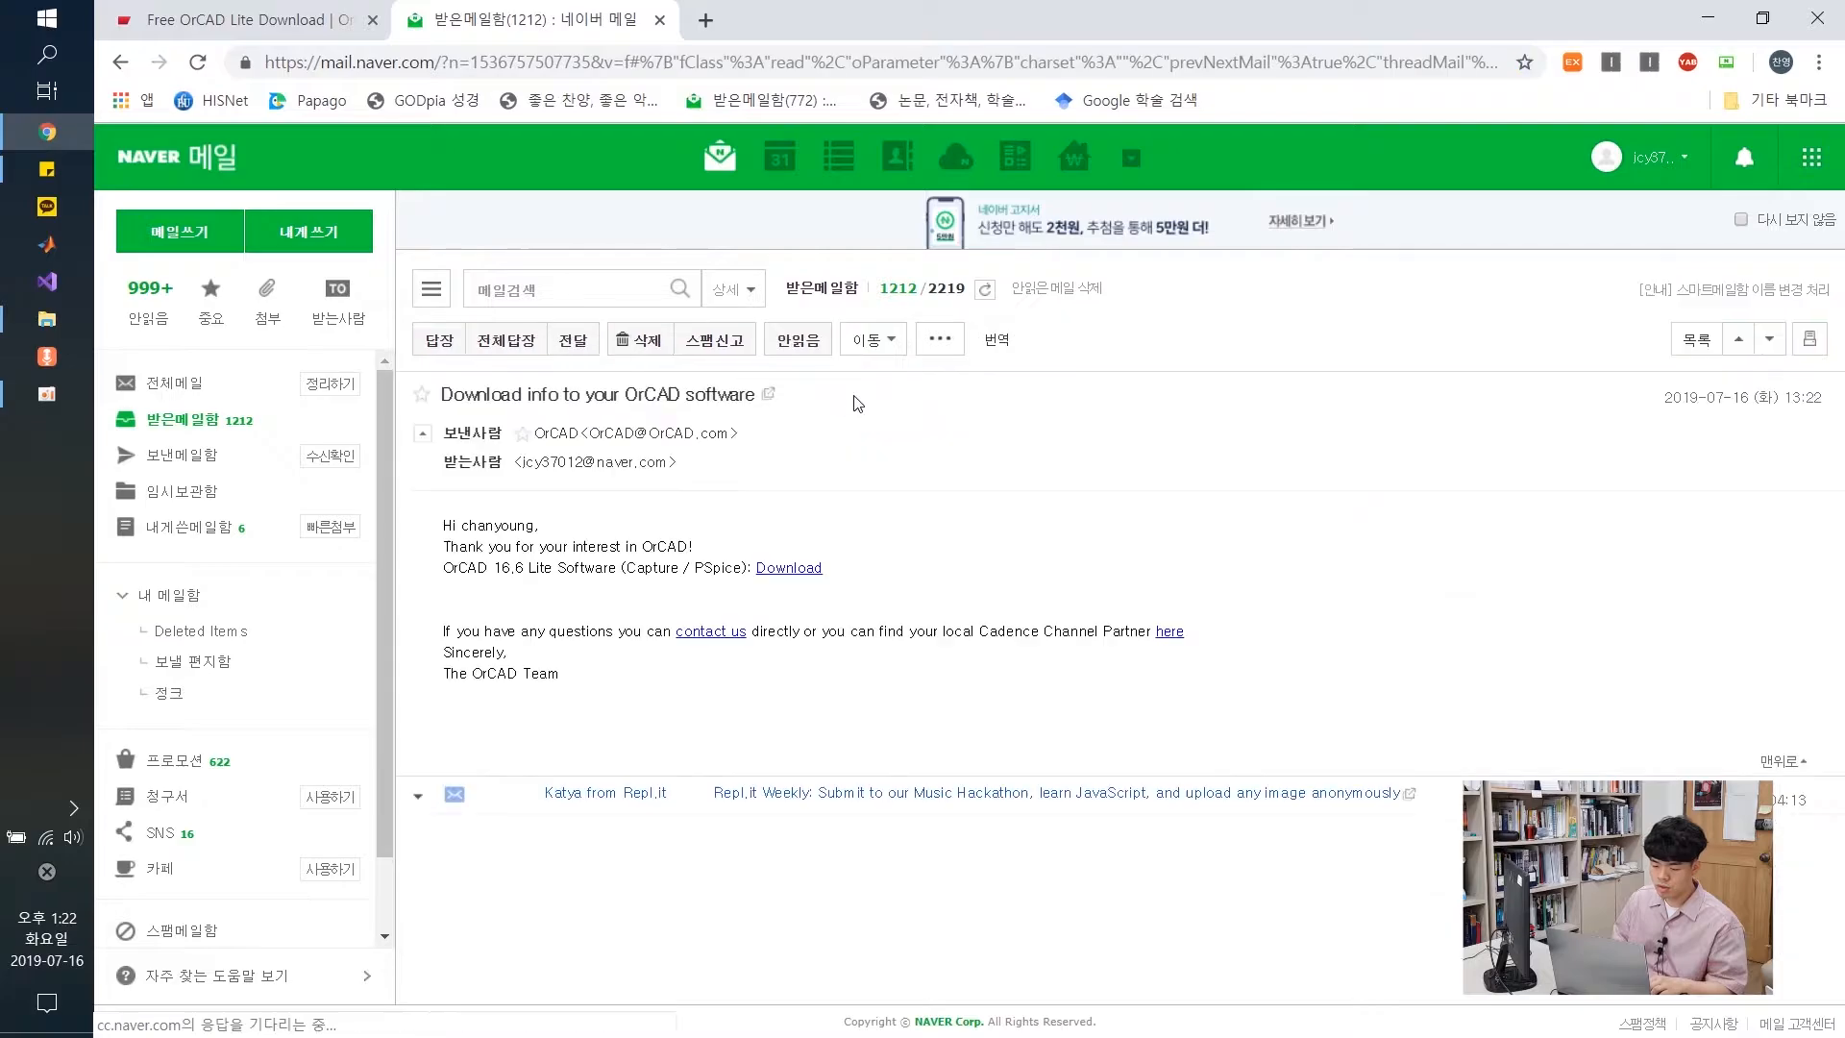
left_click_drag(832, 569, 761, 573)
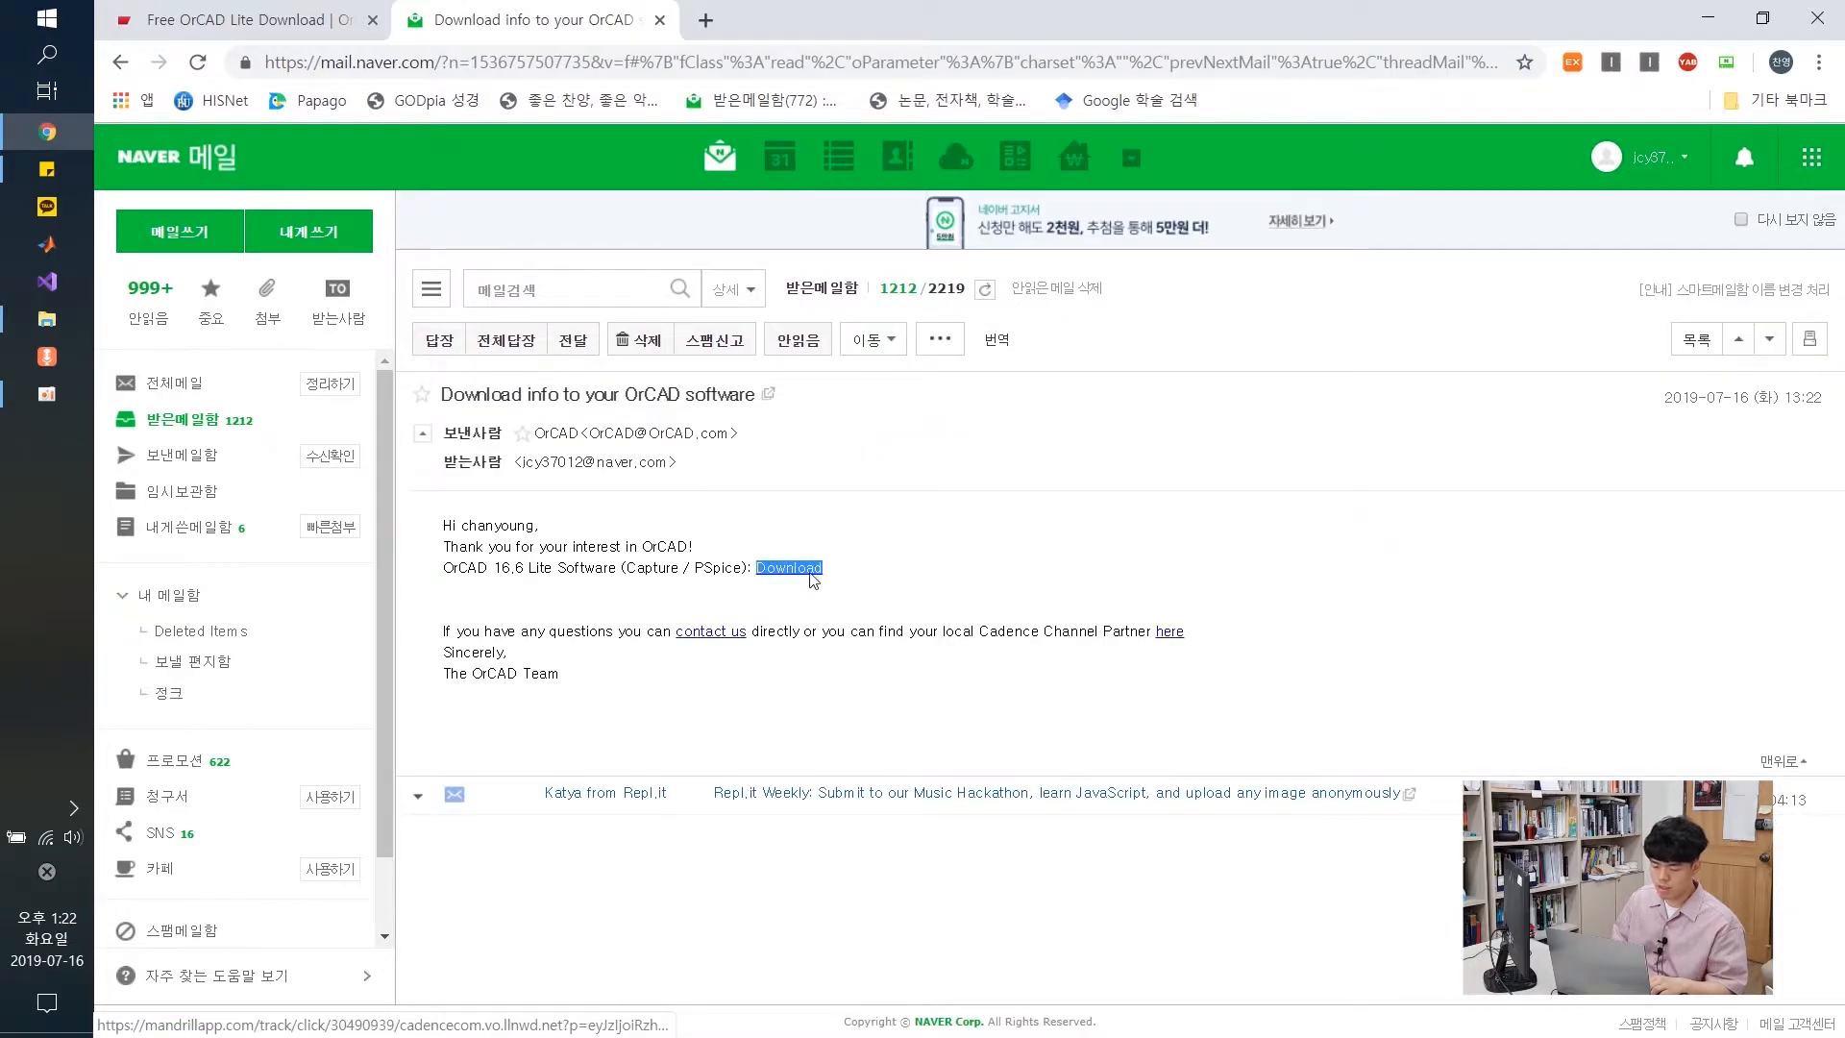
left_click(862, 538)
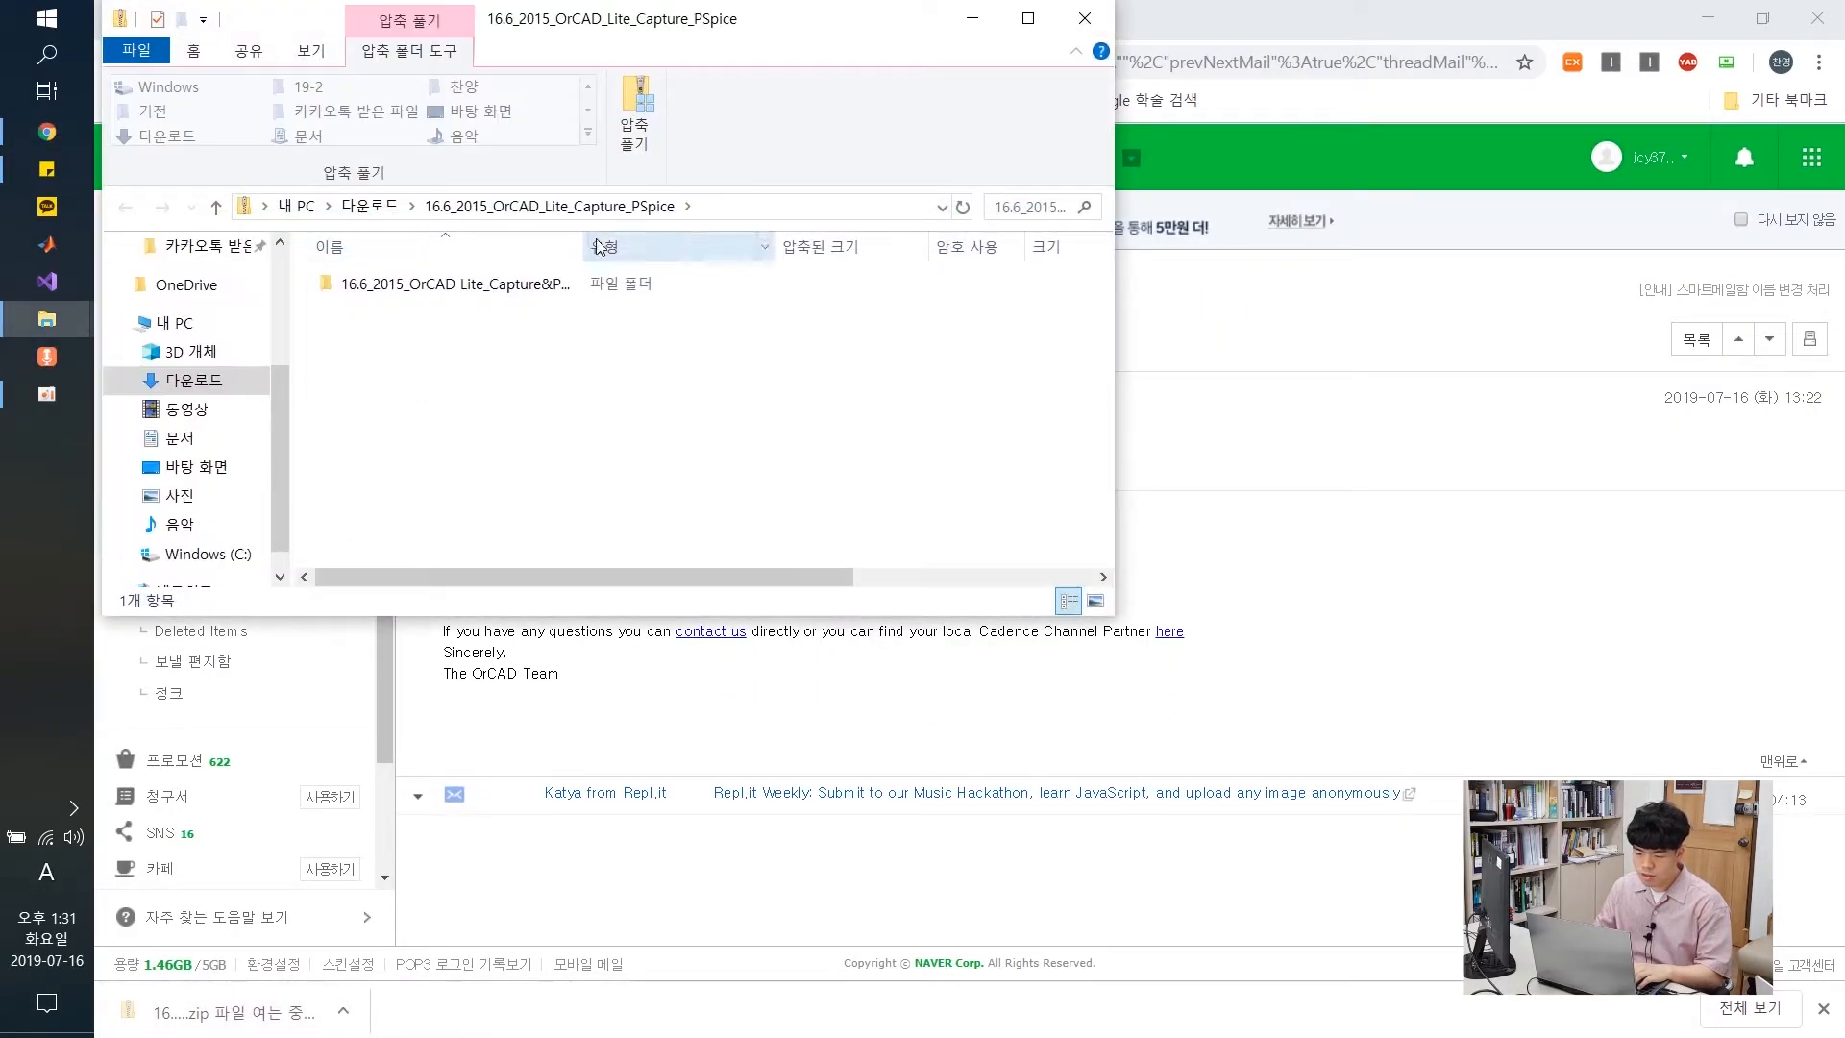
Extract the OrCAD Lite zip into Downloads and launch OrCAD_install_lite
left_click(533, 282)
left_click(634, 115)
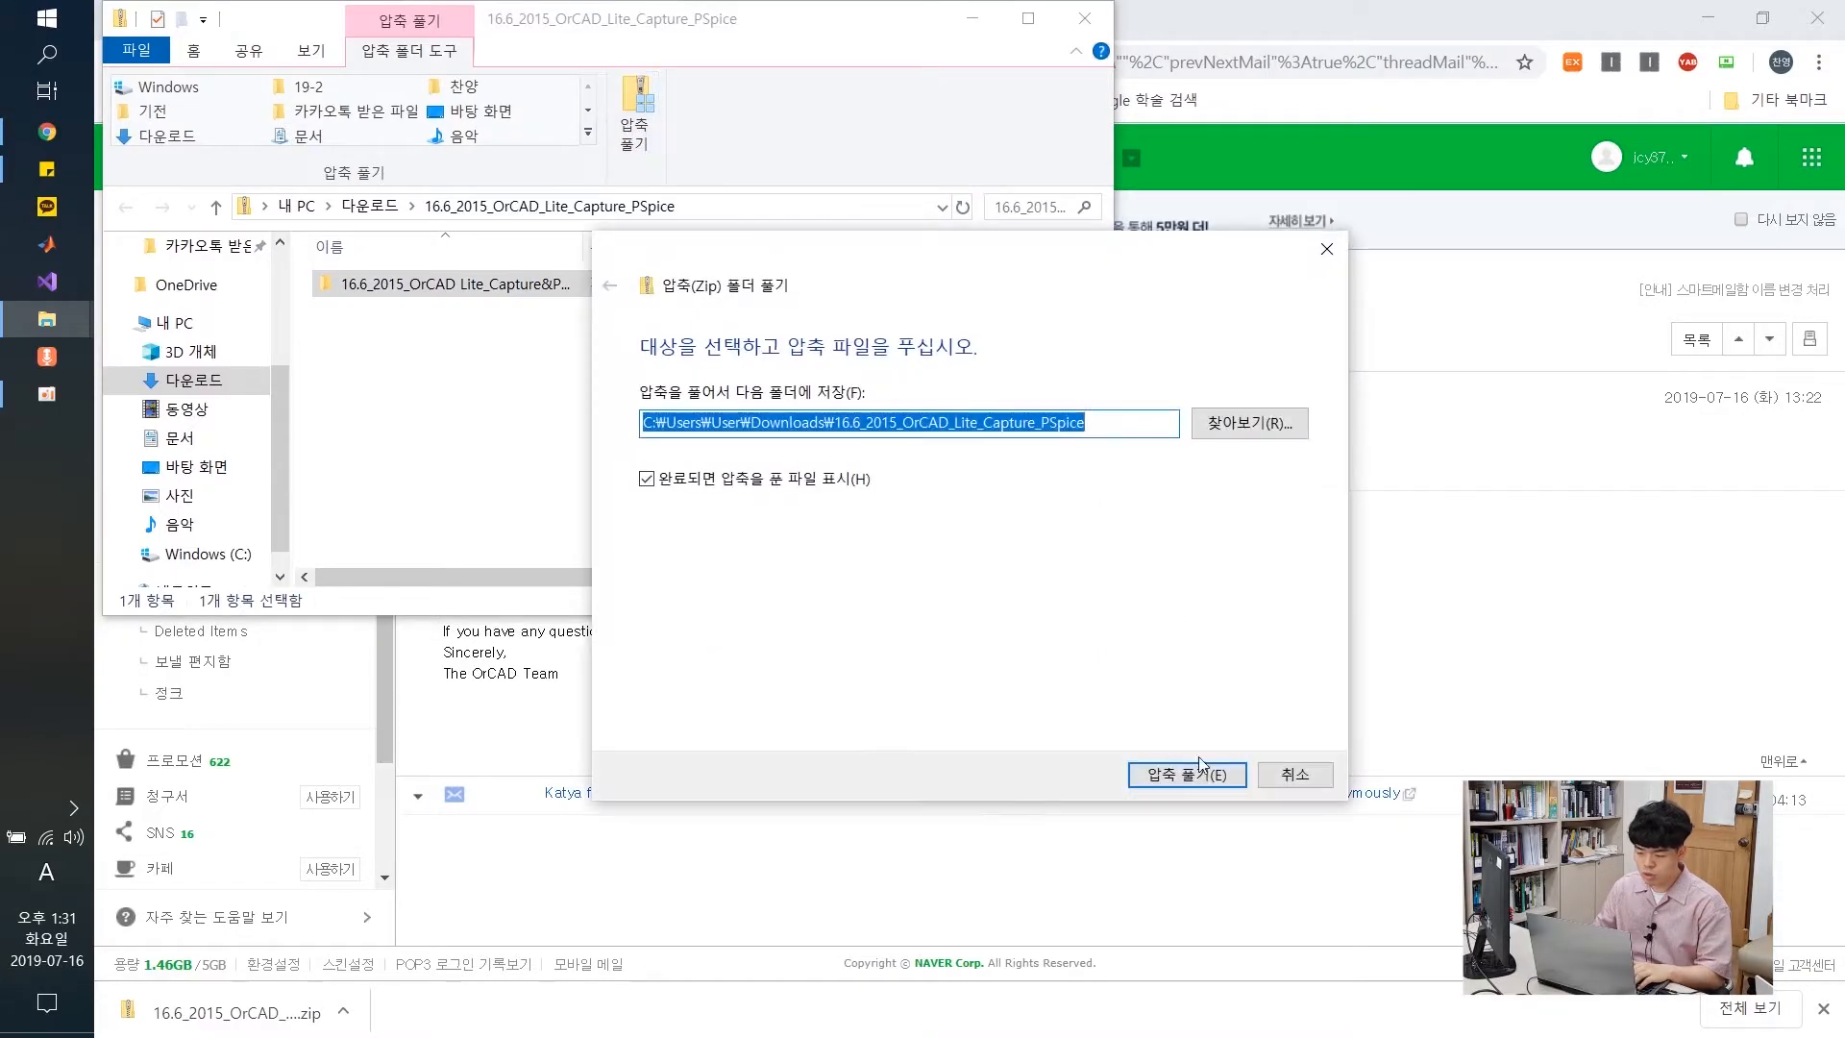
left_click(1213, 779)
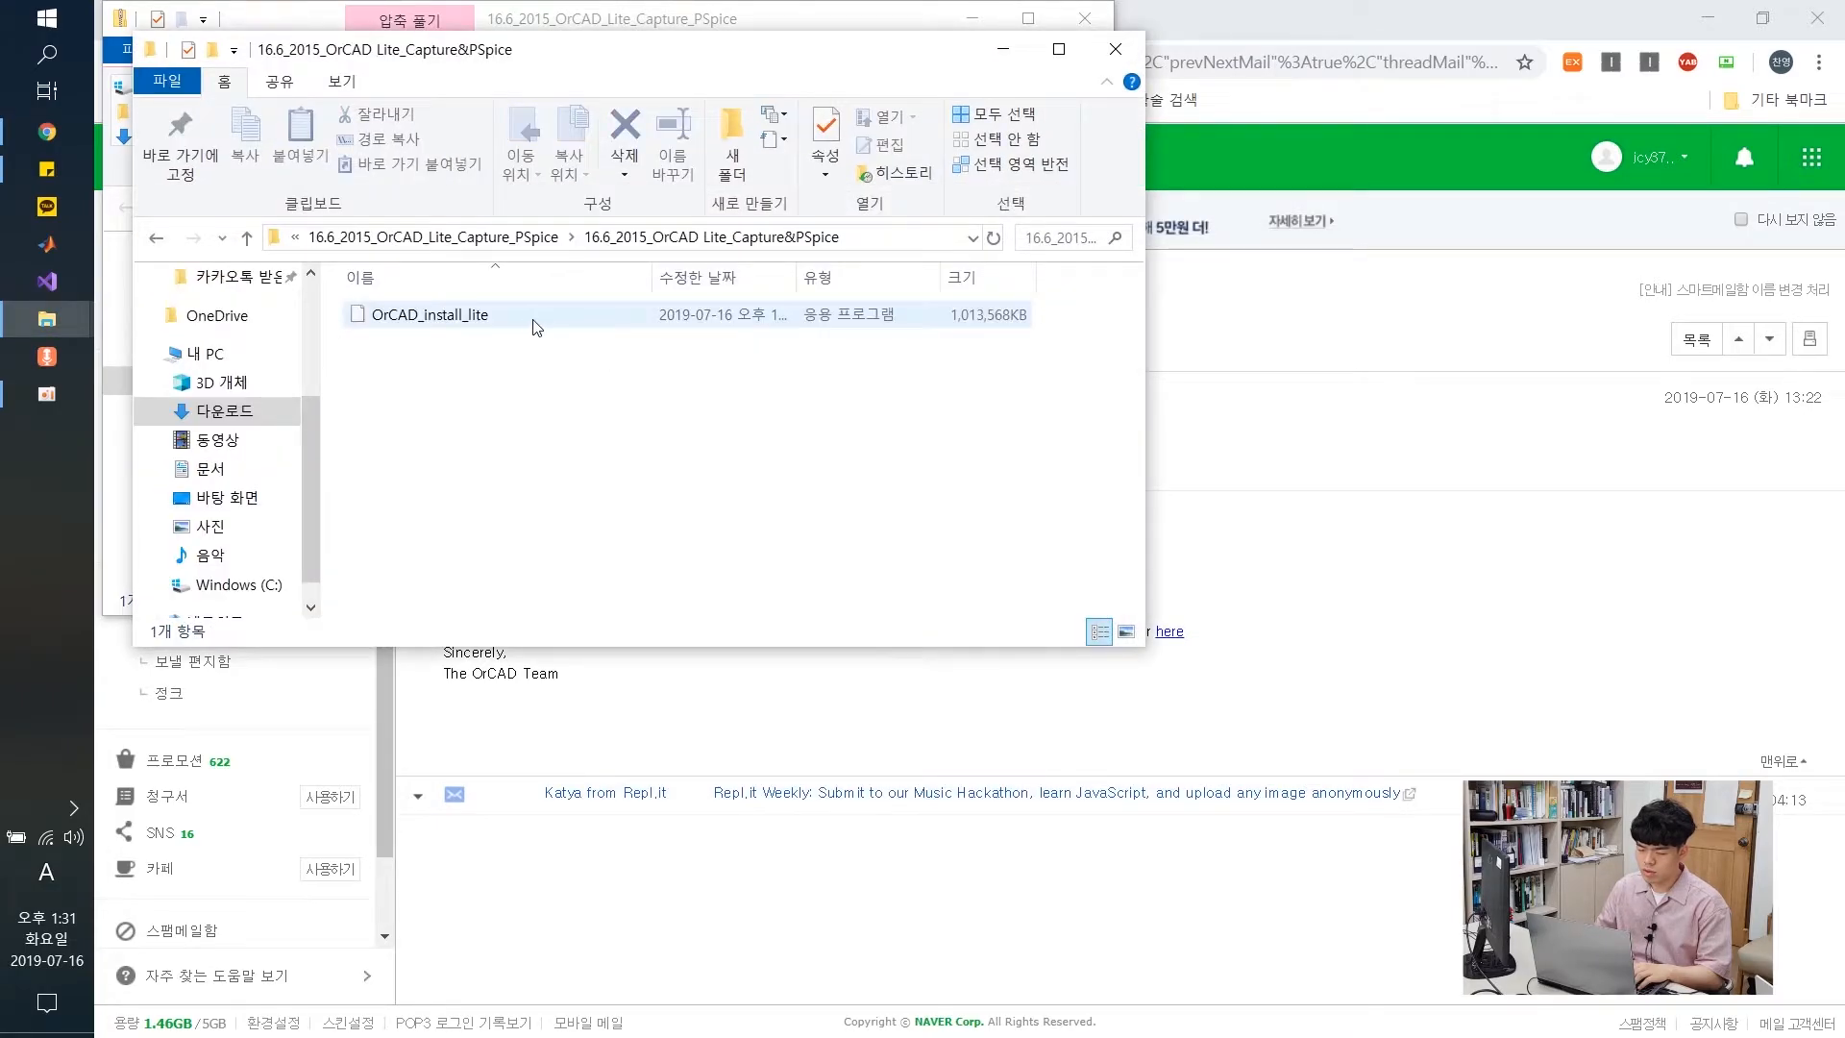
double_click(535, 327)
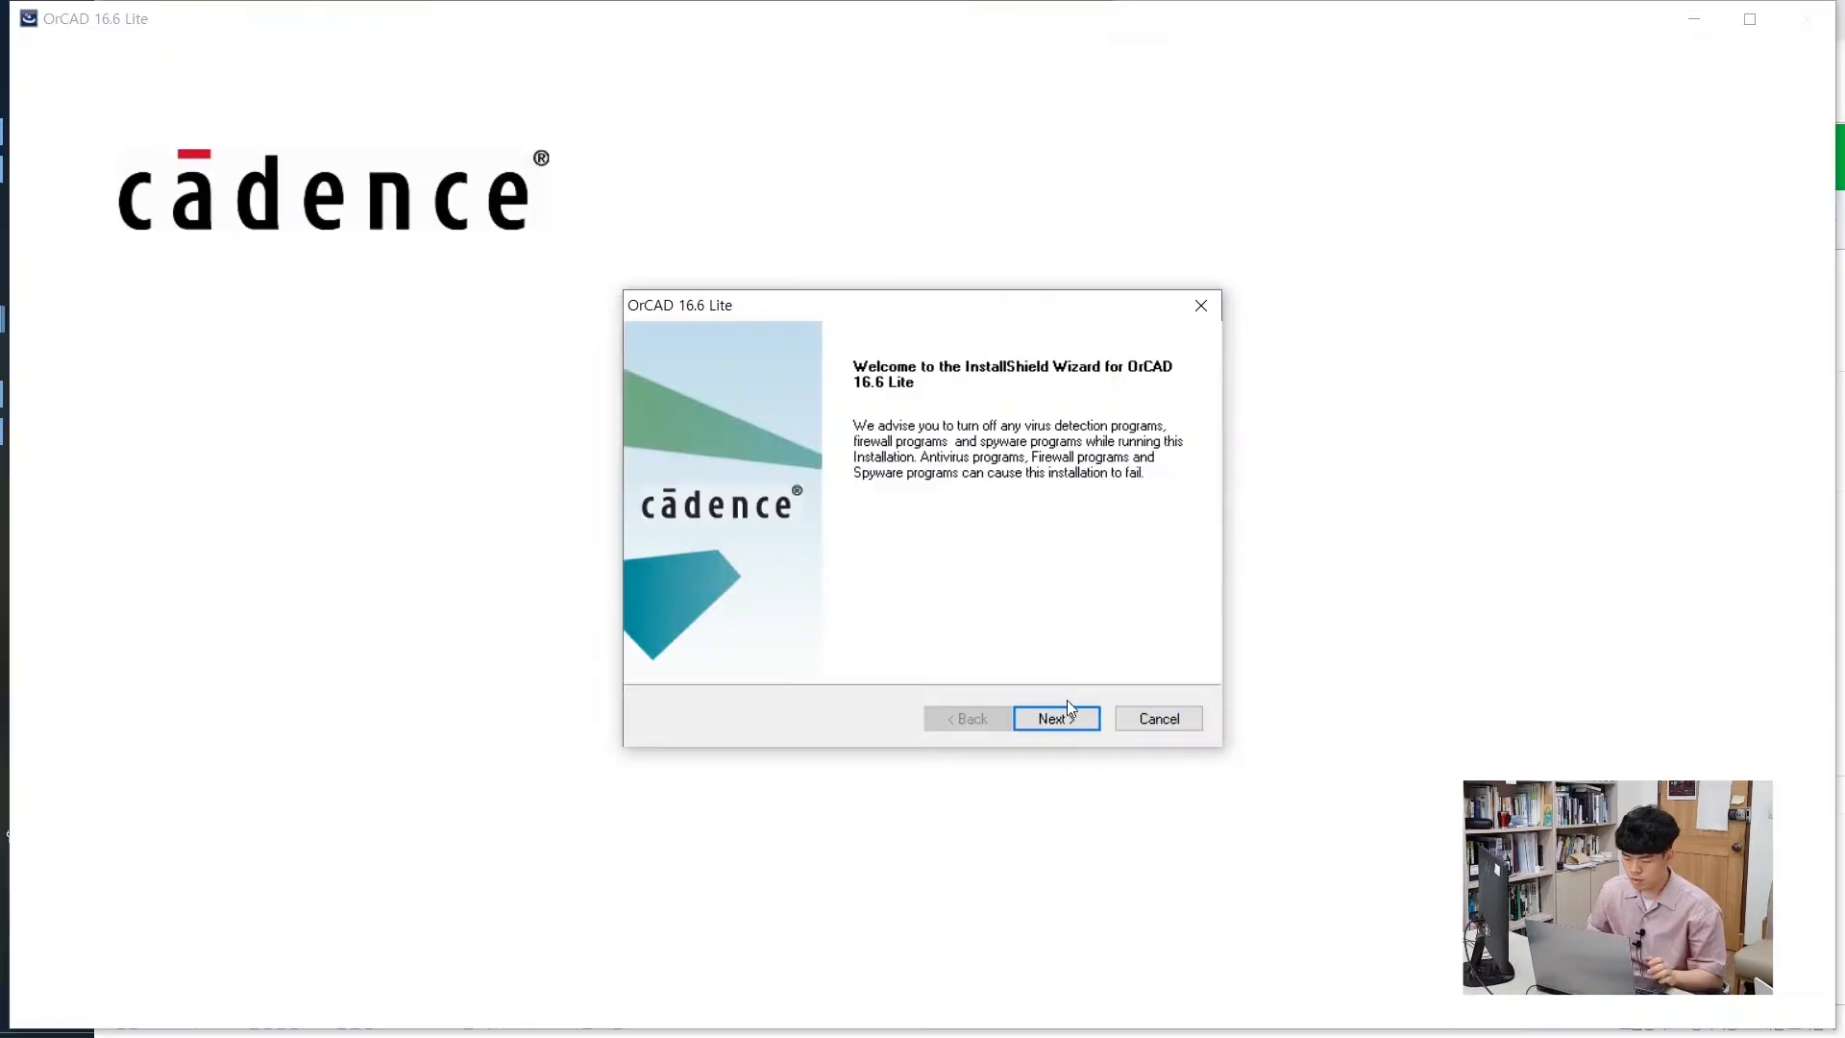
Accept the license, install OrCAD 16.6 Lite, and finish the setup
left_click(1056, 718)
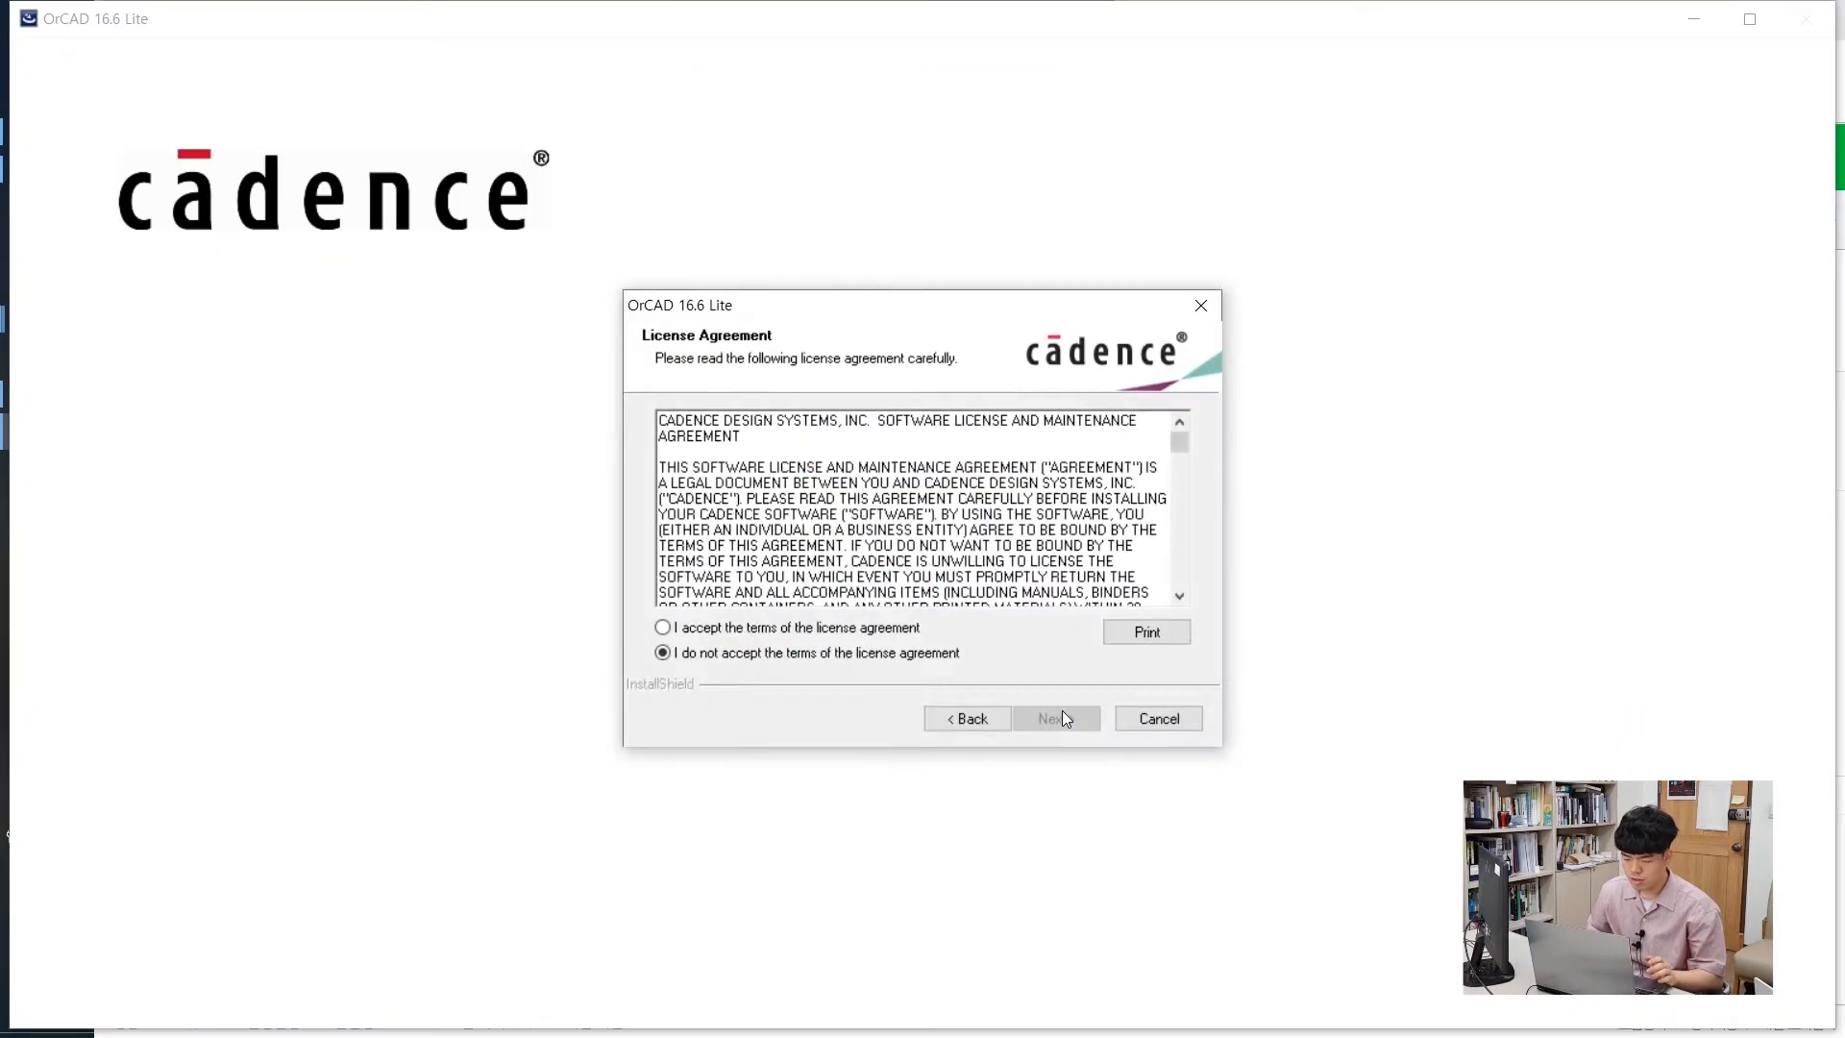
left_click(876, 627)
left_click(1056, 719)
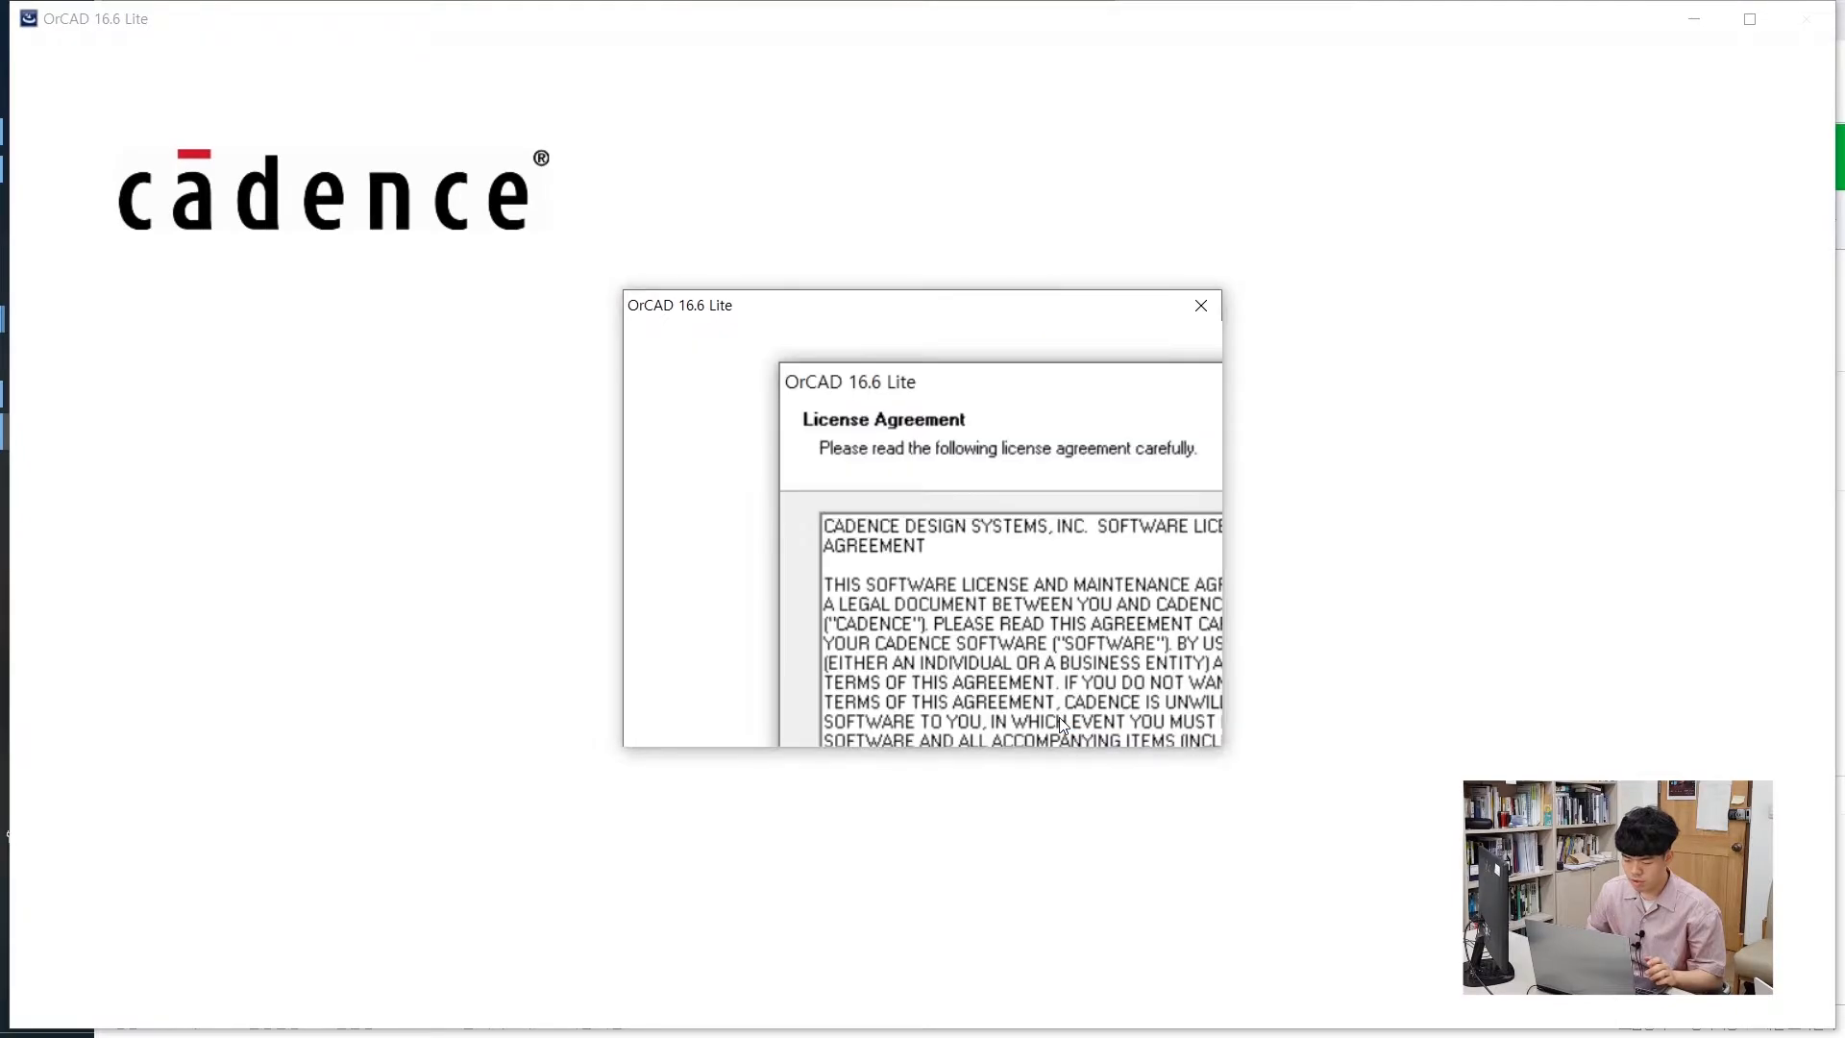
left_click(1064, 721)
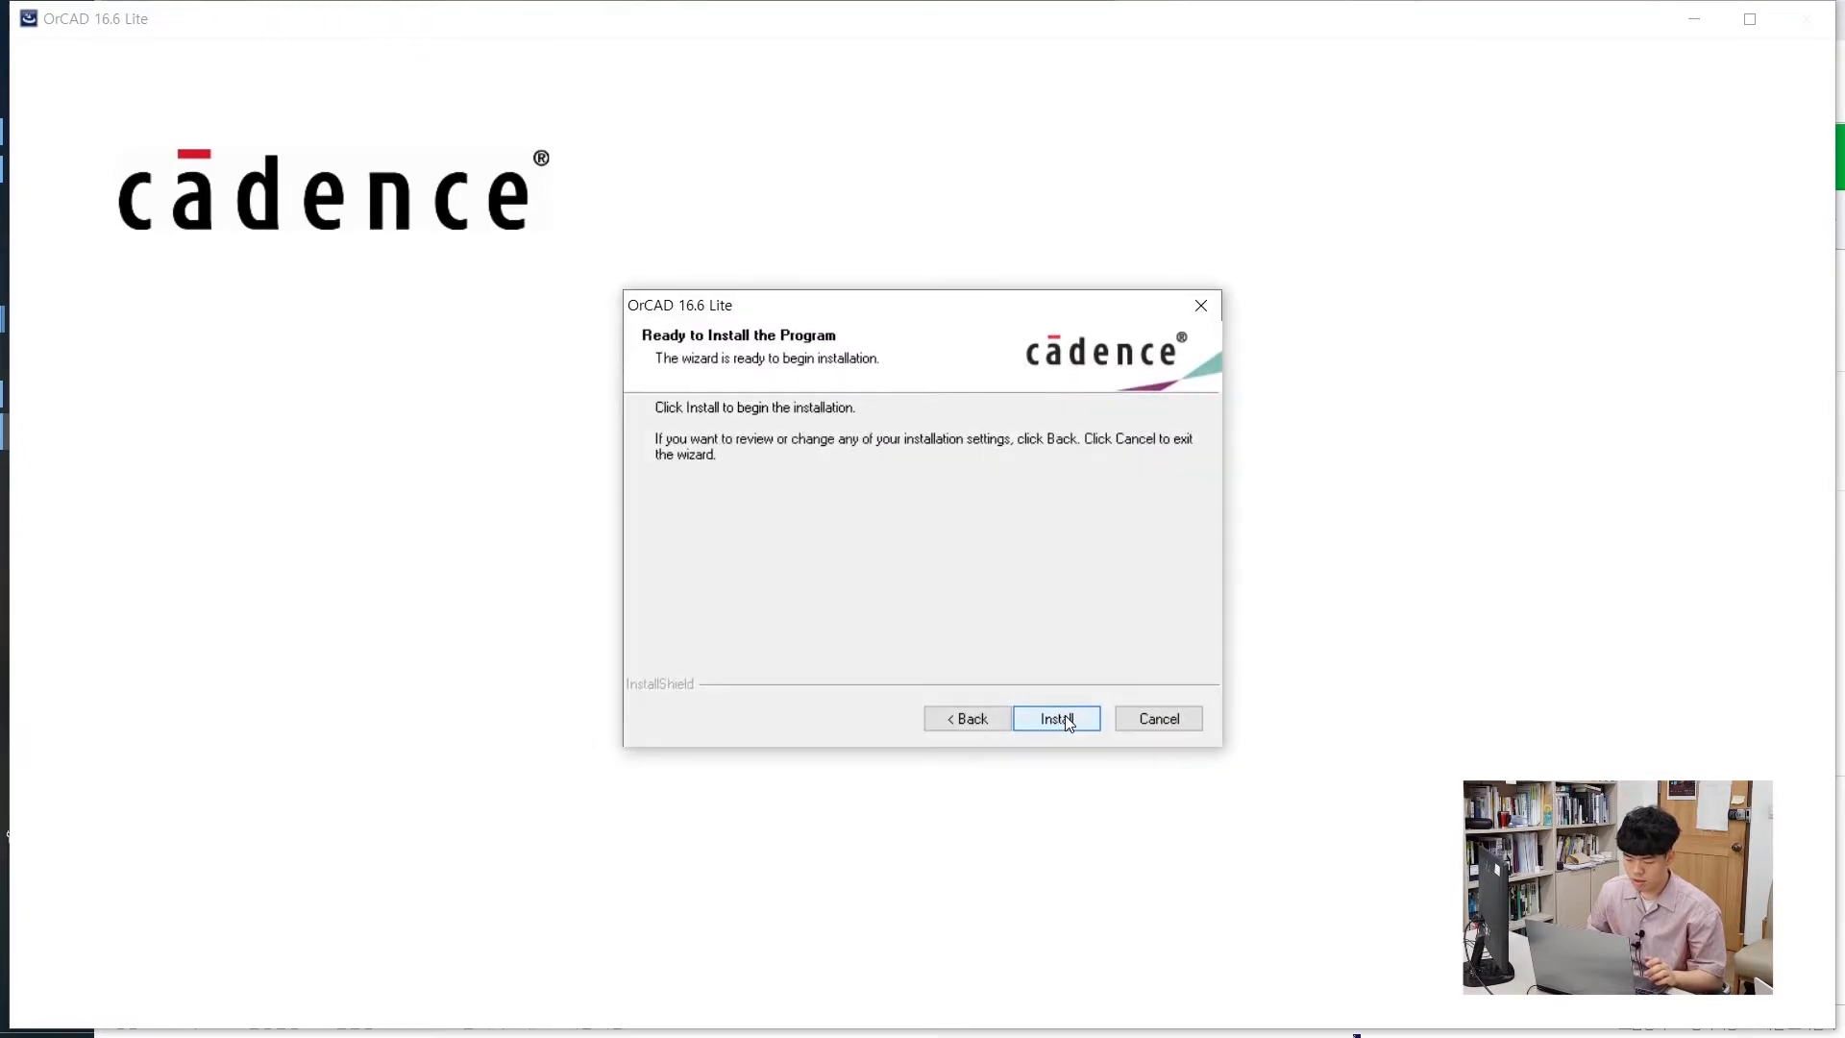
left_click(1057, 719)
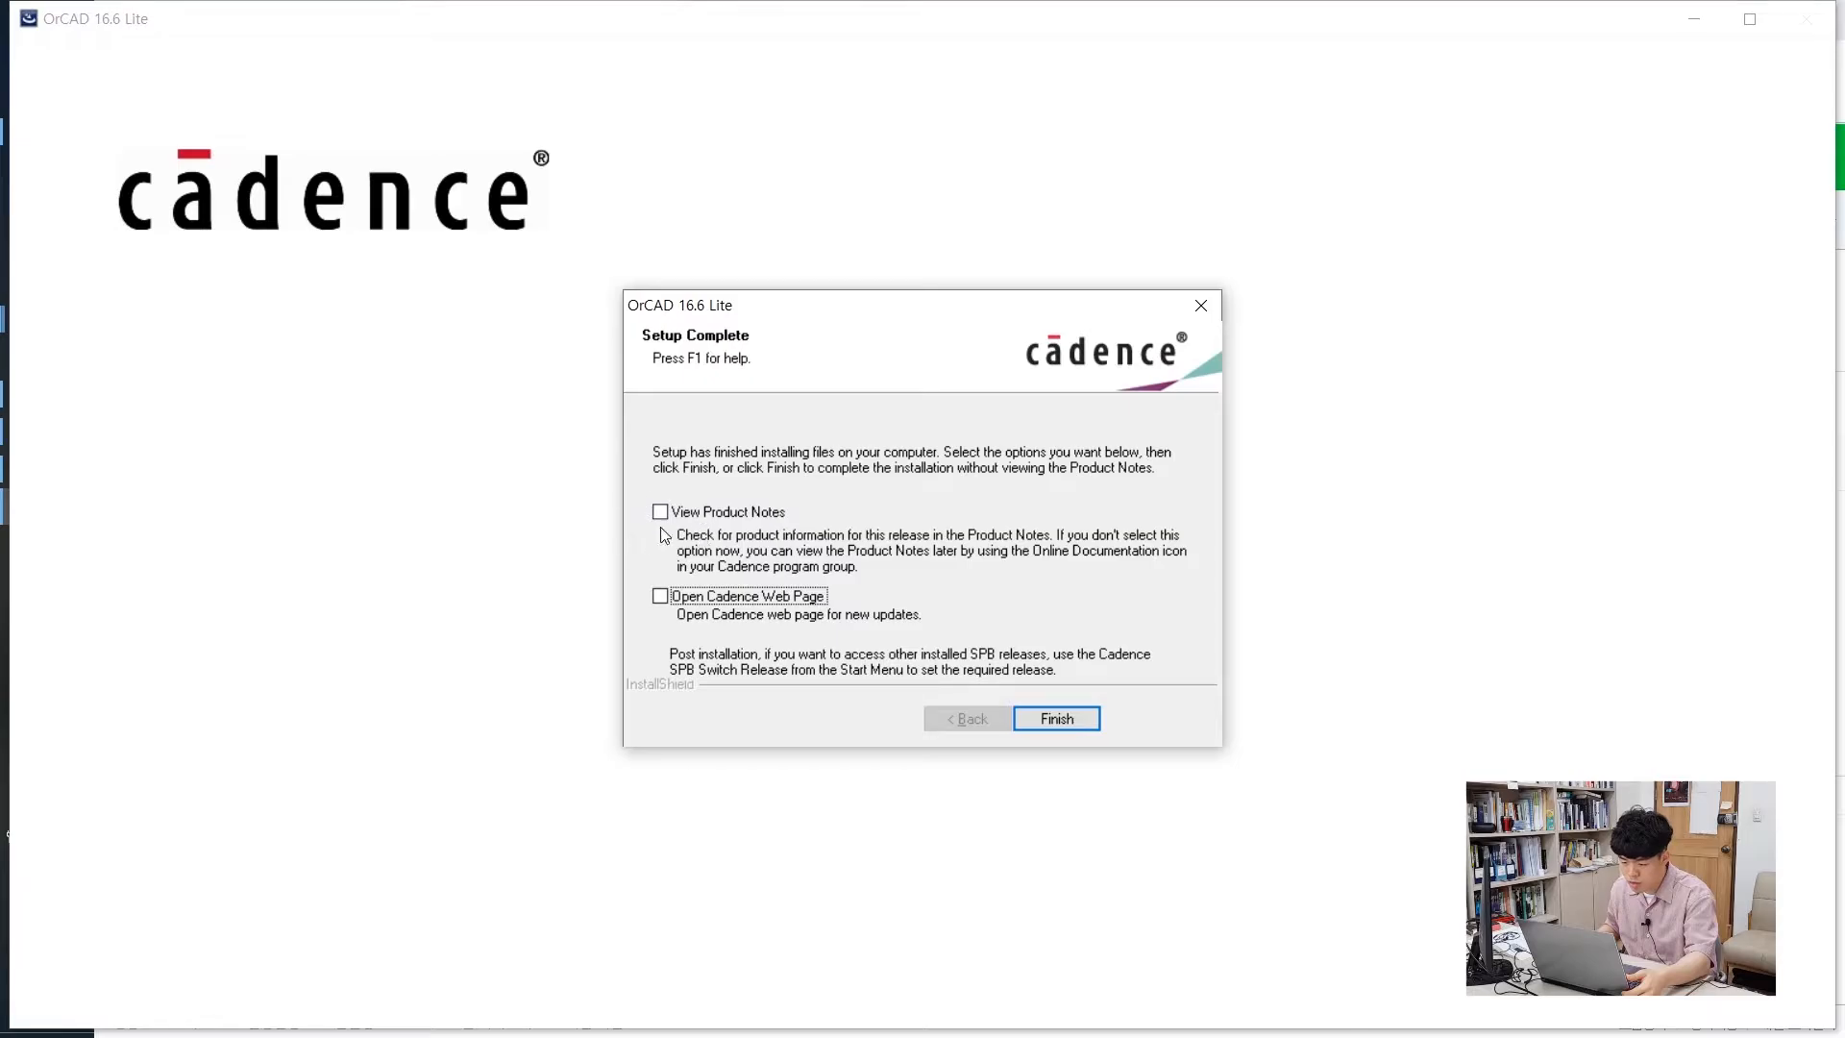
left_click(1074, 718)
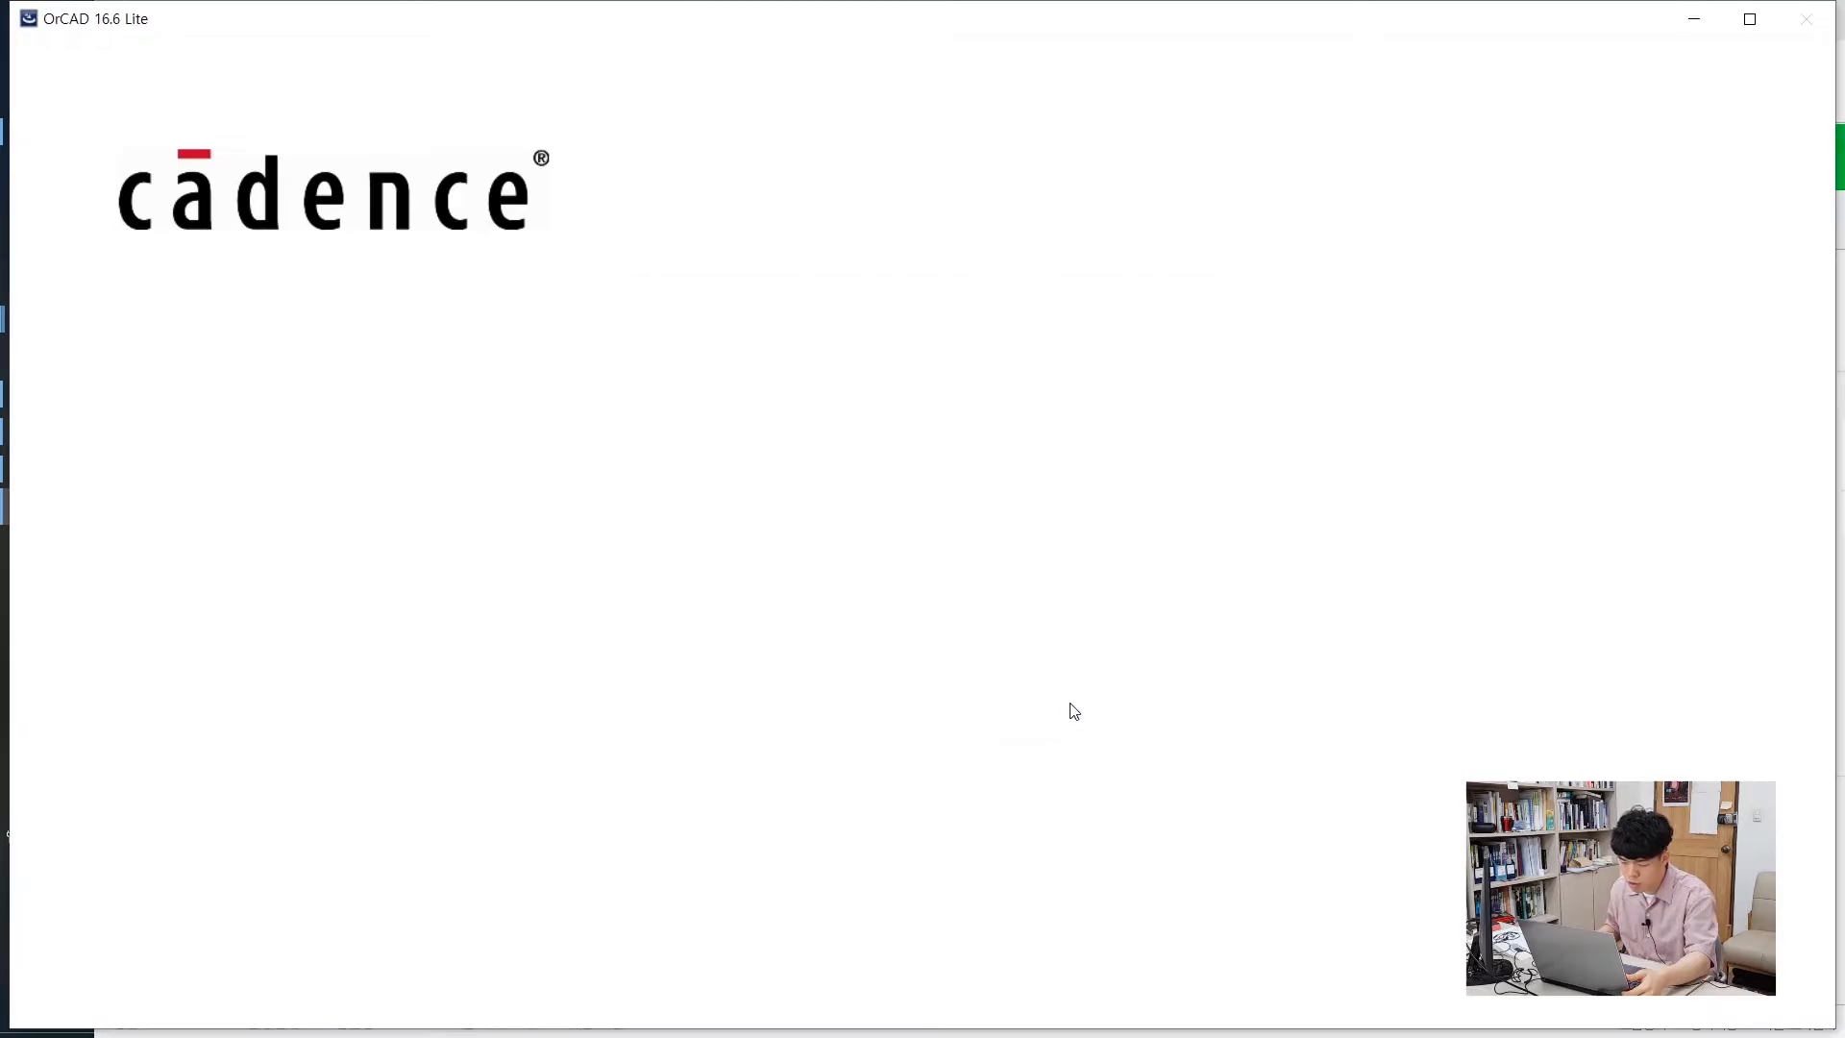
Browse to C:\OrCAD\OrCAD_16.6_Lite\tools and search 'cap' in the Start menu
left_click(389, 410)
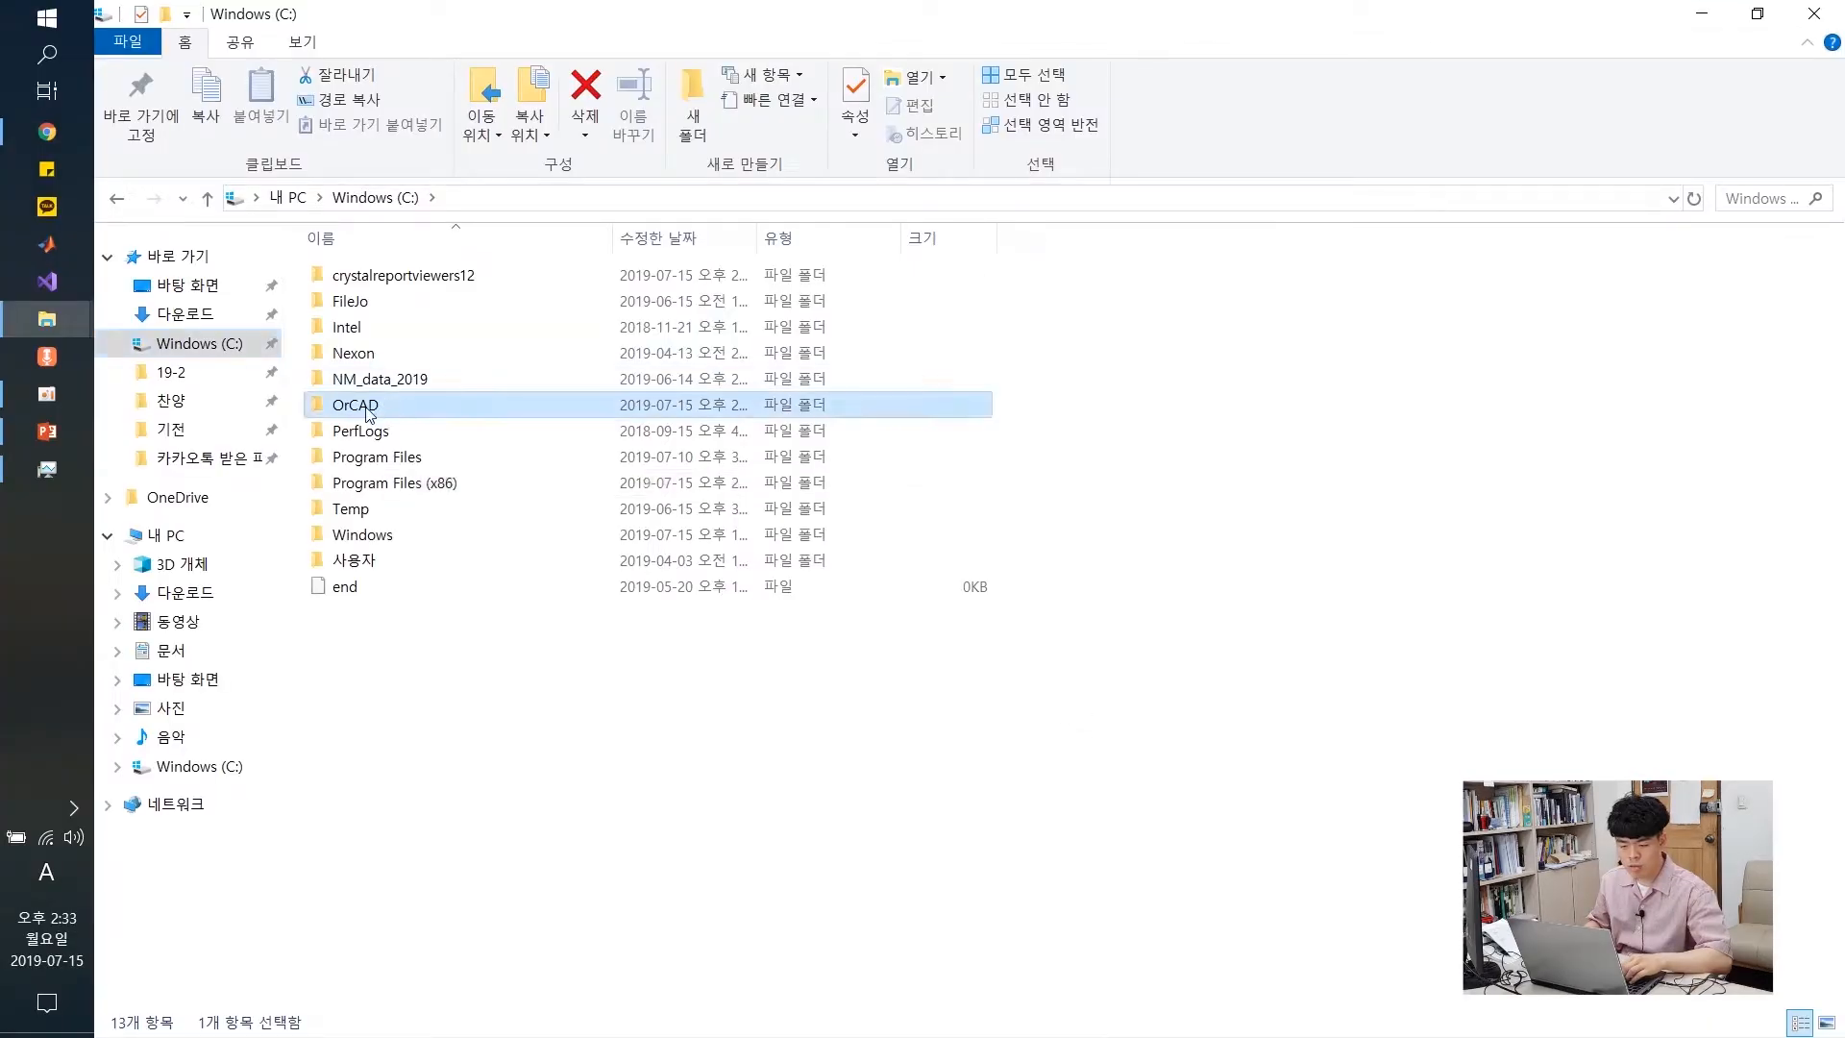
left_click(204, 346)
left_click(371, 407)
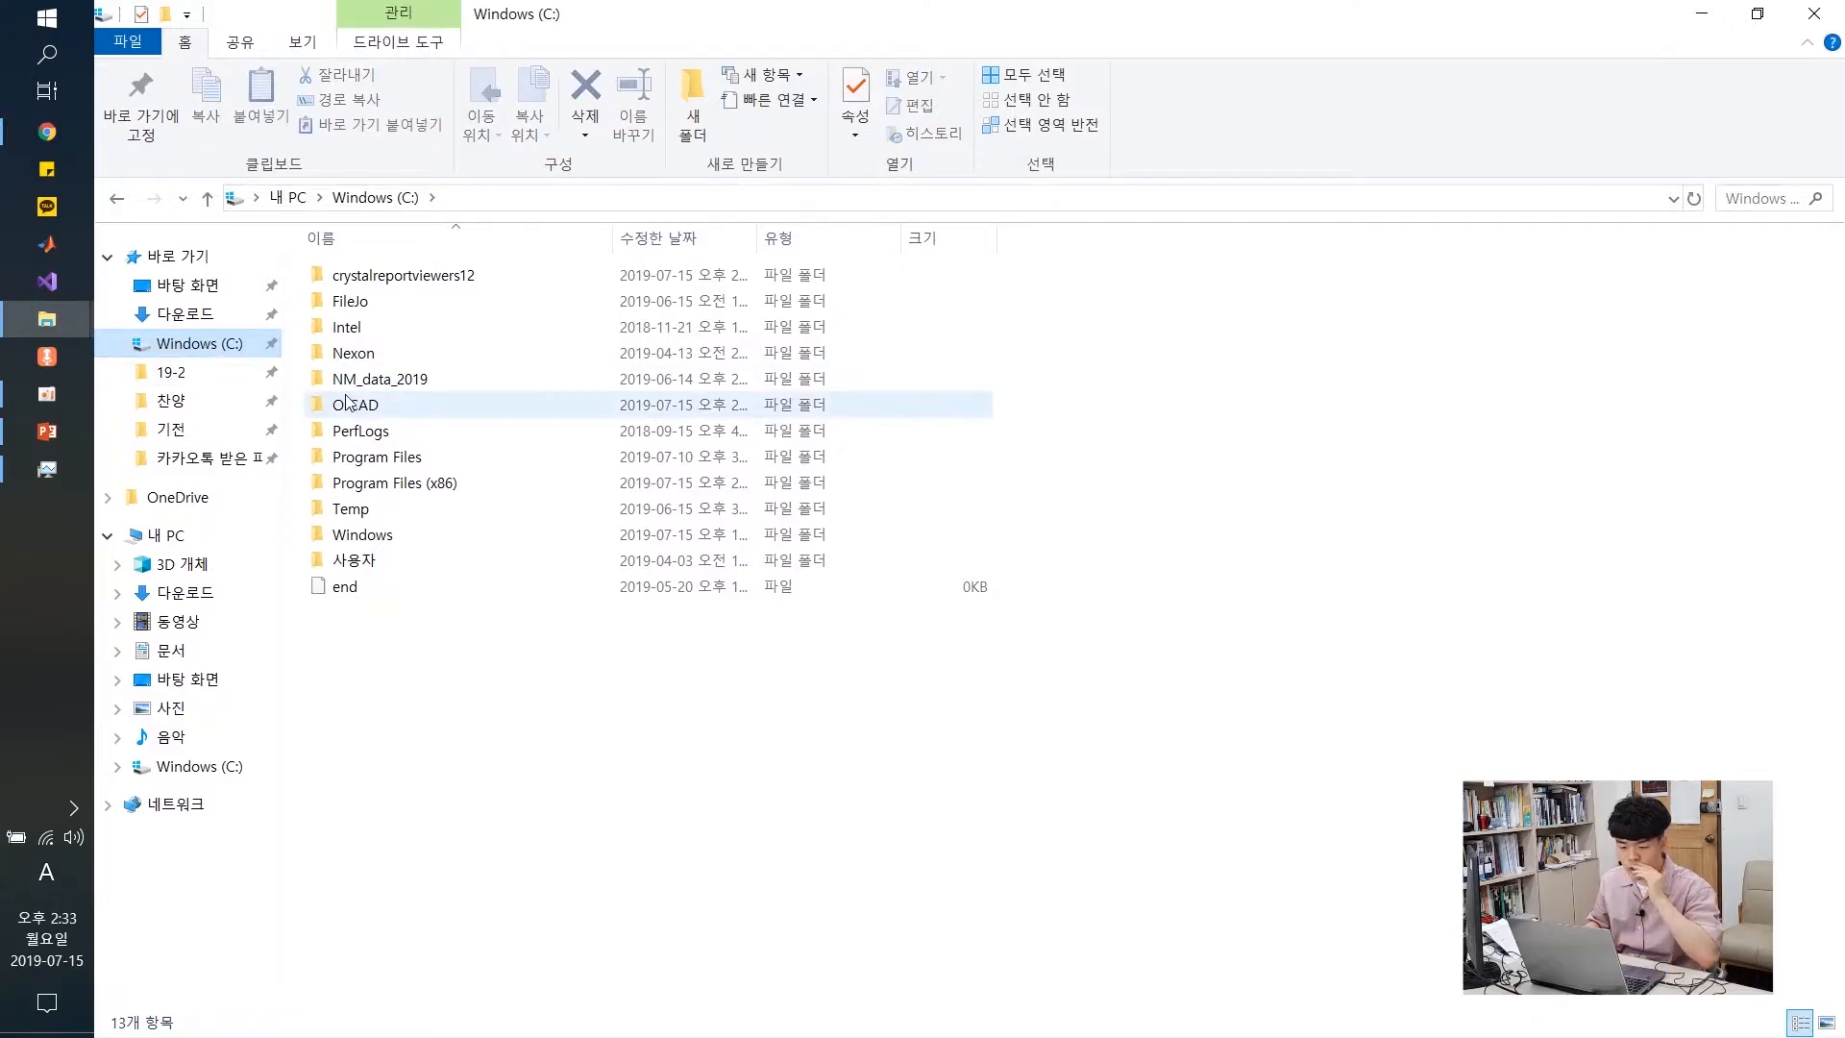
double_click(371, 410)
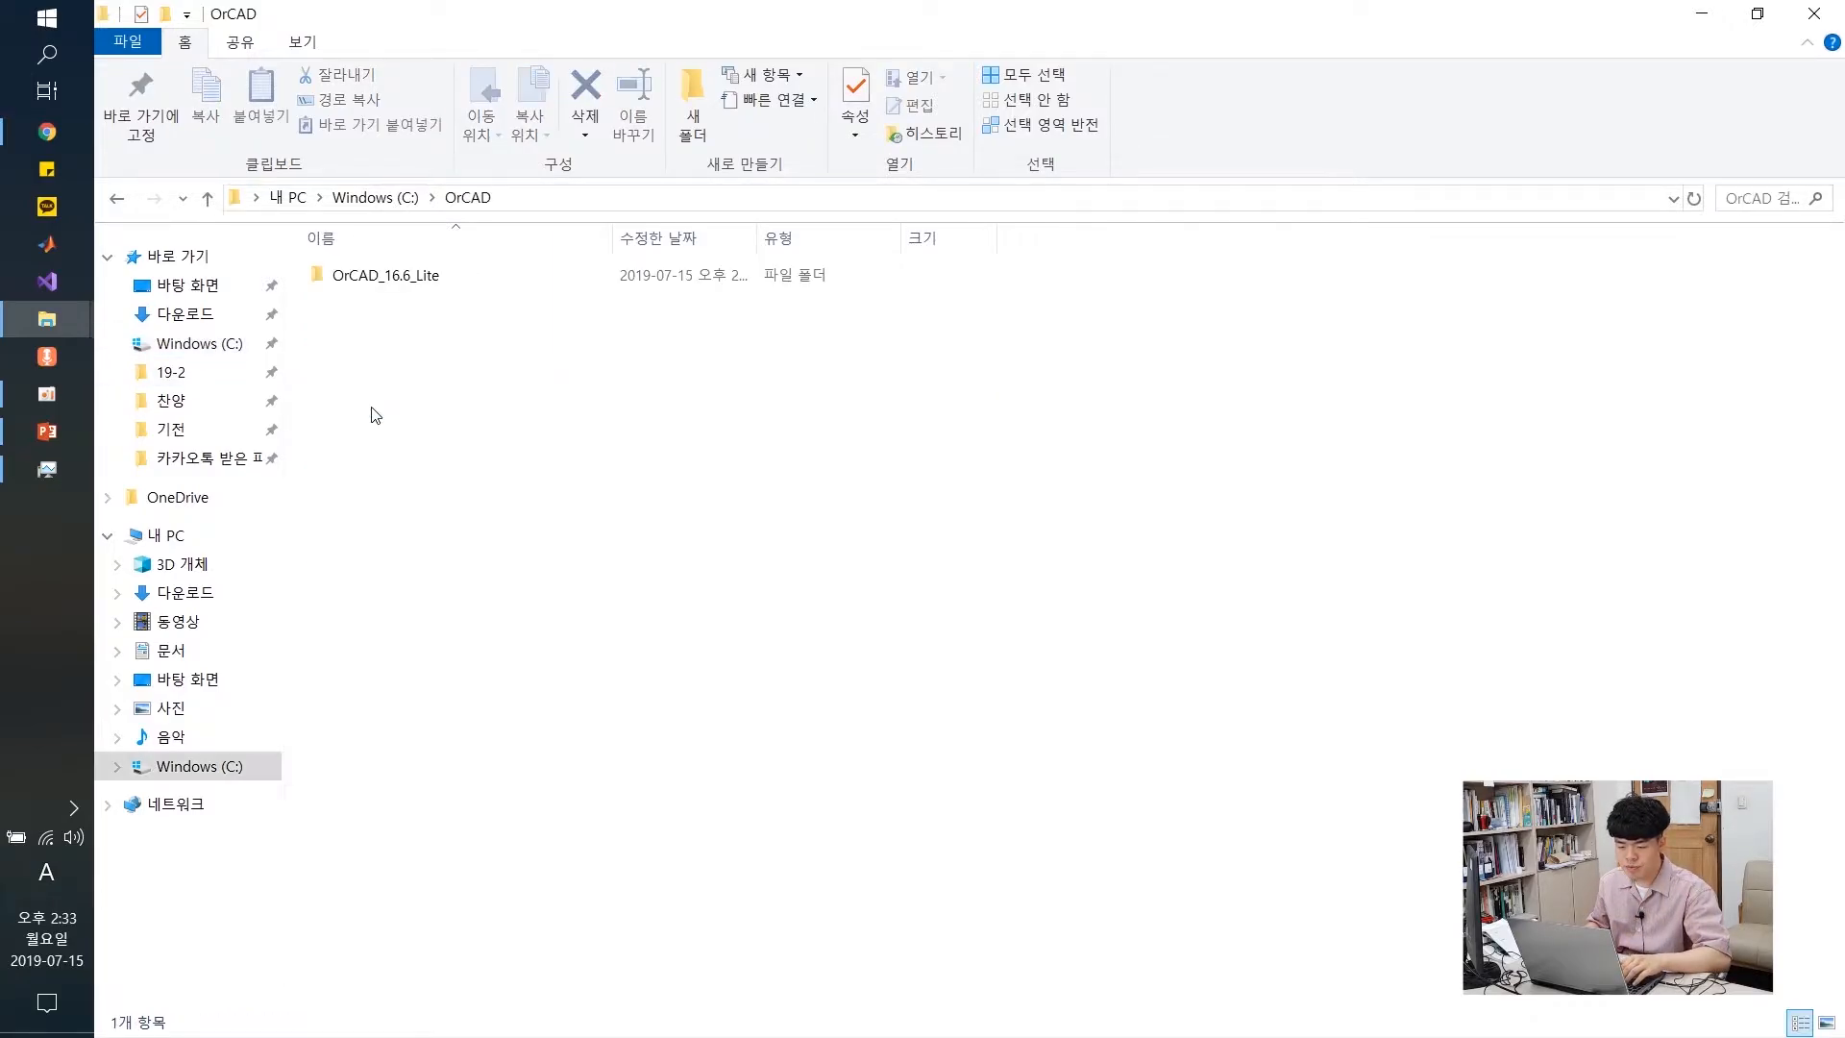
double_click(429, 278)
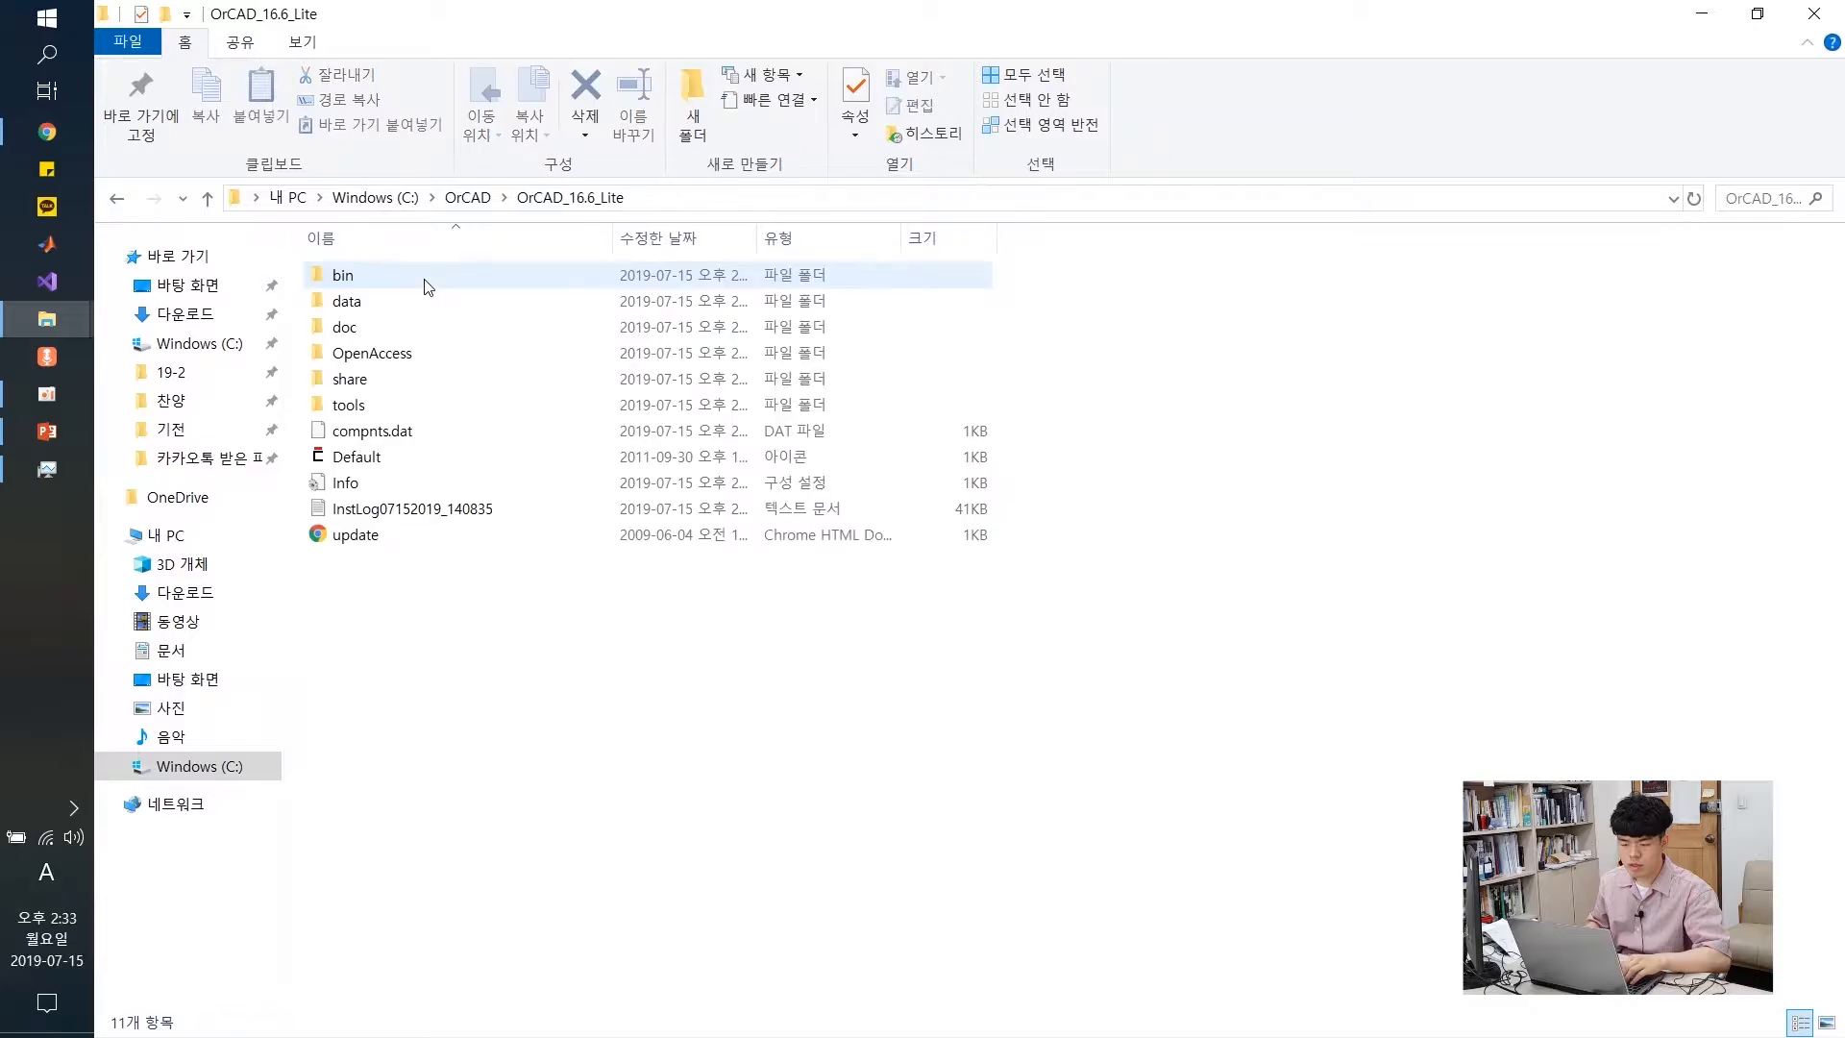
double_click(400, 405)
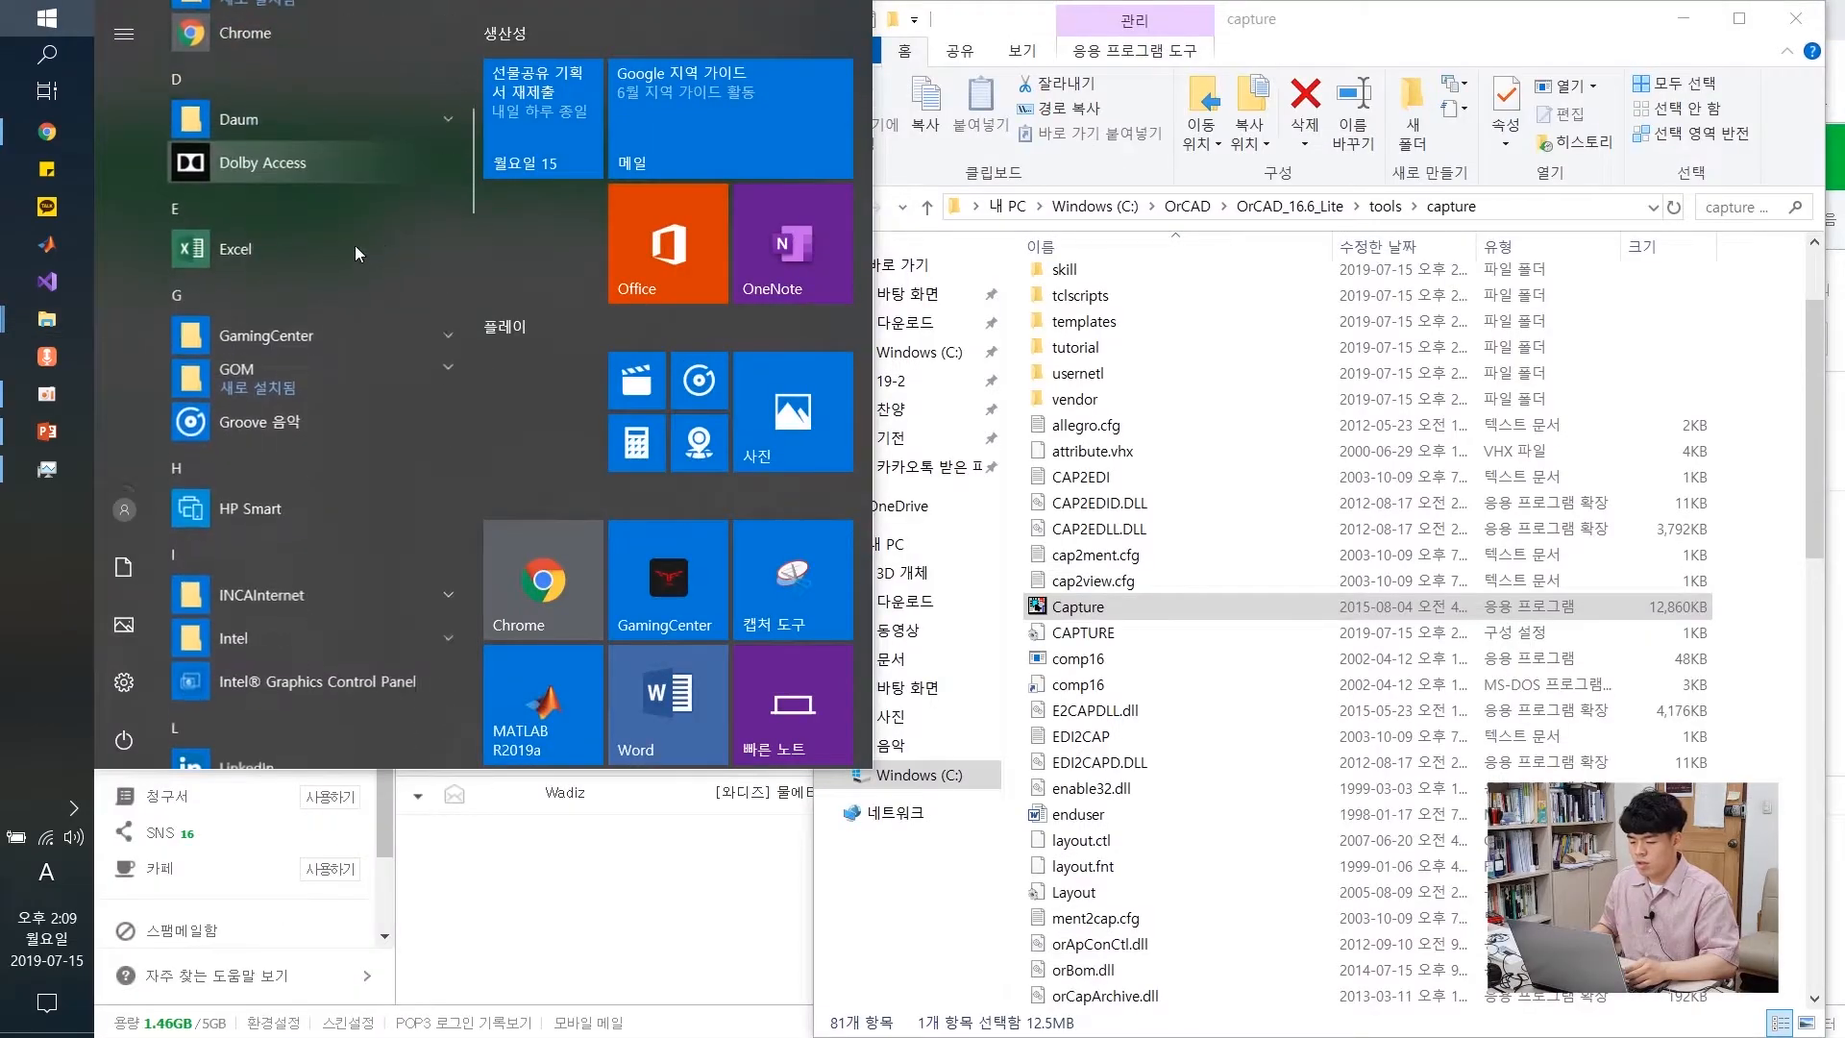
scroll(354, 245, "down", 10)
type("capture")
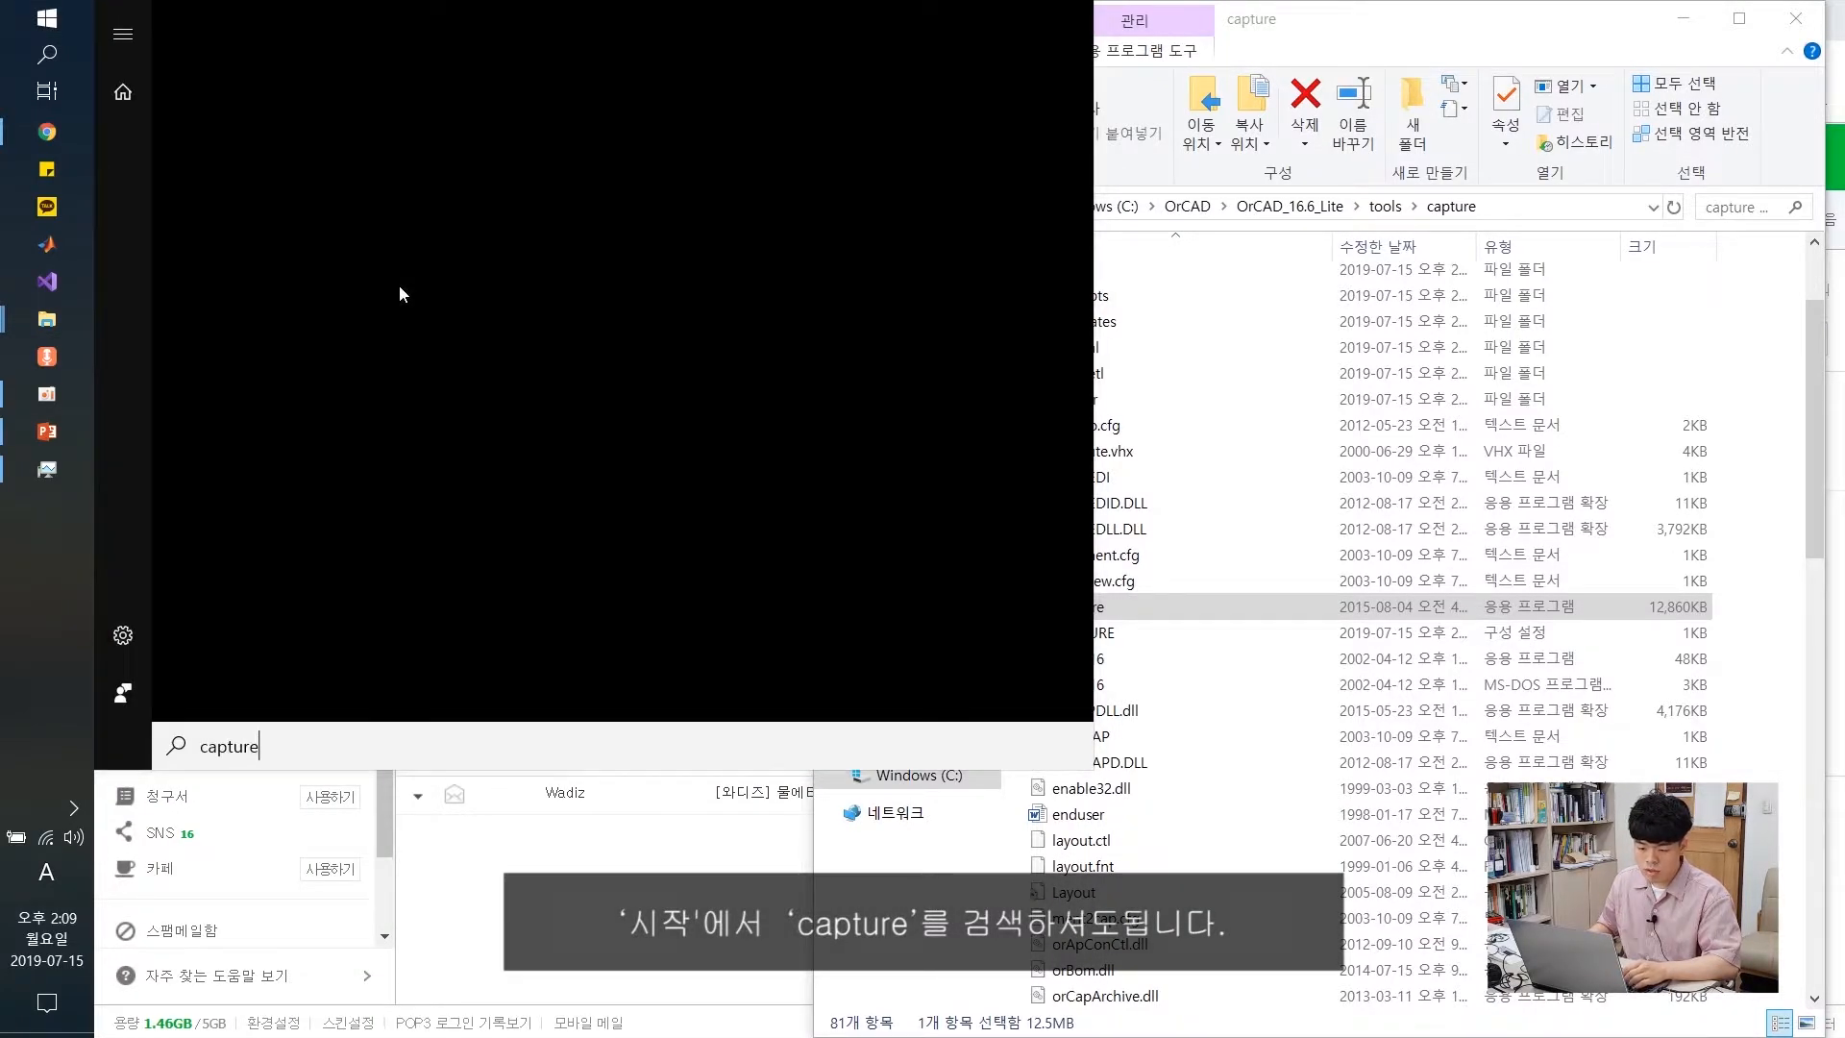
Launch OrCAD Capture CIS Lite from the search result and open its File menu
double_click(1092, 610)
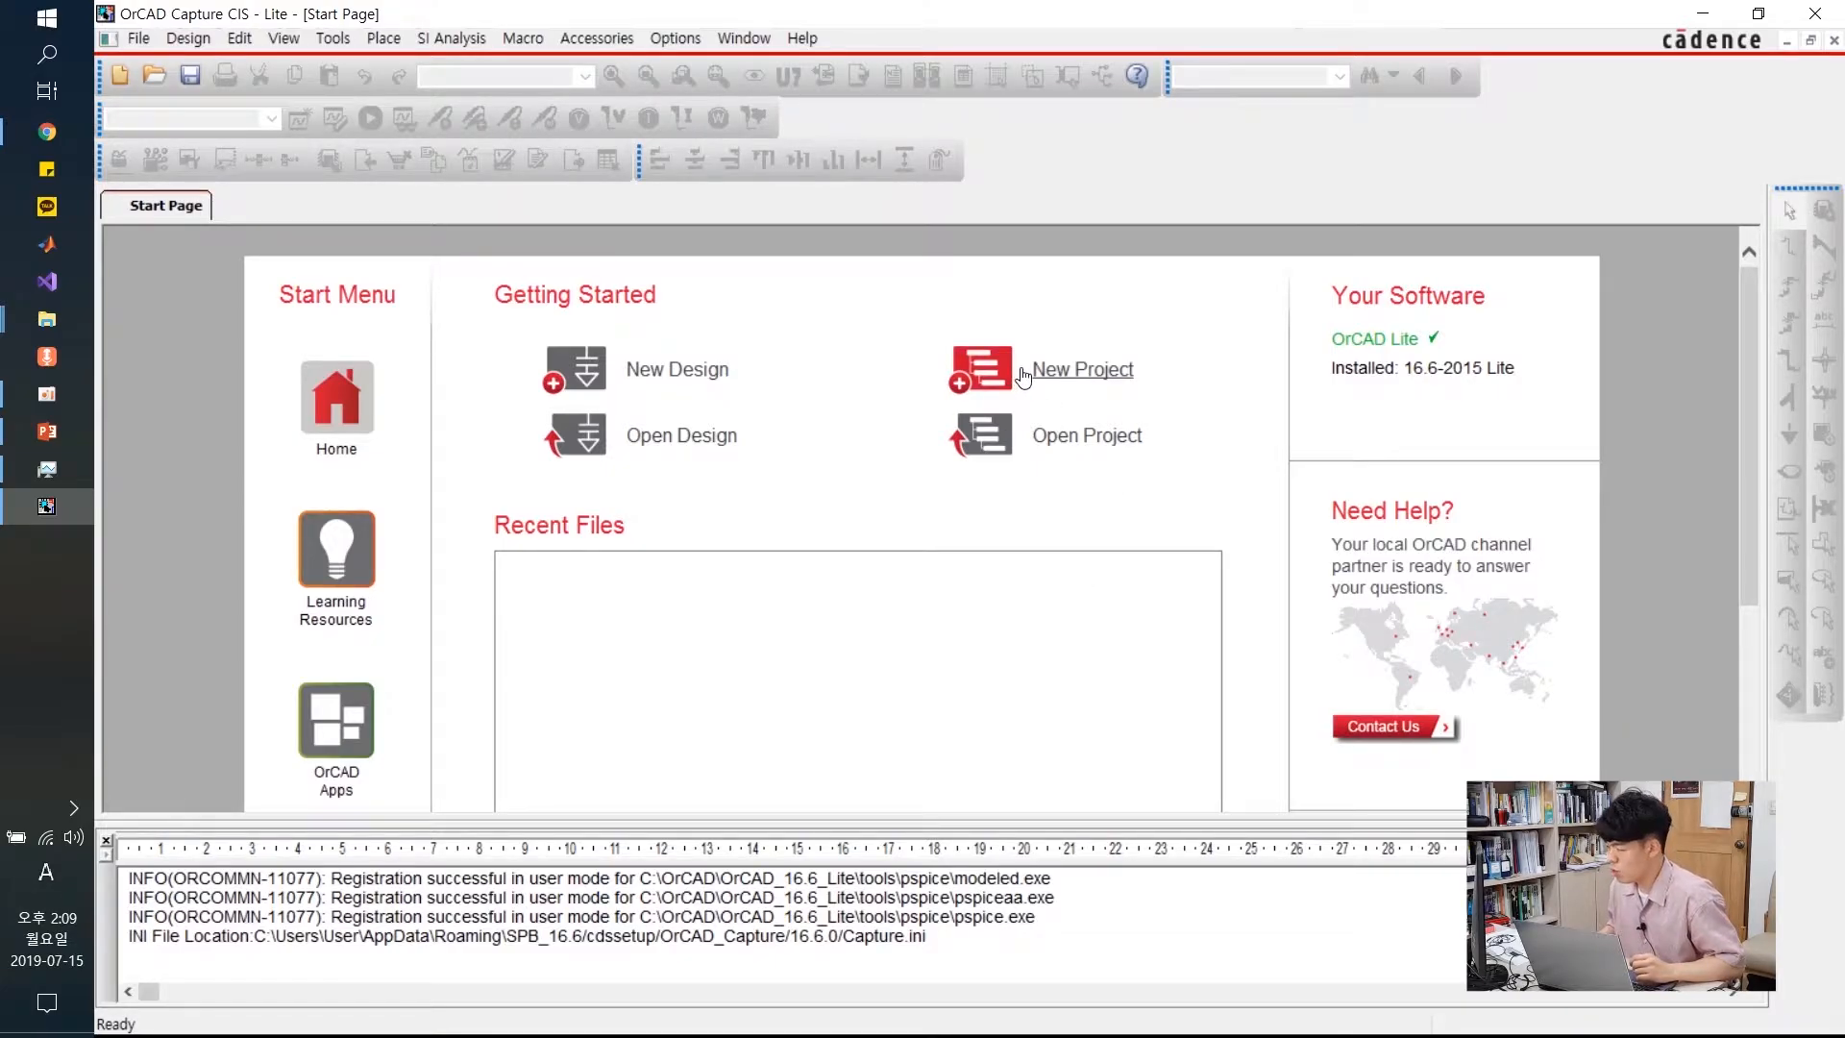
left_click(144, 40)
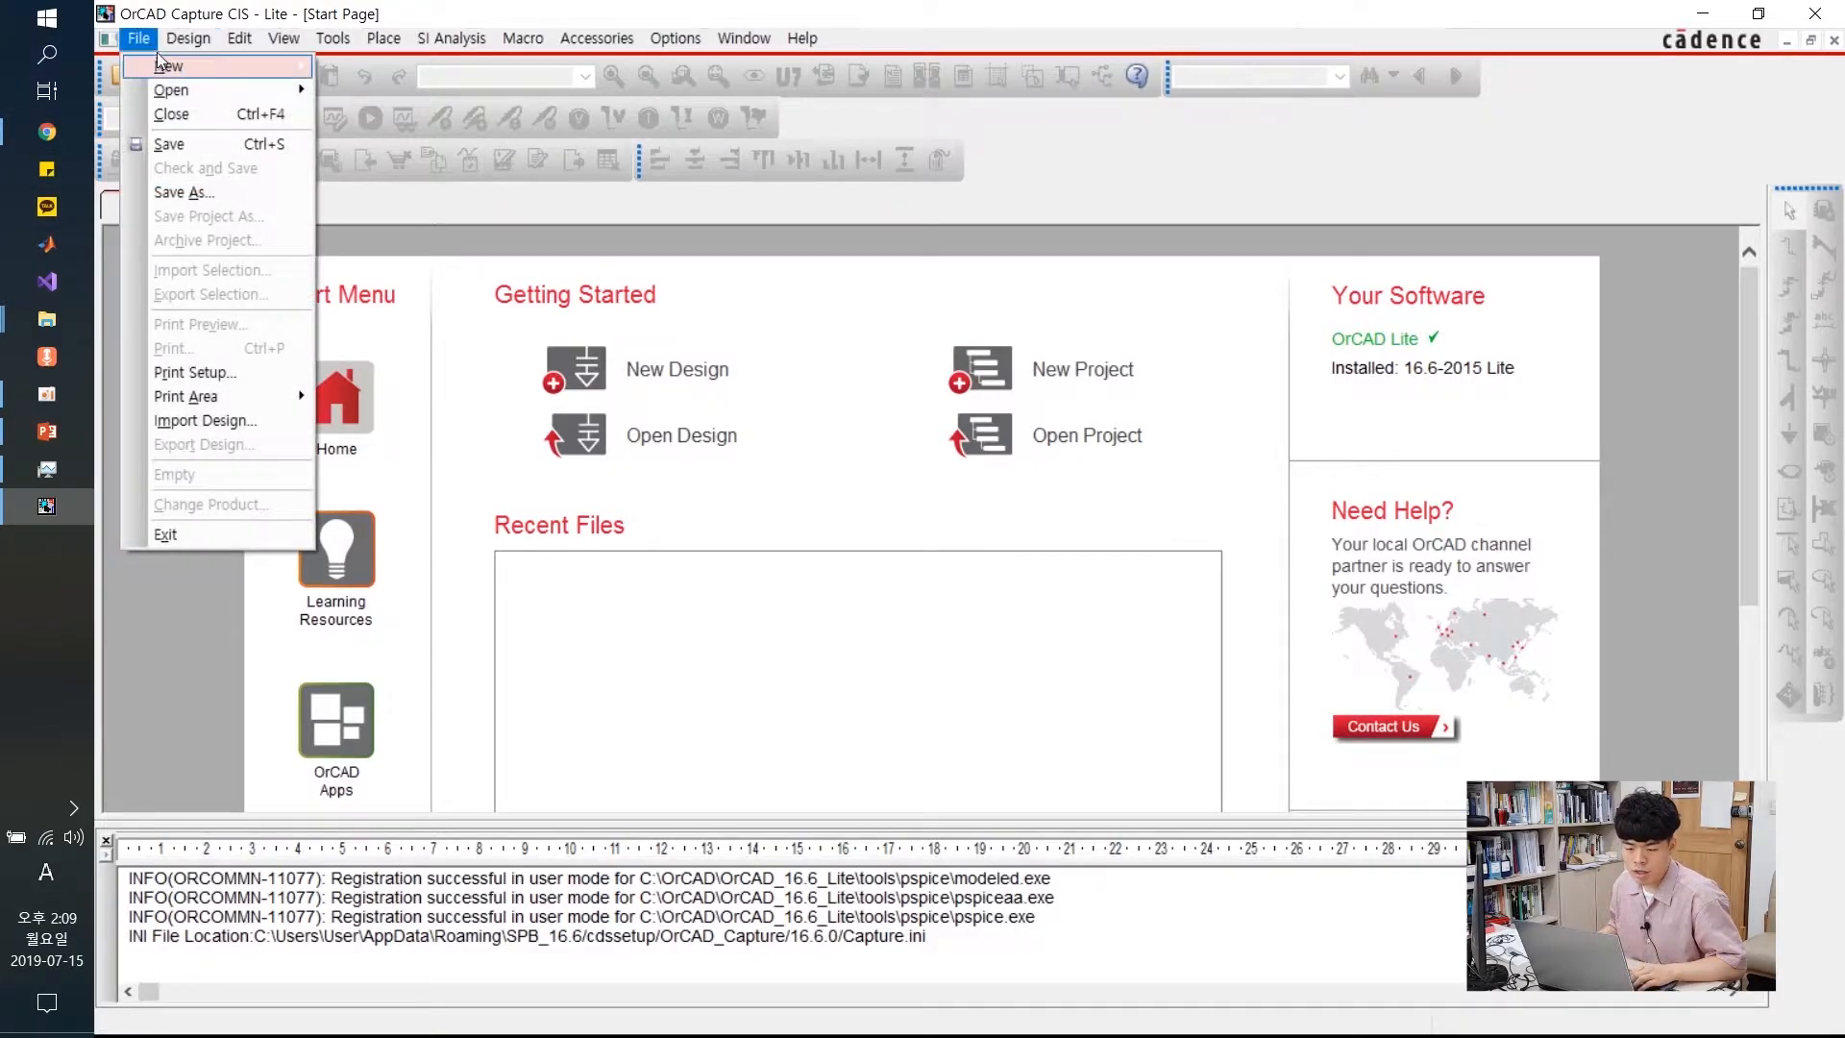
Start a new Analog or Mixed A/D project named example and browse for its location
mouse_move(168, 67)
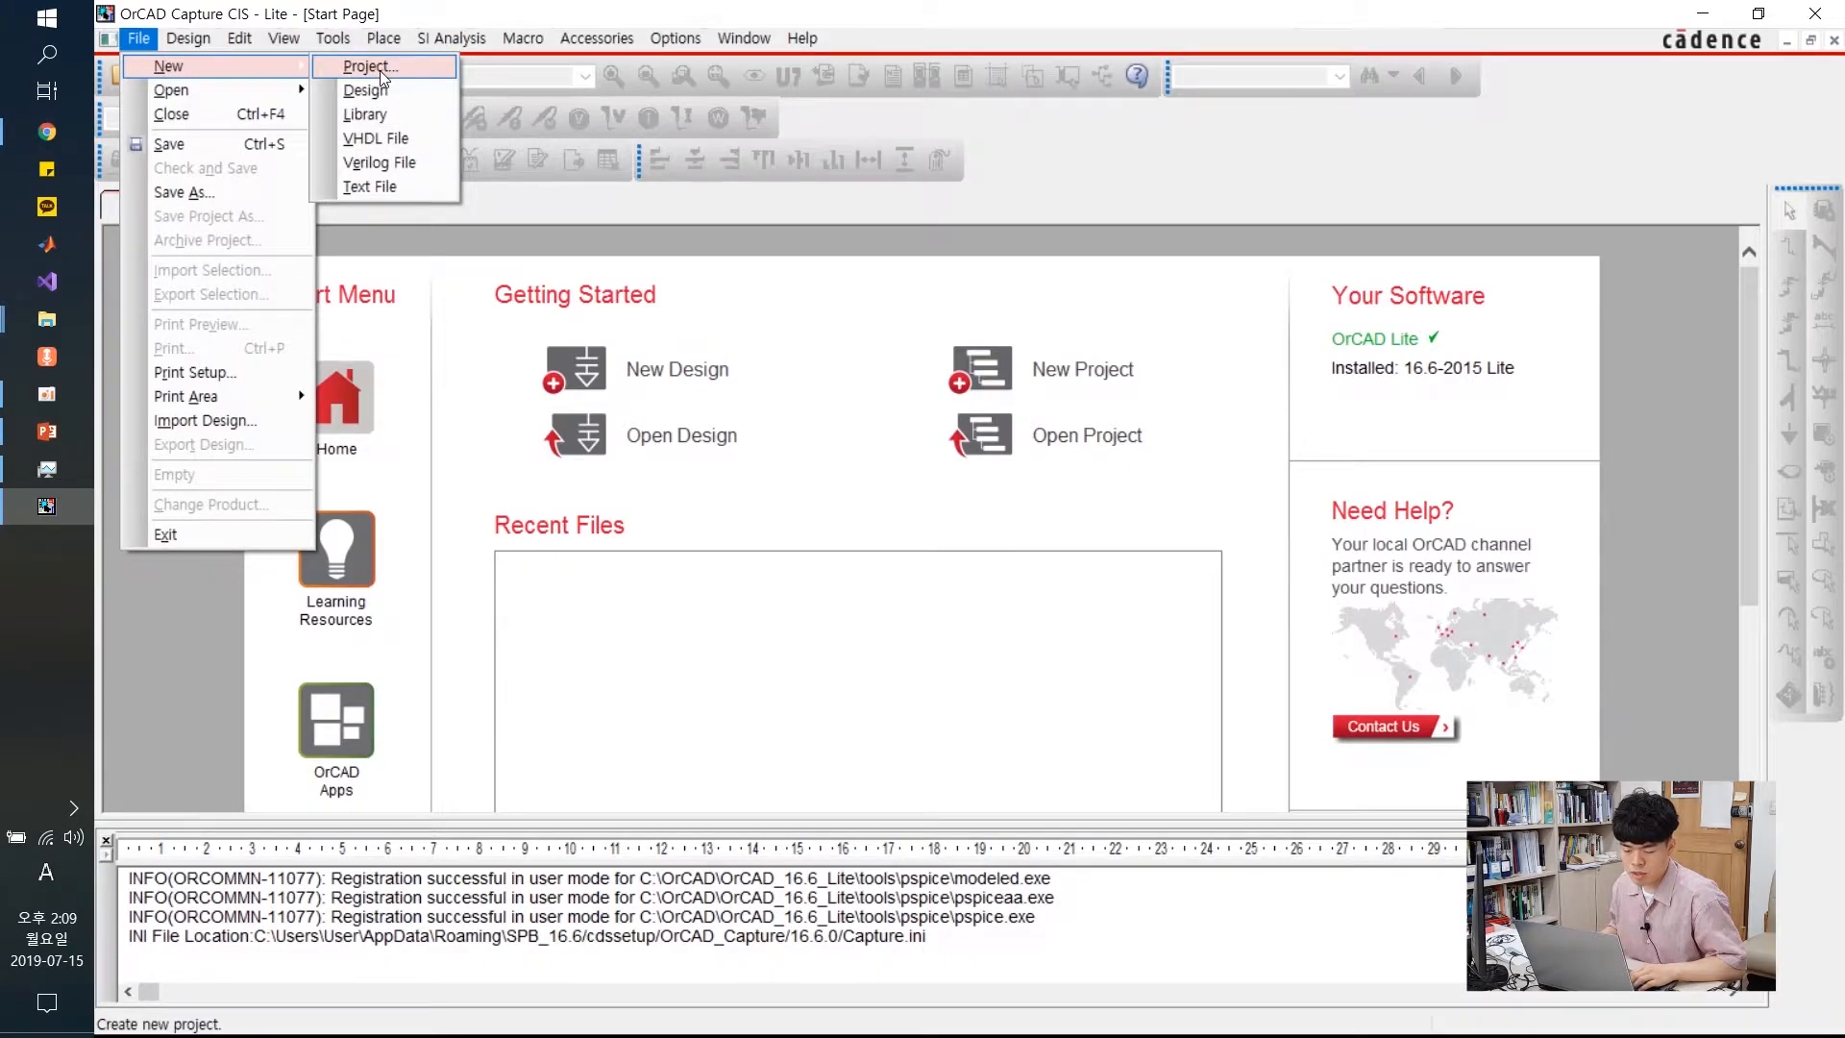
left_click(751, 367)
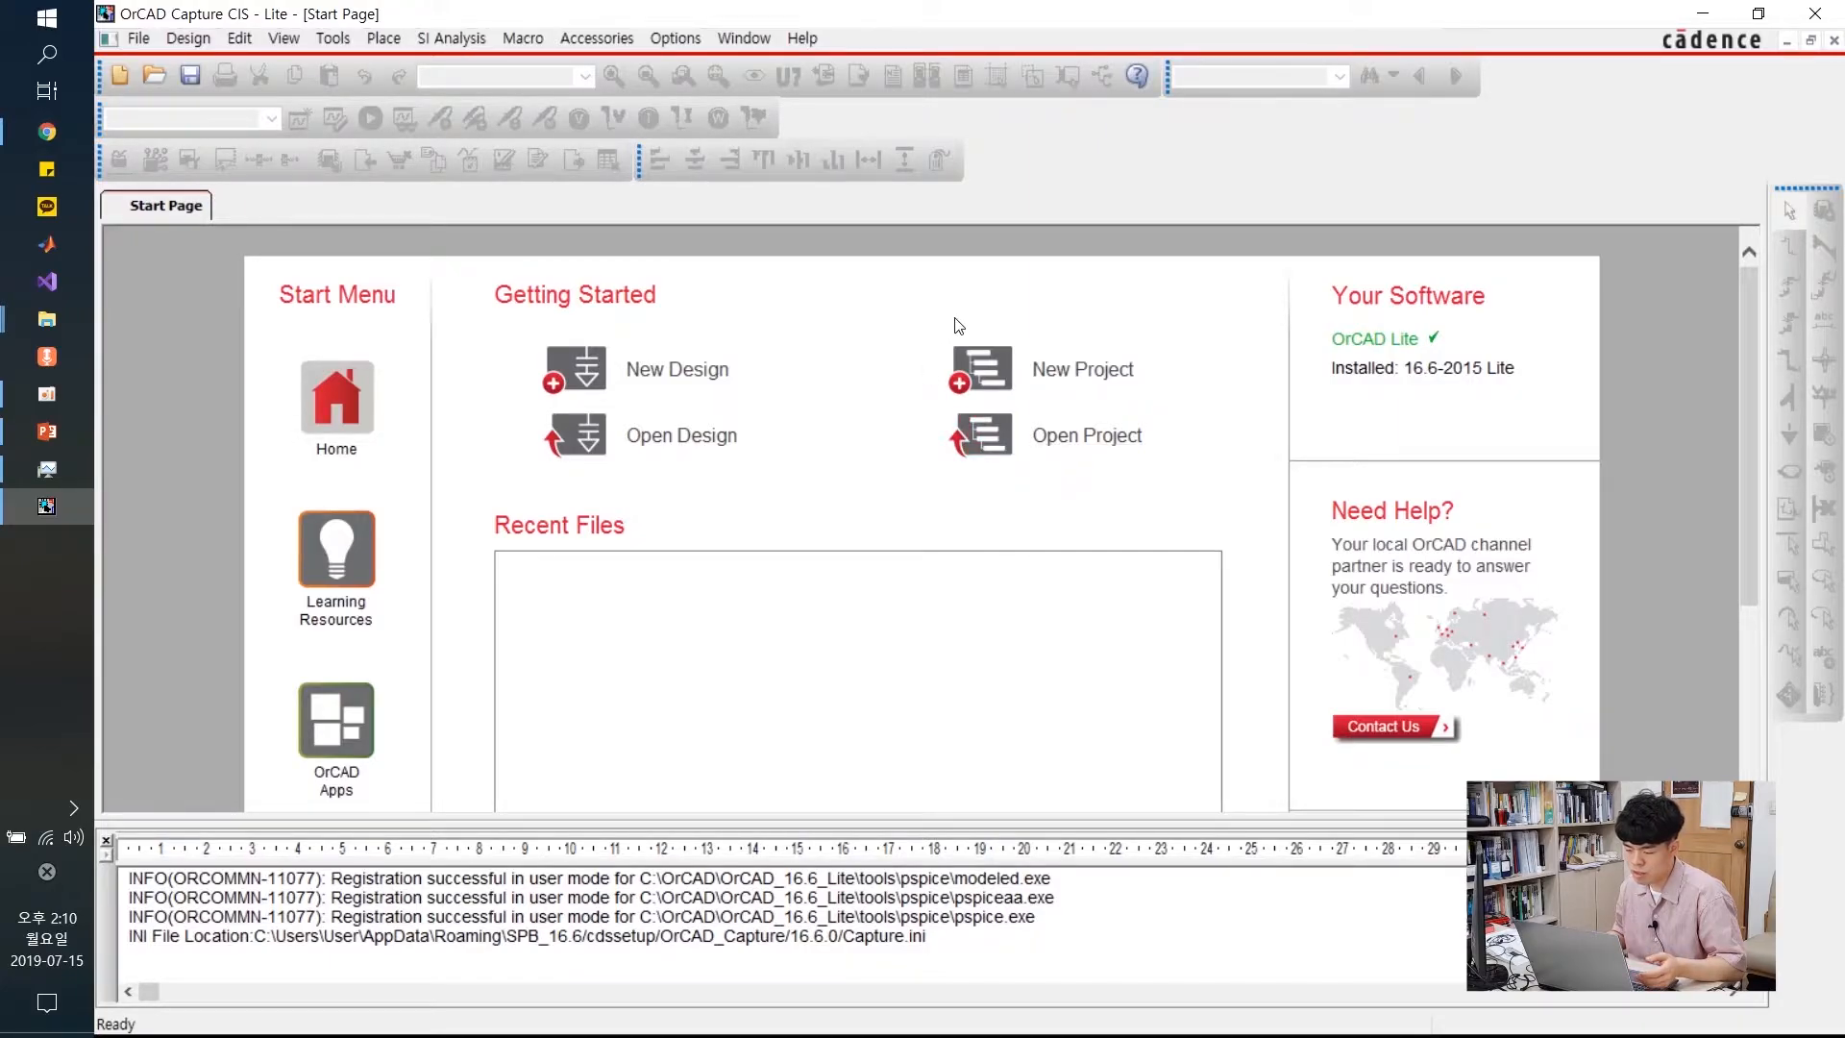
left_click(1100, 374)
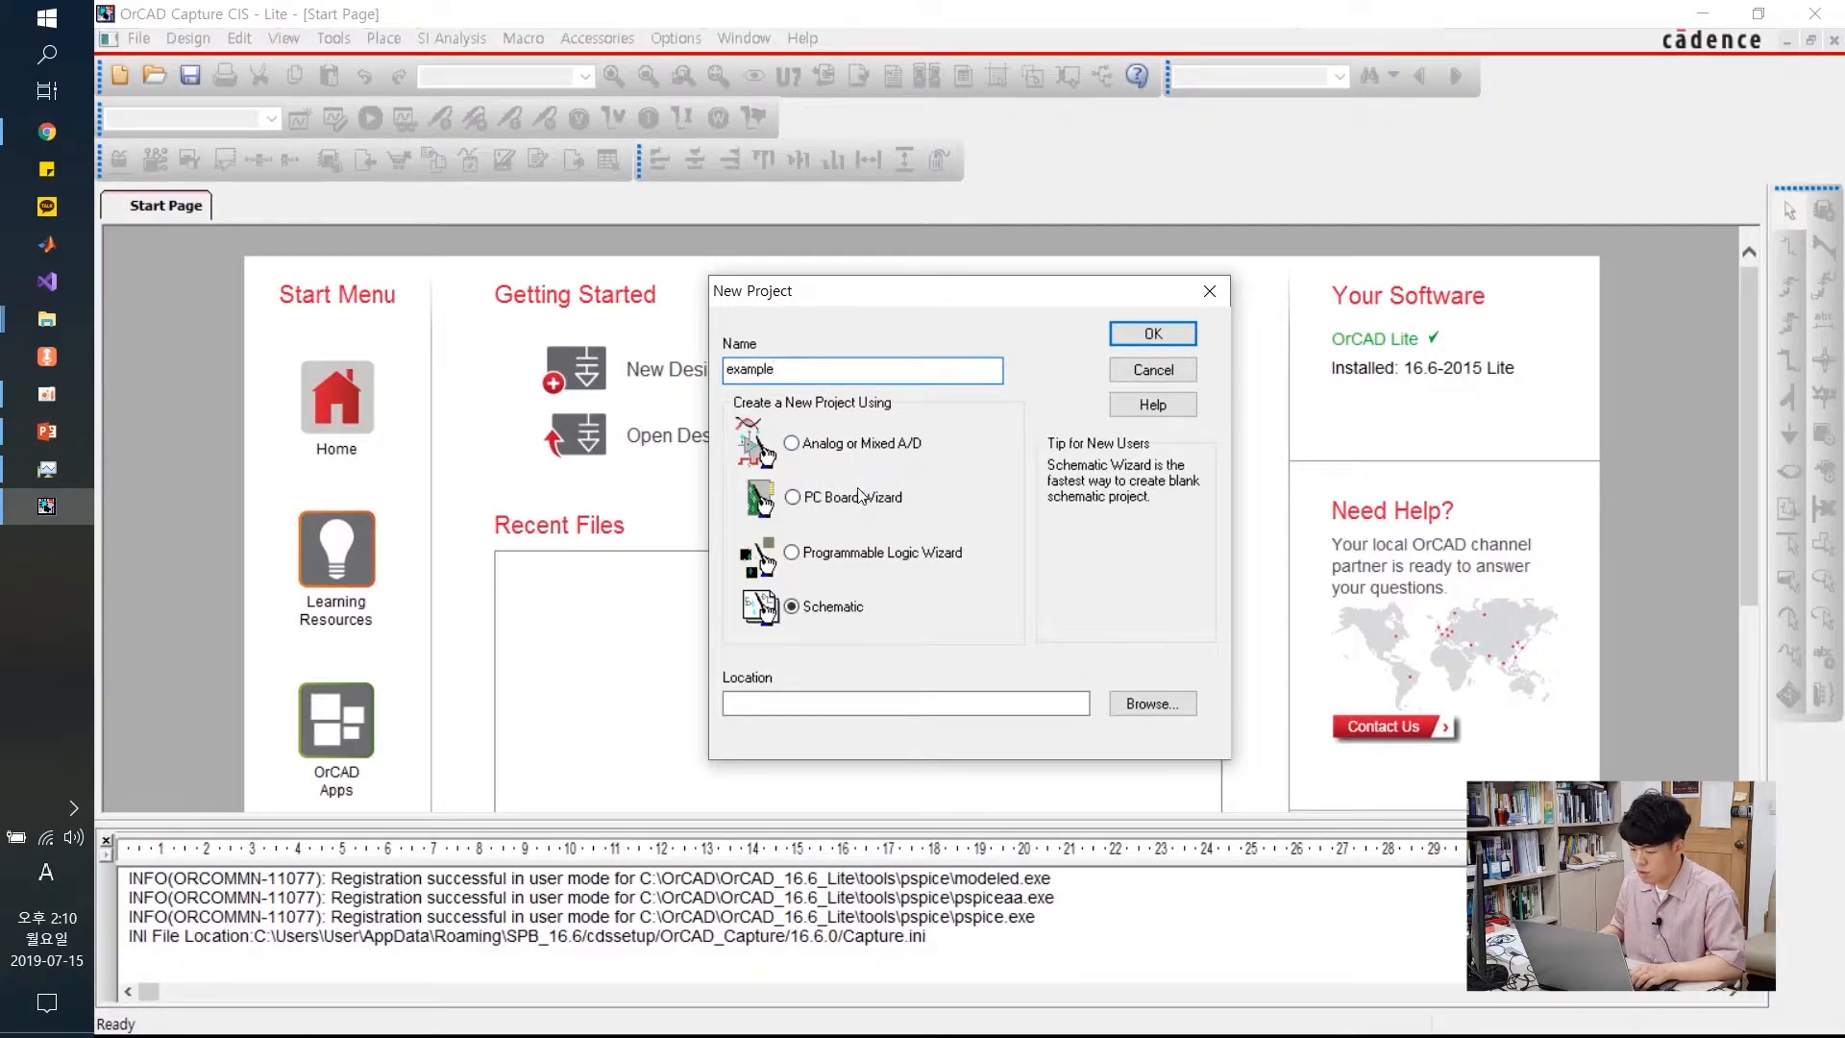
left_click(791, 444)
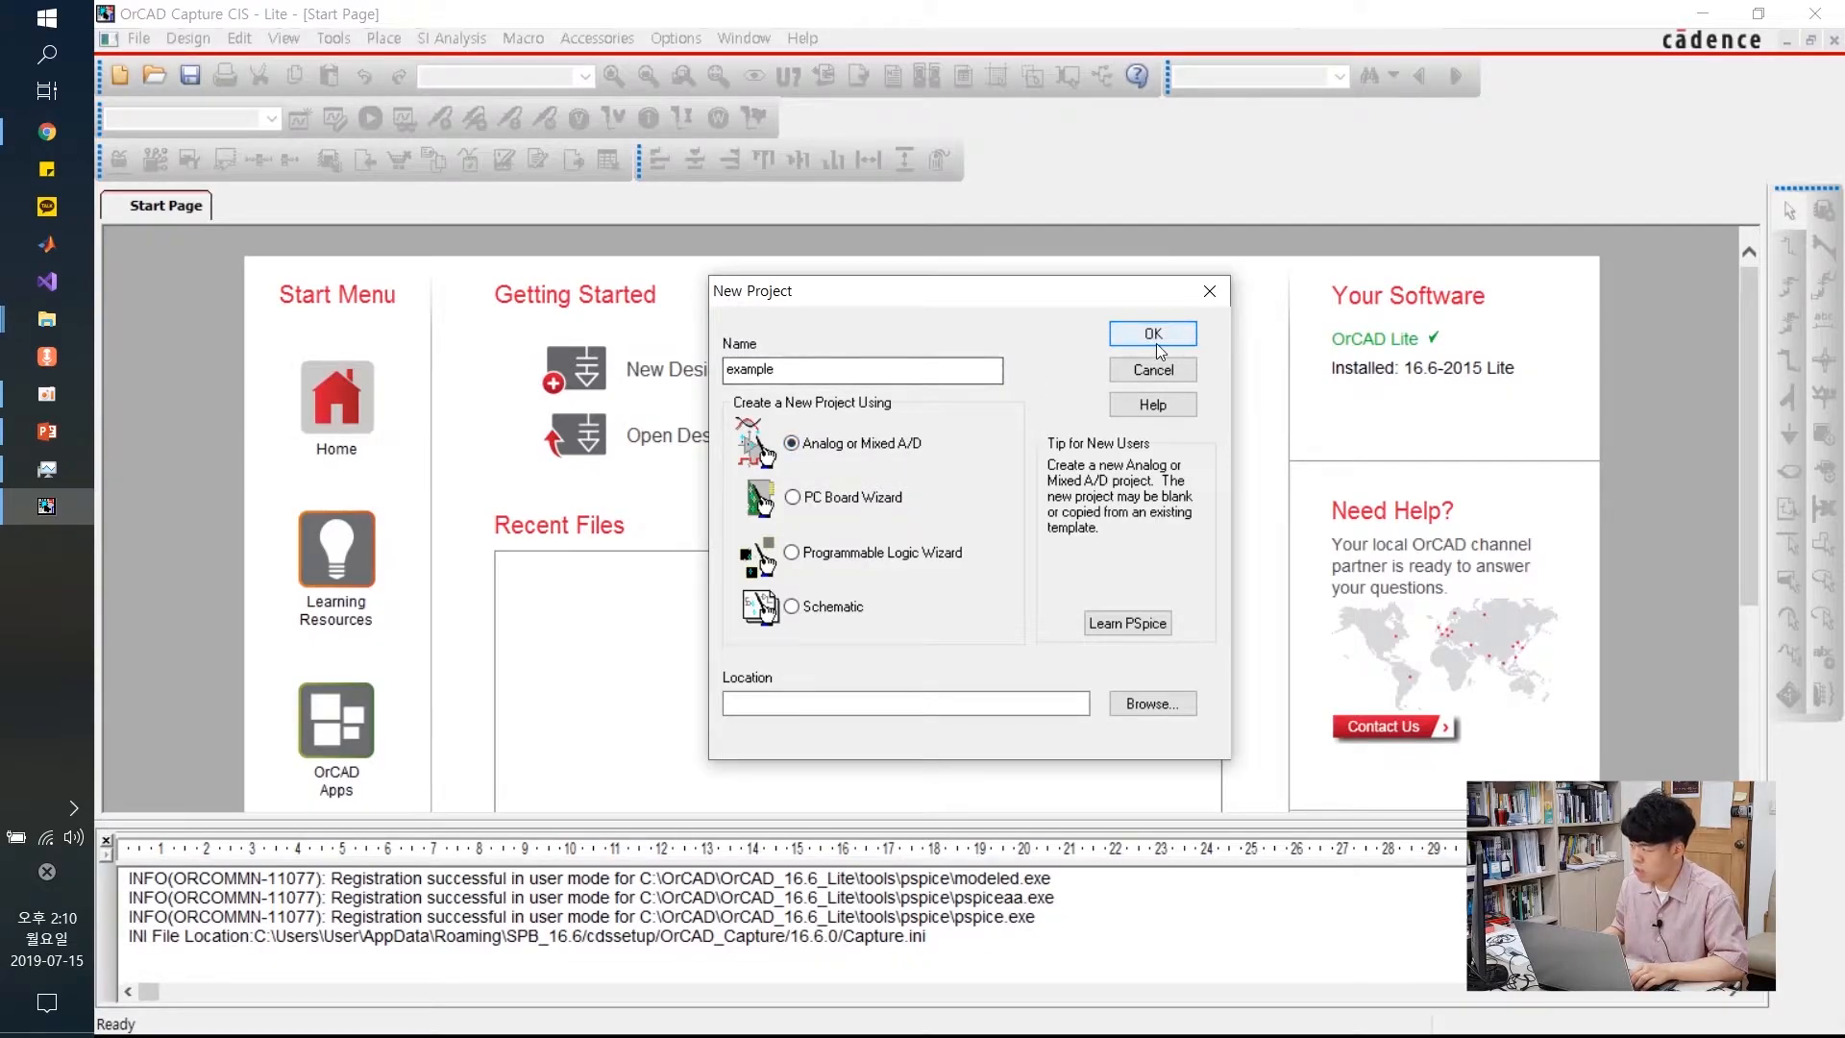
left_click(1156, 699)
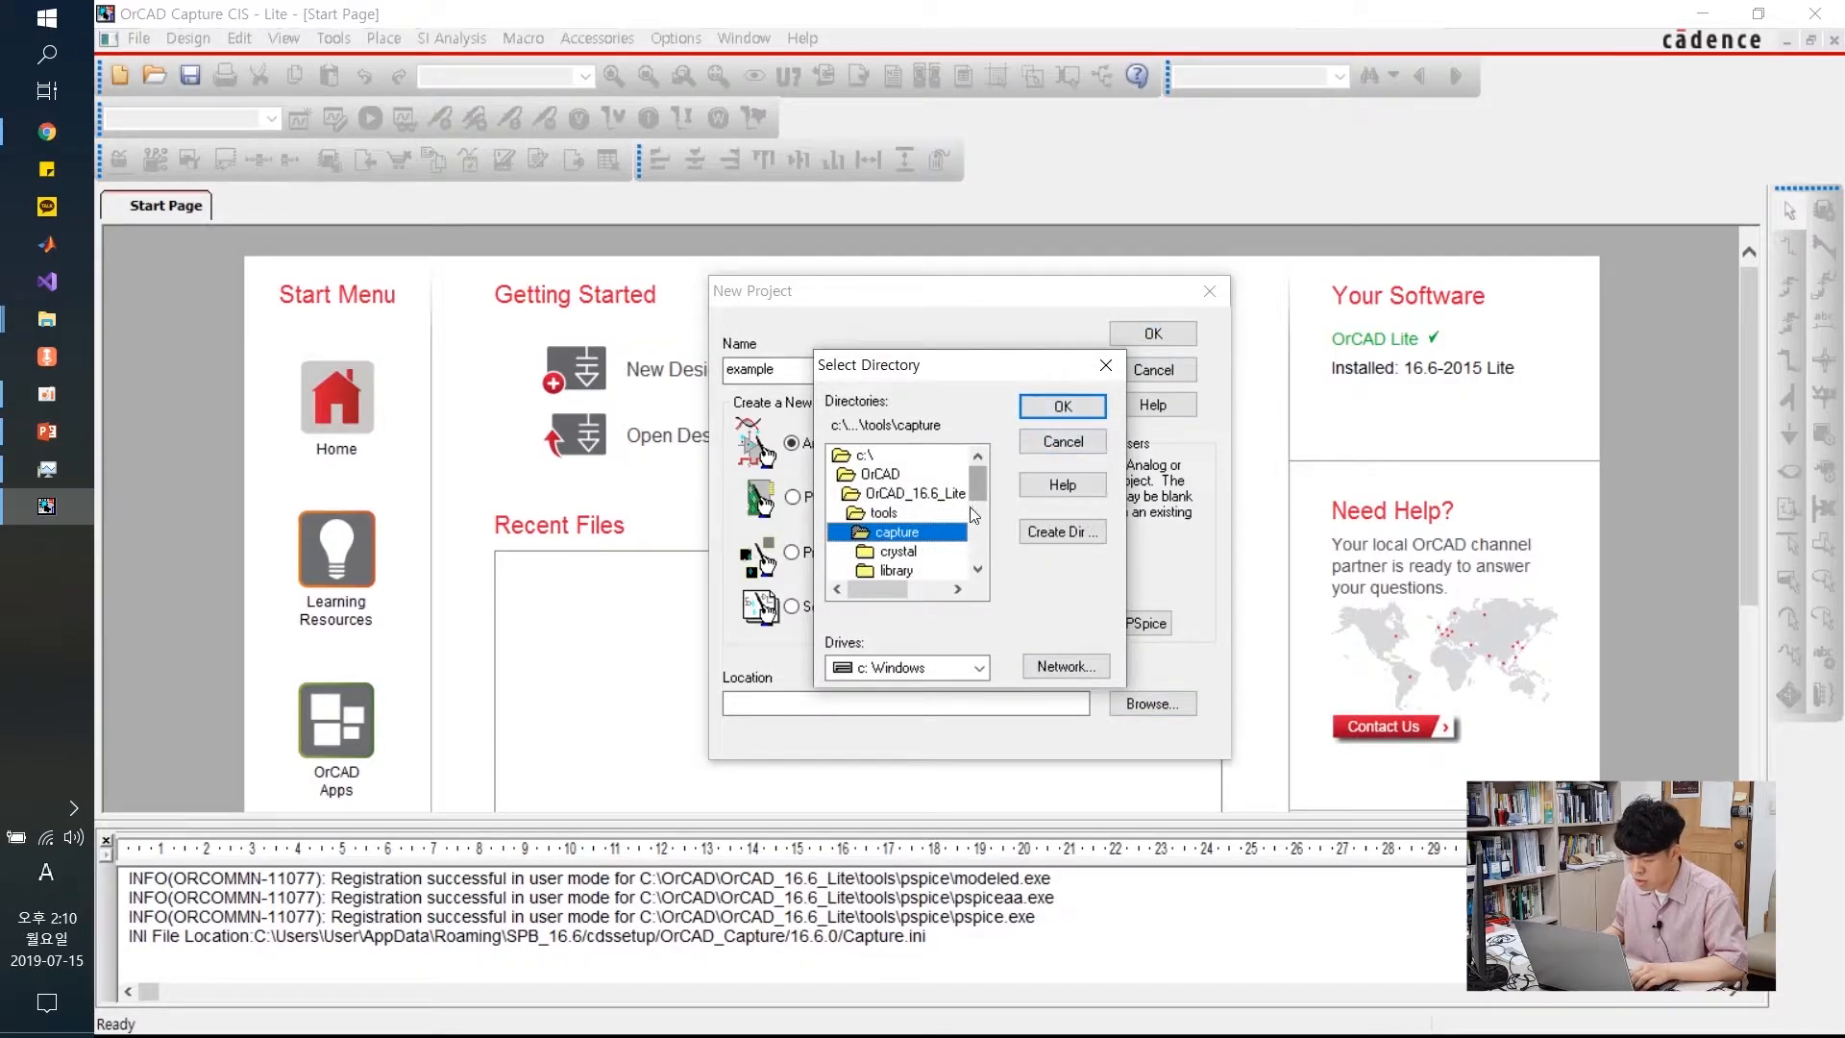
Accept the capture folder as location and create example as a blank PSpice project
left_click(1057, 413)
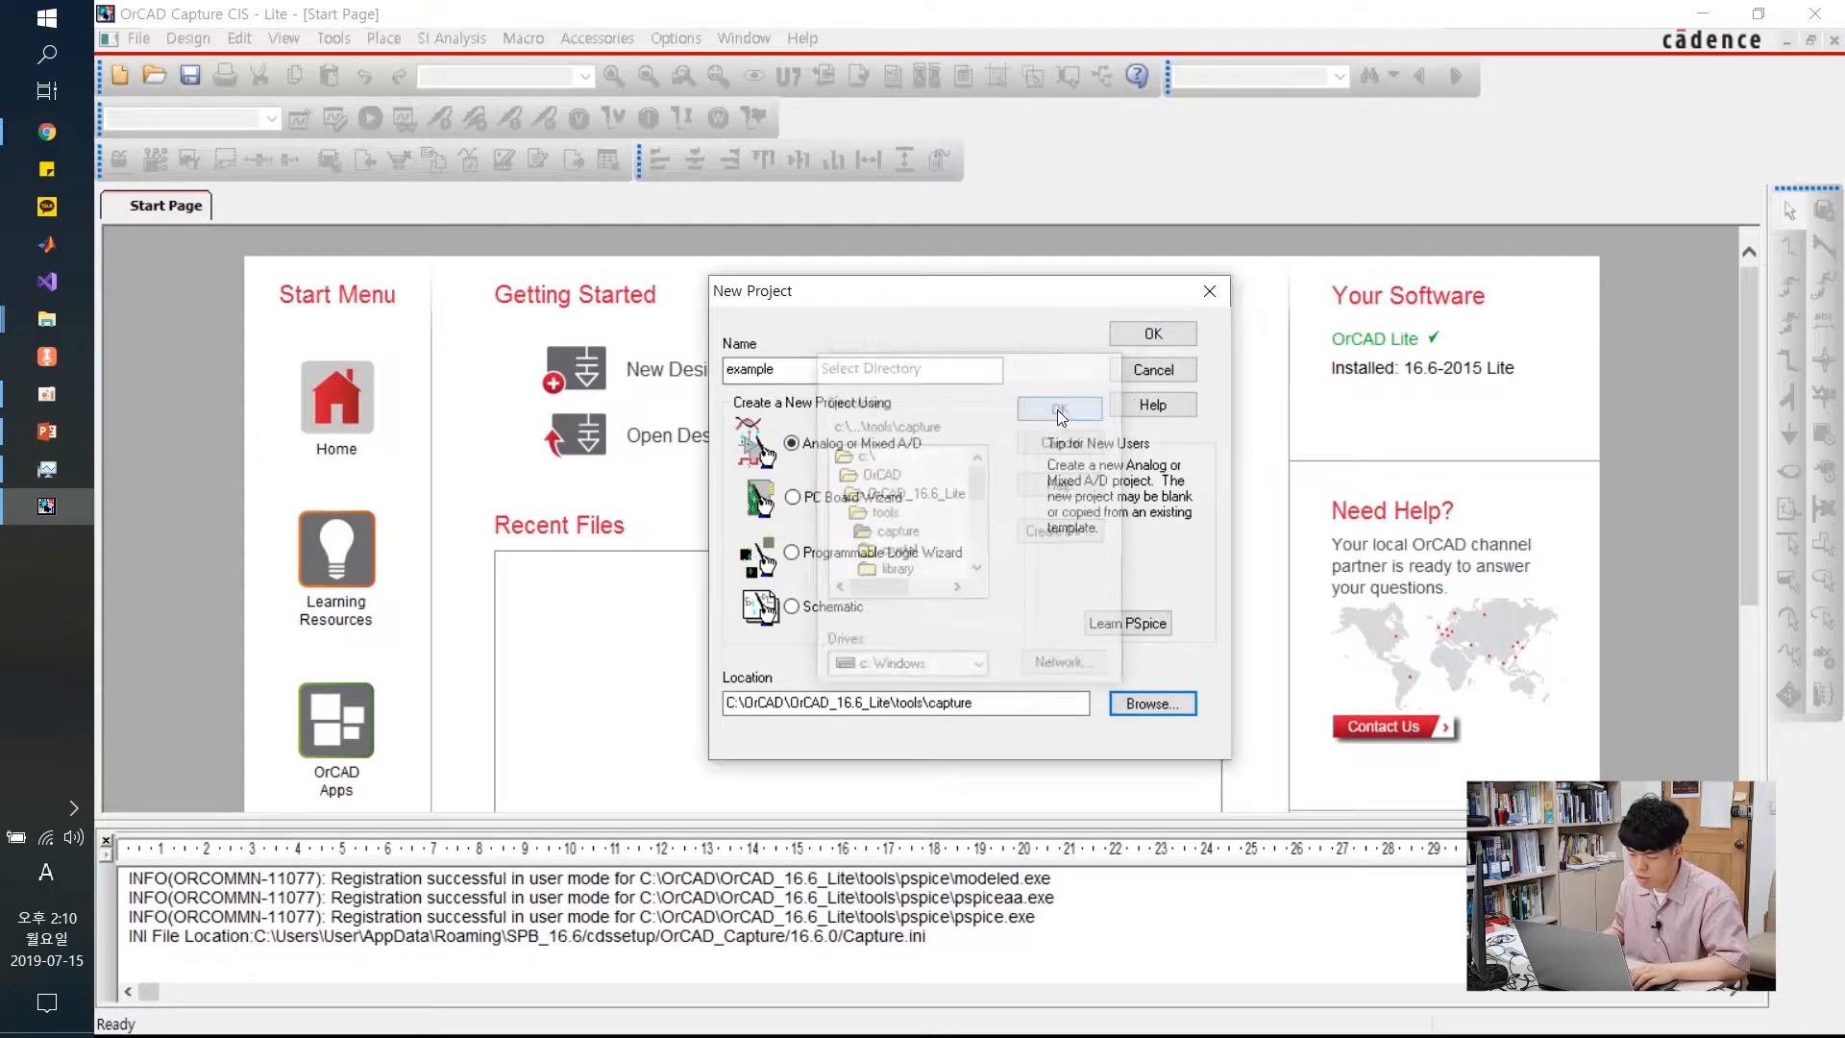
left_click(1132, 336)
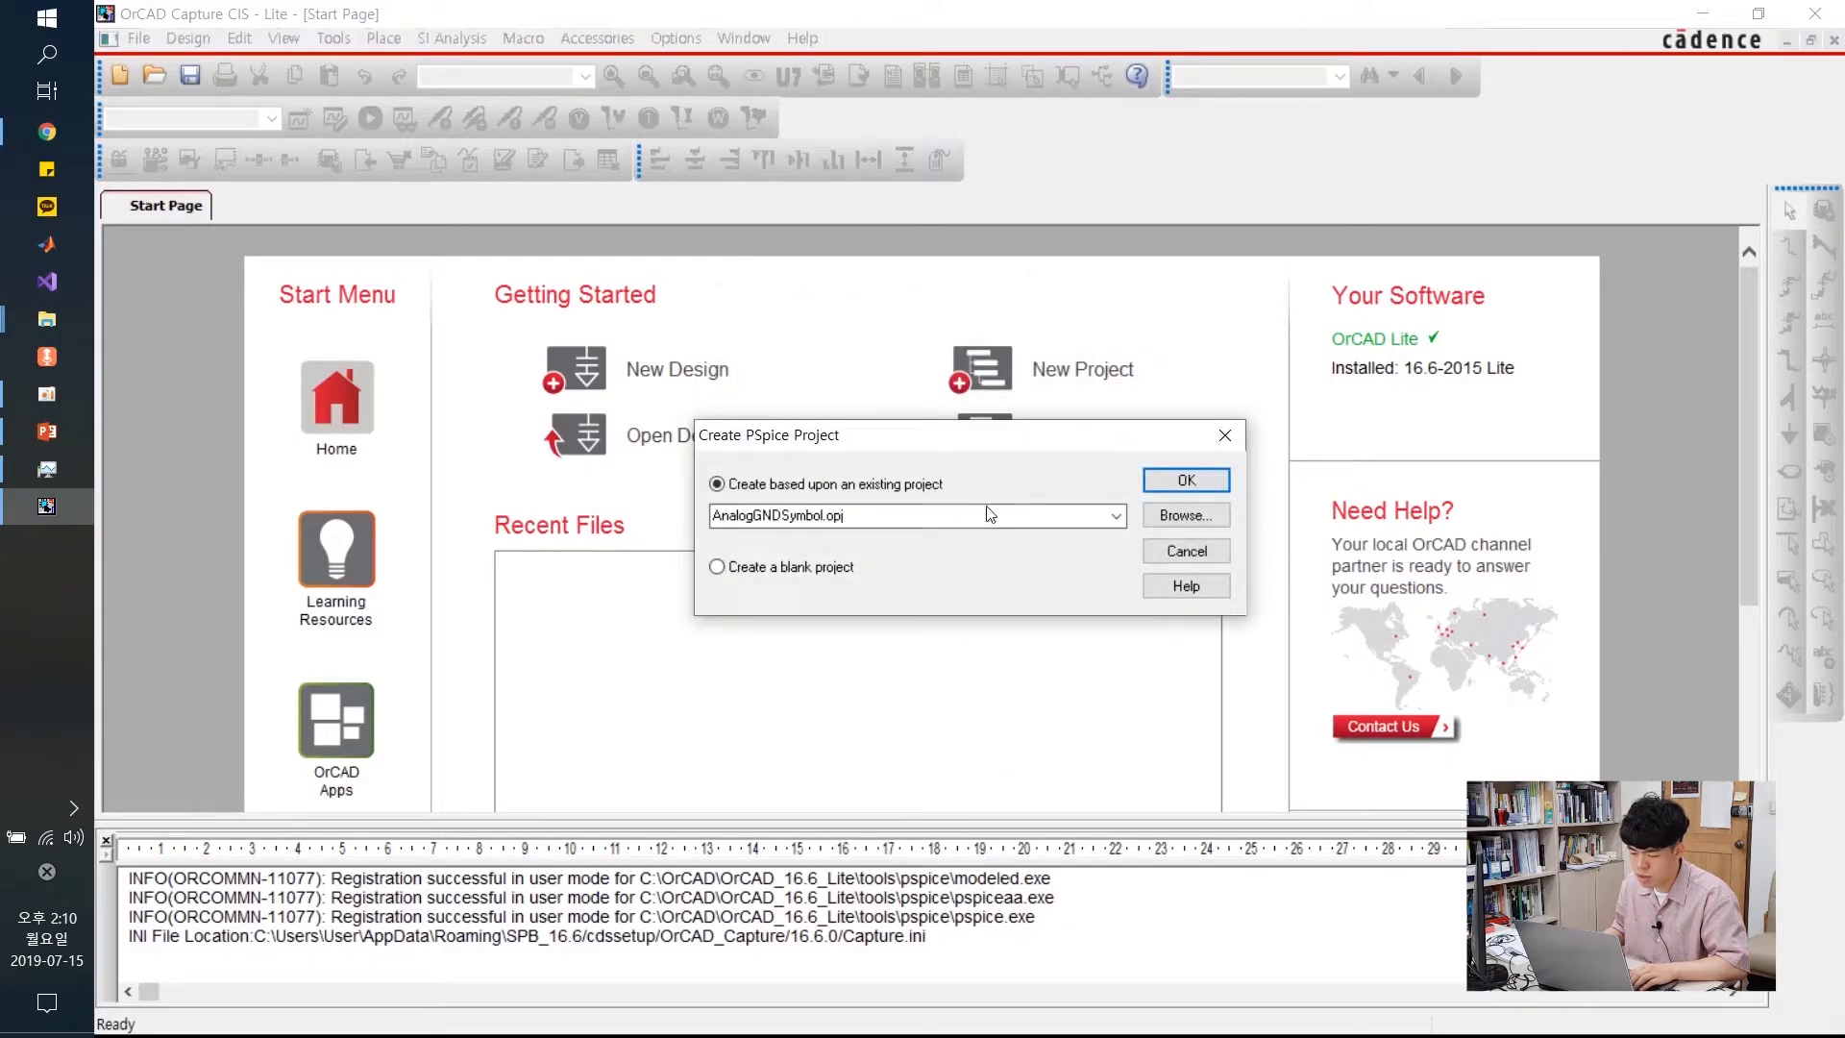
left_click(817, 574)
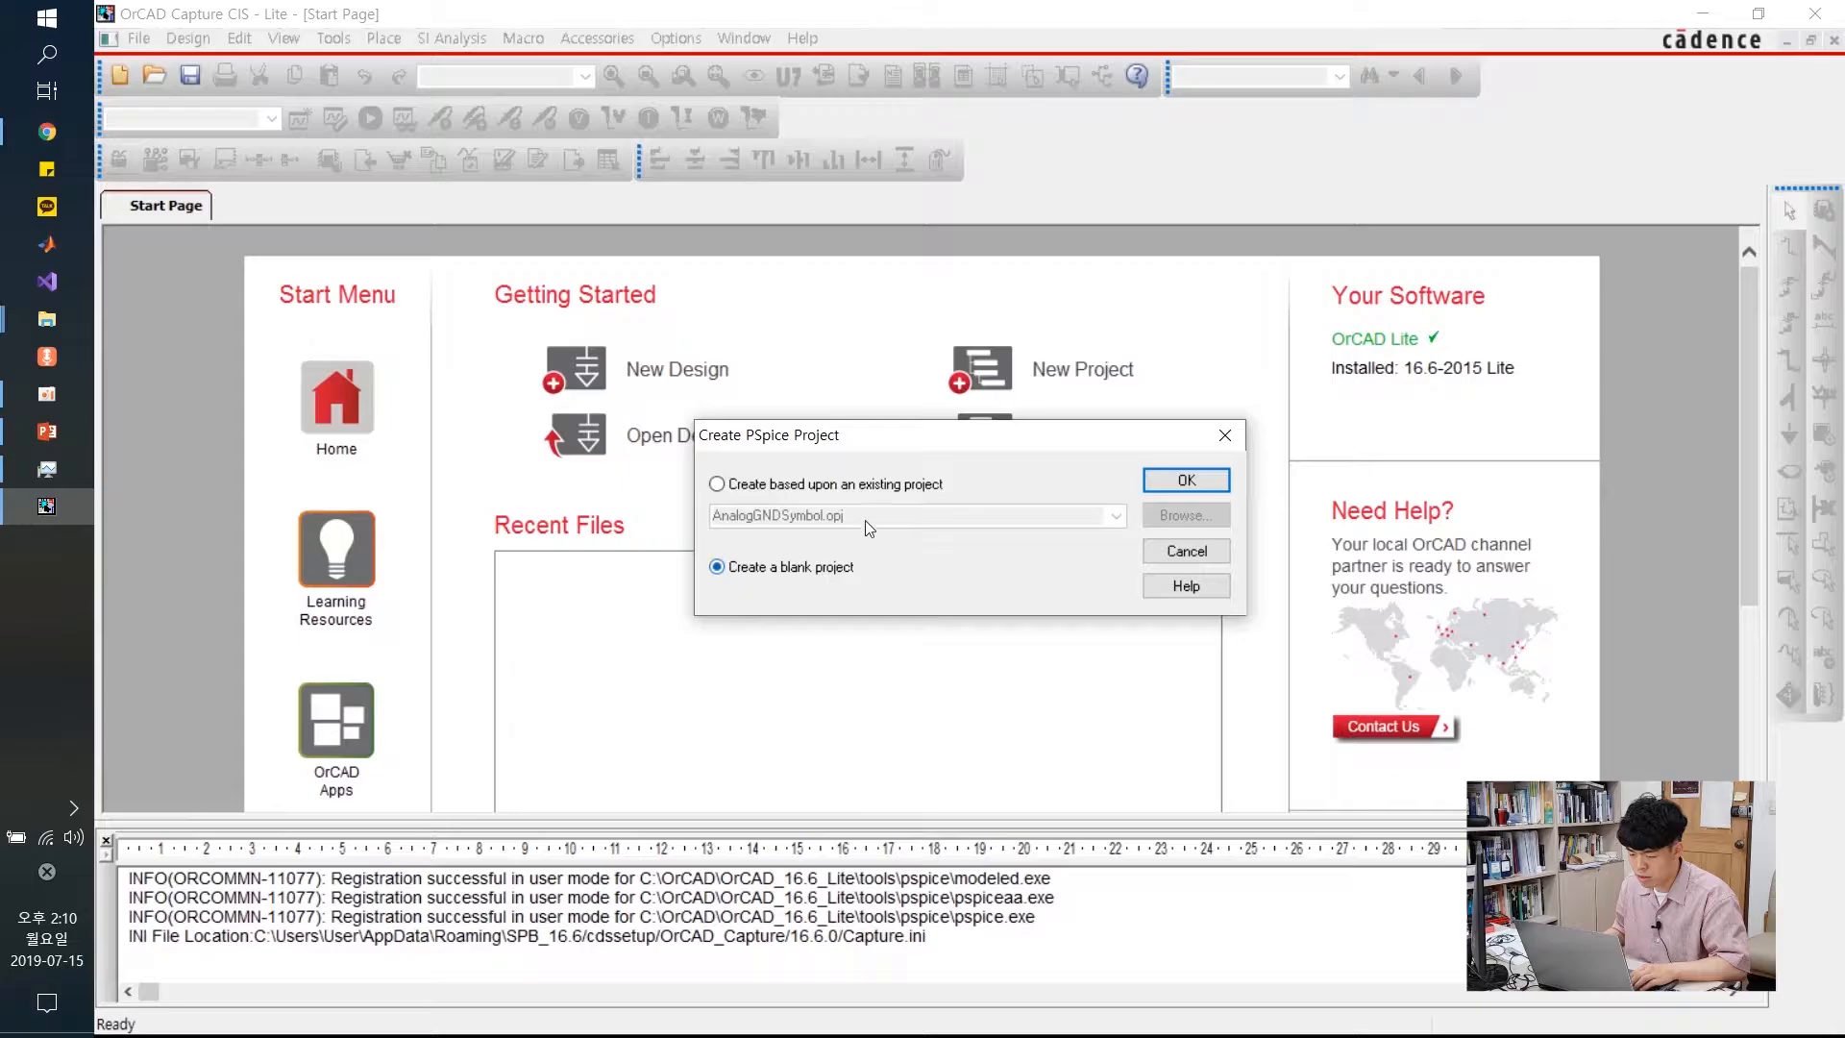
left_click(1184, 480)
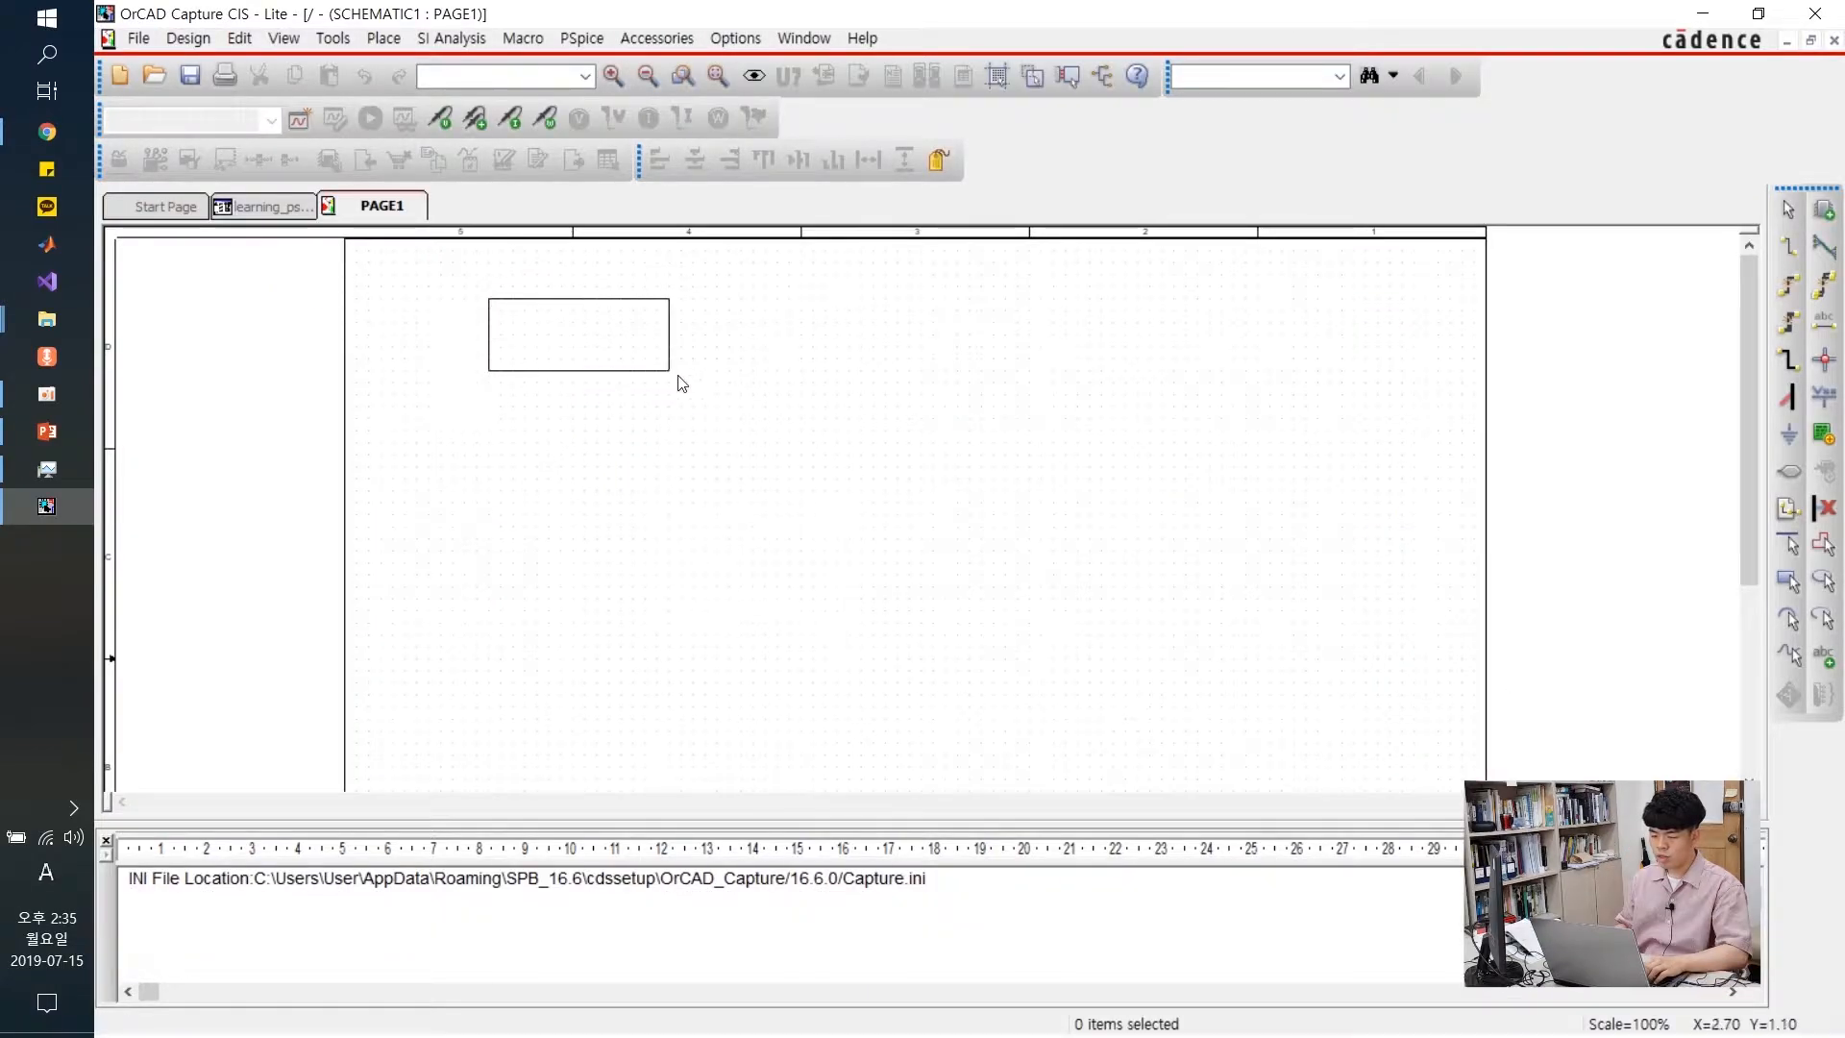
Open the Place Part panel beside the blank PAGE1 schematic
left_click_drag(682, 383, 1356, 756)
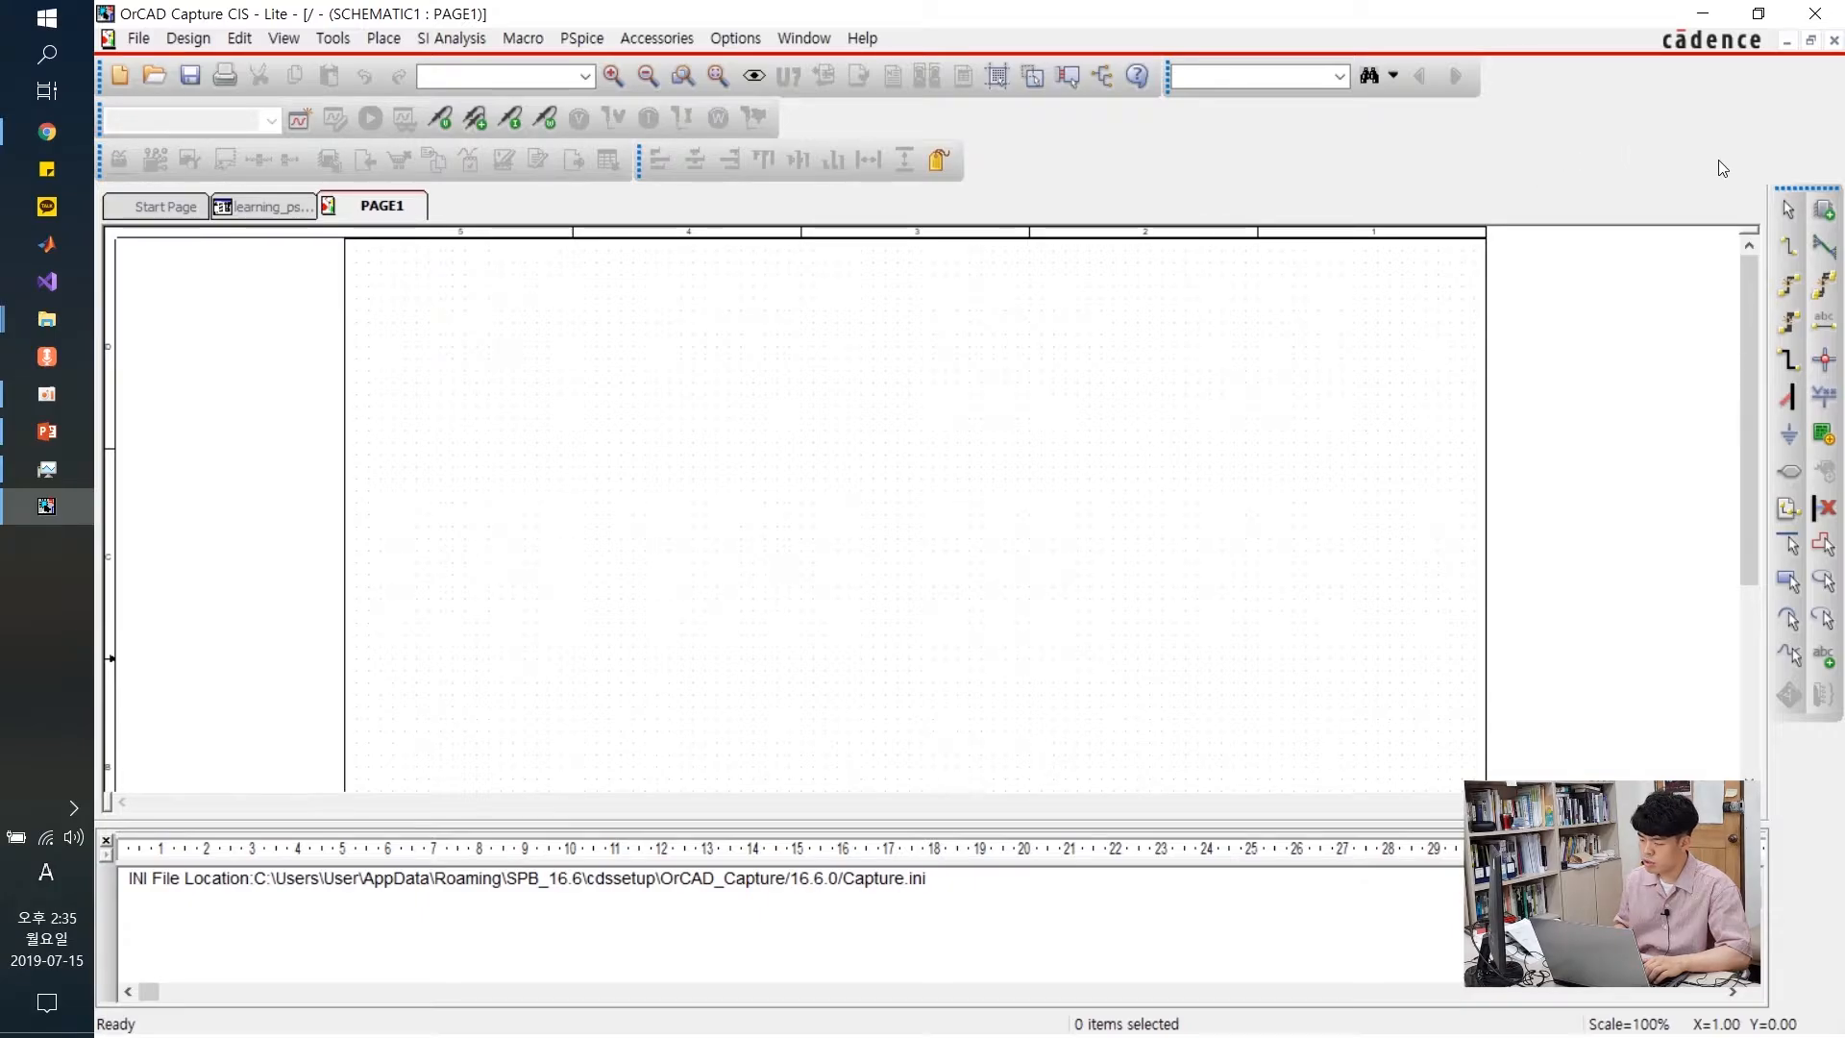
left_click(1826, 213)
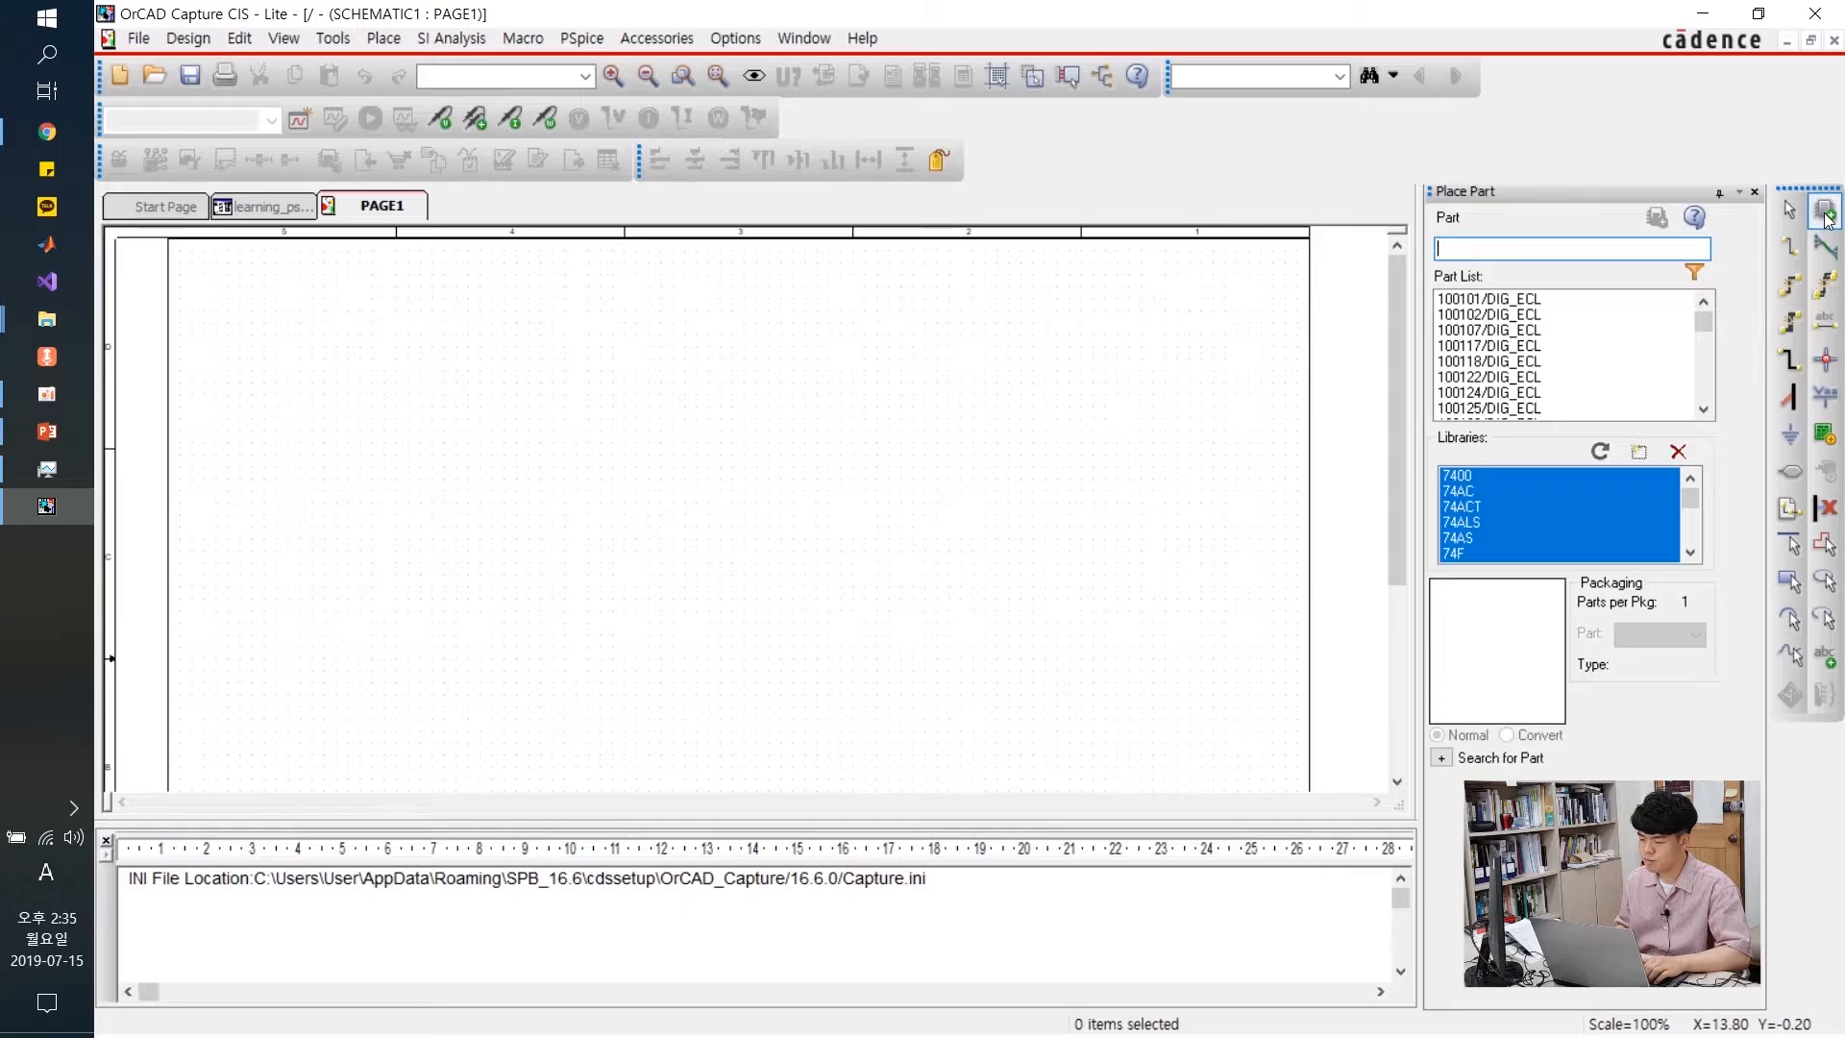
Remove every configured part library, leaving only Design Cache after dismissing the ORCAP-1169 error
left_click(1610, 494)
key("ctrl+a")
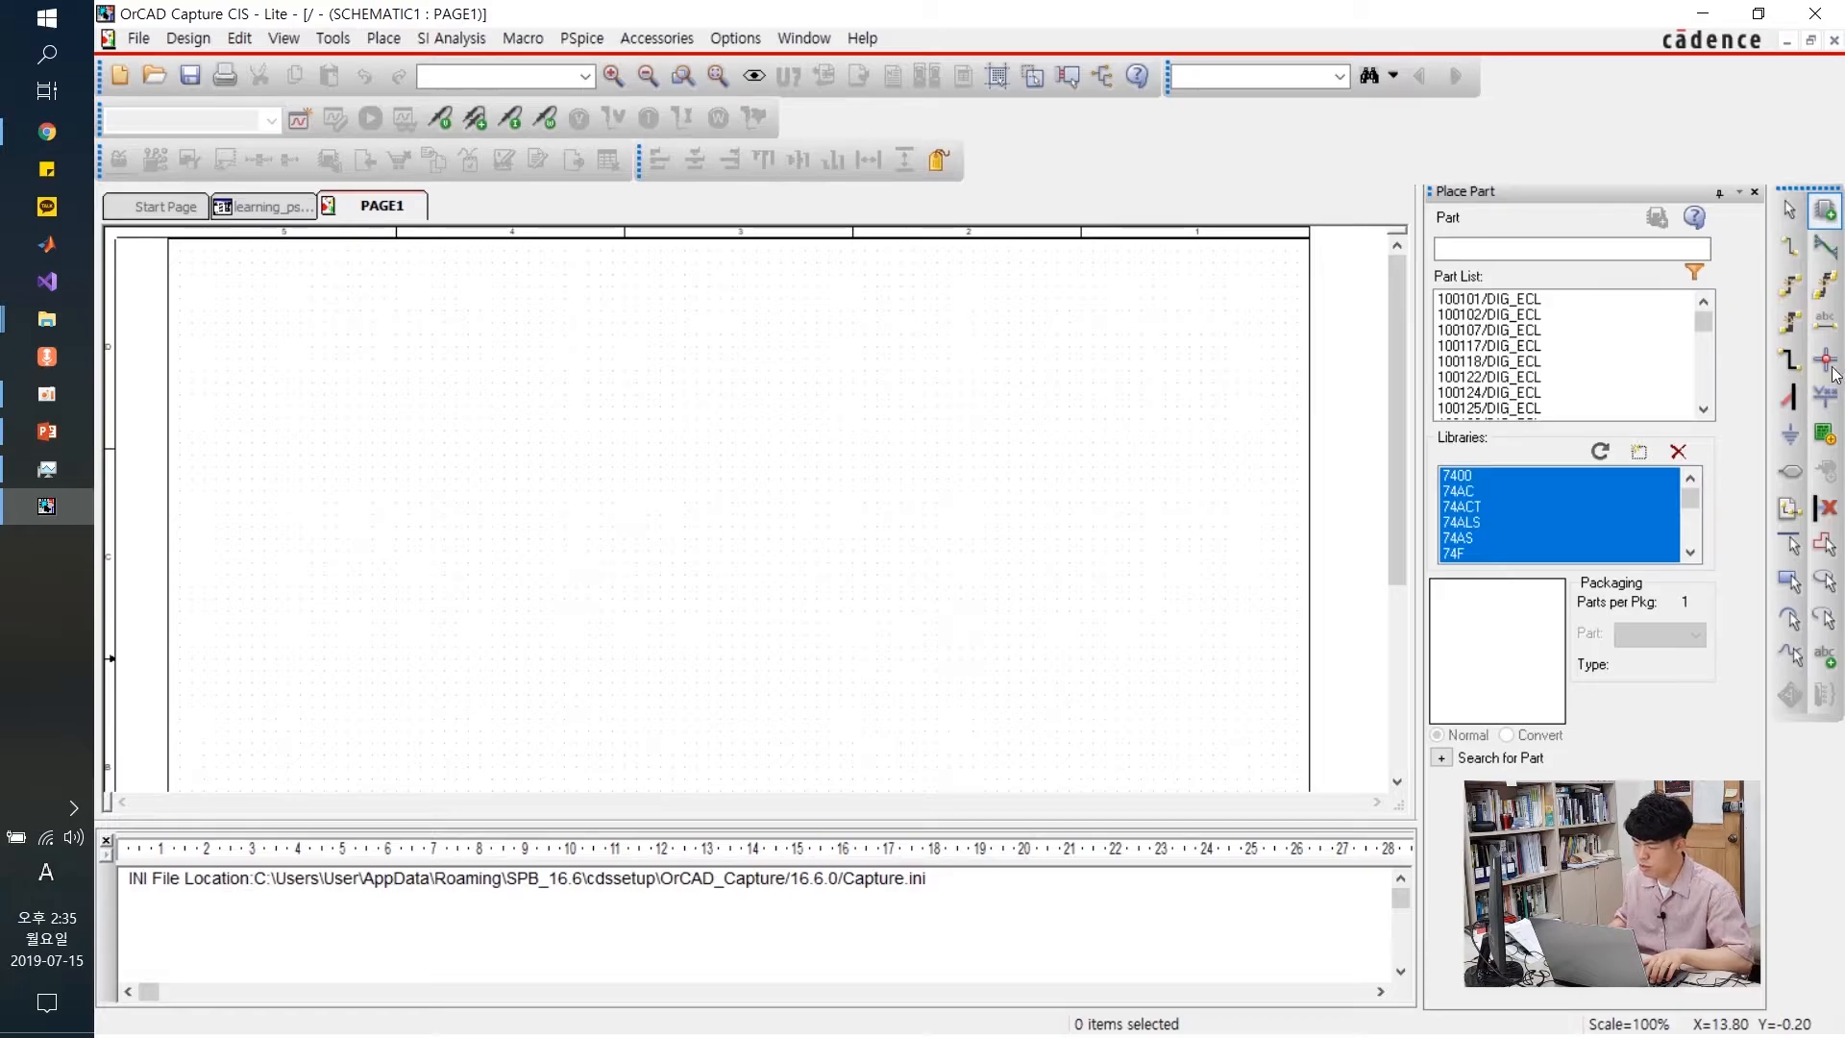
left_click(1682, 455)
left_click(1150, 576)
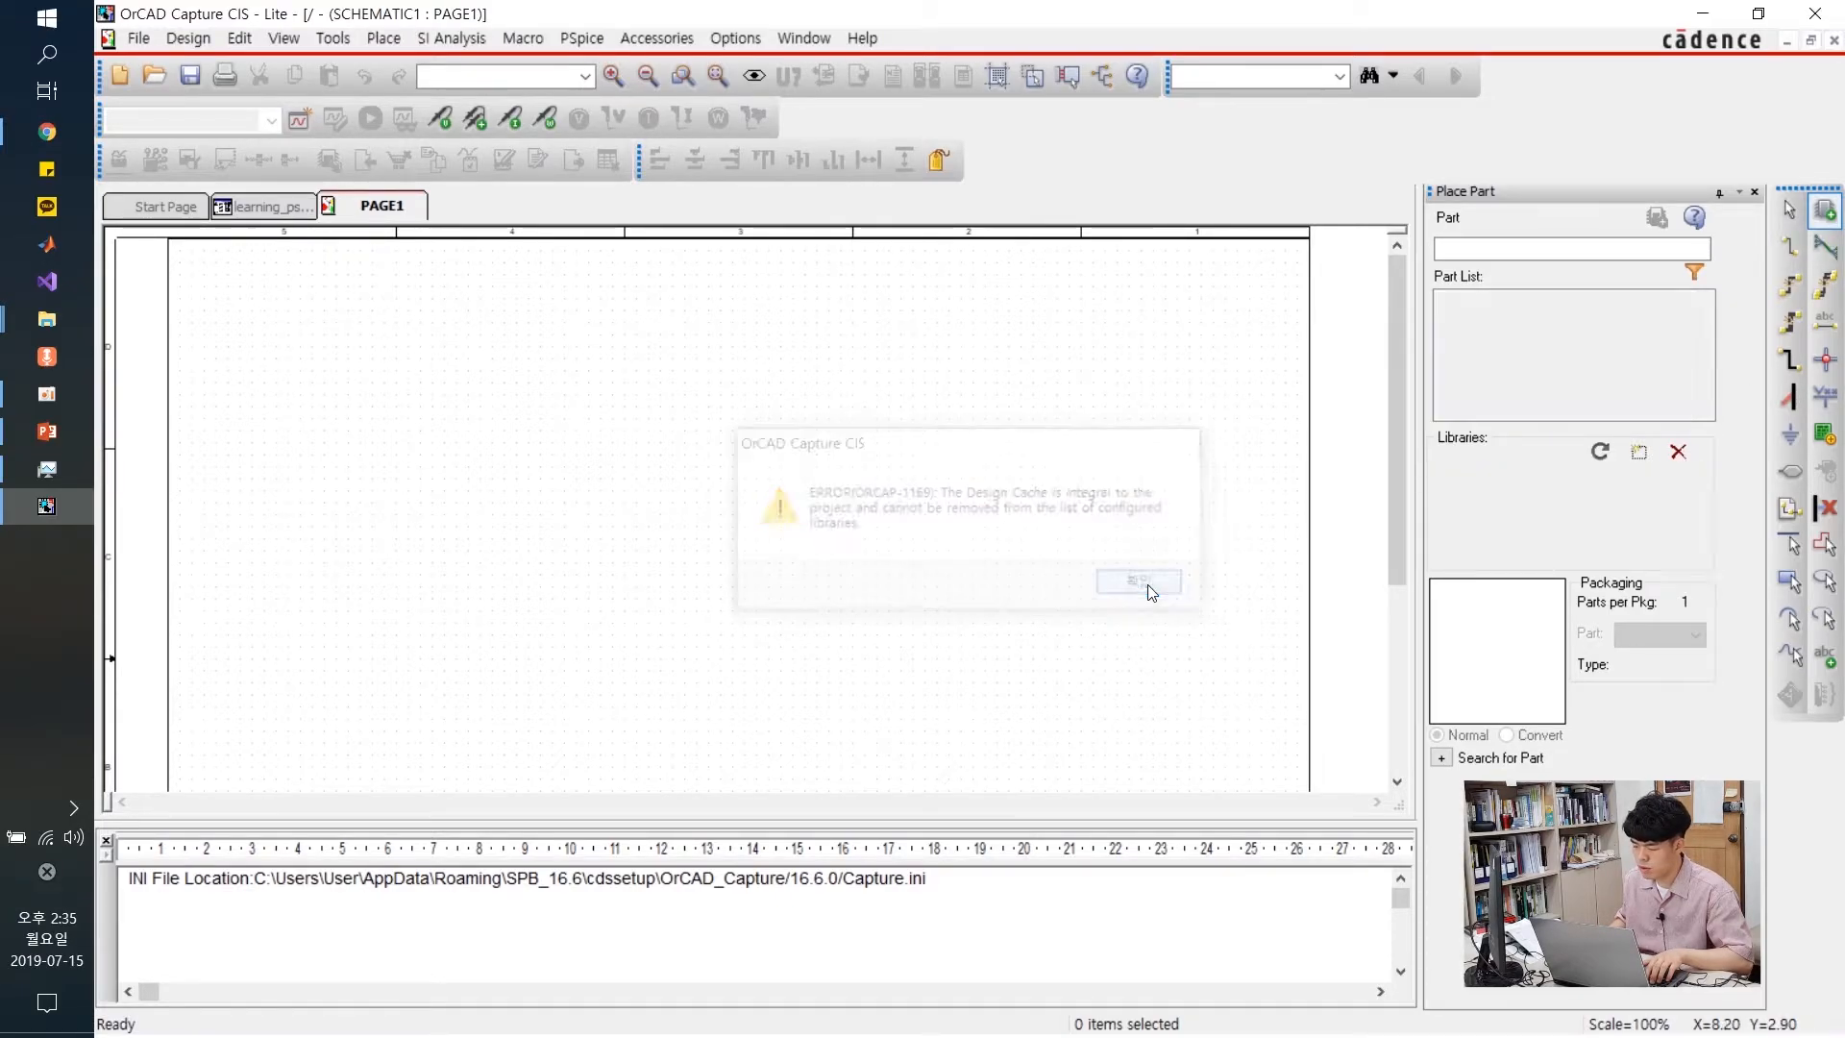
left_click(1822, 213)
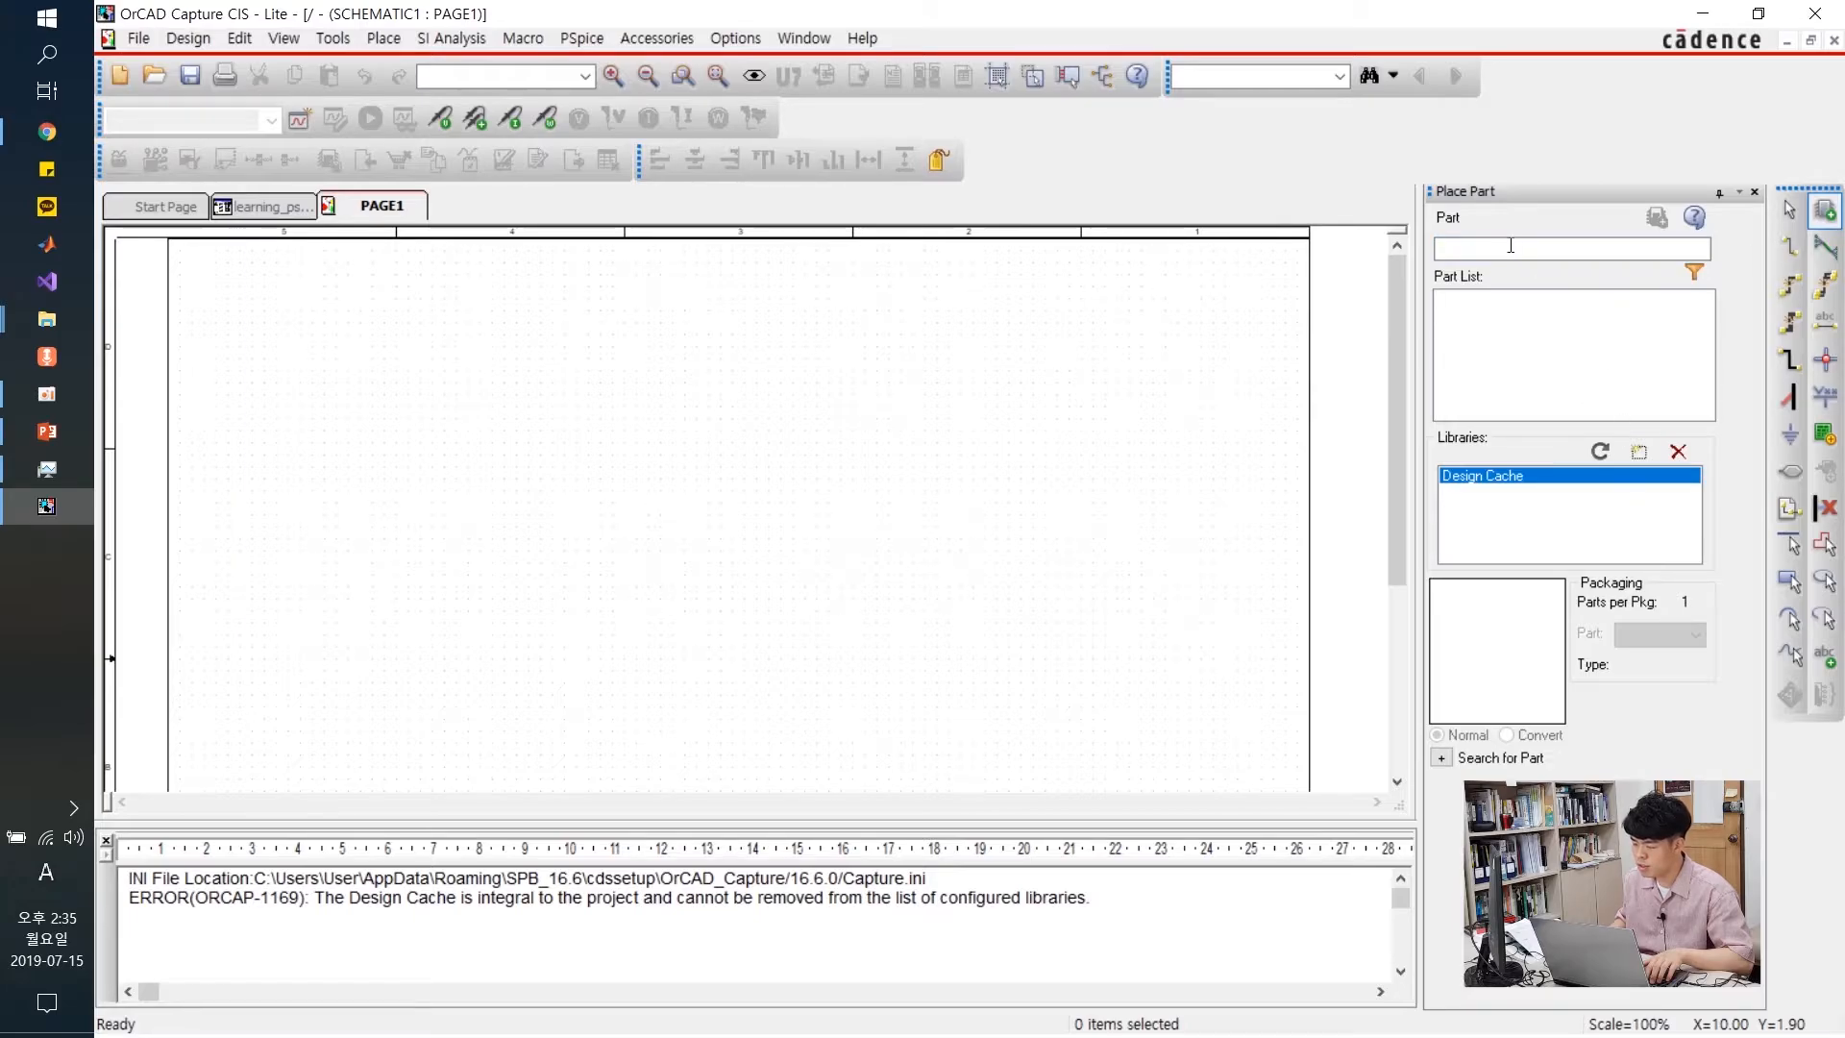
Add all the library files from the pspice folder, starting at 74als, to the Place Part list
left_click(1637, 453)
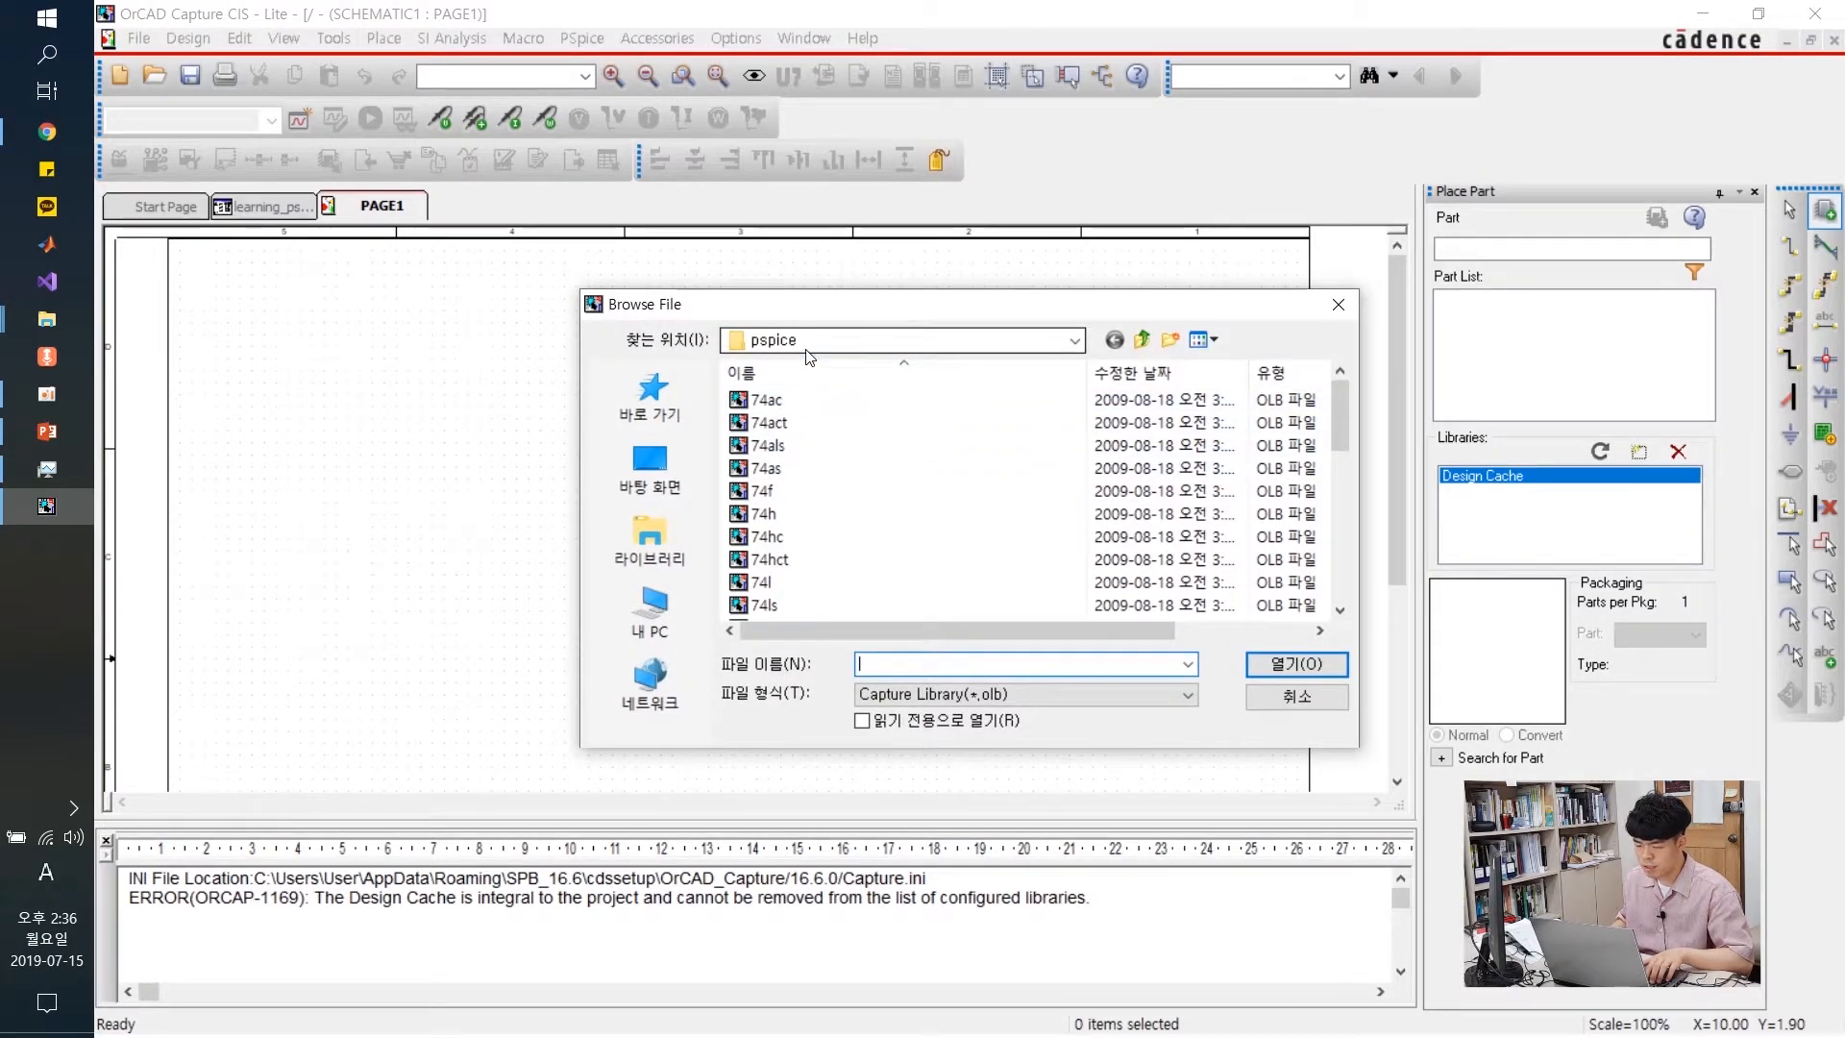
left_click(788, 448)
key("ctrl+a")
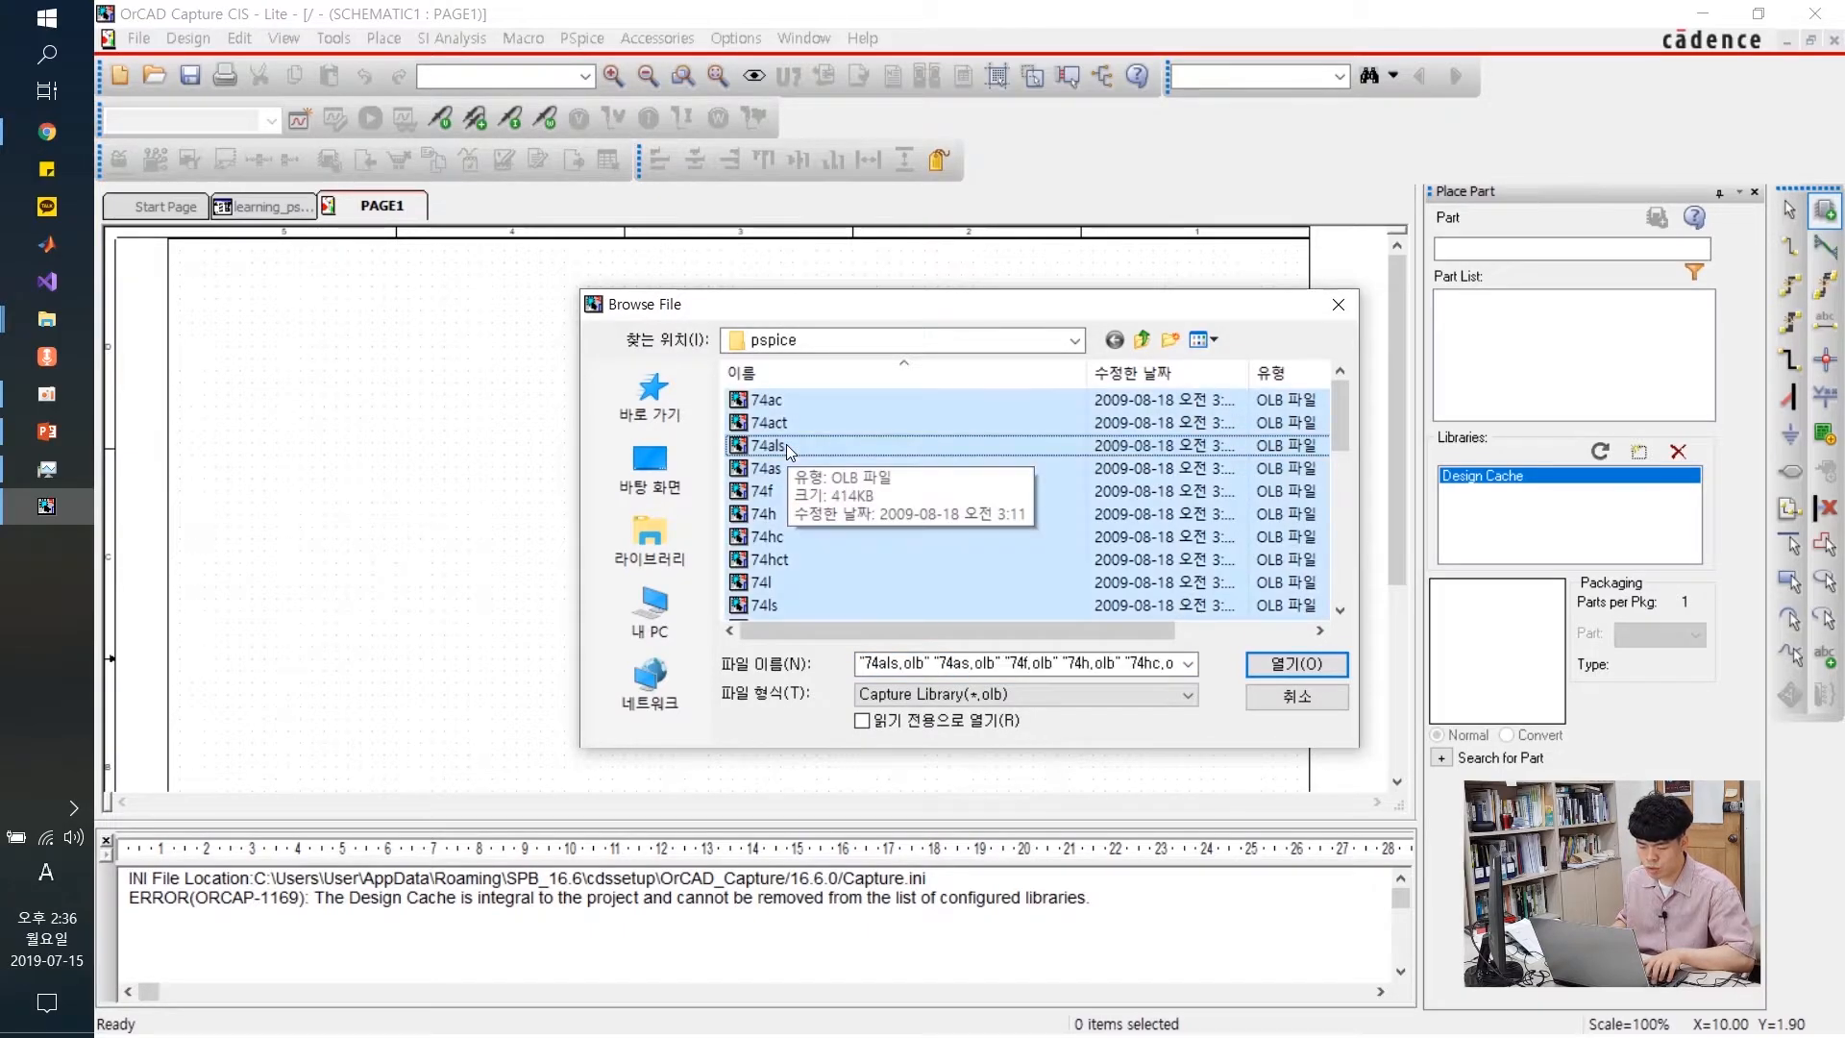
left_click(1332, 672)
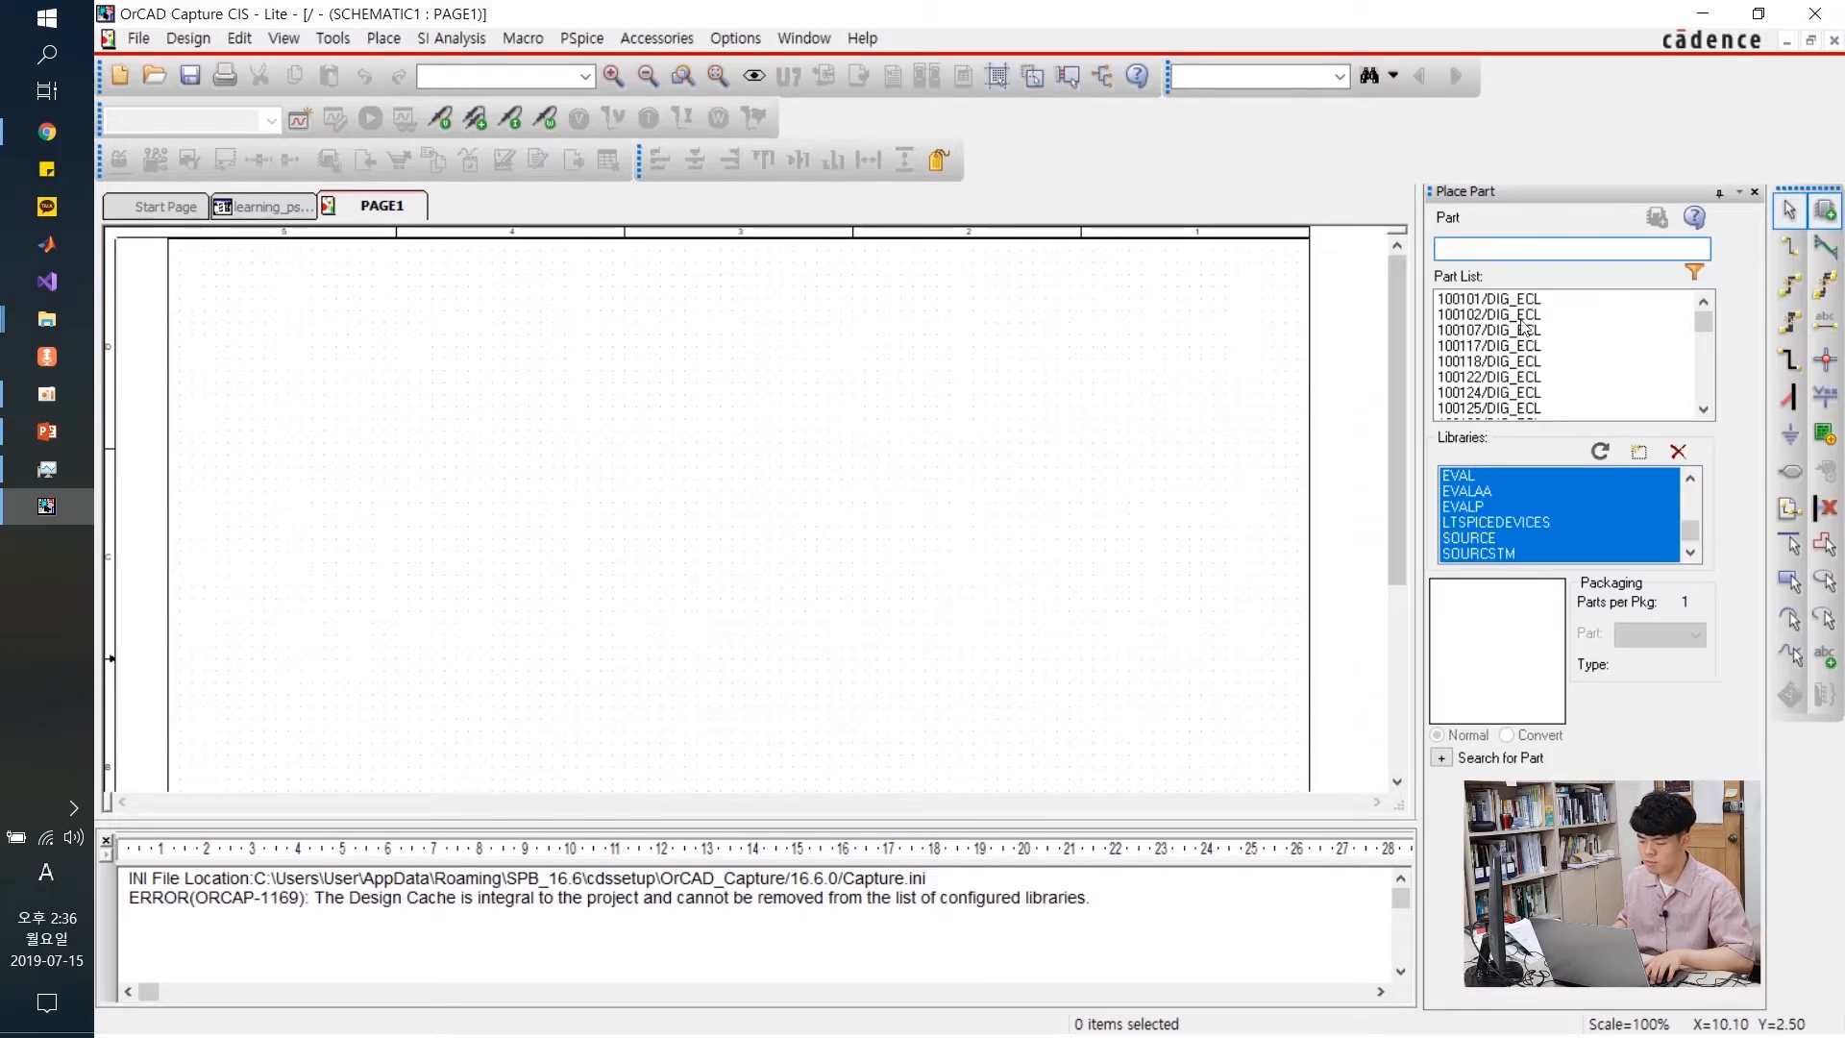
Add all part library files from the parent library folder, starting at ATOD
left_click(1641, 453)
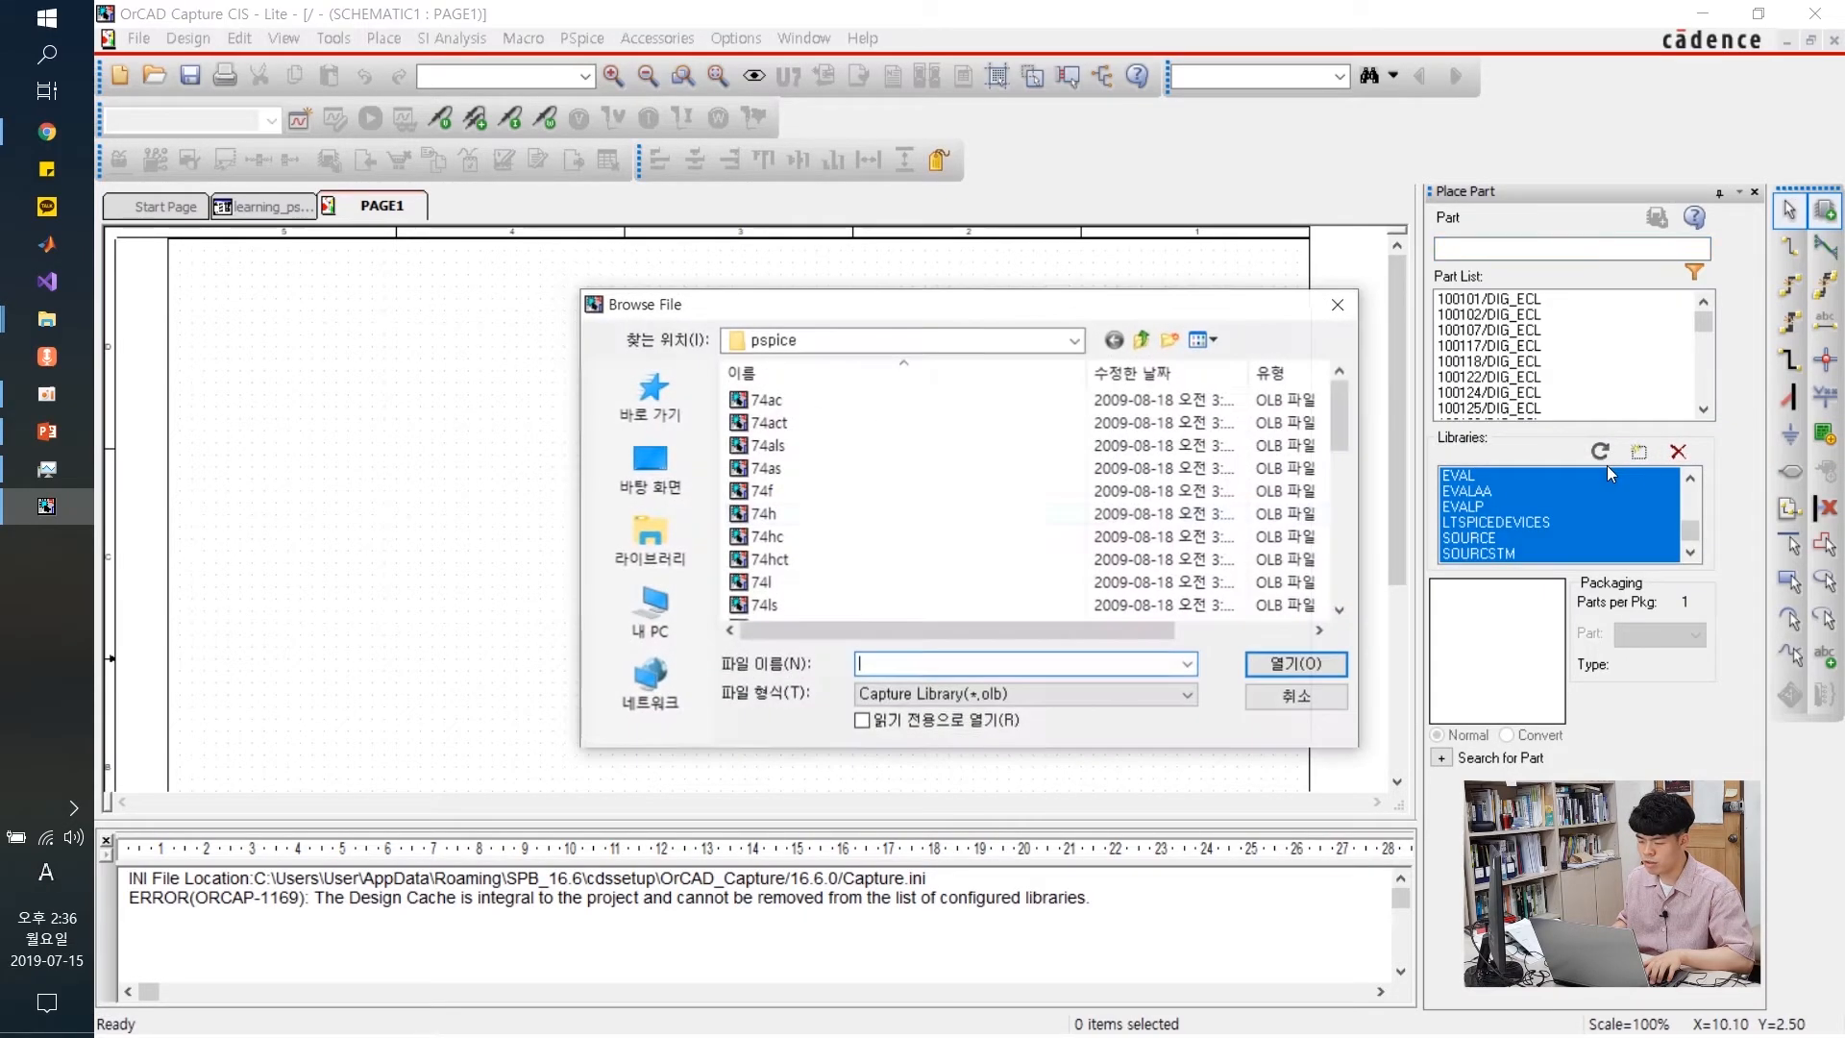
scroll(849, 477, "down", 6)
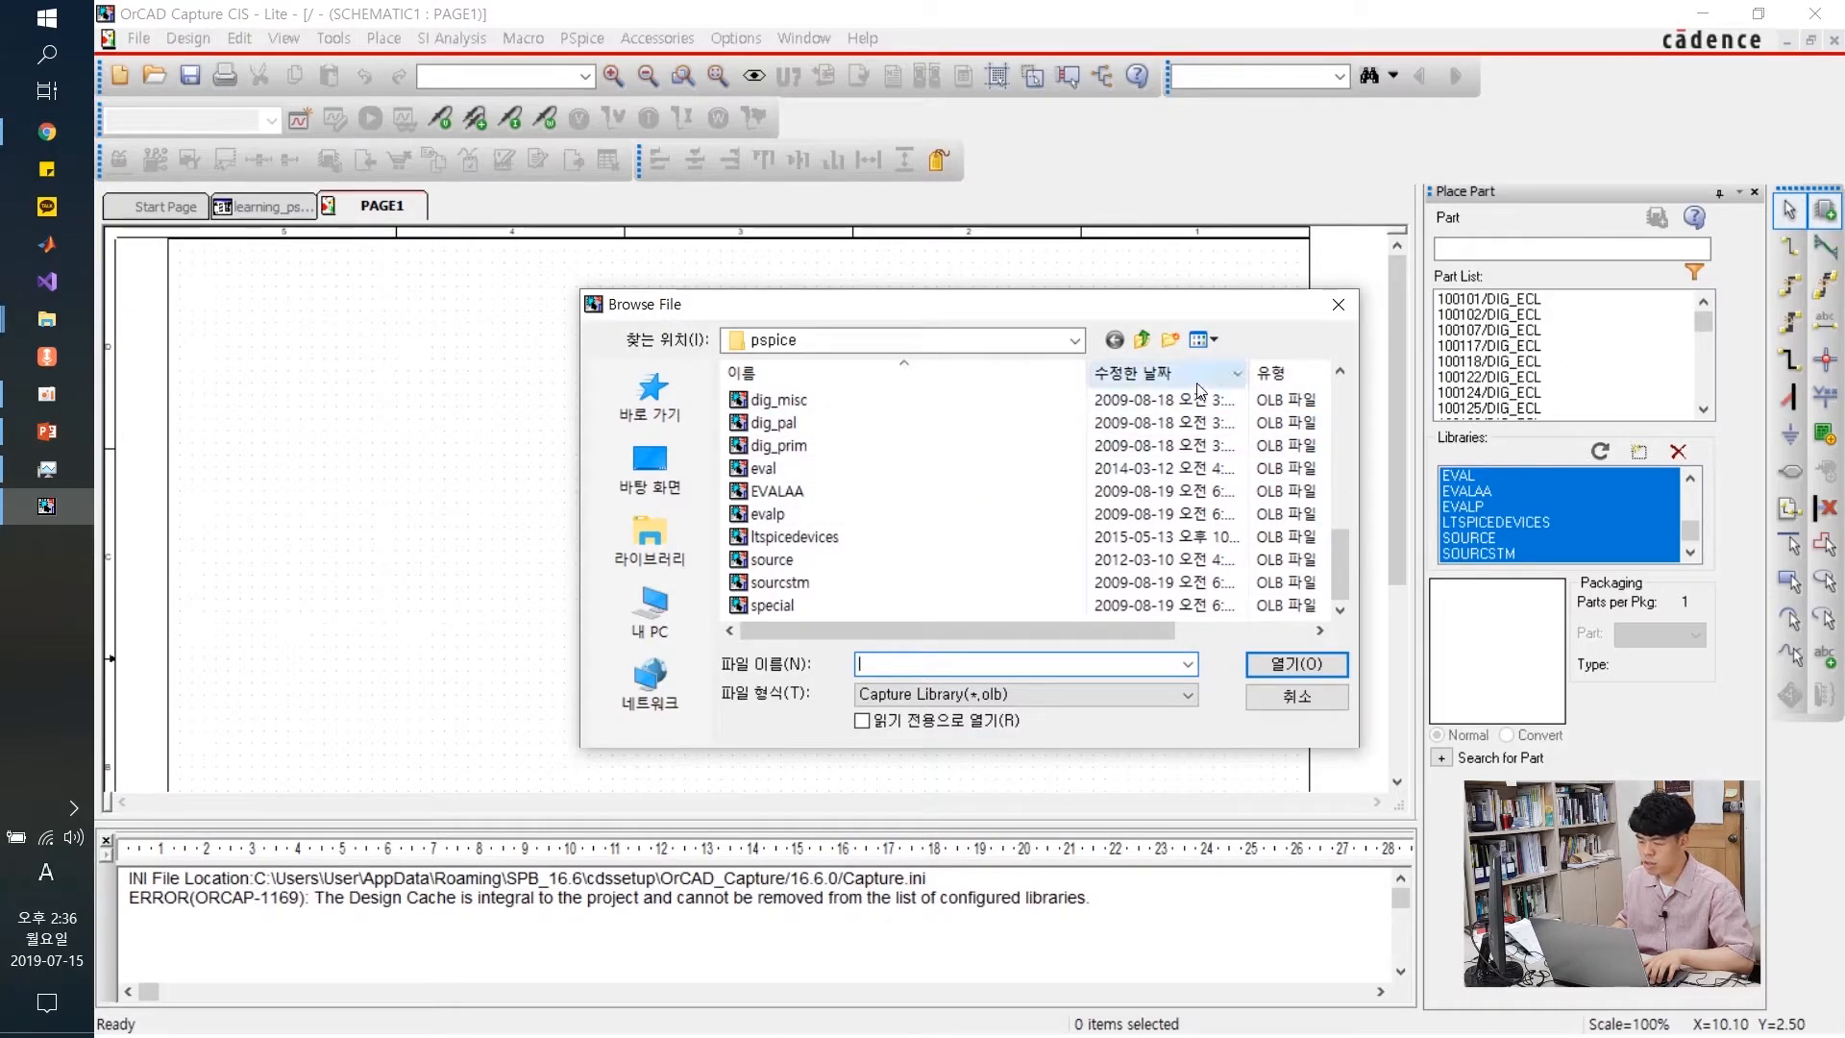
left_click(1142, 341)
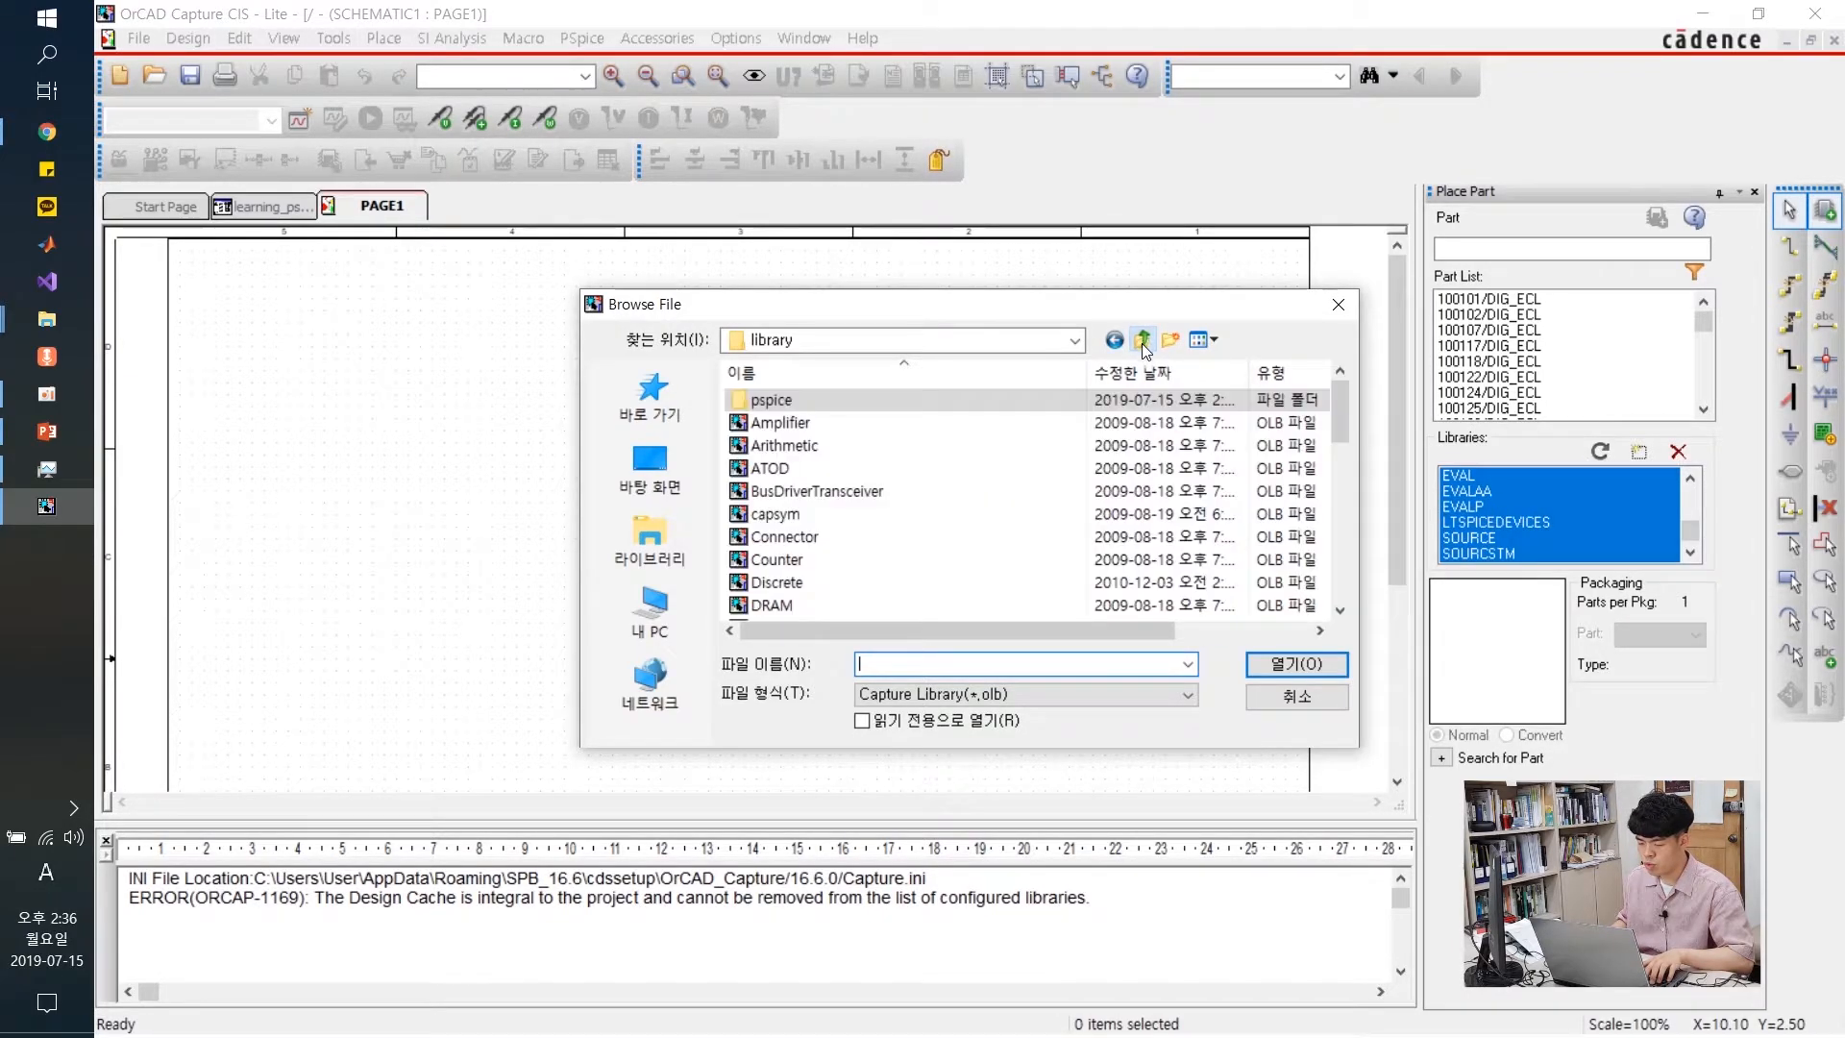
left_click(832, 466)
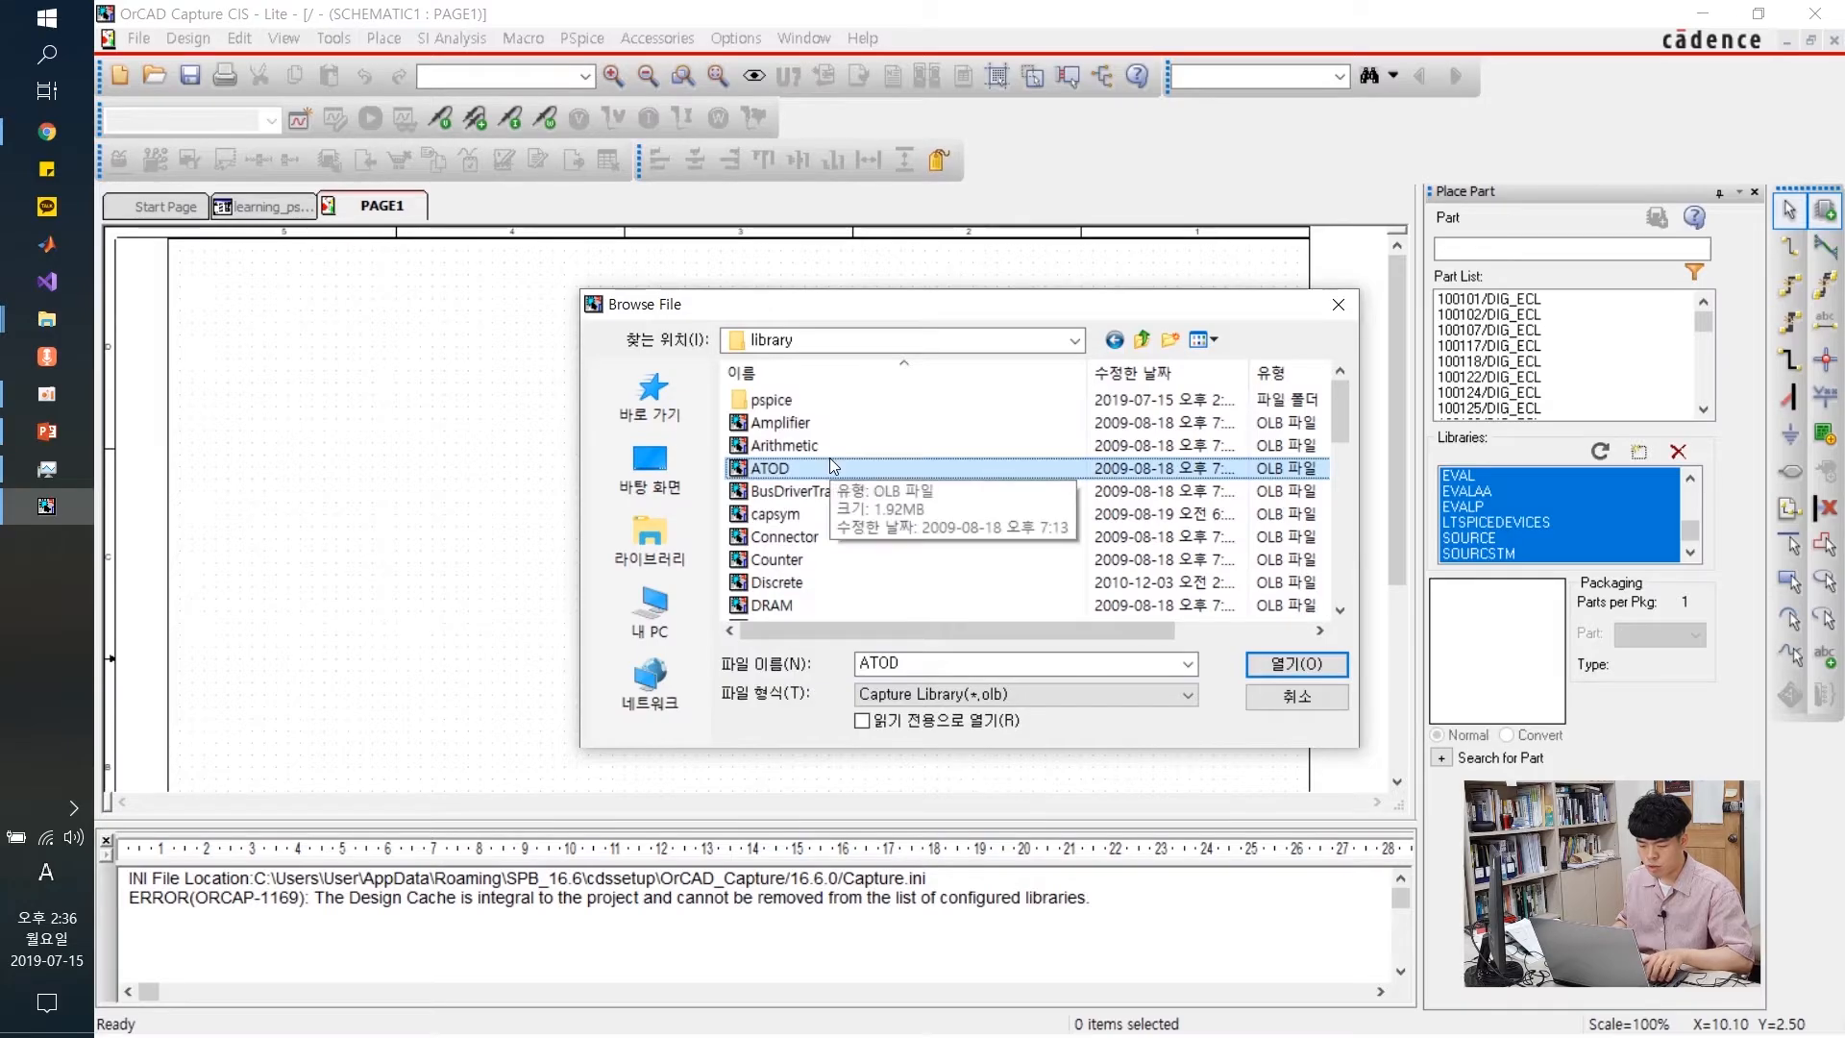
key("ctrl+a")
left_click(803, 401, "ctrl")
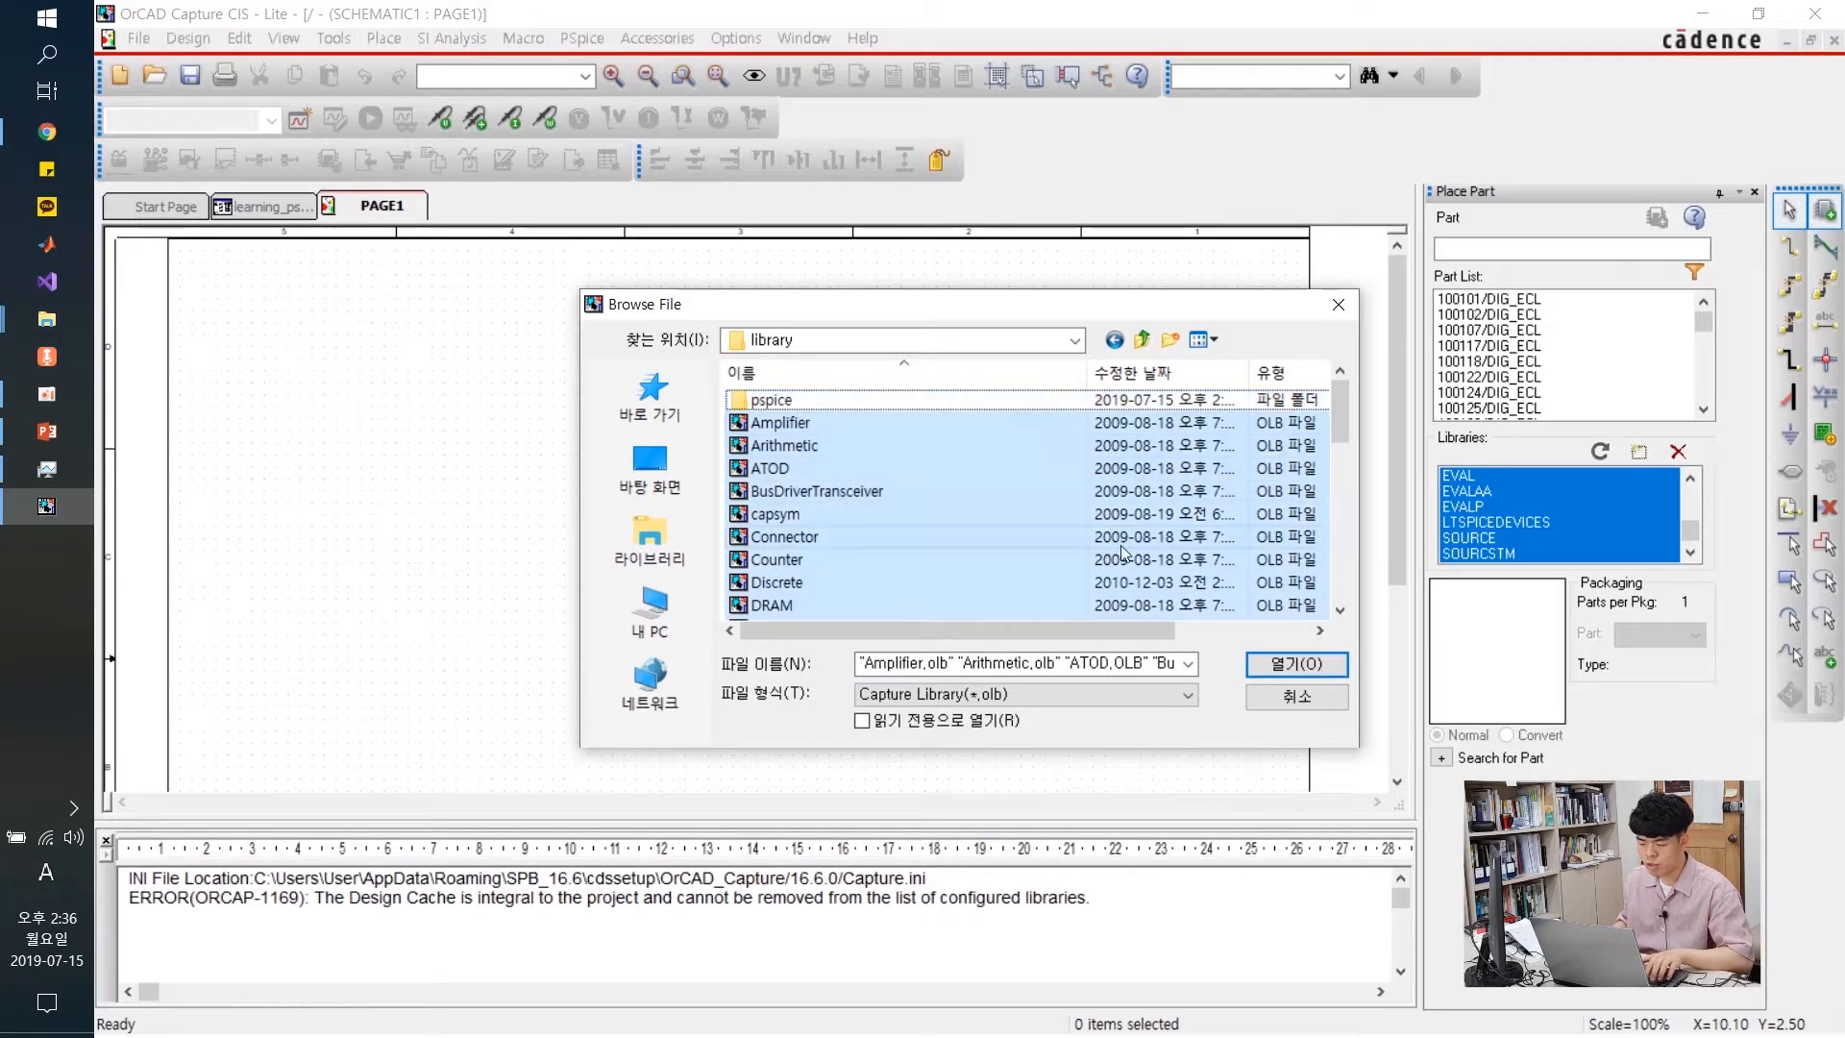
left_click(1317, 664)
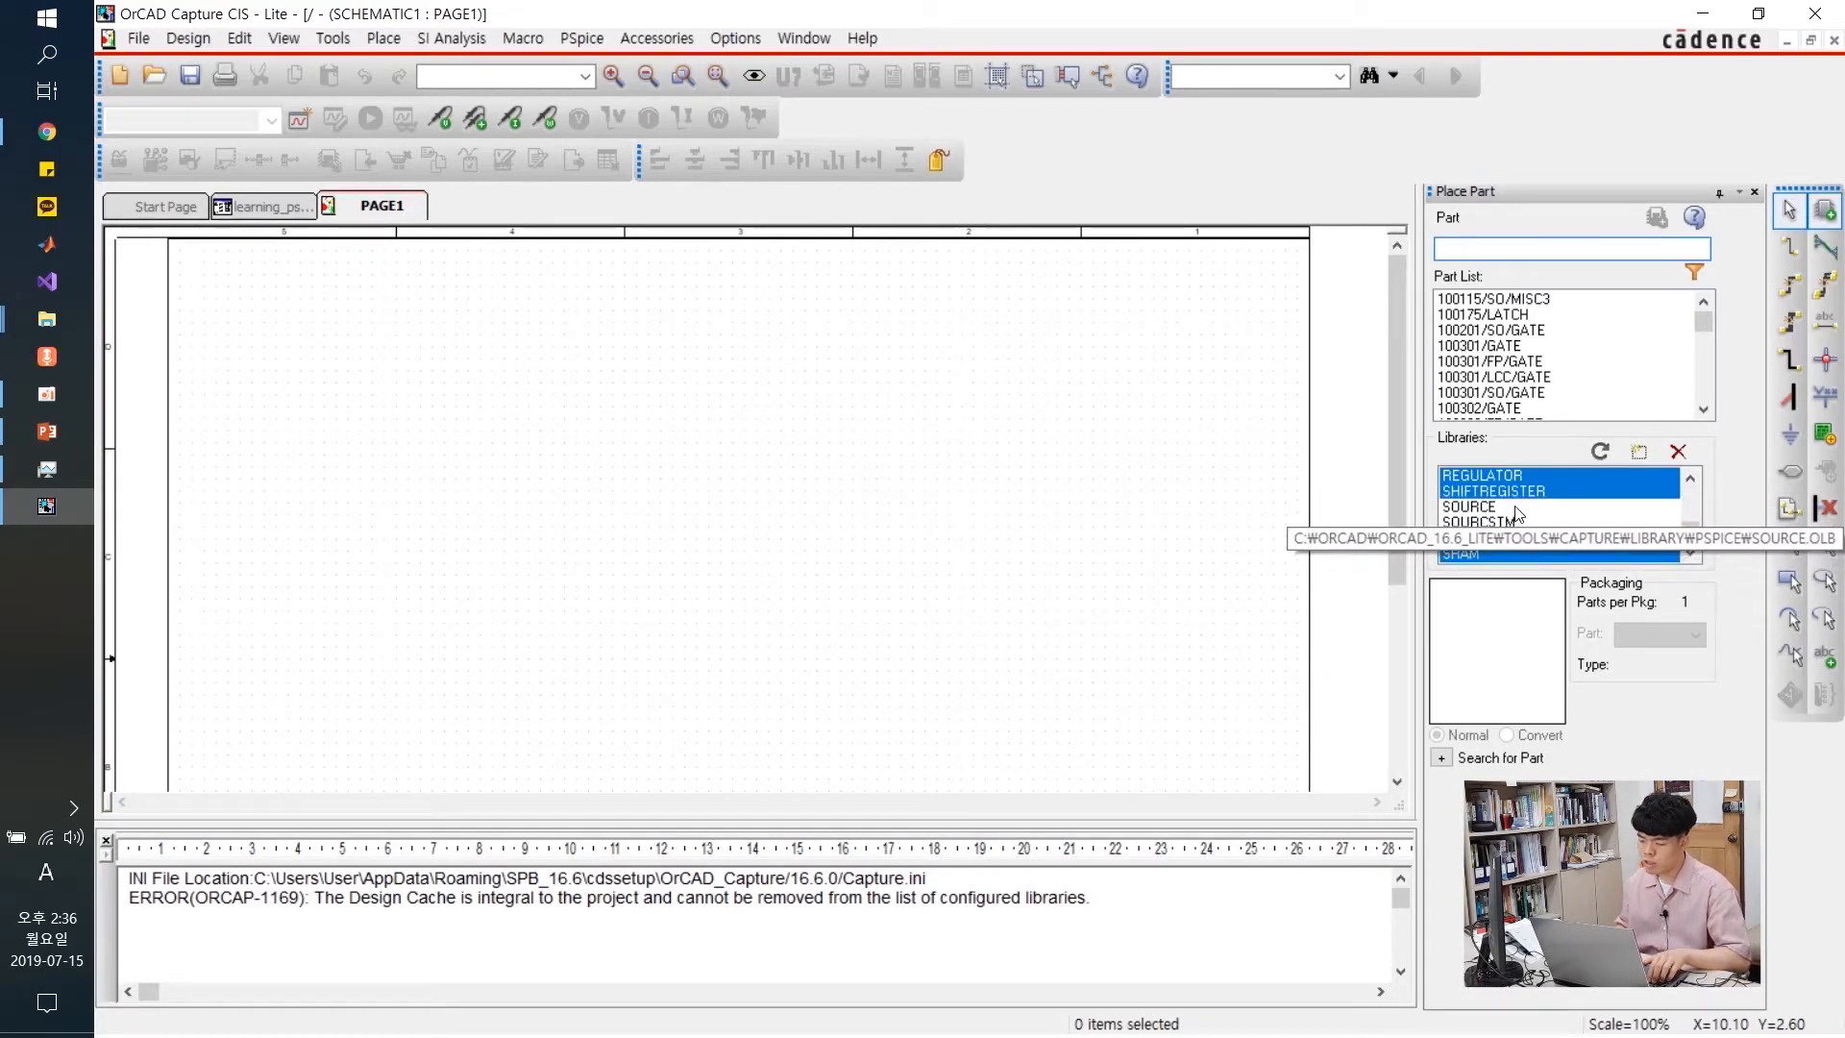
Browse the SOURCE, SPECIAL and FIFO libraries, then select every library for the part search
left_click(1509, 509)
scroll(1513, 511, "down", 1)
left_click(1521, 524)
scroll(1538, 522, "up", 10)
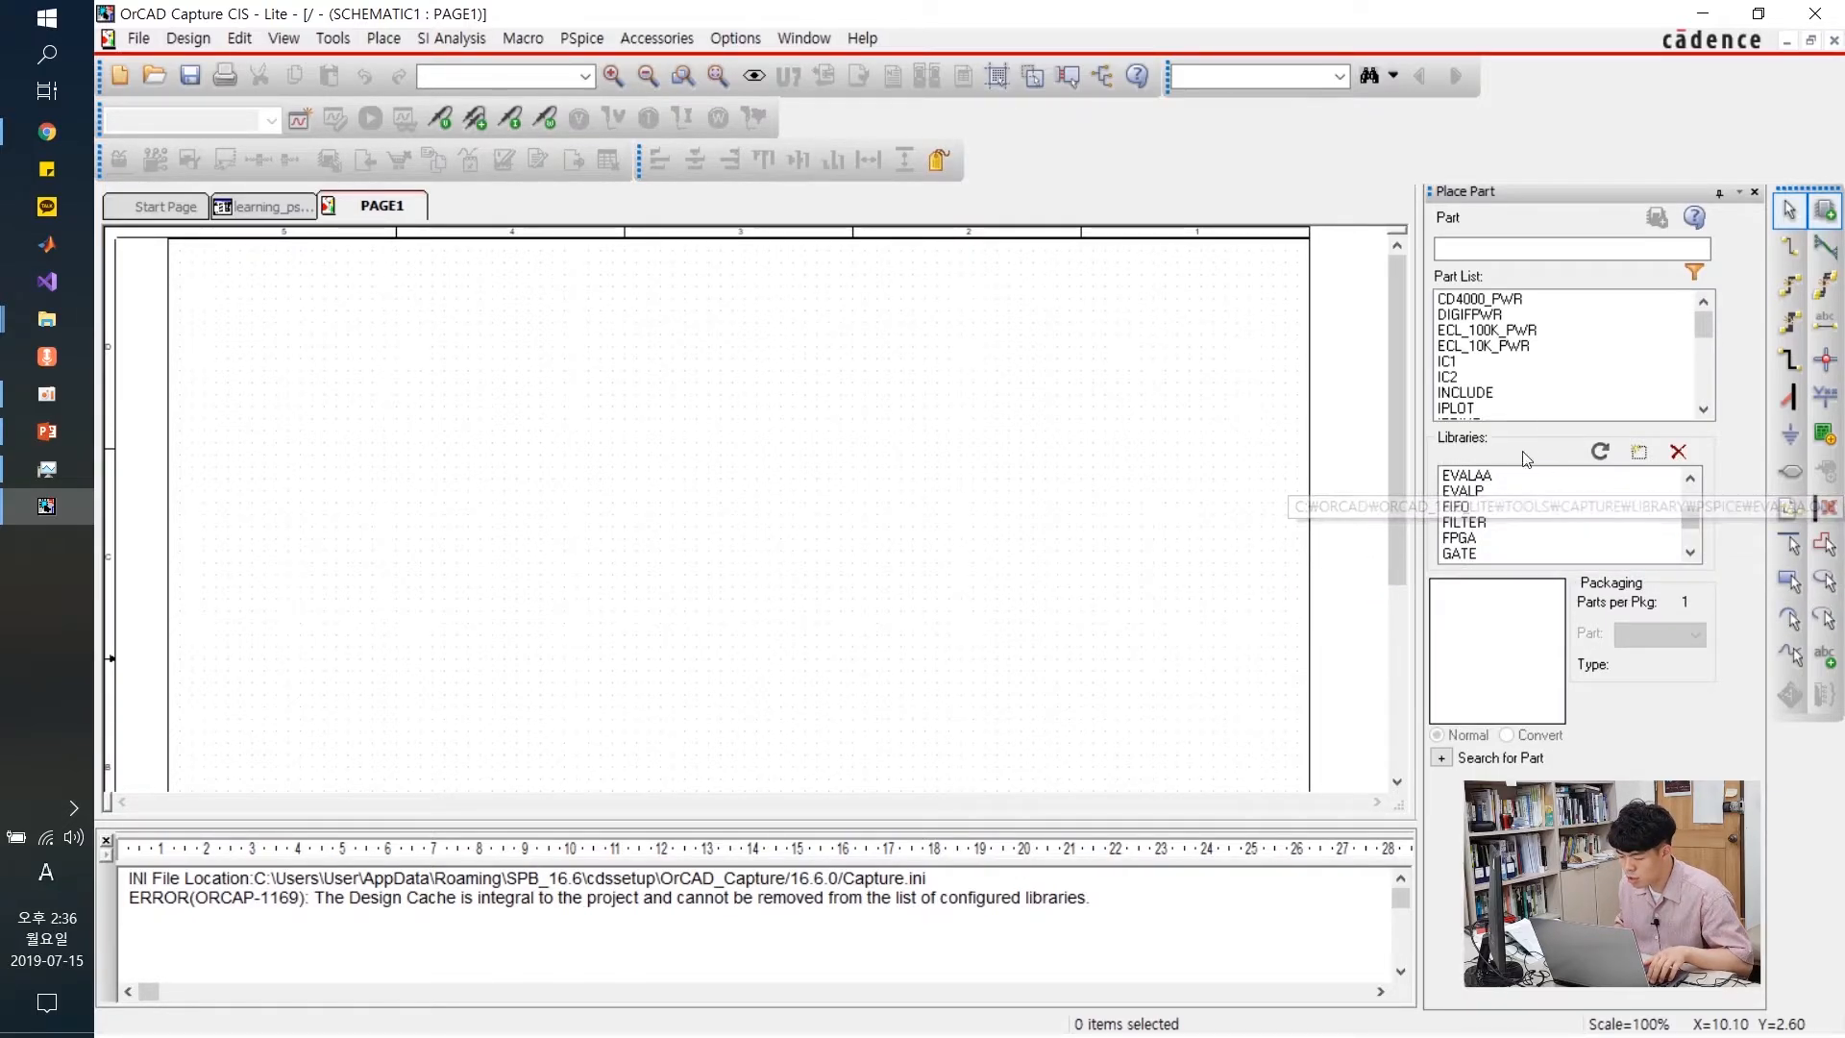
left_click(1486, 508)
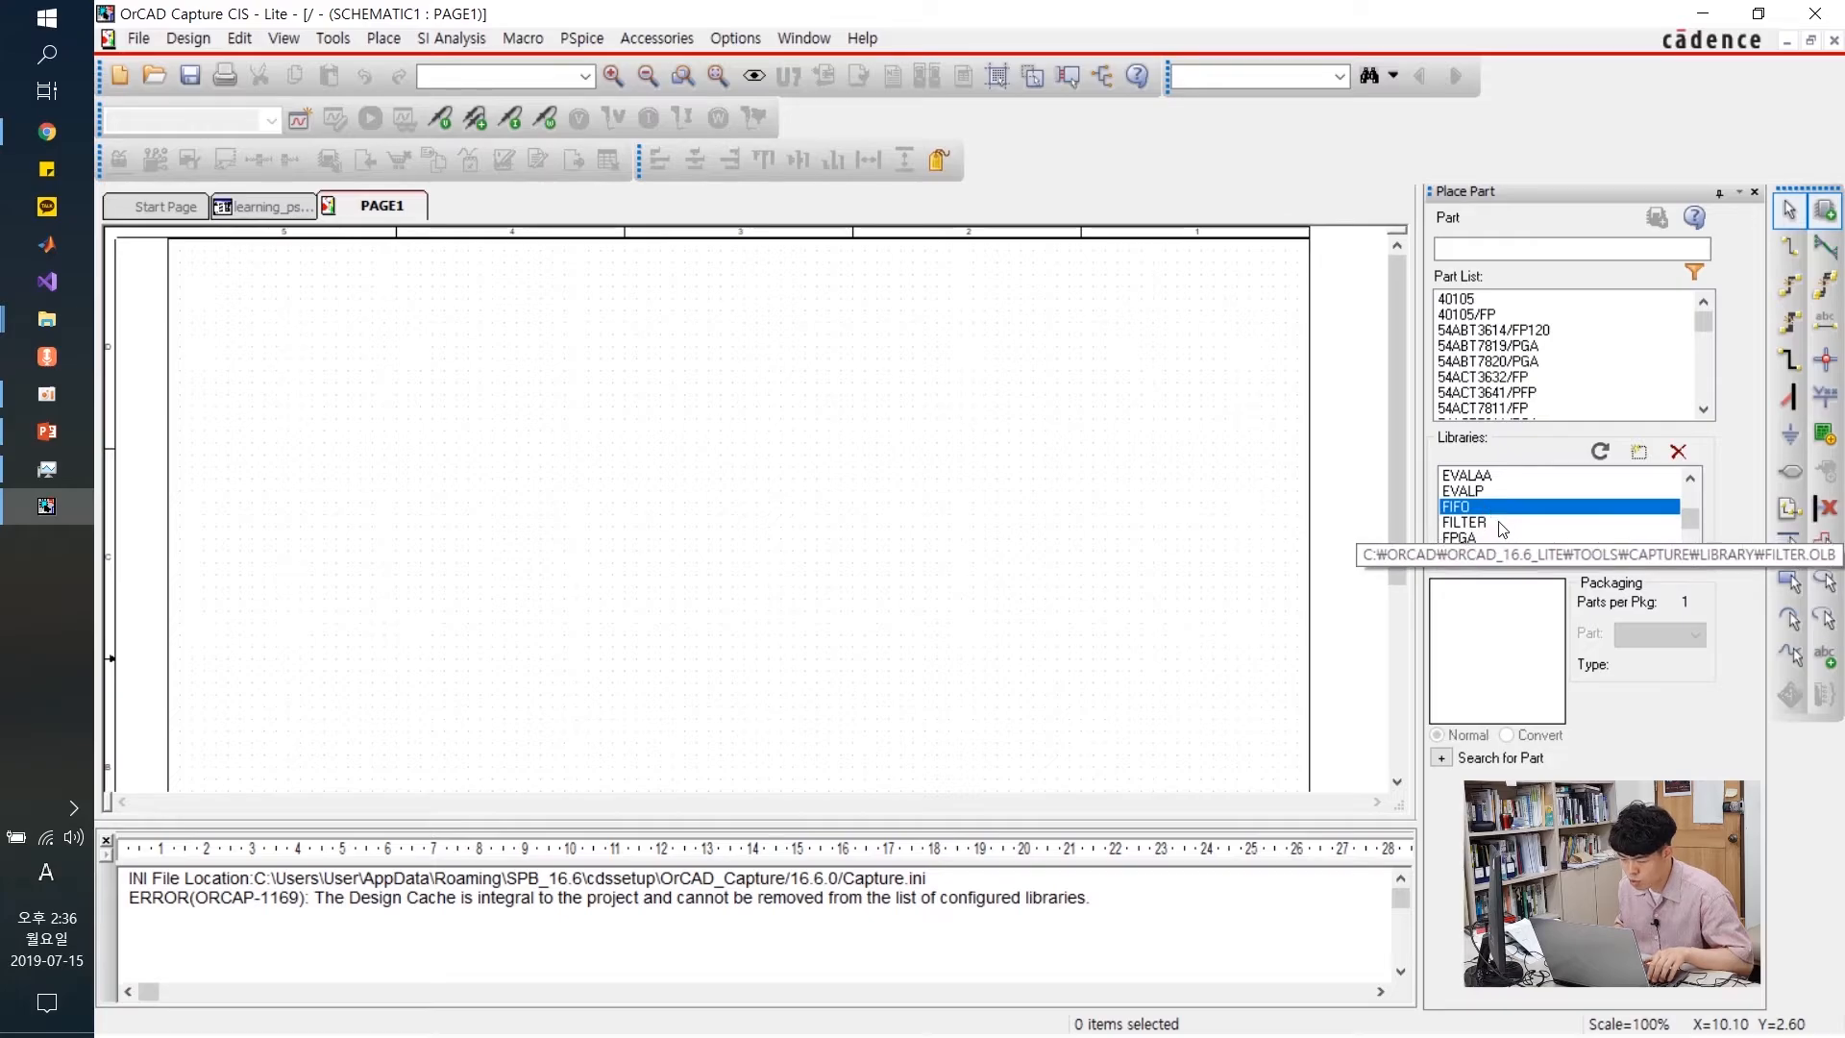
key("ctrl+a")
scroll(1510, 512, "down", 4)
scroll(1511, 507, "up", 1)
scroll(1511, 508, "down", 1)
left_click_drag(1689, 526, 1689, 485)
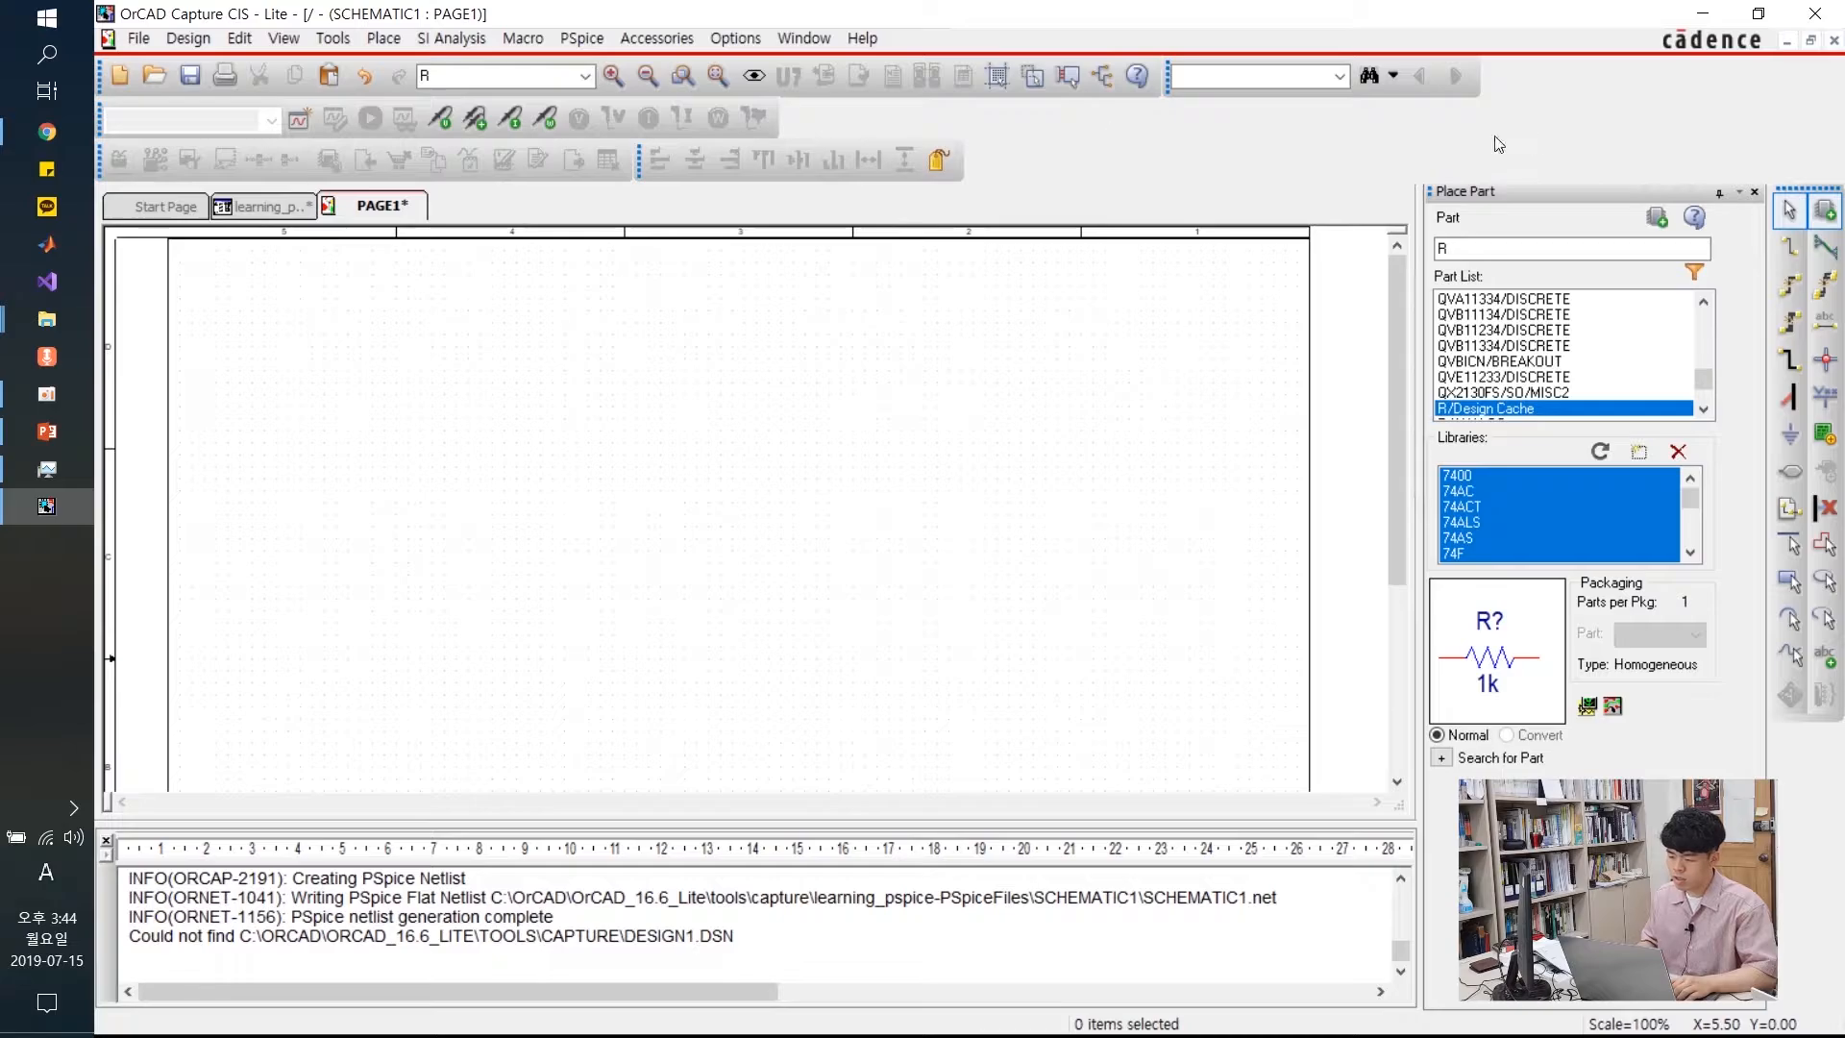
Search for part 'r' and choose the R resistor from the ANALOG library over ANALOG_P's
key("BackSpace")
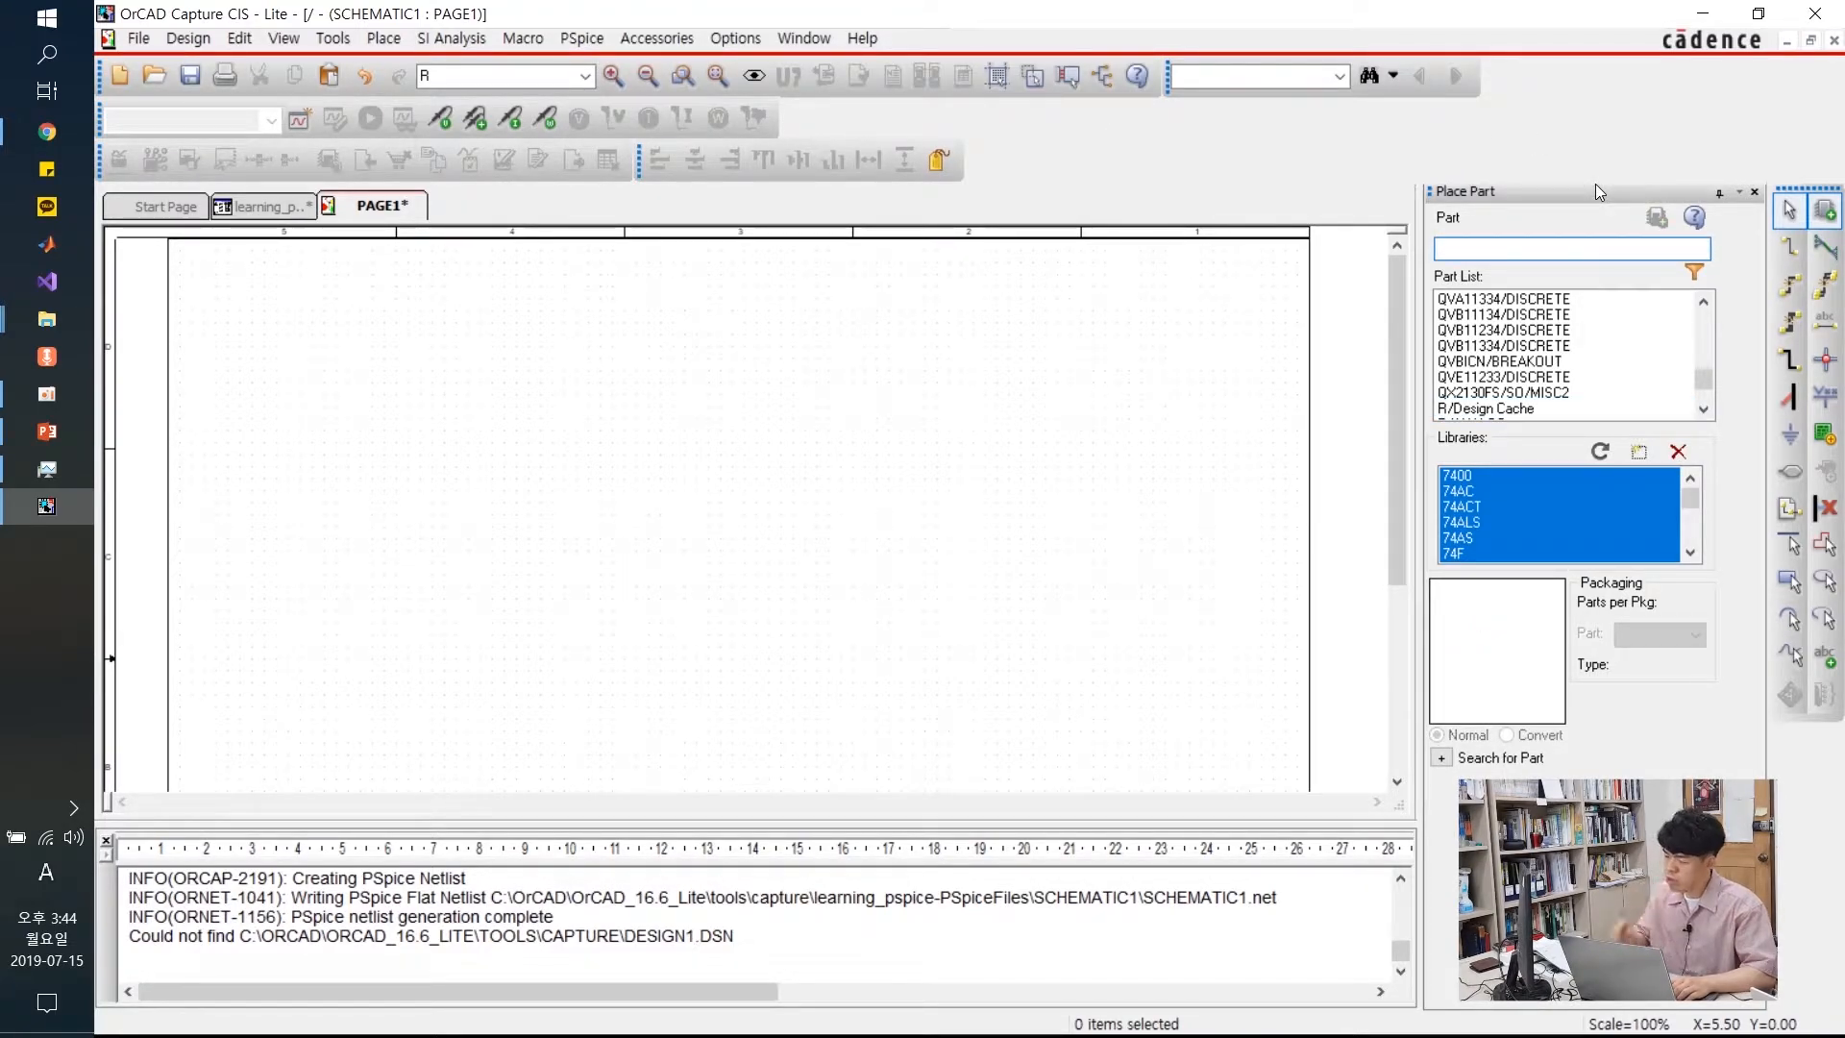
type("r")
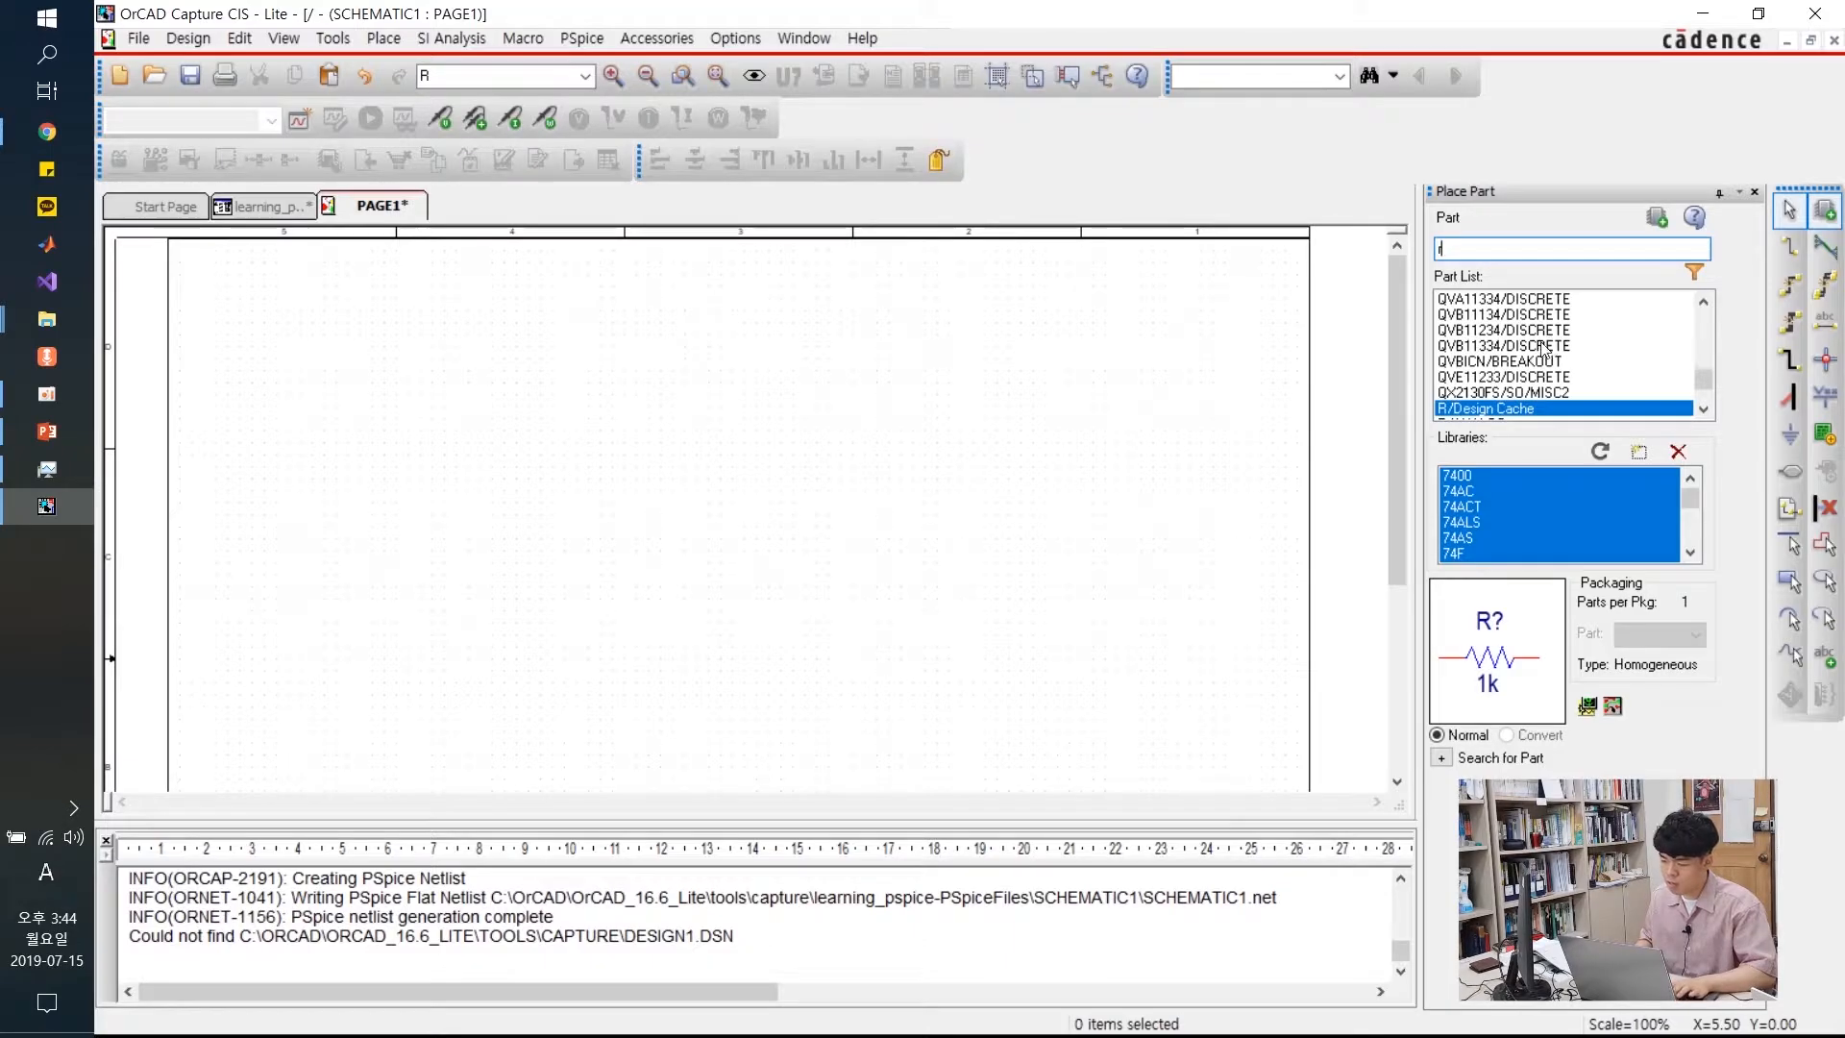
left_click(1542, 346)
left_click(1509, 392)
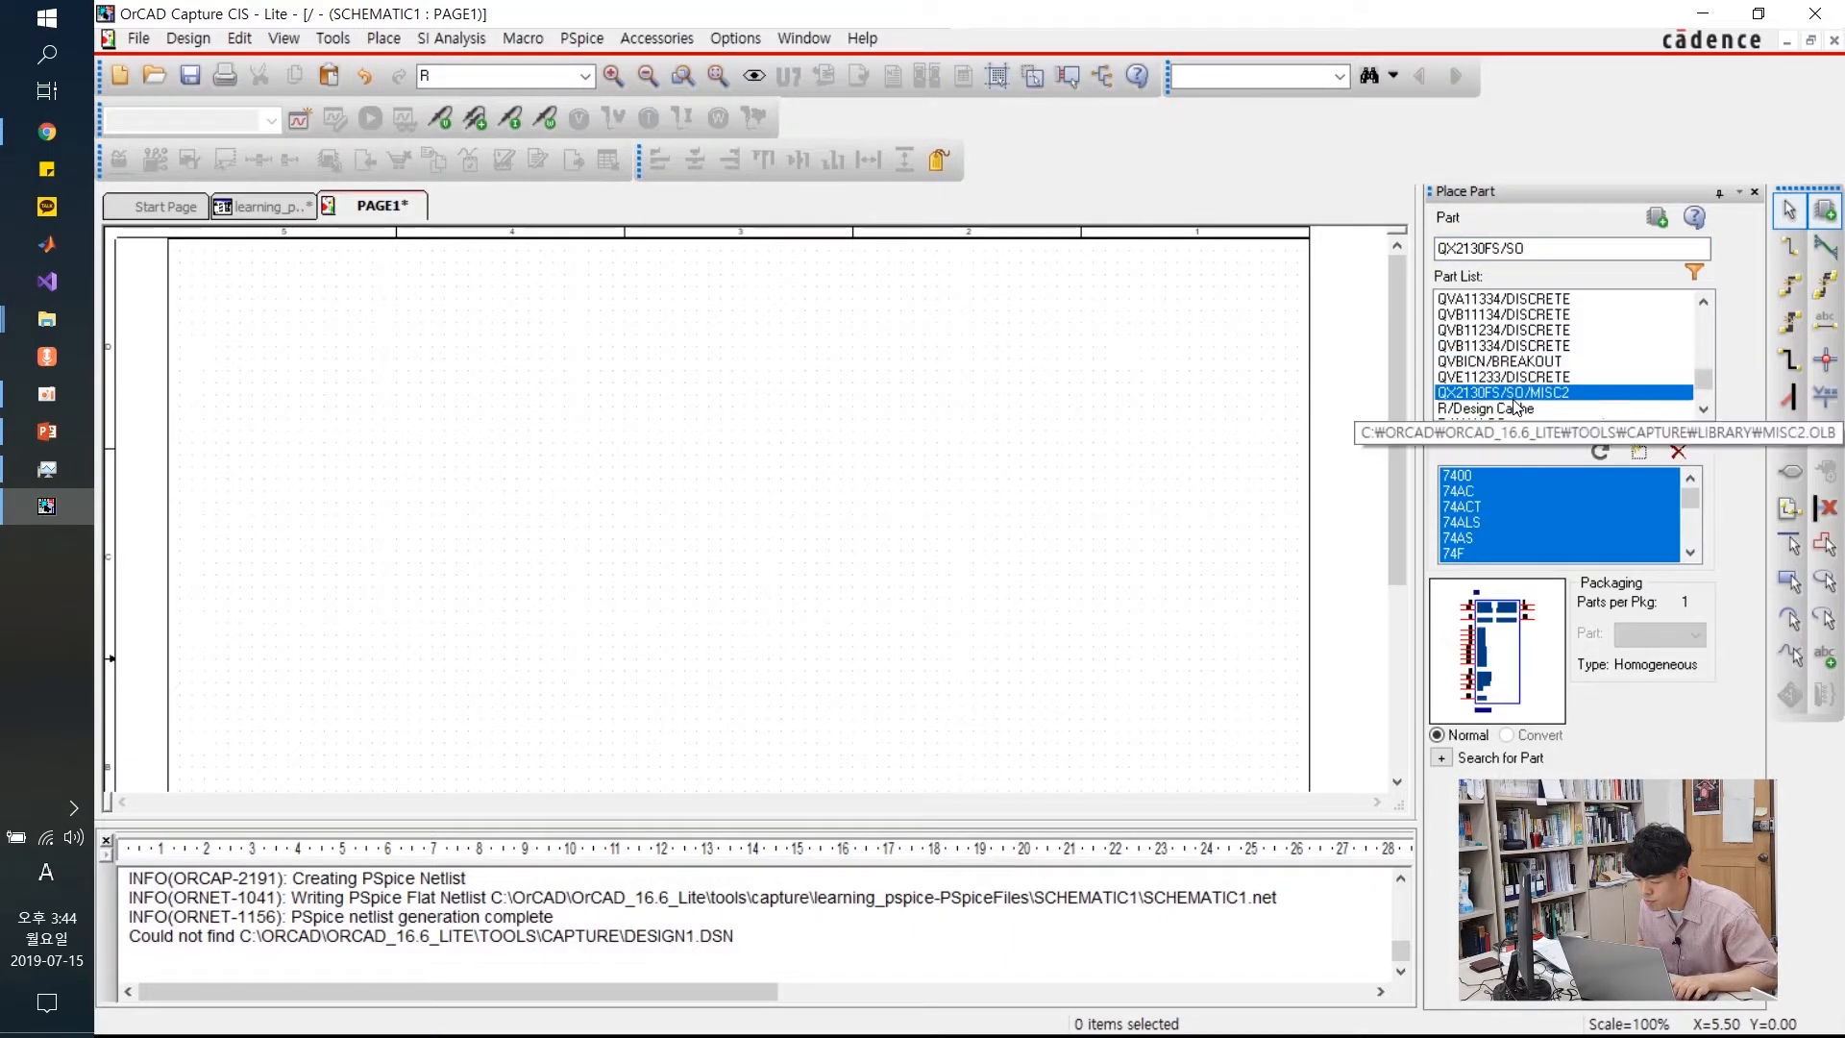
scroll(1504, 379, "down", 2)
left_click(1496, 316)
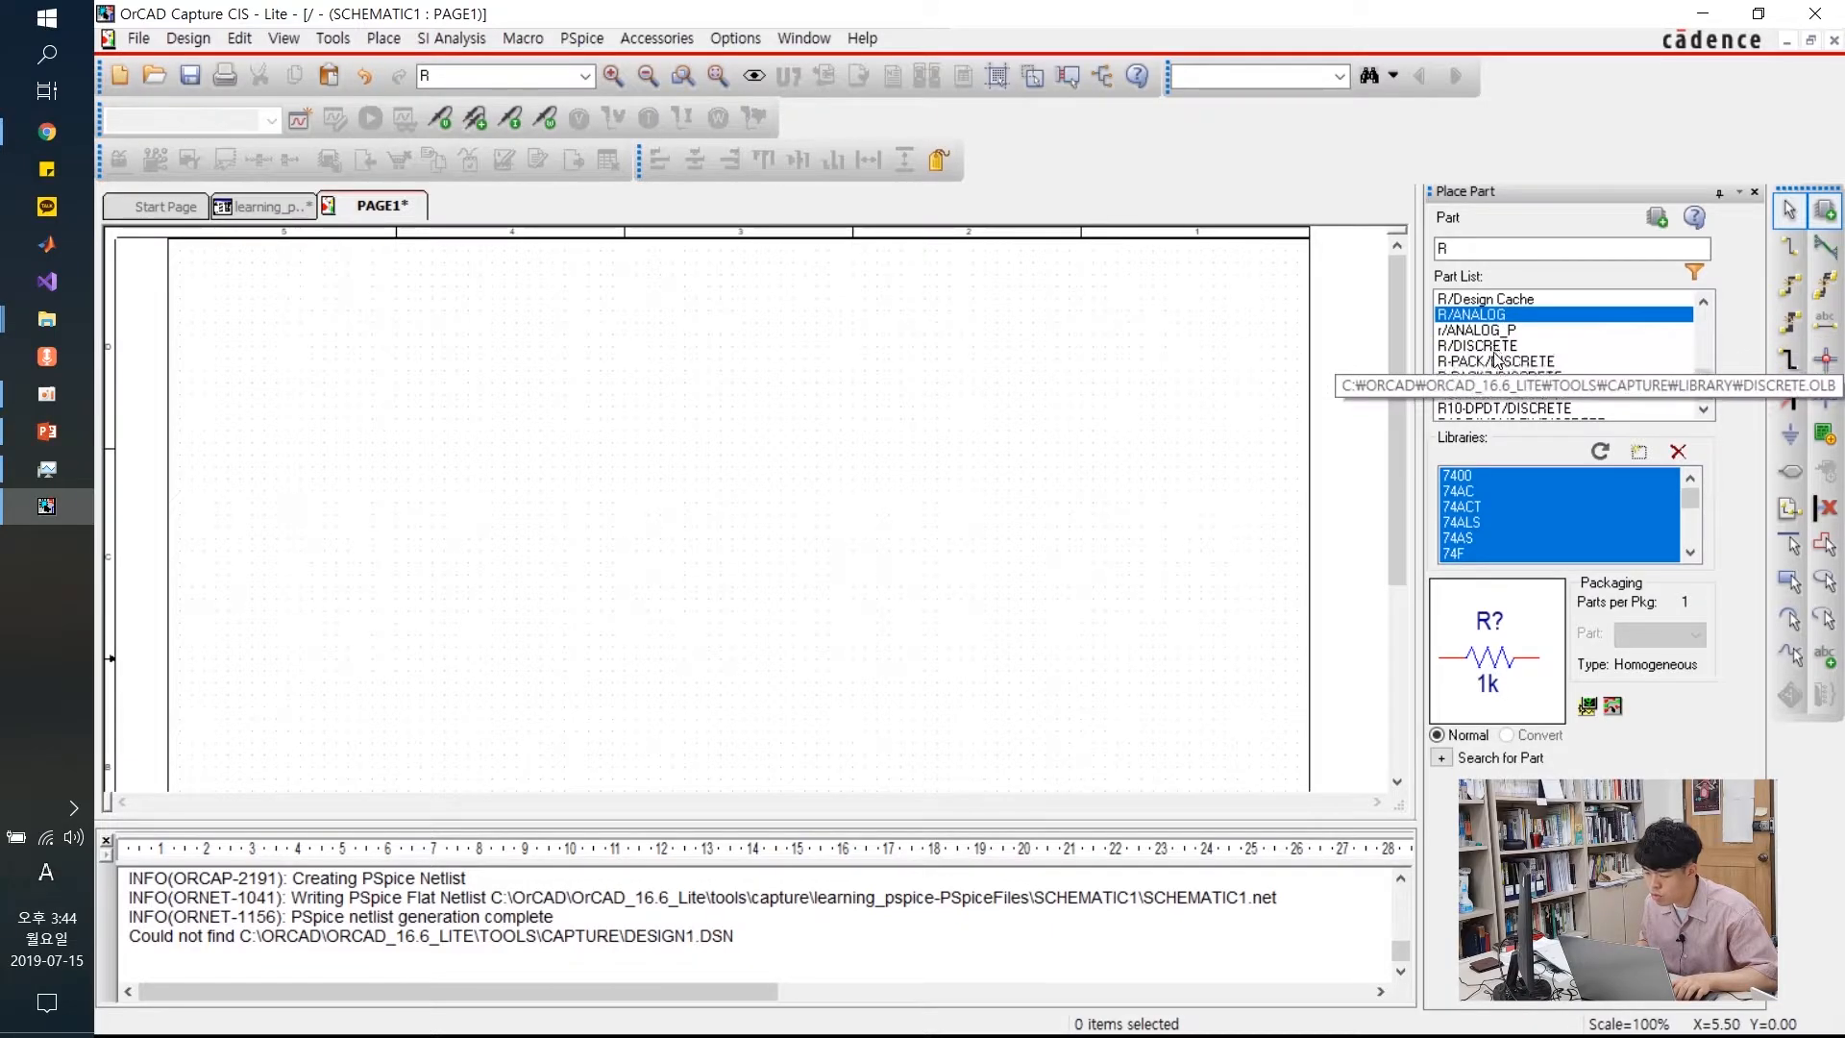
left_click(1501, 330)
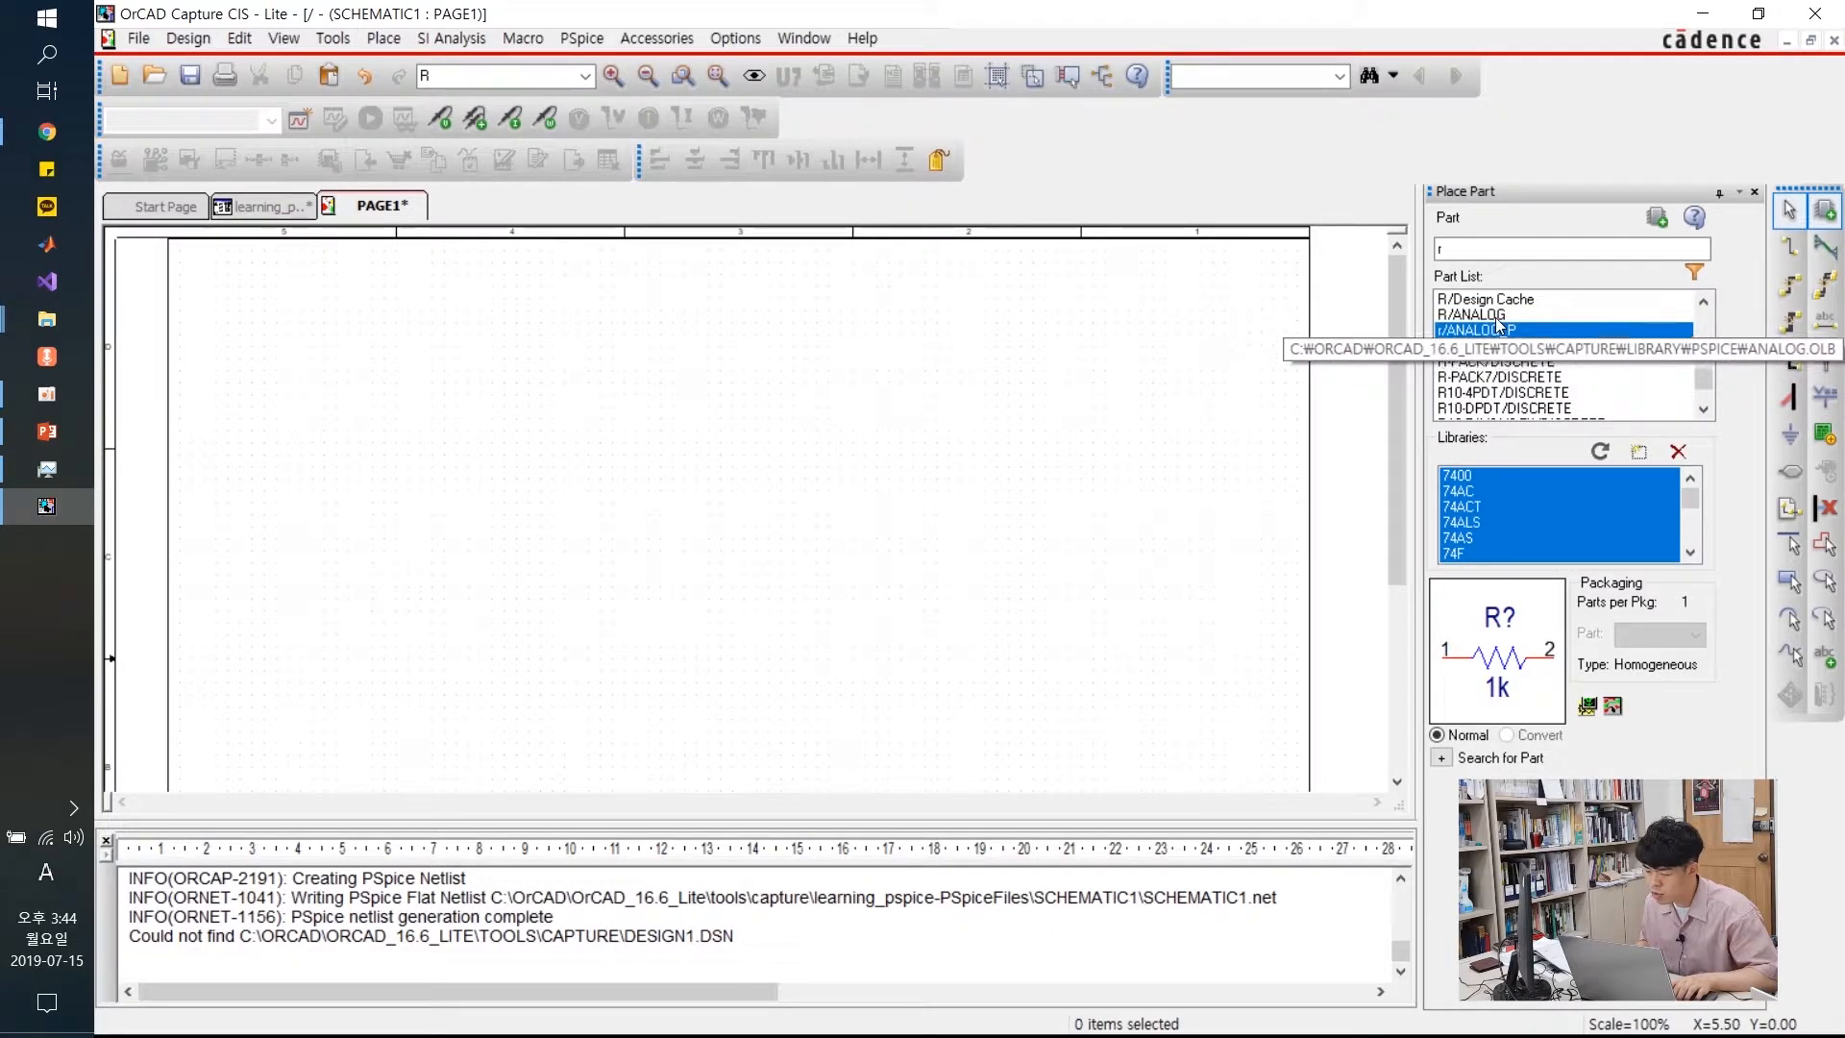
left_click(1461, 321)
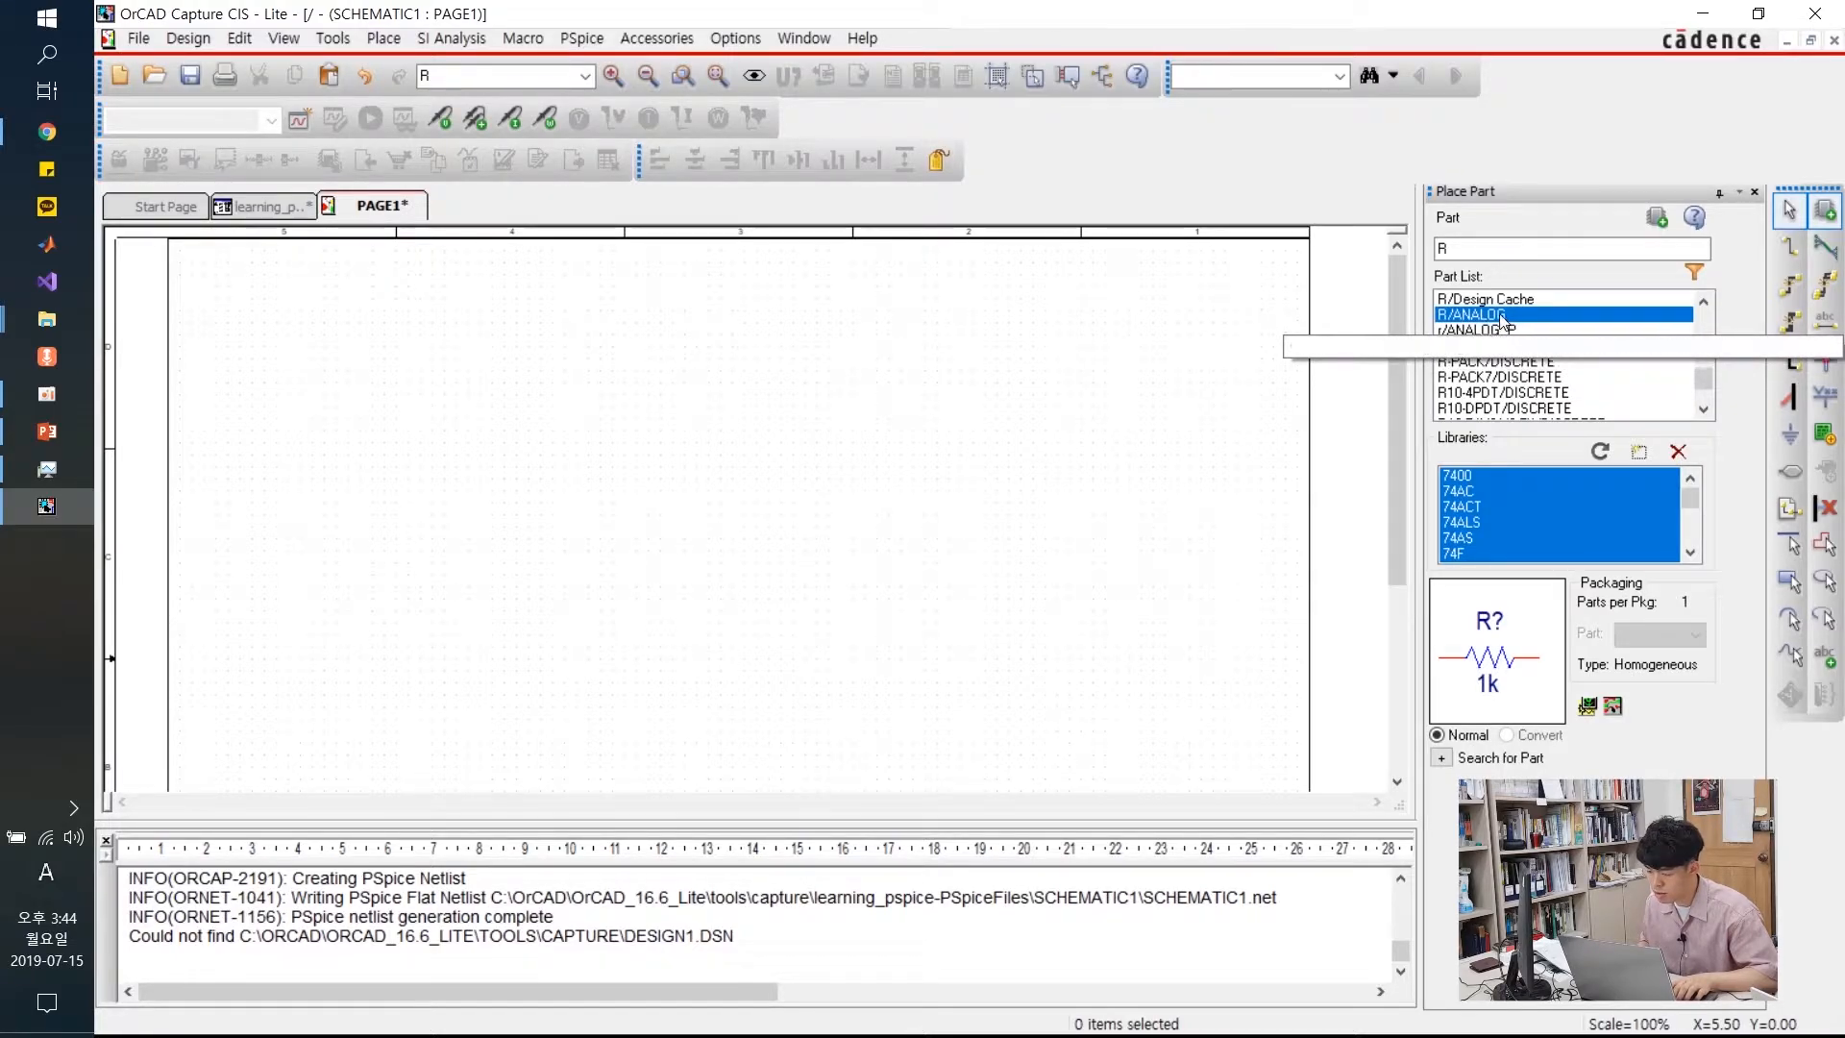
Drop the ANALOG R resistor onto the page as R1 and move it slightly higher
left_click_drag(1496, 319, 749, 516)
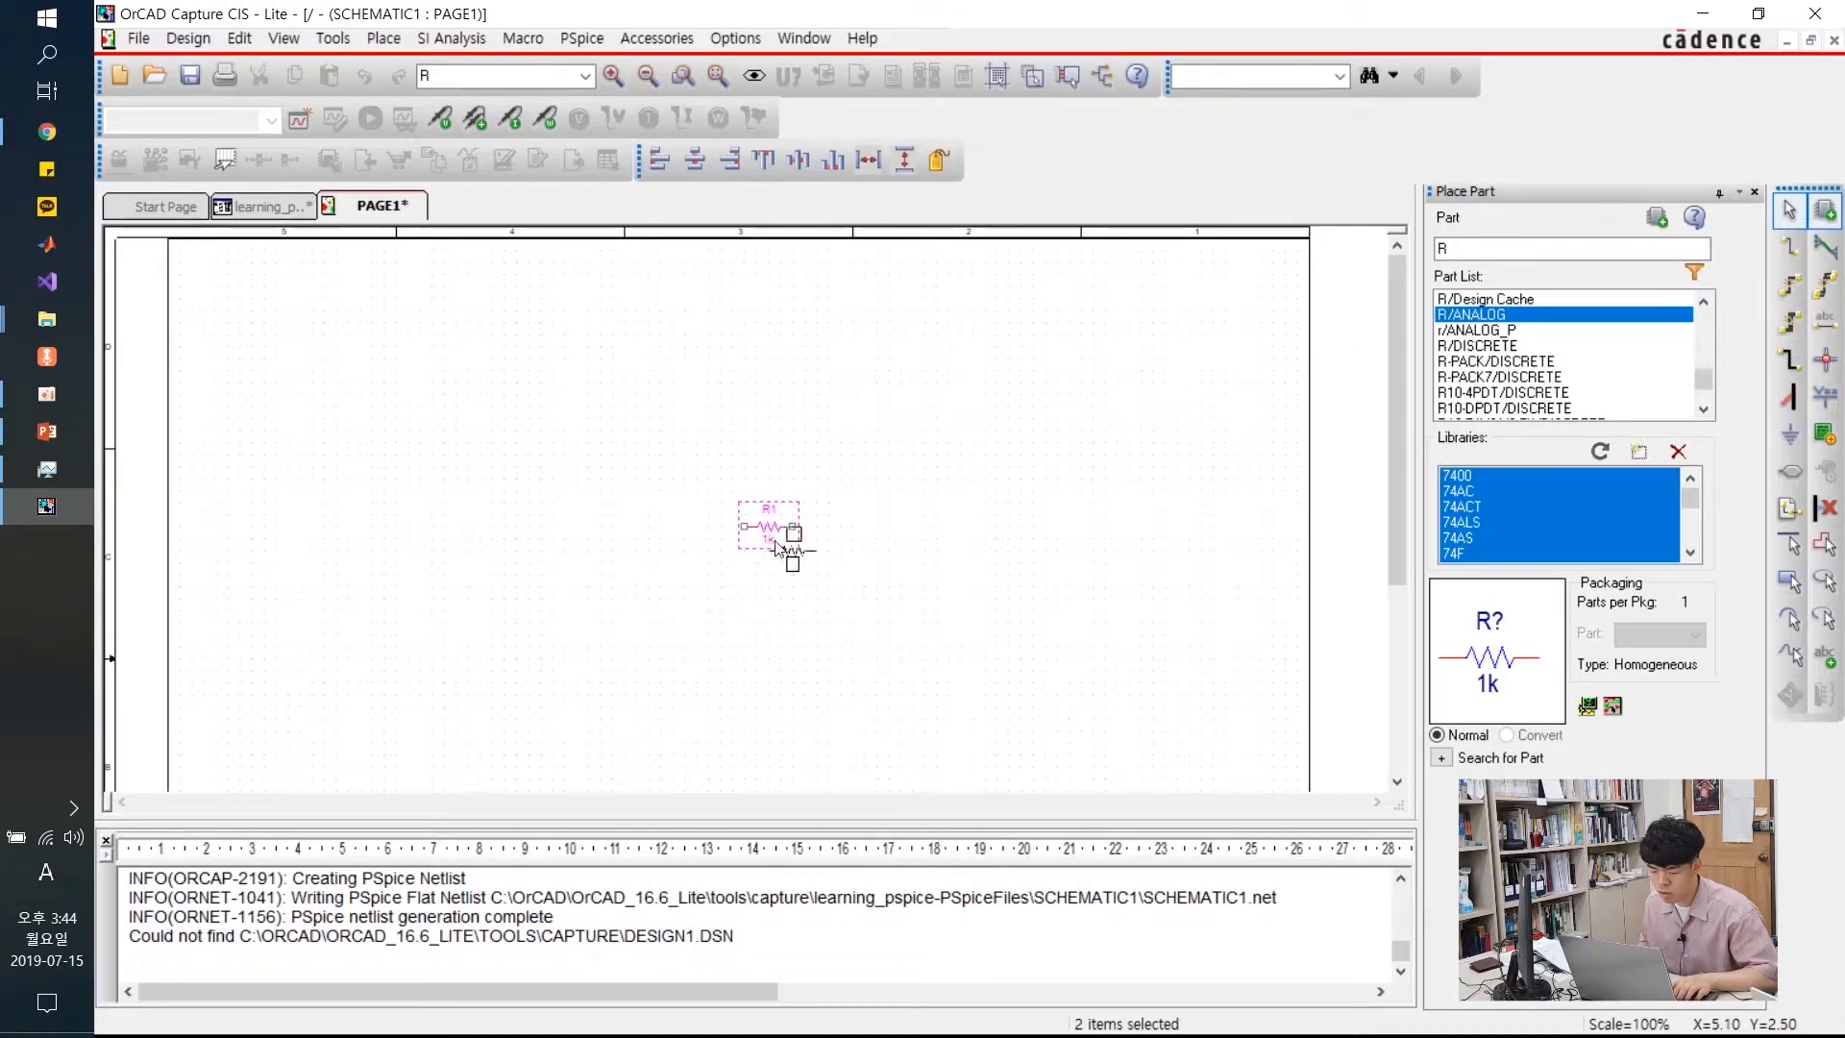
key("Escape")
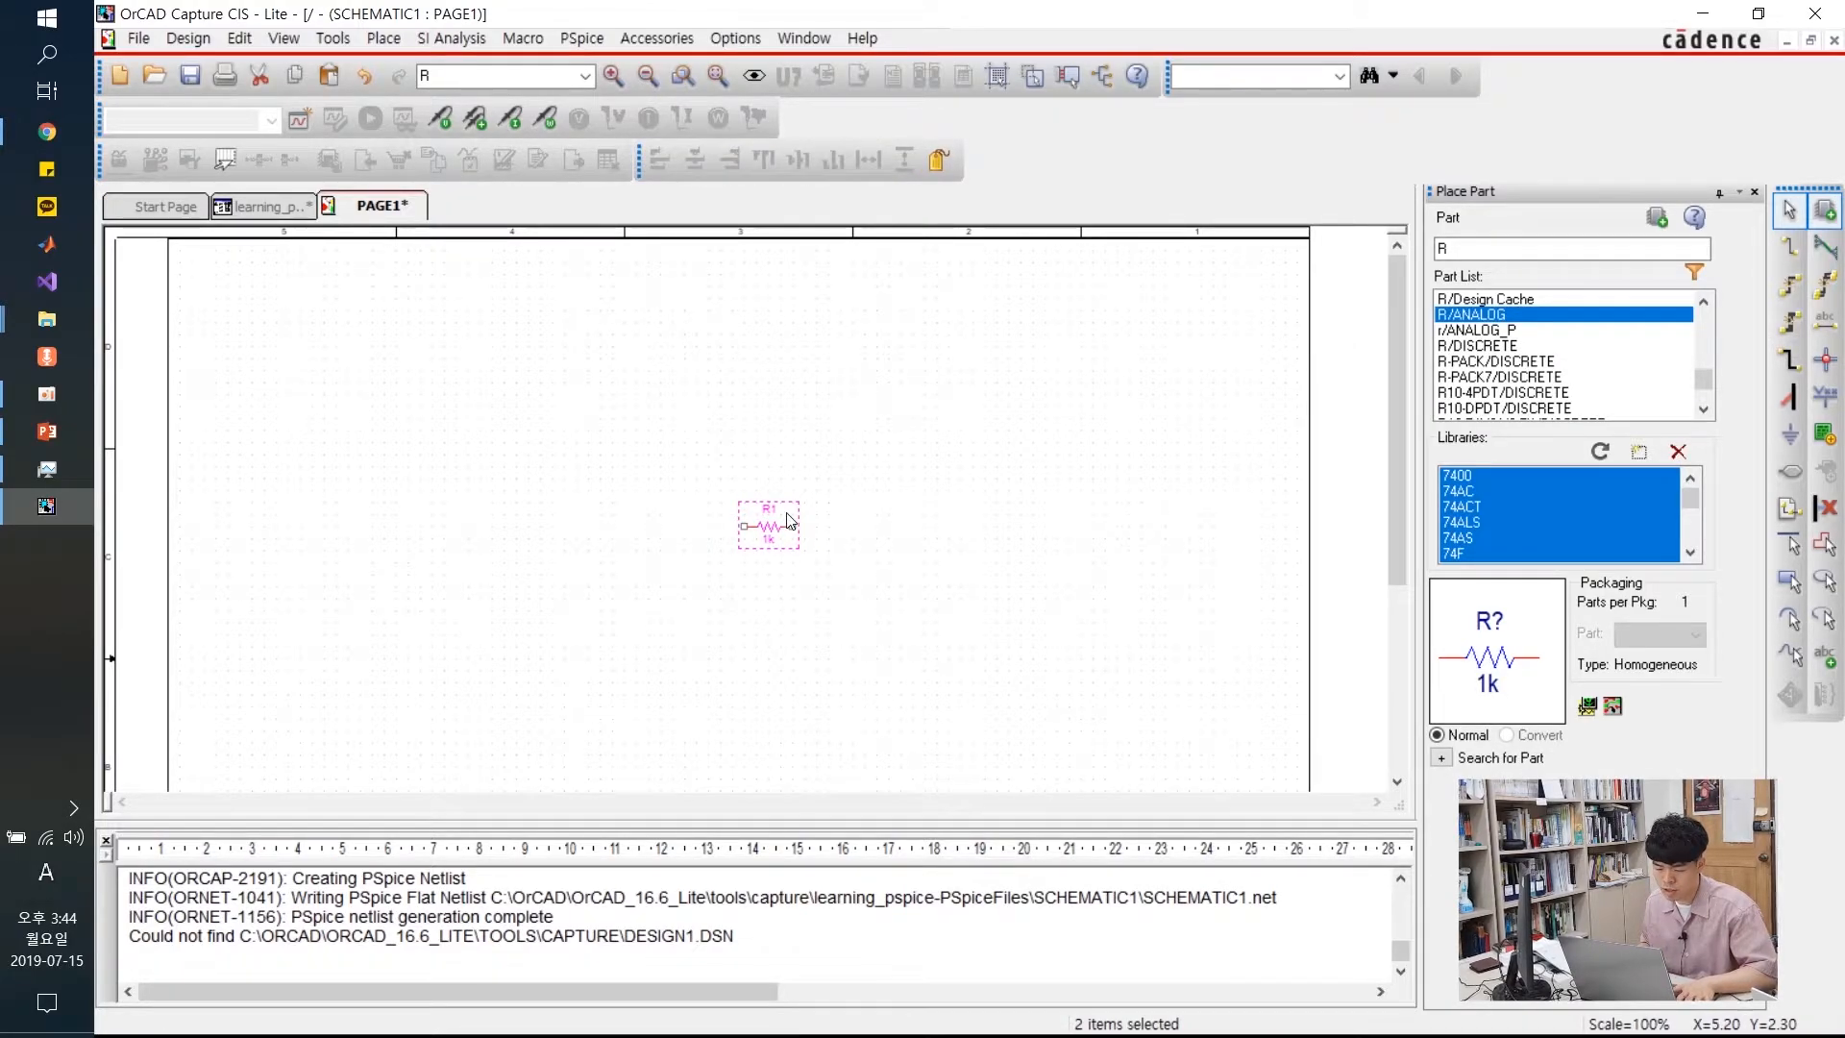
scroll(792, 519, "up", 1, "ctrl")
left_click(852, 471)
left_click_drag(584, 437, 852, 631)
left_click(683, 534)
left_click_drag(584, 415, 849, 626)
left_click(748, 533)
left_click_drag(707, 534, 855, 433)
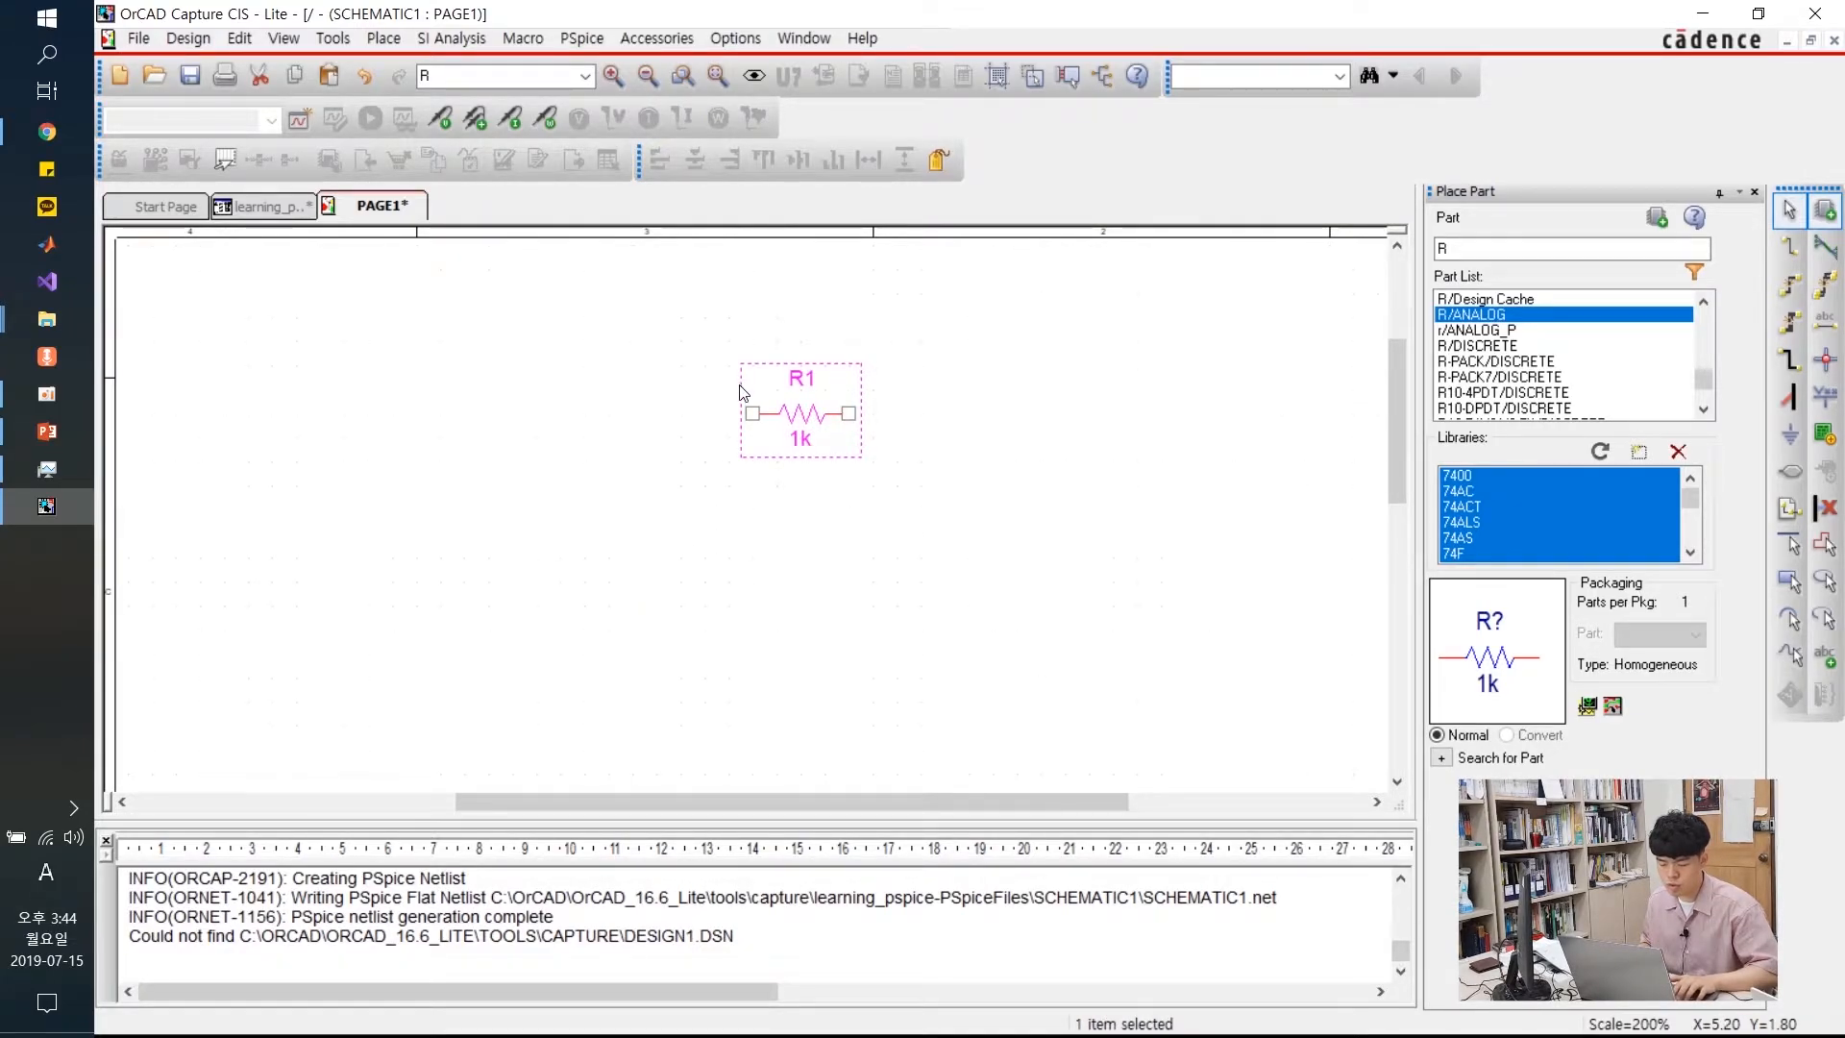
Paste copies of R1 as R2, R3 and R4, then delete them, keeping only R1
key("ctrl+v")
left_click(919, 361)
left_click_drag(654, 292, 1075, 510)
key("ctrl+c")
key("ctrl+v")
left_click(749, 500)
left_click(1063, 481)
left_click_drag(584, 271, 1115, 624)
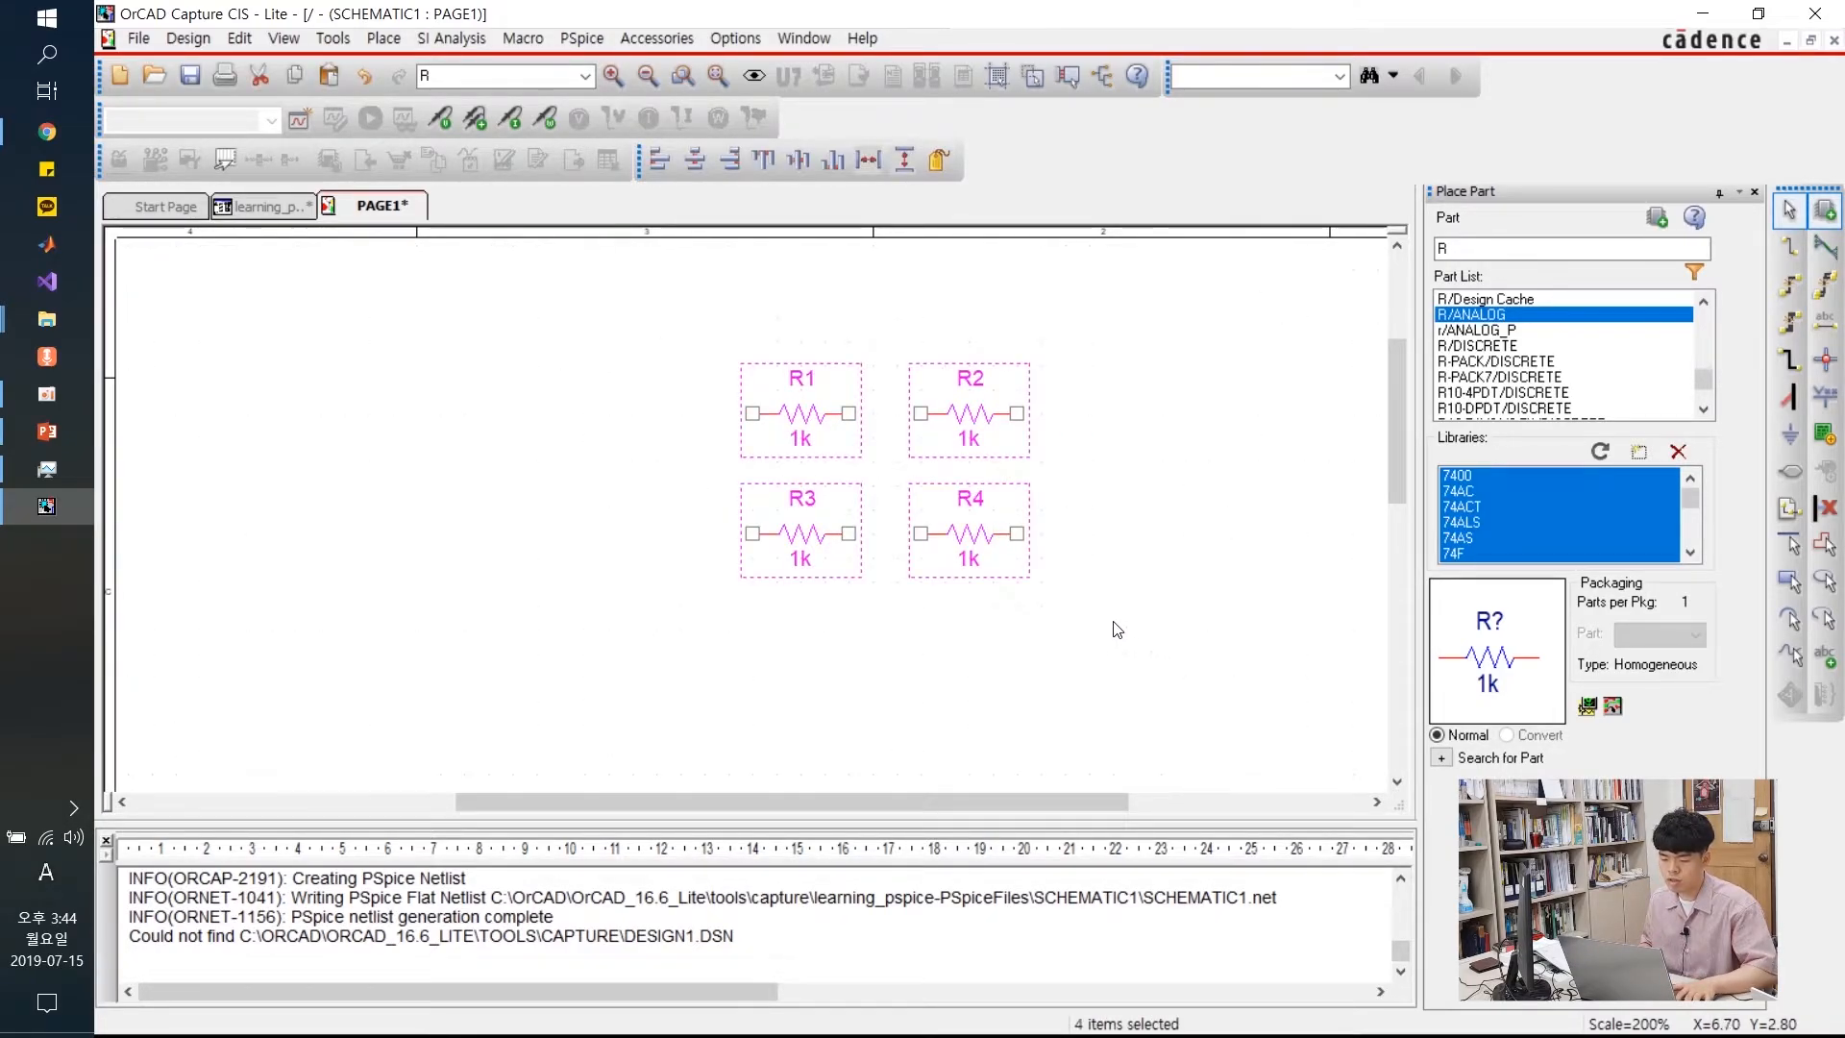
left_click_drag(1181, 305, 939, 589)
key("Delete")
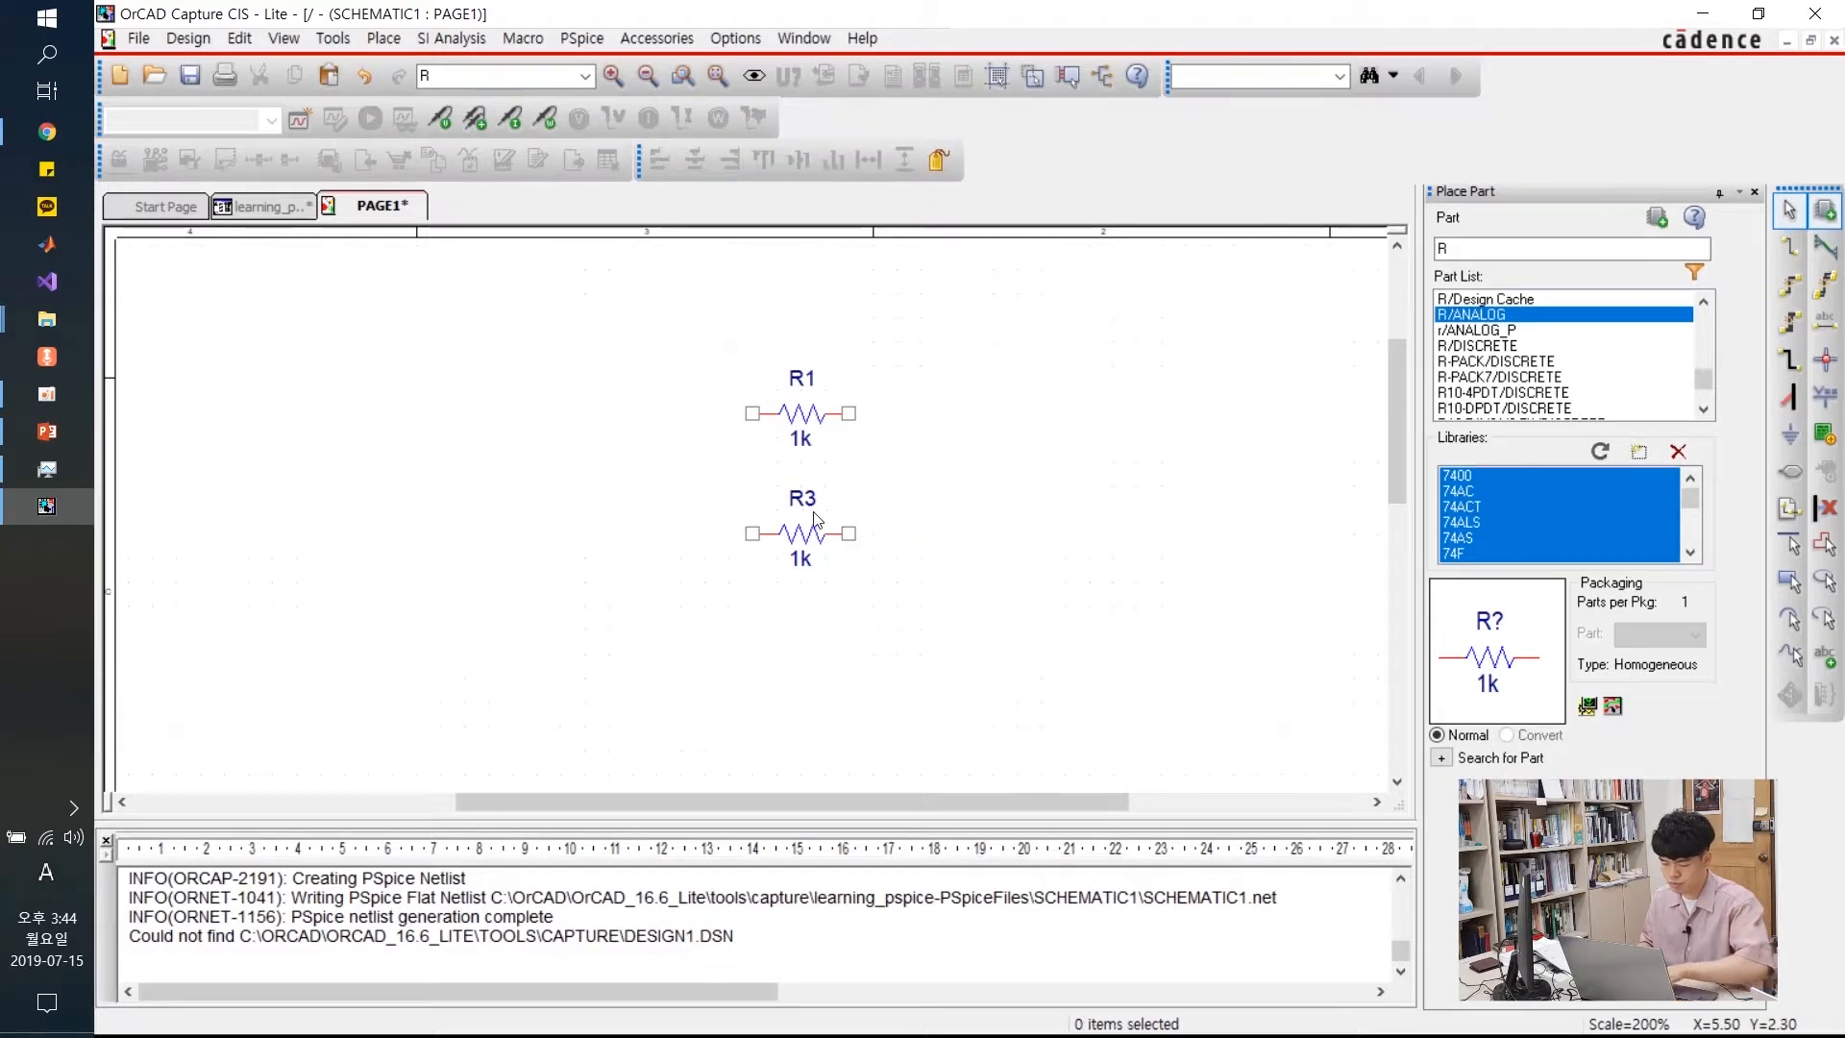
left_click(810, 526)
key("Delete")
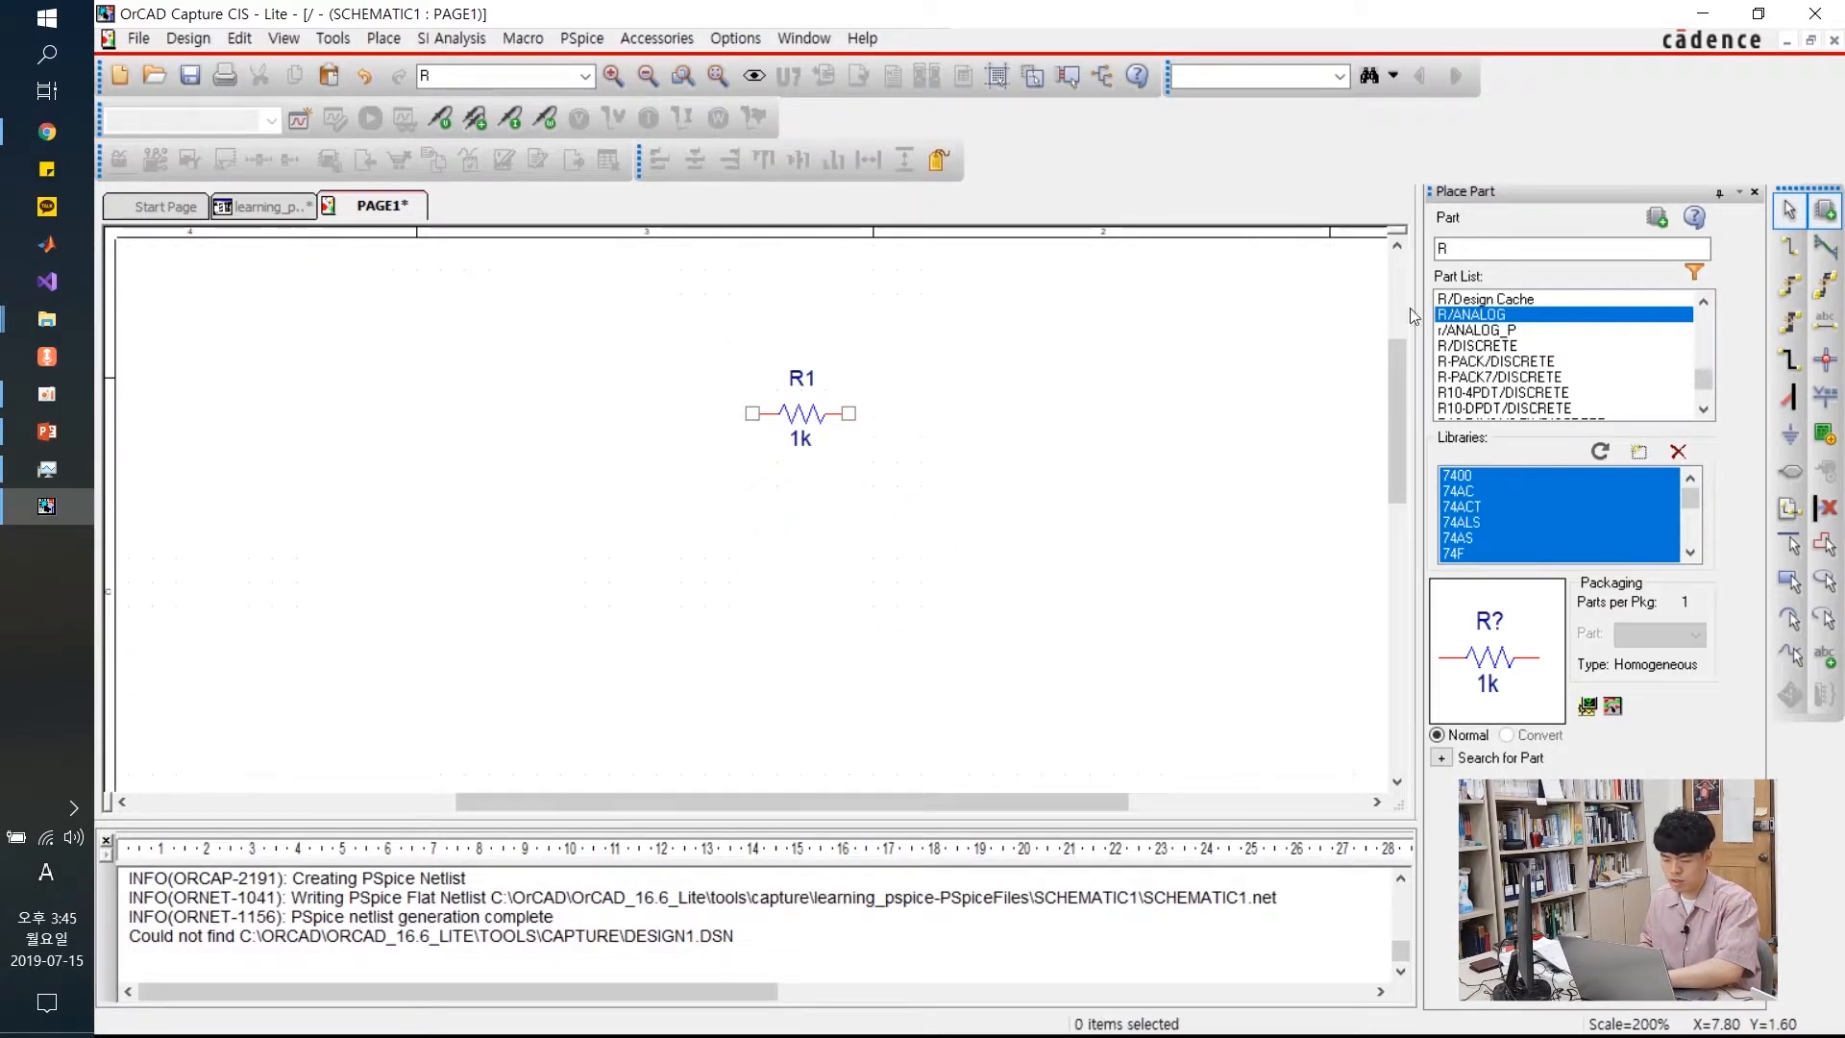
double_click(1482, 248)
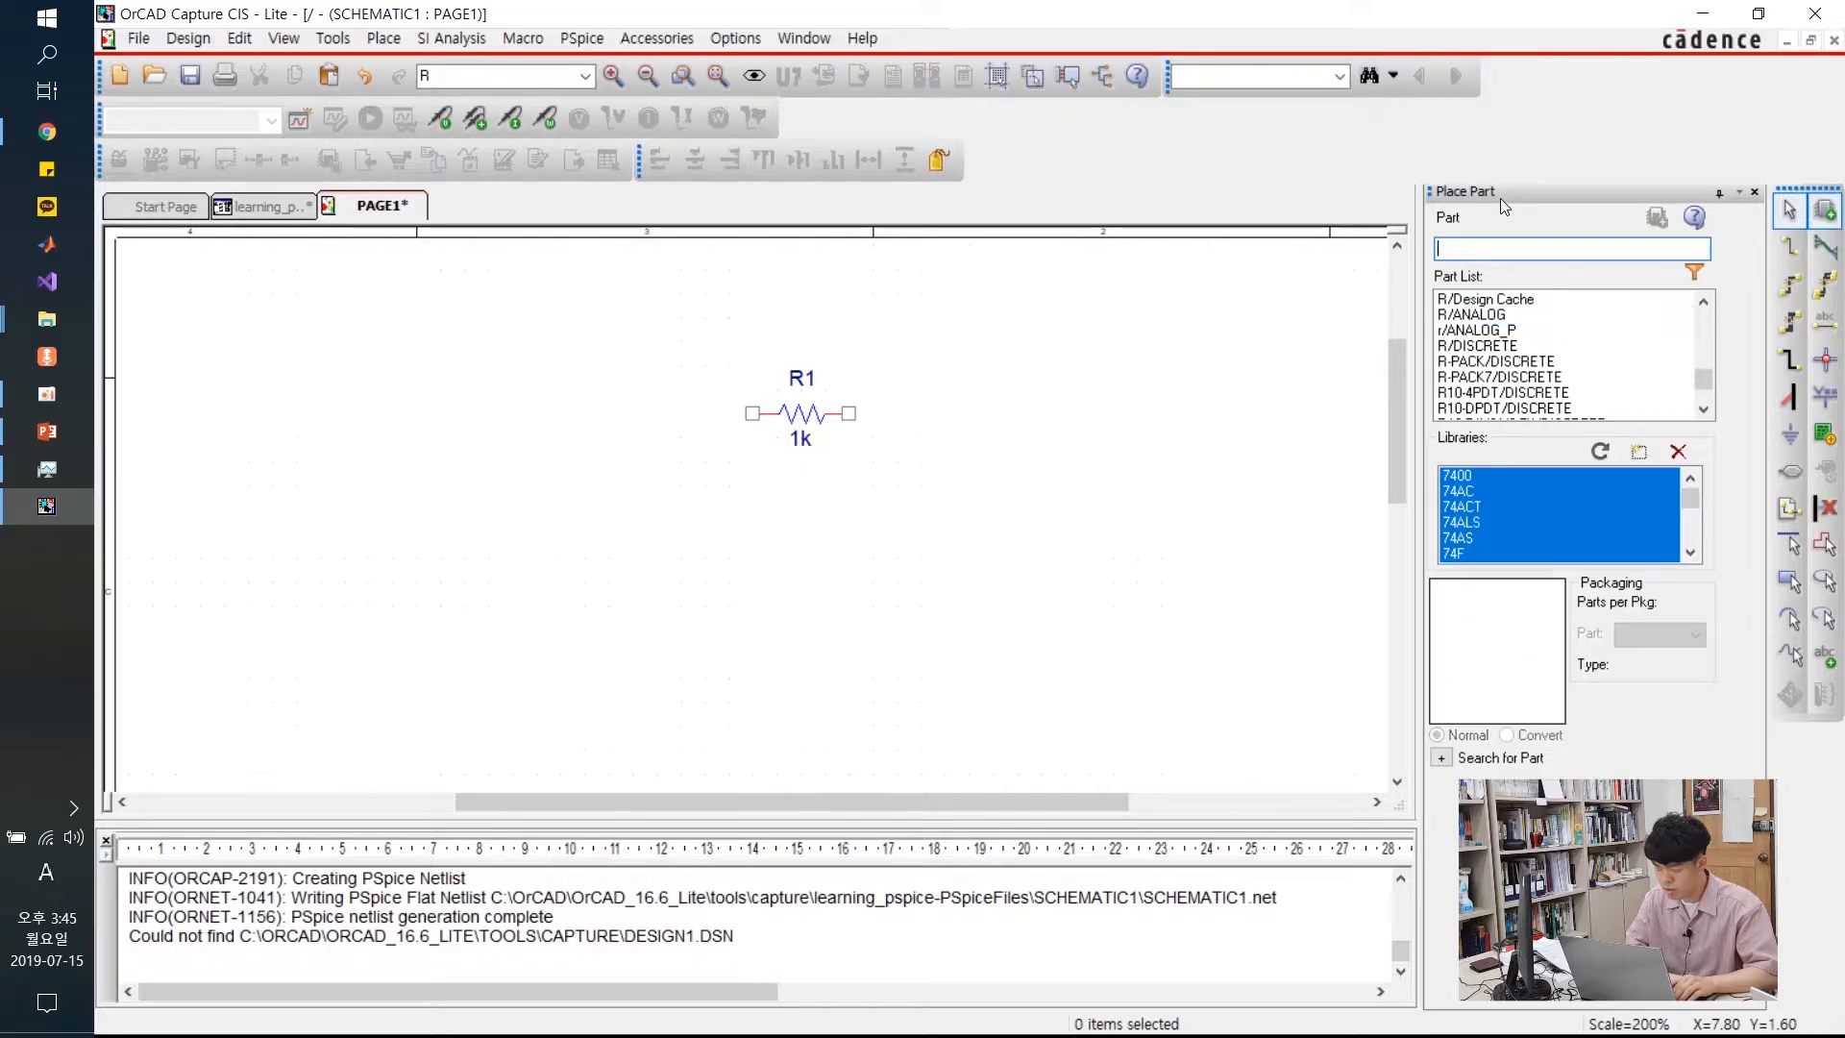
Place a 0Vdc VDC source from the SOURCE library as V1 to the left of R1
type("vdc")
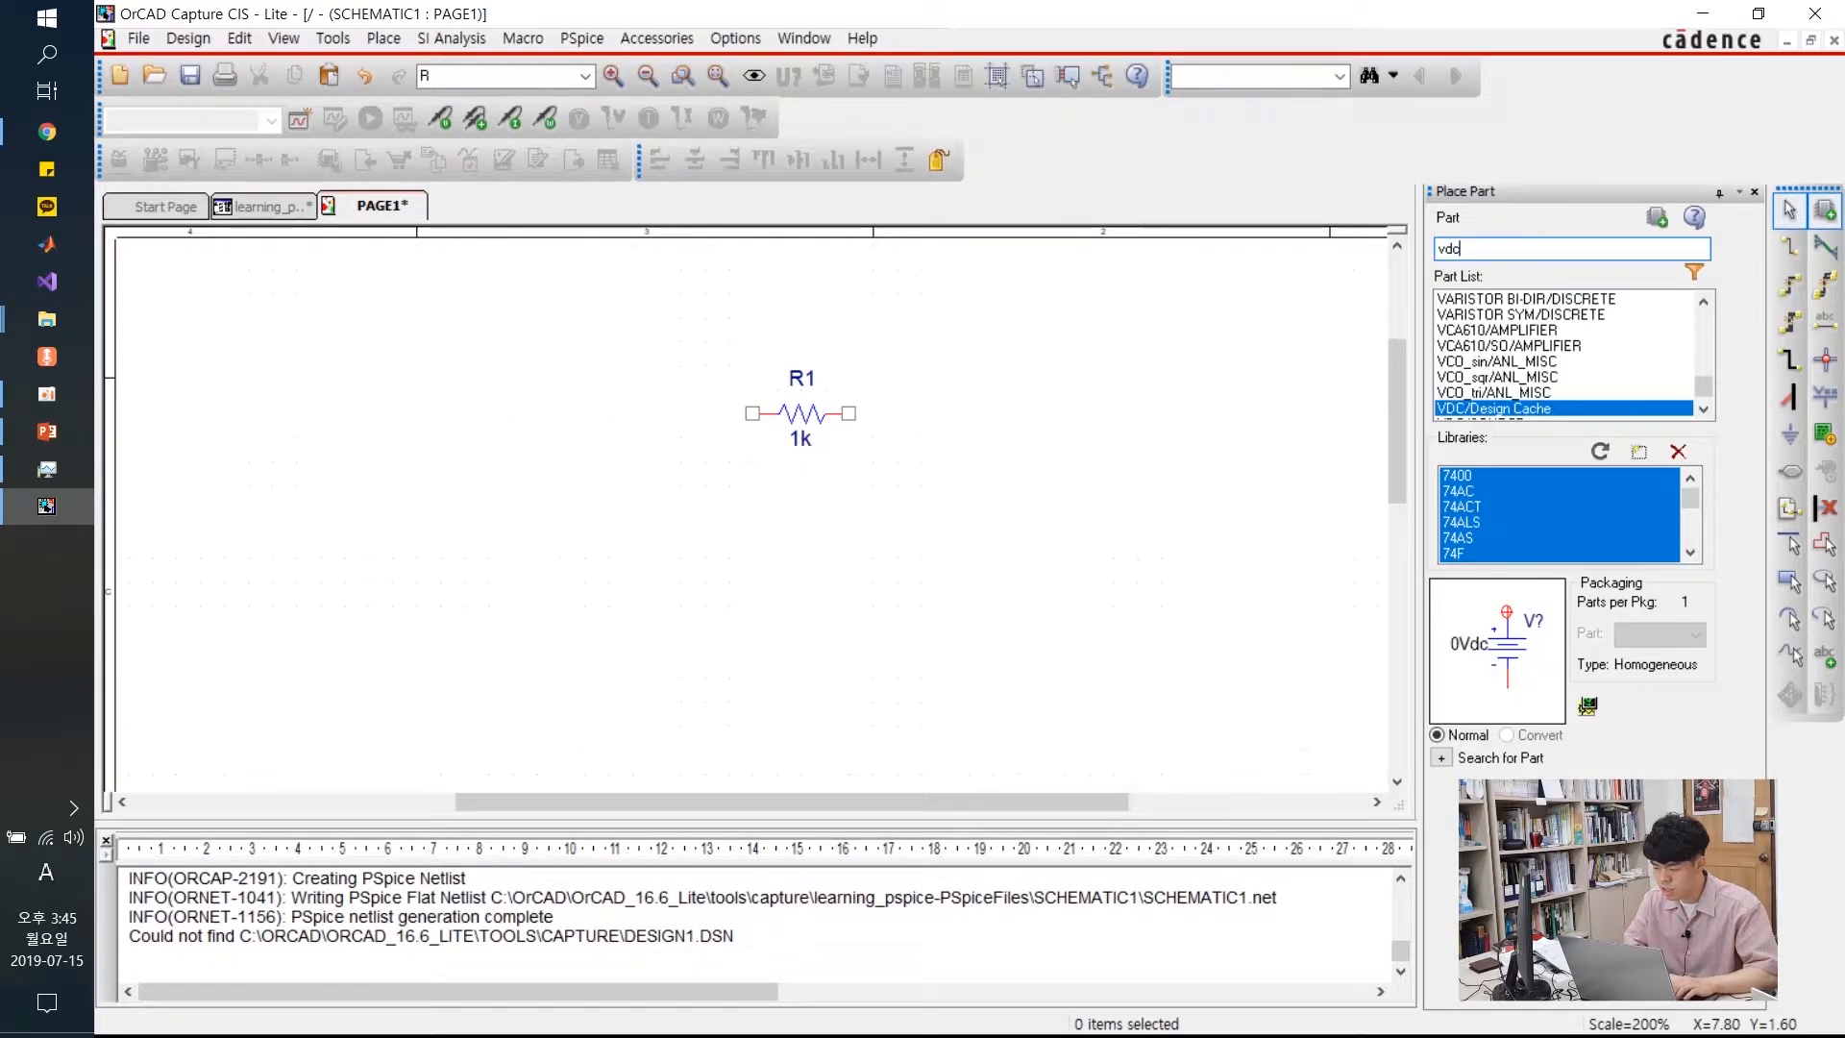
left_click(1528, 381)
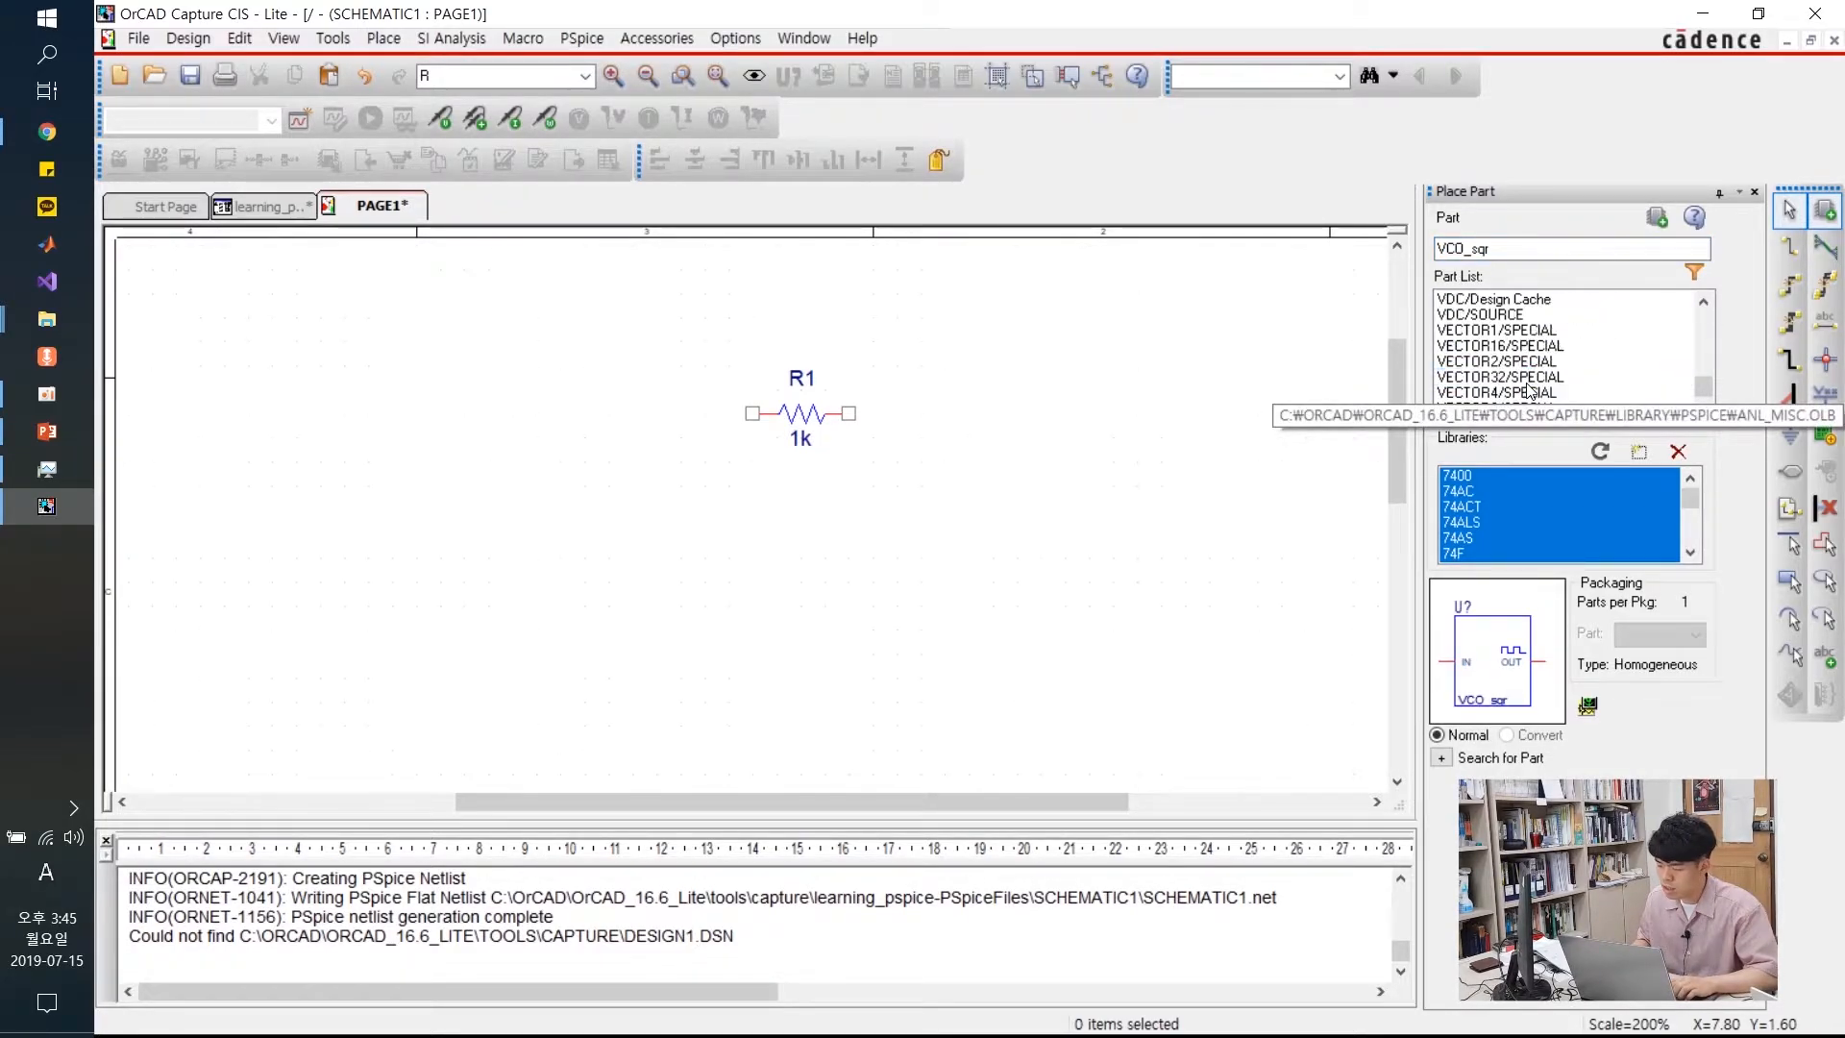
left_click(1489, 323)
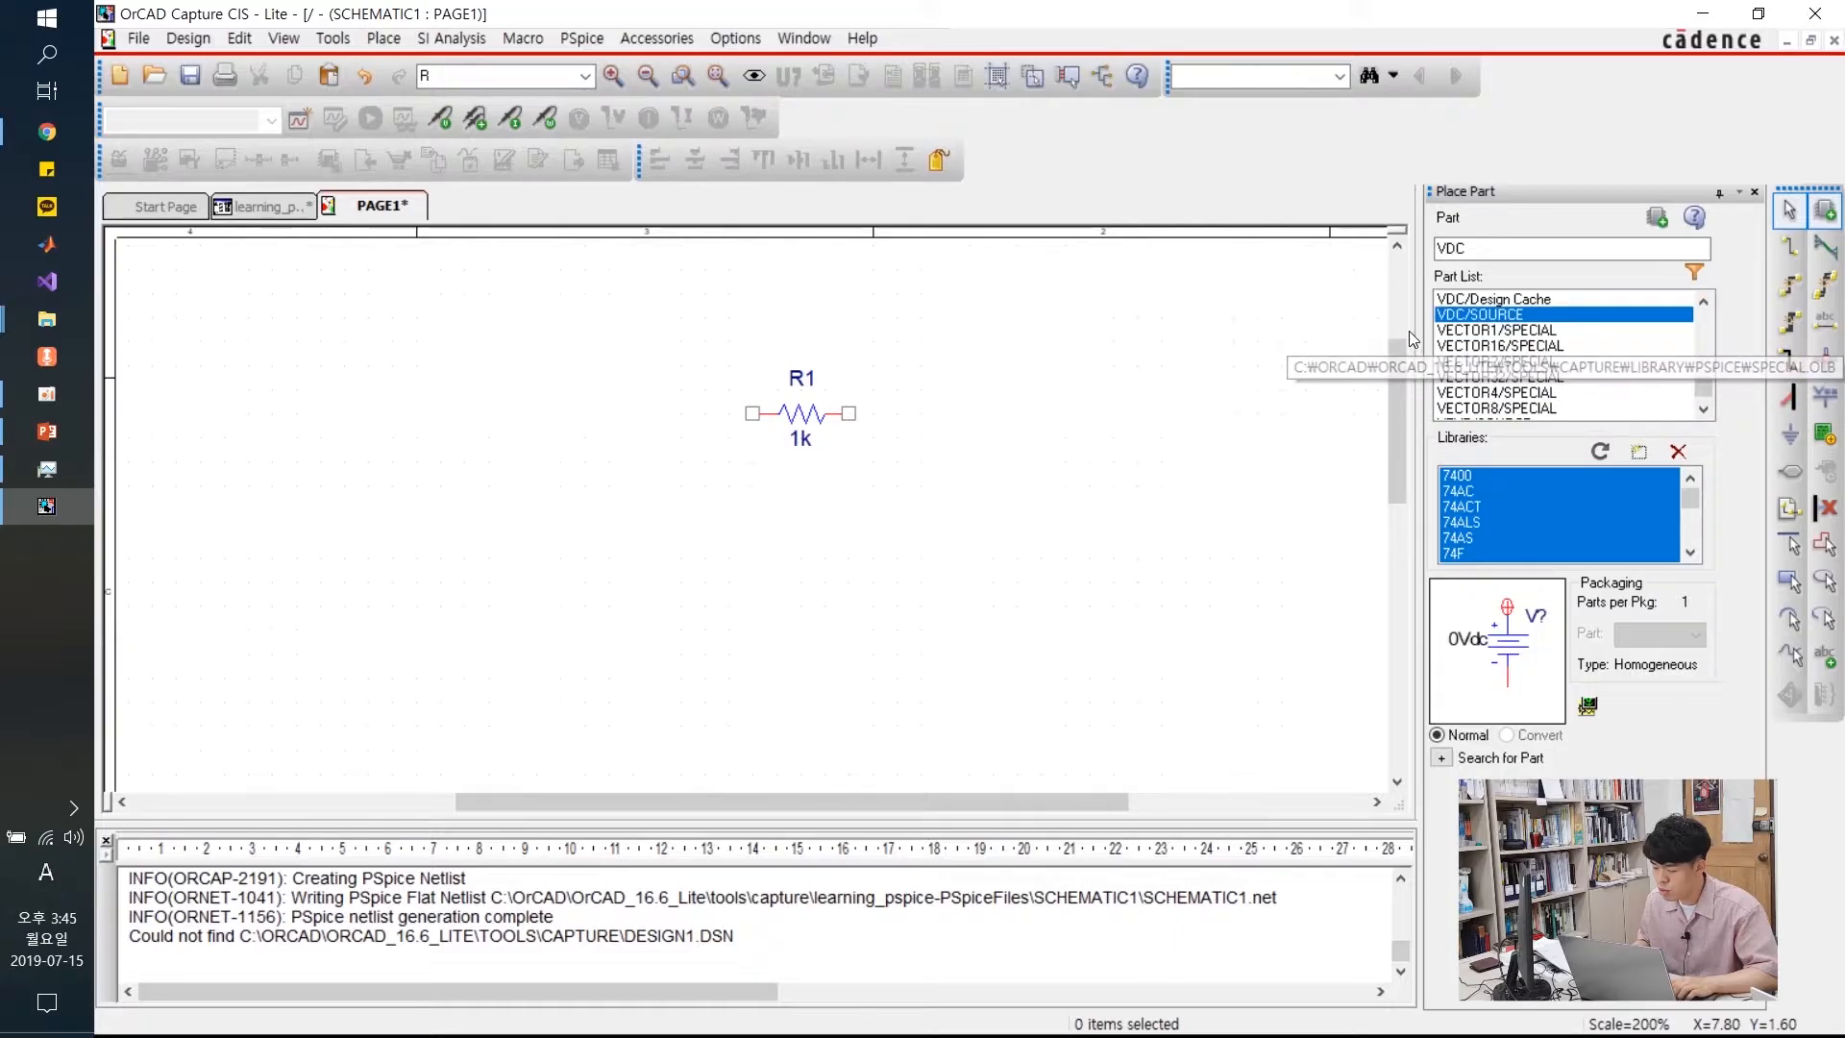
double_click(1492, 323)
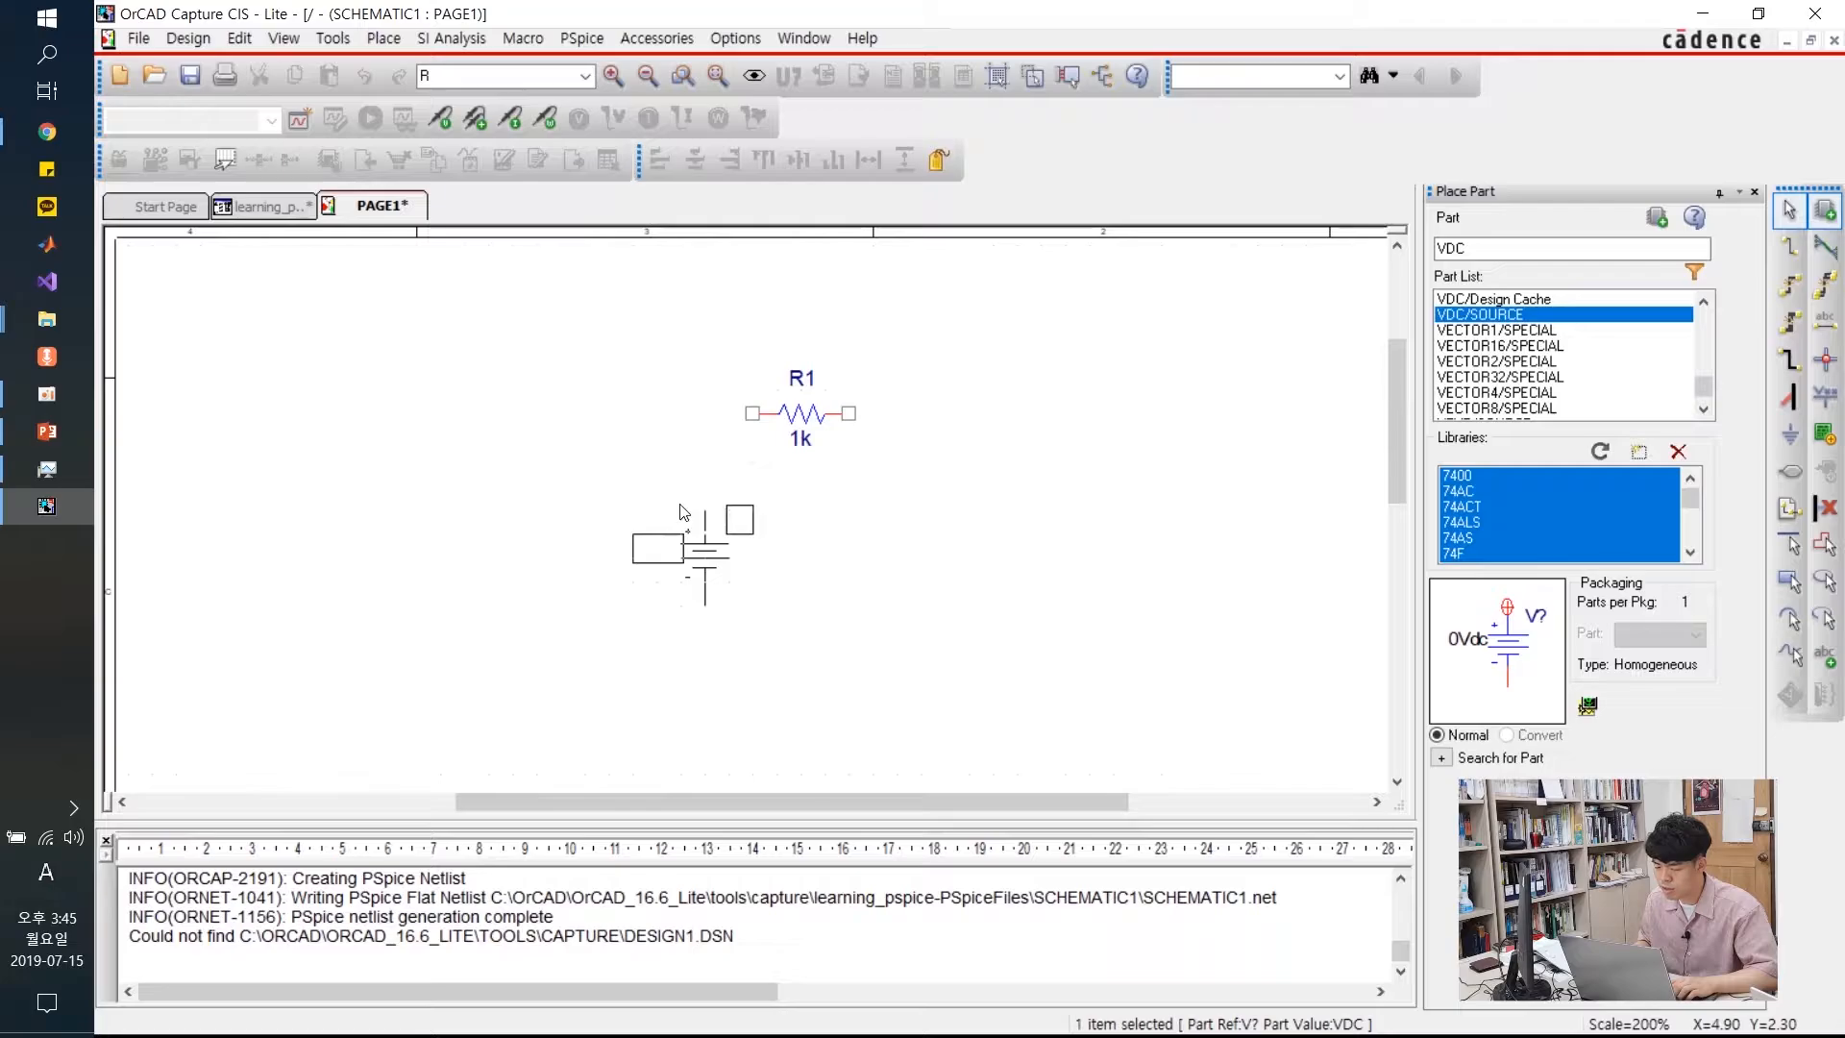
left_click(608, 471)
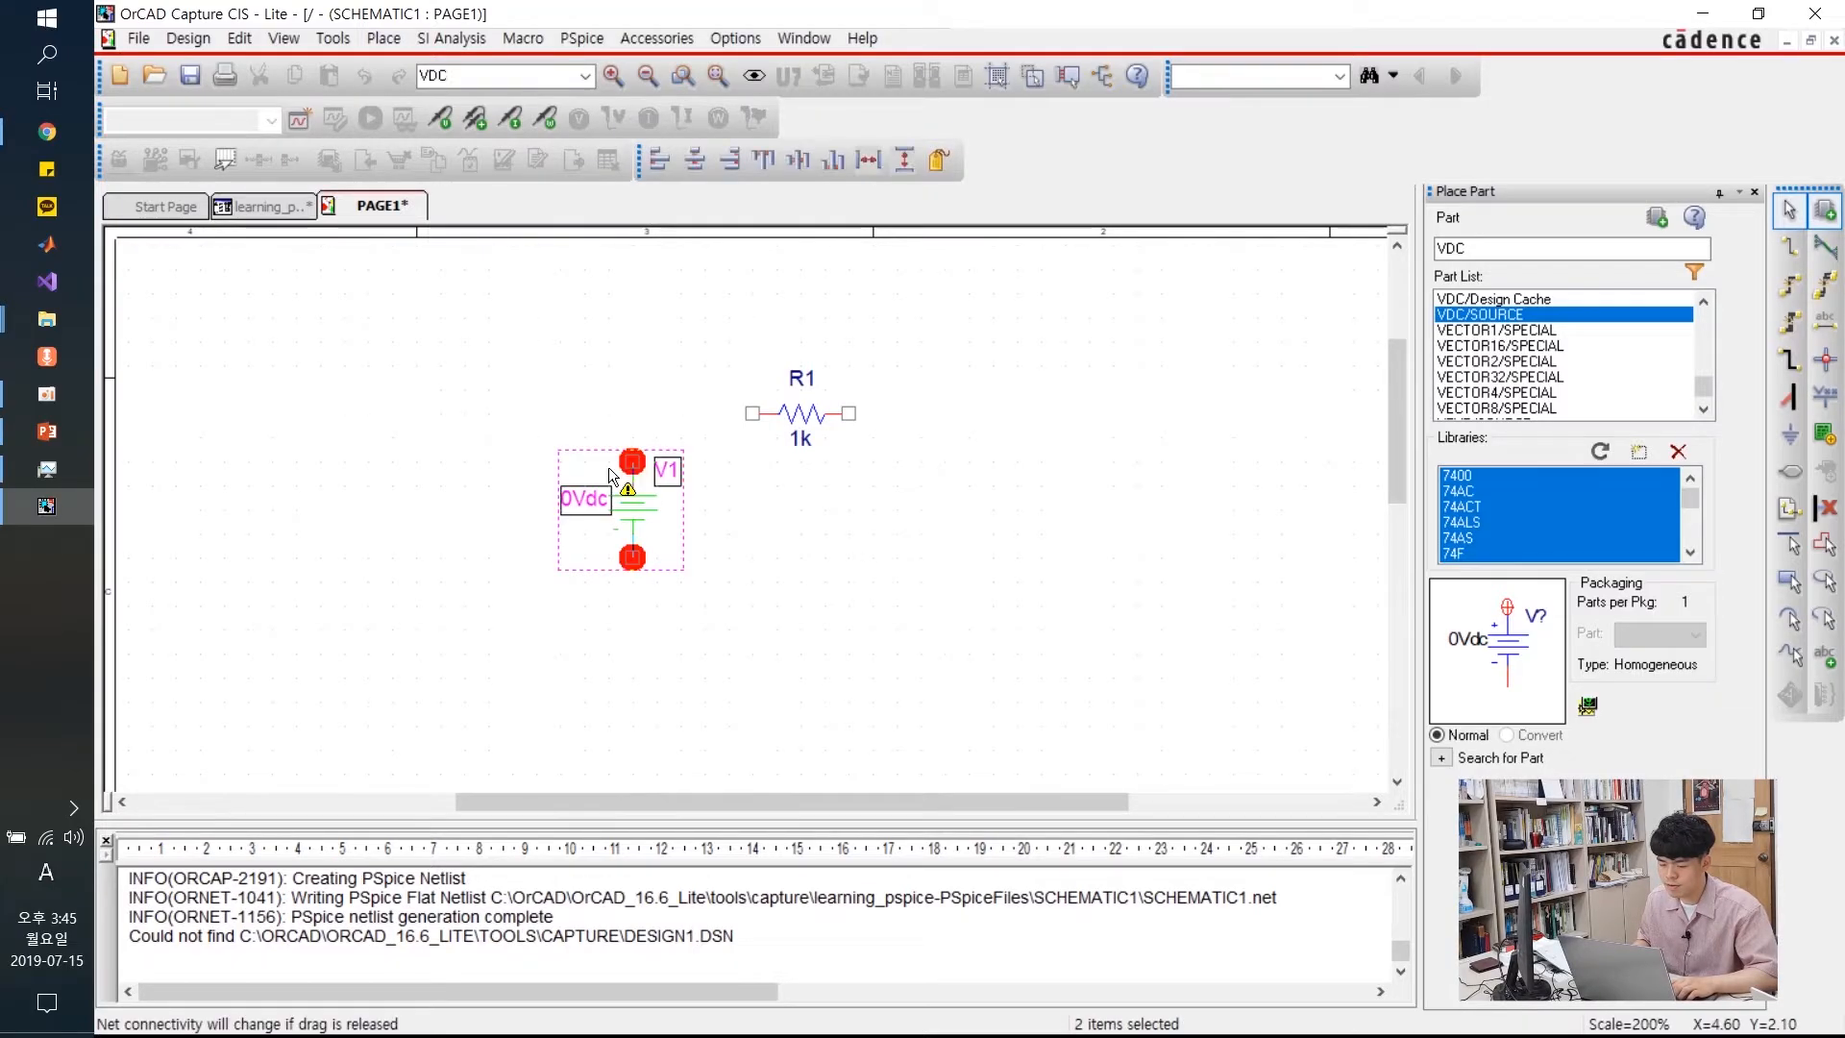
key("Escape")
left_click(698, 496)
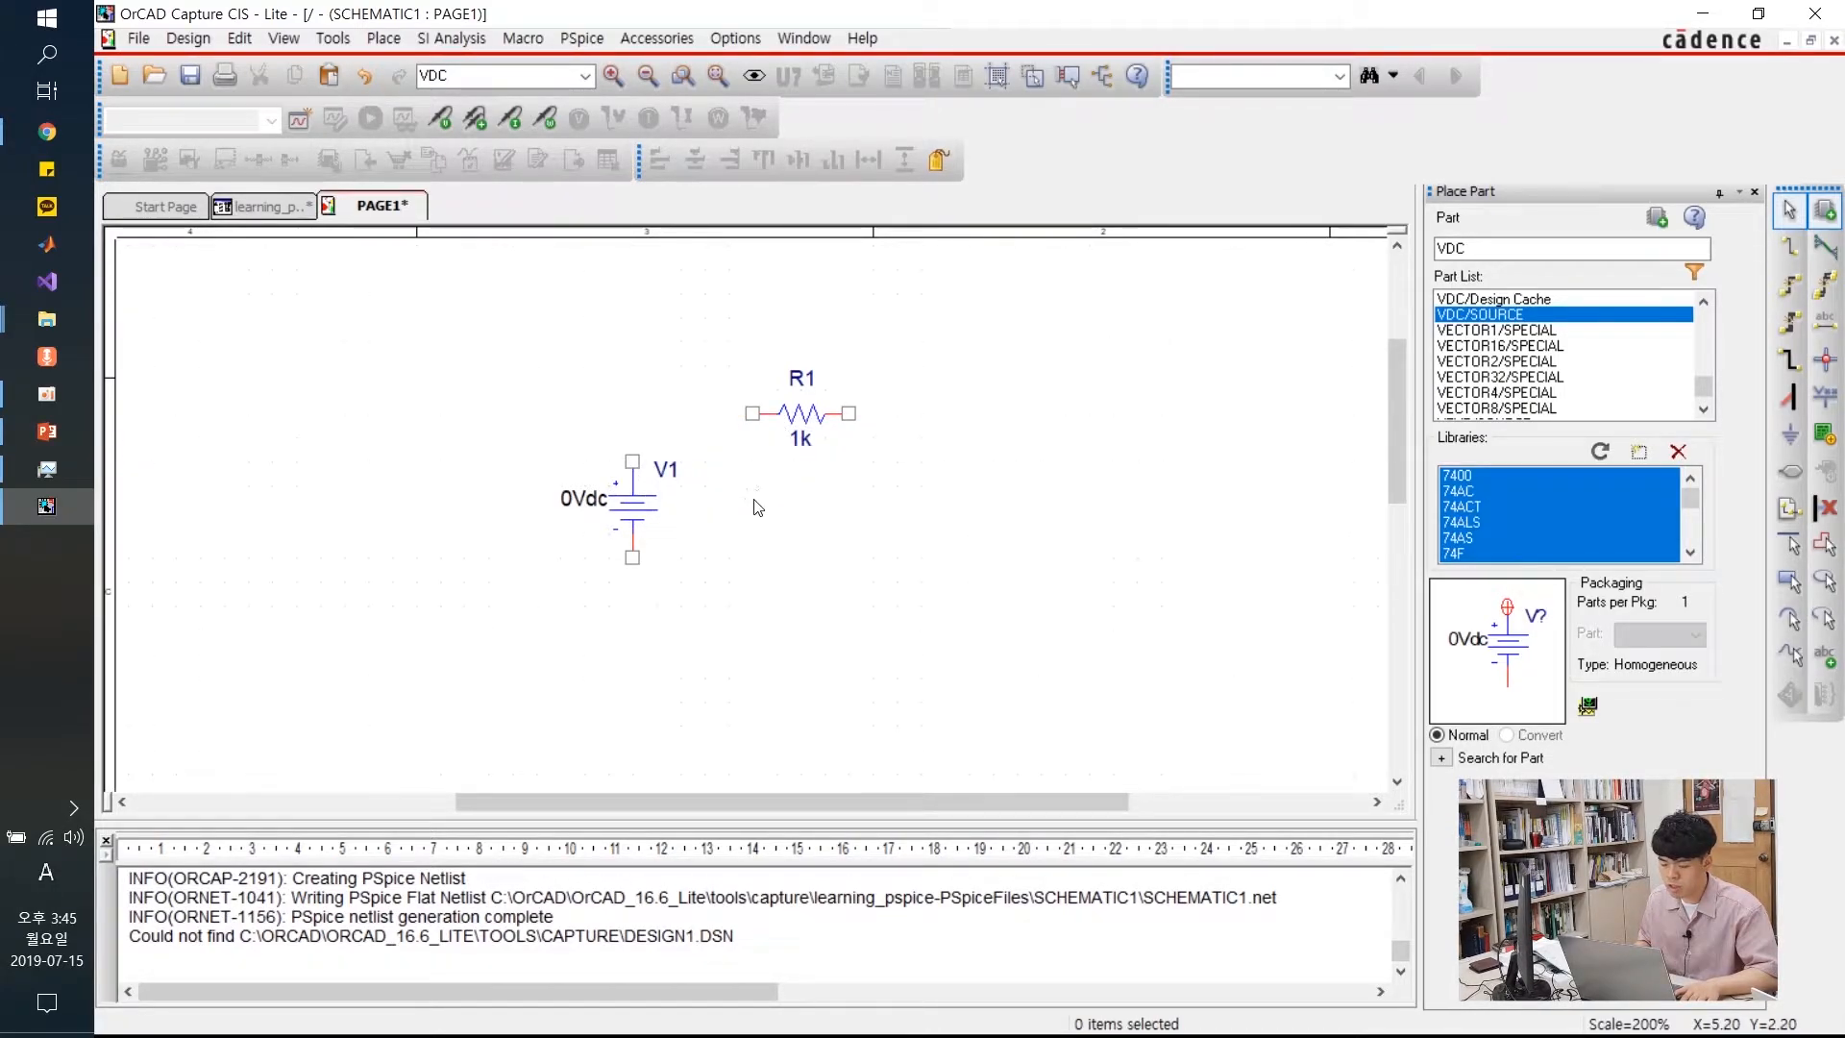
Wire V1's top terminal to R1's left pin, and R1's right pin to V1's bottom terminal
left_click(1790, 248)
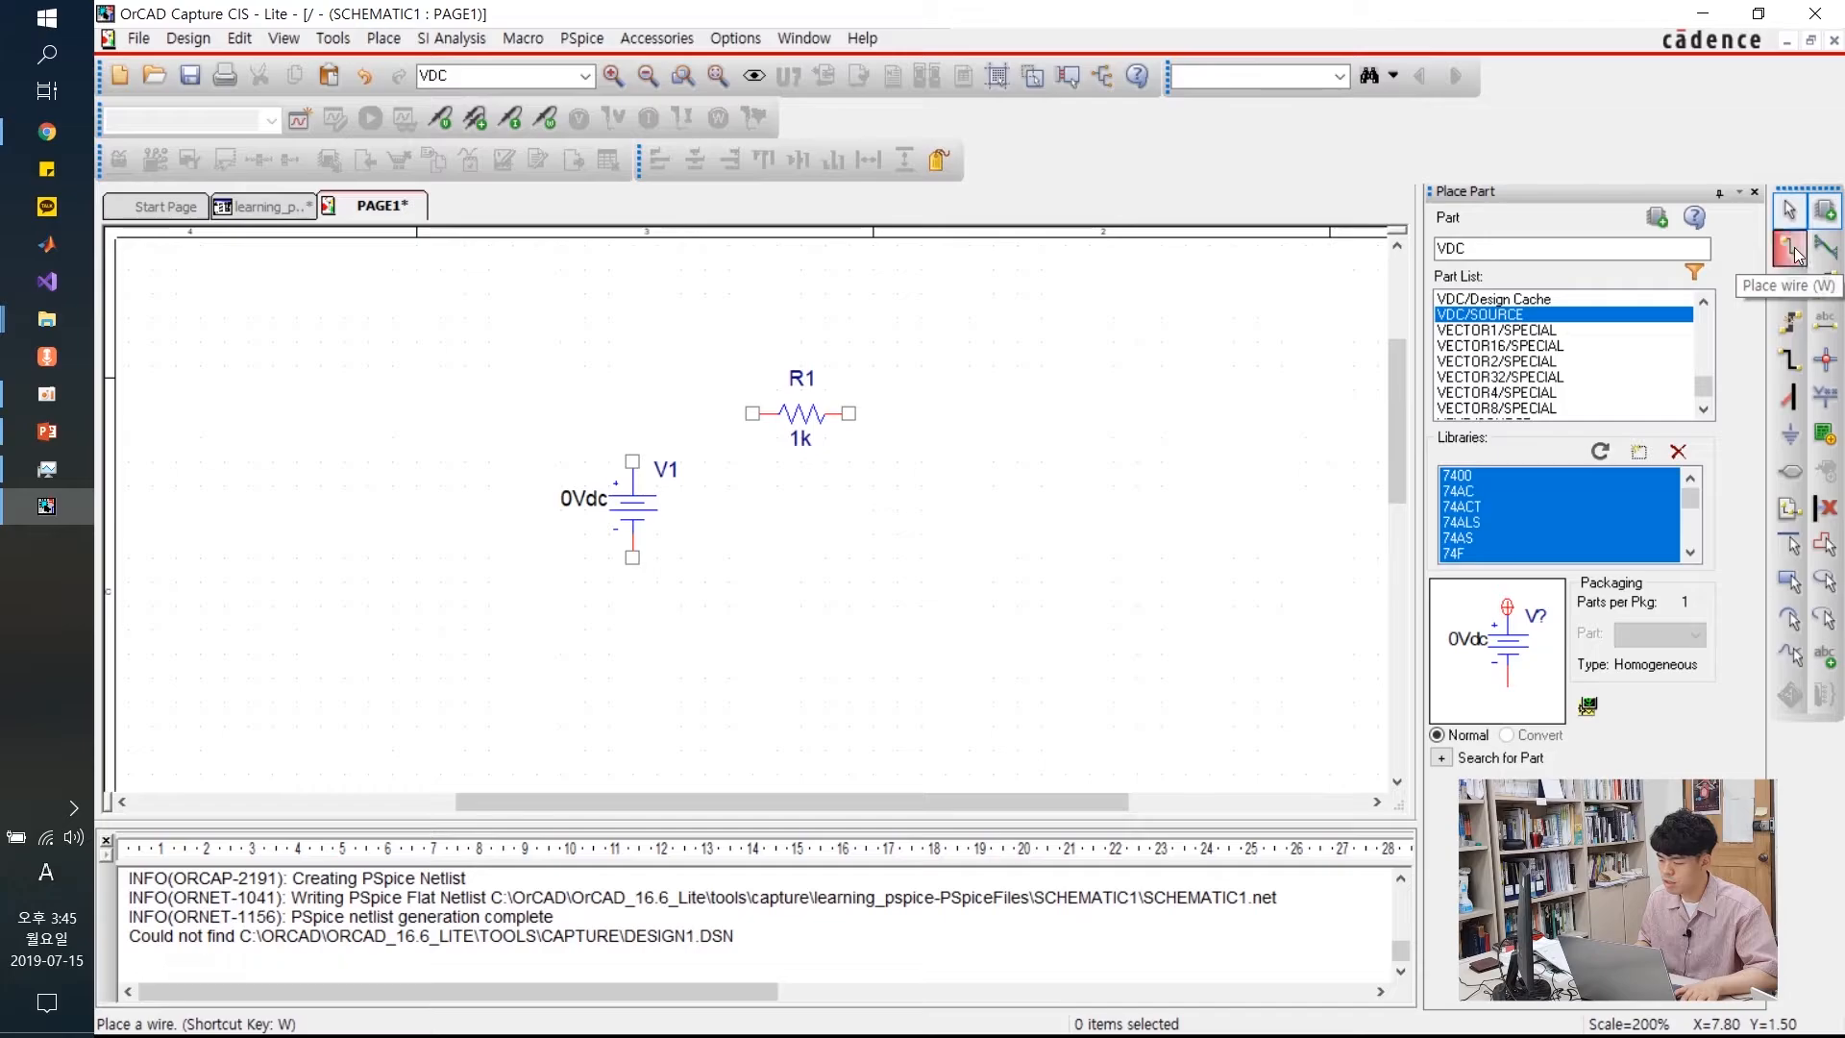
left_click(632, 461)
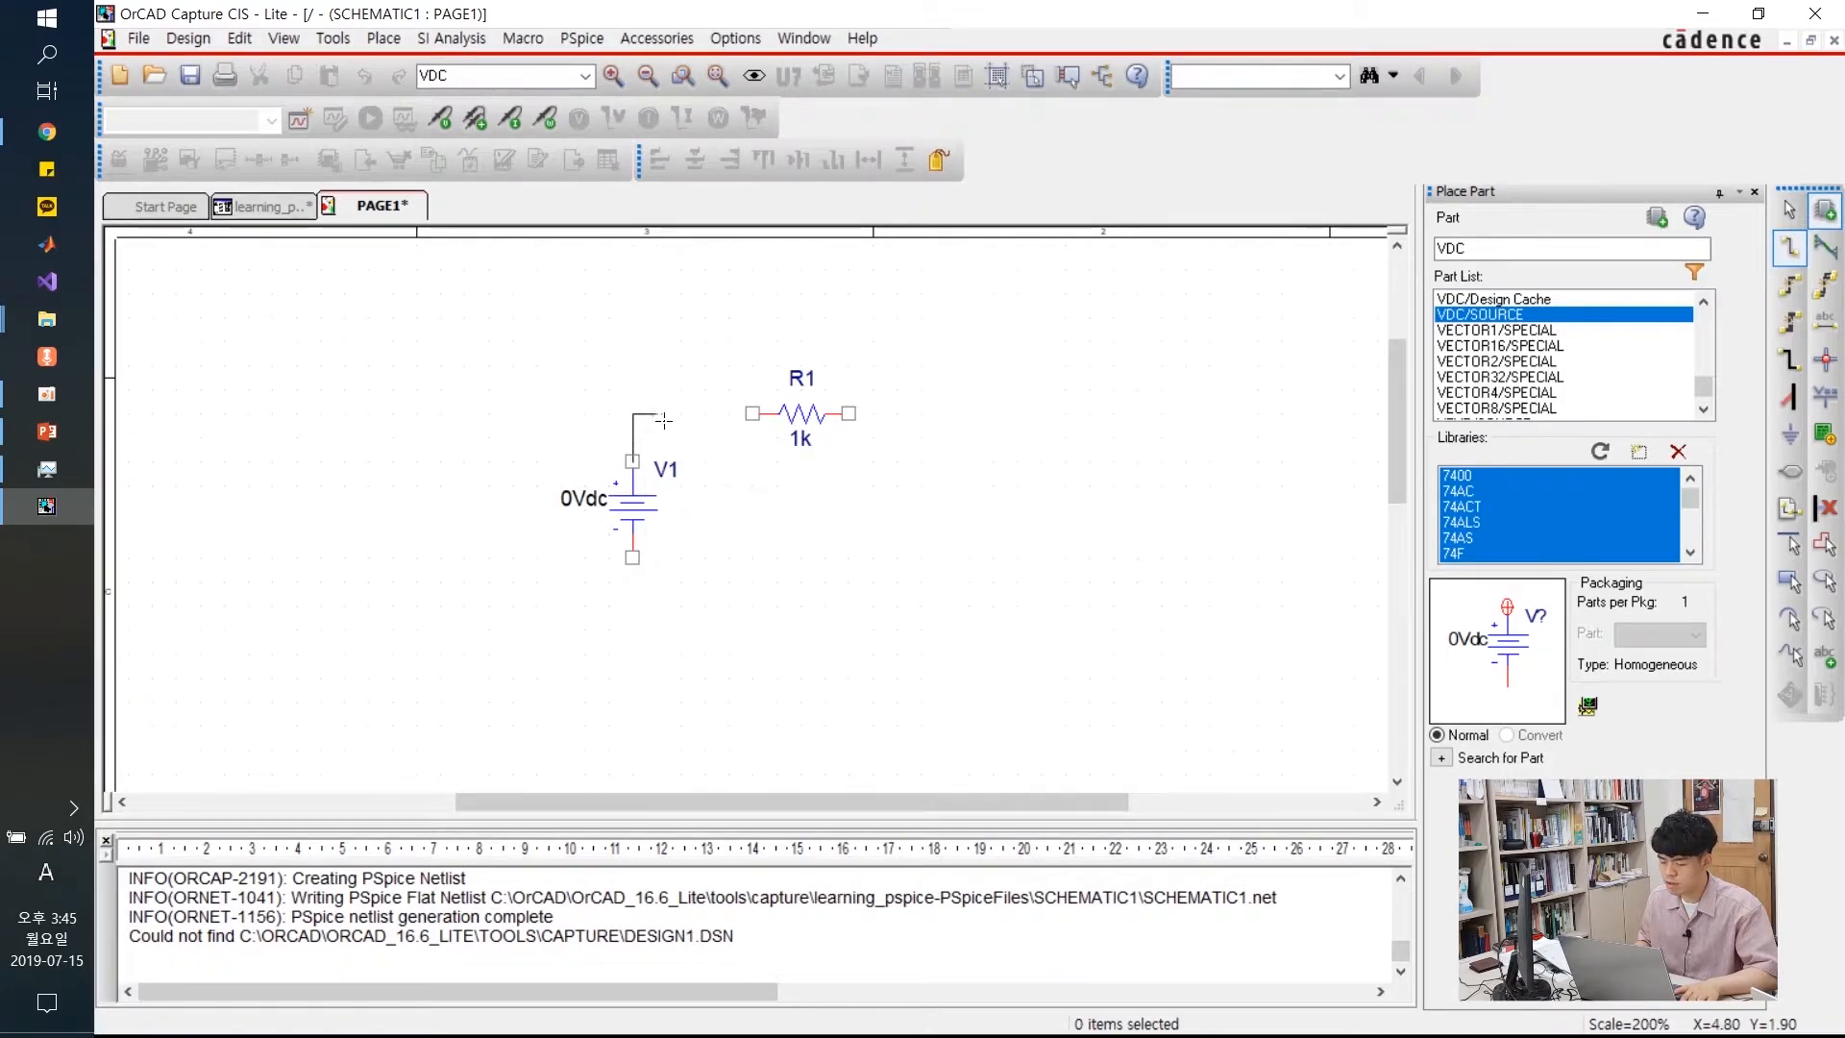
left_click(752, 414)
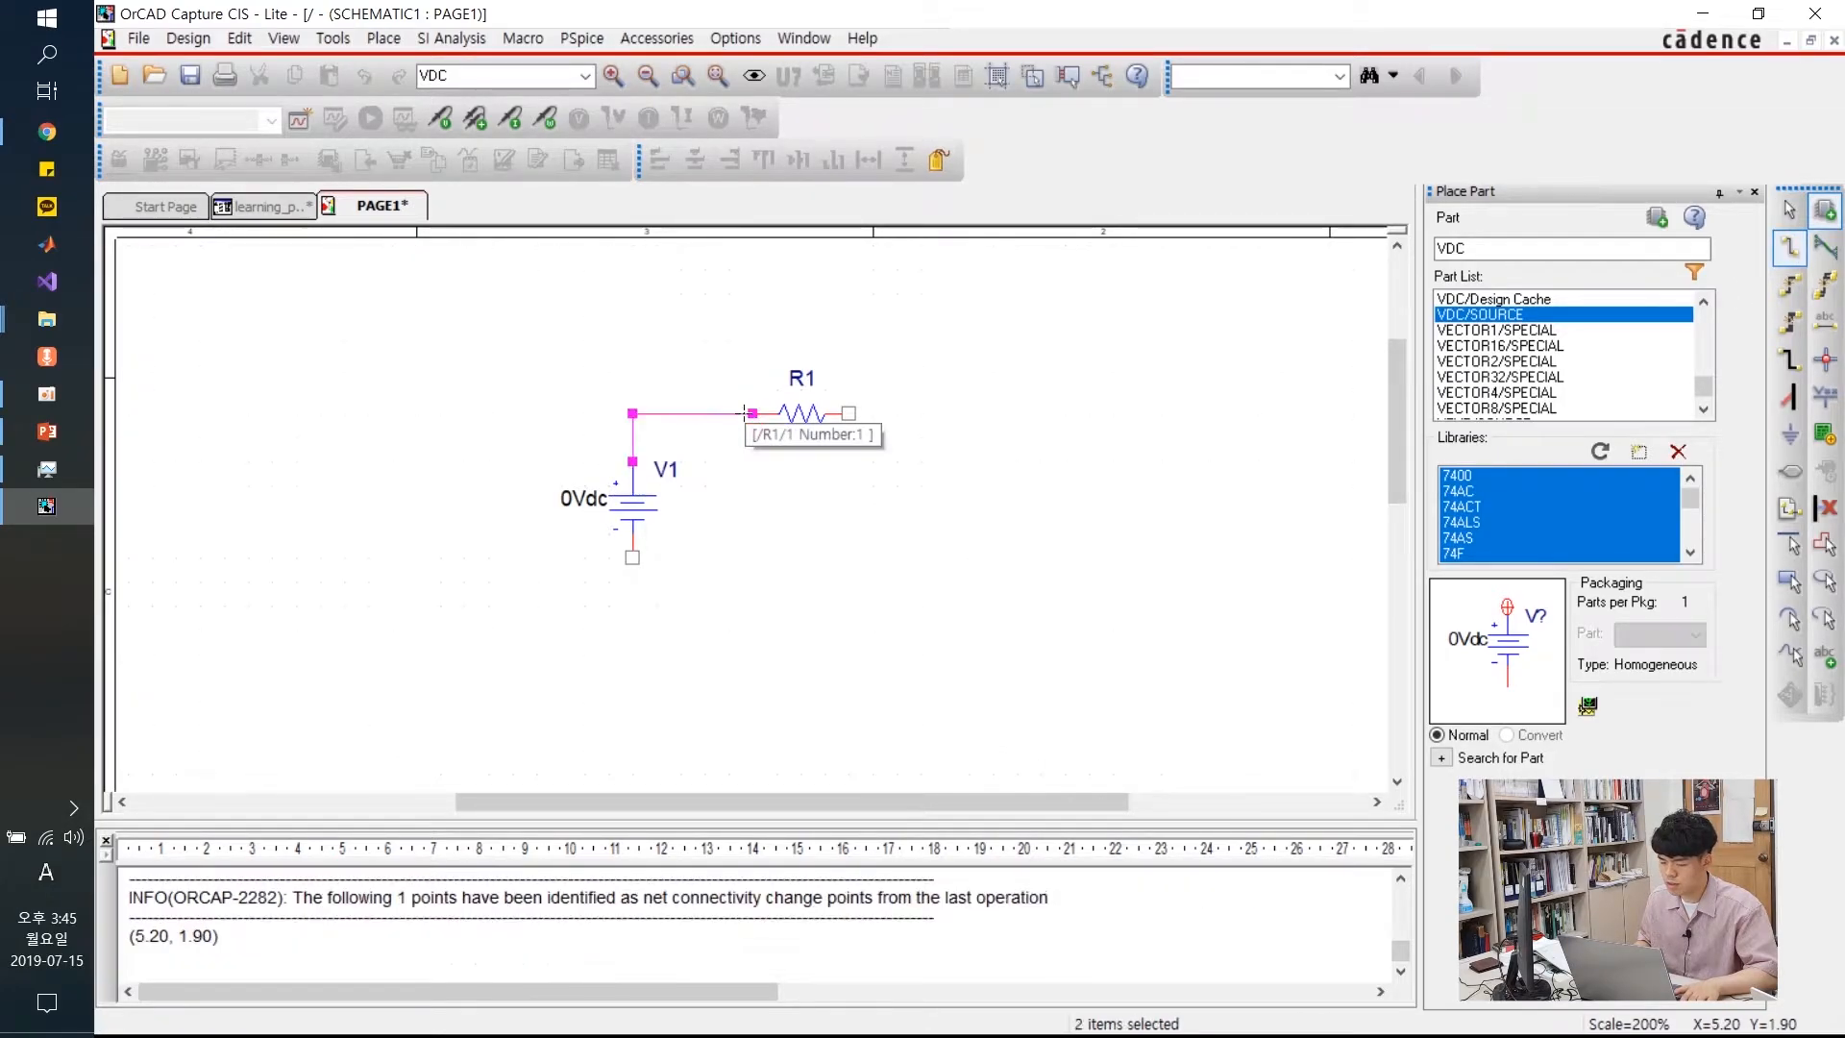
left_click(848, 414)
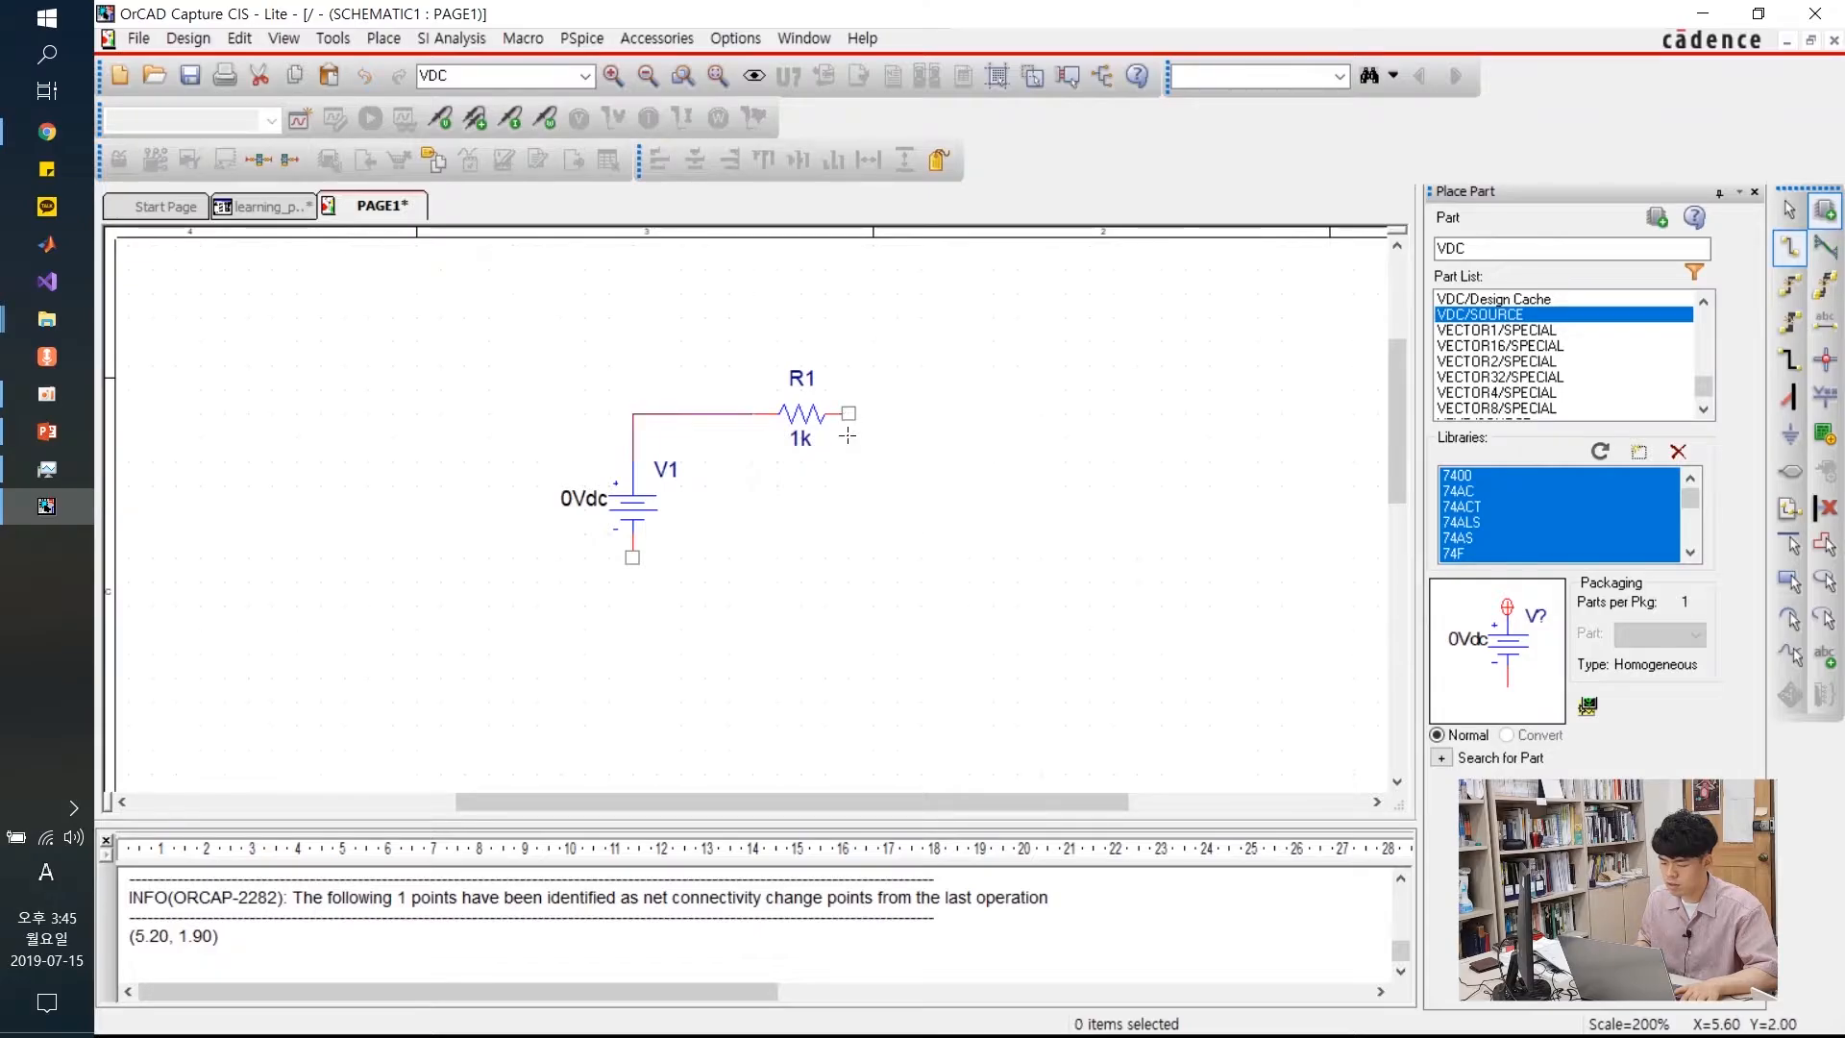
left_click(633, 558)
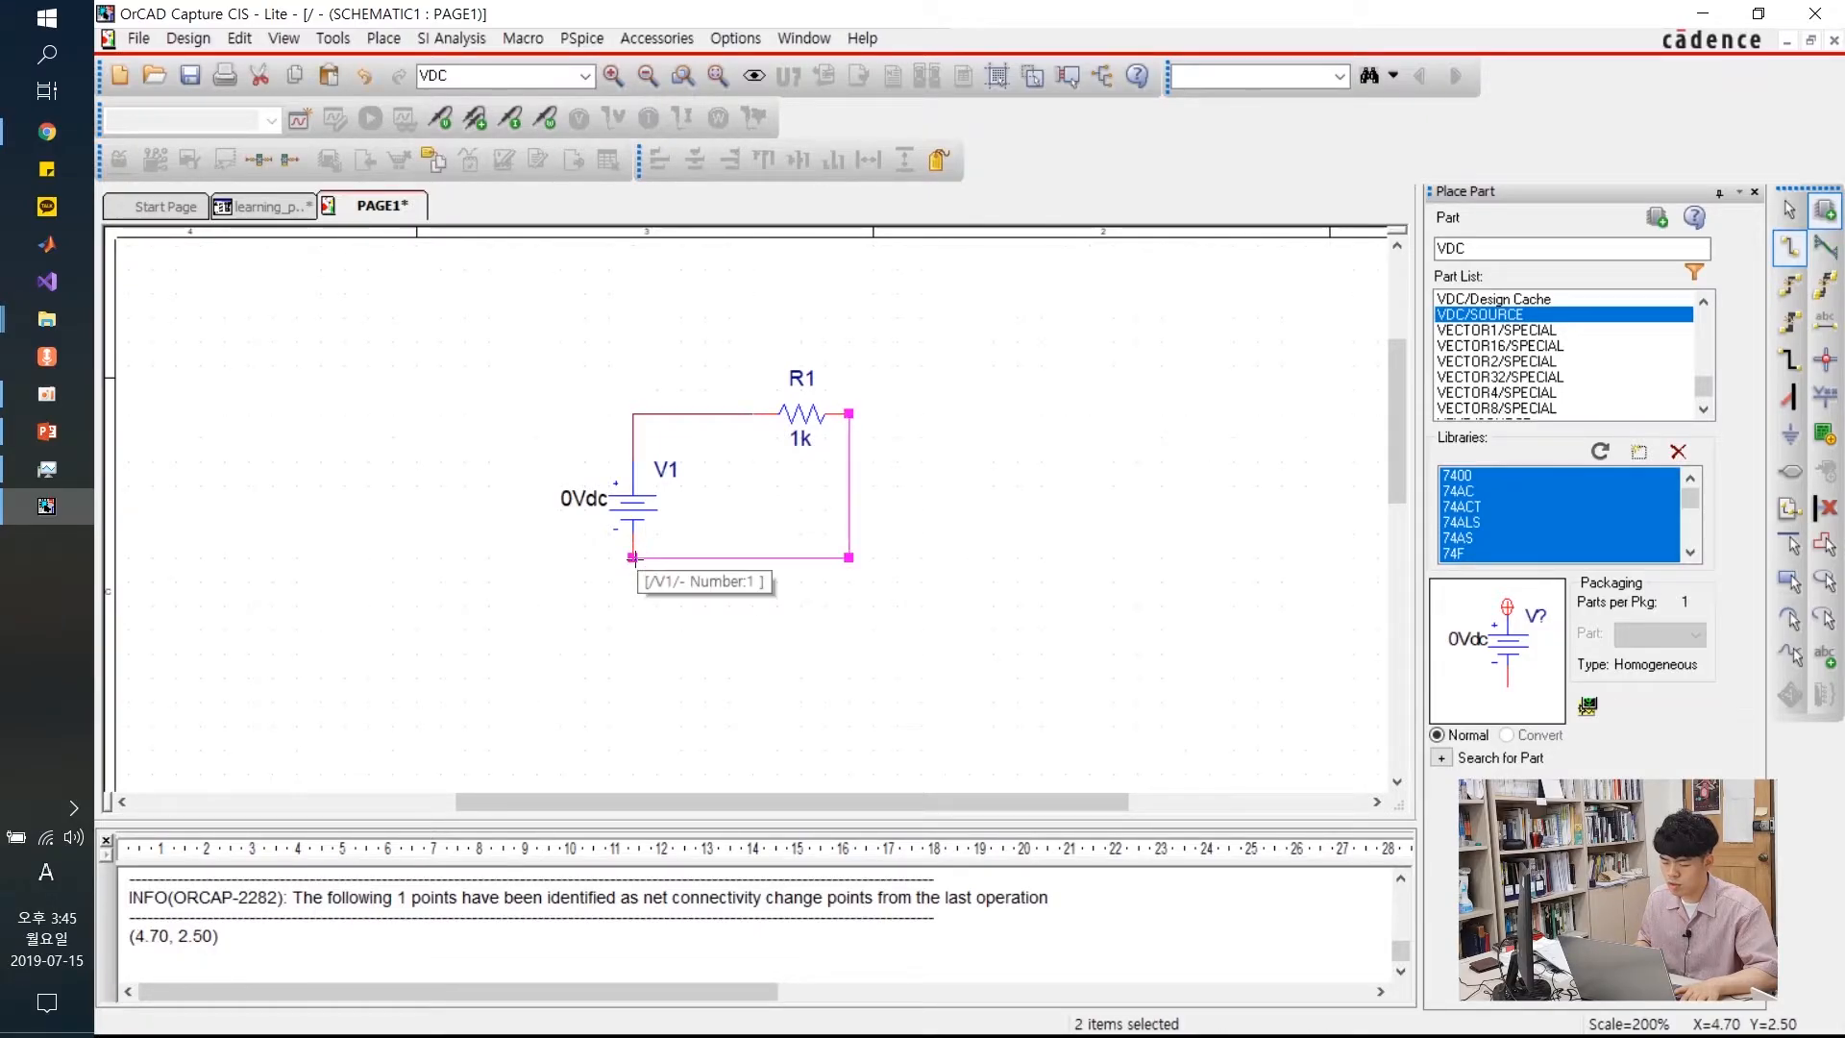
key("Escape")
left_click(797, 642)
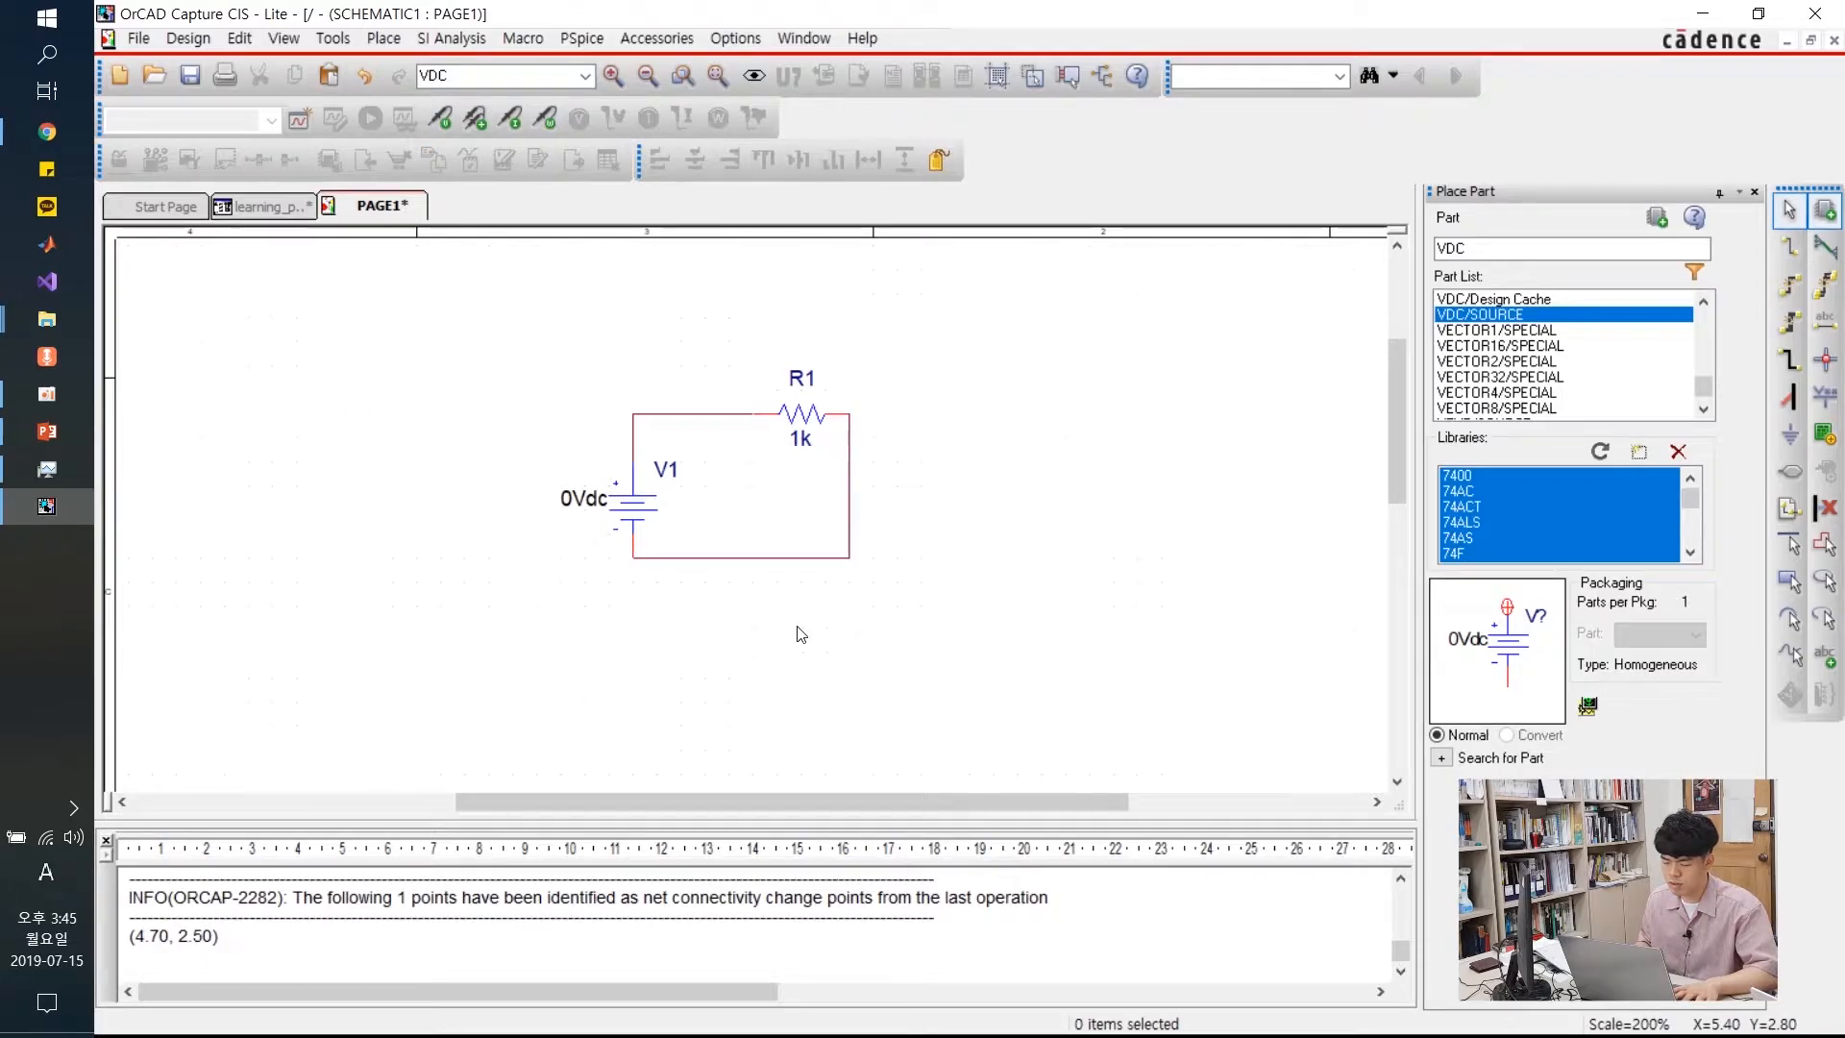
Replace the right and bottom wires with one new wire from R1's right pin to V1's bottom pin
left_click_drag(1018, 438, 828, 672)
scroll(843, 676, "down", 5)
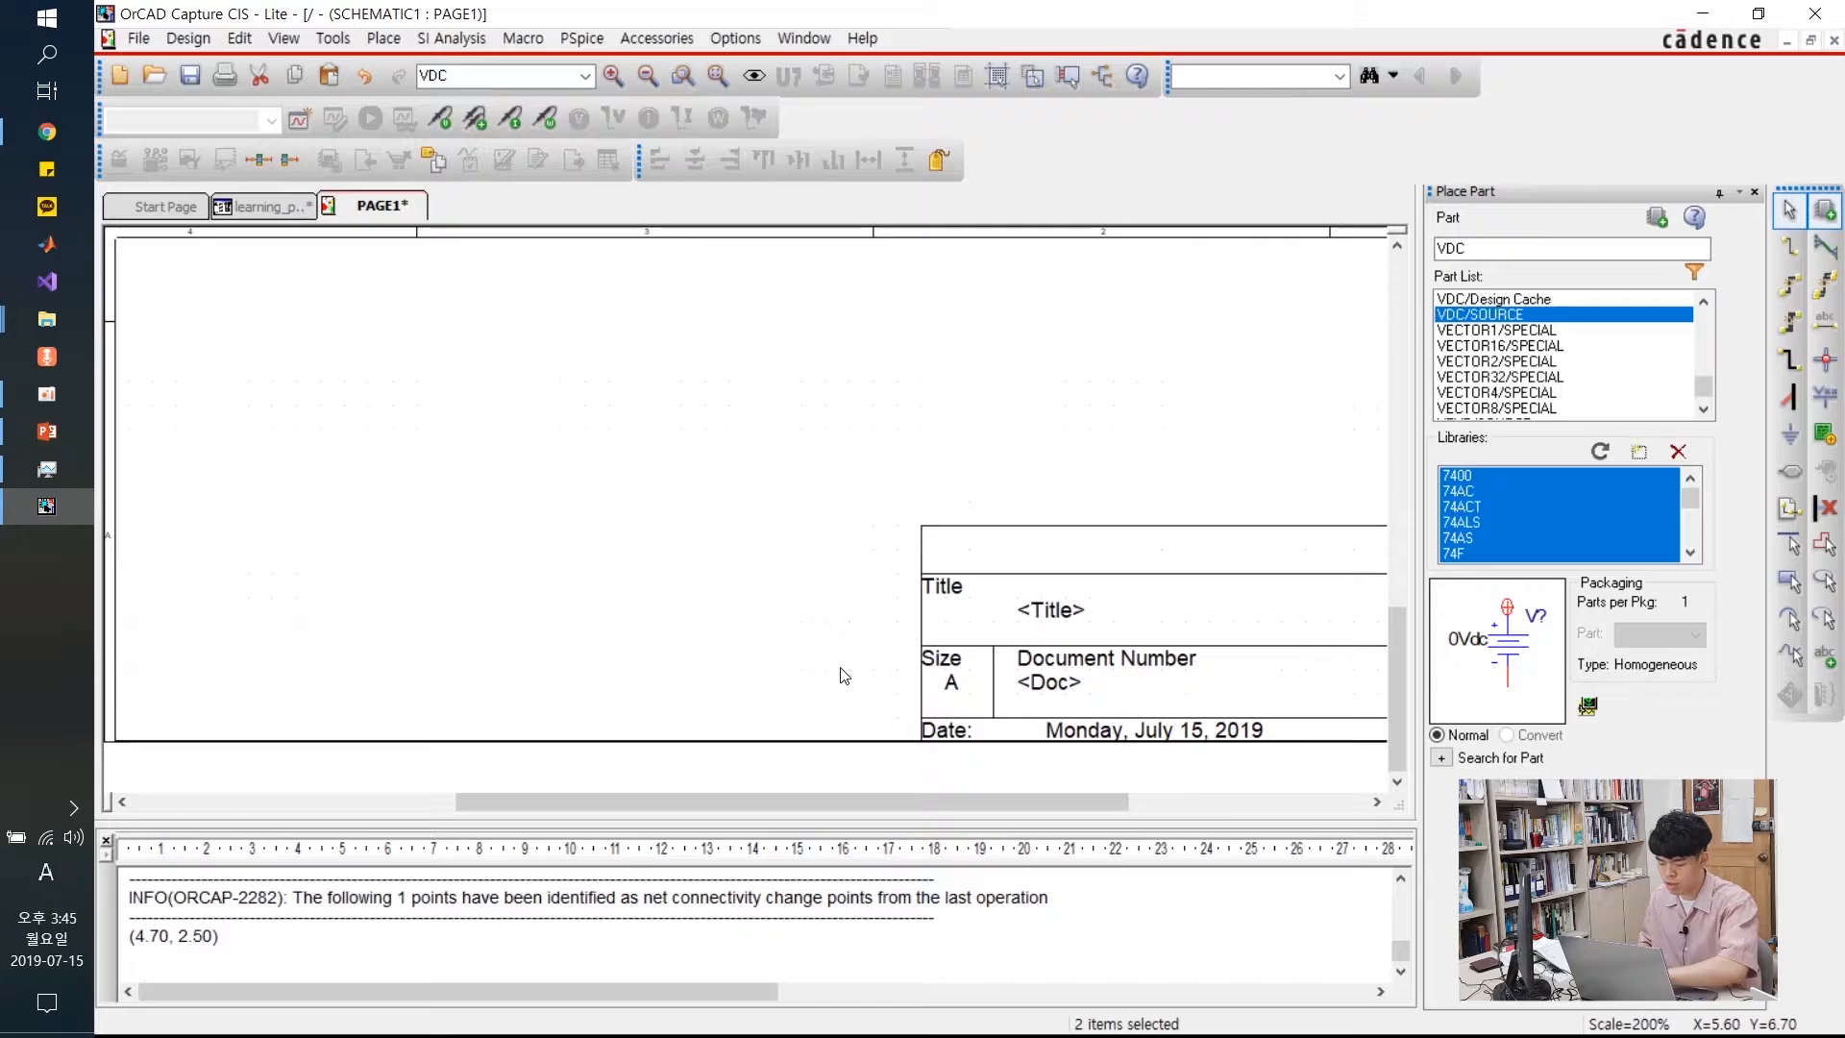
scroll(812, 552, "down", 3, "ctrl")
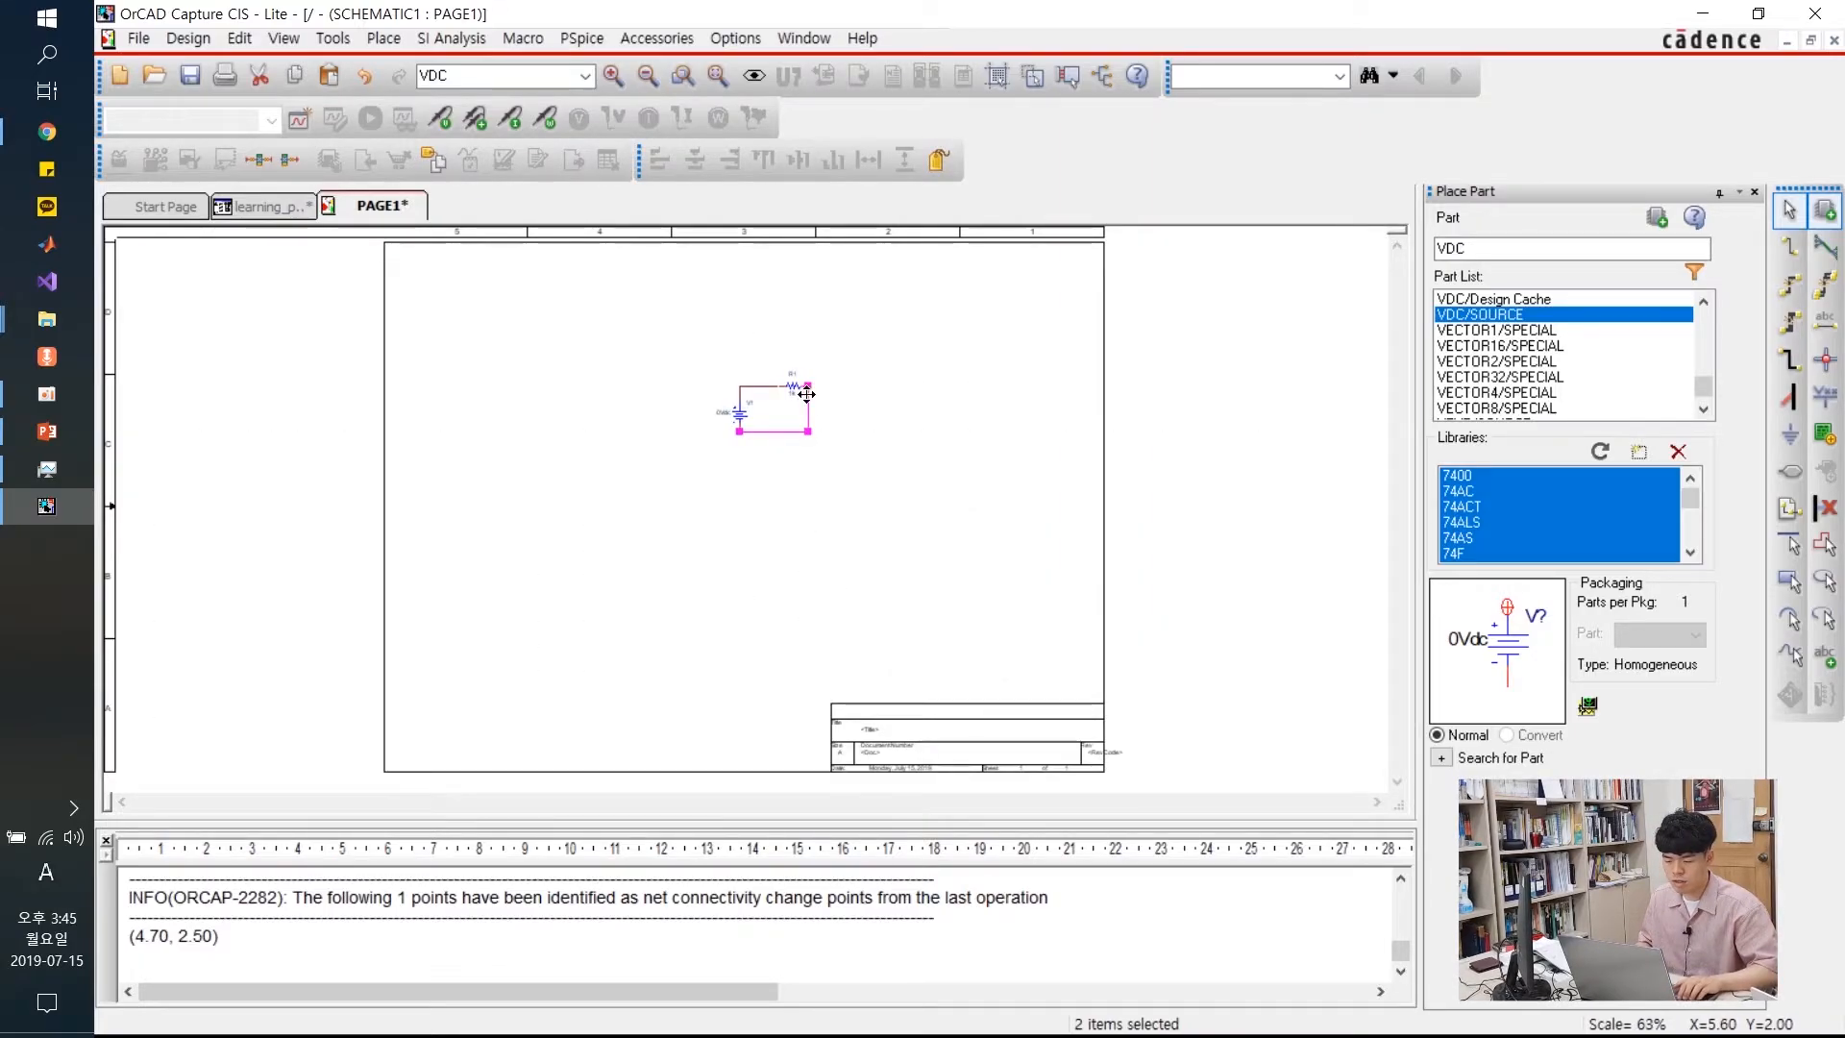
scroll(807, 394, "up", 3, "ctrl")
left_click_drag(866, 535, 683, 730)
key("Delete")
key("w")
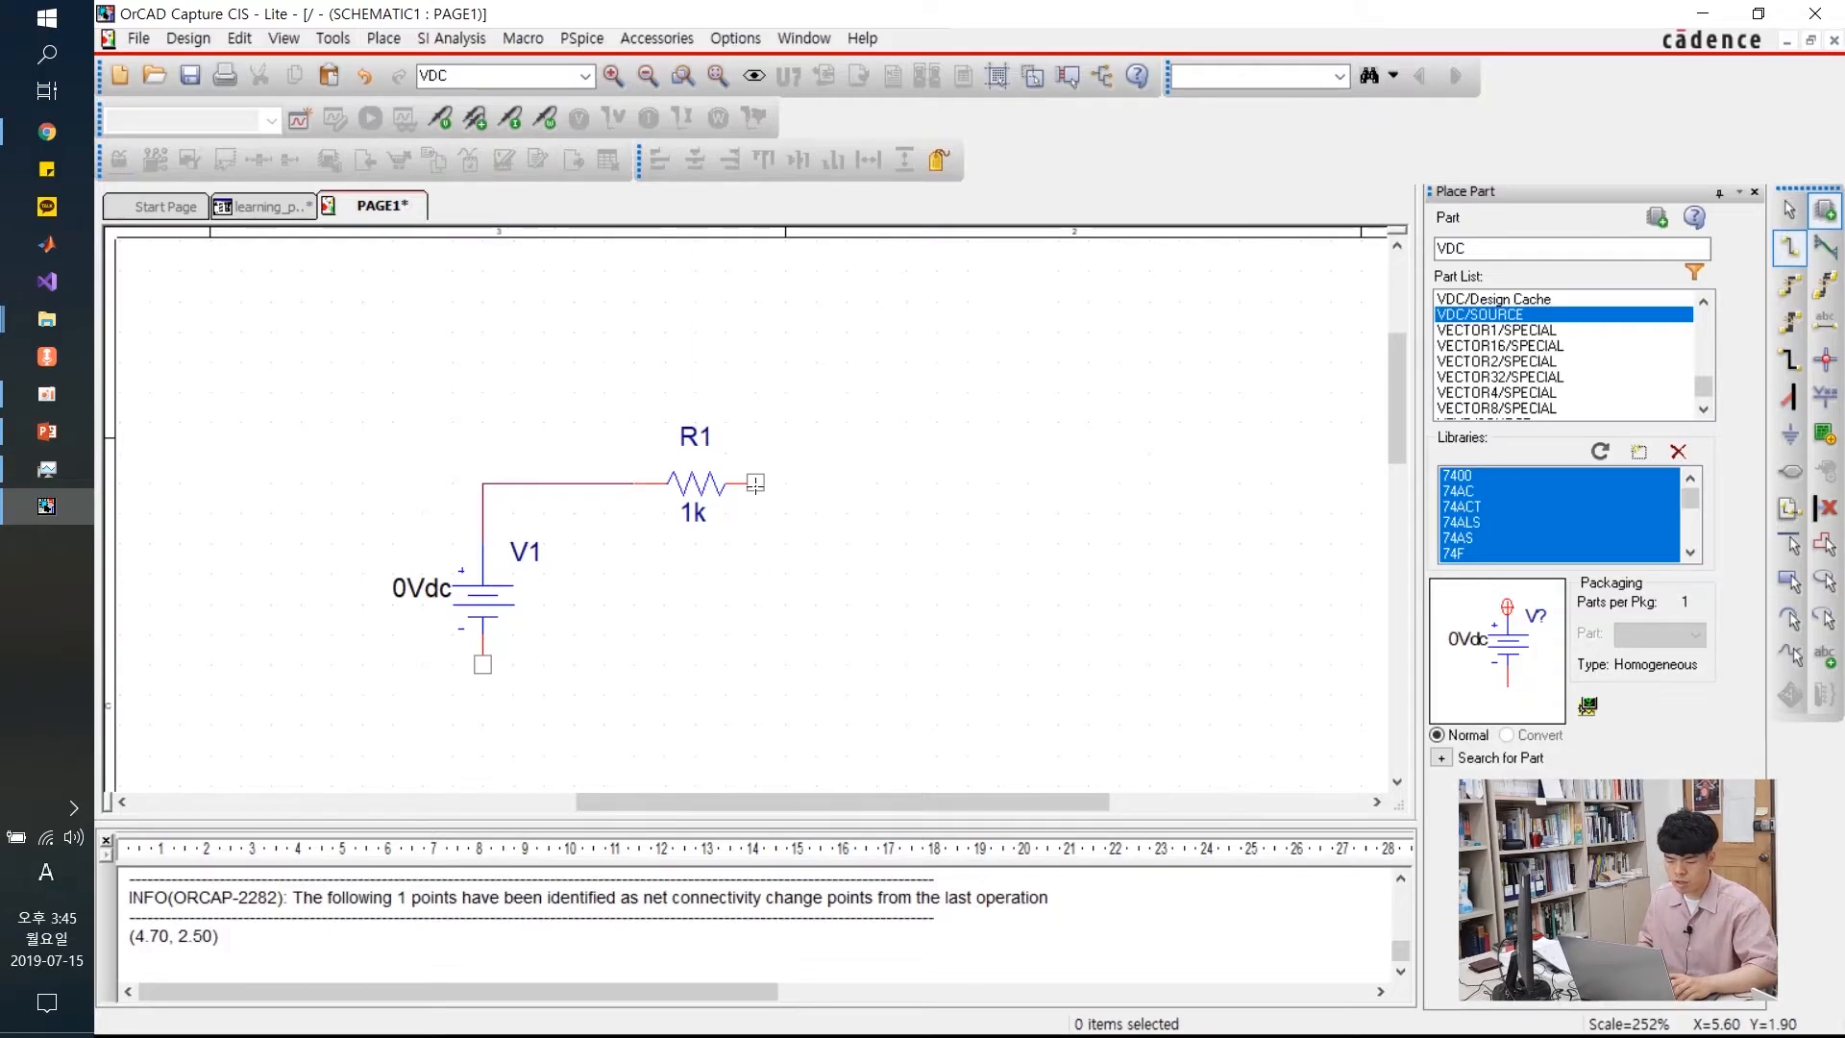
left_click(755, 482)
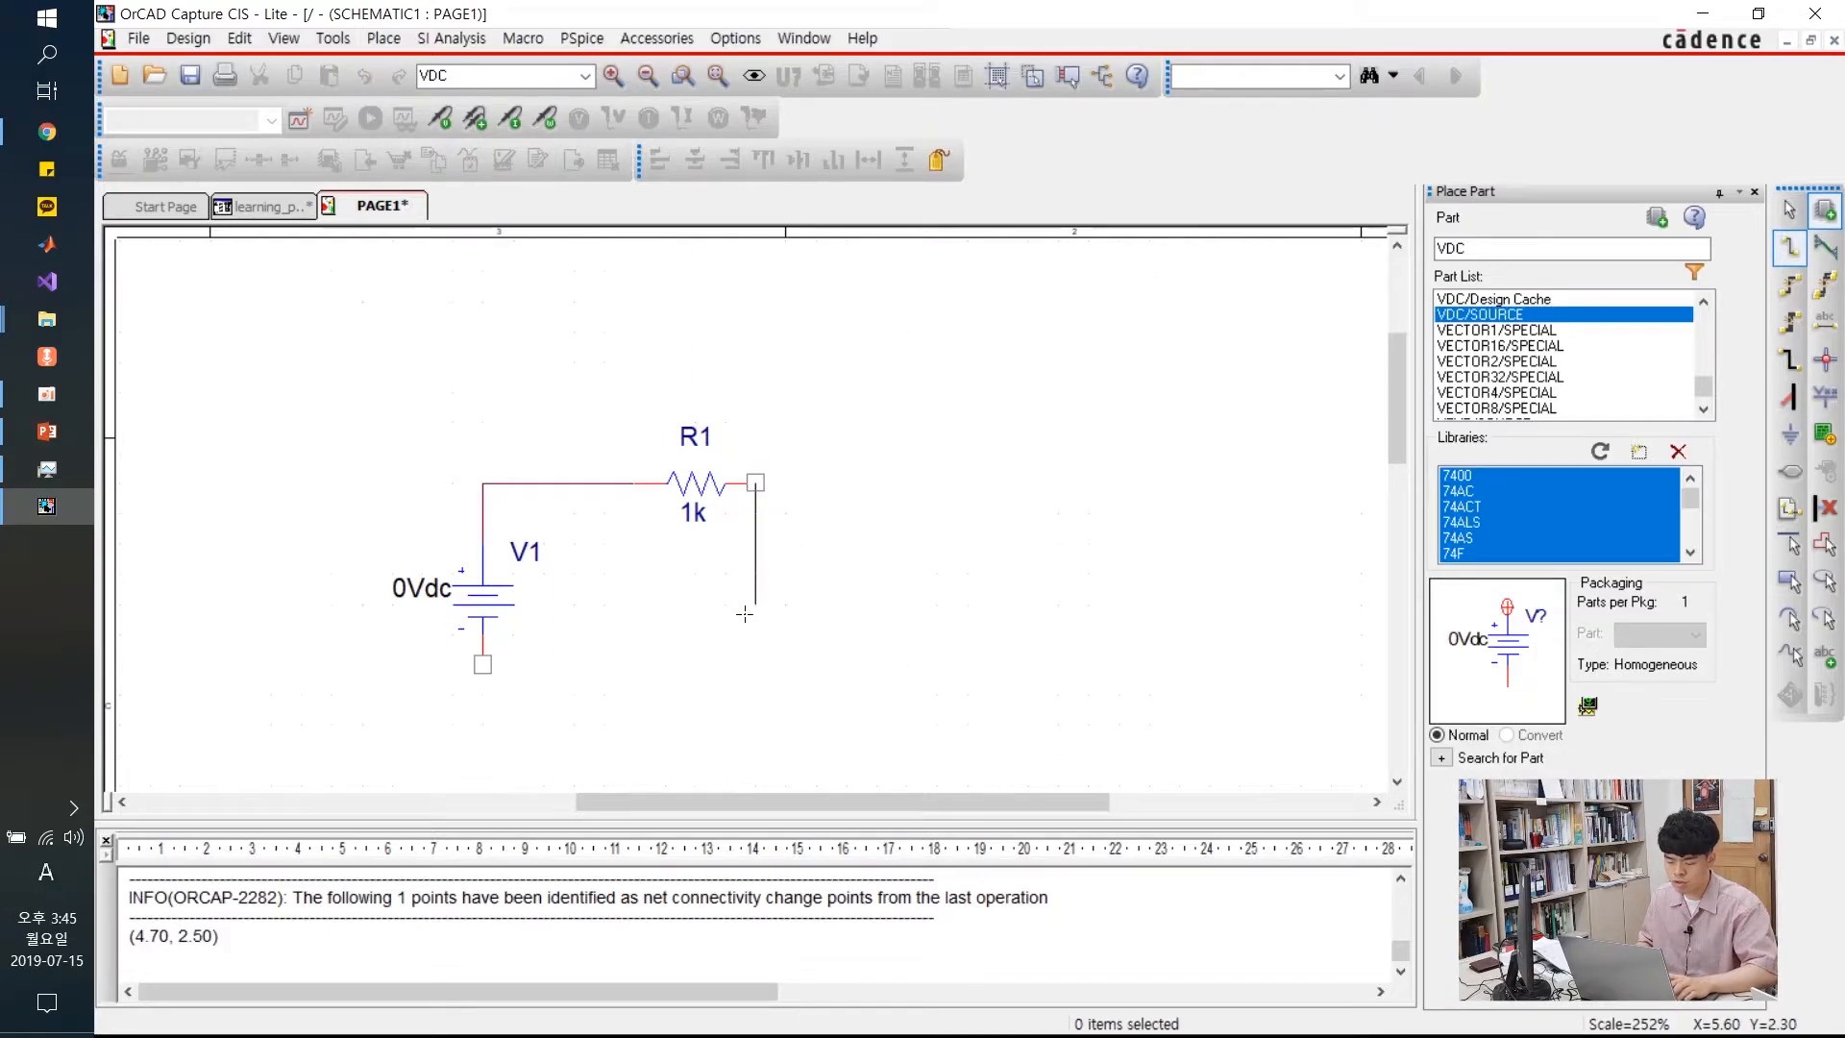
left_click(482, 663)
key("Escape")
left_click(826, 569)
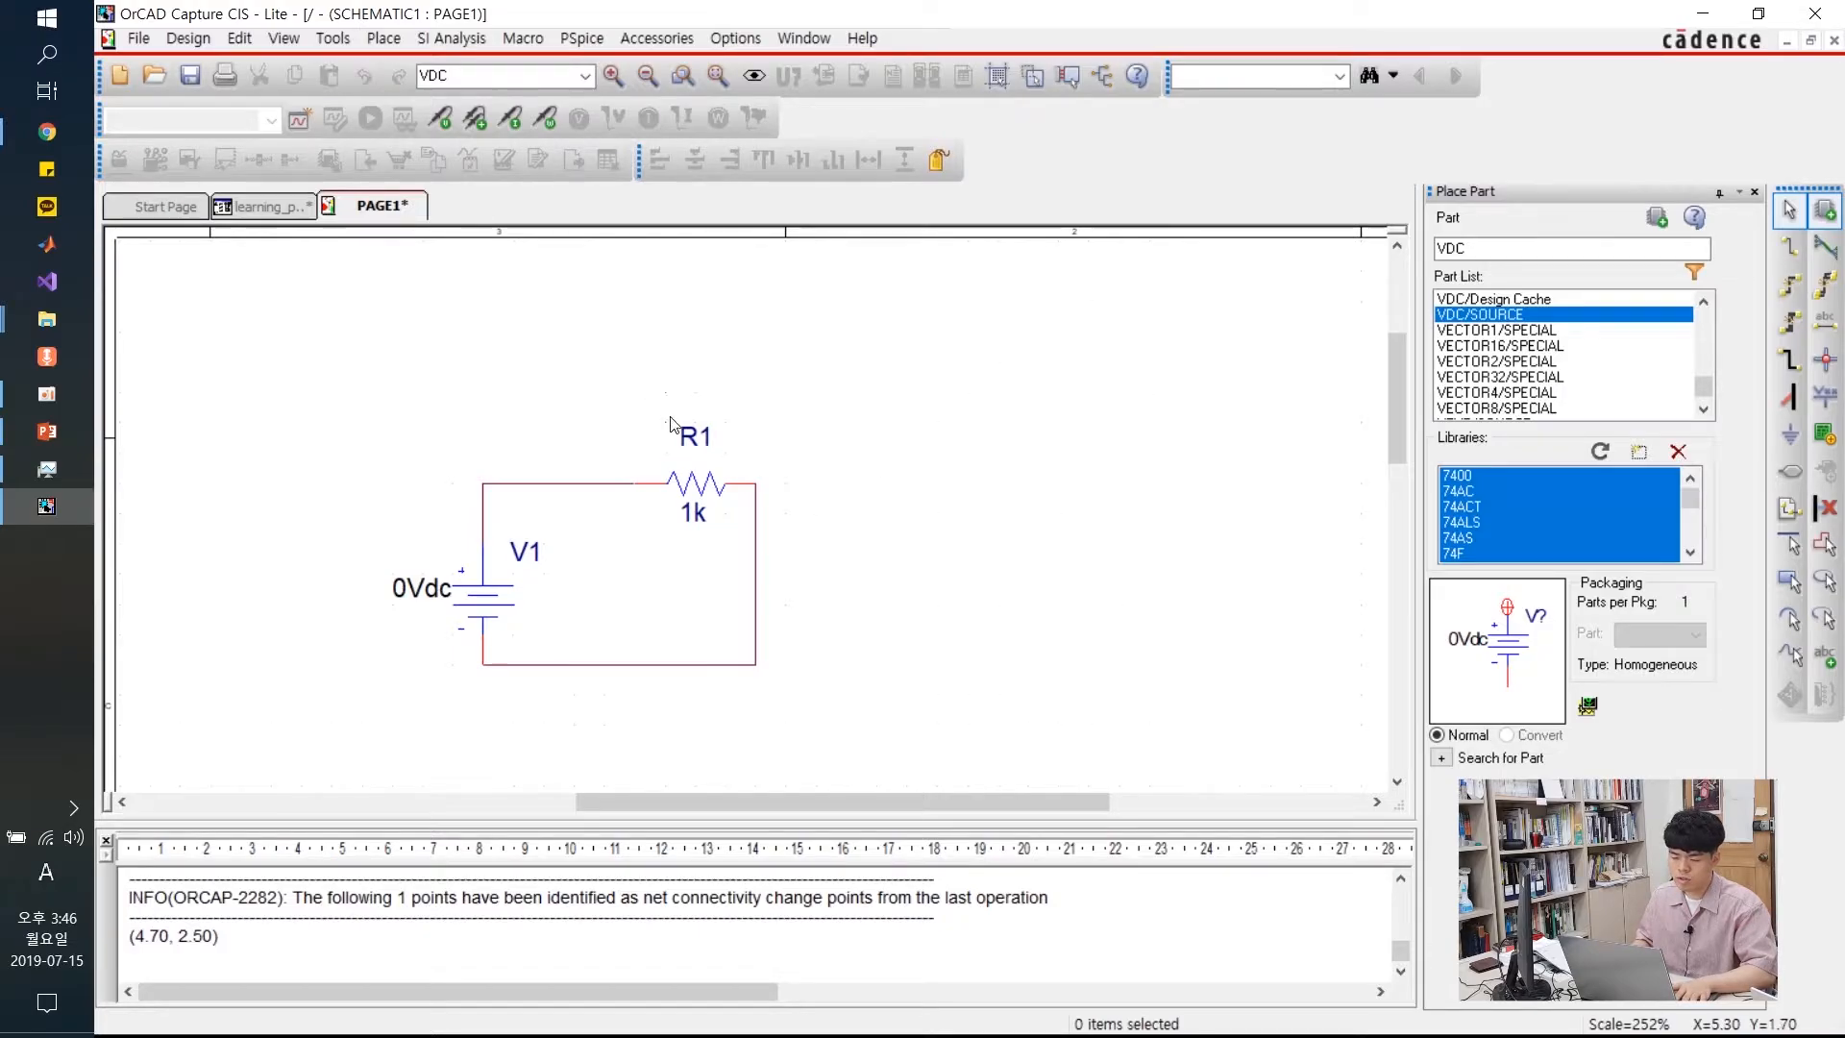
Select and deselect R1, its name label, and V1's name and 0Vdc value labels on the schematic
left_click(693, 437)
left_click(675, 545)
left_click(722, 437)
left_click(786, 383)
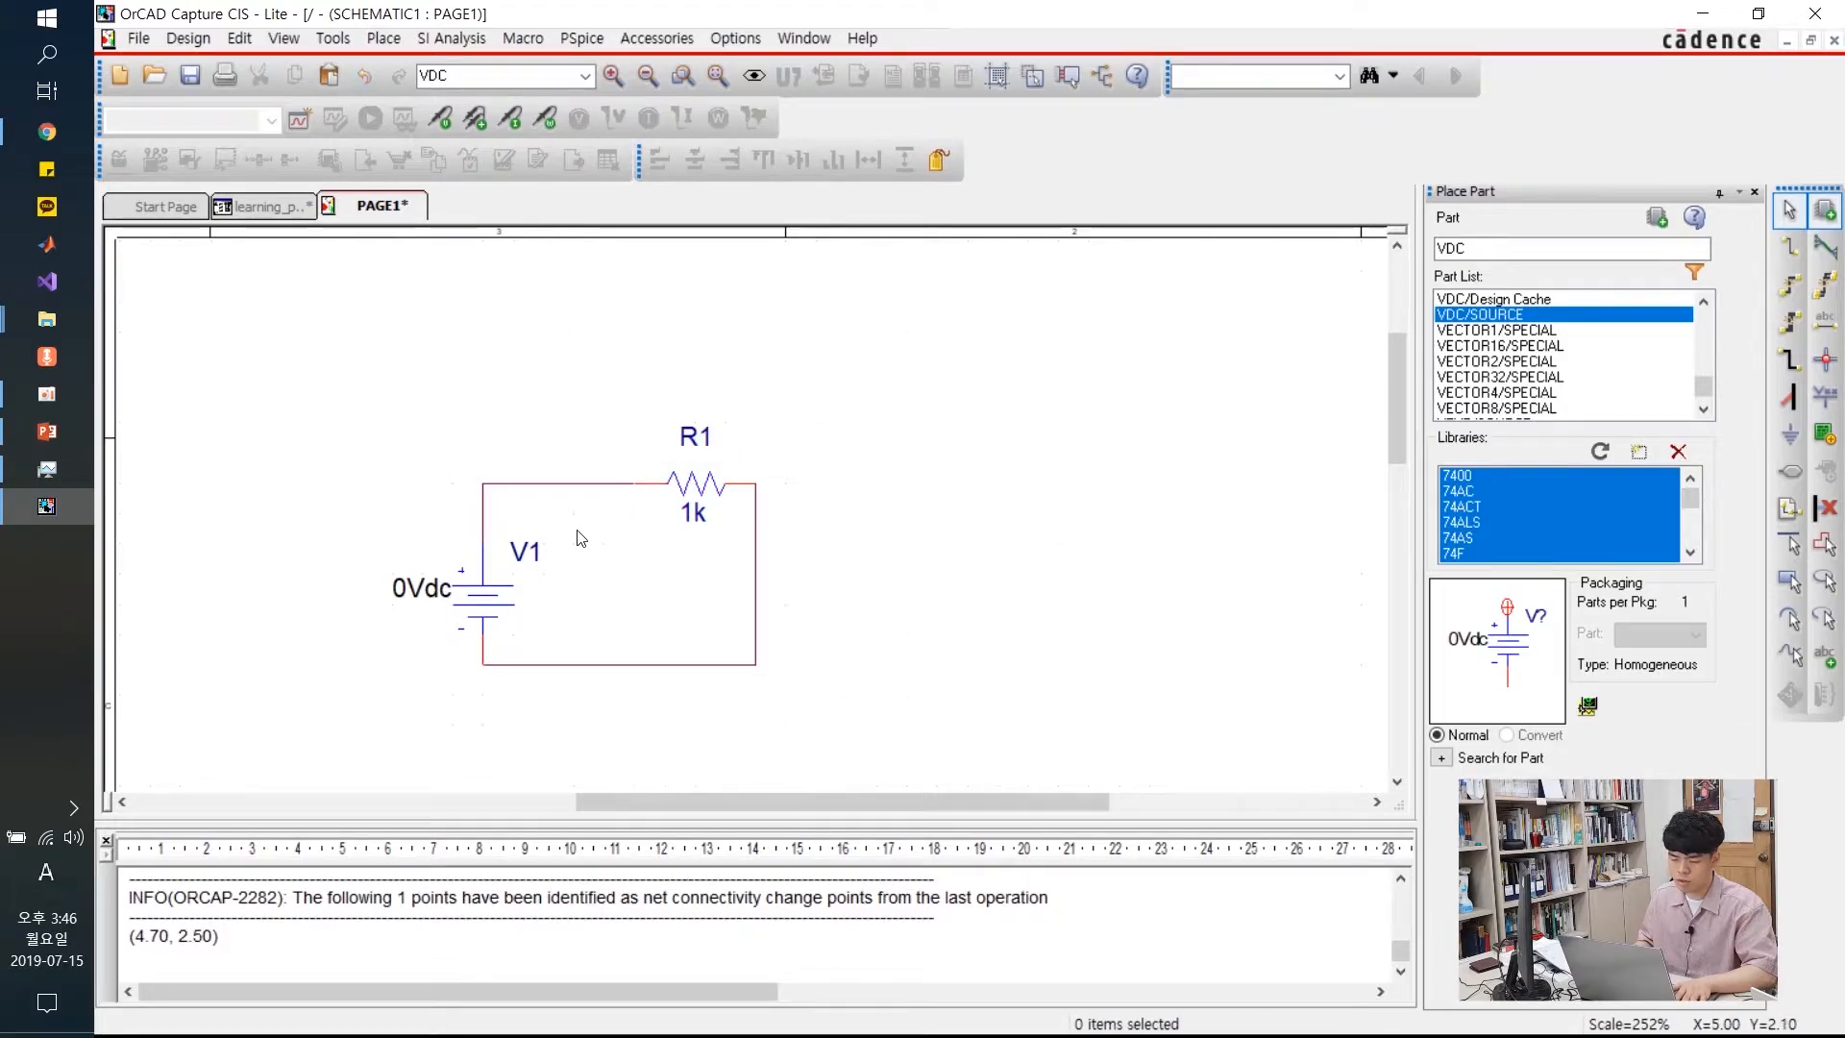
left_click(524, 553)
left_click(369, 565)
left_click(421, 588)
left_click(820, 536)
left_click(526, 552)
left_click(663, 421)
Paste two copies of R1 as R2 and R3 to the right of the loop
key("ctrl+v")
left_click(815, 369)
key("ctrl+v")
left_click(792, 495)
left_click(995, 434)
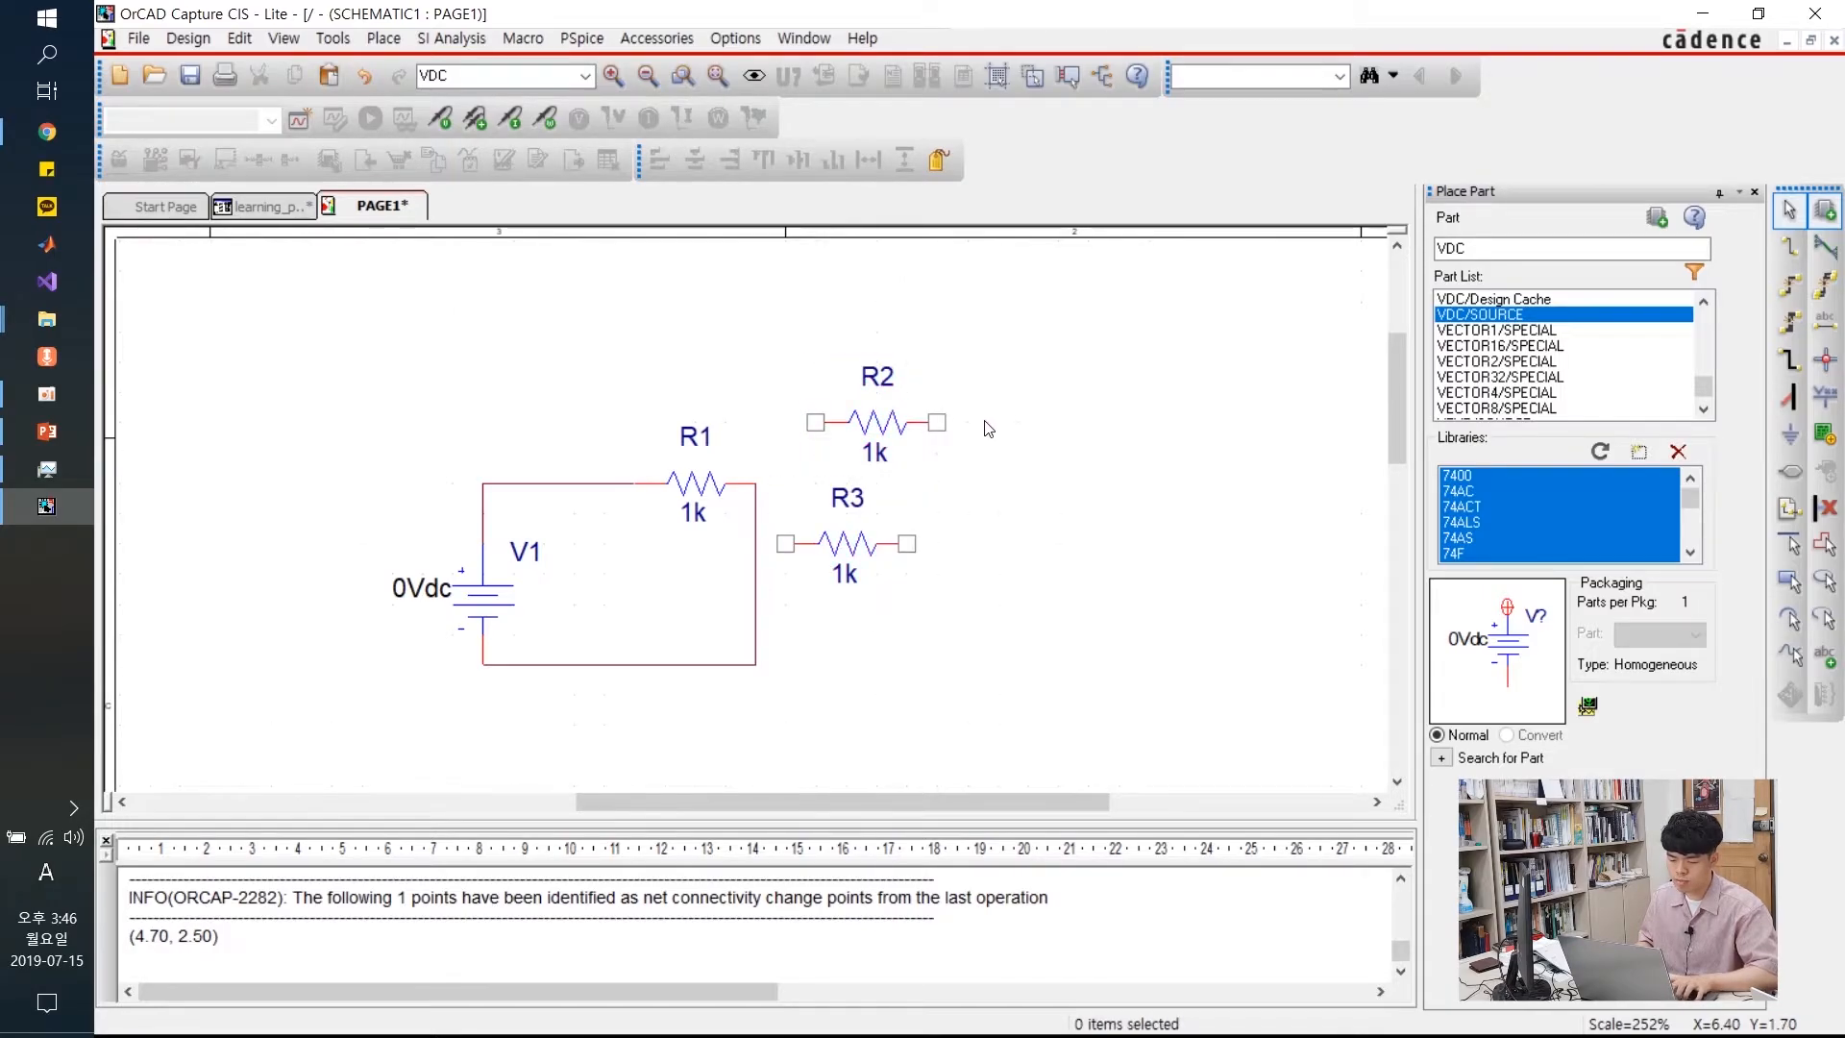
left_click(894, 380)
left_click(860, 499)
left_click(711, 442)
left_click(843, 500)
left_click(974, 396)
left_click_drag(1001, 332, 770, 620)
left_click(707, 562)
left_click(695, 515)
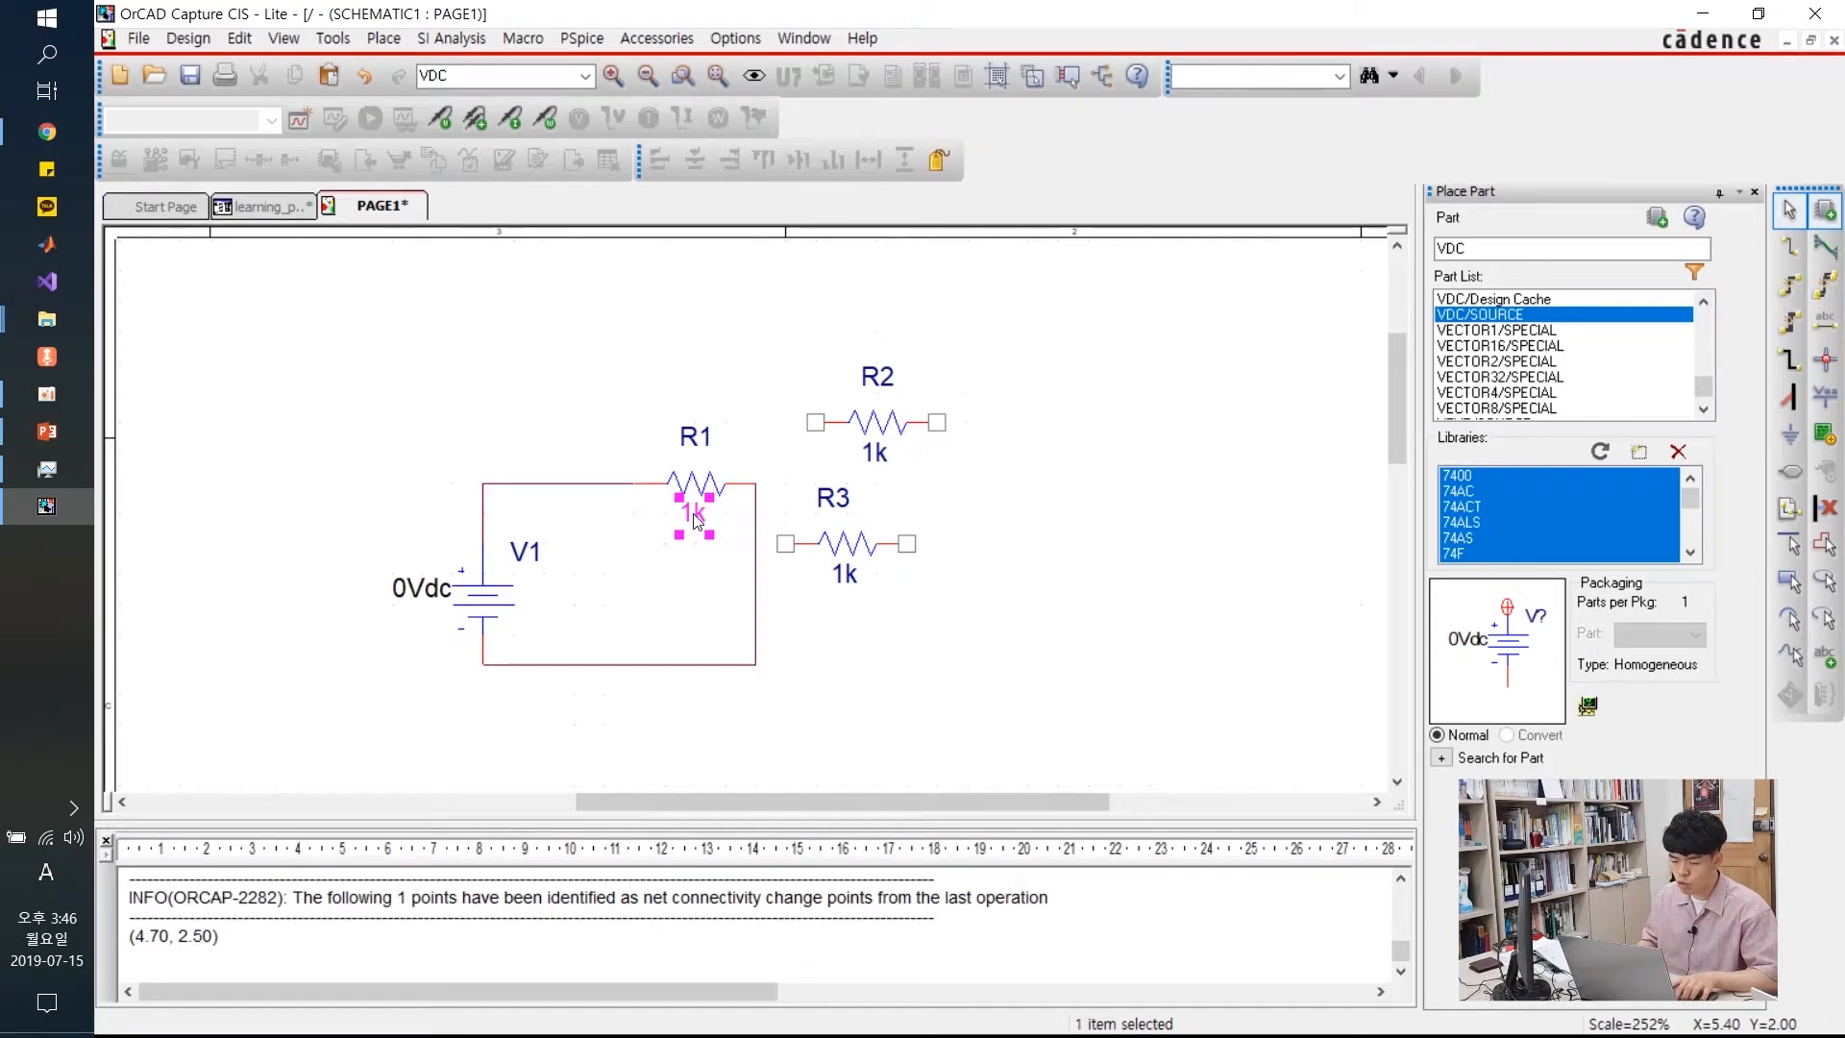
Change R1's value from 1k to 2k in its Display Properties box
double_click(698, 519)
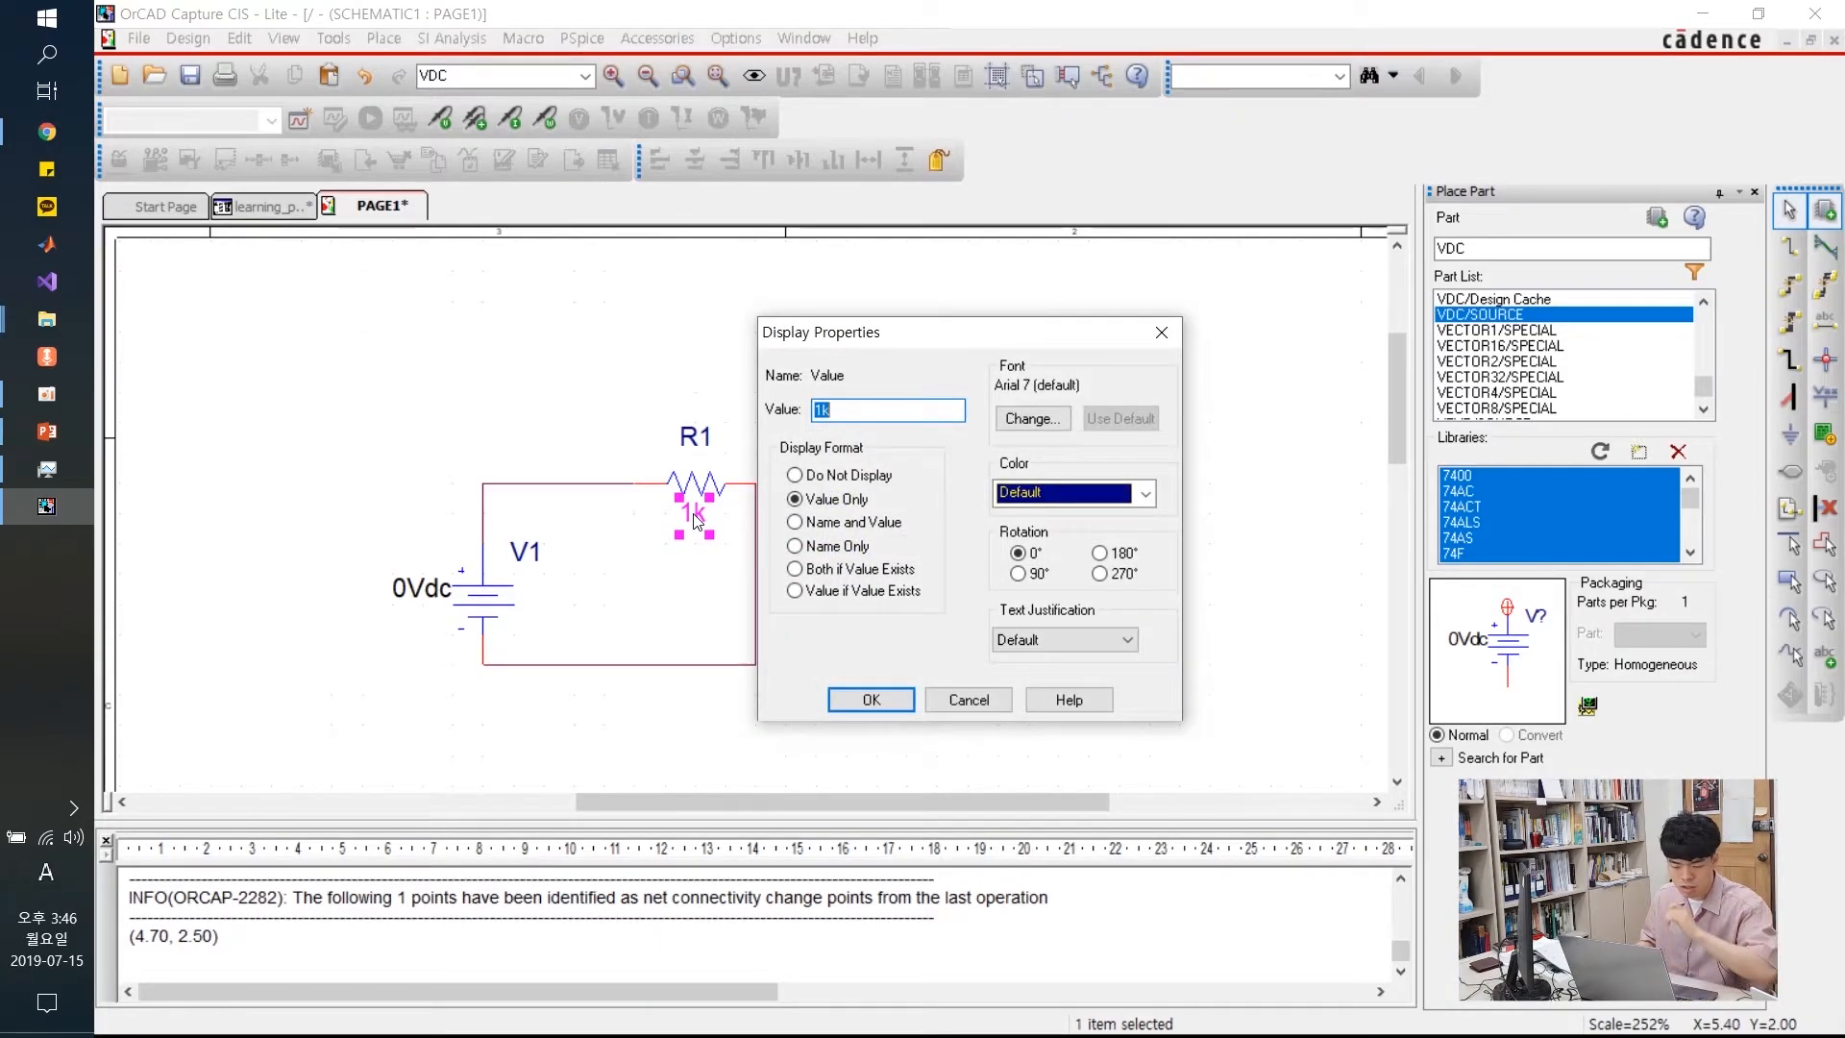
mouse_move(890, 340)
left_mouse_down()
mouse_move(905, 373)
mouse_move(902, 342)
mouse_move(878, 334)
left_mouse_up()
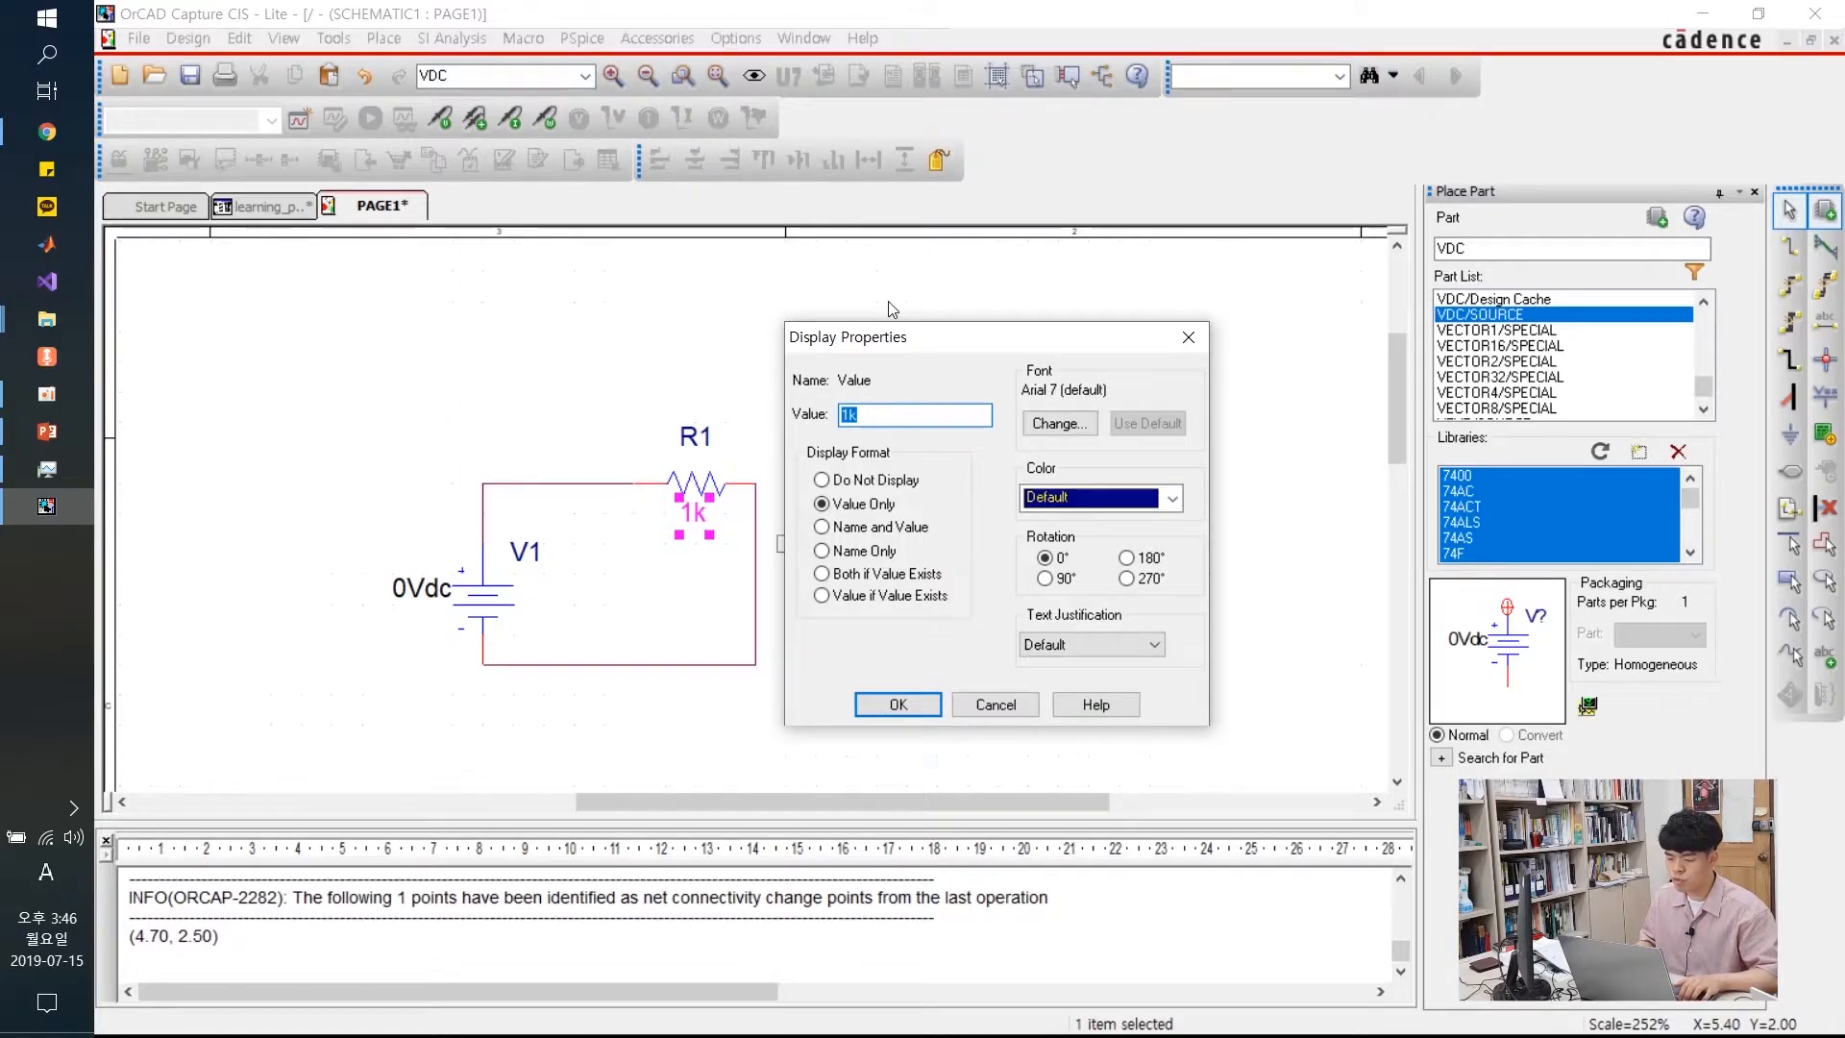
key("BackSpace")
type("100")
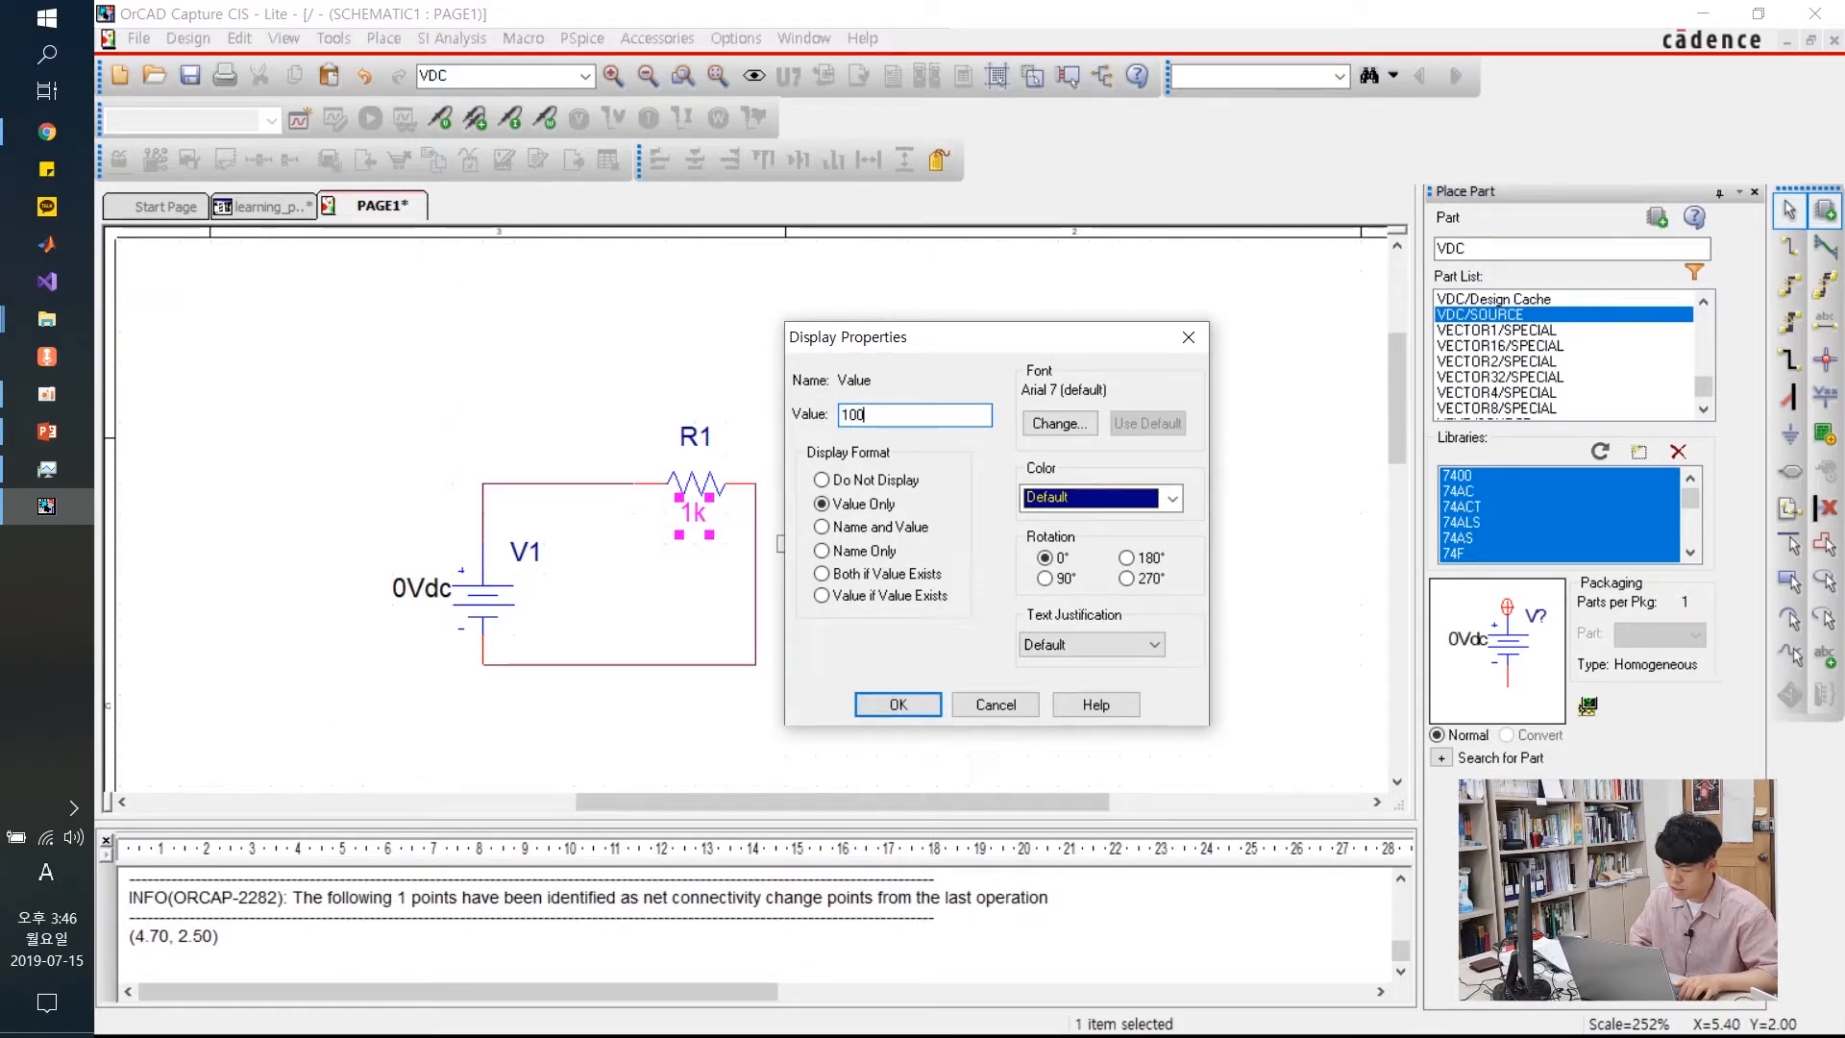
key("BackSpace")
key("BackSpace")
key("BackSpace")
key("BackSpace")
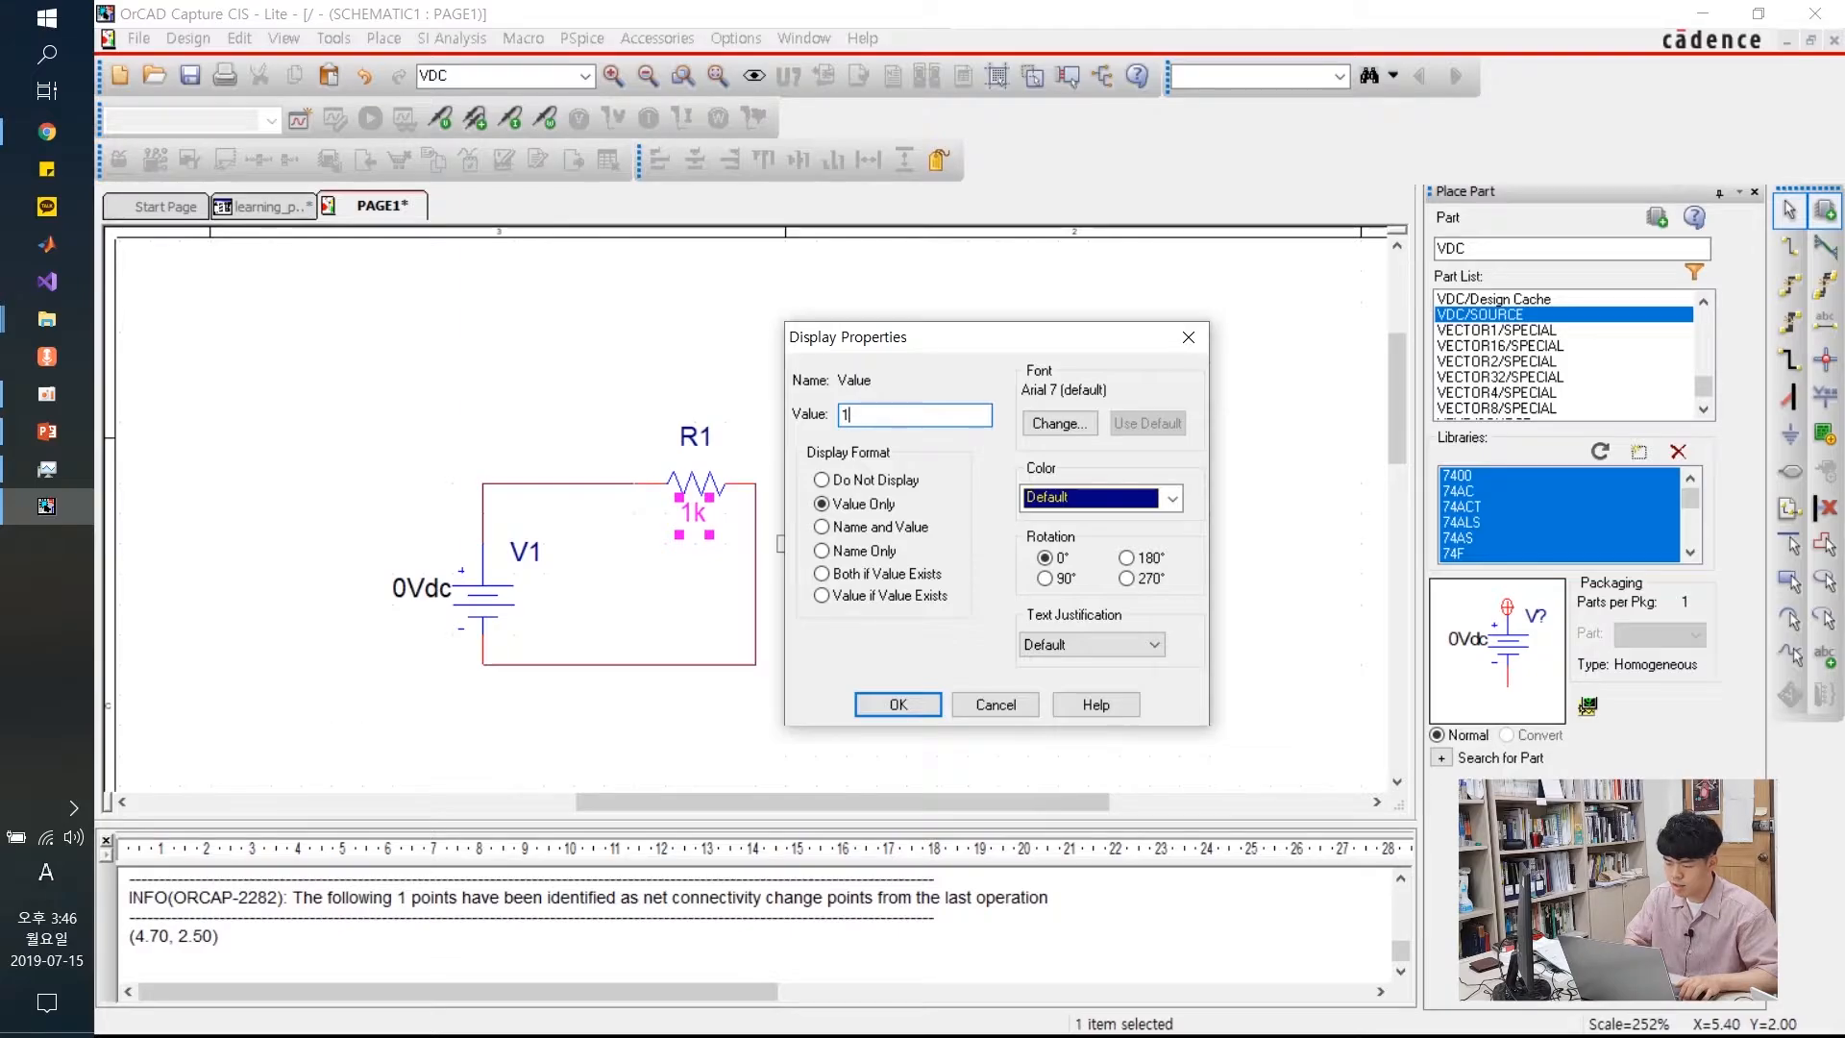
type("1k")
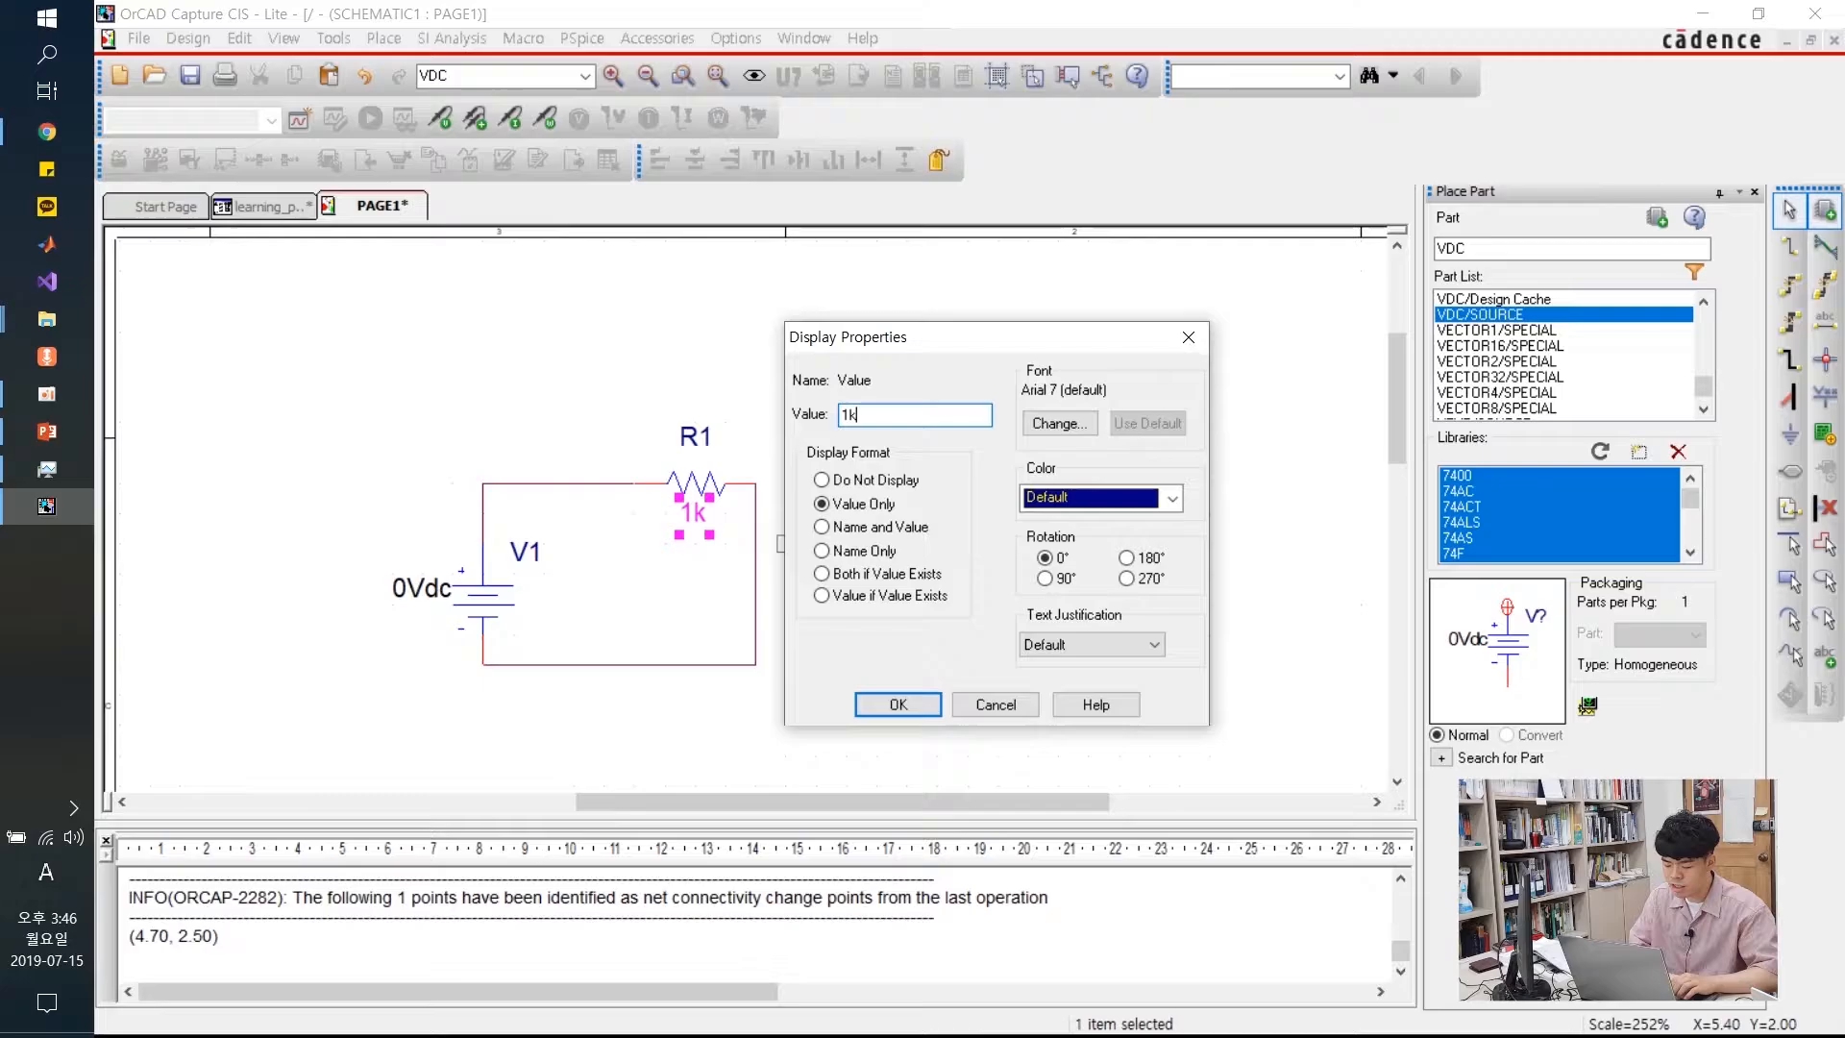
key("BackSpace")
key("BackSpace")
type("2")
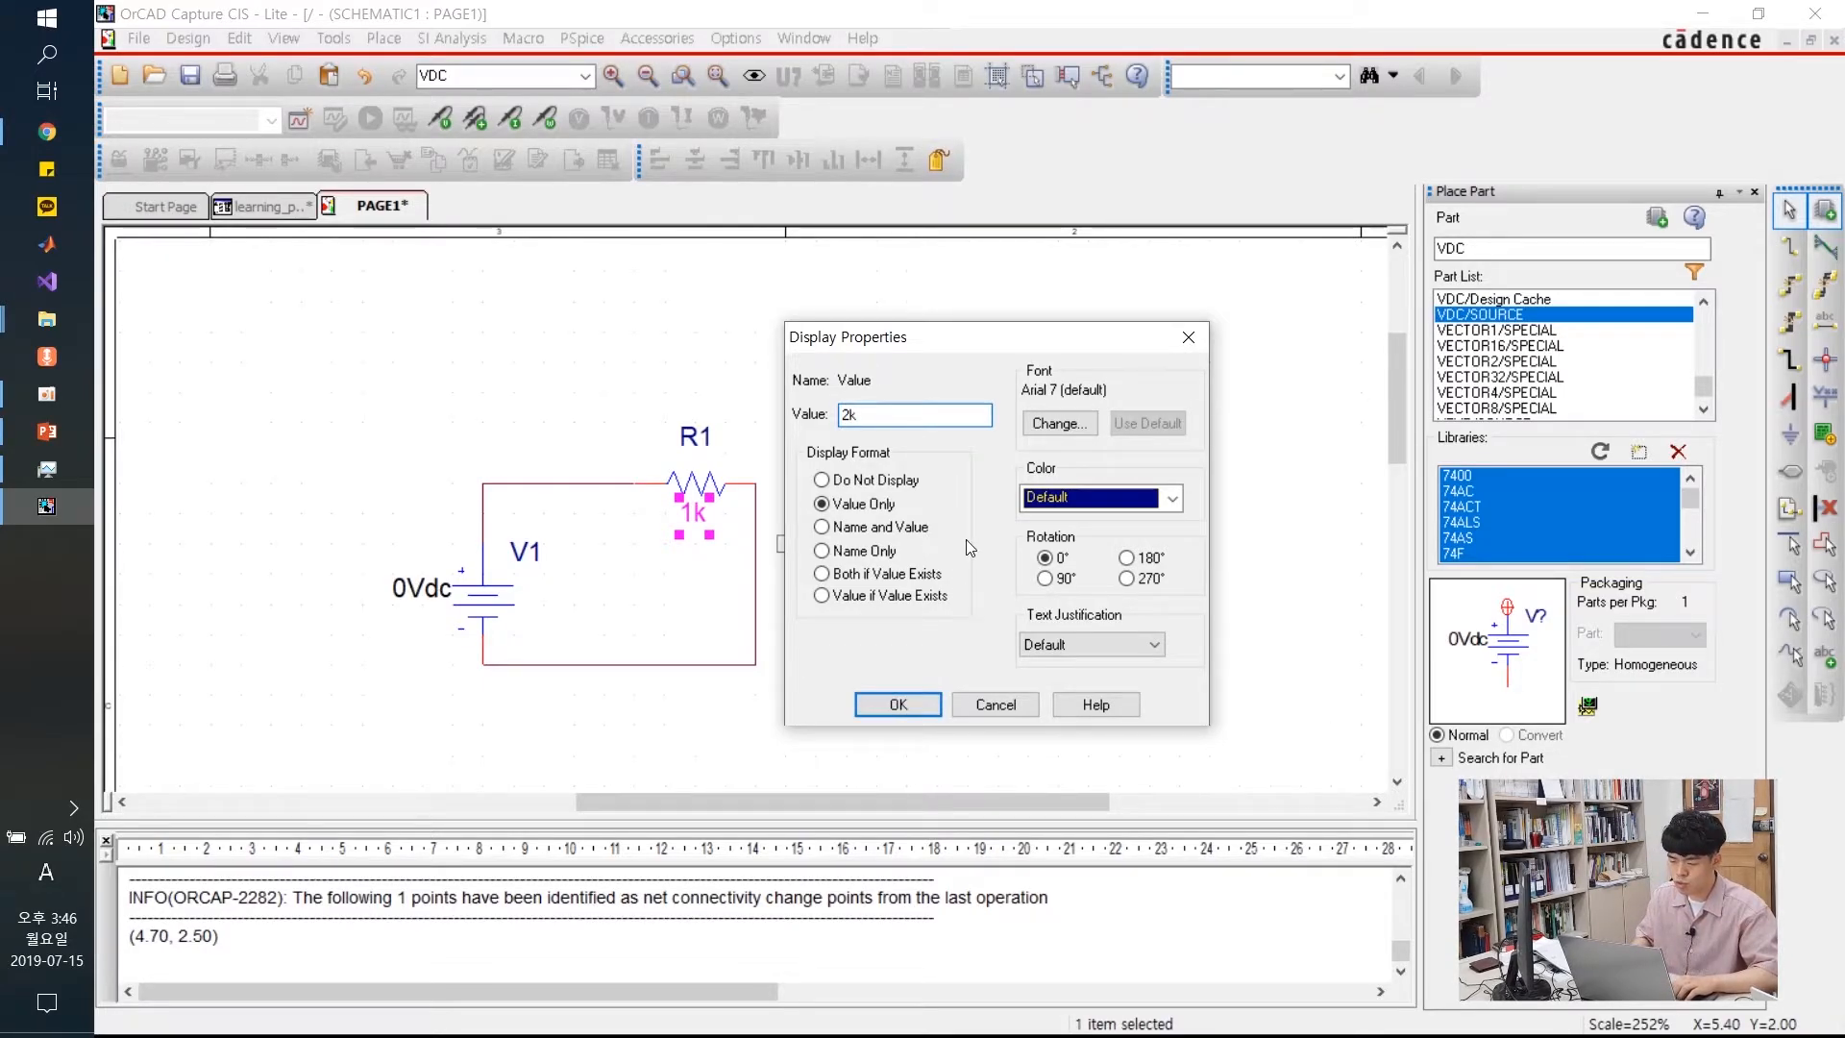
left_click(934, 706)
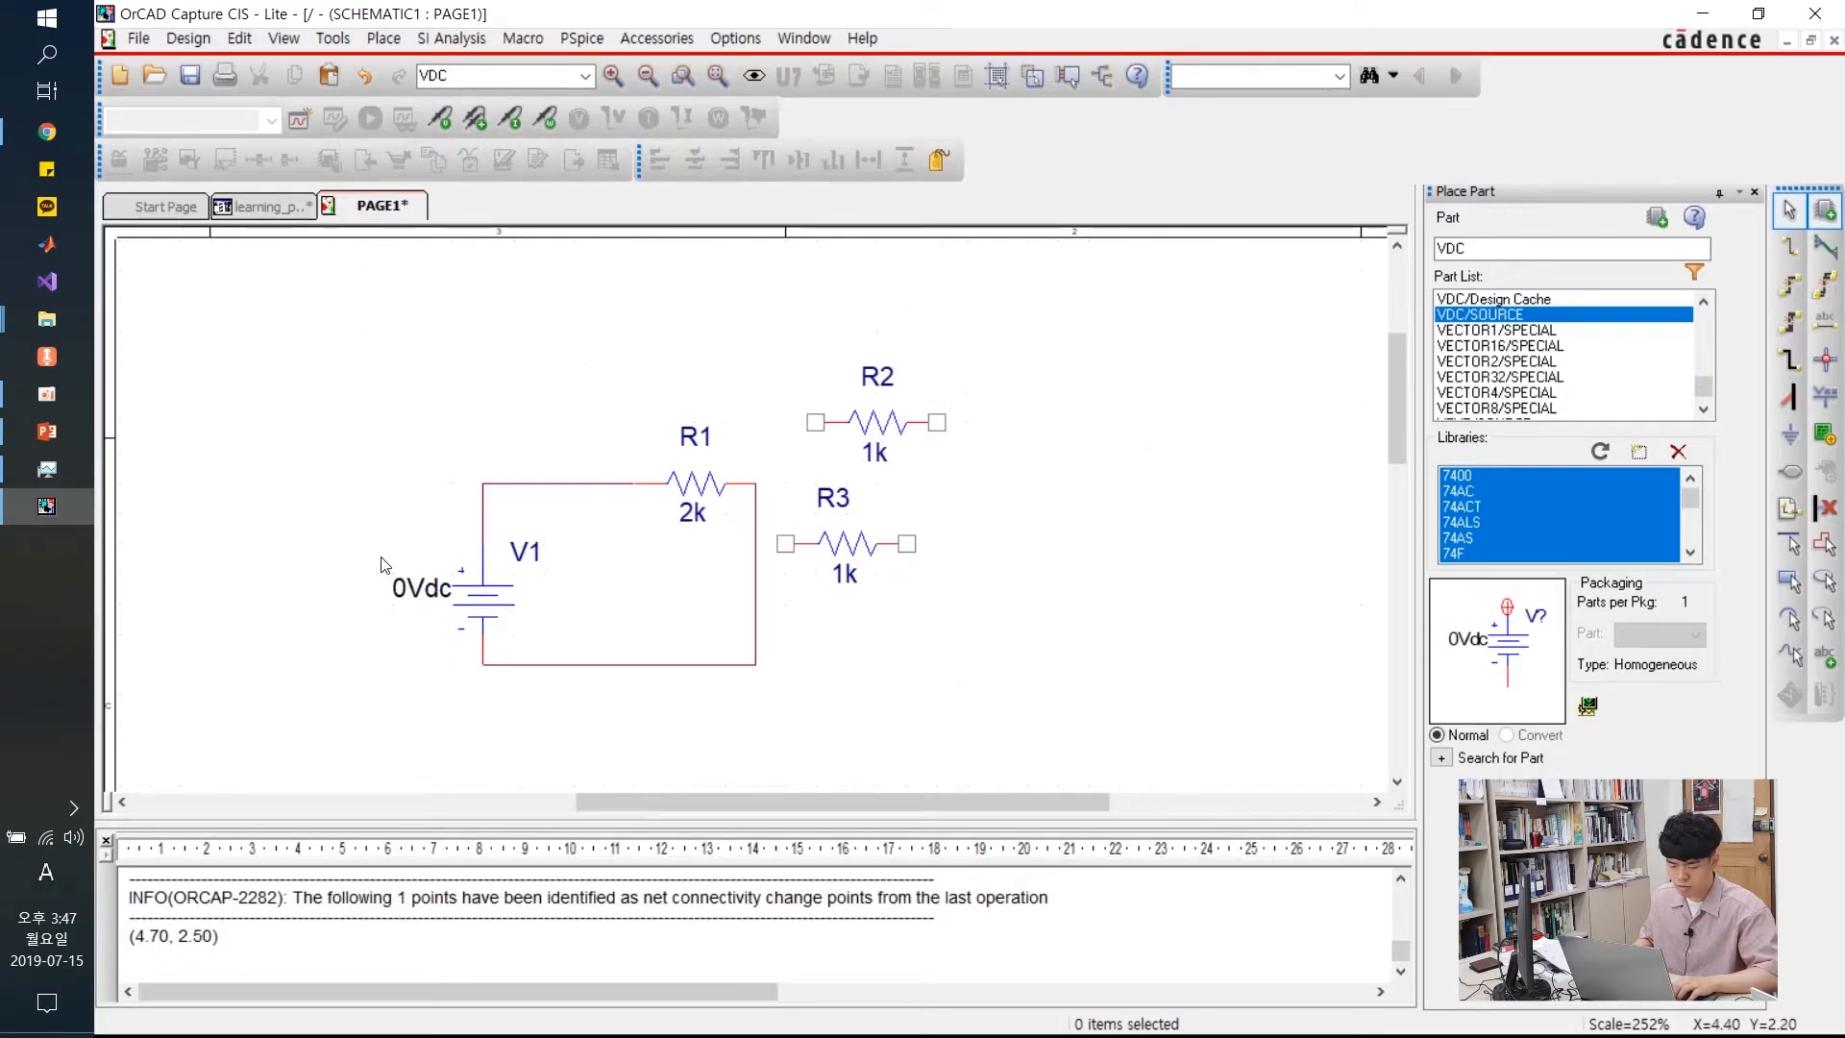
Replace V1's 0Vdc value with 12
left_click(422, 601)
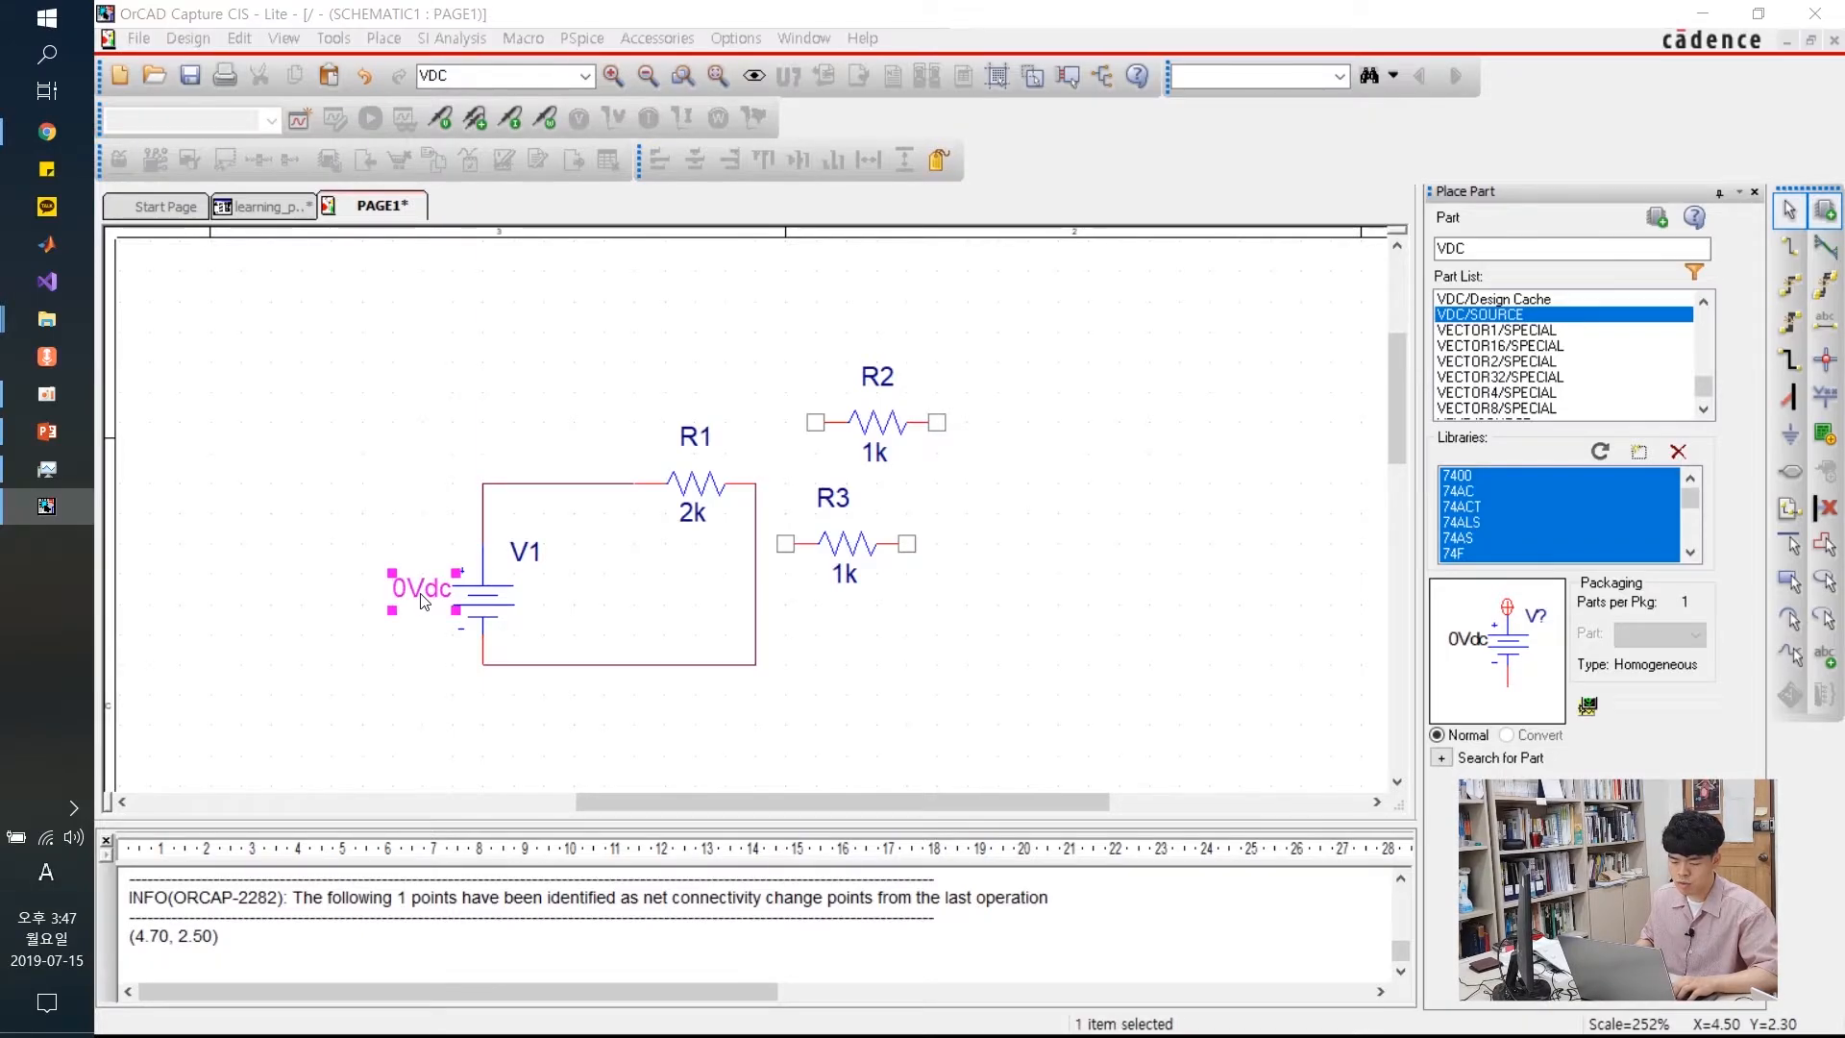
double_click(423, 602)
left_click(874, 414)
double_click(872, 413)
type("12")
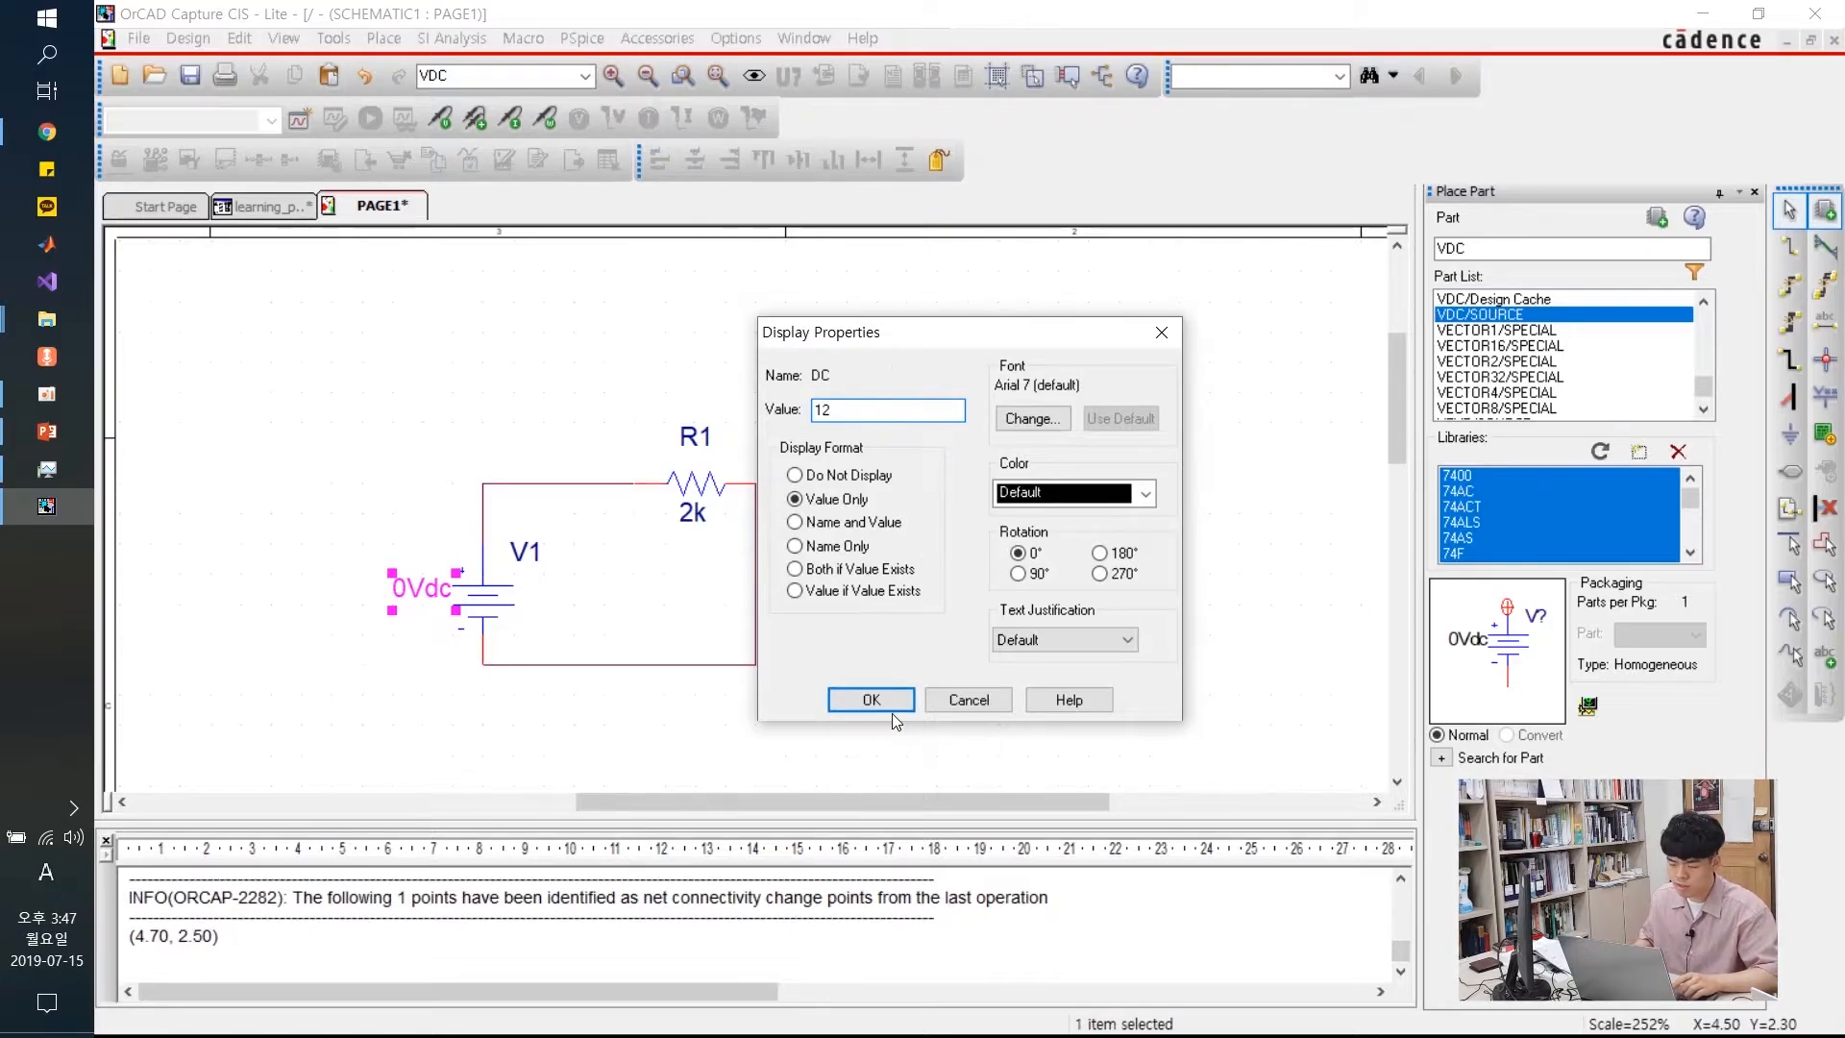
left_click(885, 701)
Delete the spare resistors R2 and R3, leaving just the V1–R1 loop
left_click_drag(1000, 299, 770, 640)
key("Delete")
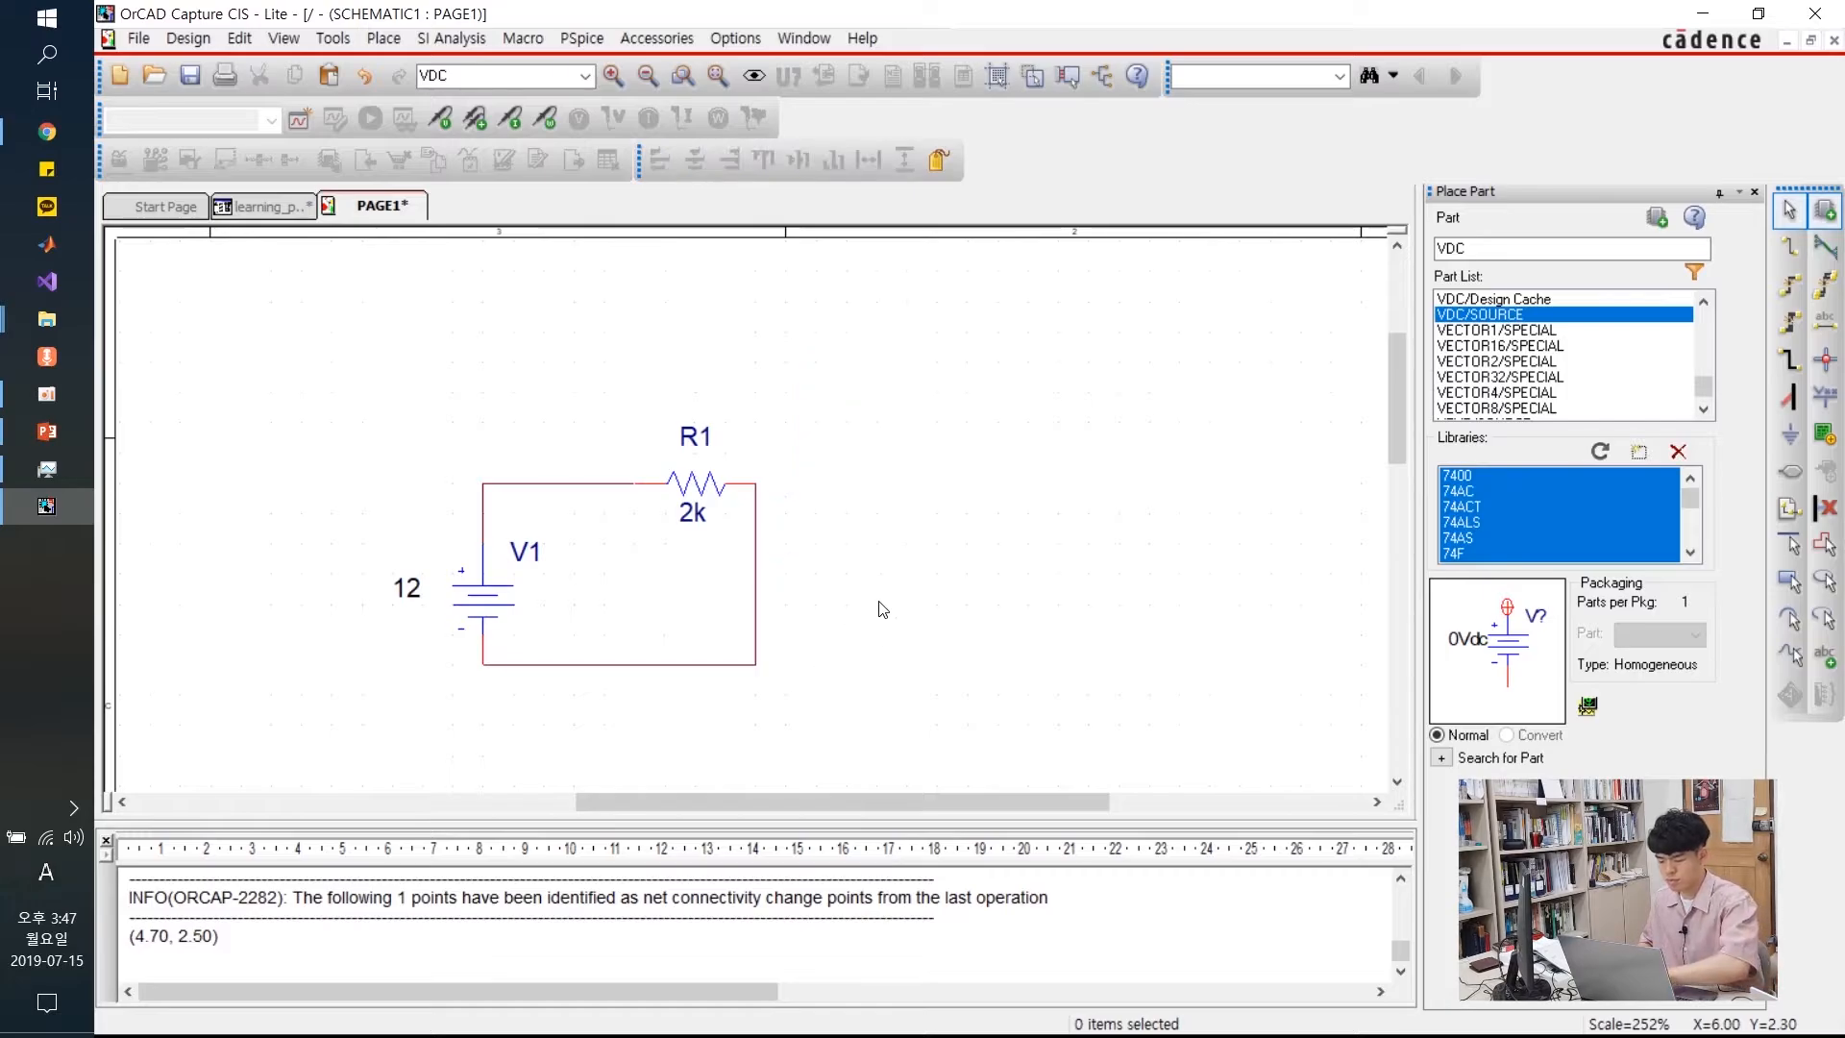
scroll(741, 671, "left", 3)
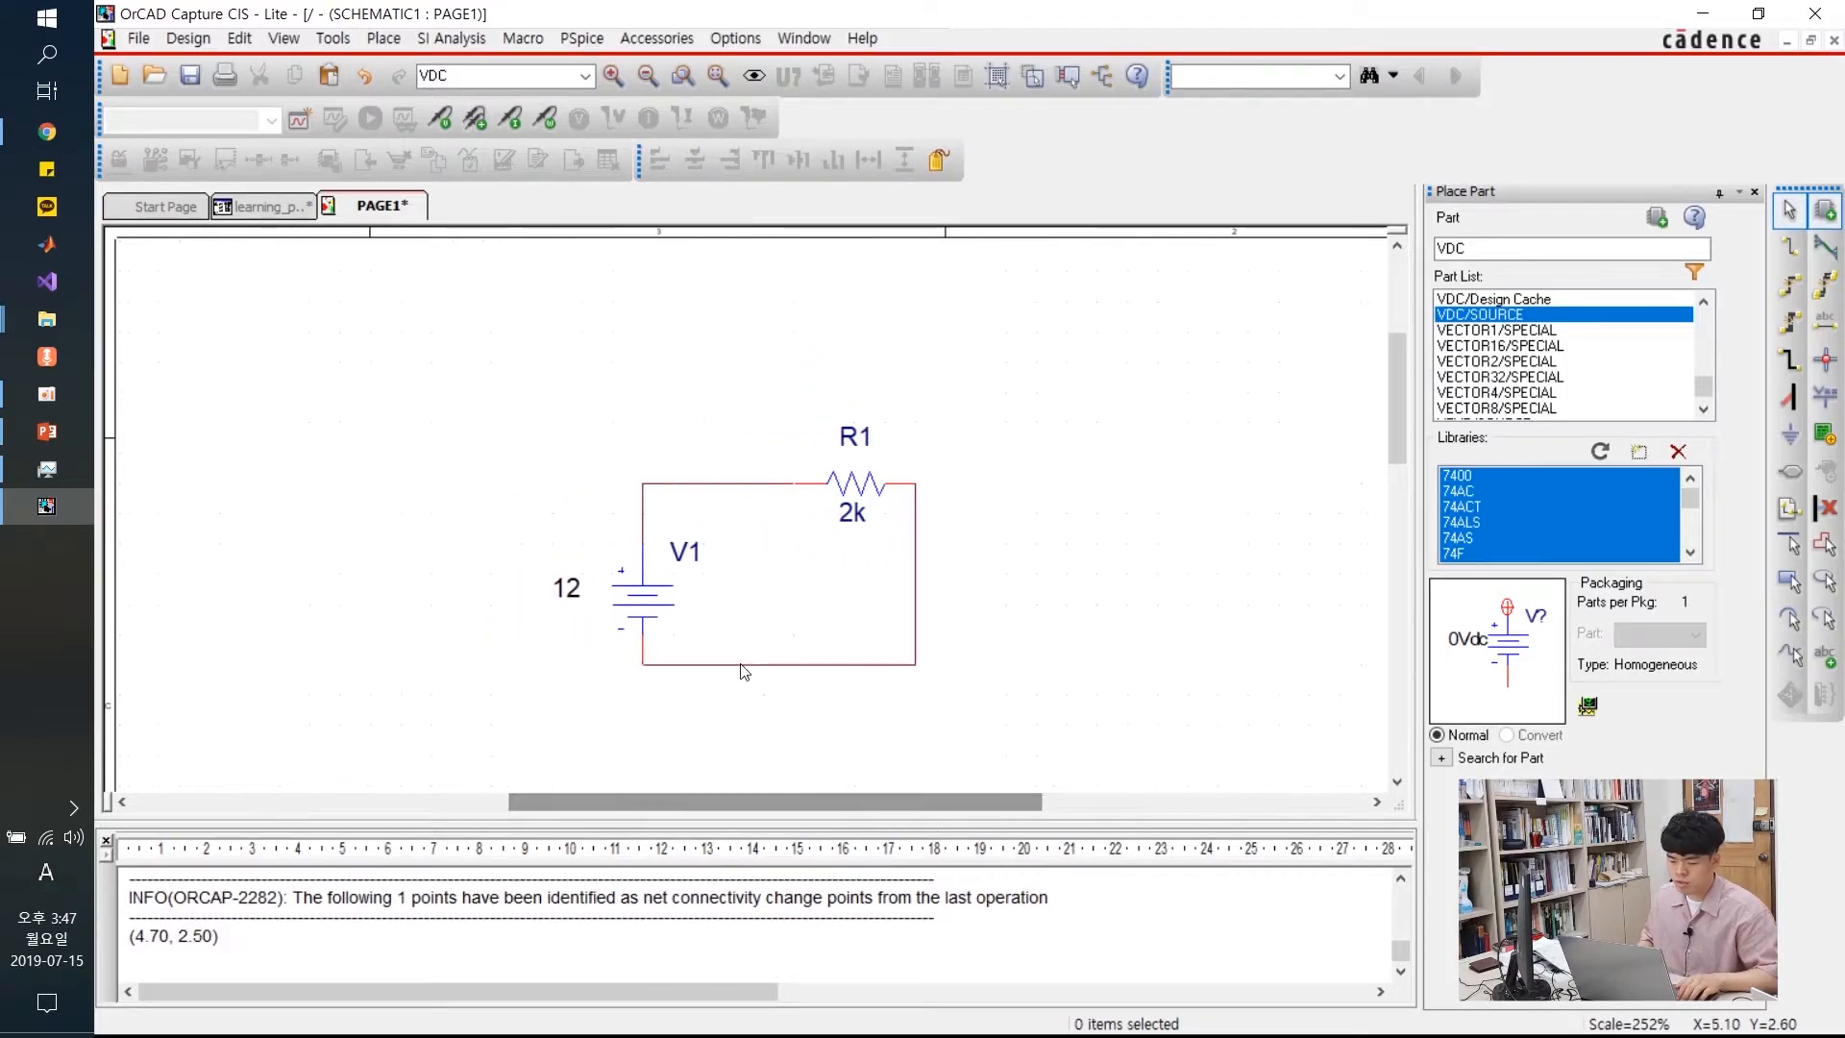
left_click_drag(491, 362, 1041, 734)
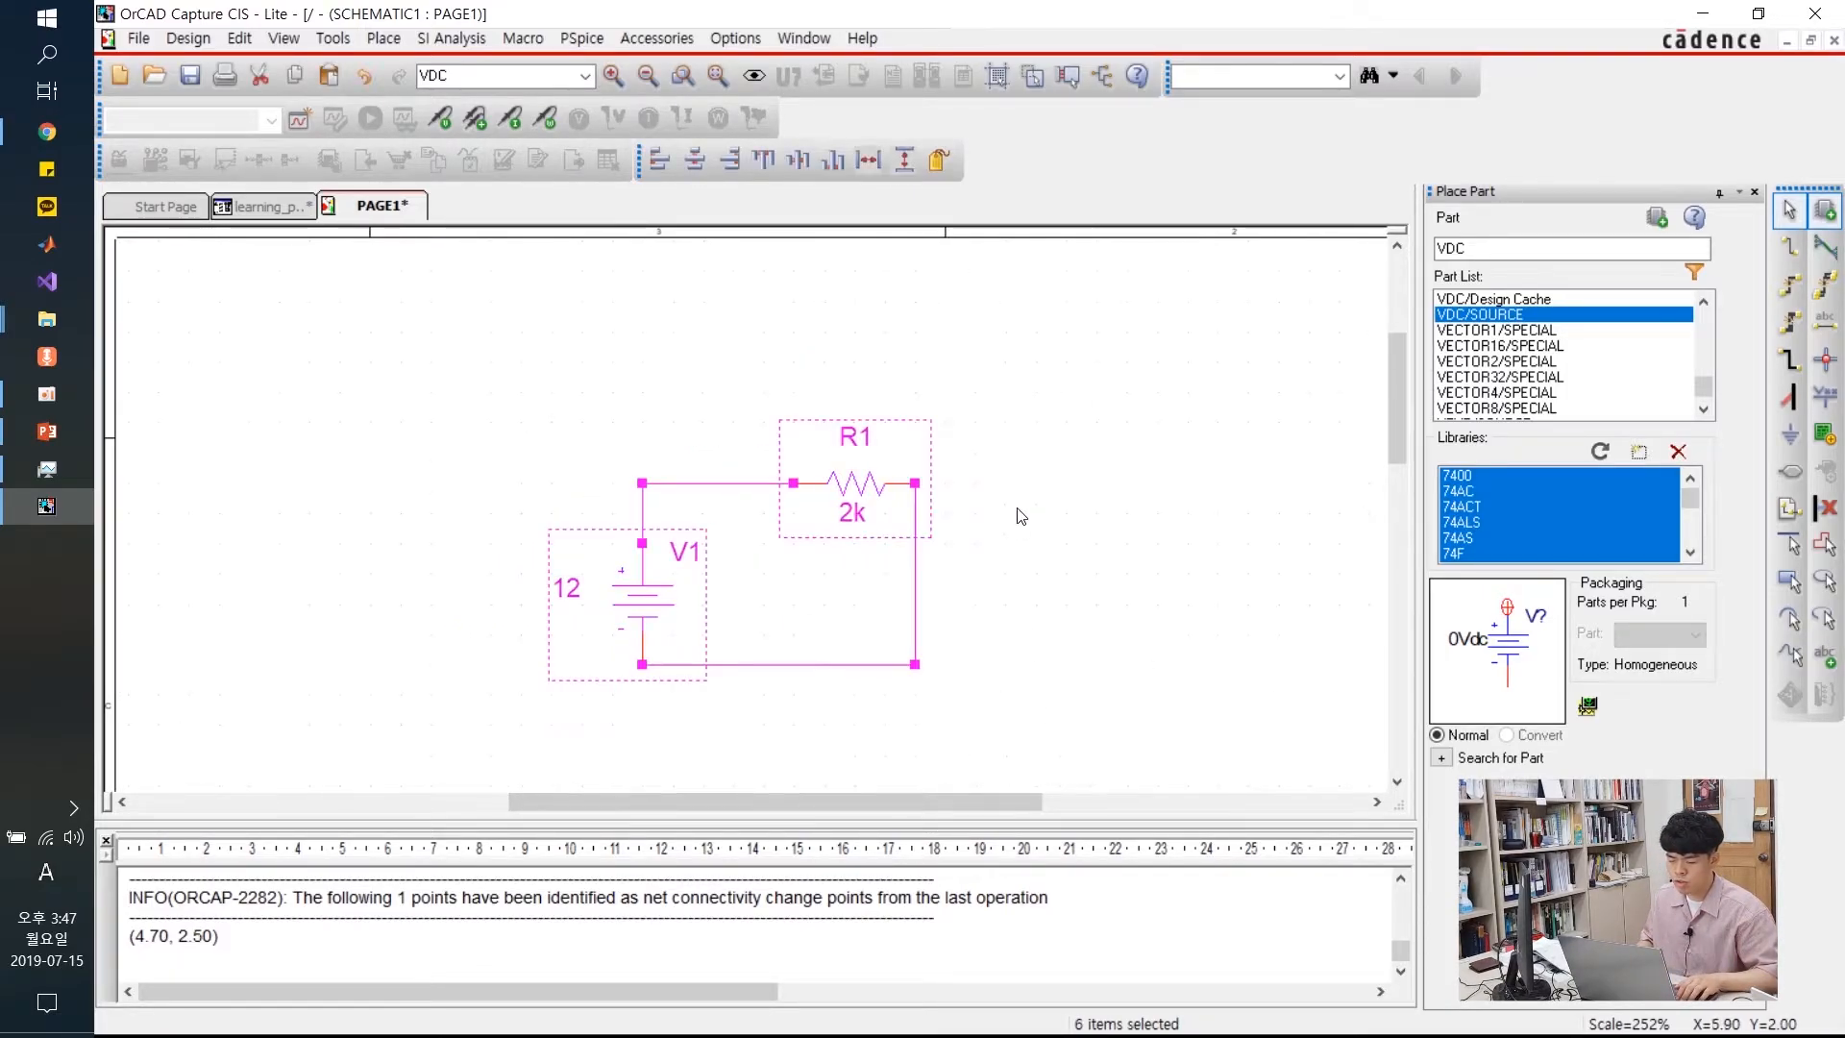
left_click(1019, 475)
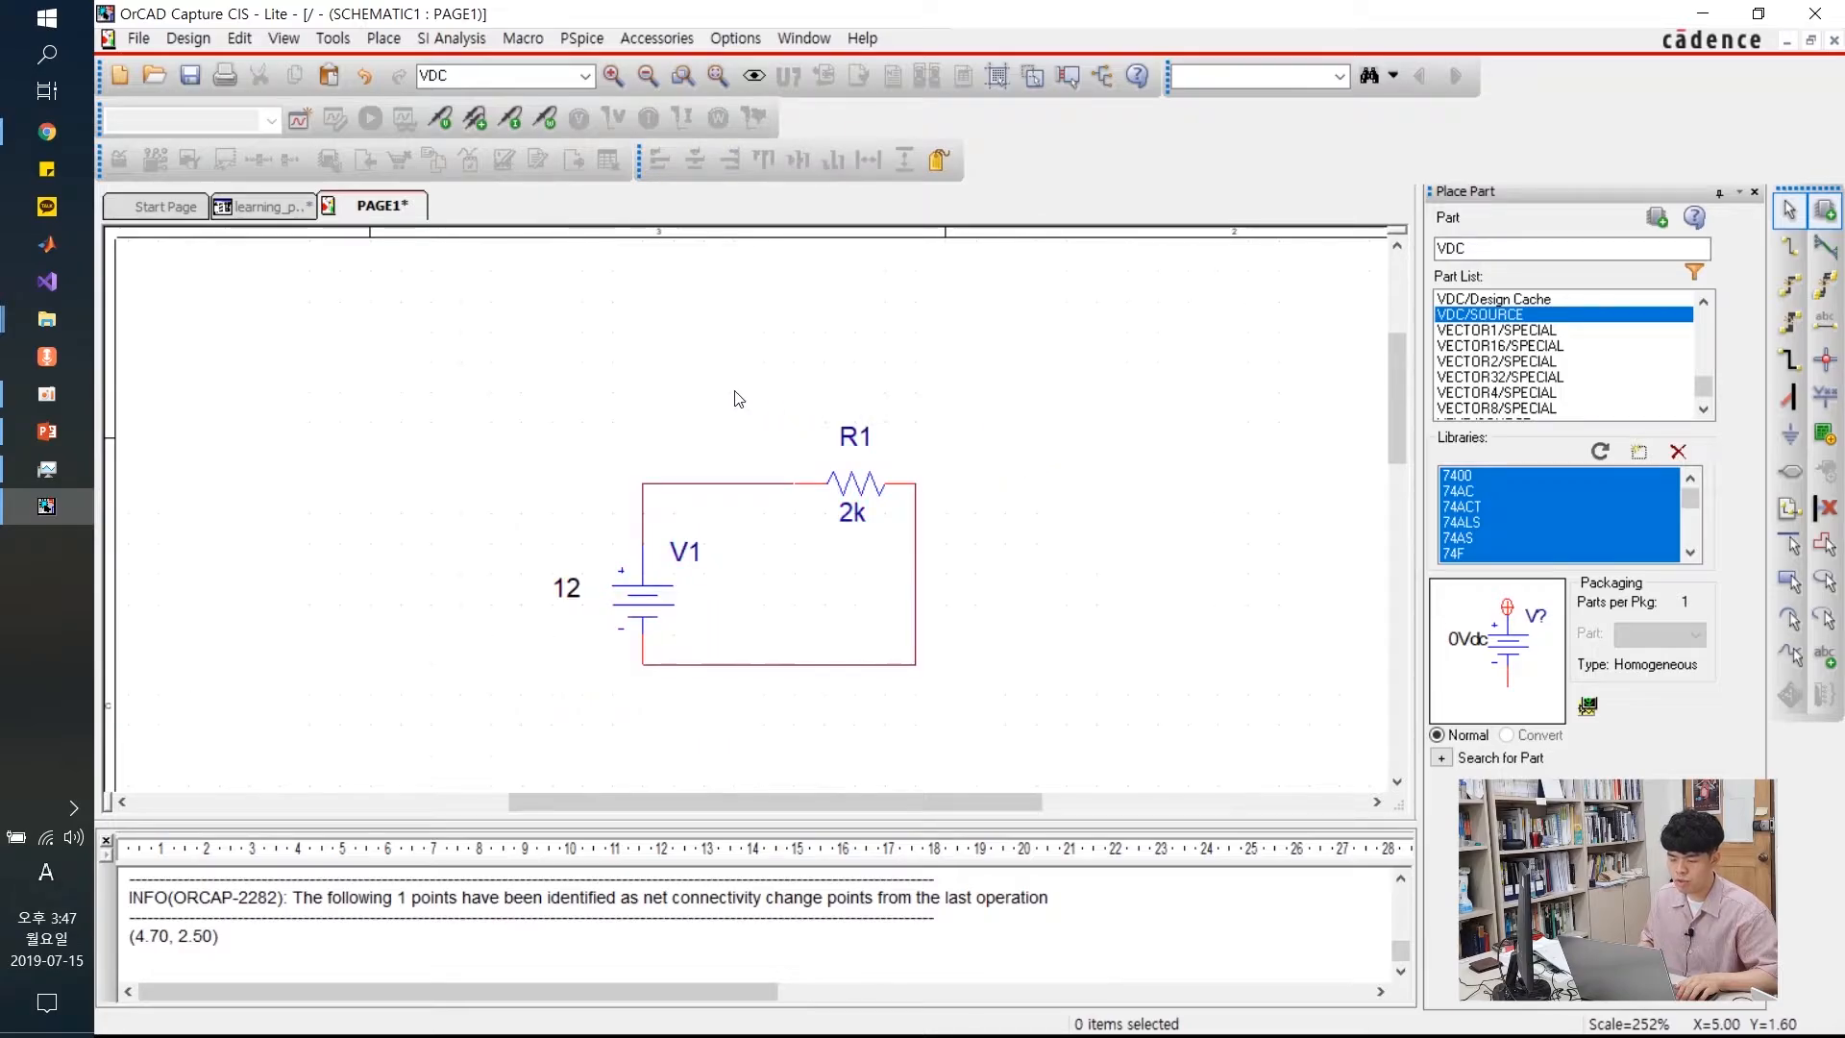
Create simulation profile 'dd' using a Time Domain (Transient) analysis with 1000ns run time
left_click(301, 119)
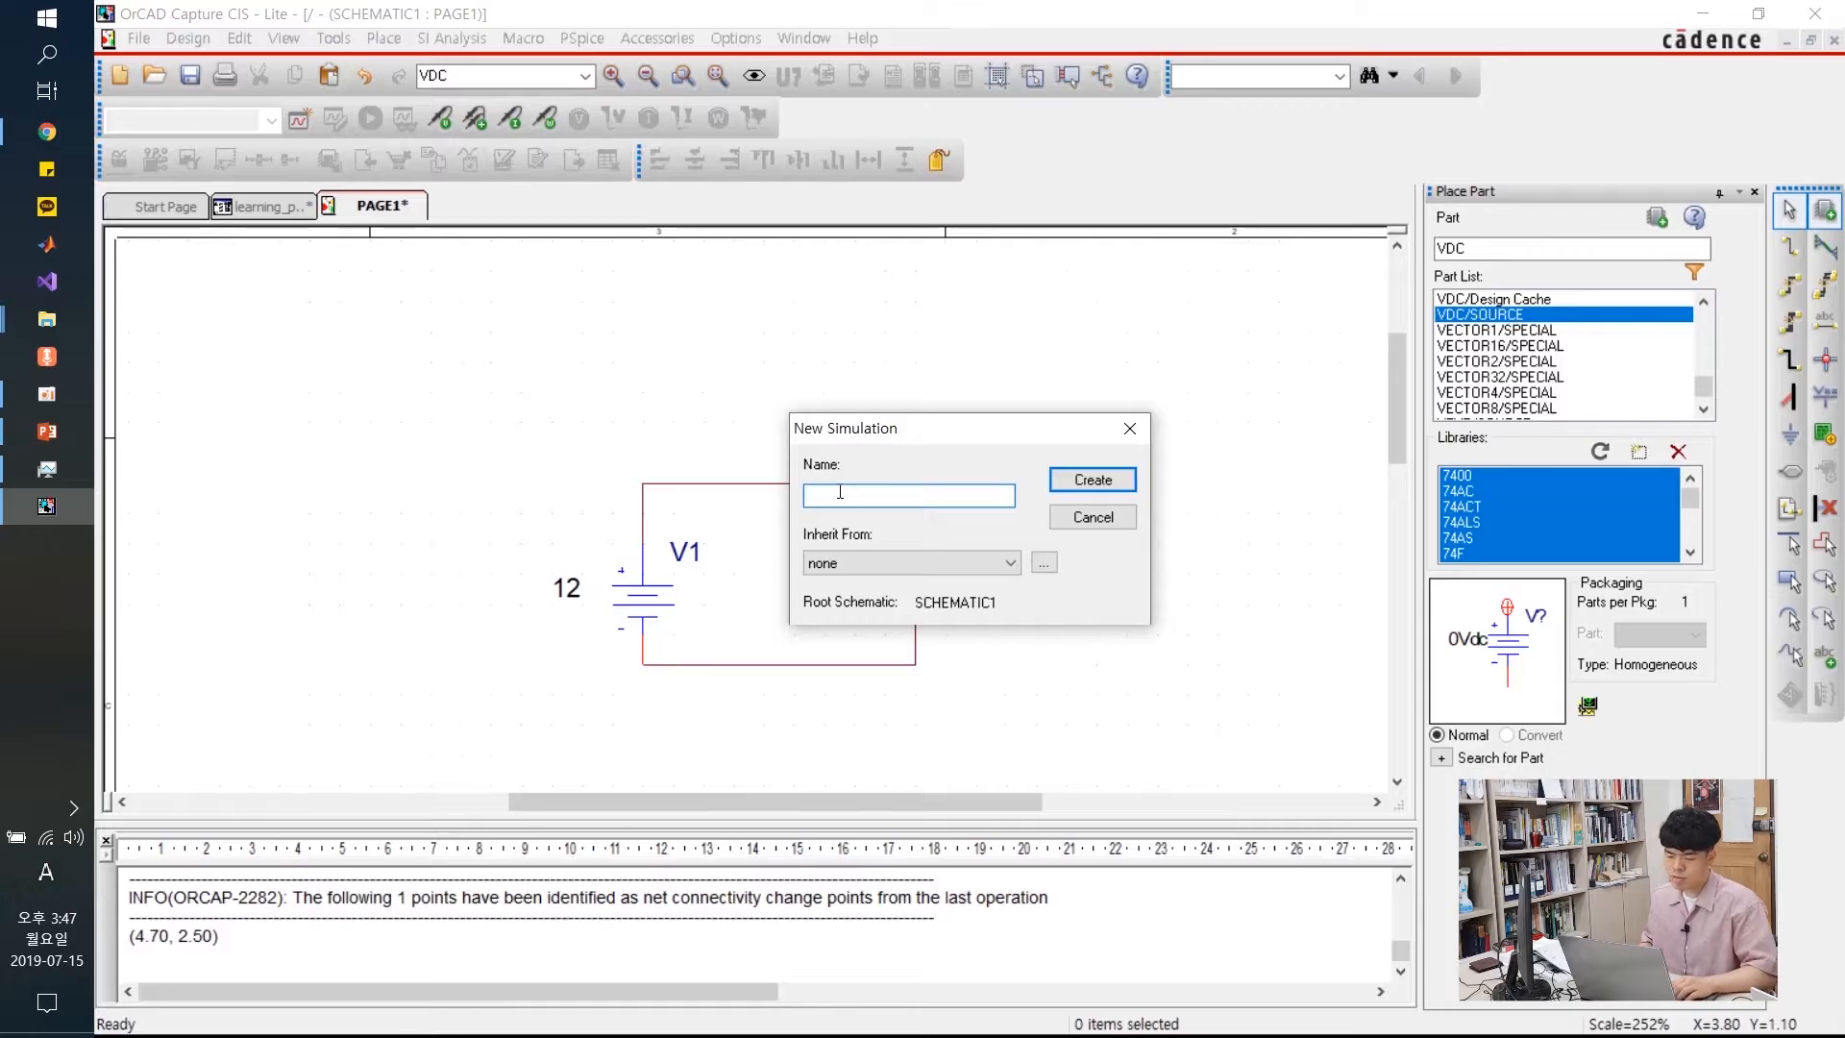
type("dd")
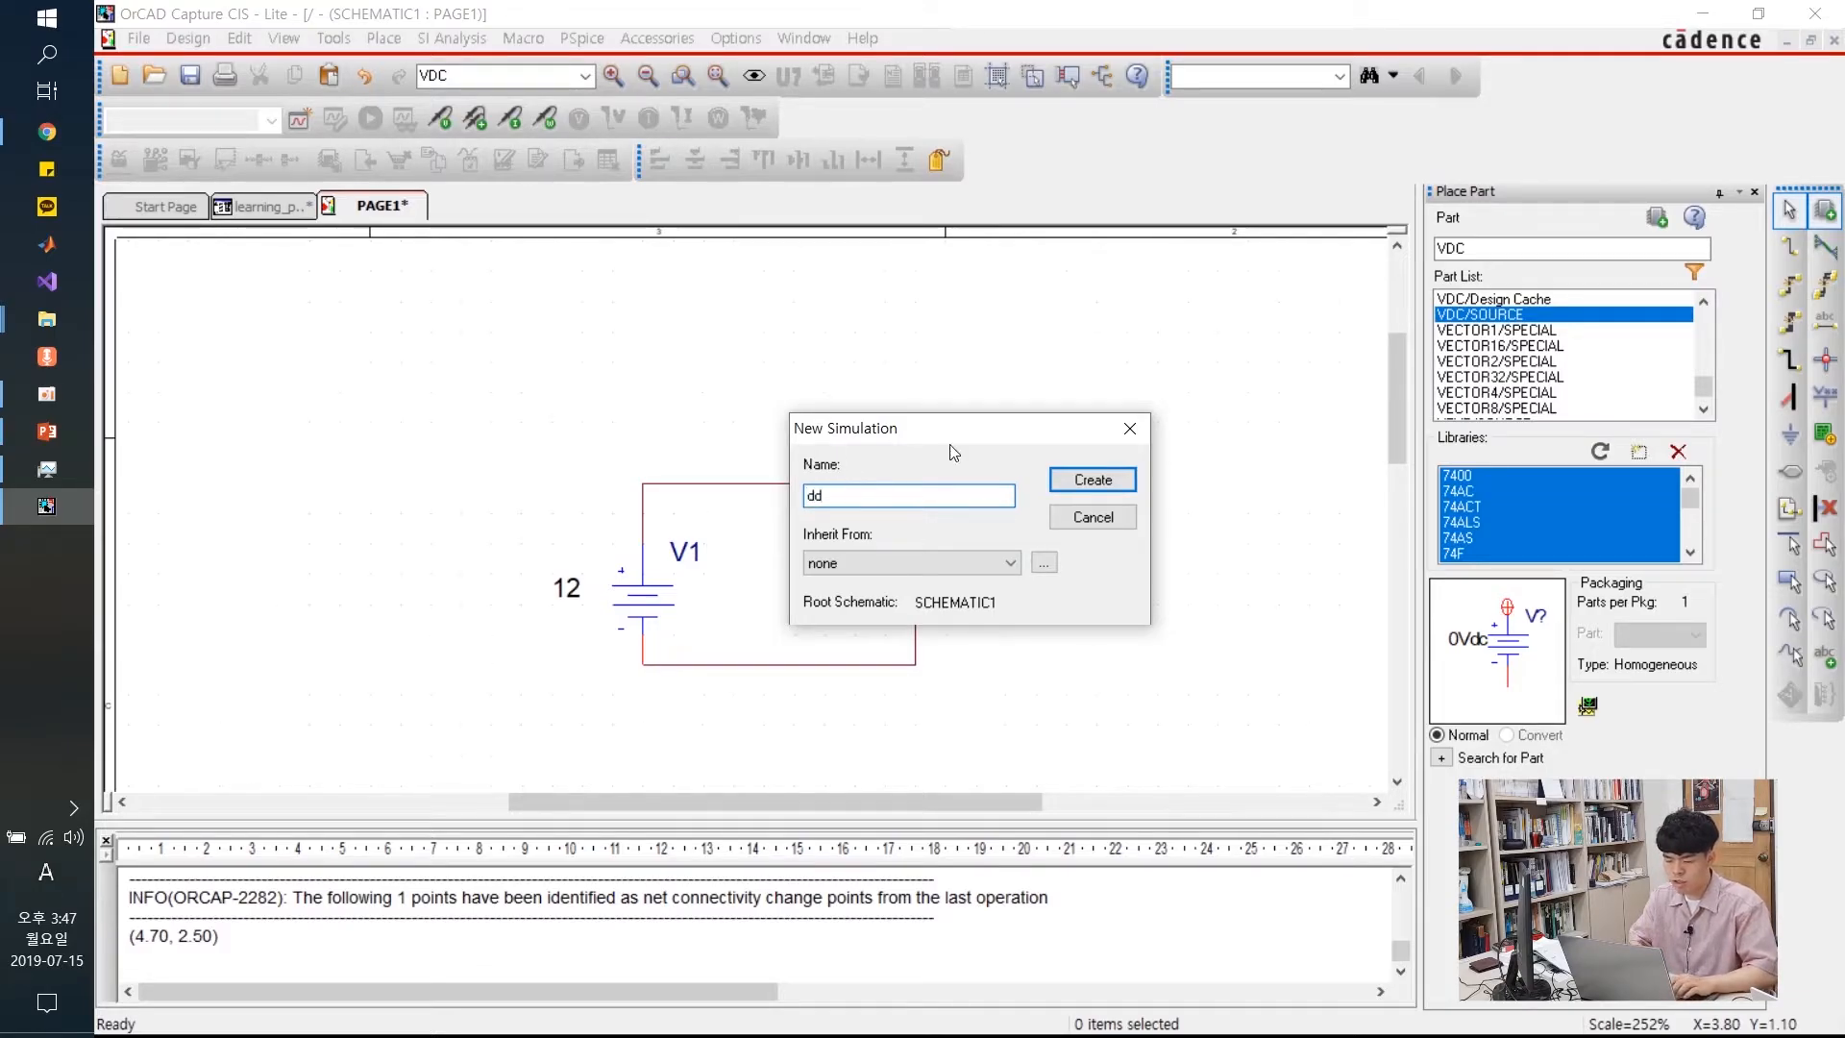
left_click(1093, 479)
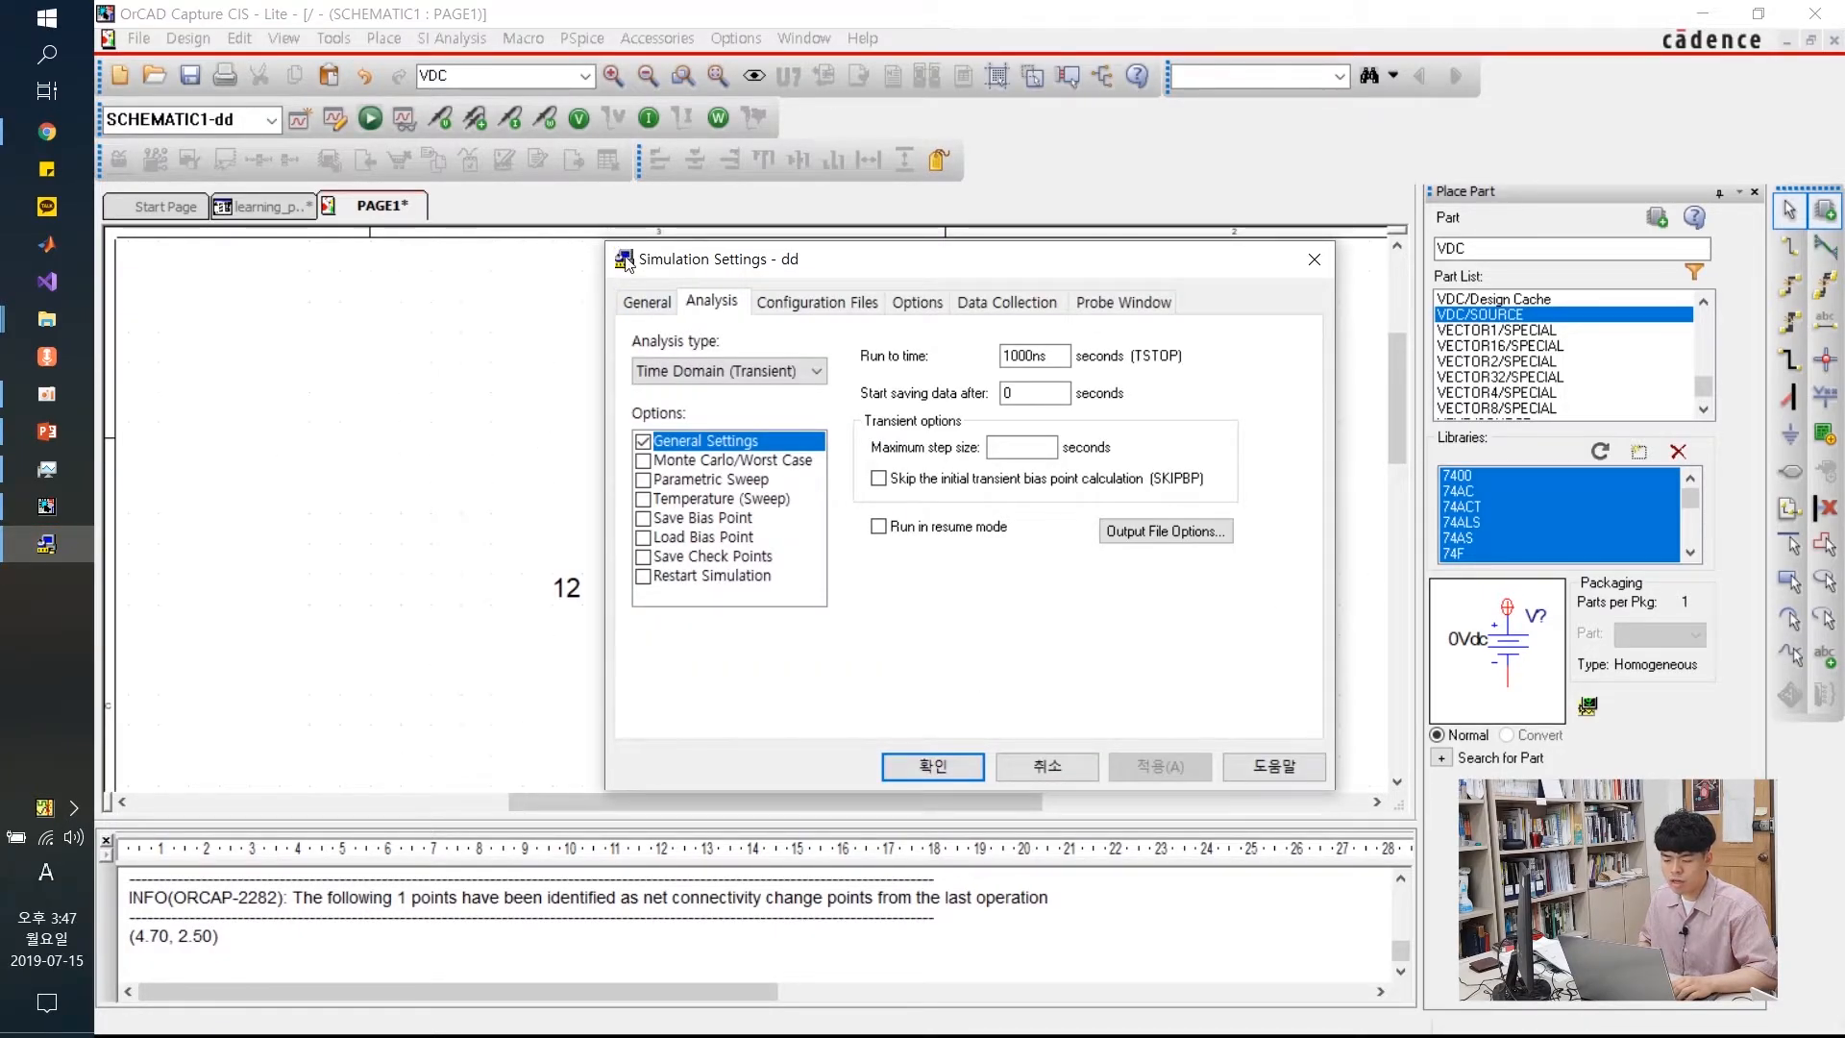
left_click_drag(876, 270, 767, 276)
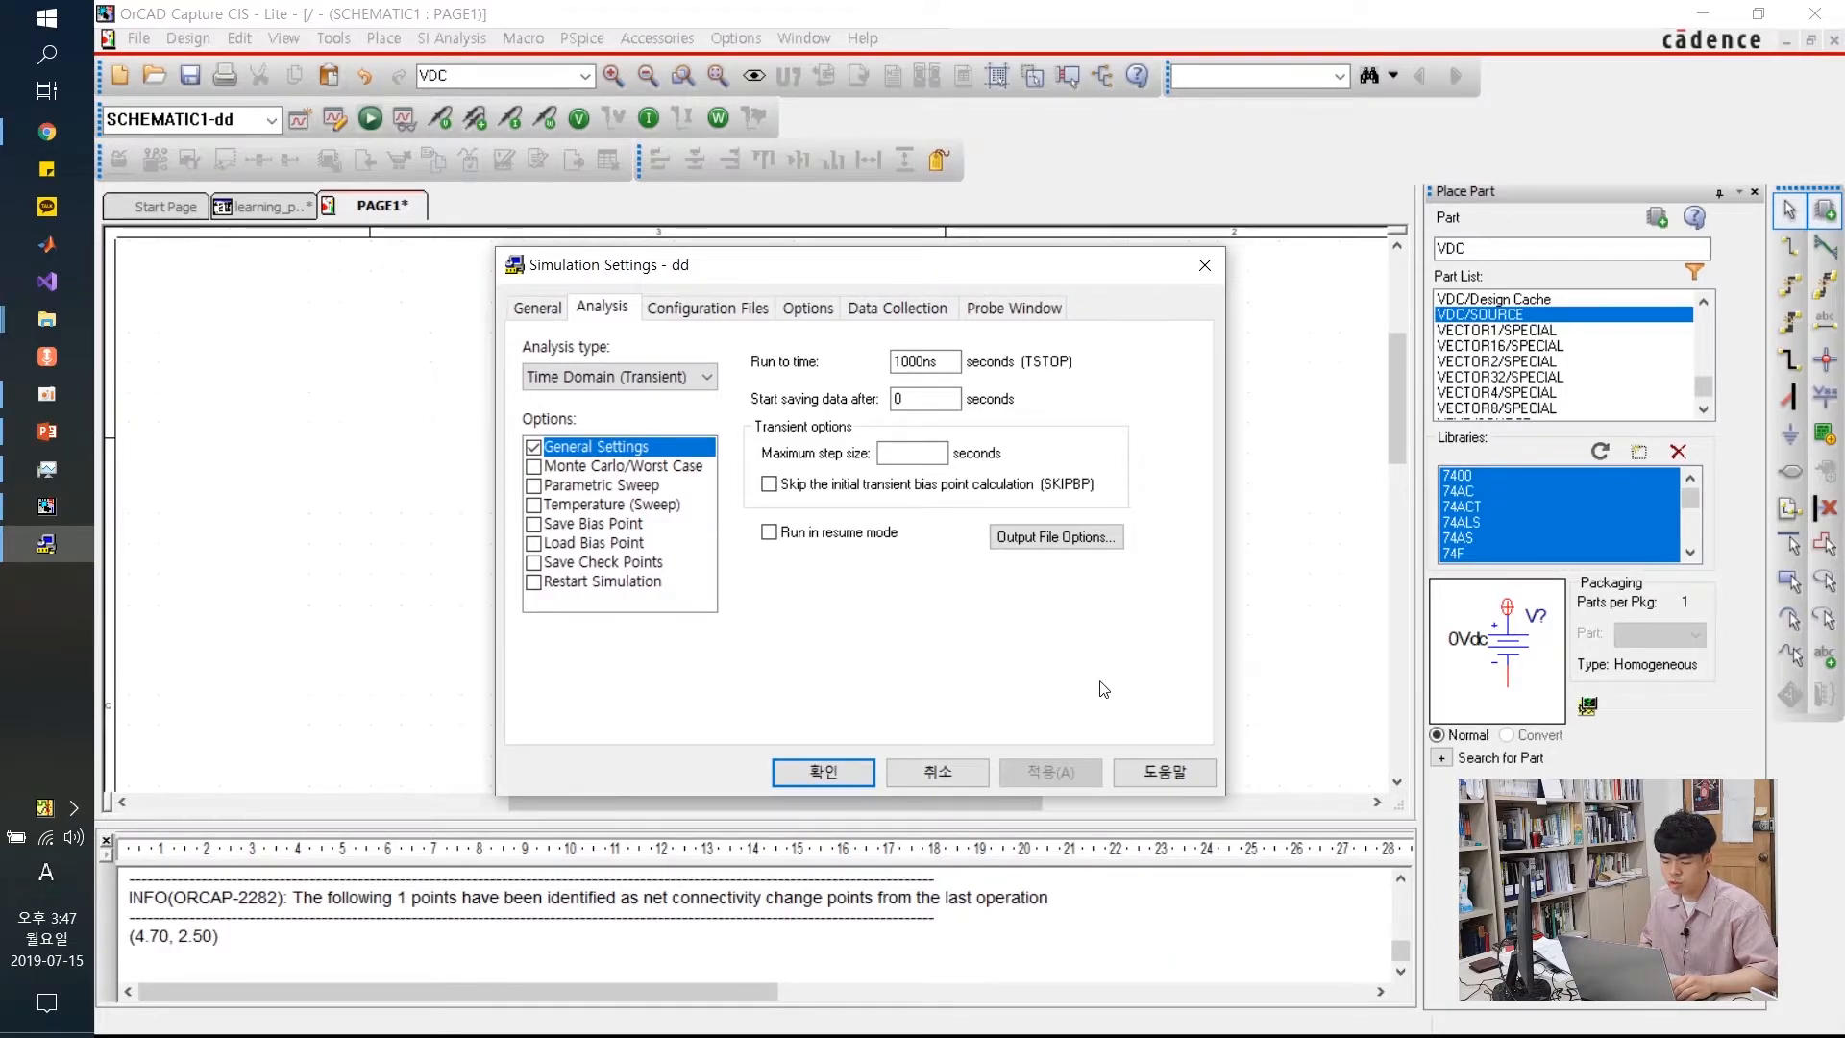
left_click(850, 781)
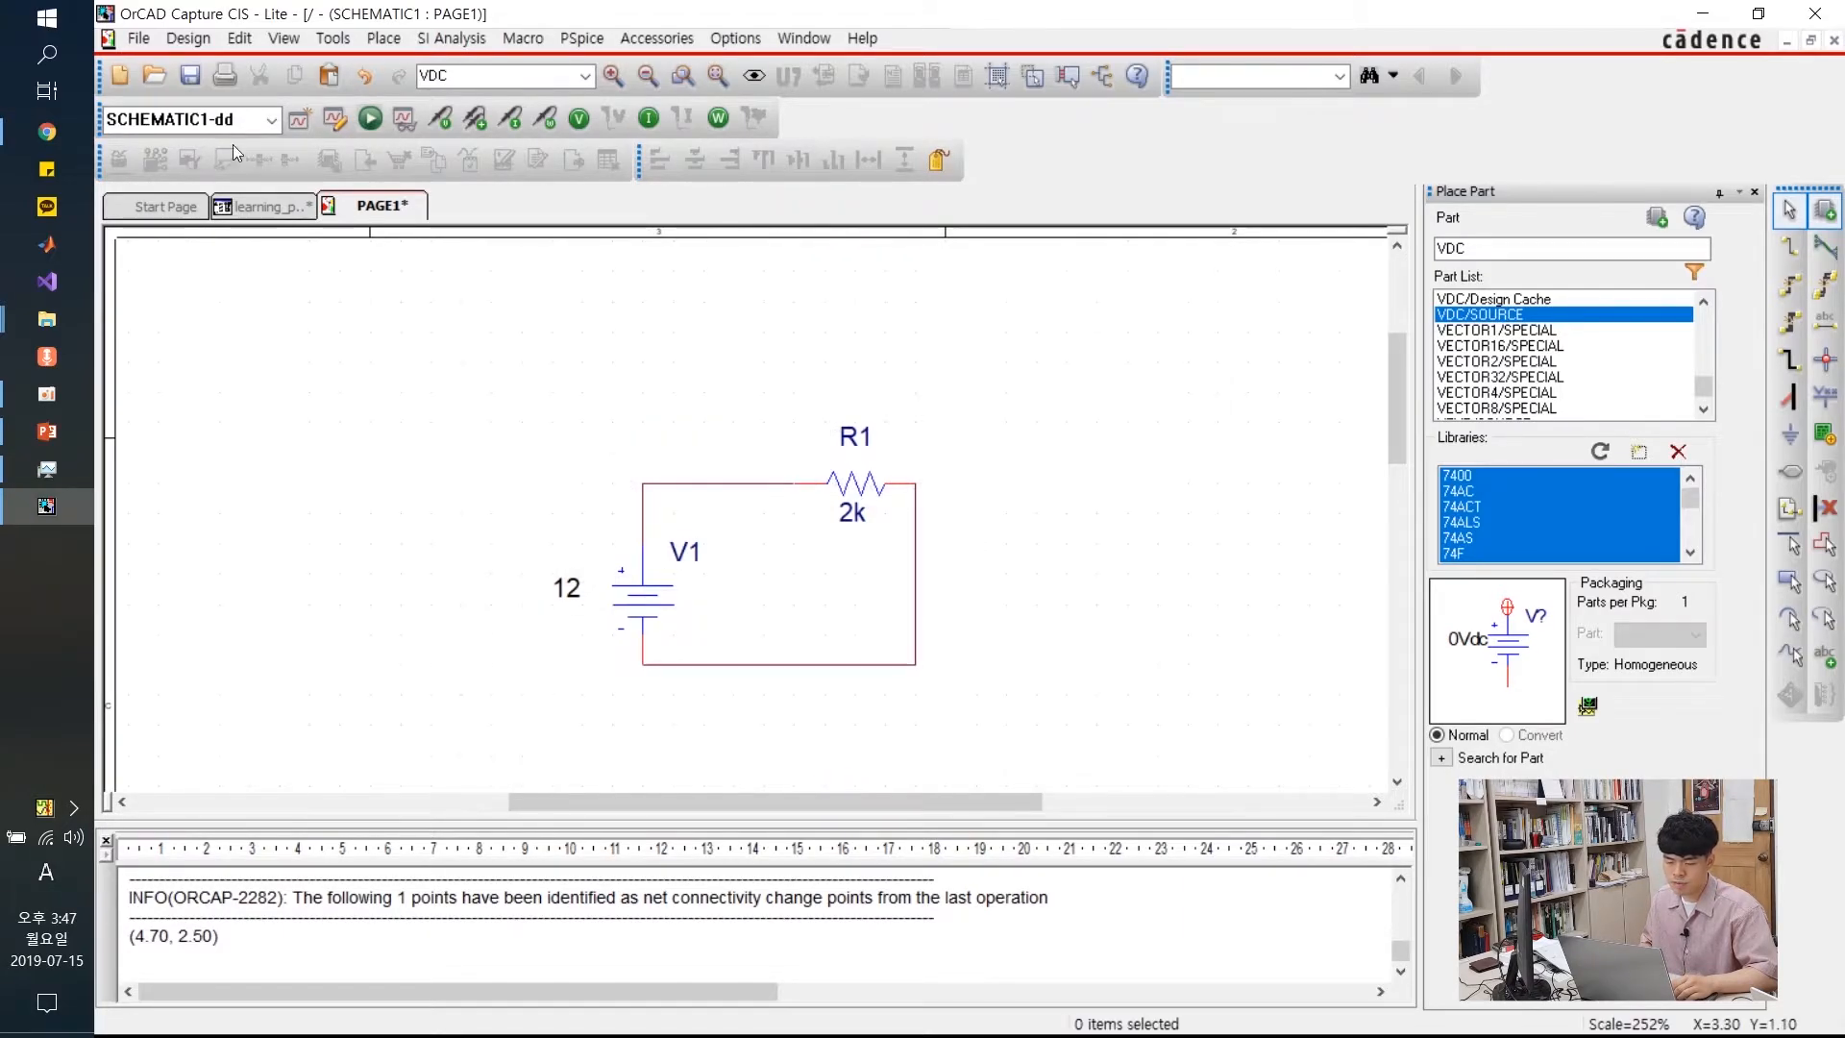
Run PSpice on the circuit, accept the netlist warning, and view dd.out.1 in PSpice A/D Lite
left_click(372, 120)
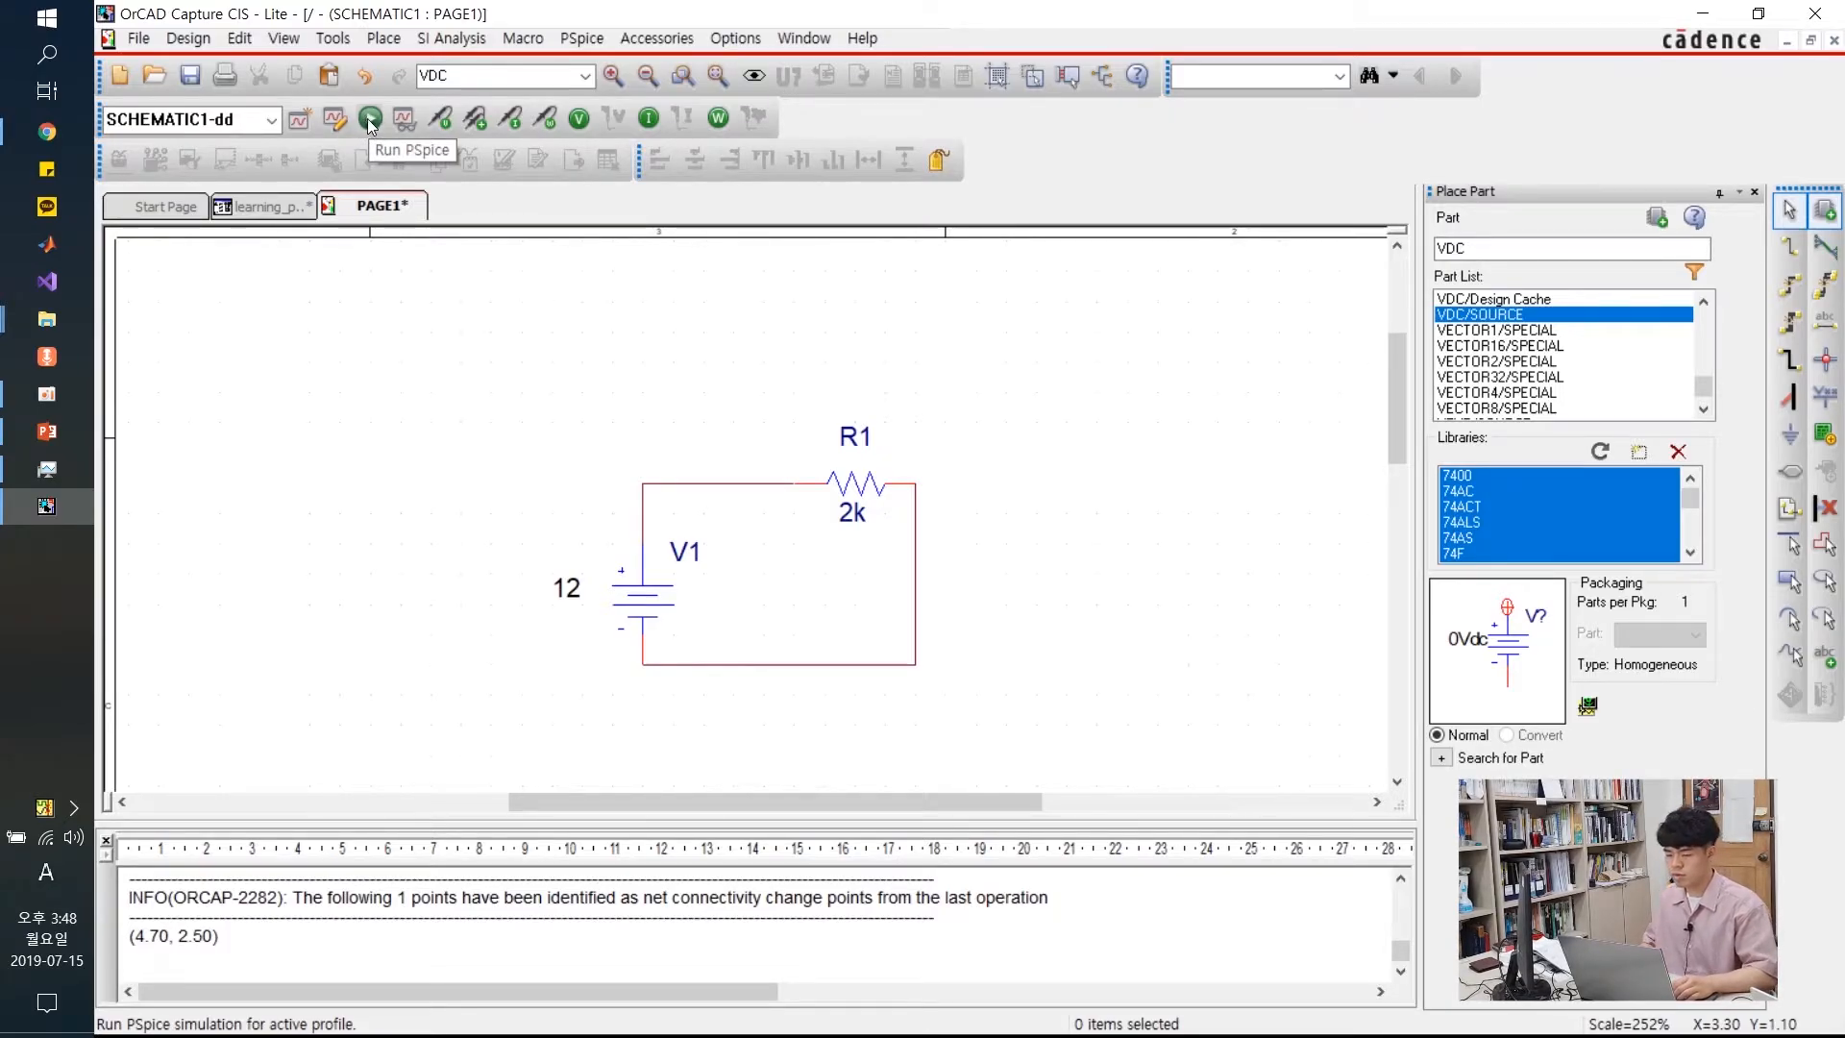
left_click(370, 119)
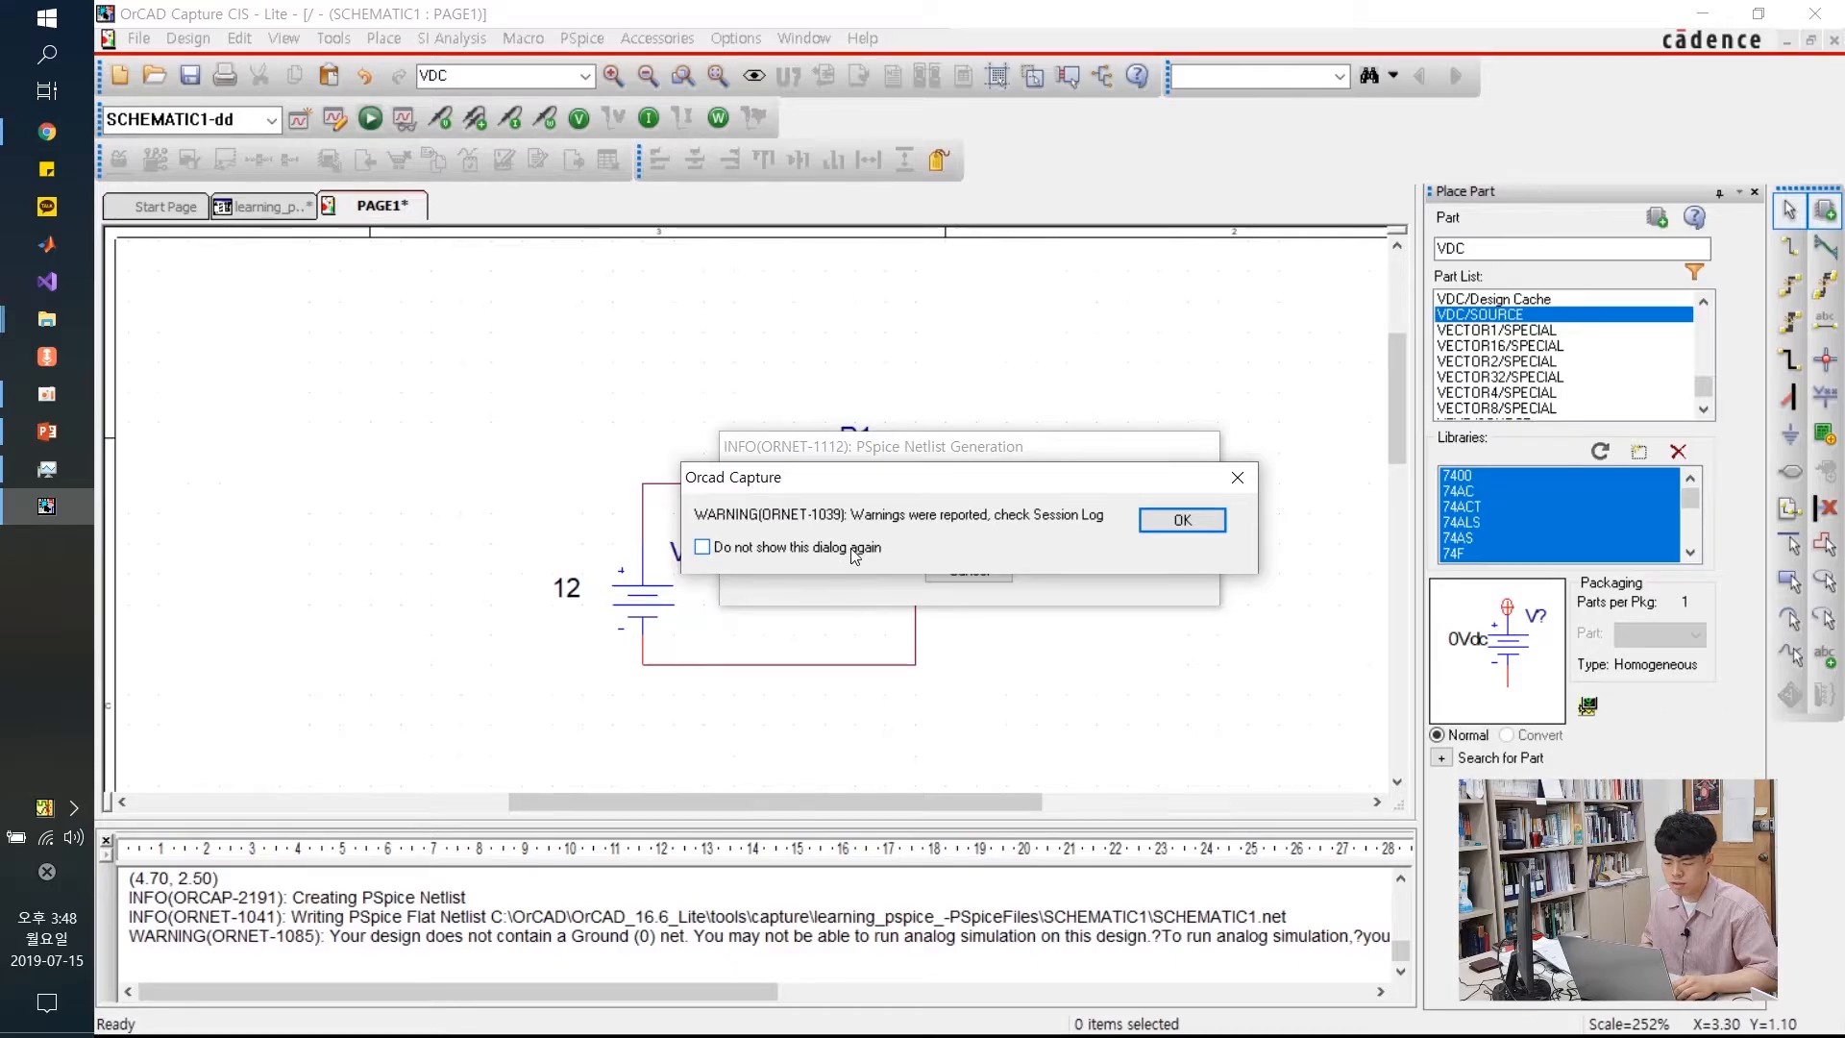
left_click(1163, 523)
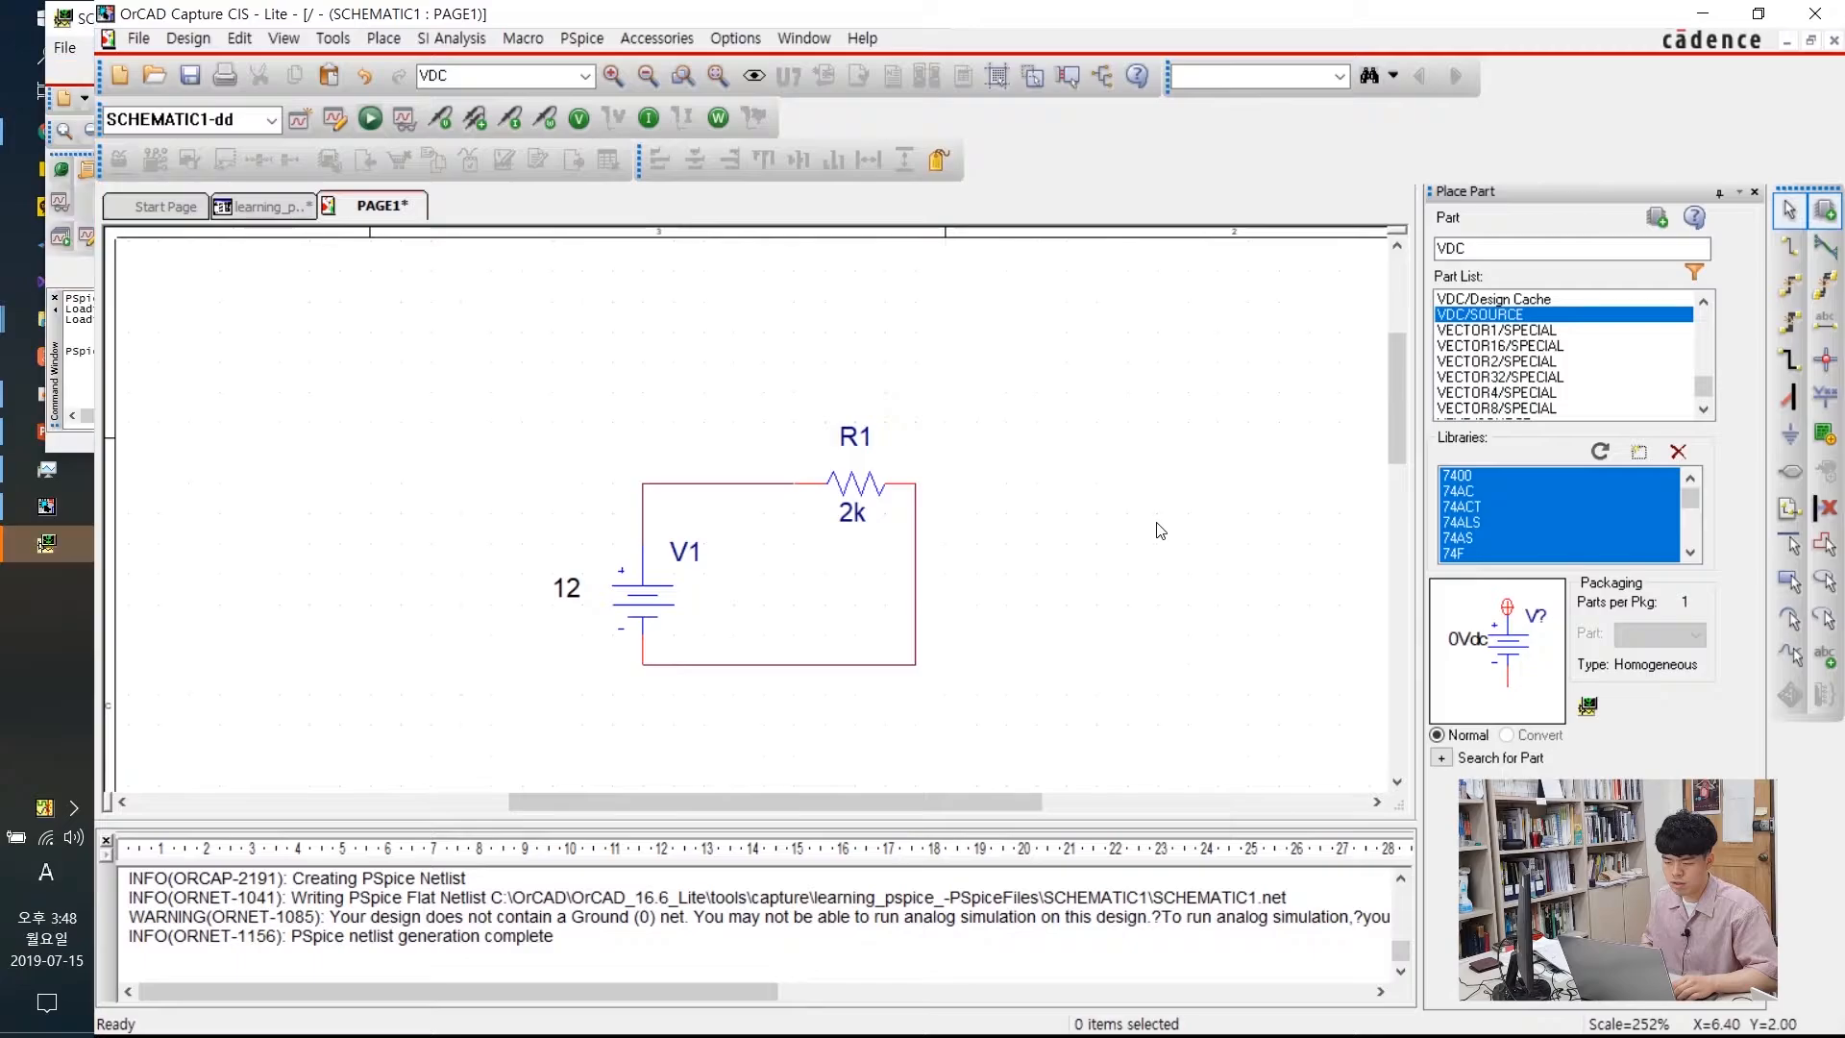
left_click(48, 546)
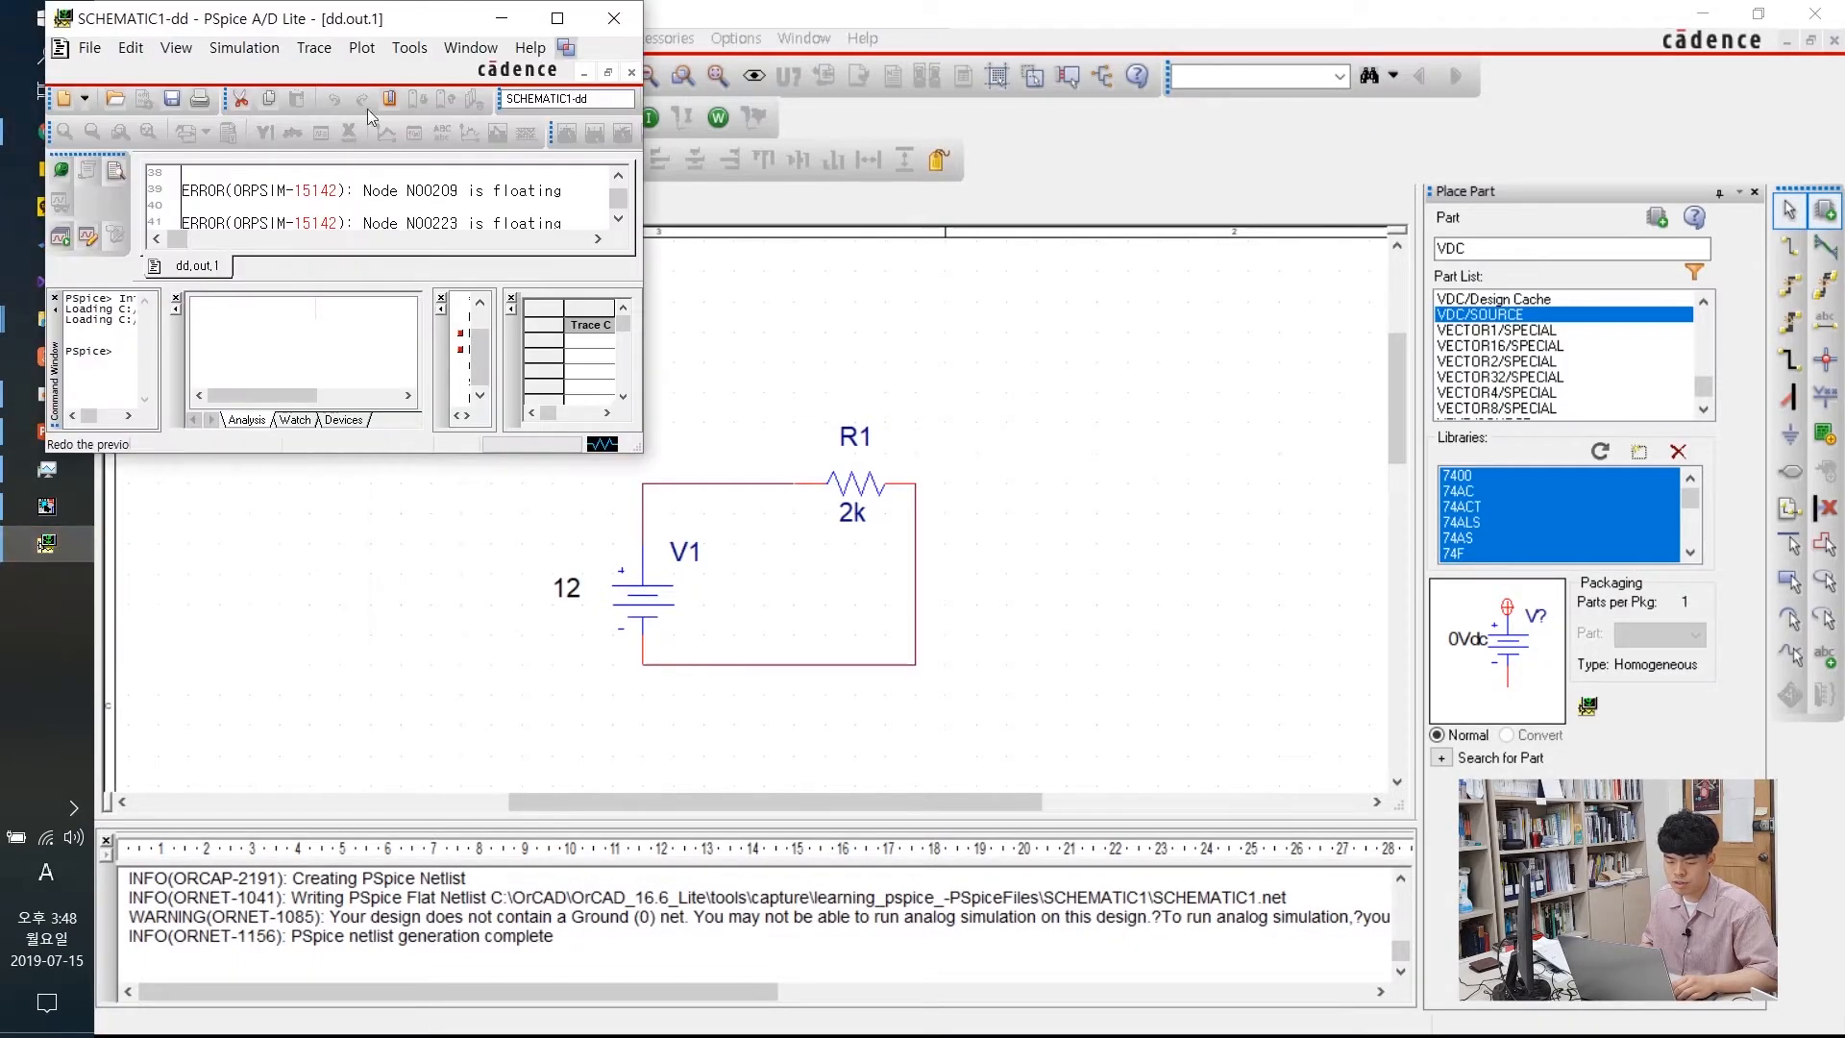
left_click_drag(372, 21, 817, 2)
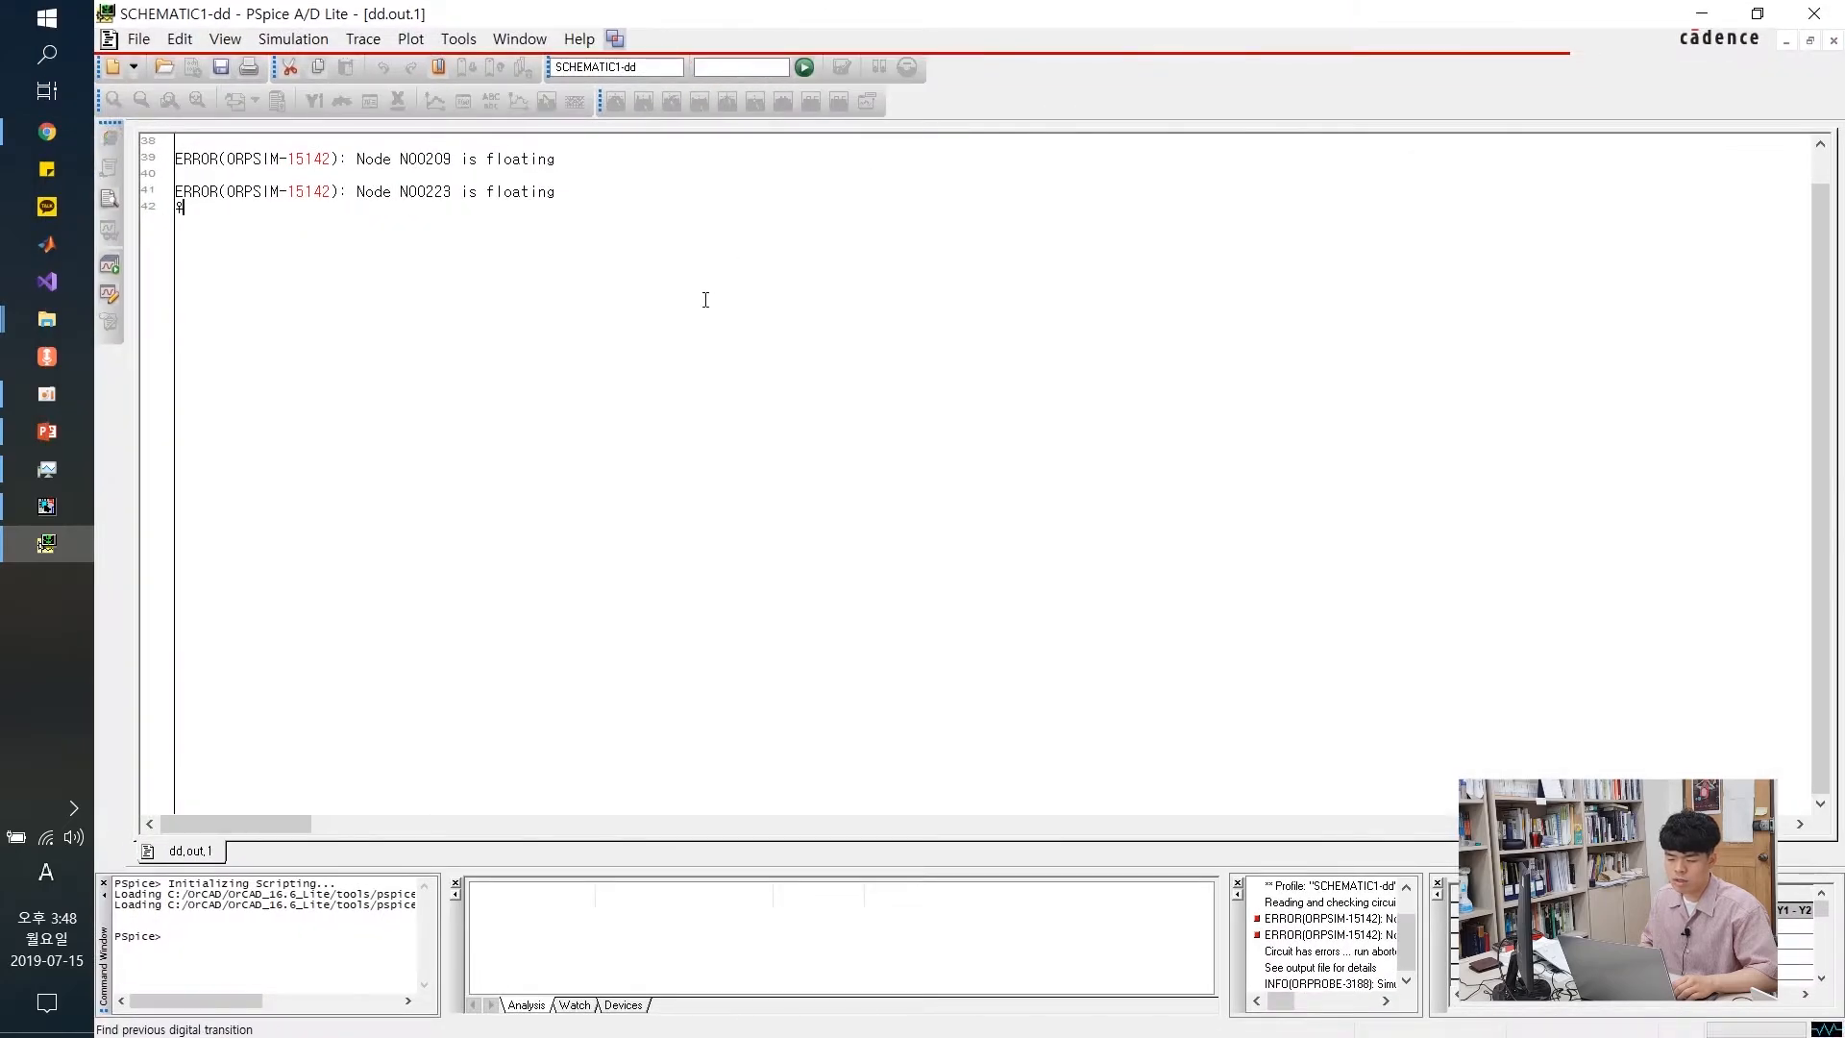
scroll(705, 300, "up", 12)
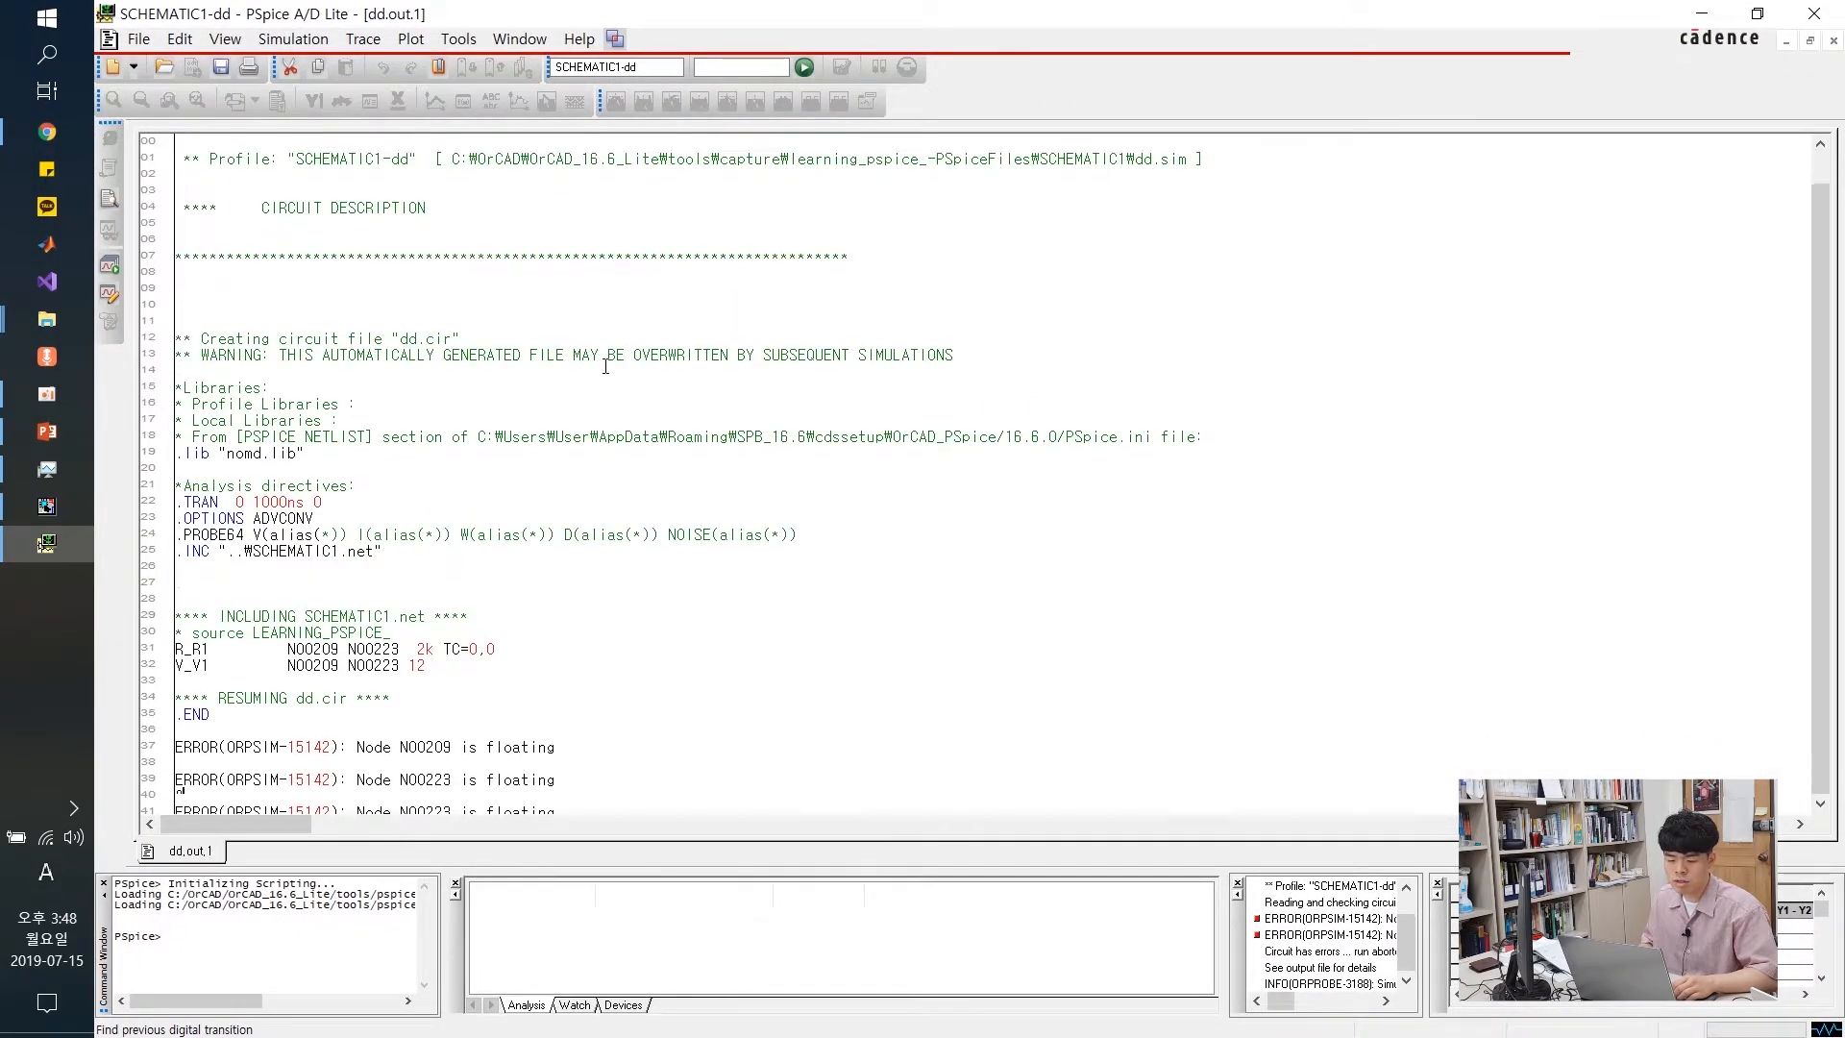
left_click_drag(612, 788, 690, 206)
left_click(690, 207)
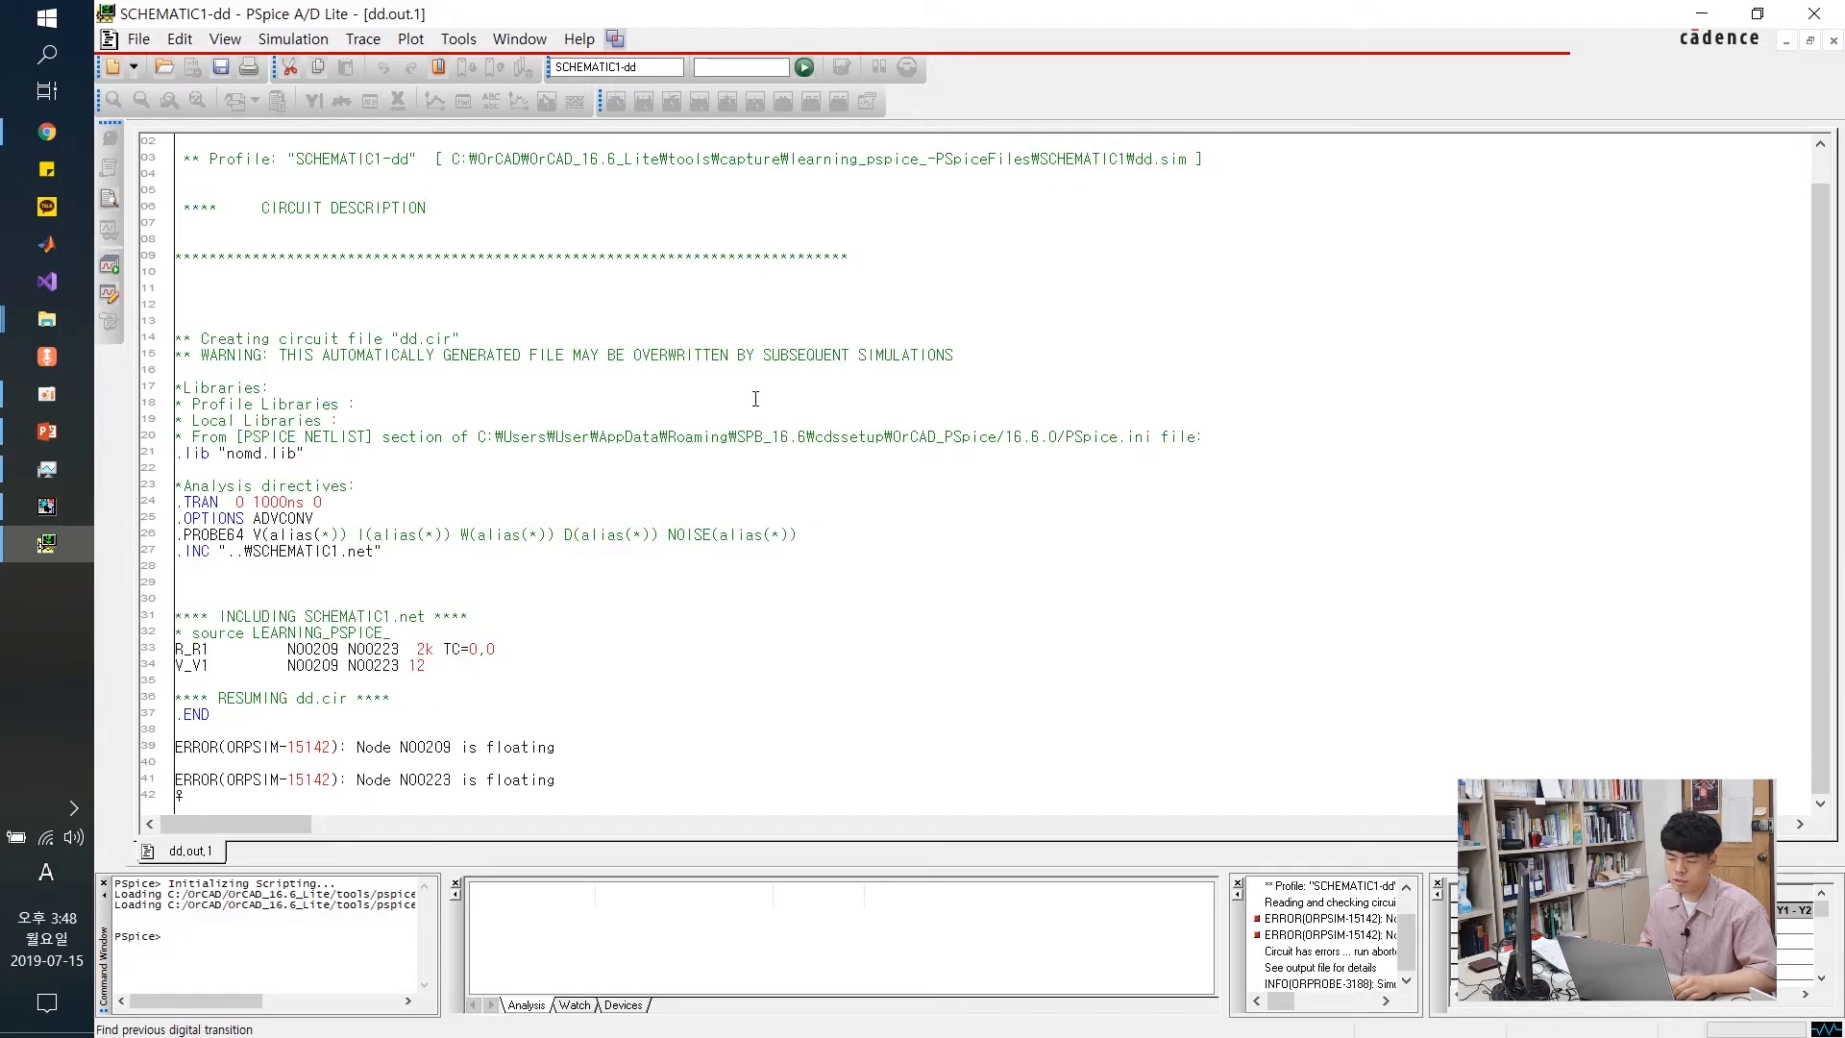
left_click(1701, 13)
left_click_drag(460, 334, 1009, 725)
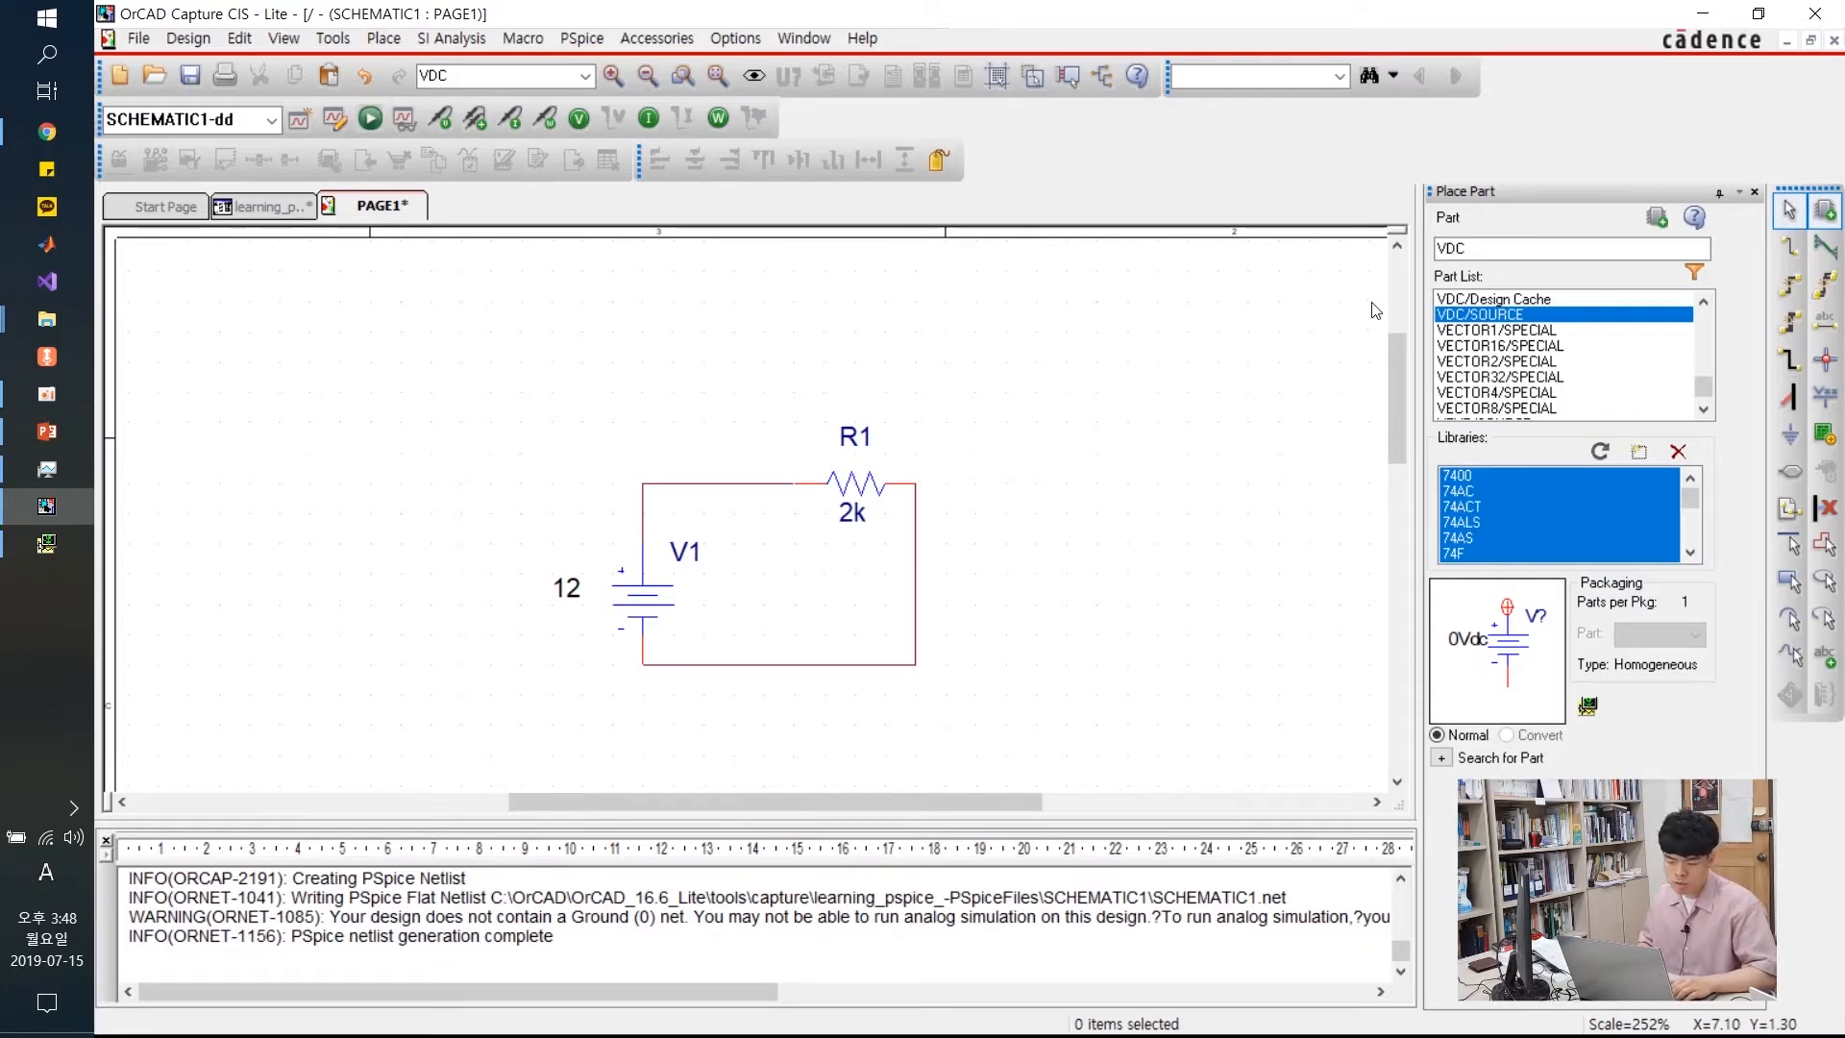
left_click_drag(490, 362, 1026, 725)
left_click(1039, 655)
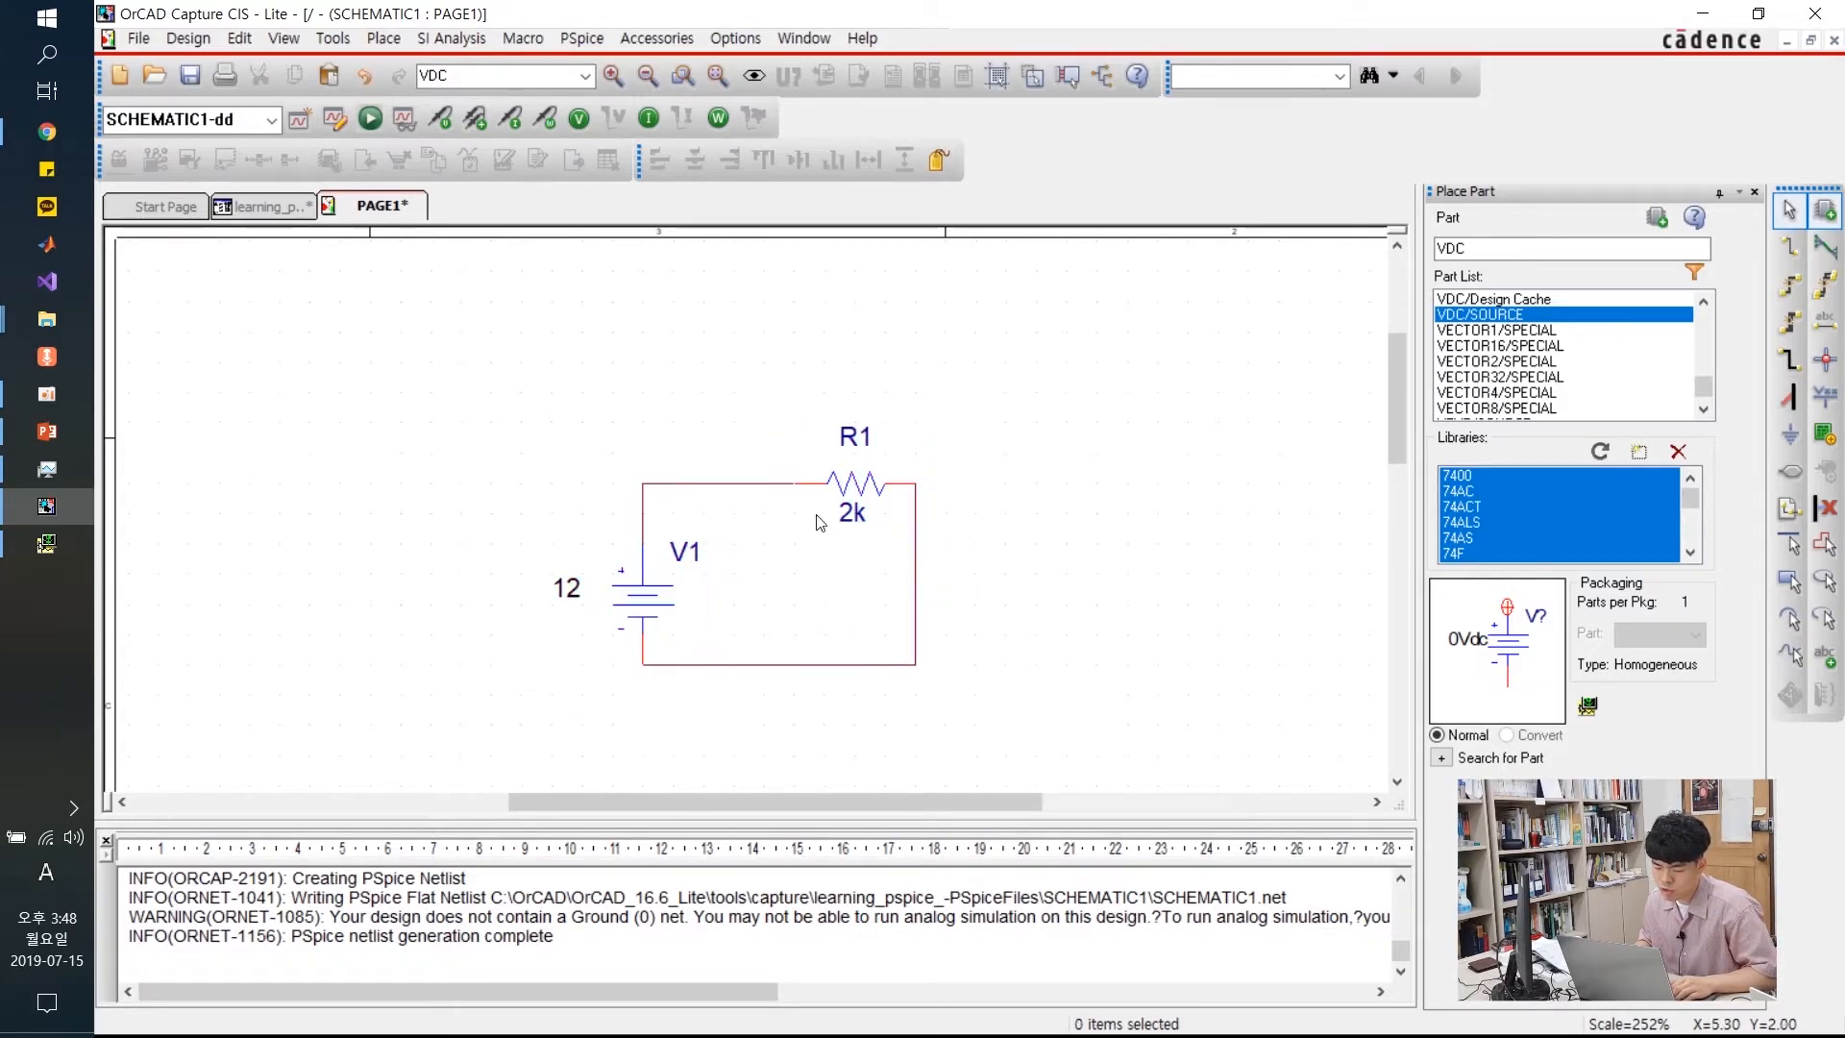
left_click(712, 484)
left_click(913, 620)
left_click(886, 664)
left_click(642, 520)
left_click_drag(461, 332, 1036, 595)
scroll(1029, 494, "up", 5)
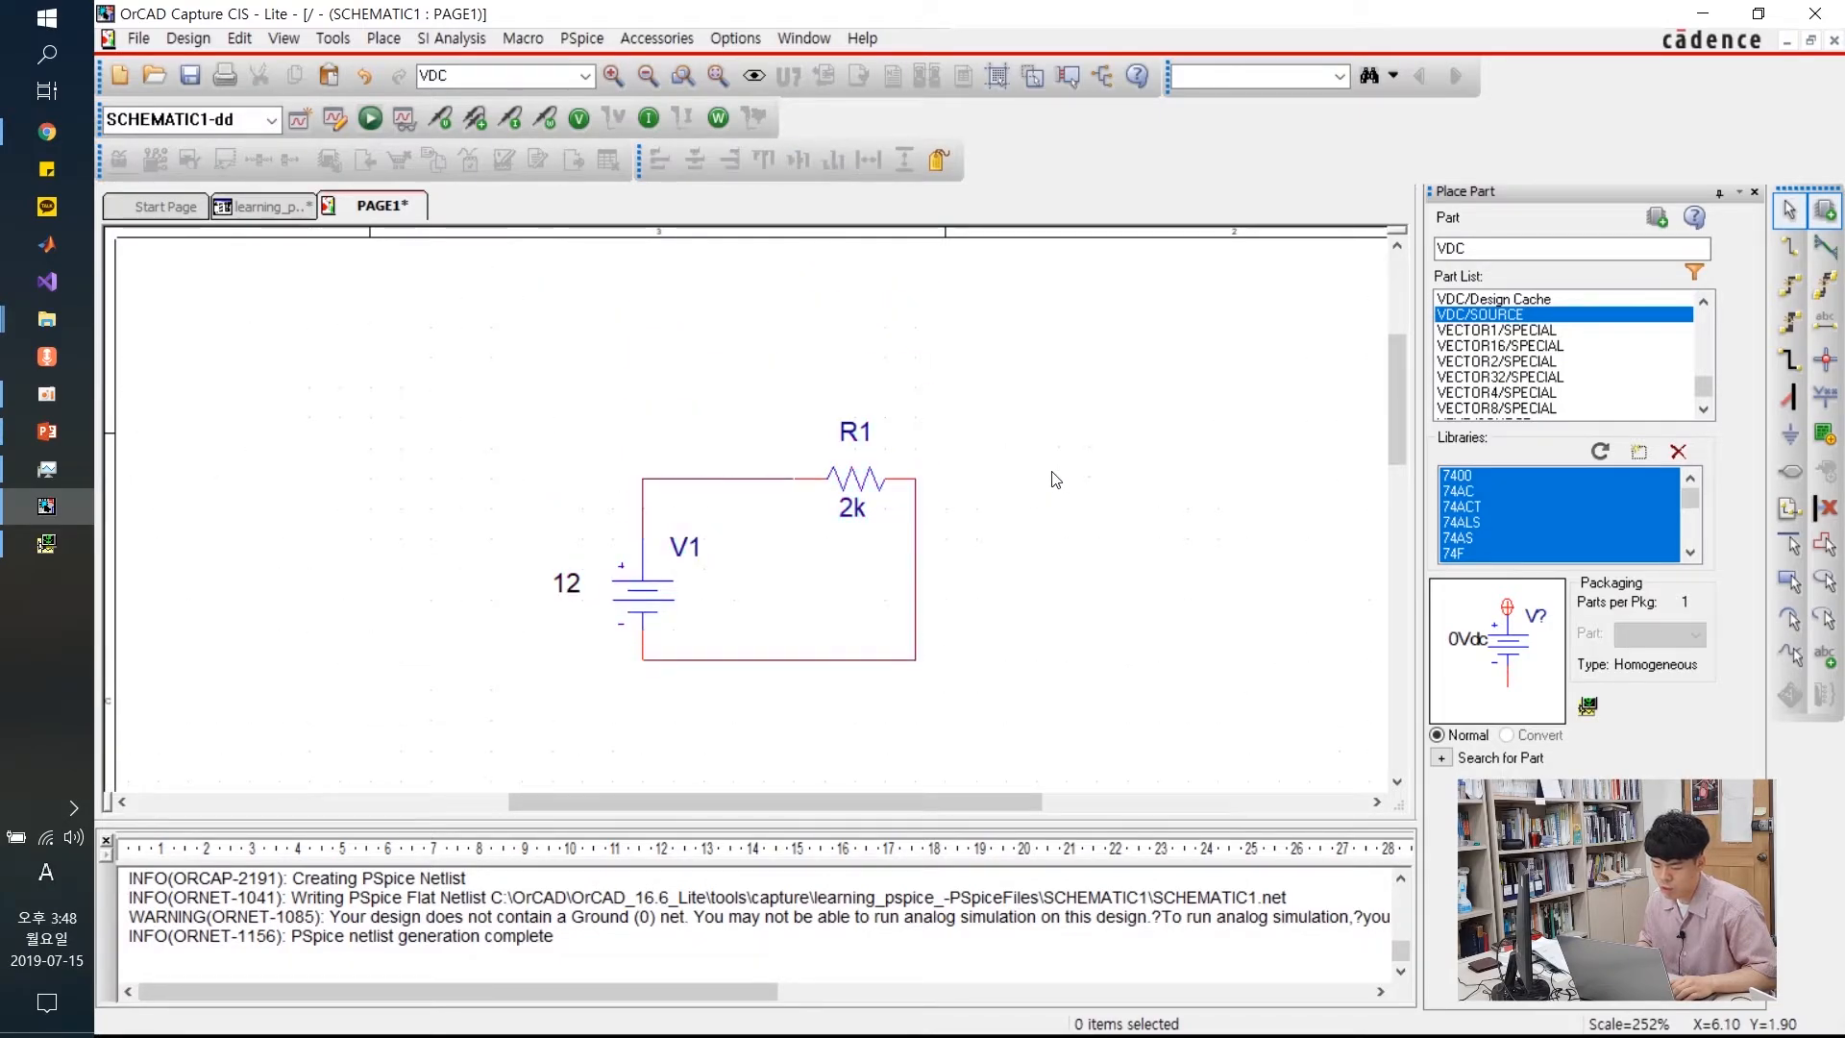
left_click_drag(522, 332, 1015, 707)
left_click(1118, 556)
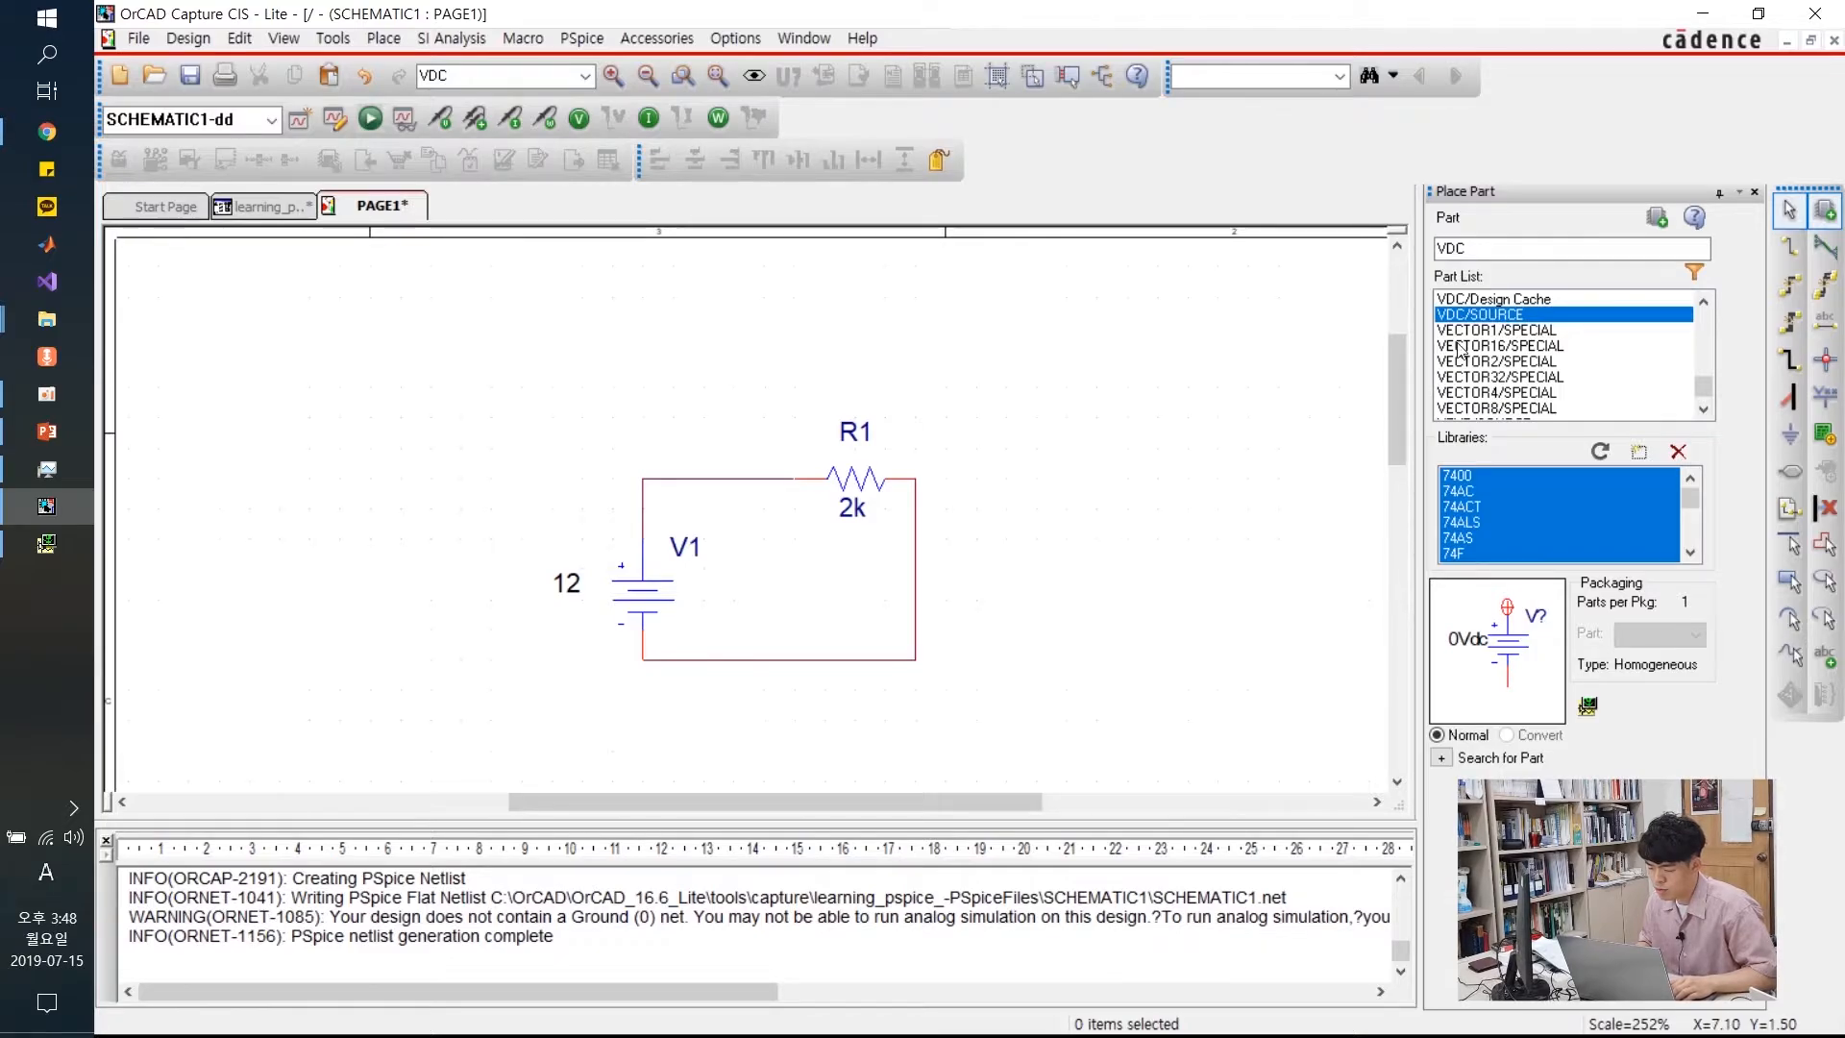
left_click(1793, 434)
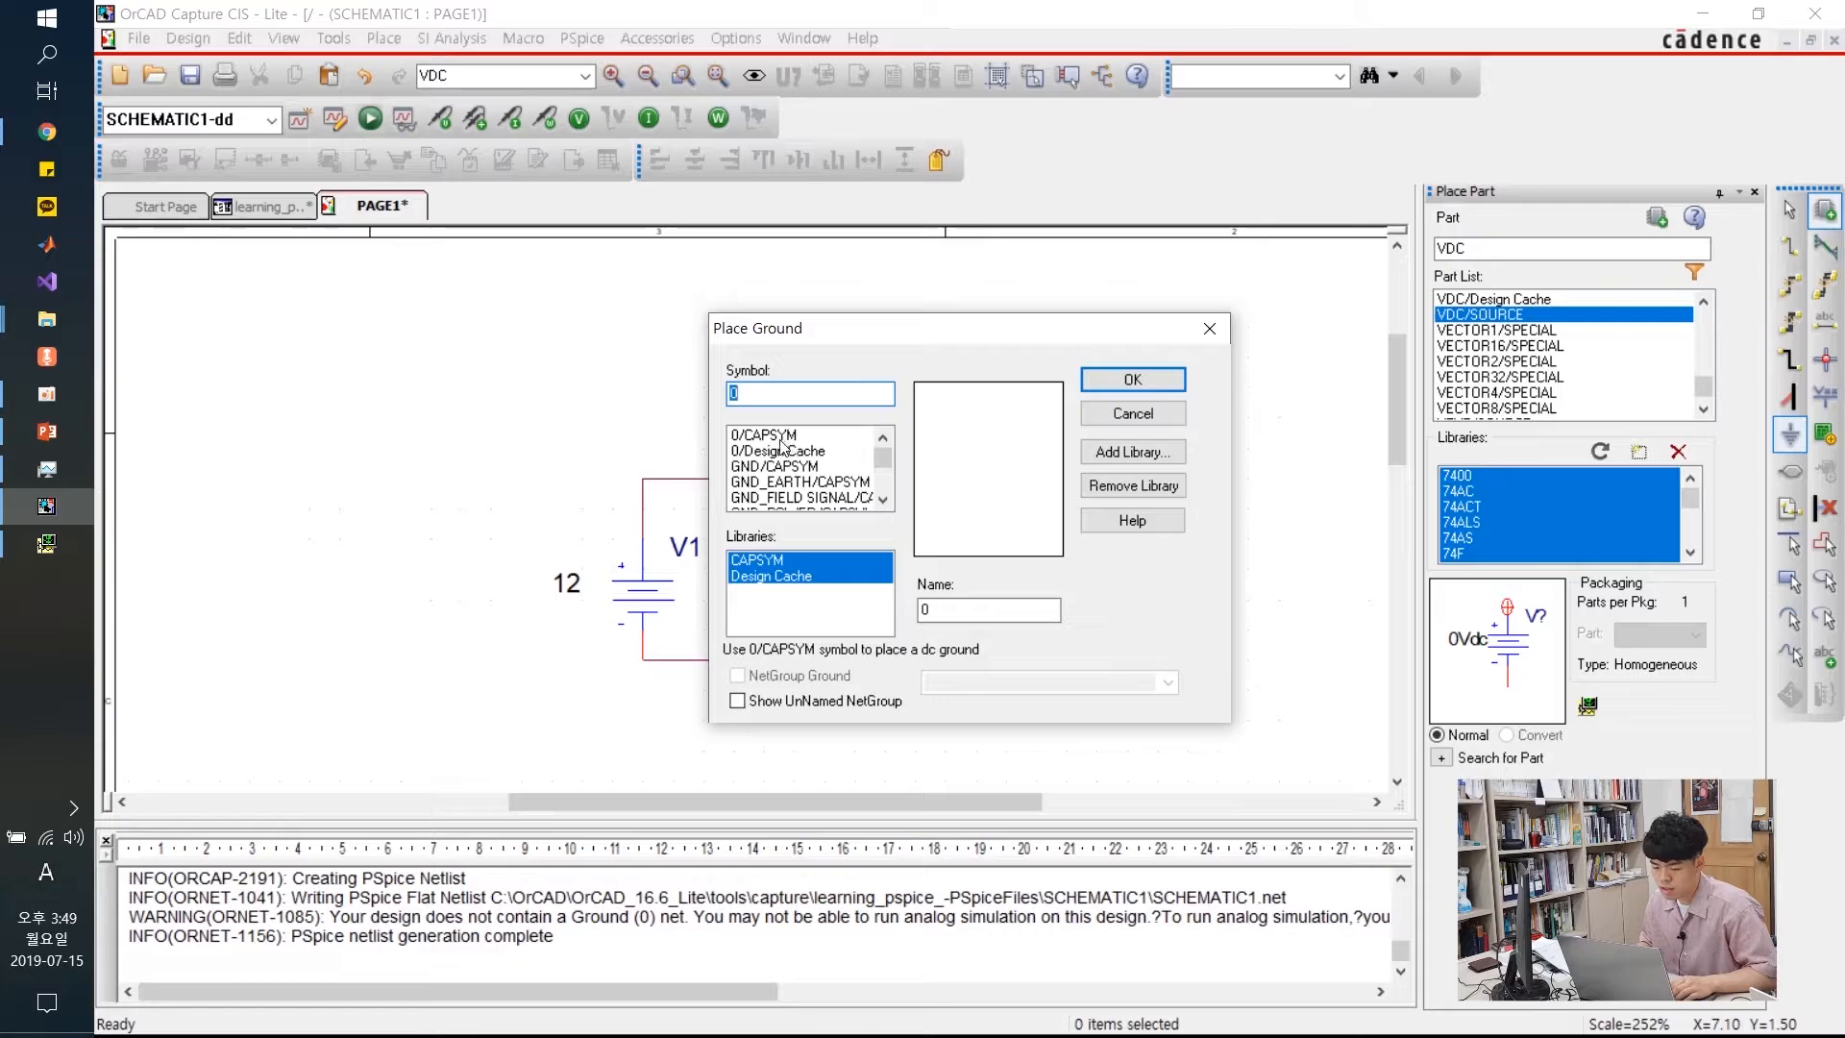
Attach a 0/CAPSYM ground at the bottom-right wire corner and rerun the PSpice simulation
left_click(781, 437)
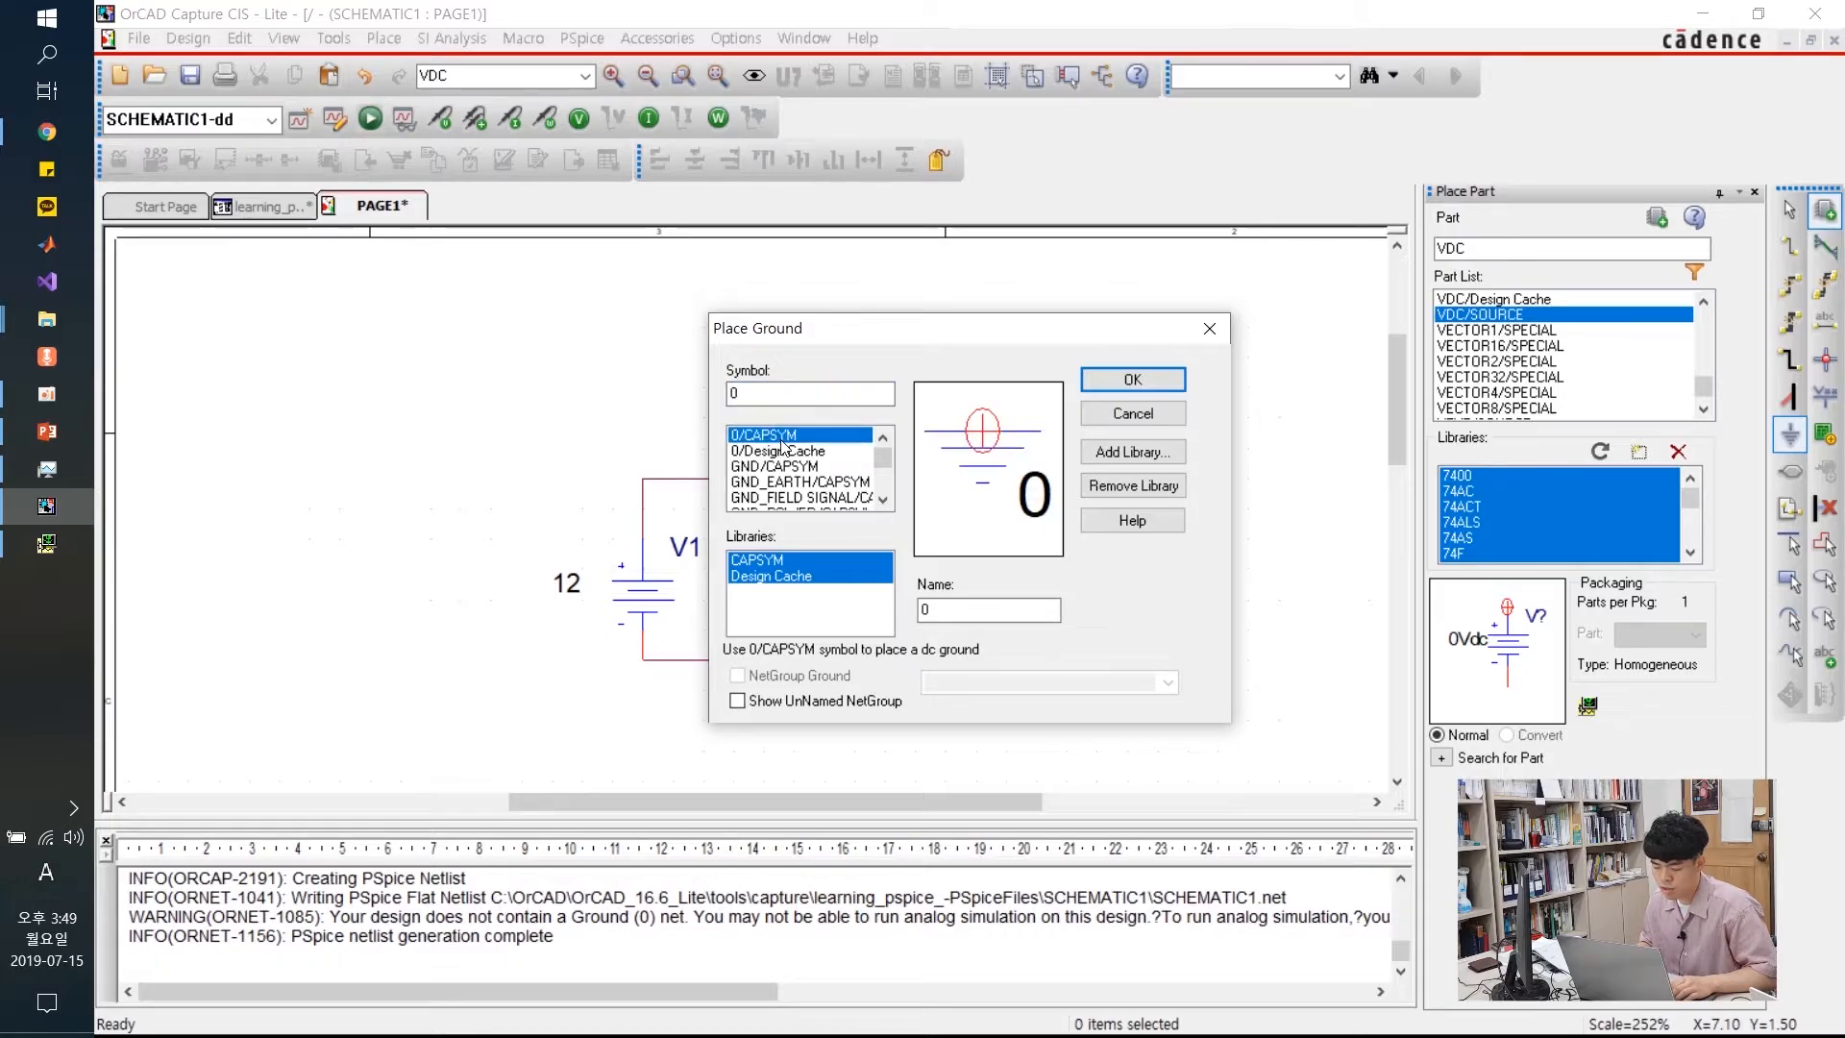
left_click(1136, 382)
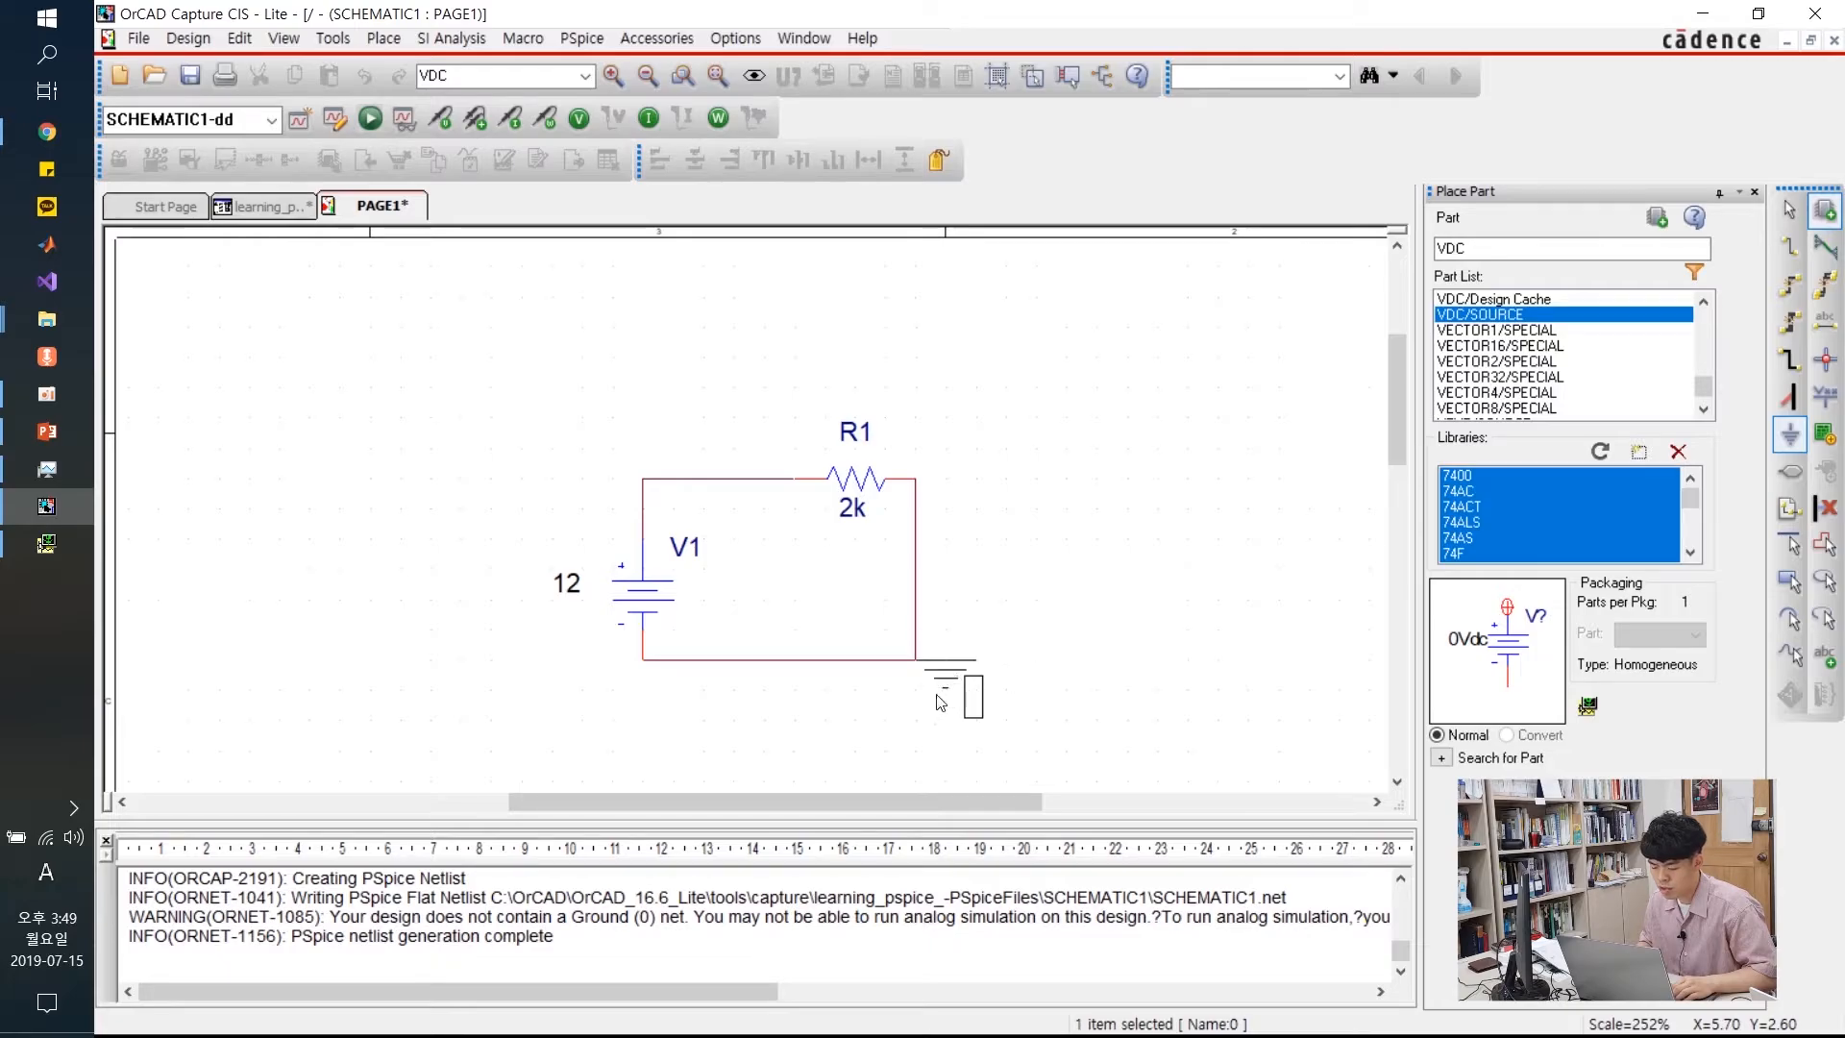
left_click(893, 700)
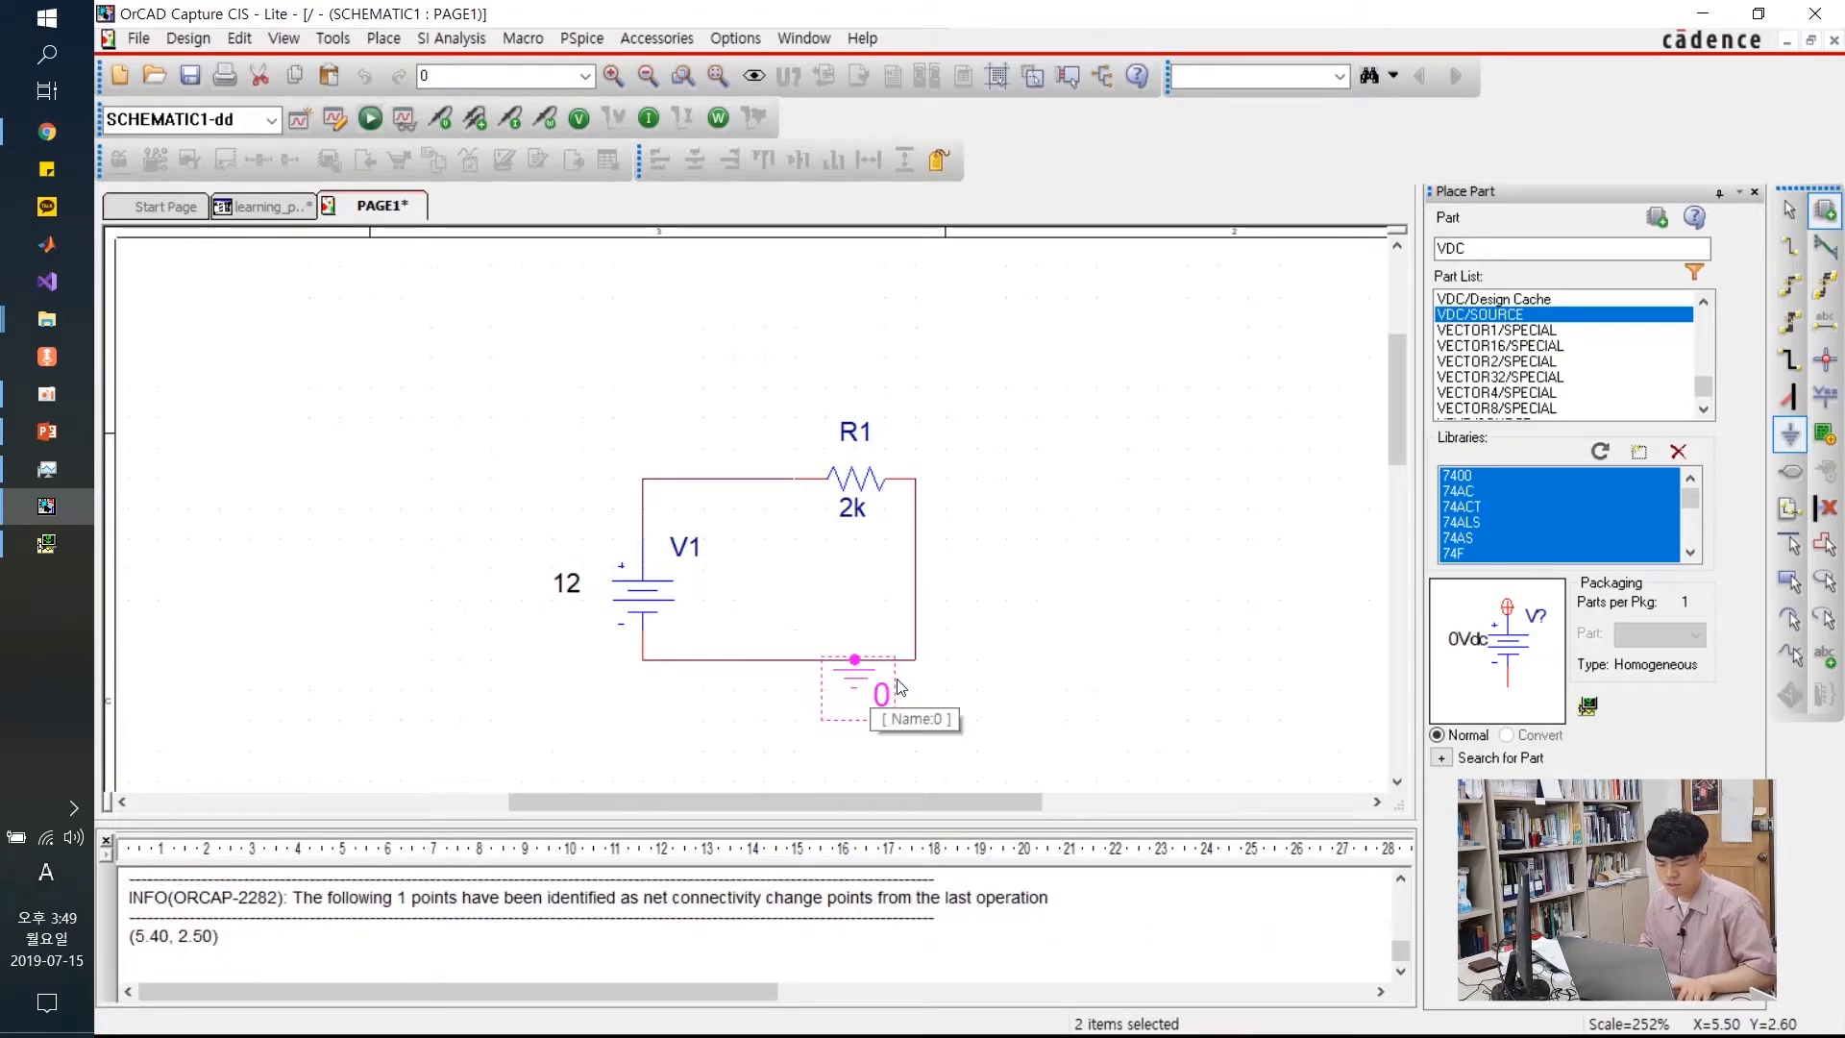
key("Escape")
left_click(1008, 424)
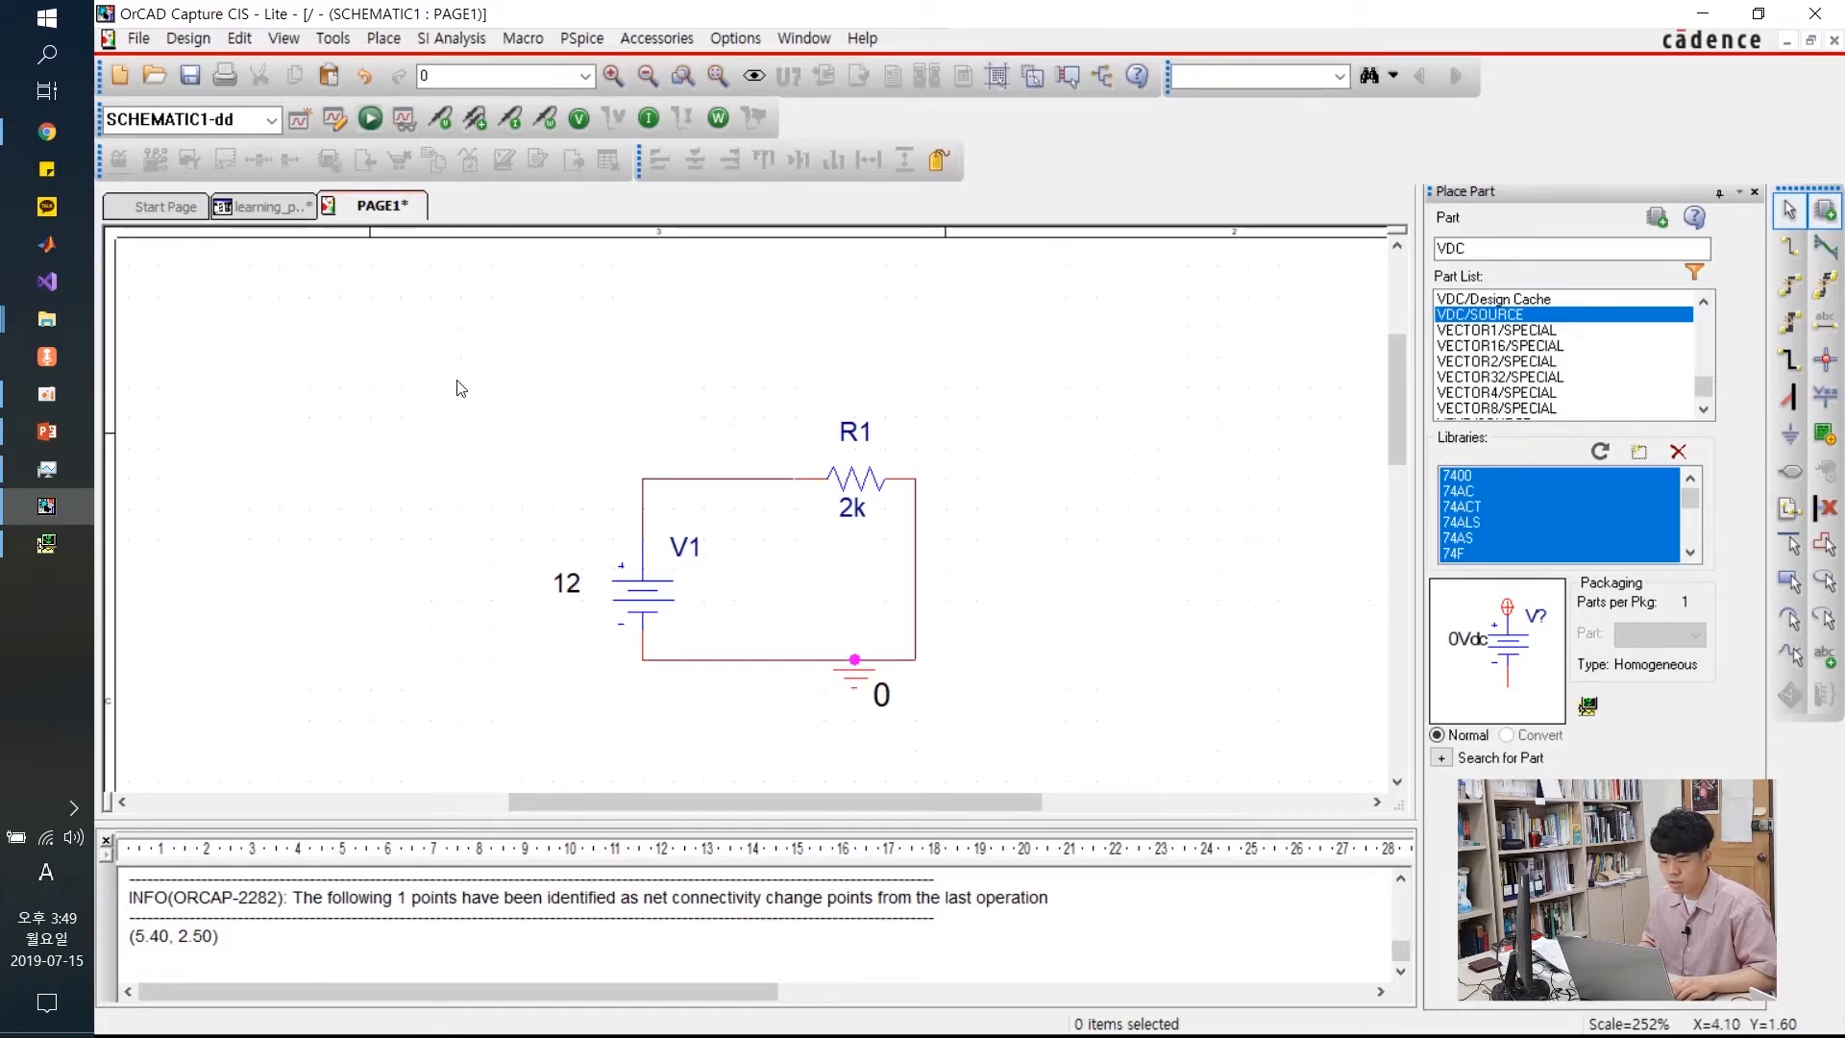
left_click(369, 124)
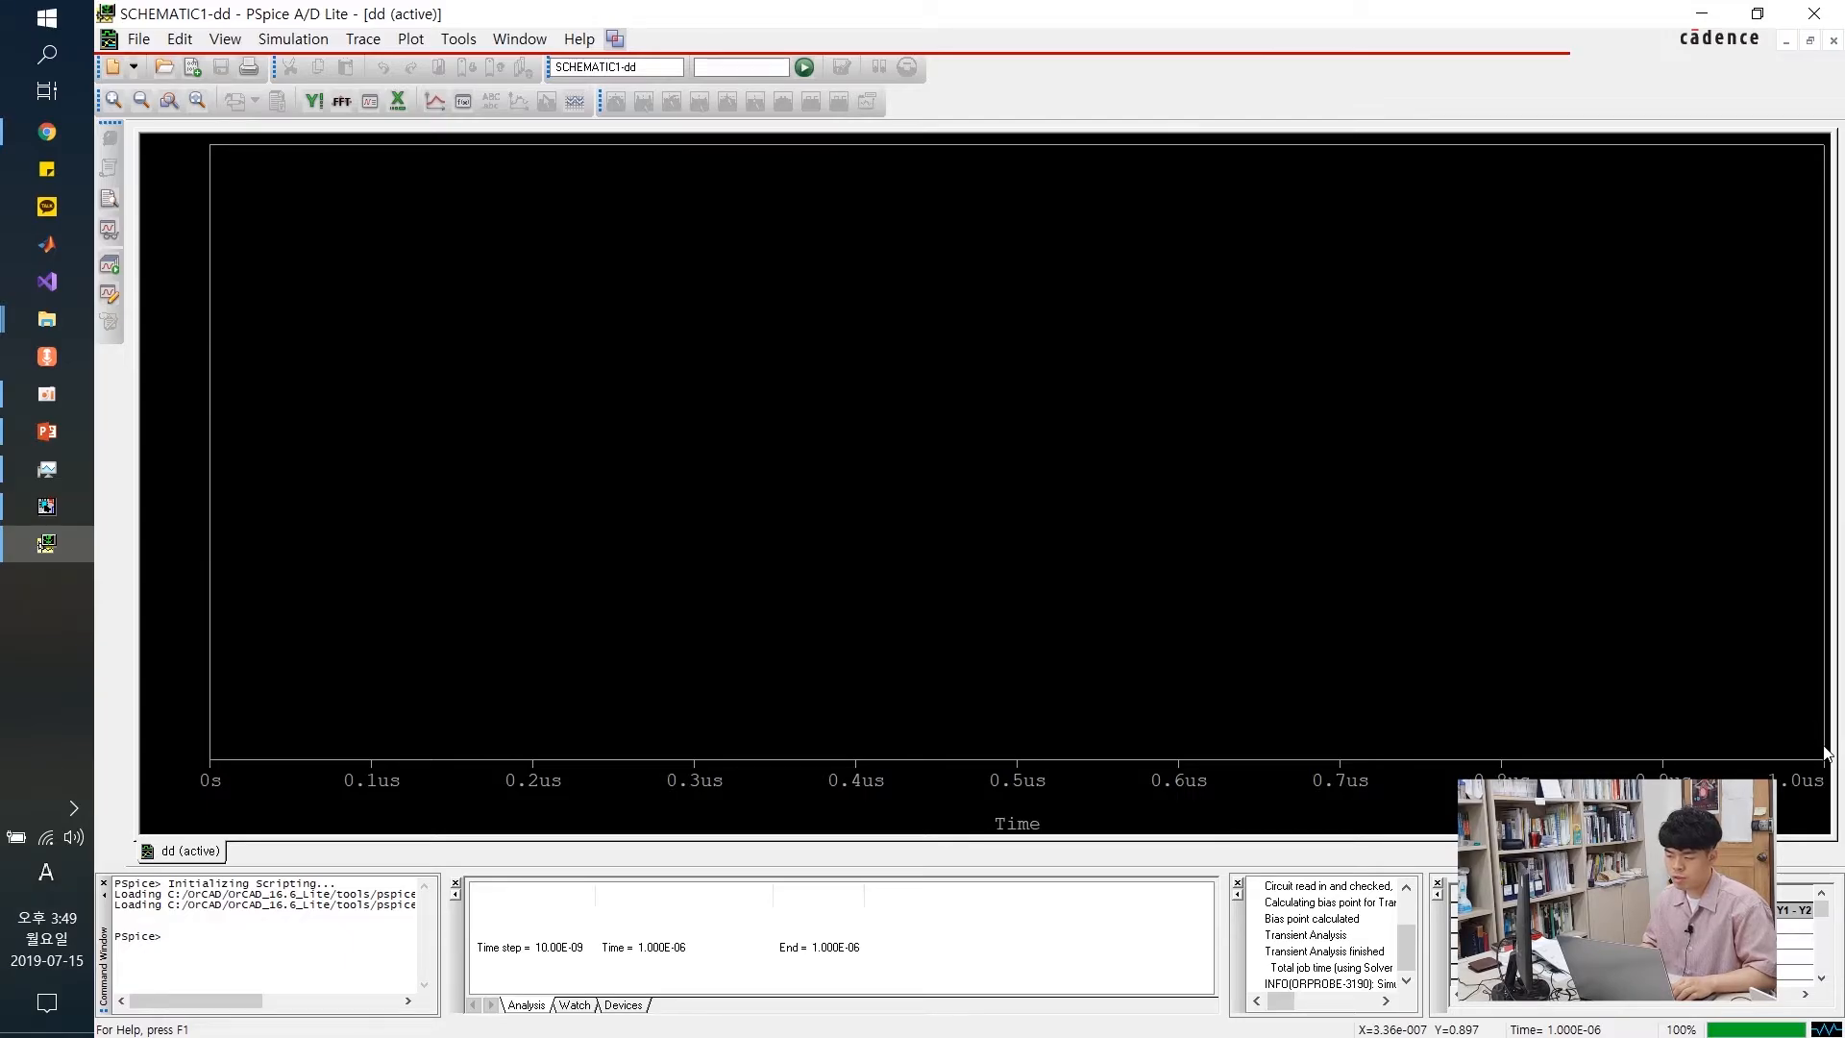
Minimize the empty PSpice A/D Lite plot window to return to the grounded schematic
left_click(1702, 13)
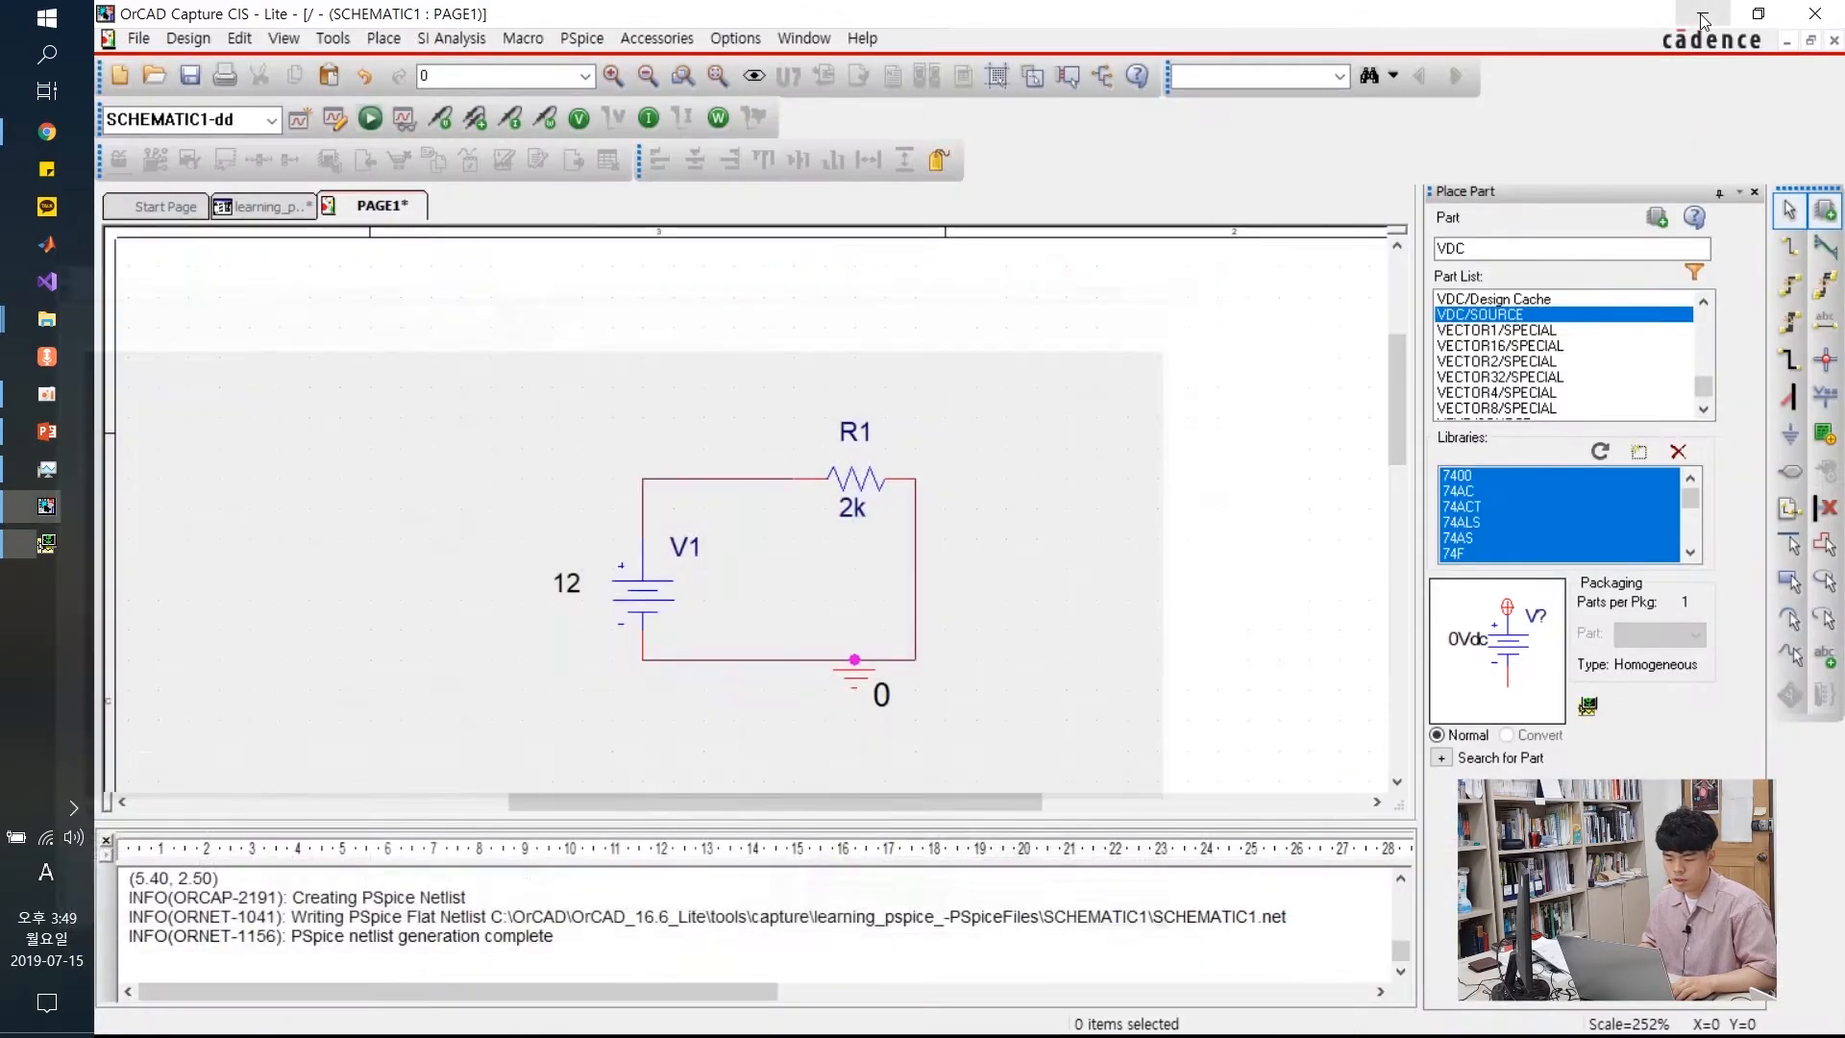
Box-select the whole V1–R1 circuit, then clear the selection
left_click_drag(474, 371, 1061, 745)
left_click_drag(1099, 386, 514, 787)
scroll(601, 579, "up", 3)
scroll(602, 588, "up", 2)
left_click(456, 501)
left_click_drag(491, 270, 1051, 679)
left_click(1092, 391)
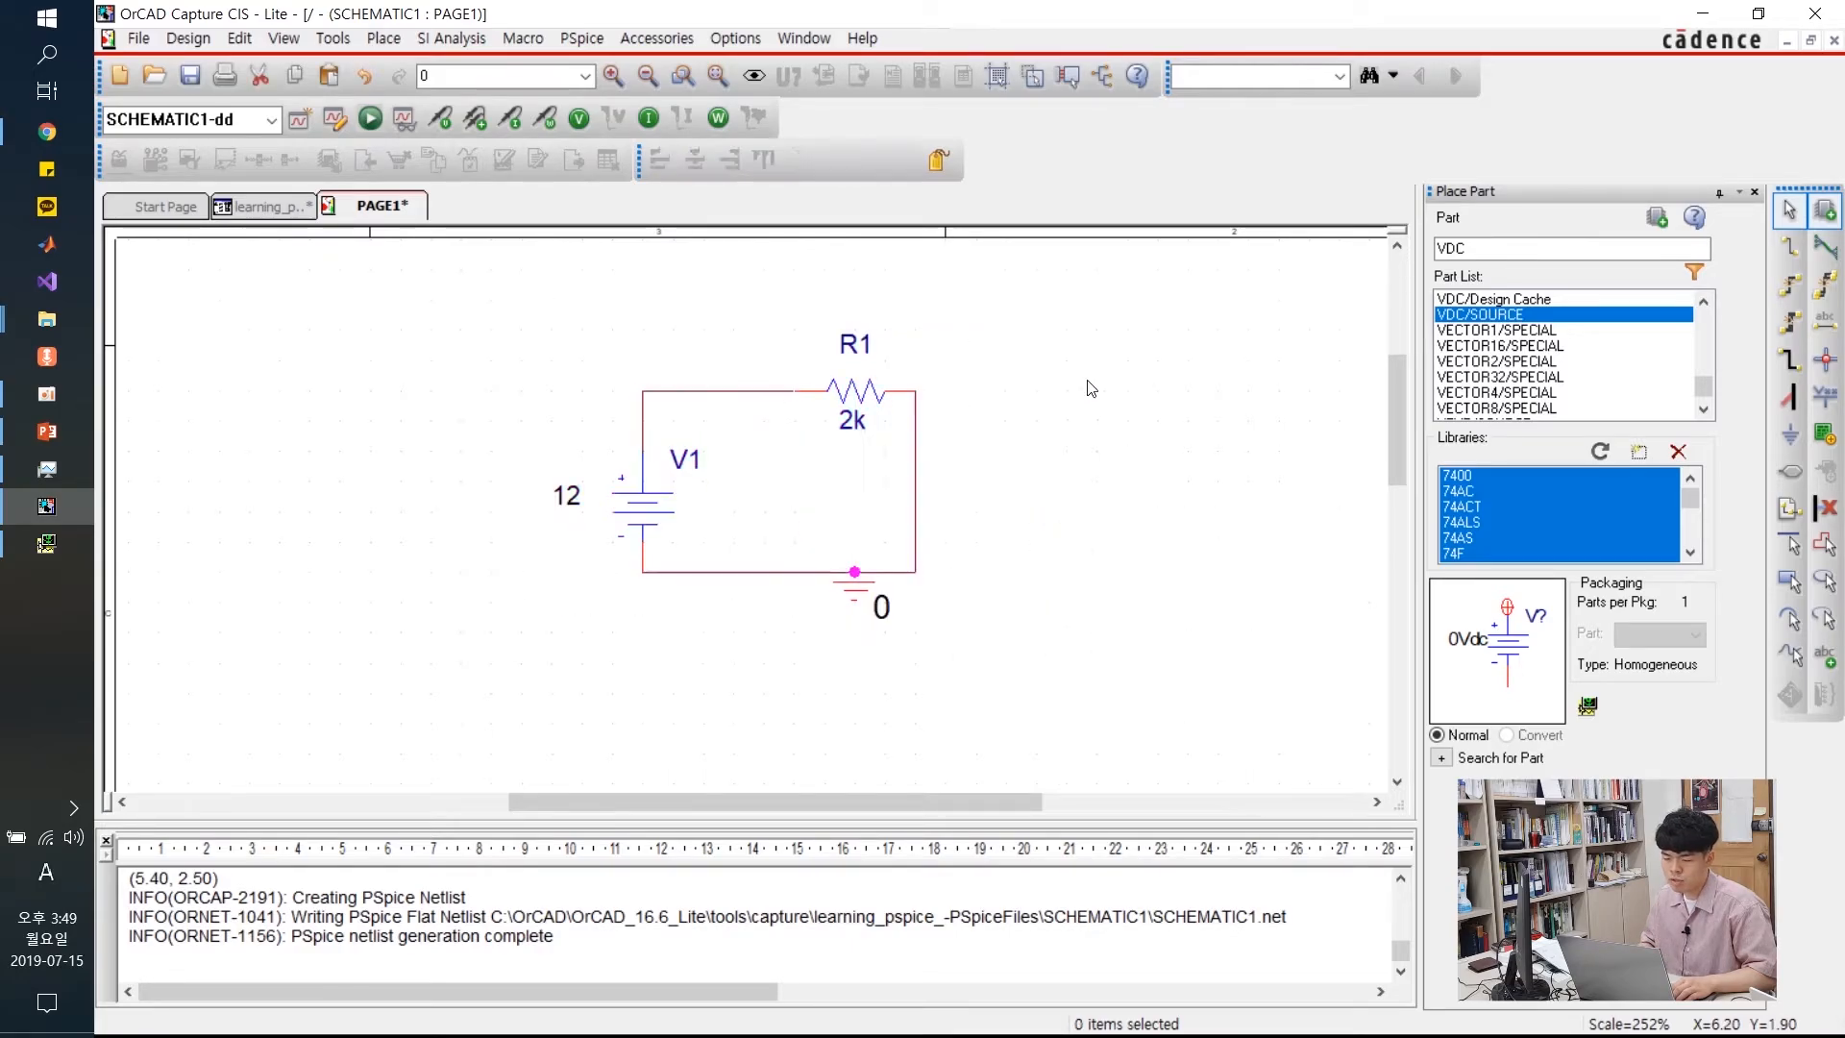
Show bias voltages, placing 12.00V above the top wire and 0V below the bottom wire
left_click(580, 119)
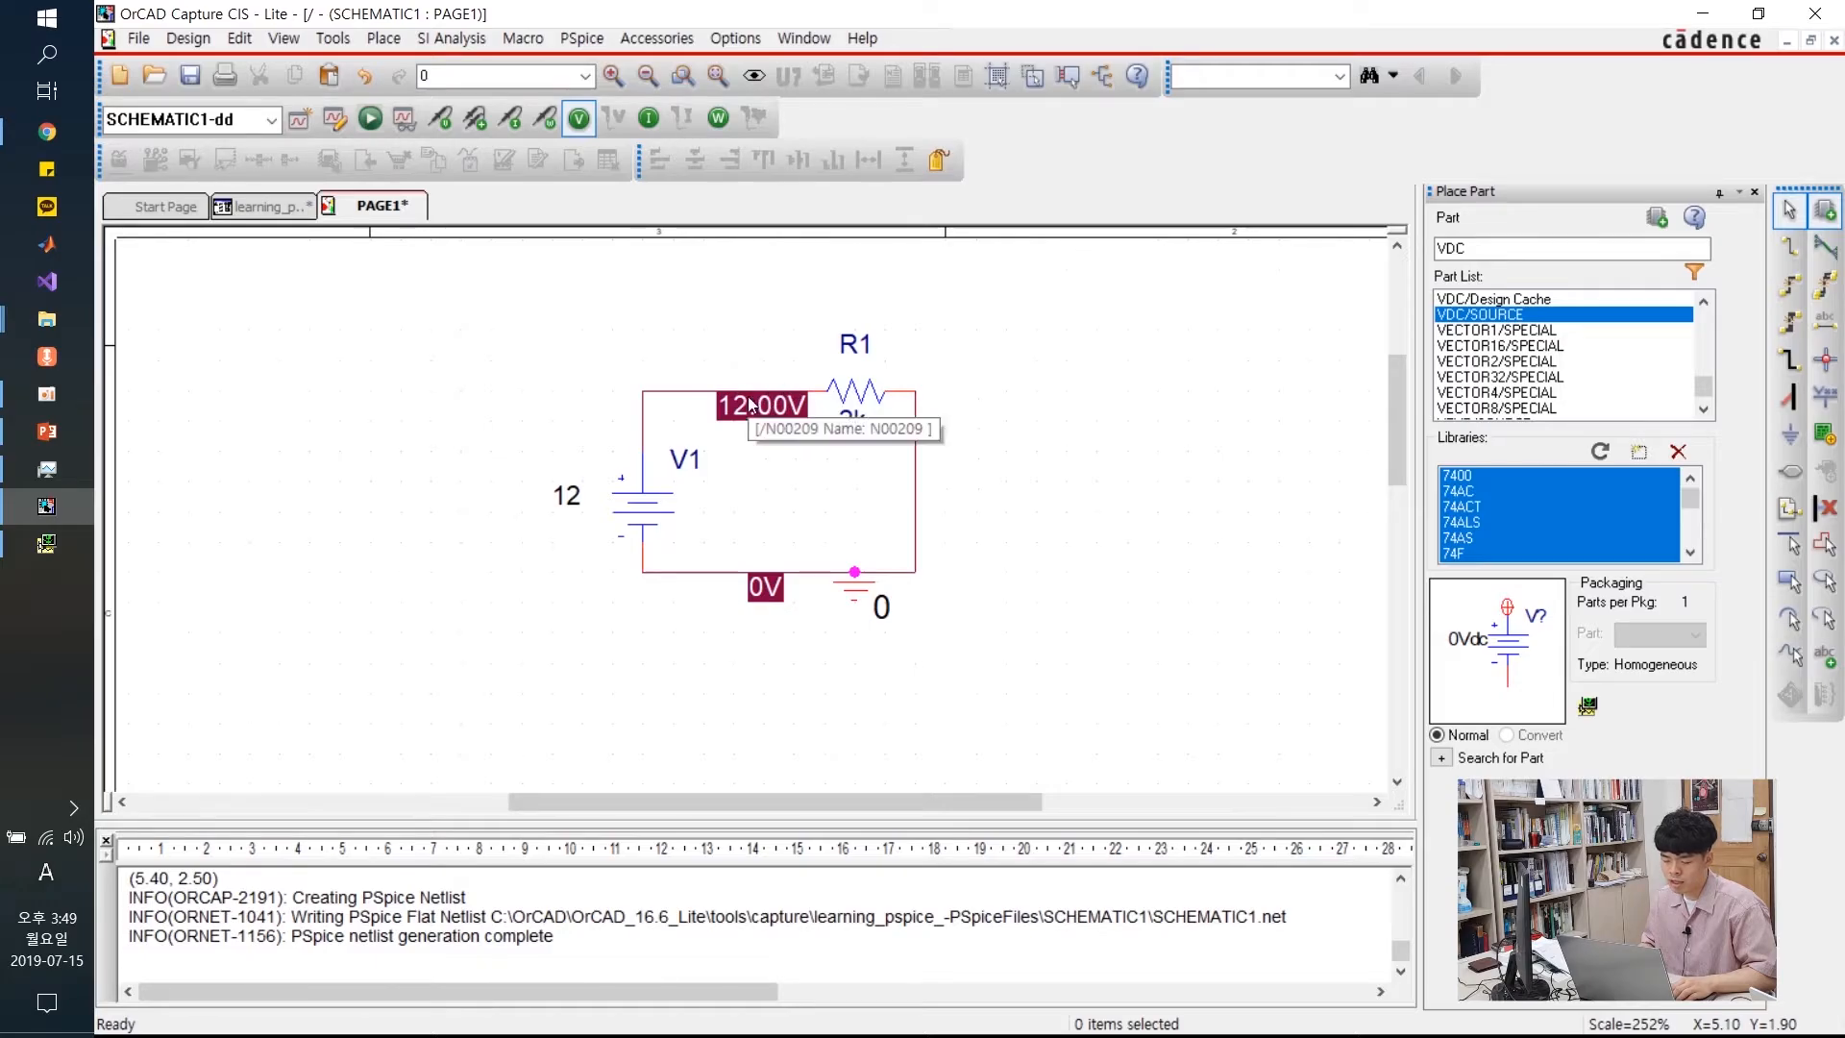
left_click_drag(747, 400, 764, 337)
left_click(832, 322)
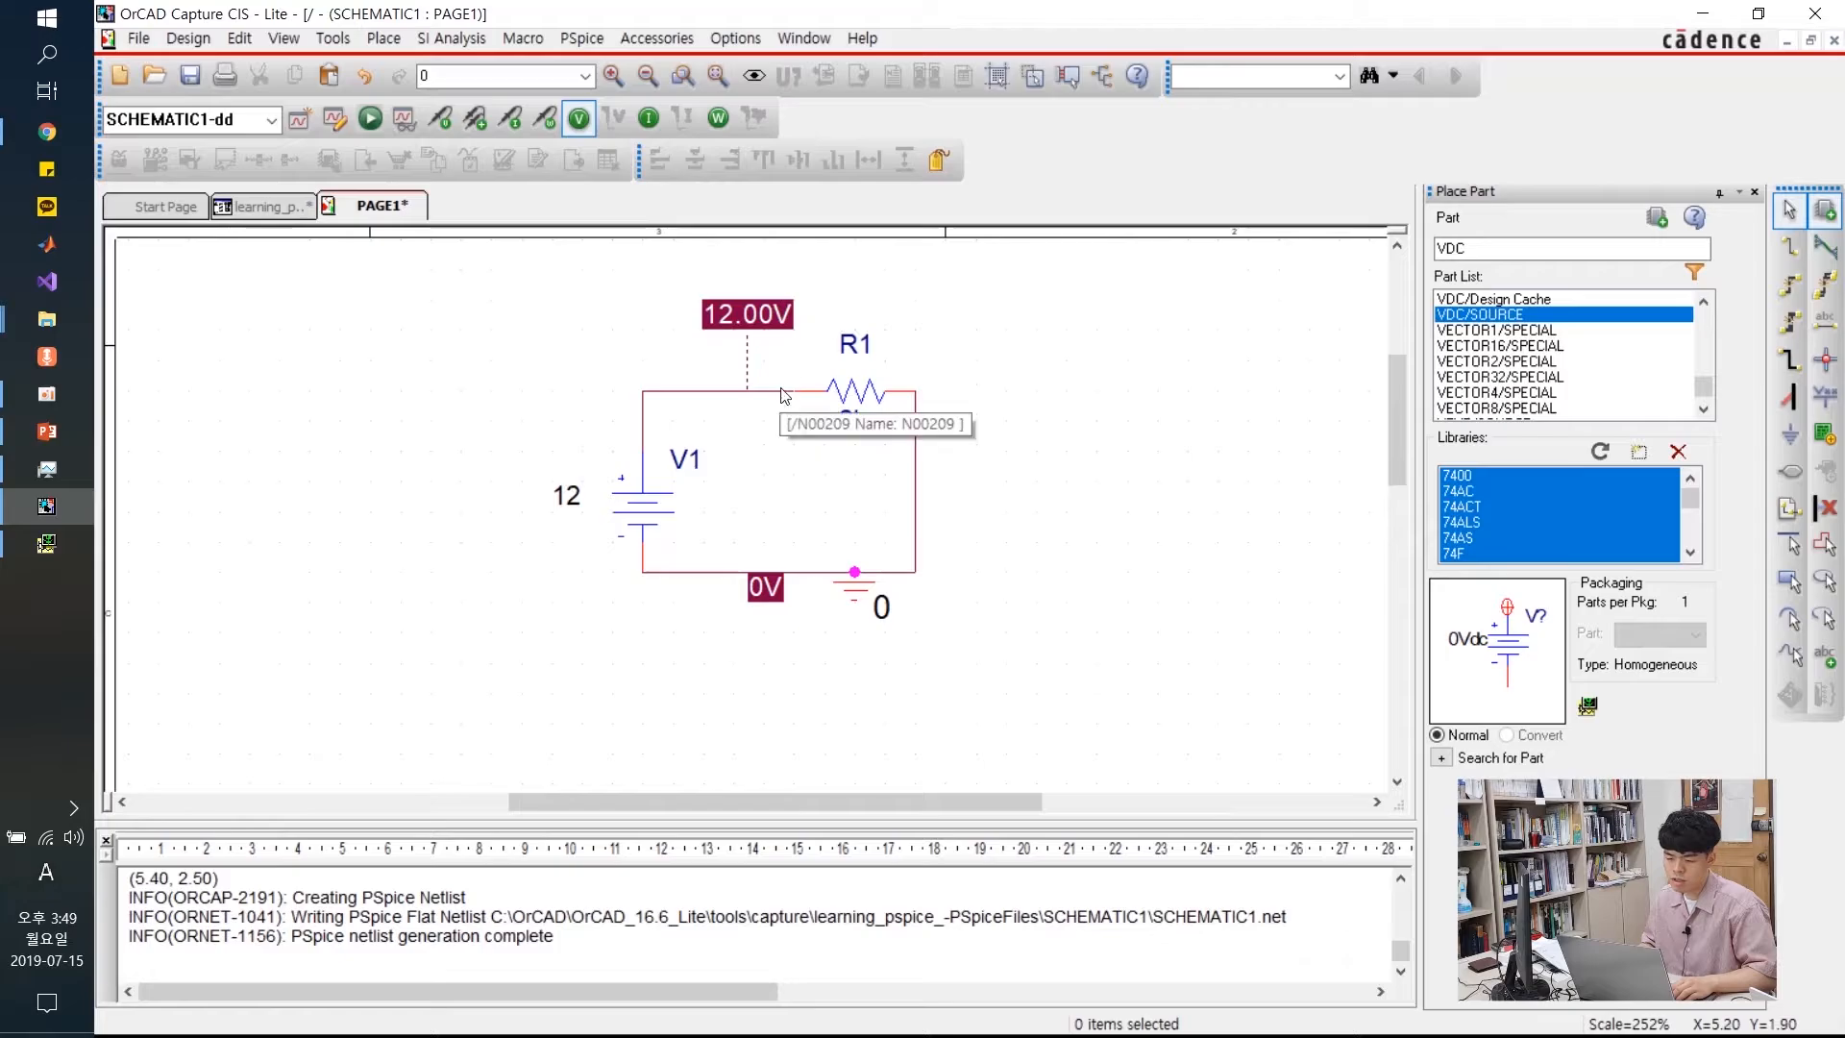
left_click_drag(774, 588, 788, 616)
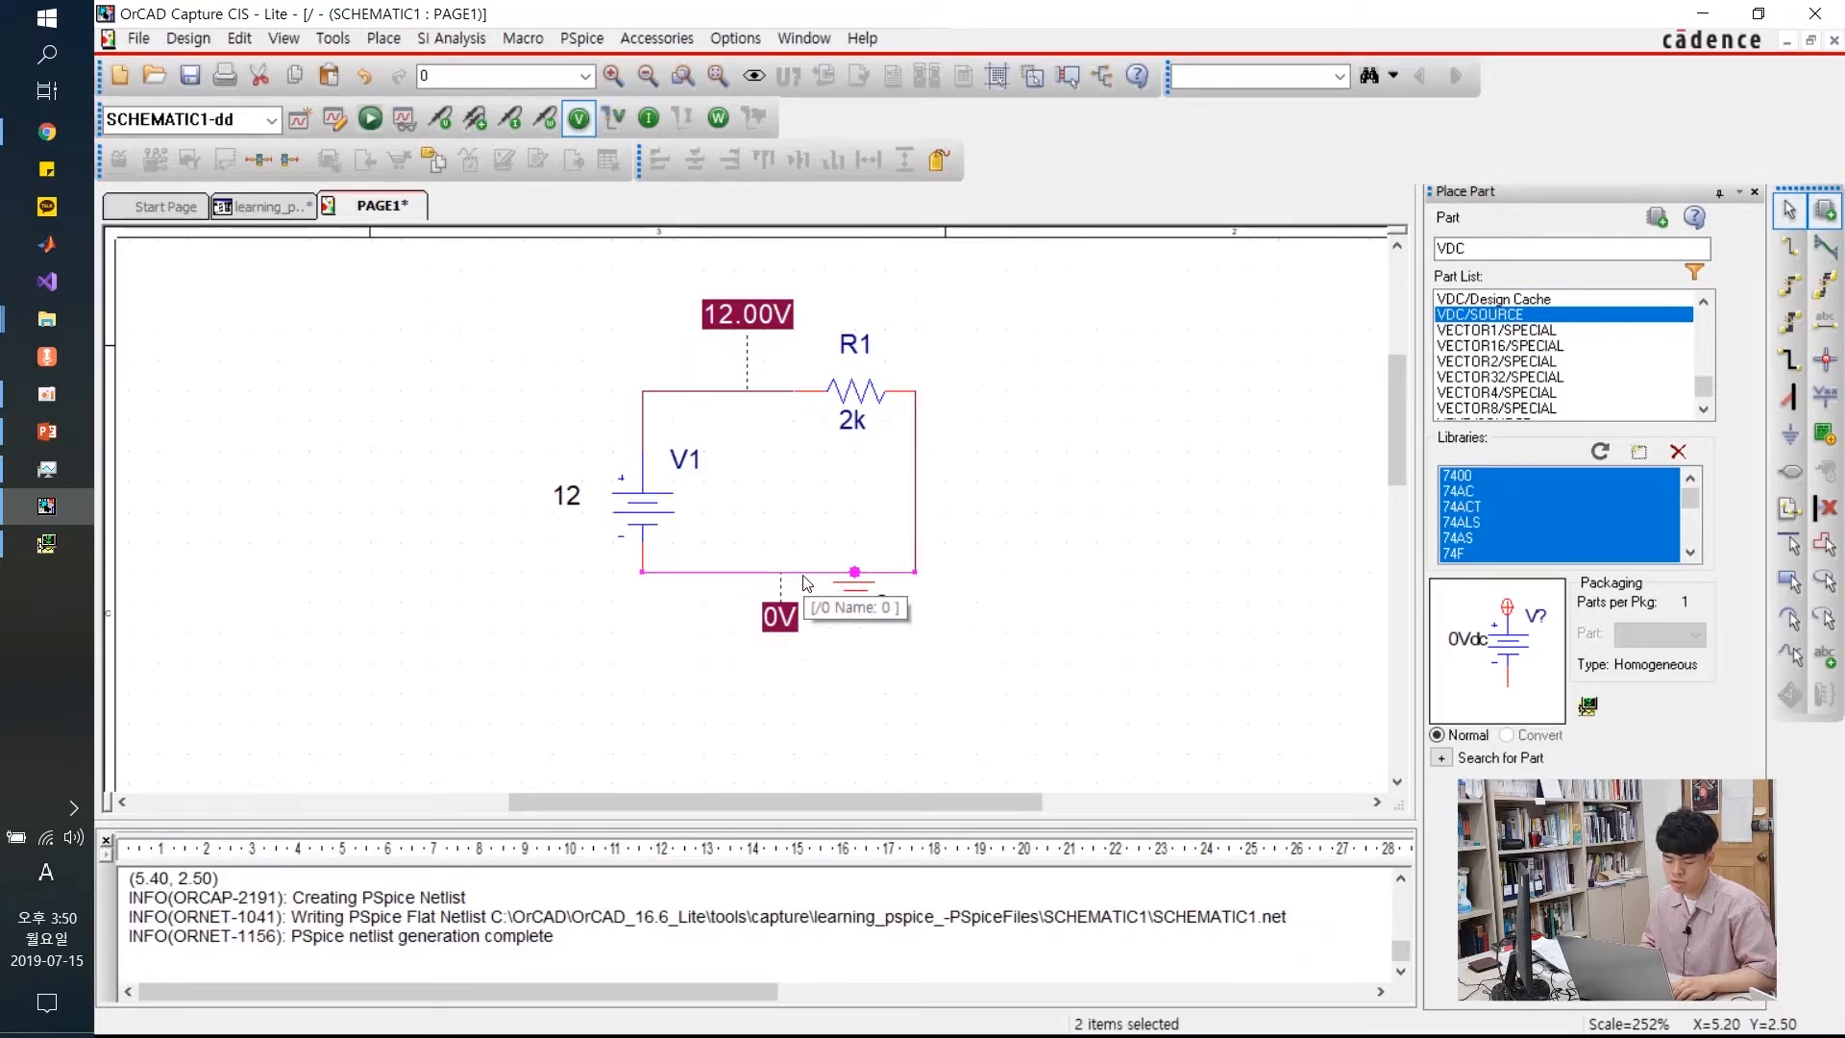
left_click(1096, 475)
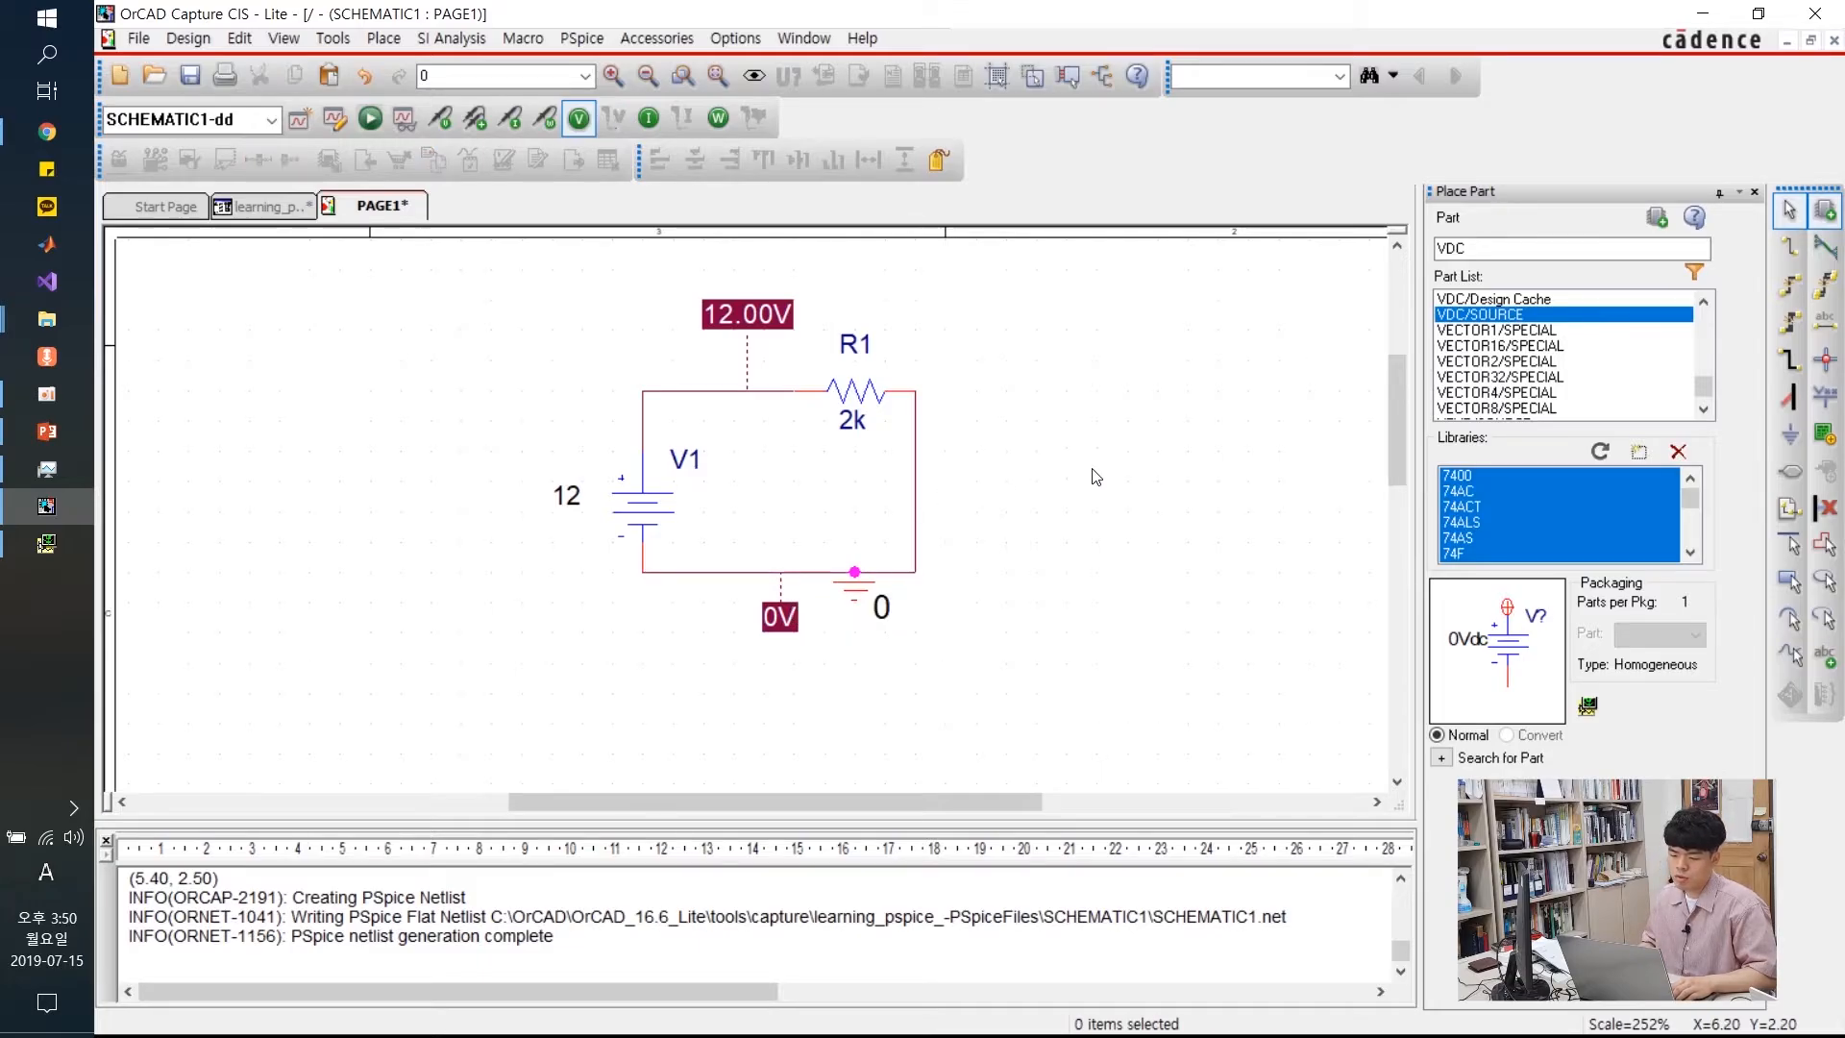
Display the 6.000mA bias currents, moving R1's label up-right and the lower label down-left
left_click(649, 118)
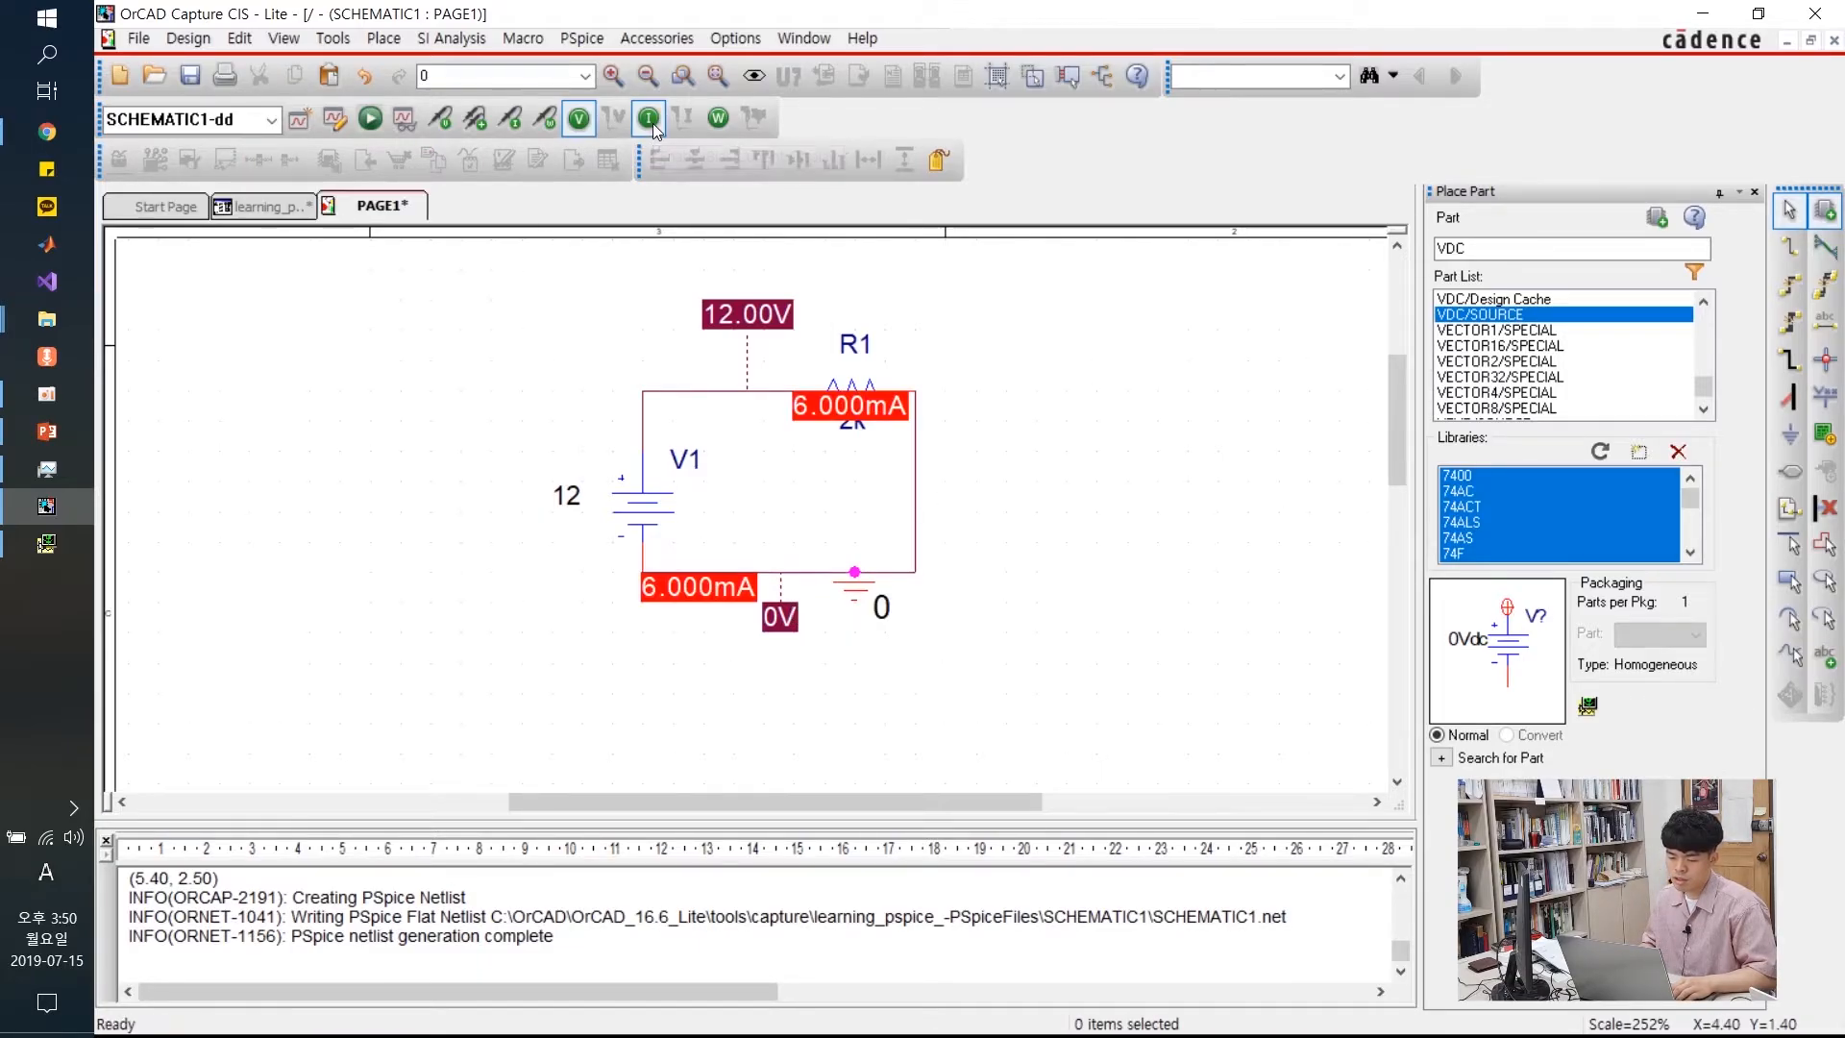
left_click_drag(834, 415, 925, 327)
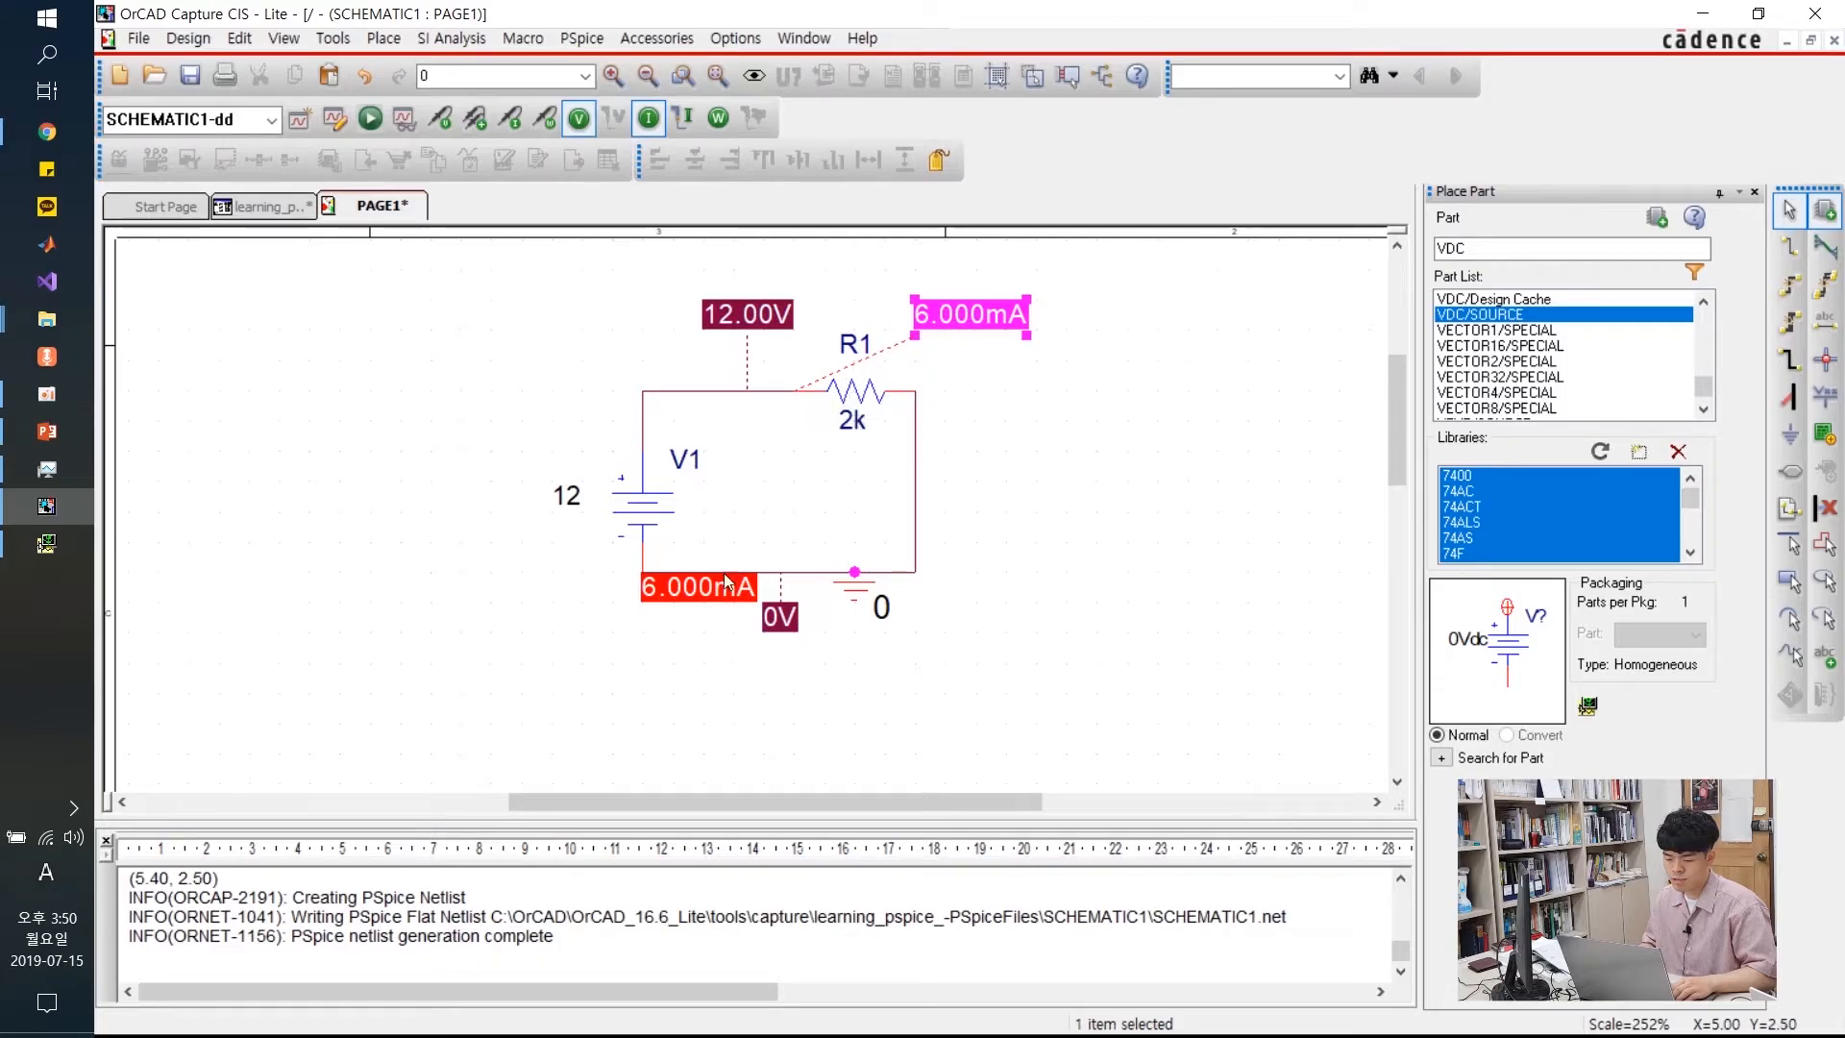
left_click_drag(716, 600, 685, 629)
left_click(568, 535)
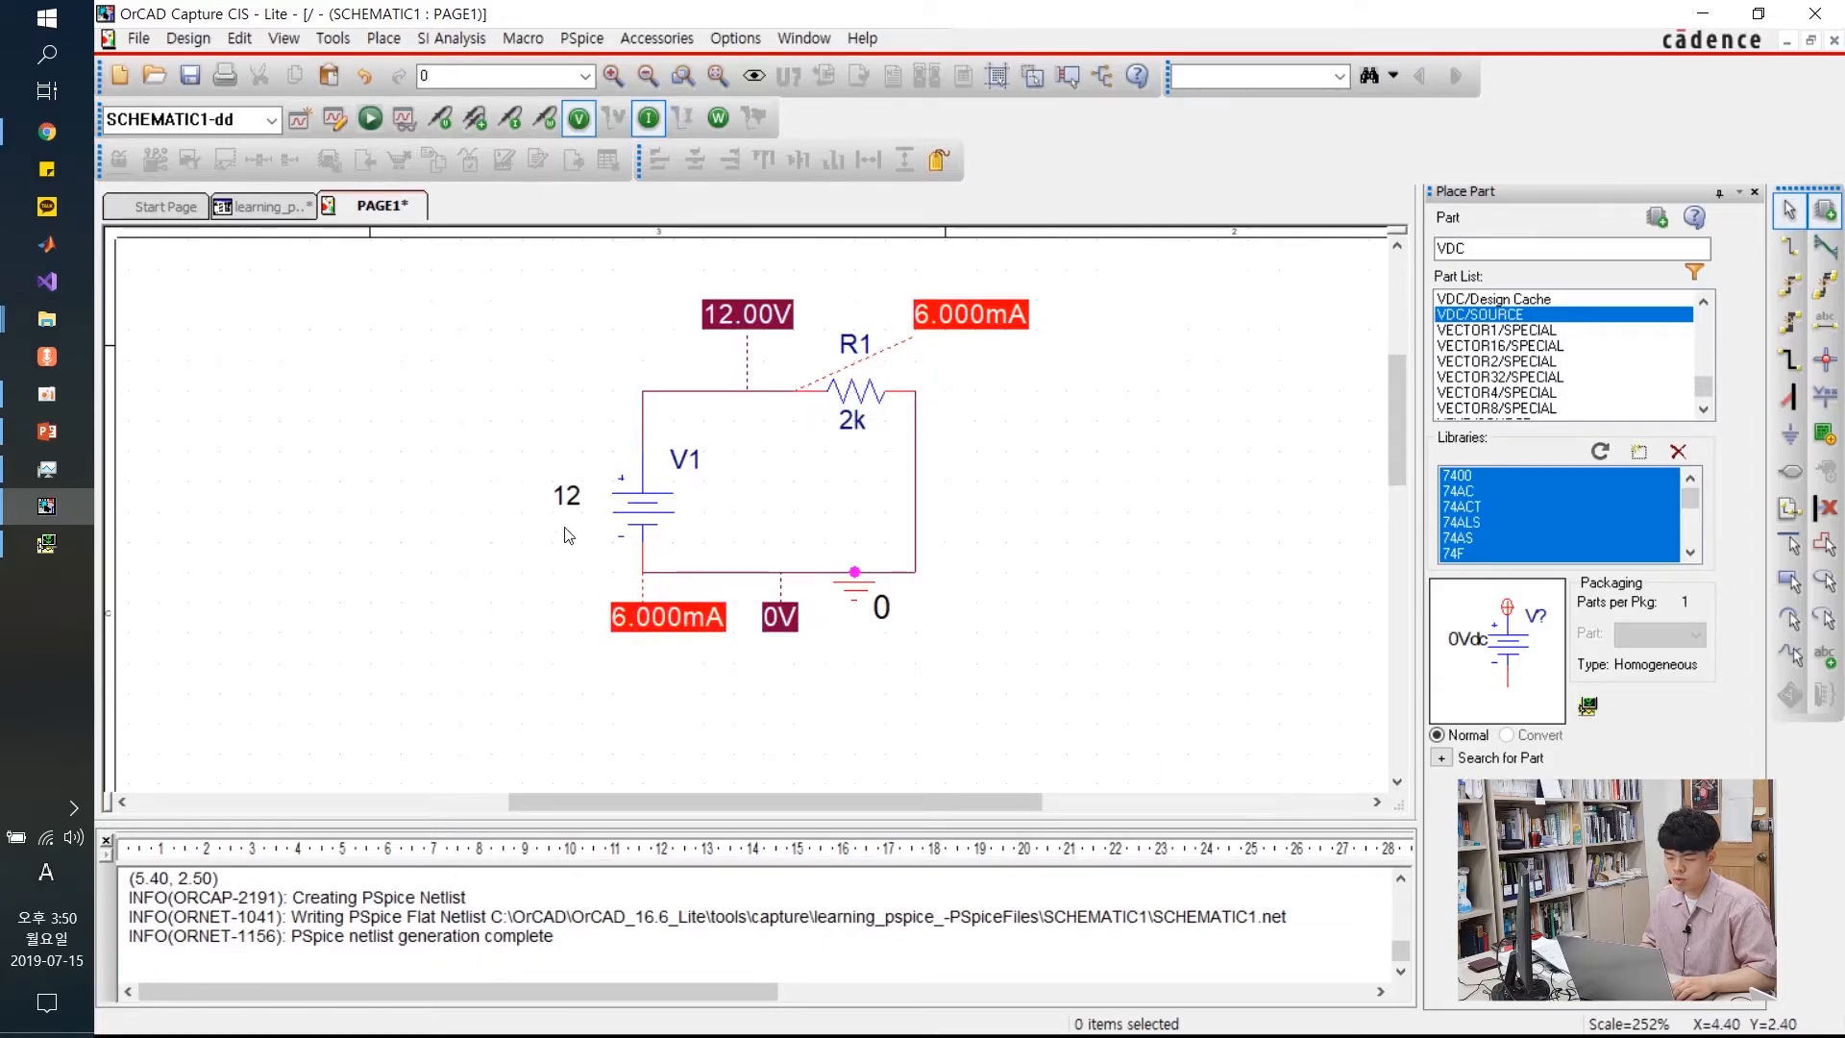
Display bias power, positioning 72.00mW beside R1 and -72.00mW near V1
left_click(717, 118)
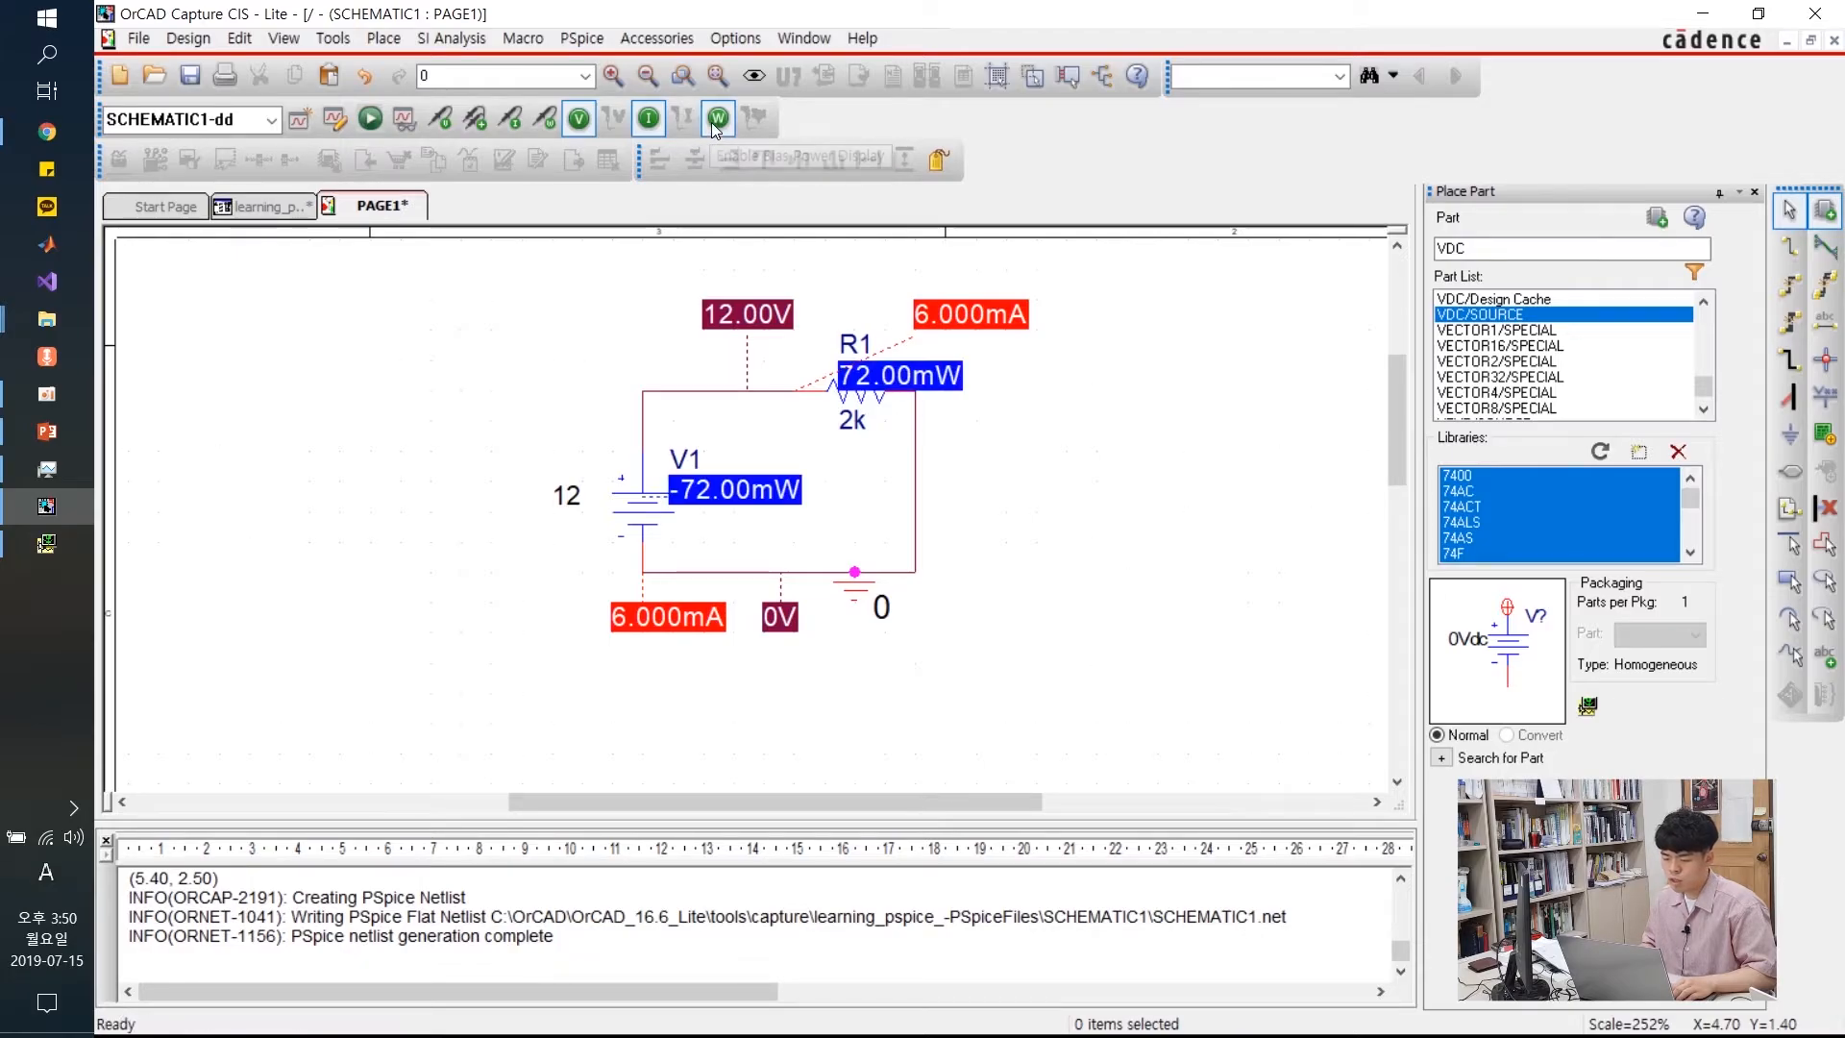
left_click_drag(812, 384, 994, 404)
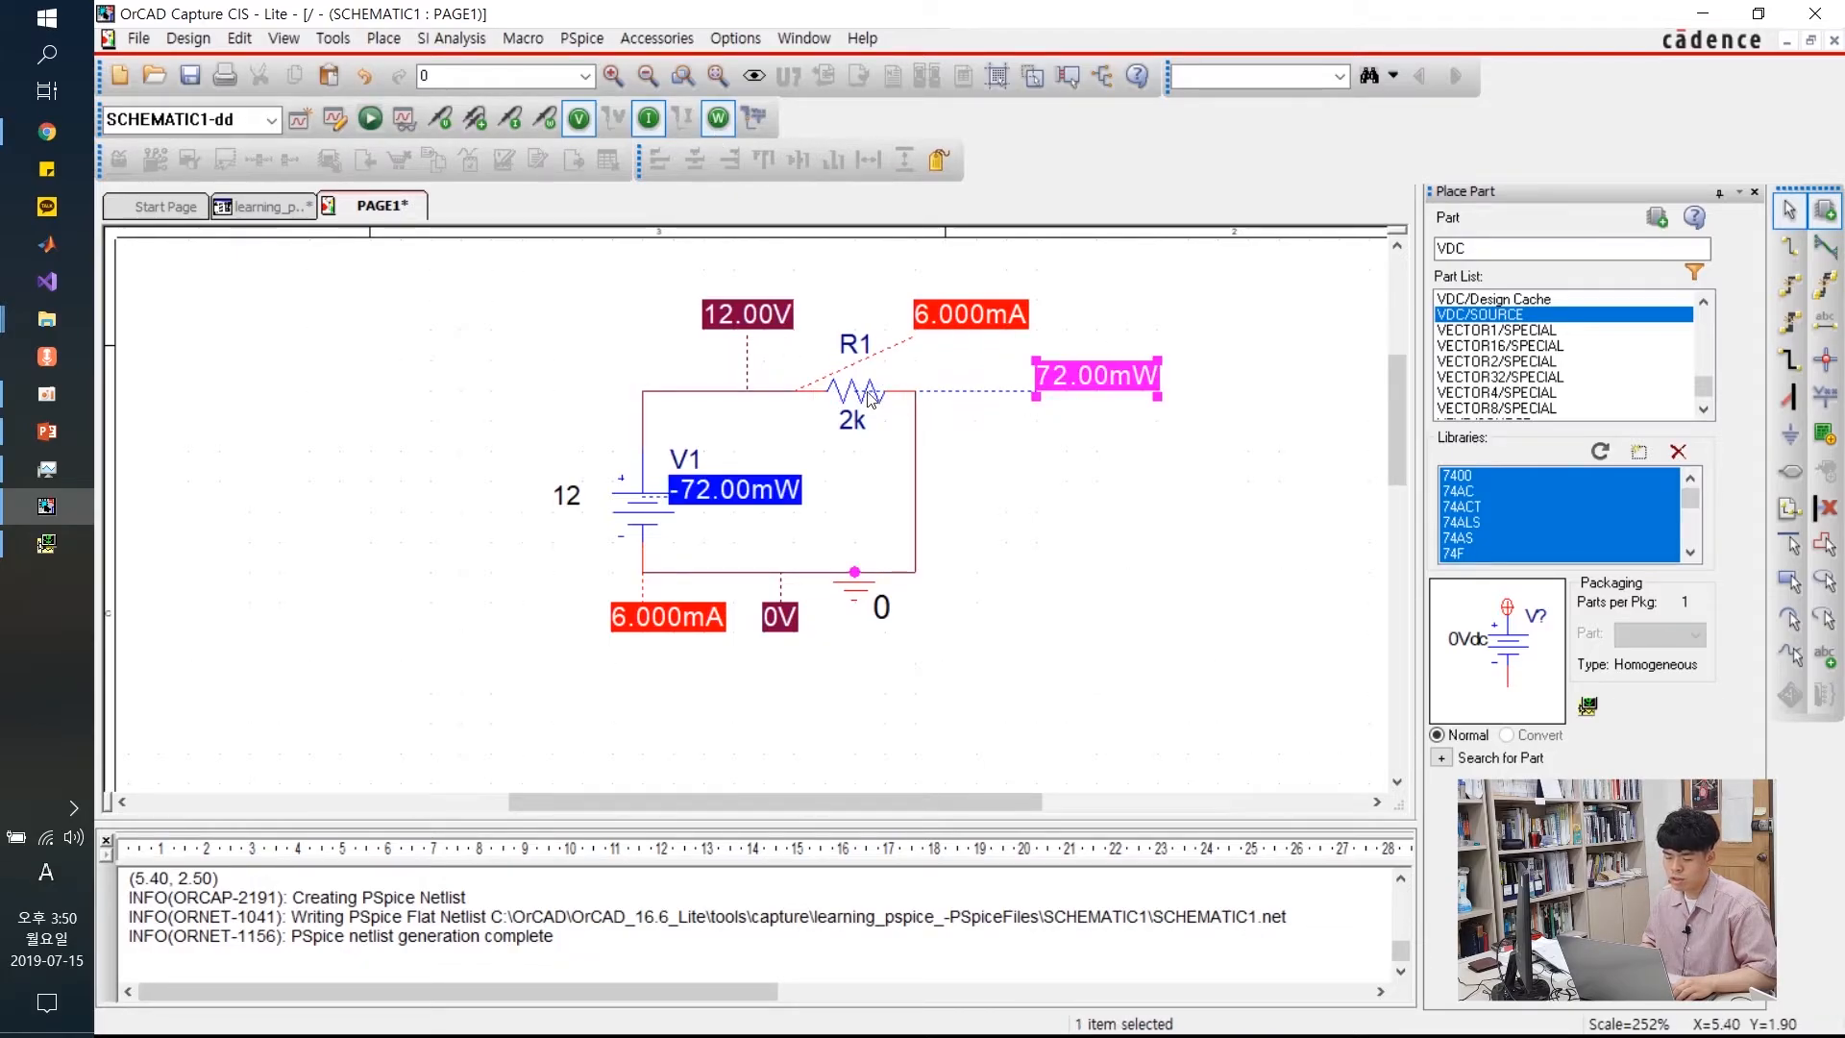
left_click_drag(746, 507, 506, 452)
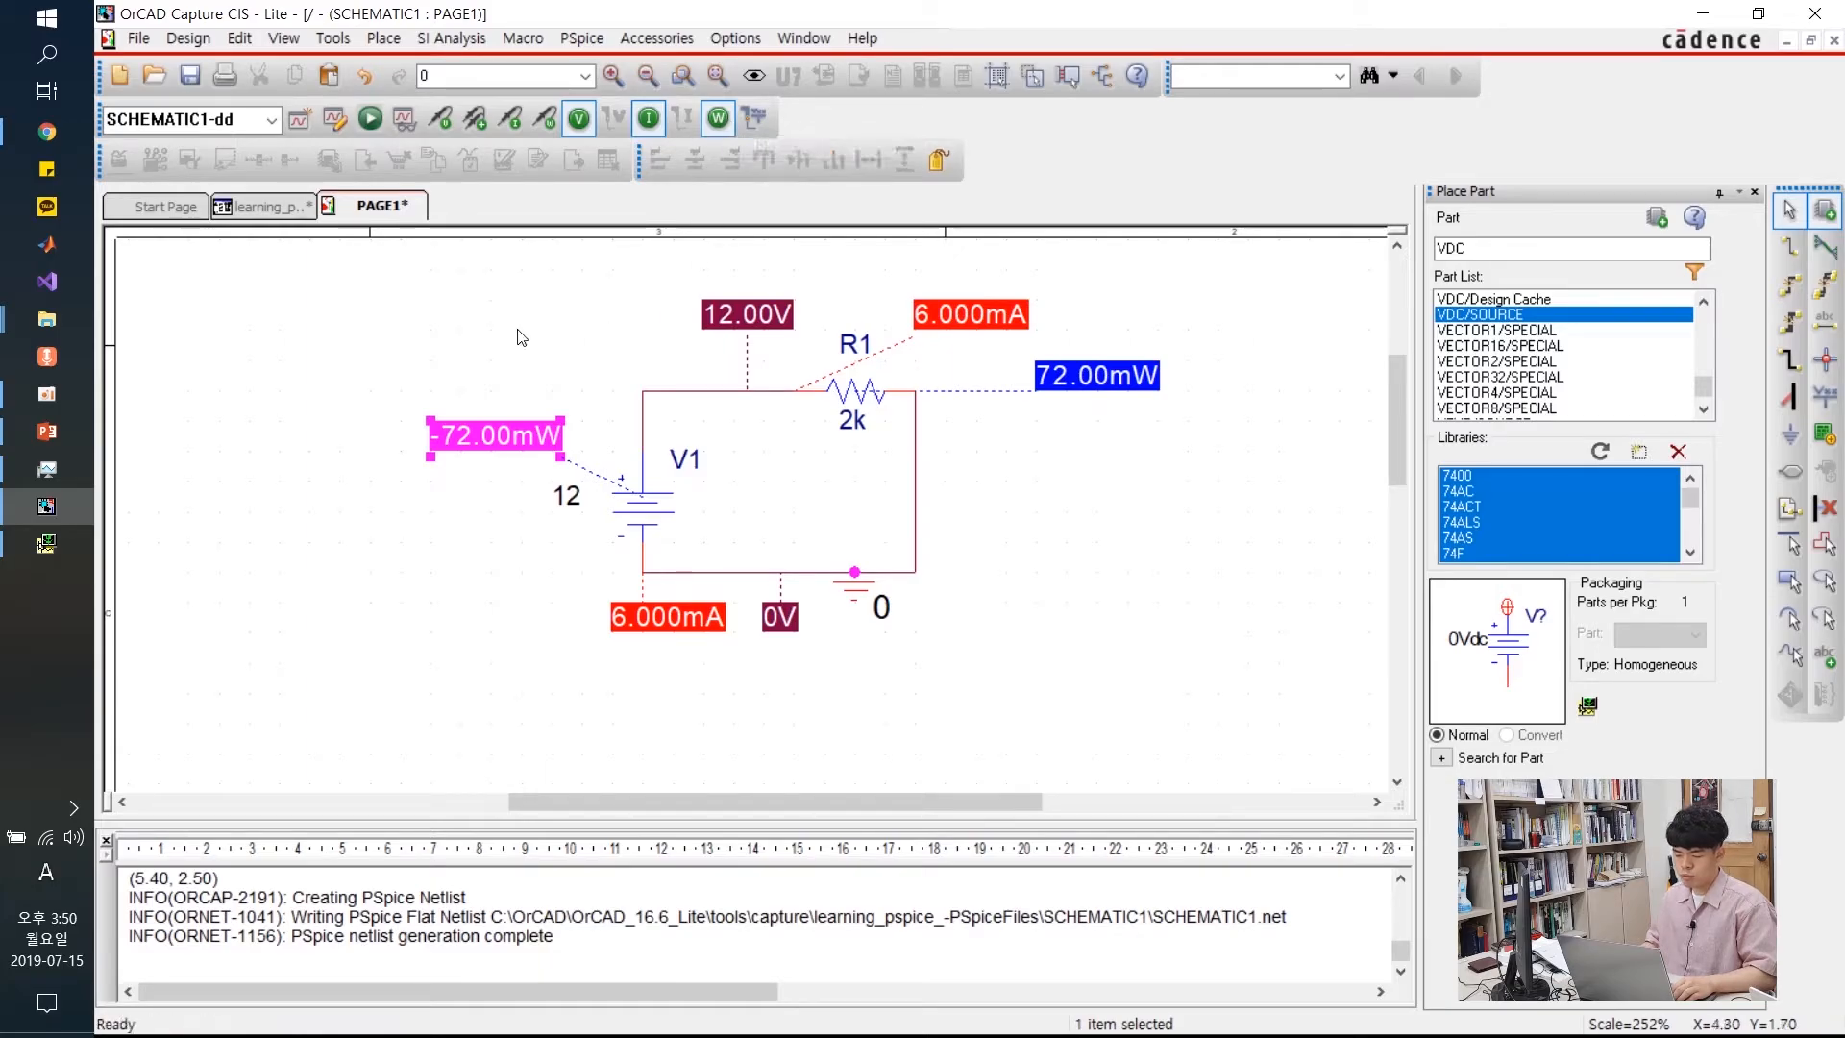
left_click(735, 550)
left_click_drag(832, 794, 723, 792)
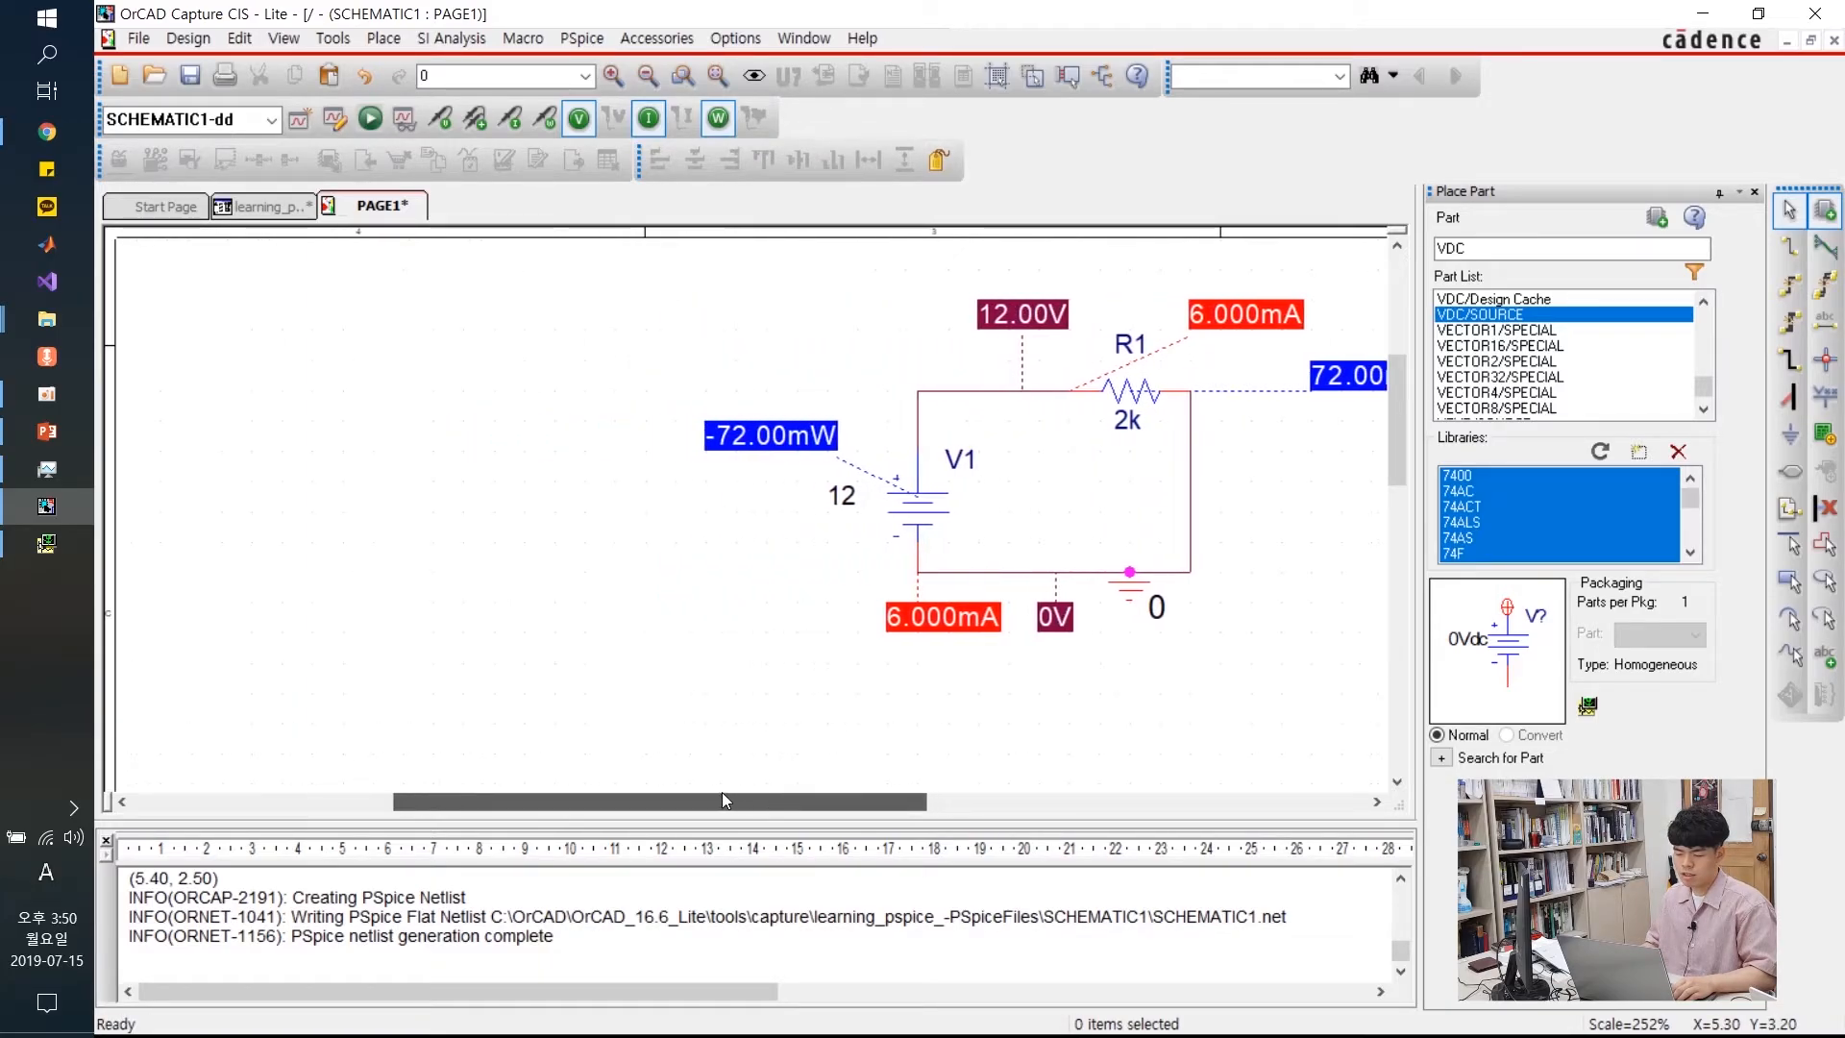
left_click(1345, 376)
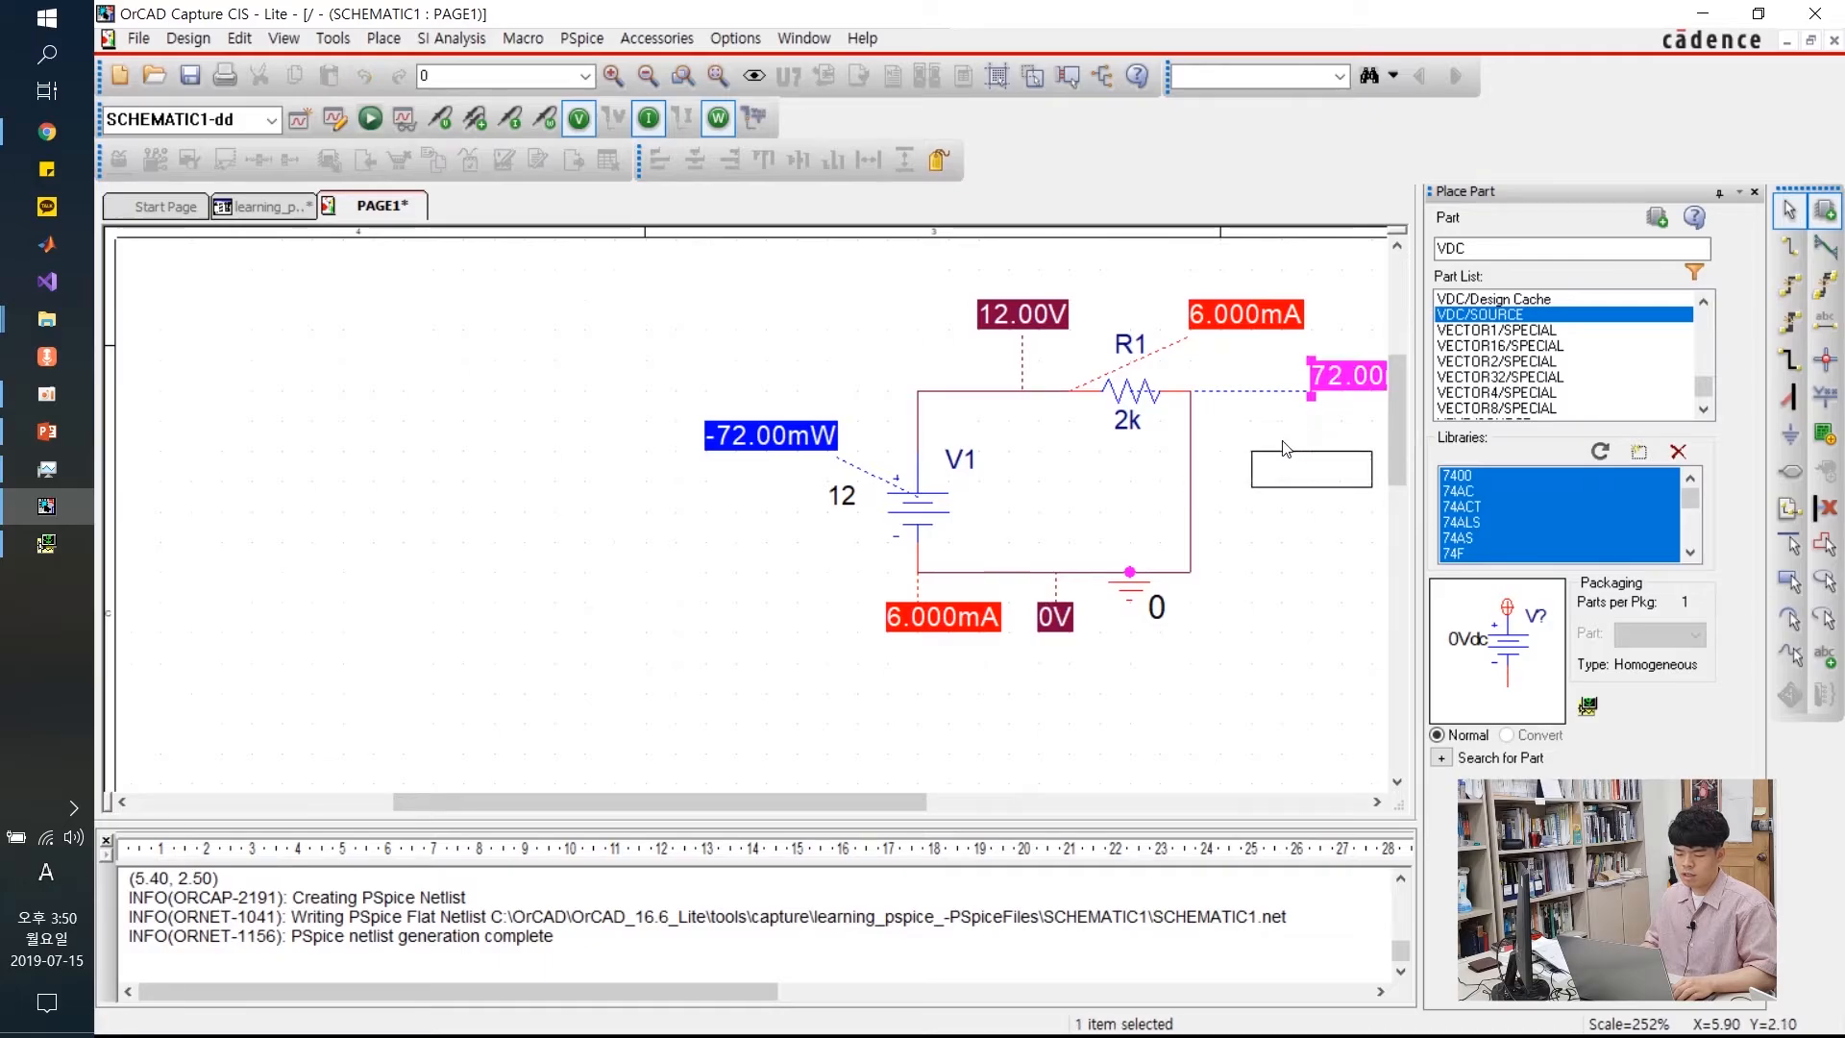
left_click_drag(1345, 376, 1310, 466)
left_click_drag(781, 442, 842, 382)
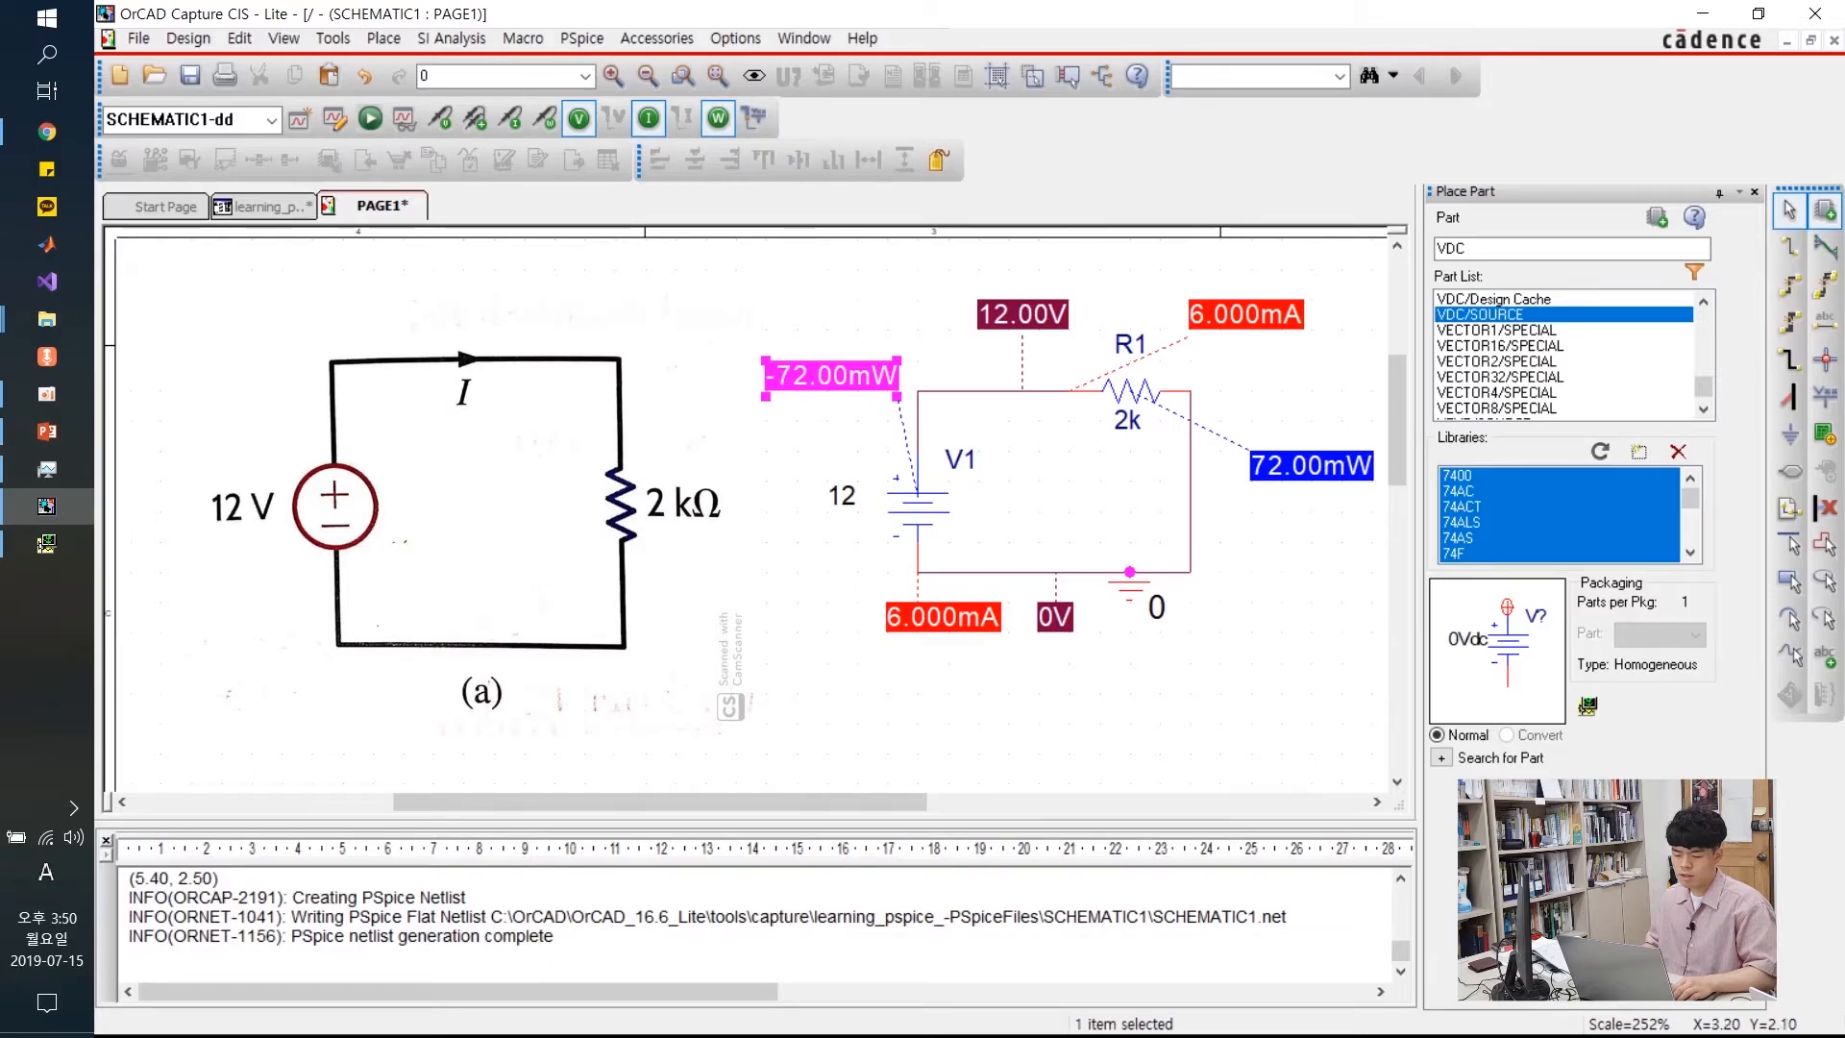
left_click(935, 723)
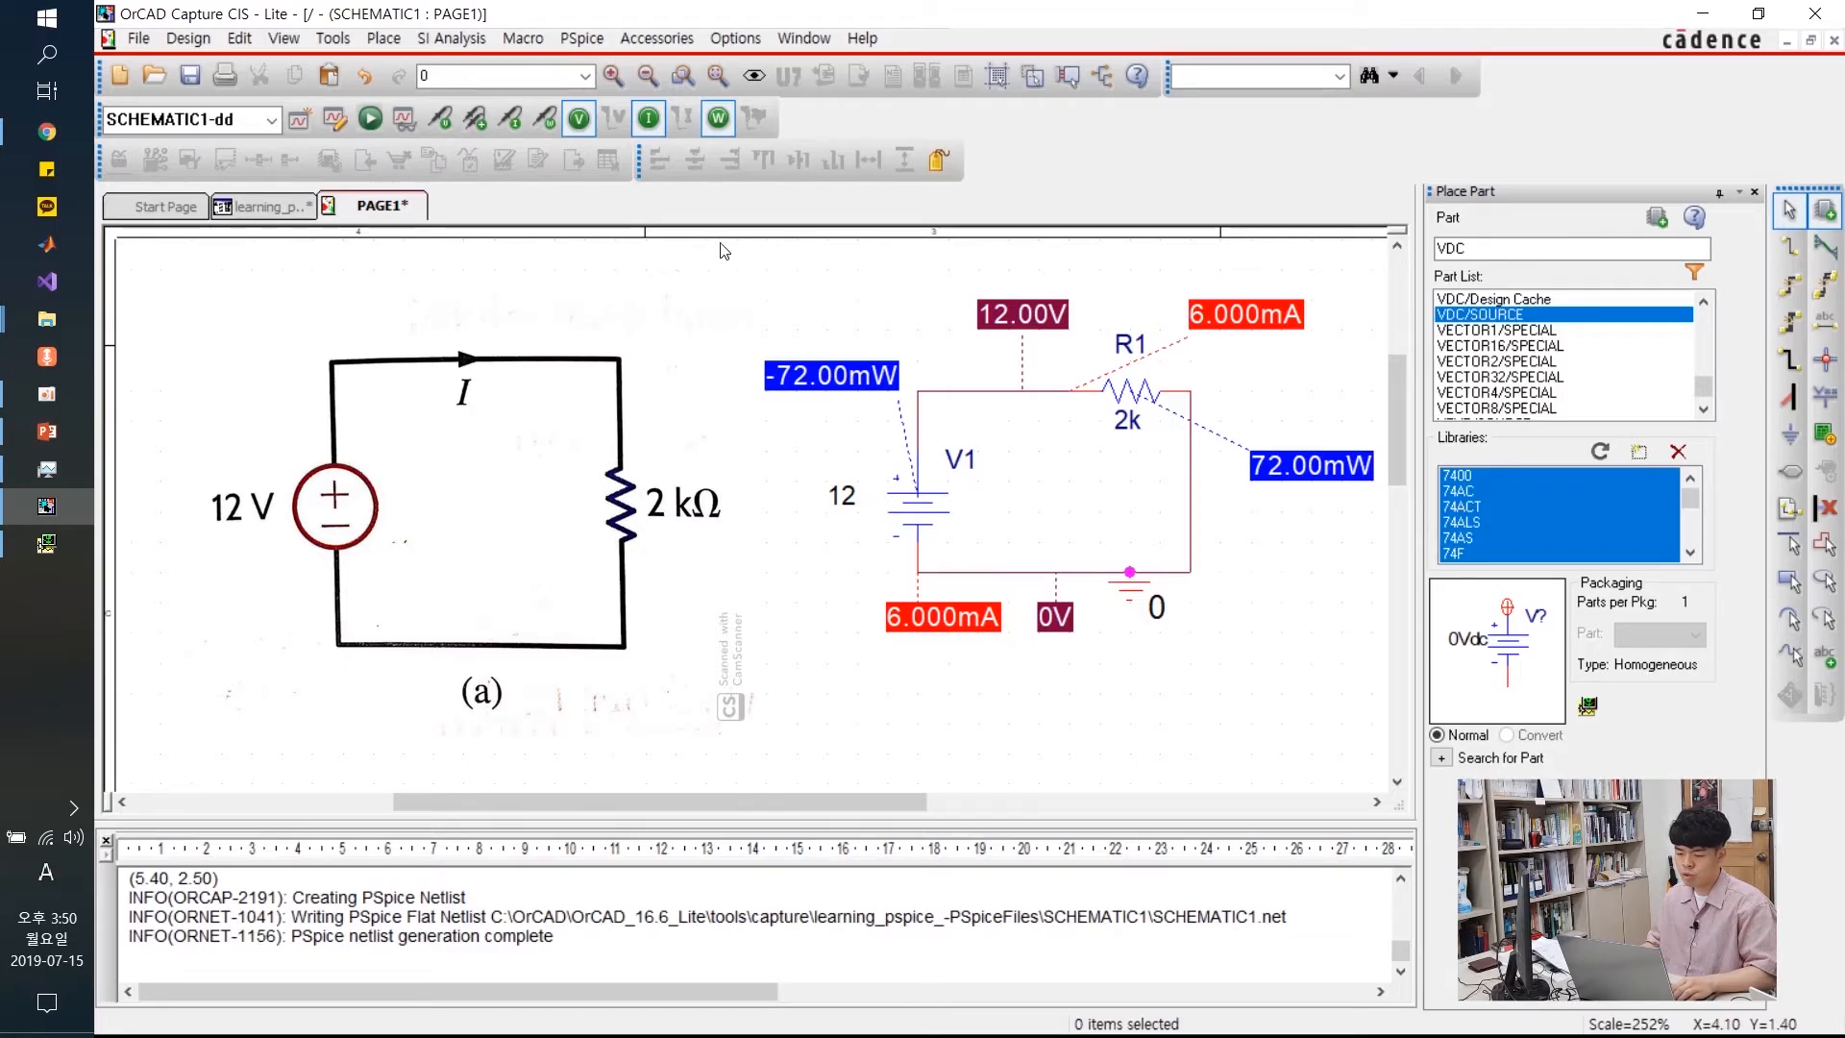
left_click_drag(707, 241, 1387, 734)
left_click_drag(1171, 800, 725, 793)
left_click(742, 713)
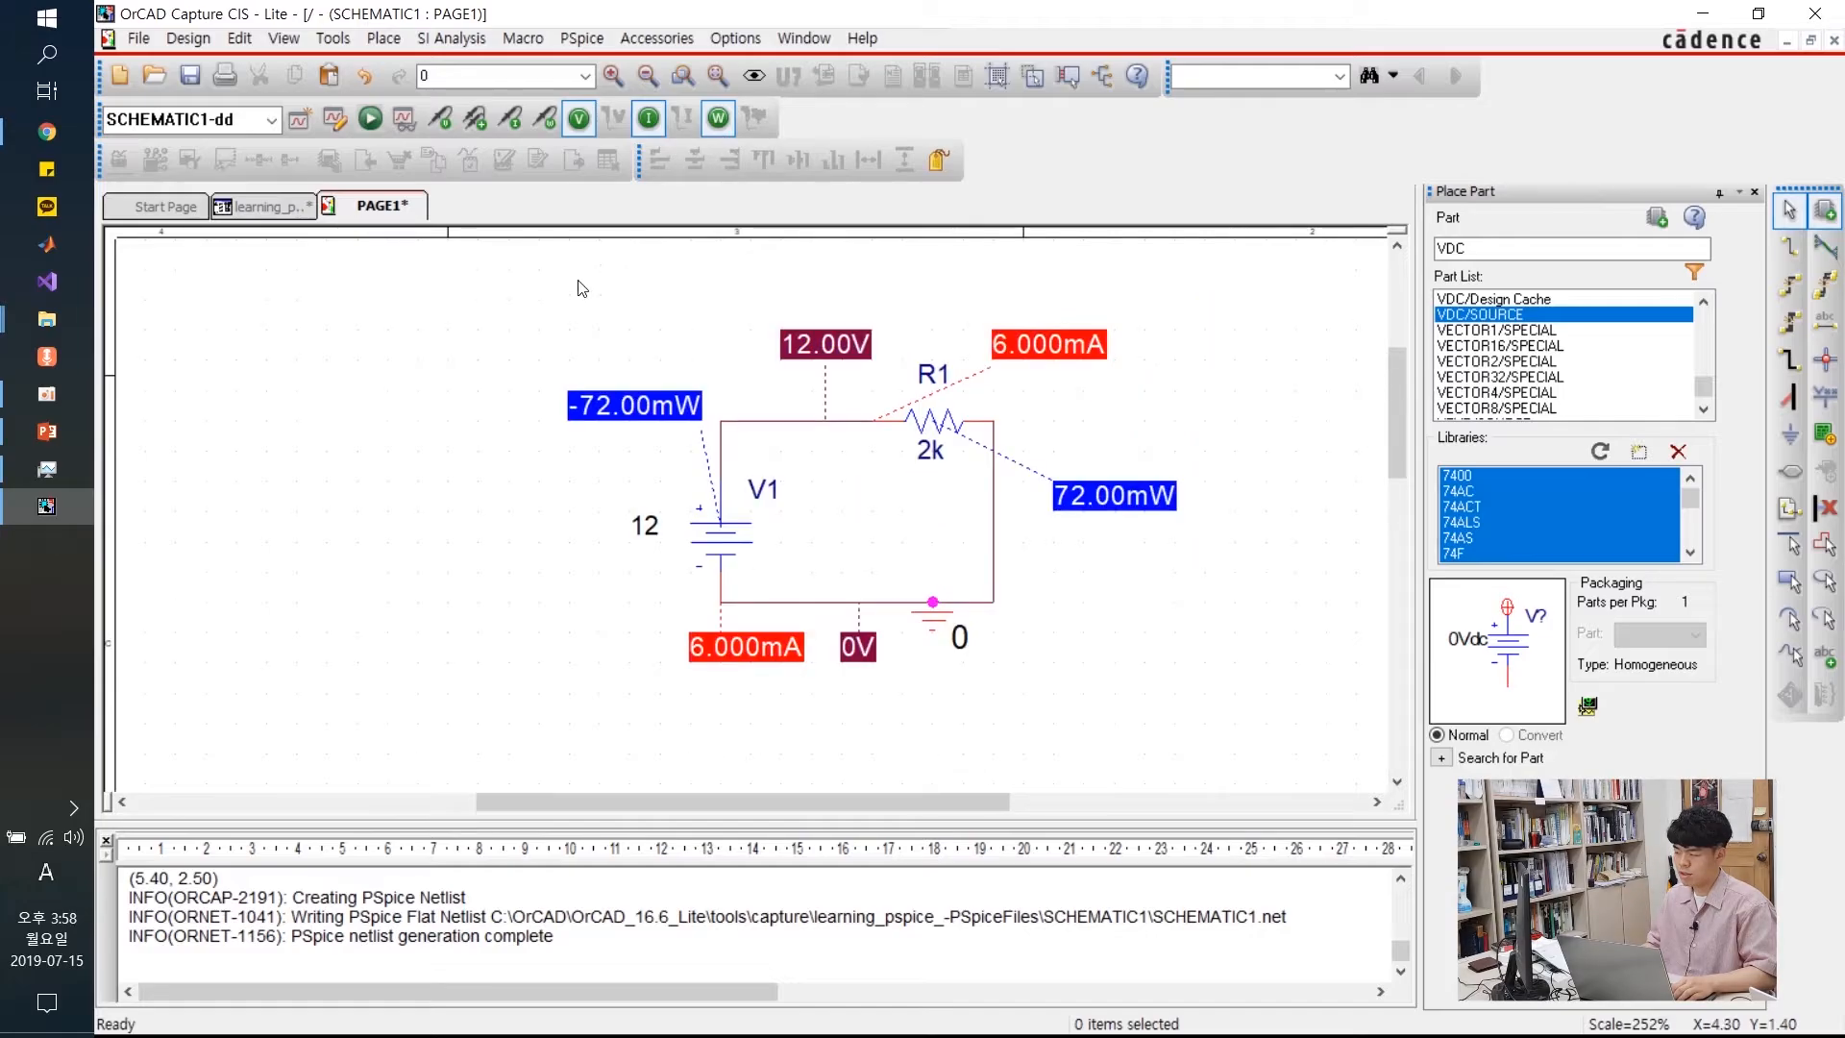
left_click_drag(479, 269, 1267, 740)
left_click(1255, 403)
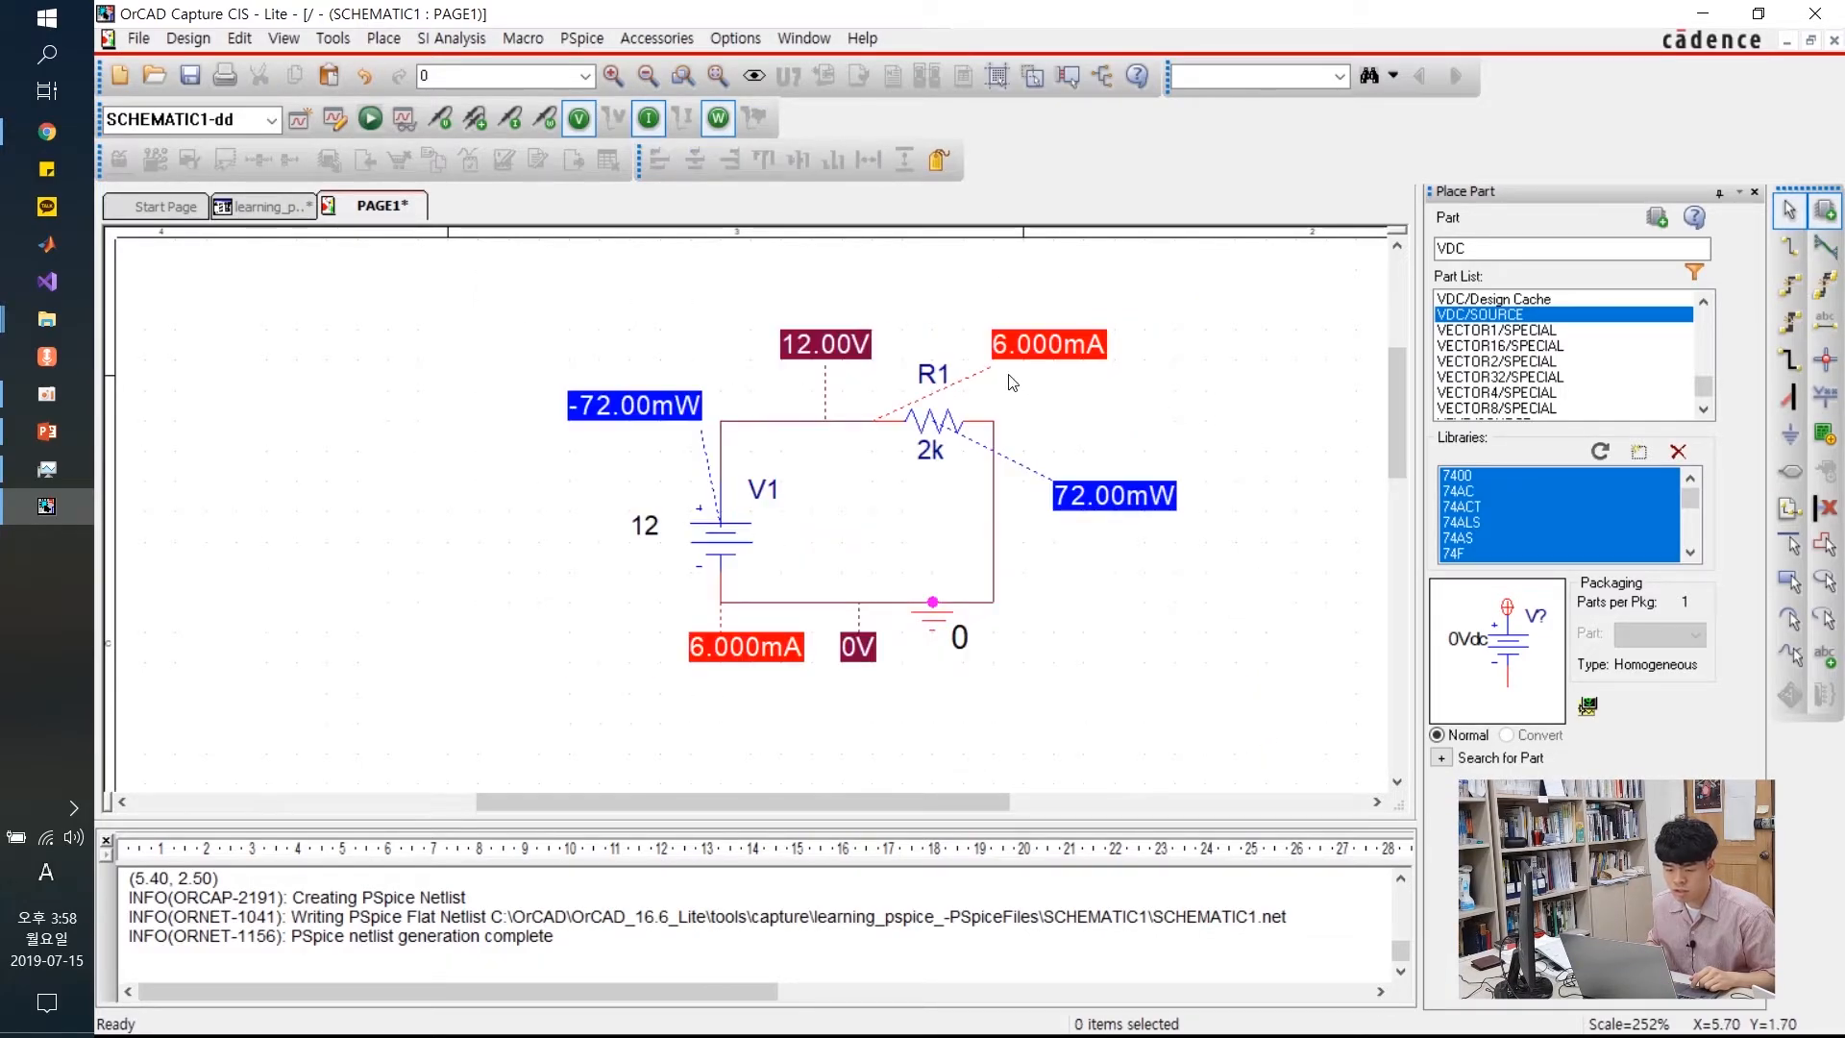
Hide the bias power, current and voltage labels on the schematic
left_click(715, 119)
left_click(651, 118)
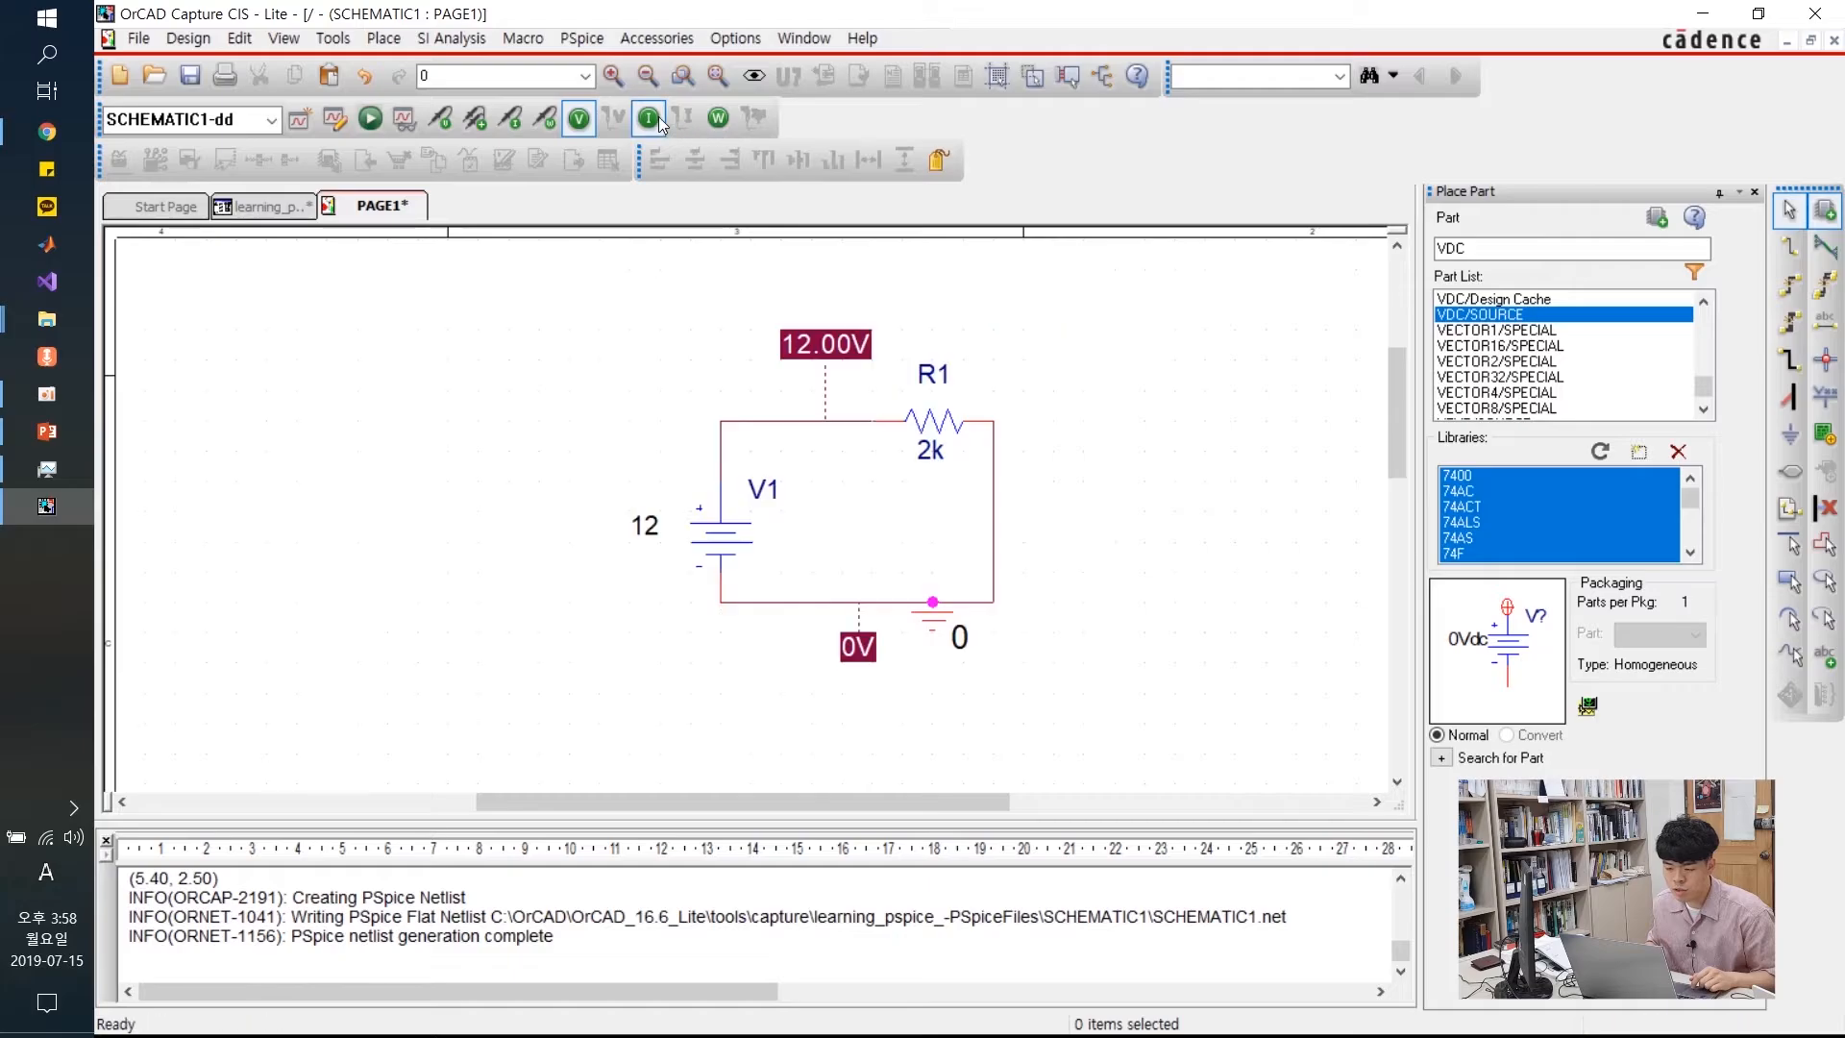
left_click(580, 118)
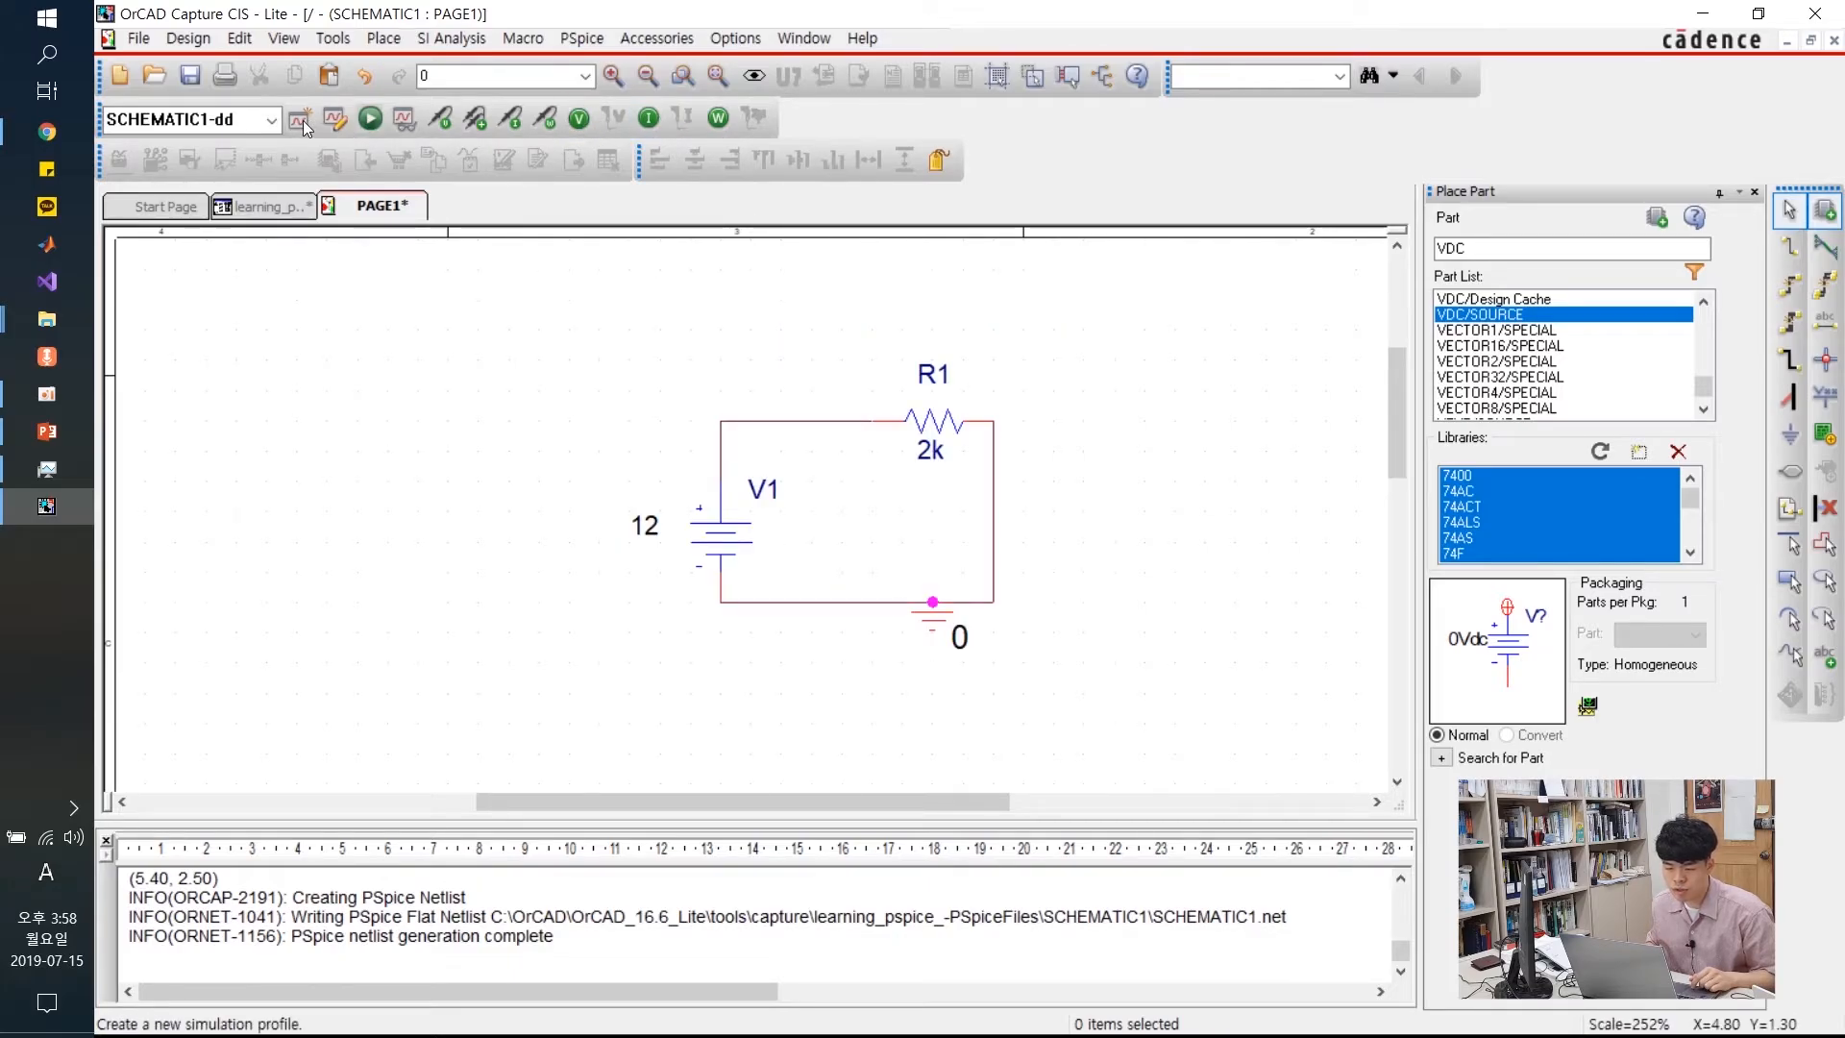
Rerun the PSpice simulation, then minimize the PSpice plot window
left_click(371, 119)
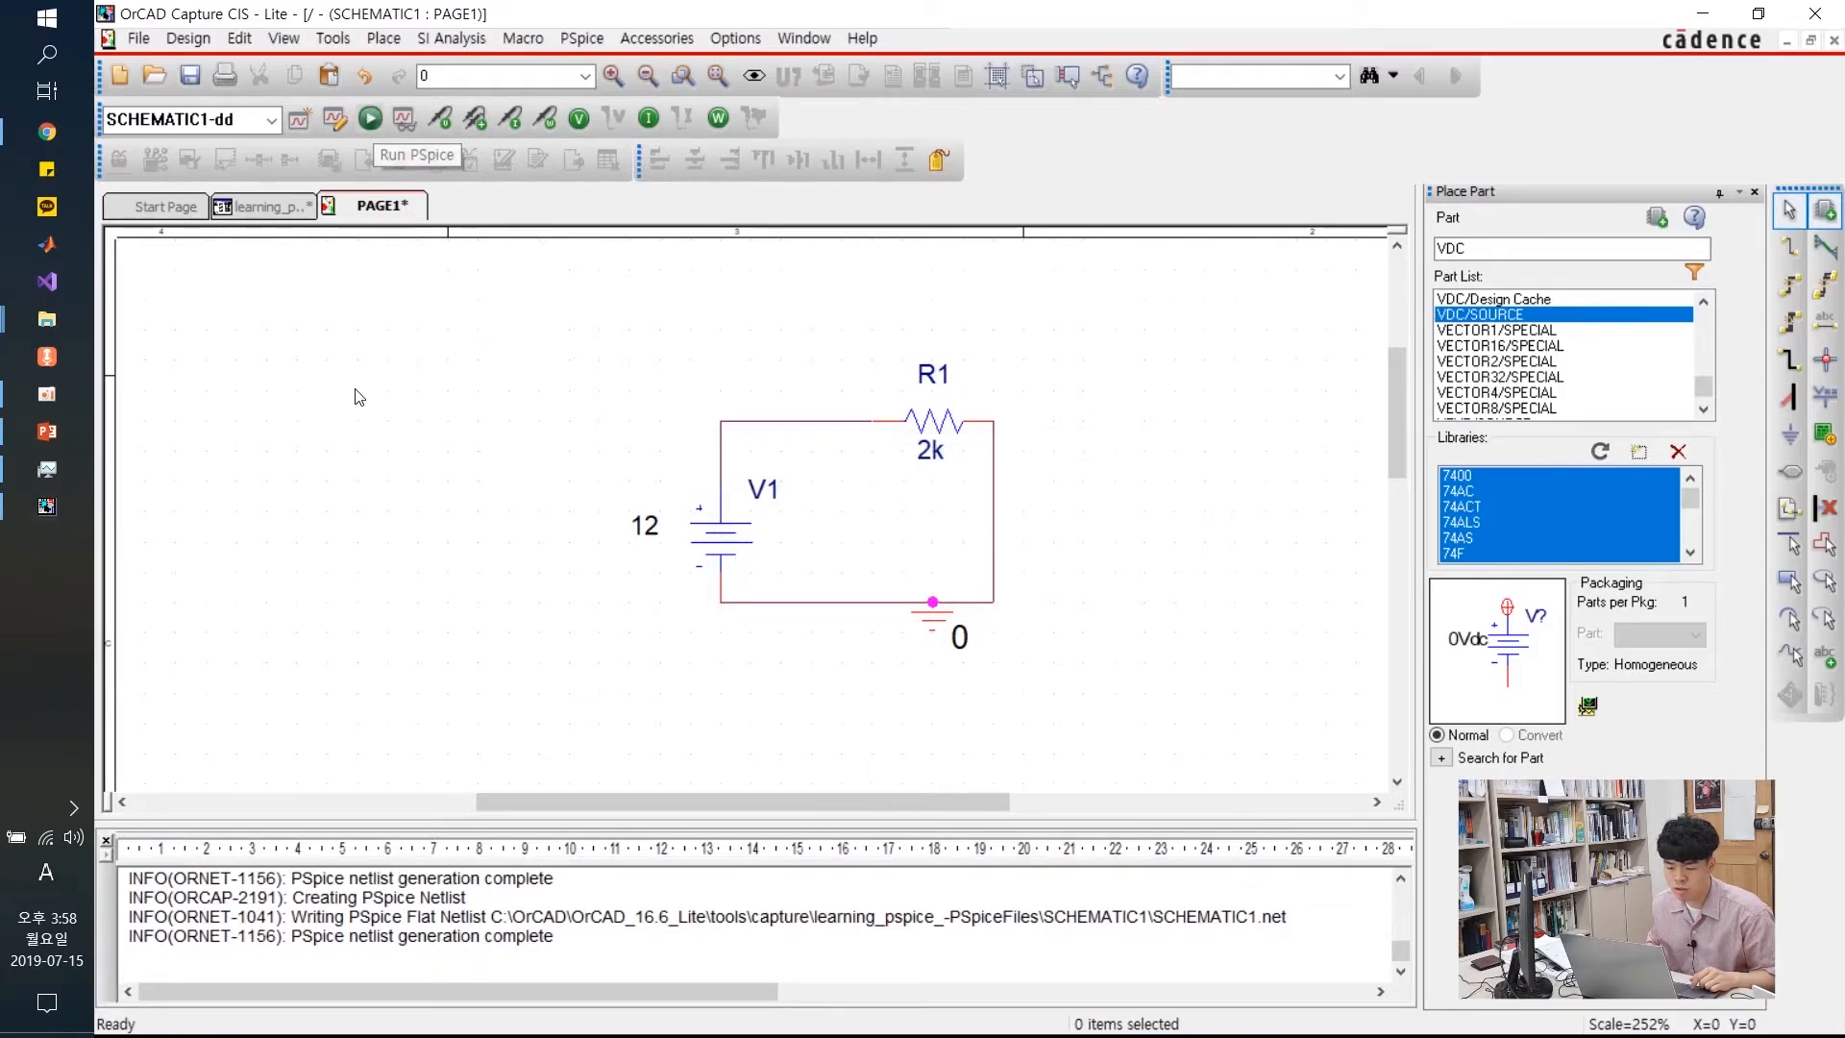
left_click(64, 549)
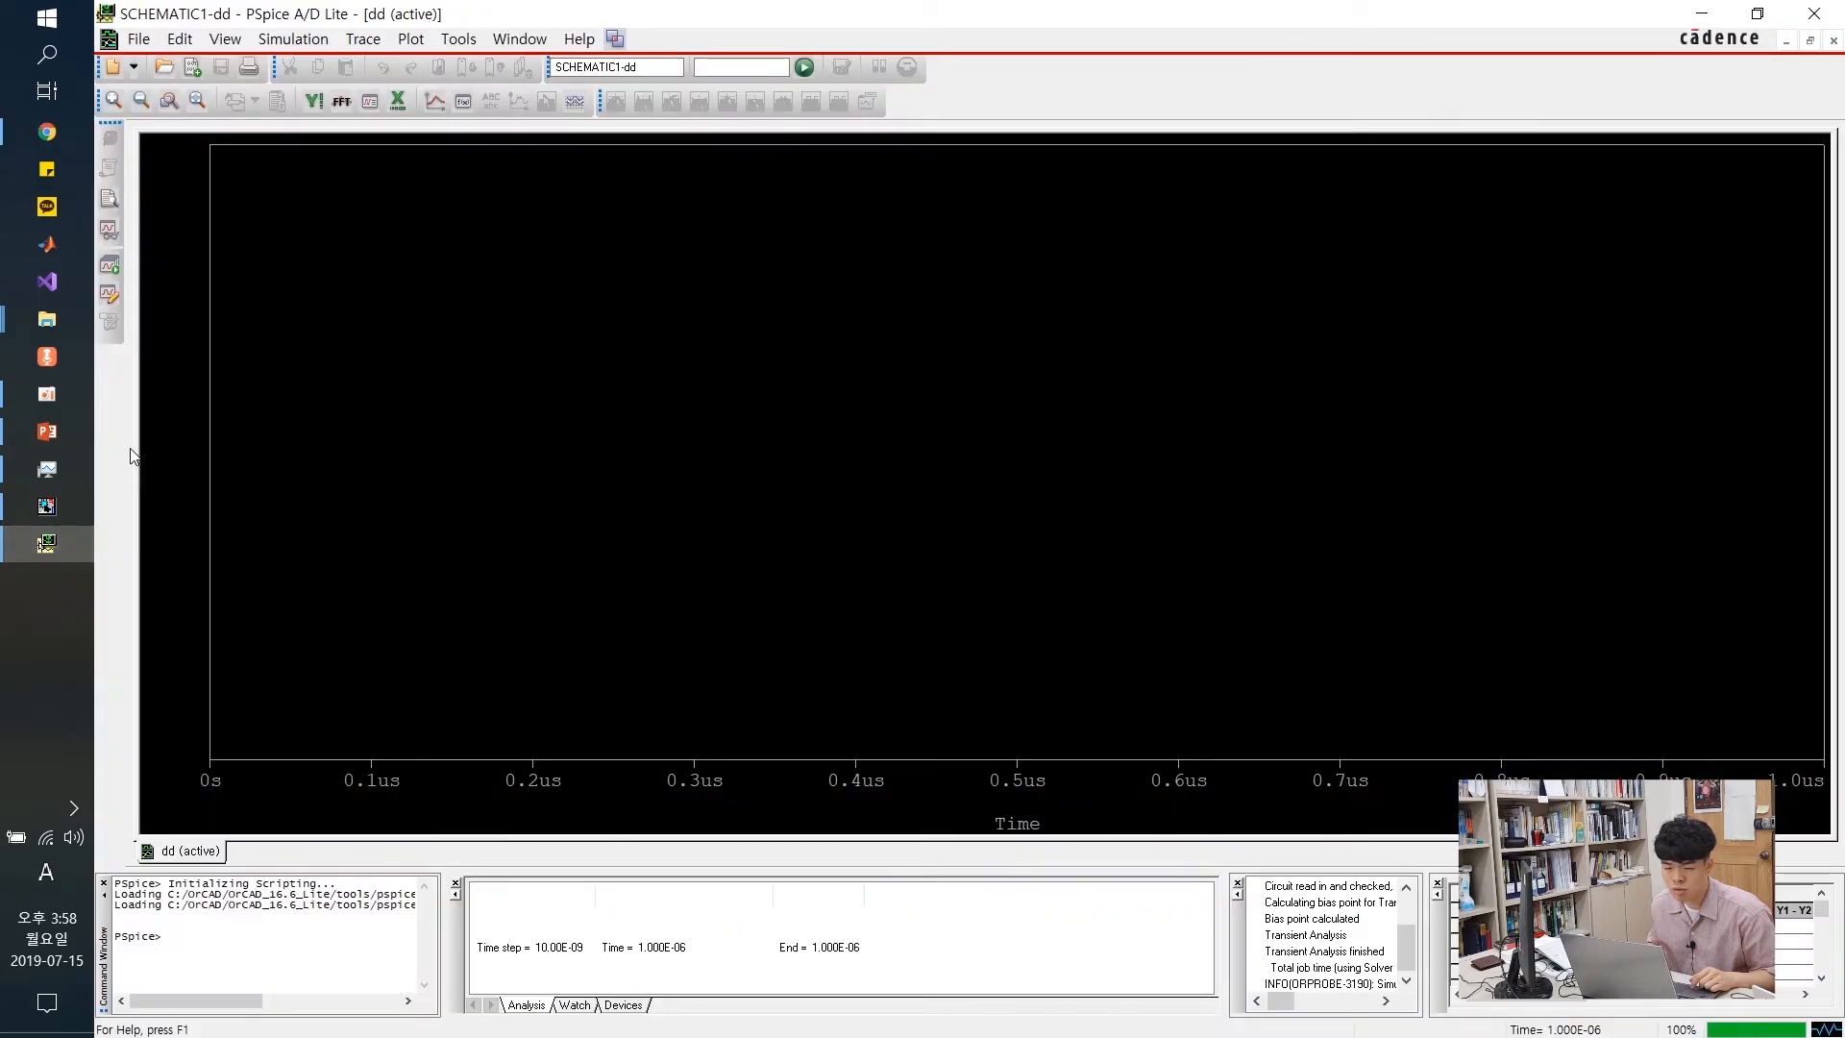
left_click(1701, 12)
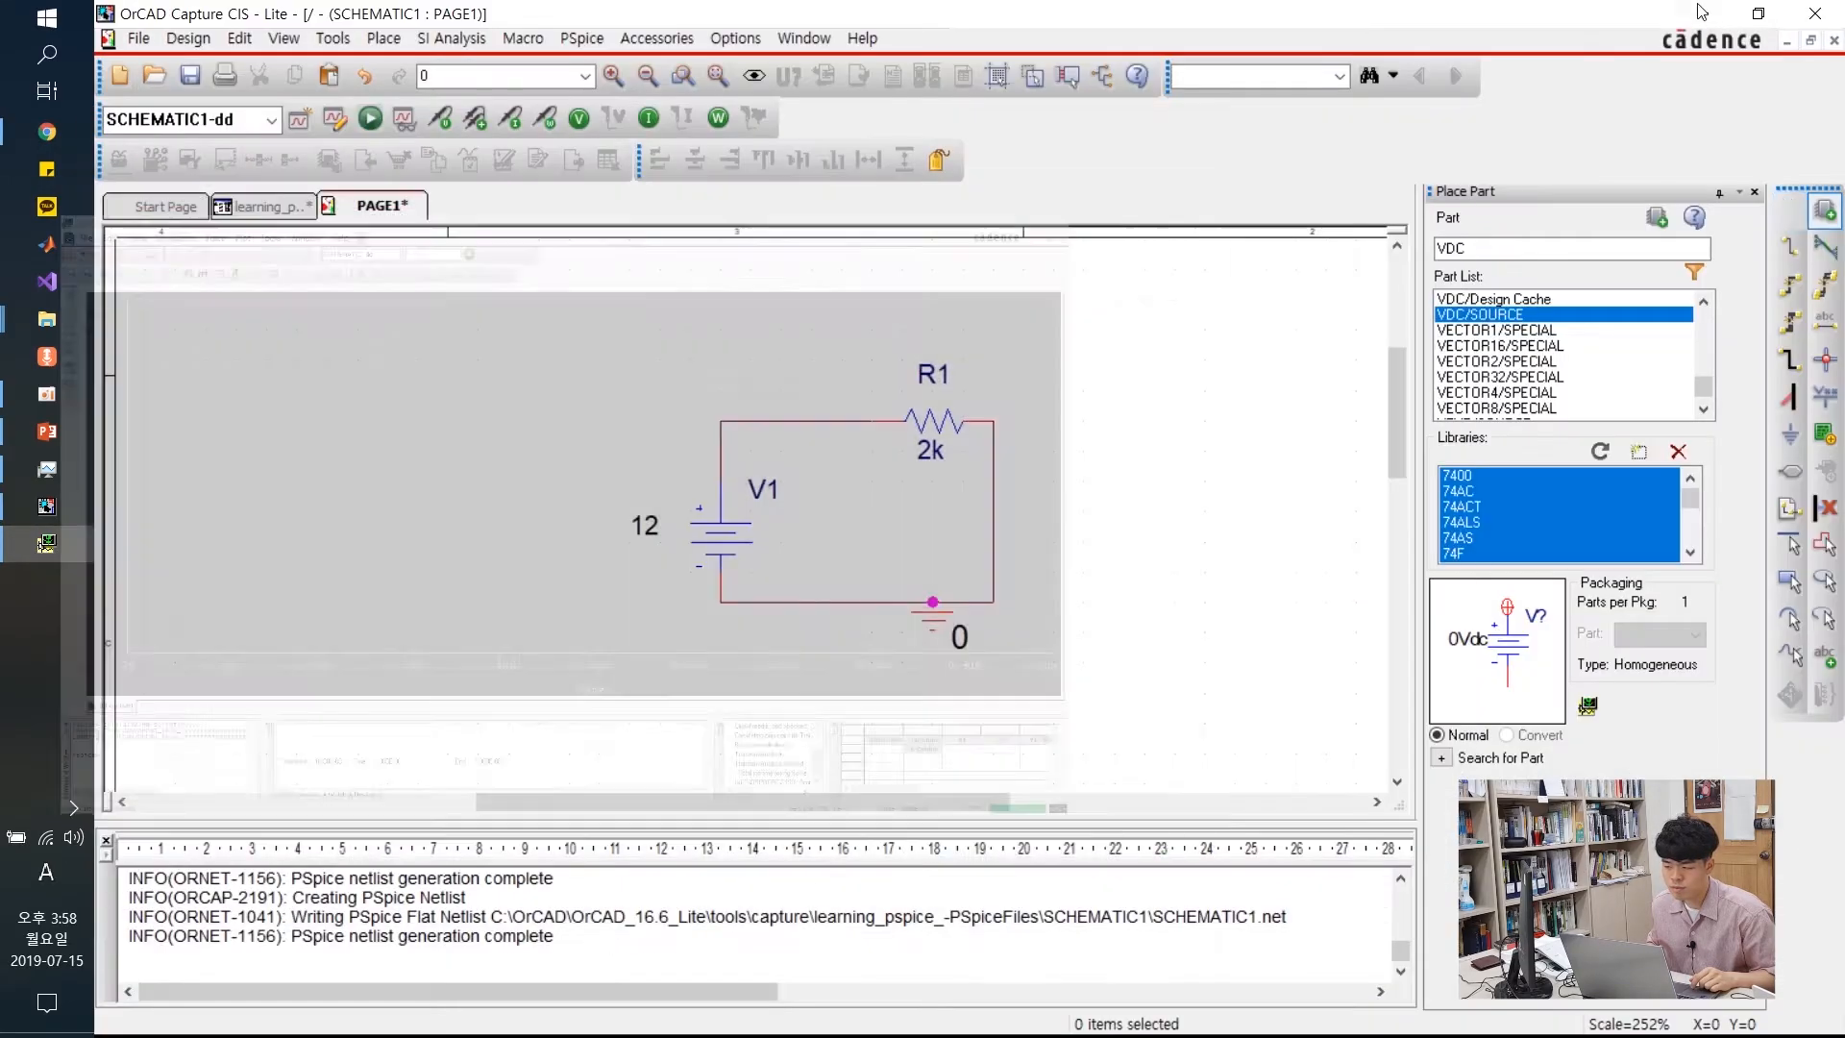
Place a voltage marker on the top wire beside V1 and view its flat 12 V V(R1:1) trace
left_click(448, 119)
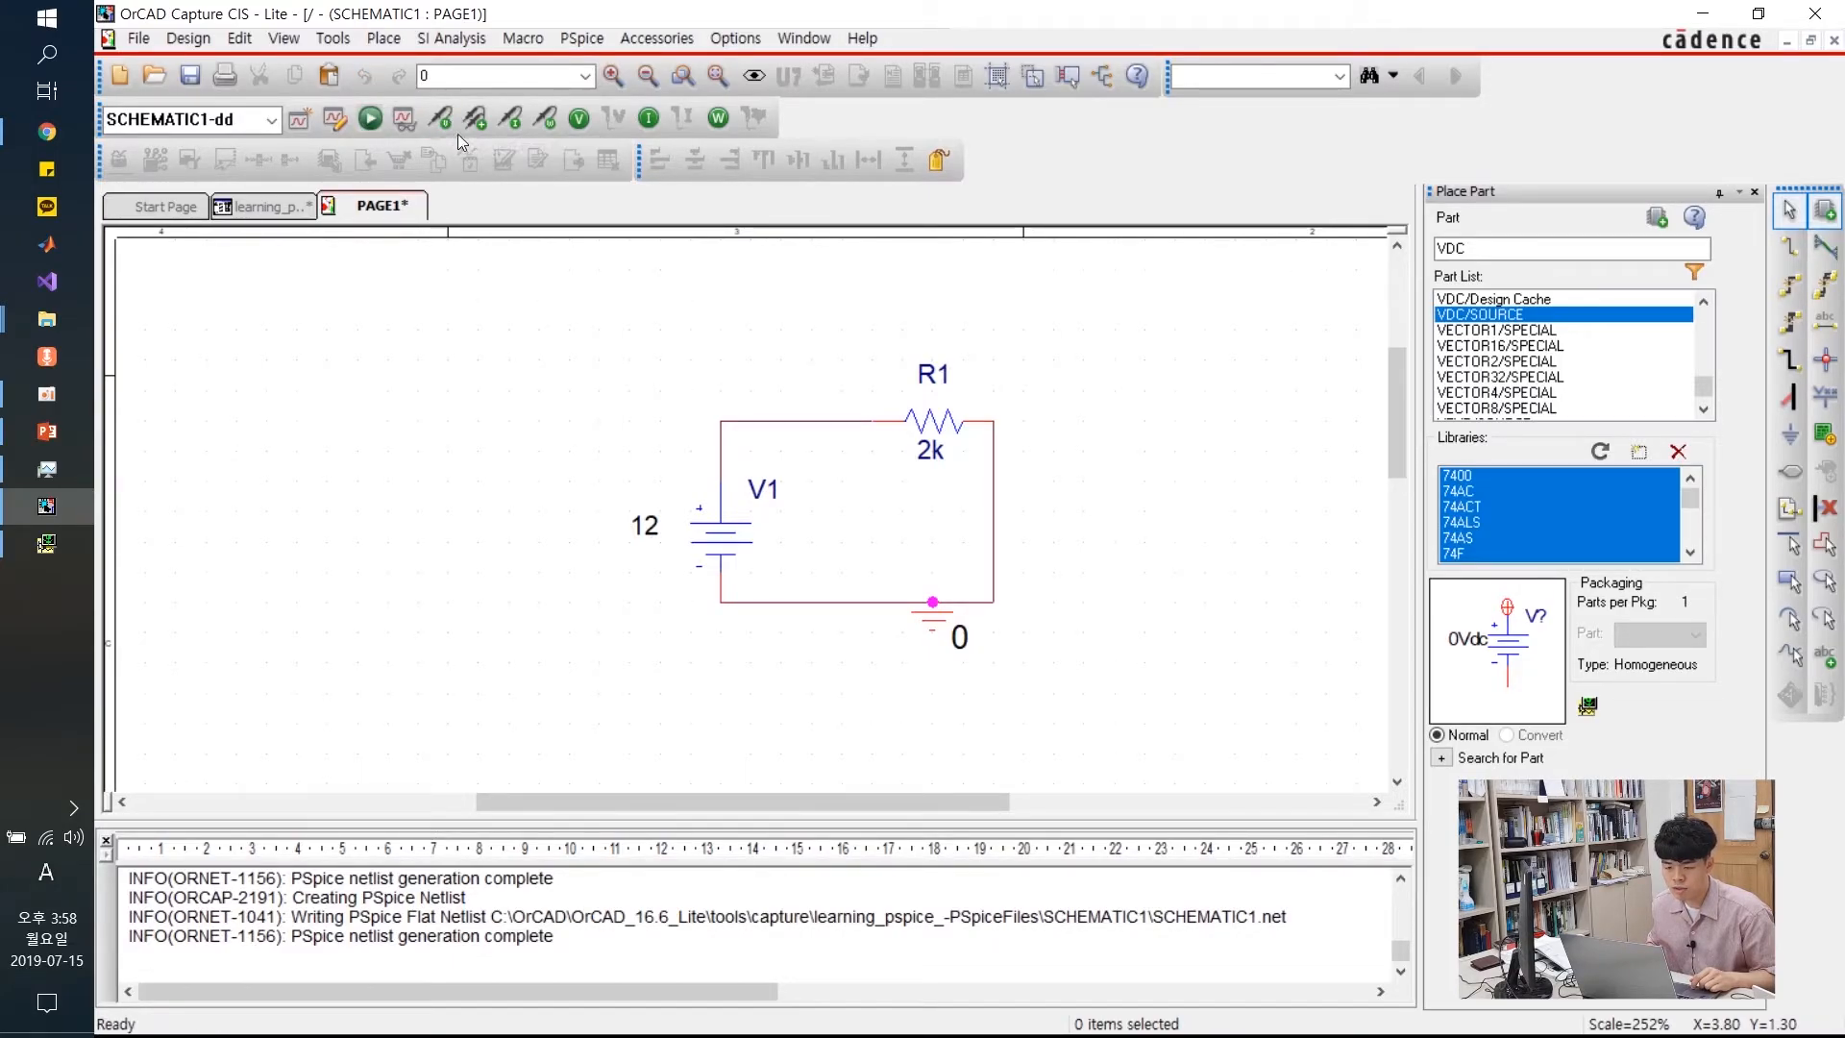
left_click(785, 427)
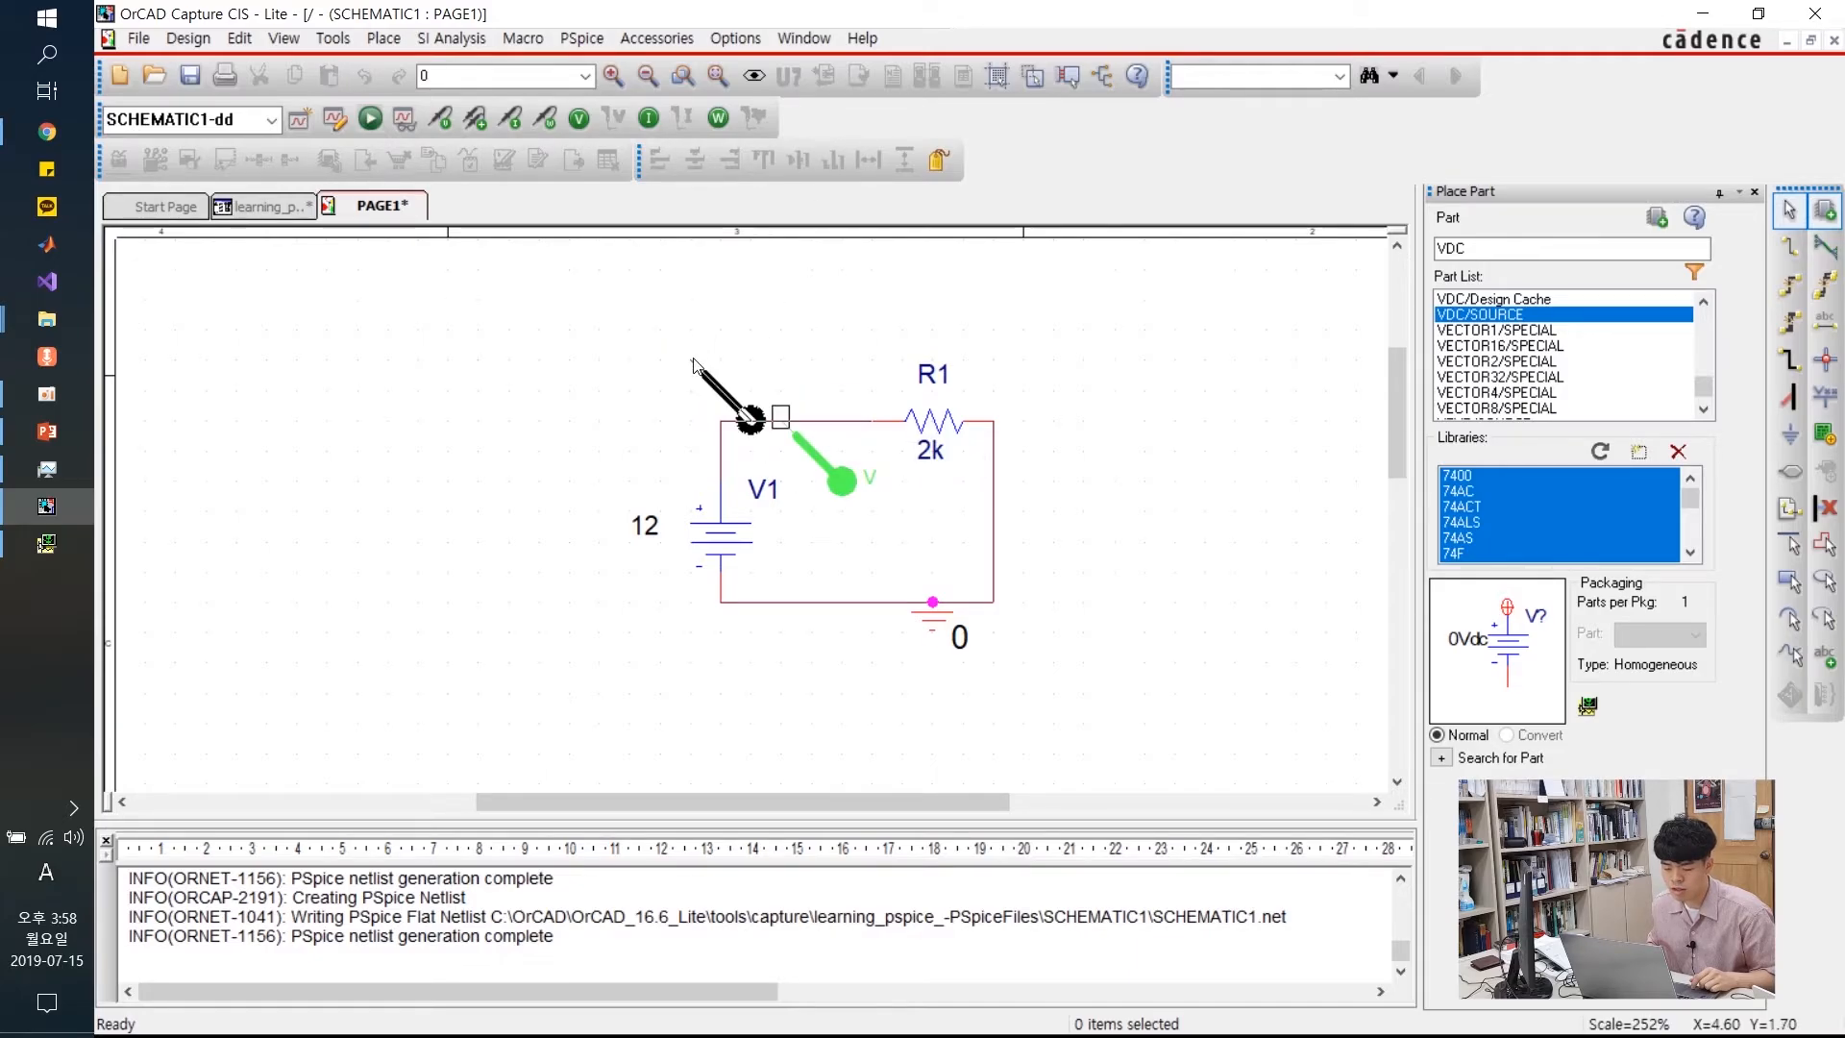
left_click(43, 545)
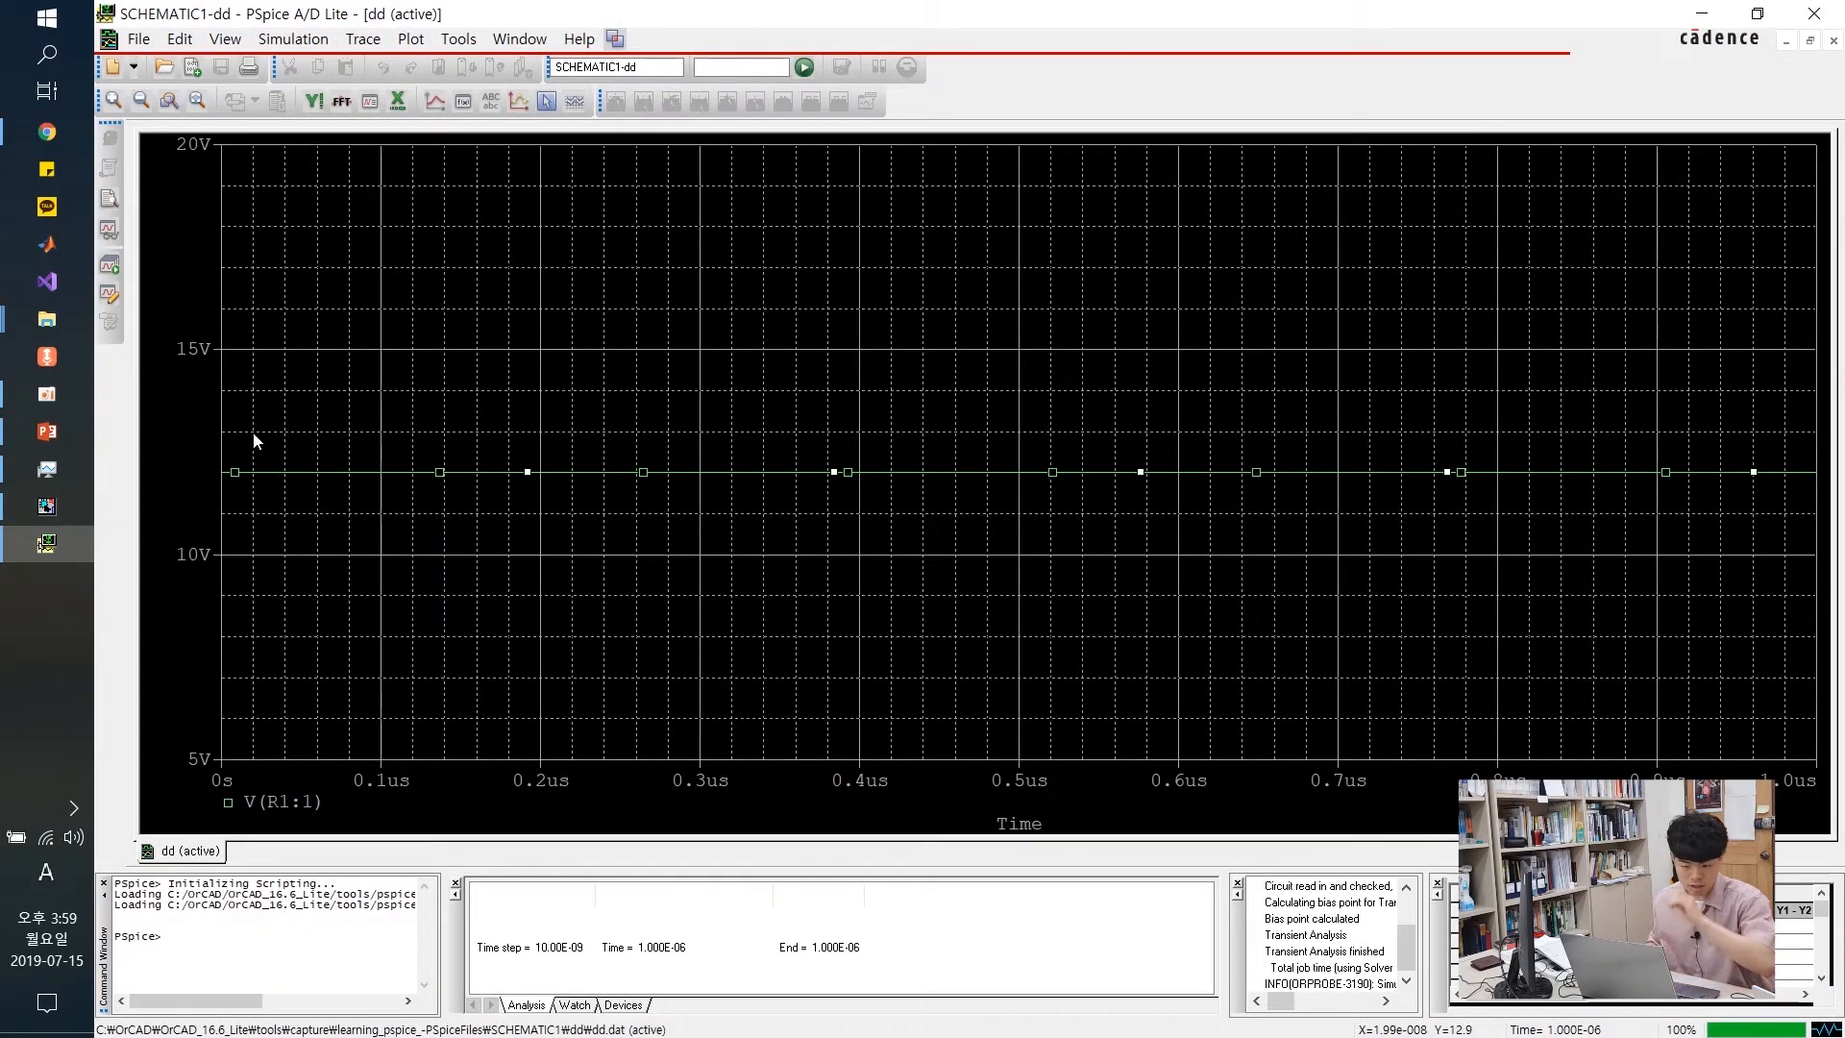
Snap PSpice to the right half and the OrCAD schematic to the left half
key("super+Right")
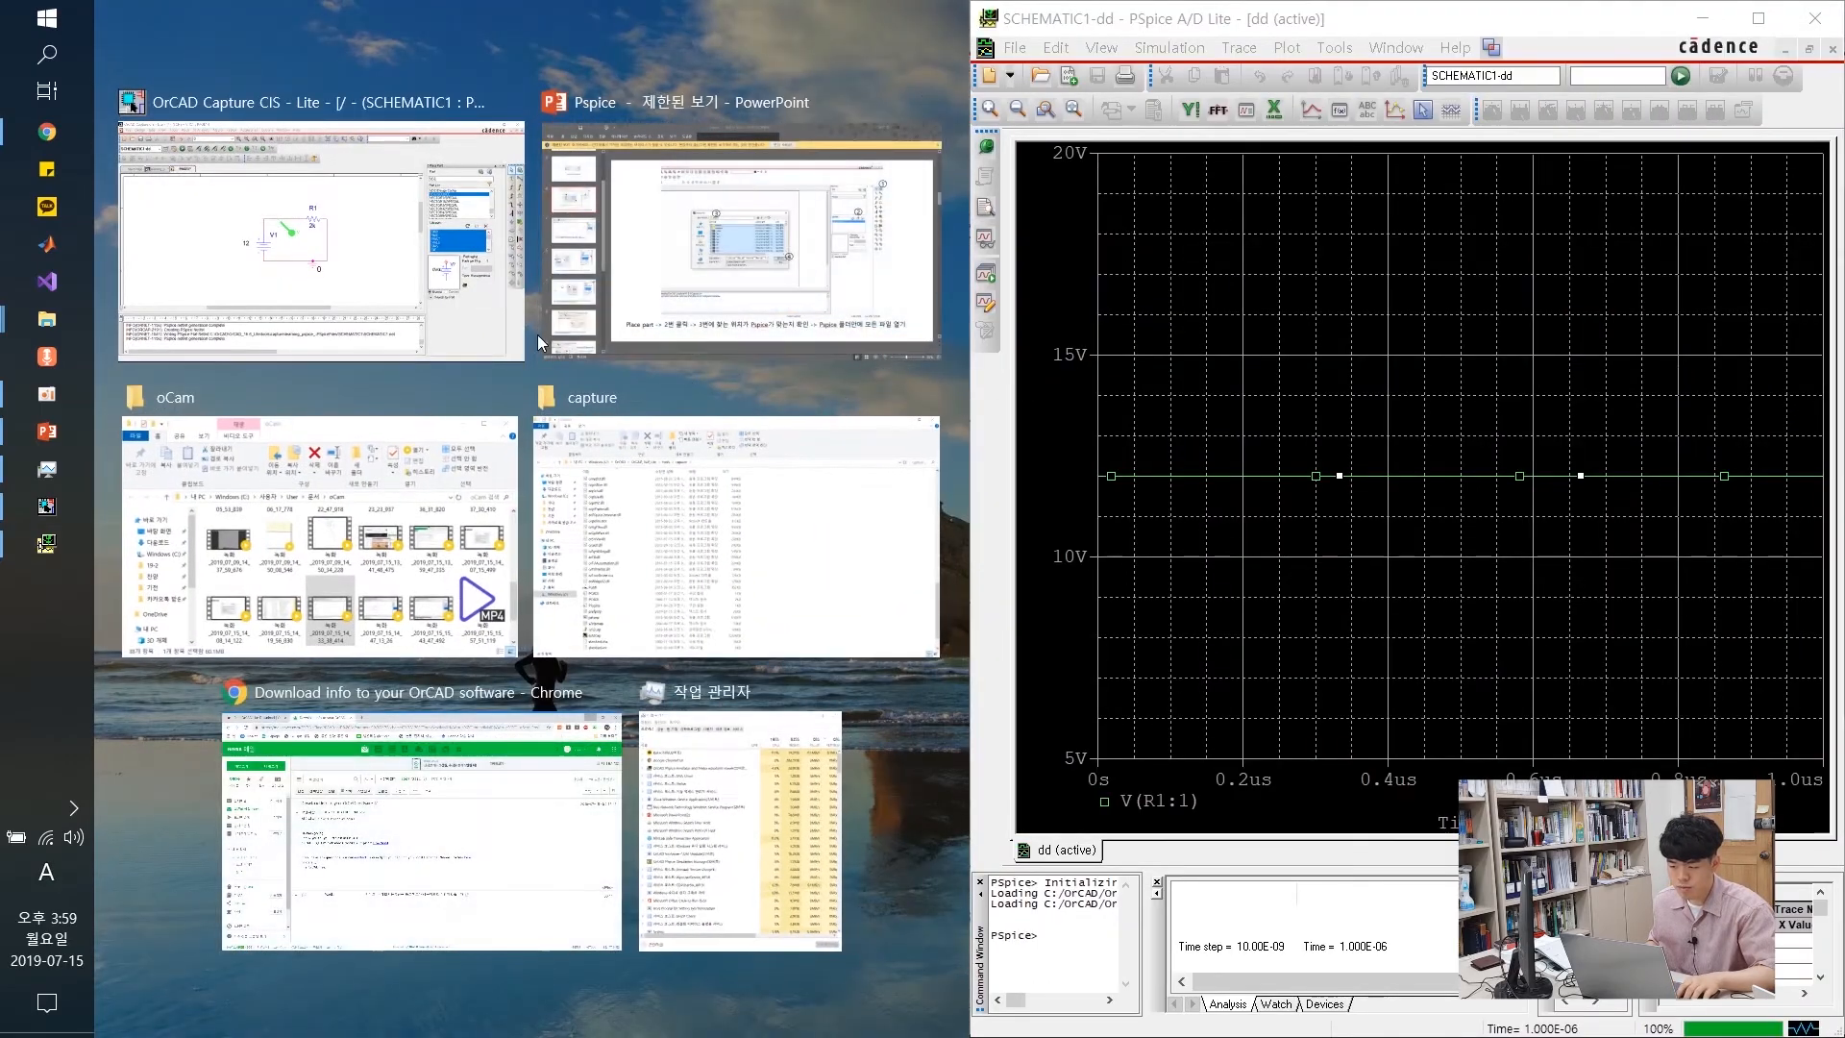
left_click(389, 240)
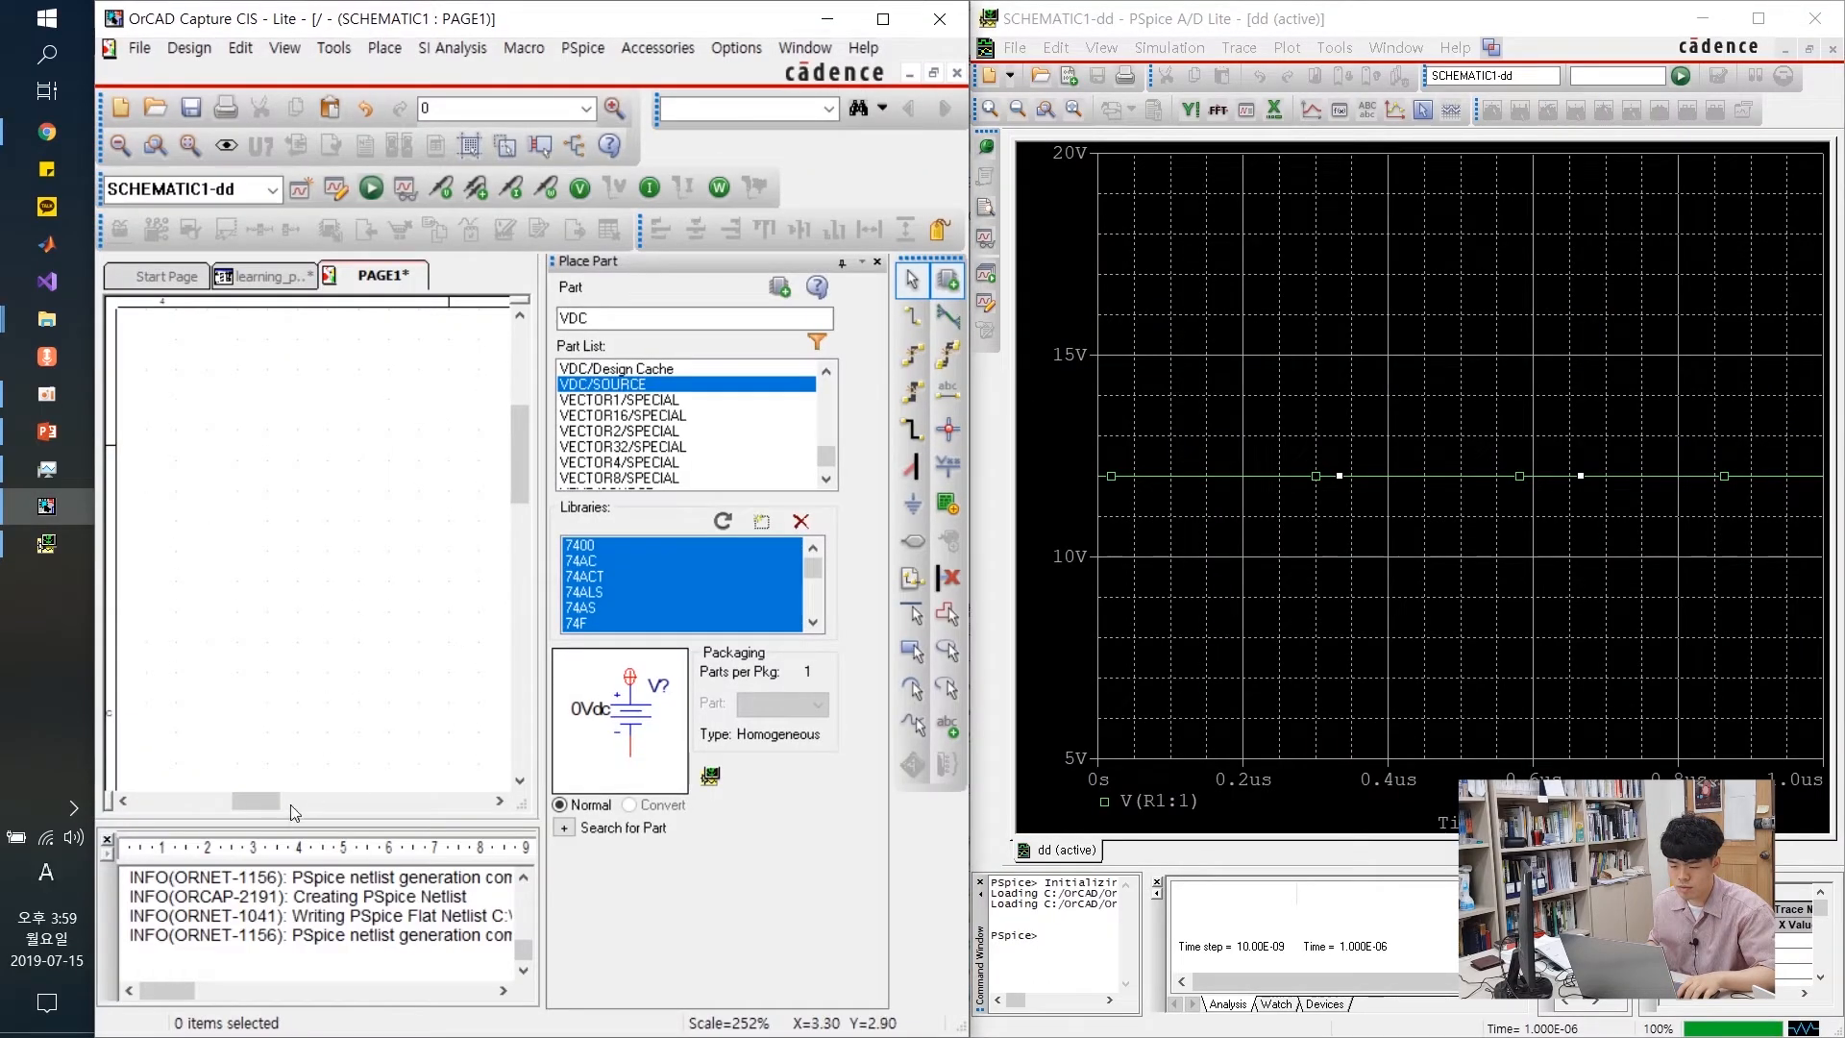
left_click_drag(274, 805, 331, 812)
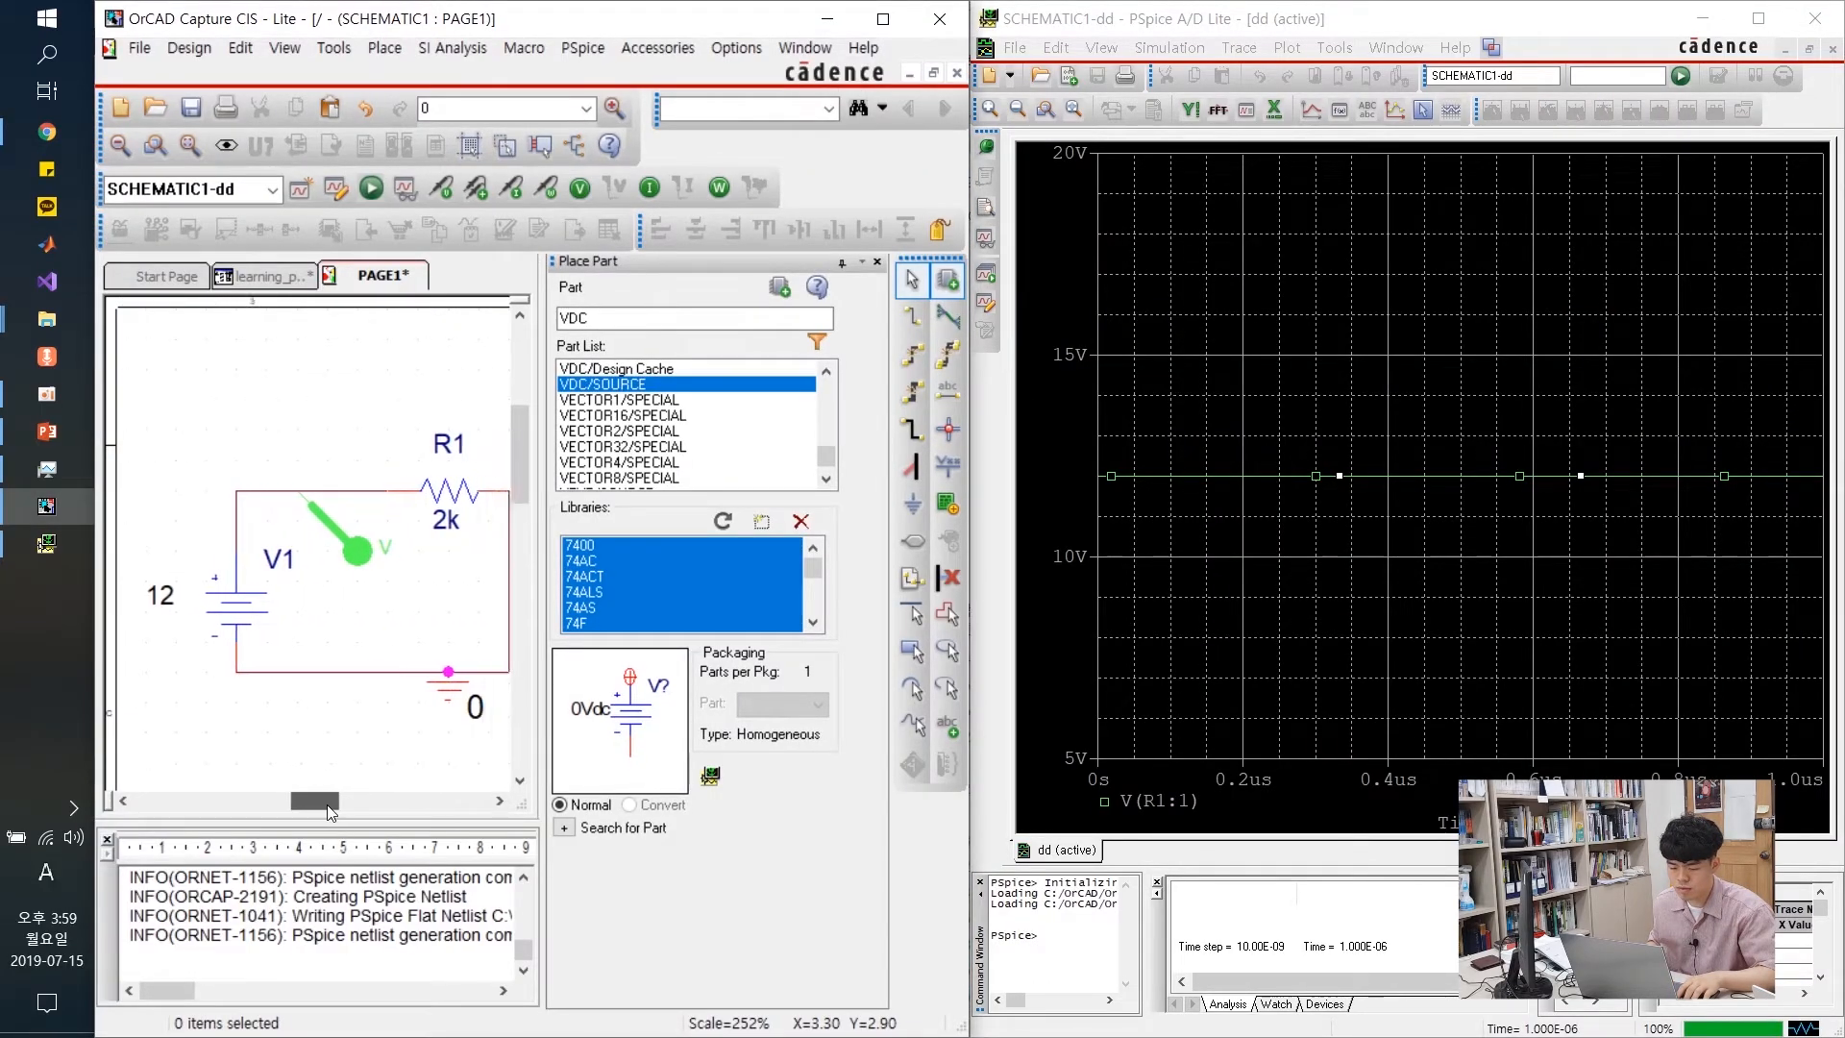
left_click(342, 538)
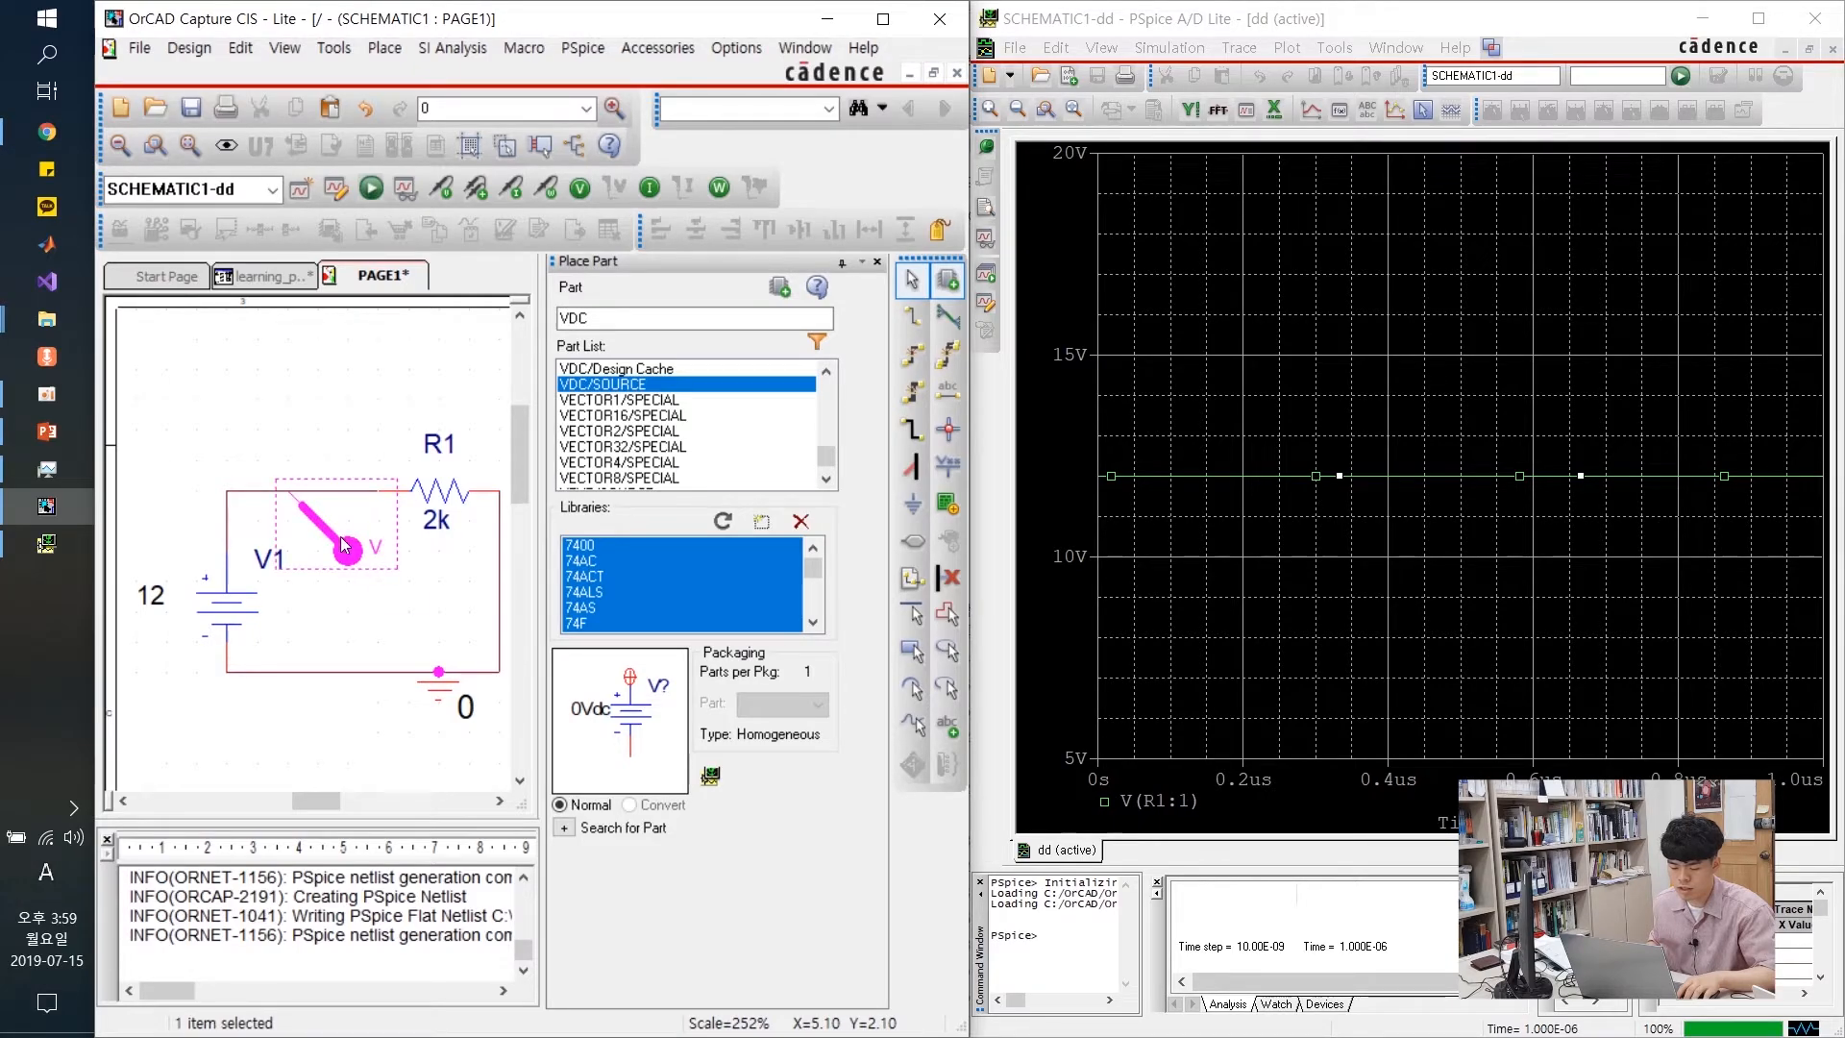
left_click(1200, 480)
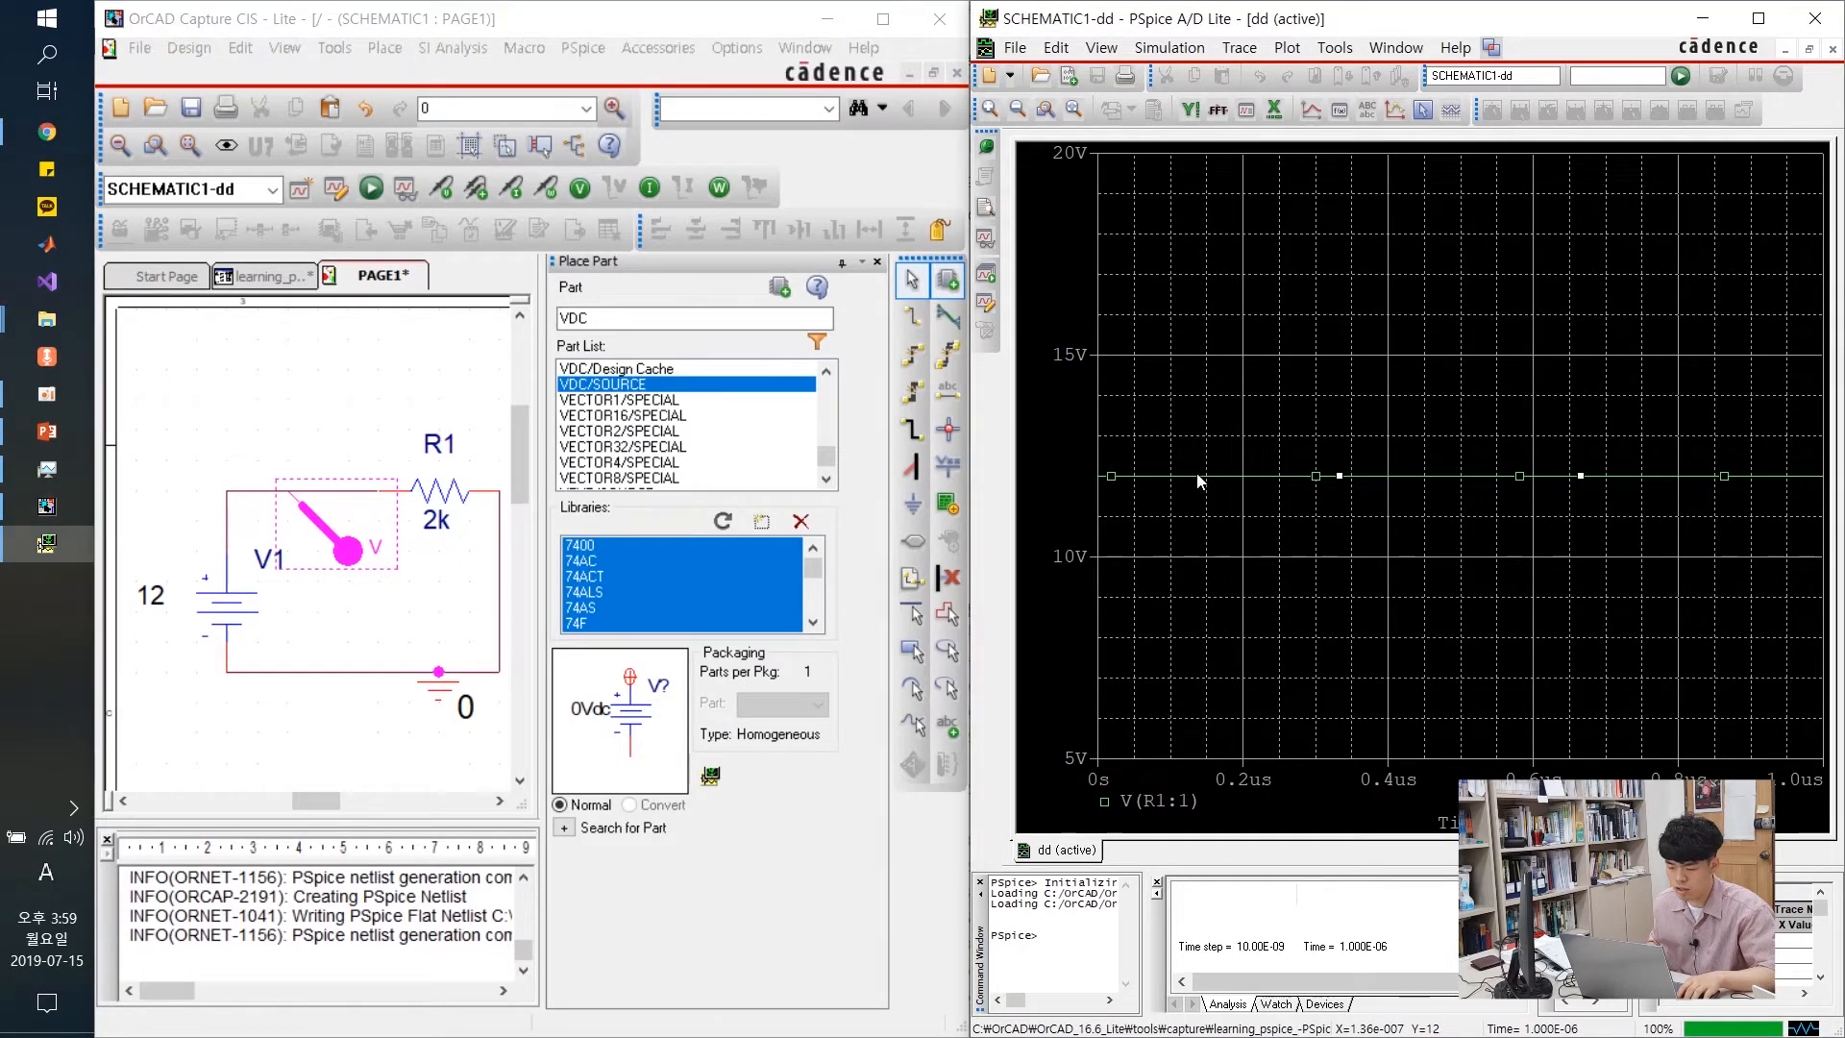
left_click(301, 416)
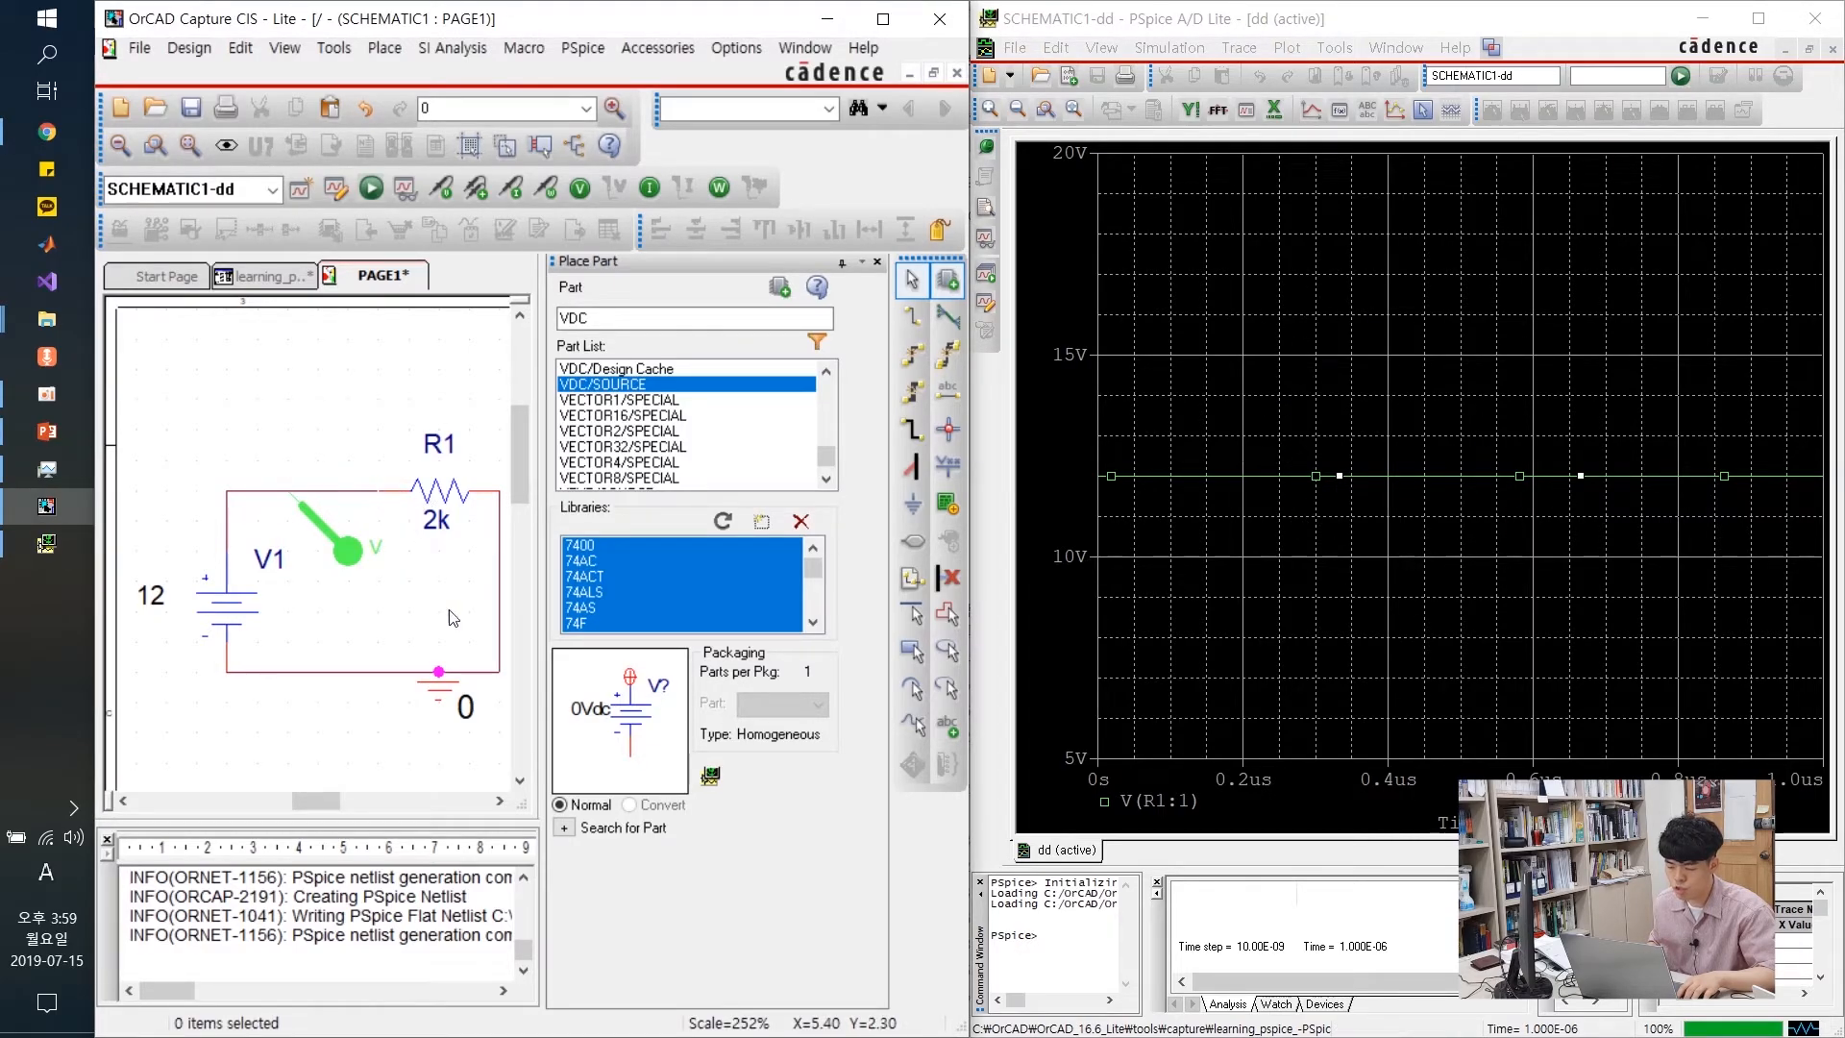
Place a voltage differential marker pair on the top wire near V1 and the bottom wire
left_click(442, 192)
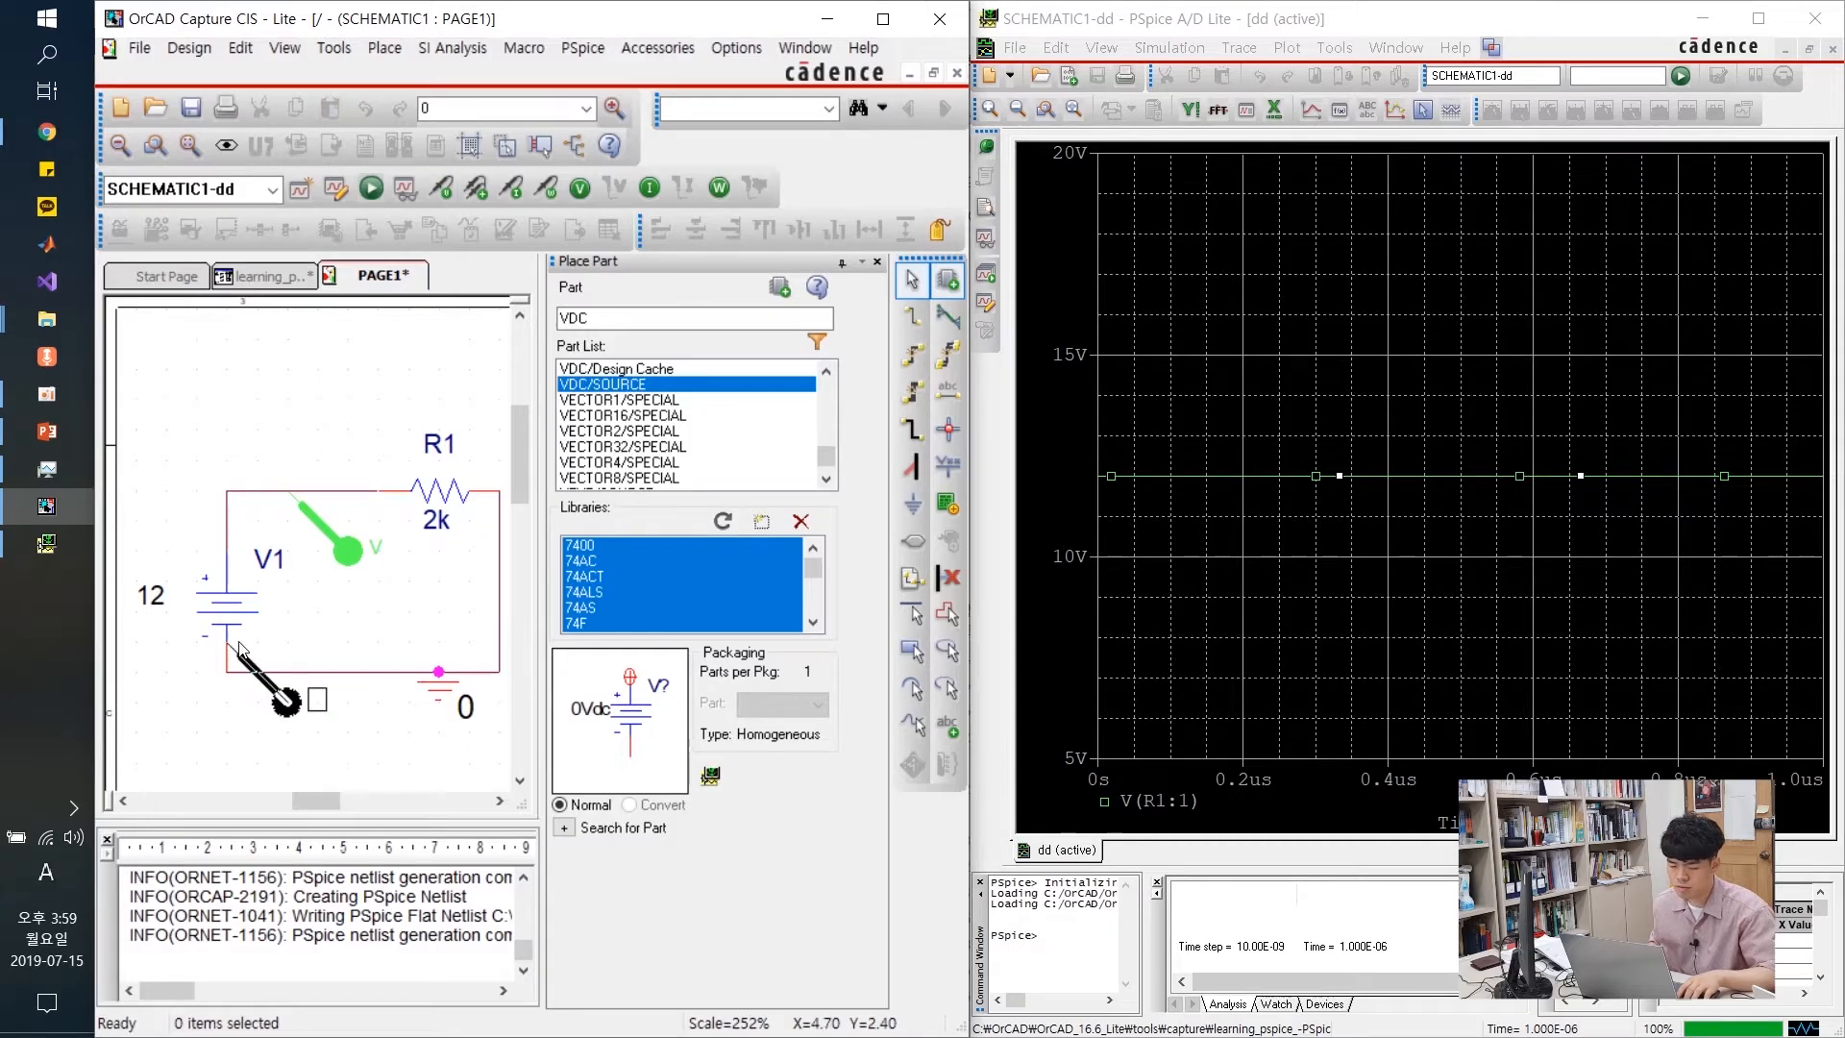
left_click(261, 493)
left_click(308, 684)
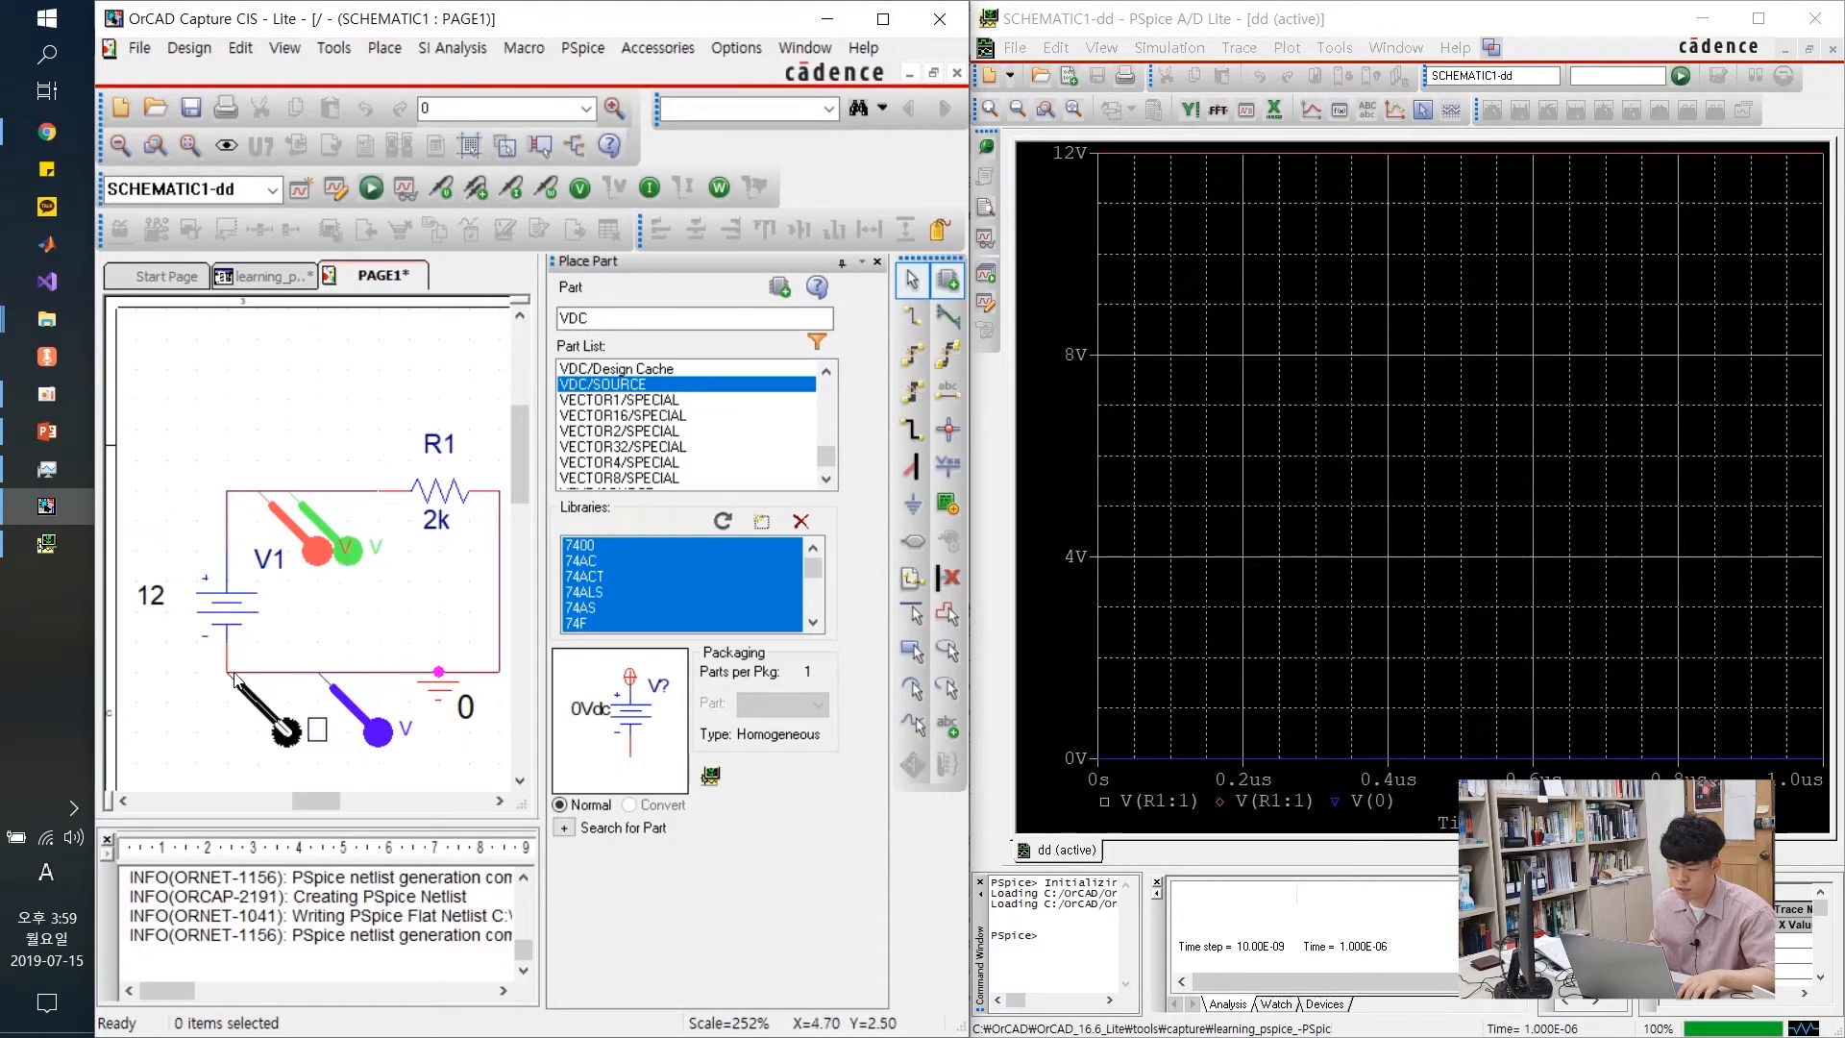
key("Escape")
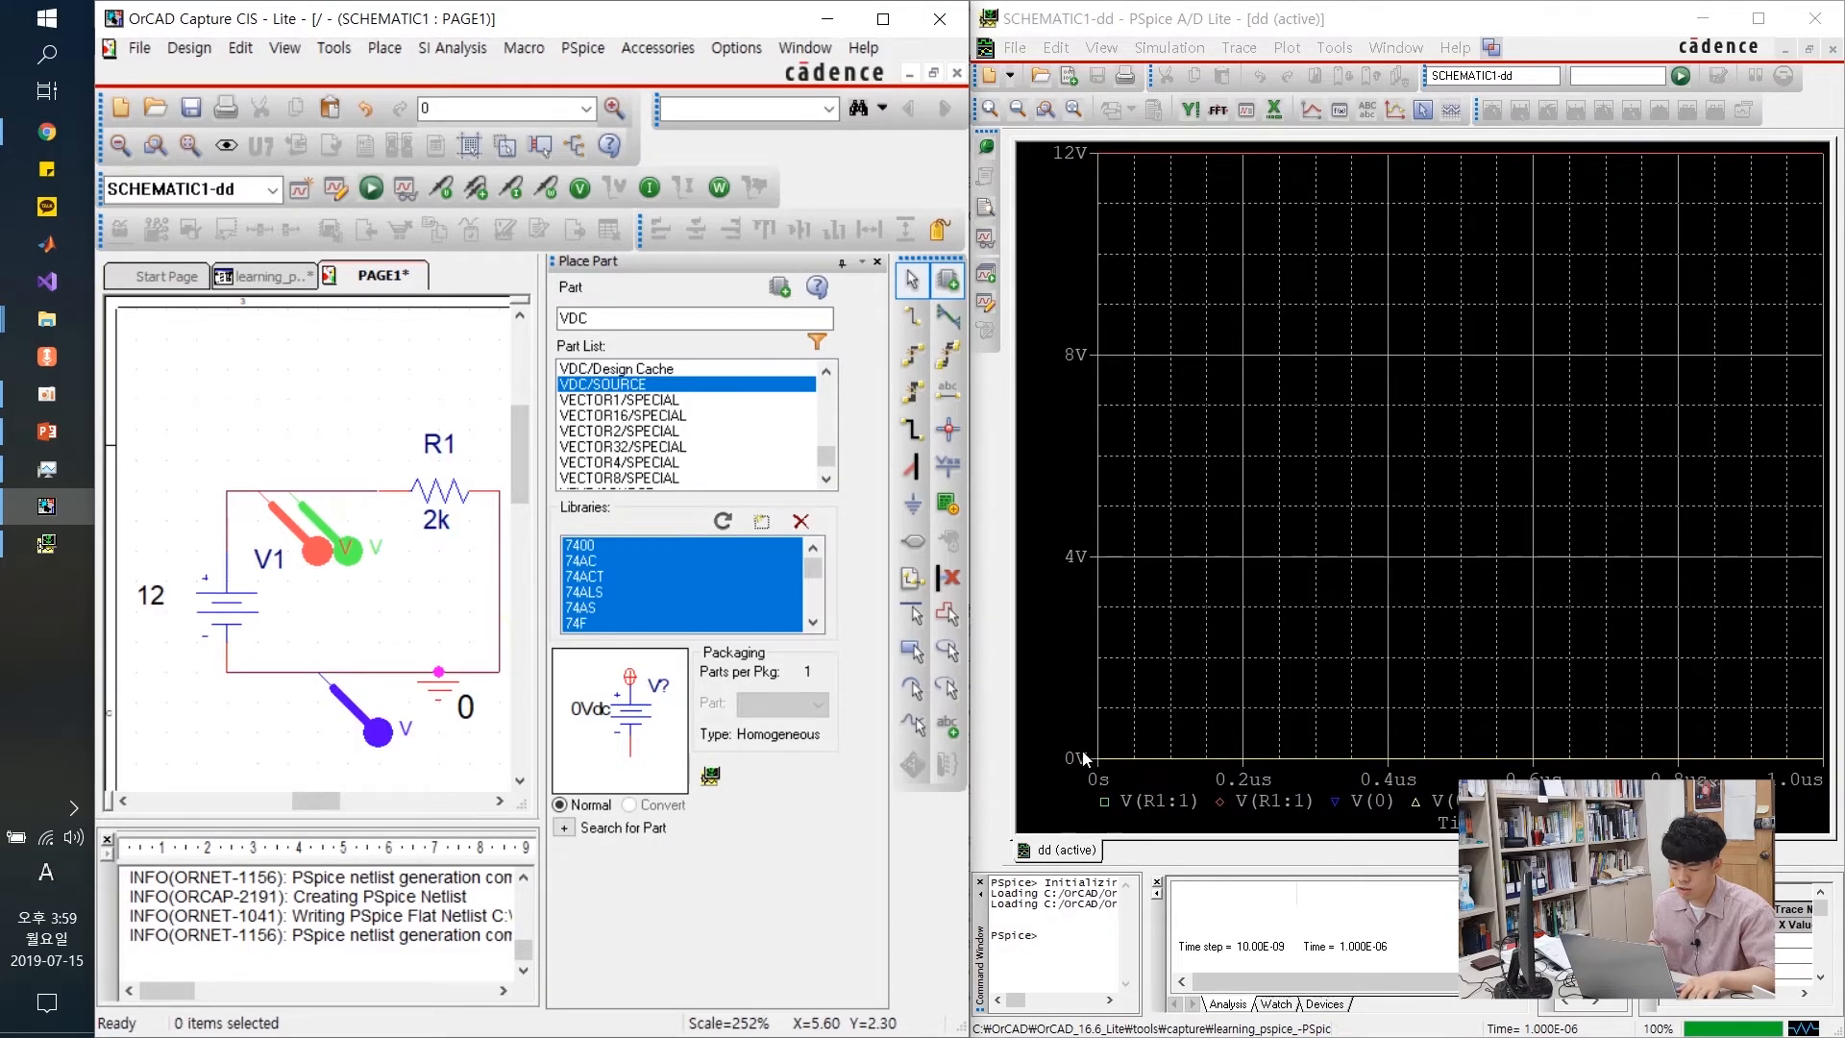
left_click(1117, 800)
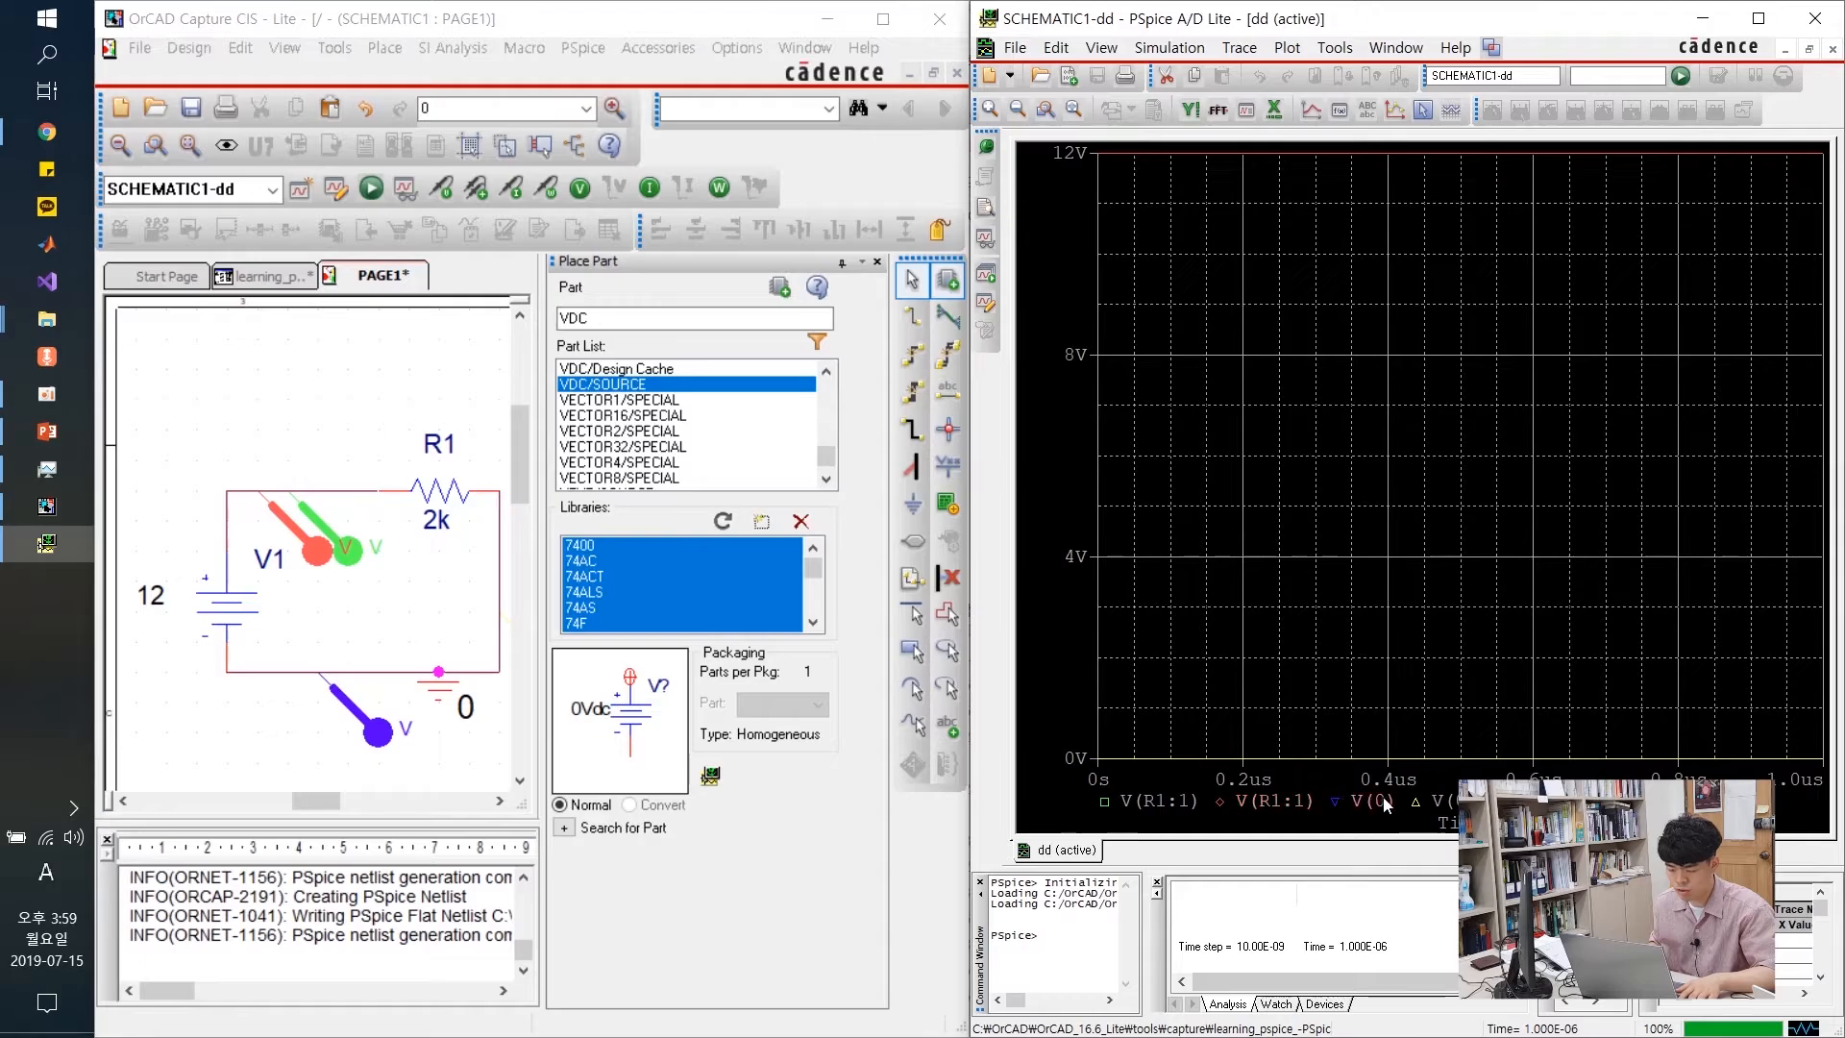
Delete the green, red and blue voltage markers so the plot has no traces
left_click(348, 550)
left_click(350, 564, "ctrl")
key("Delete")
left_click(357, 718)
mouse_move(364, 716)
left_mouse_down()
mouse_move(486, 611)
mouse_move(466, 638)
mouse_move(486, 657)
left_mouse_up()
key("Delete")
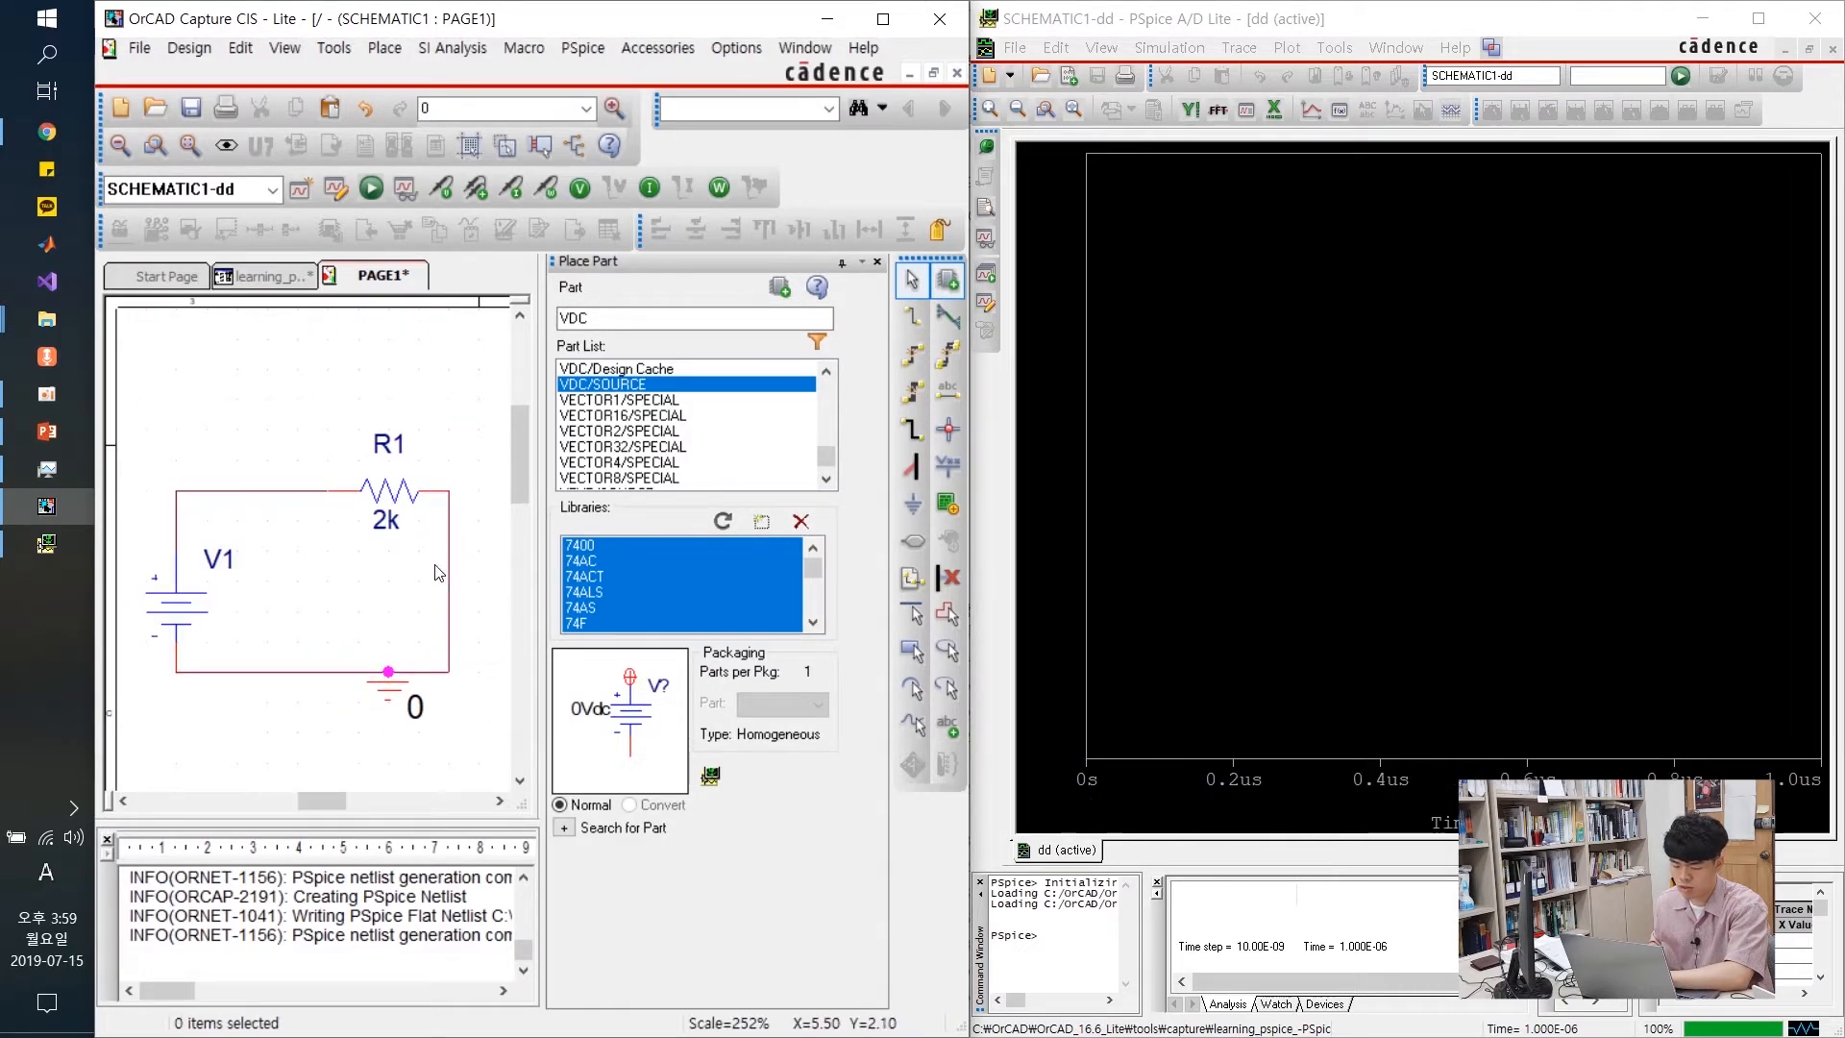
left_click(512, 191)
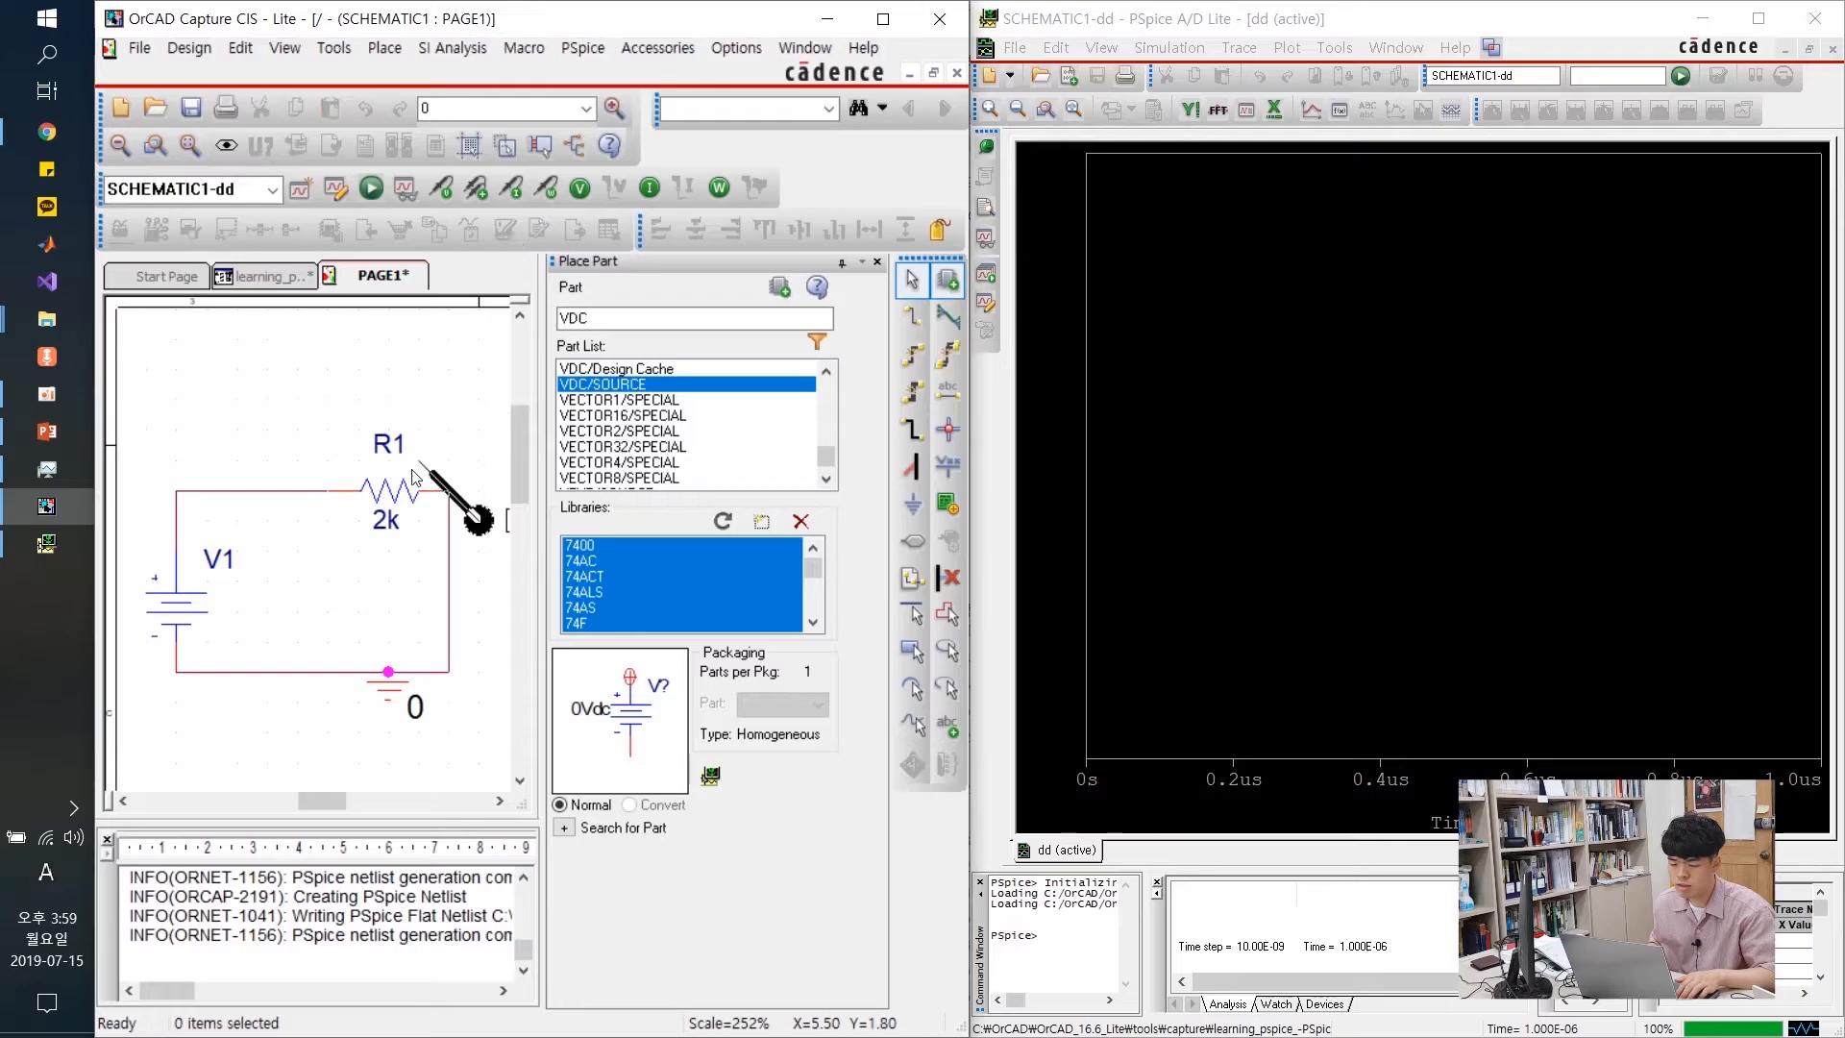
left_click(332, 501)
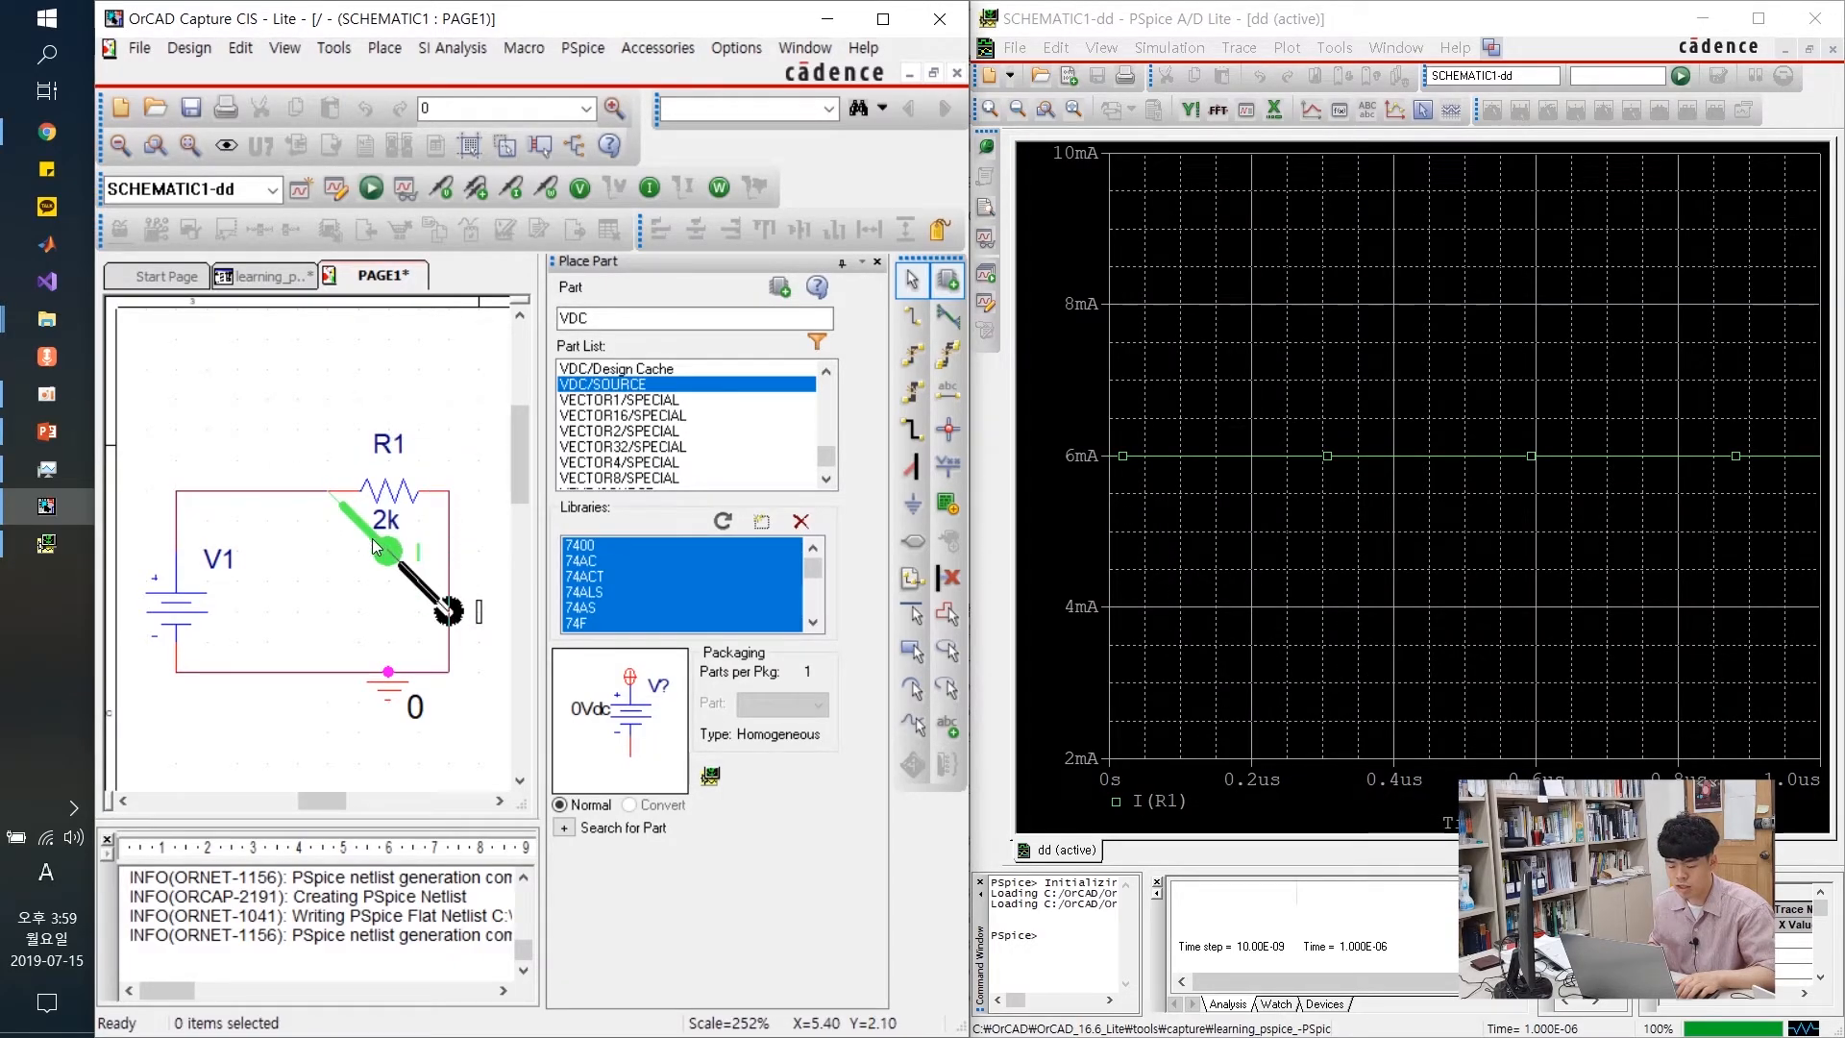
key("Escape")
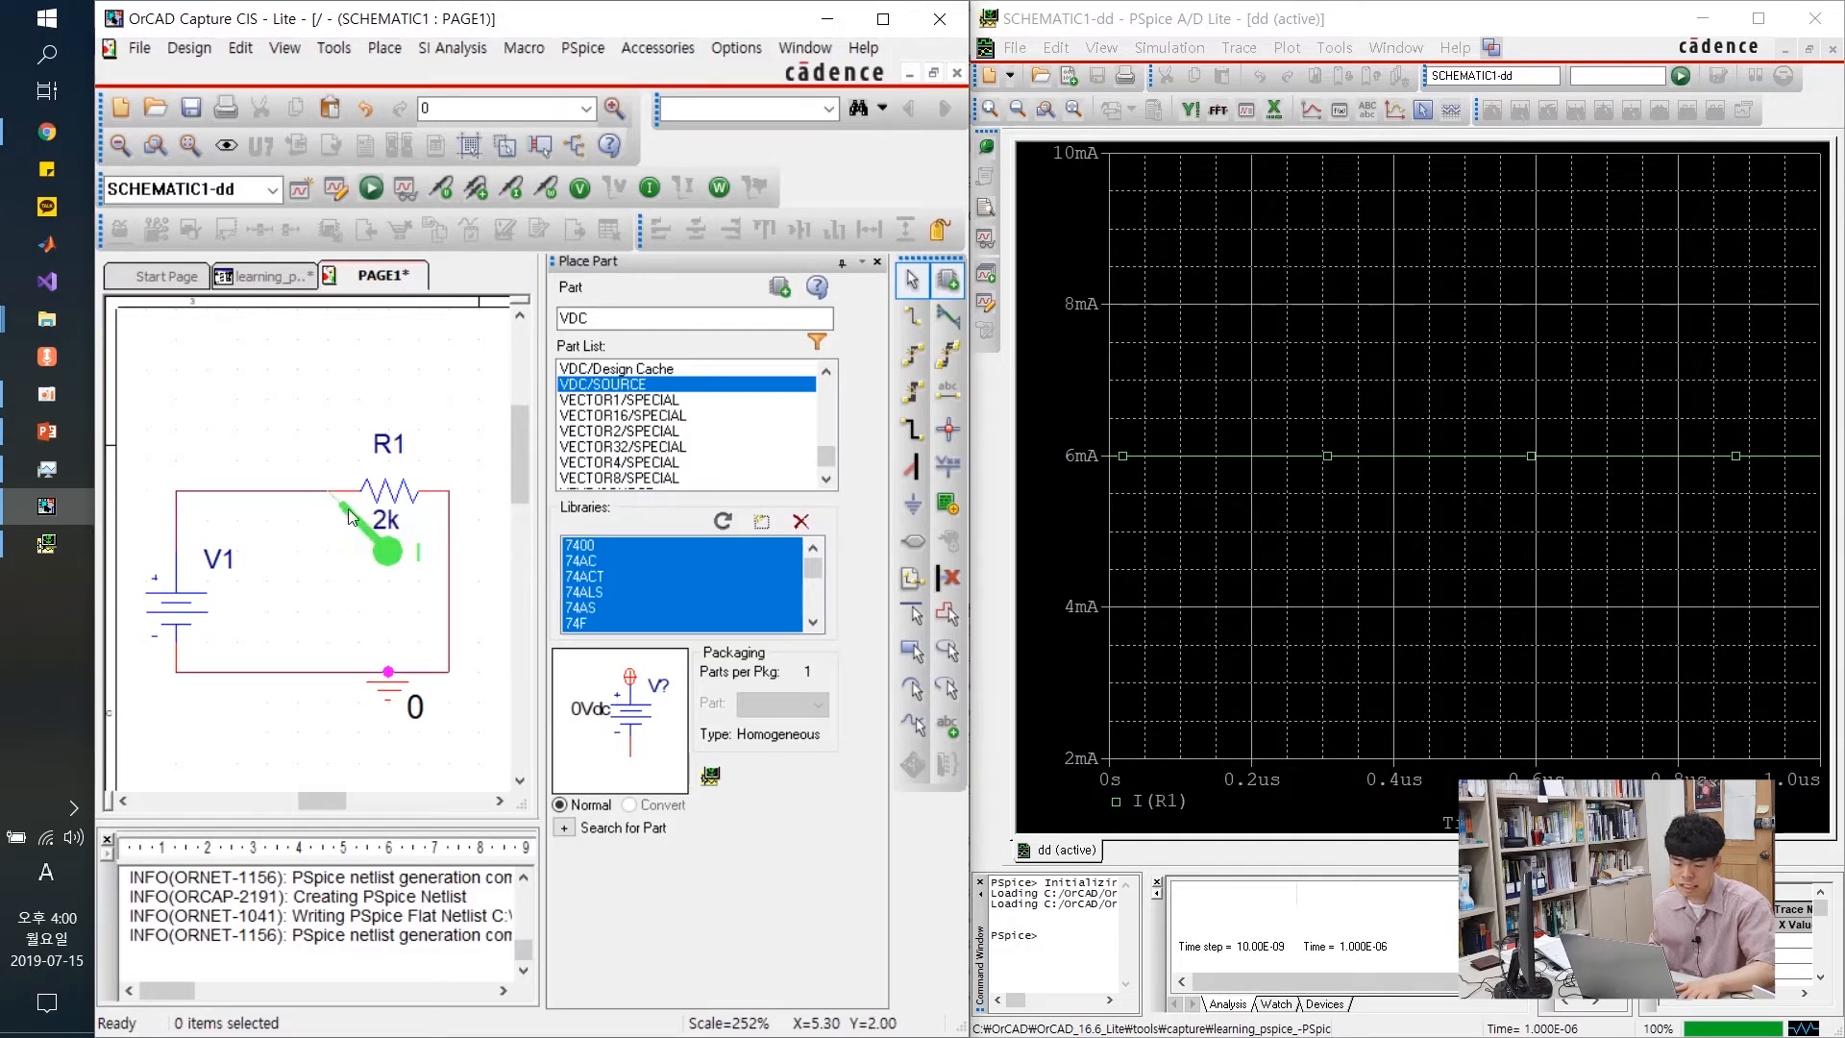
left_click(1217, 460)
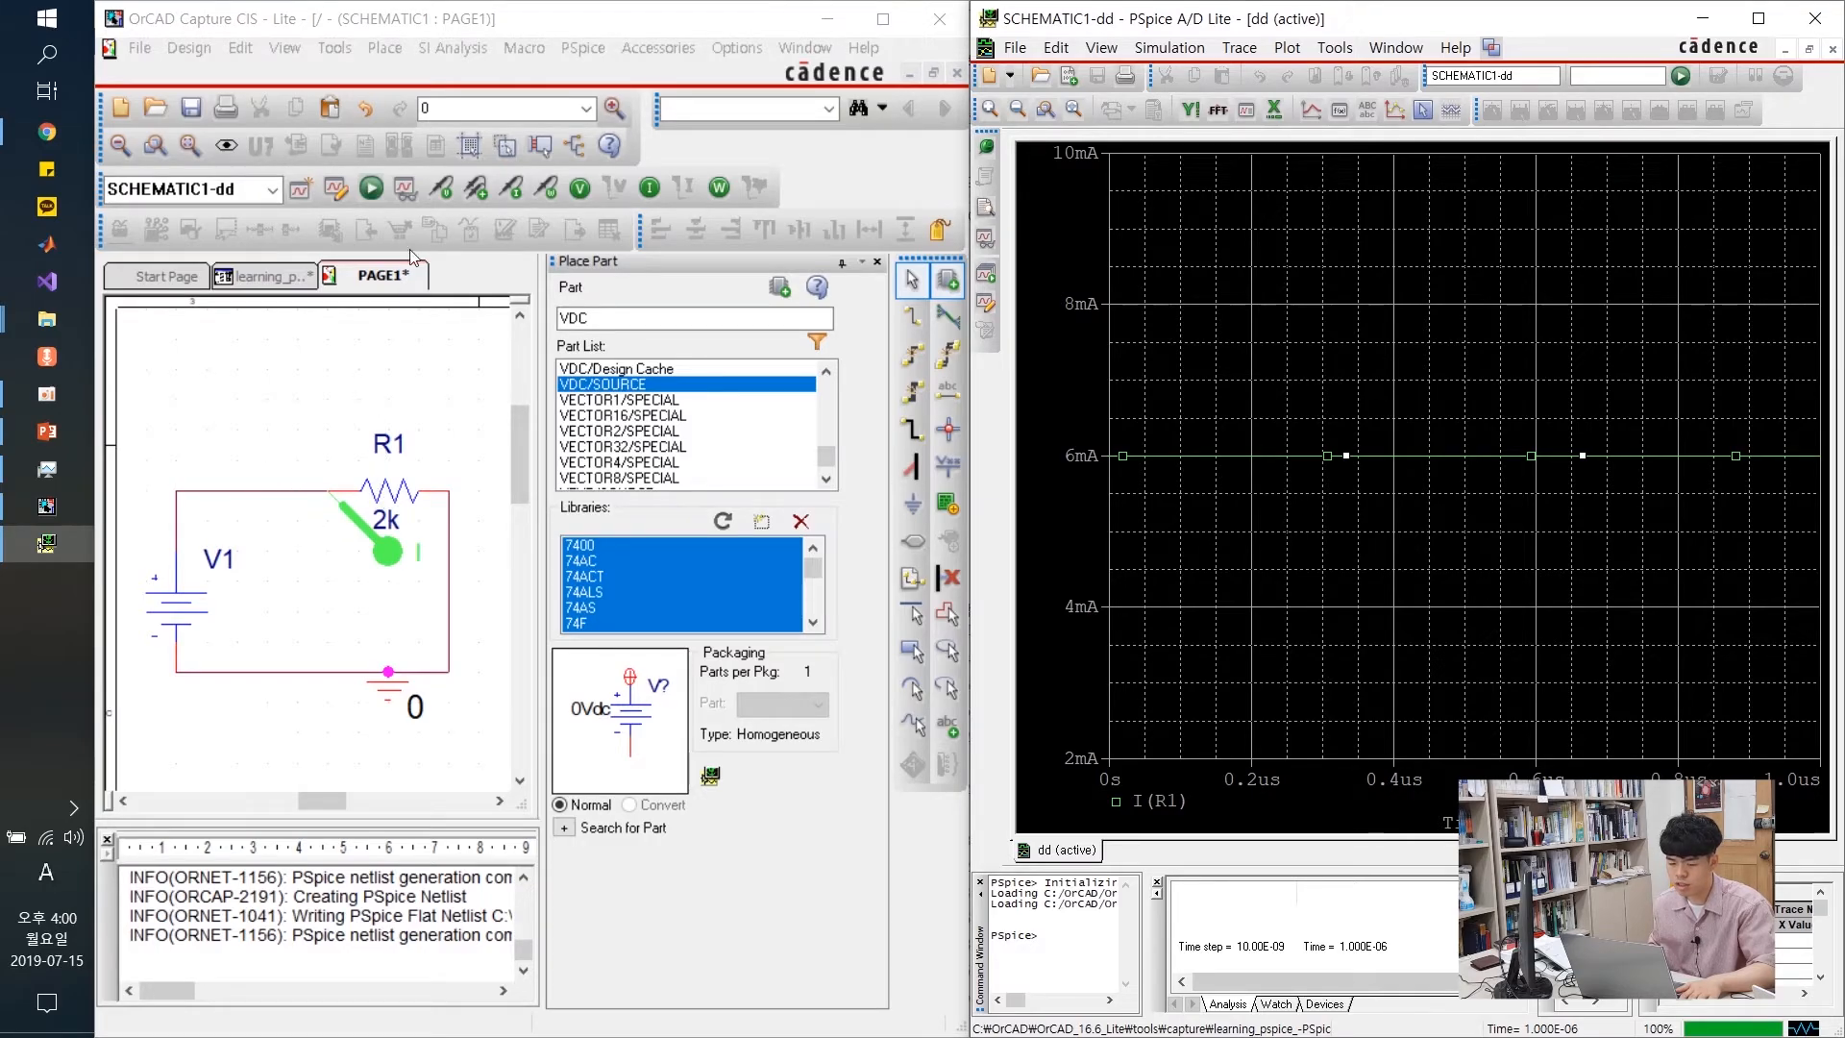
left_click(519, 189)
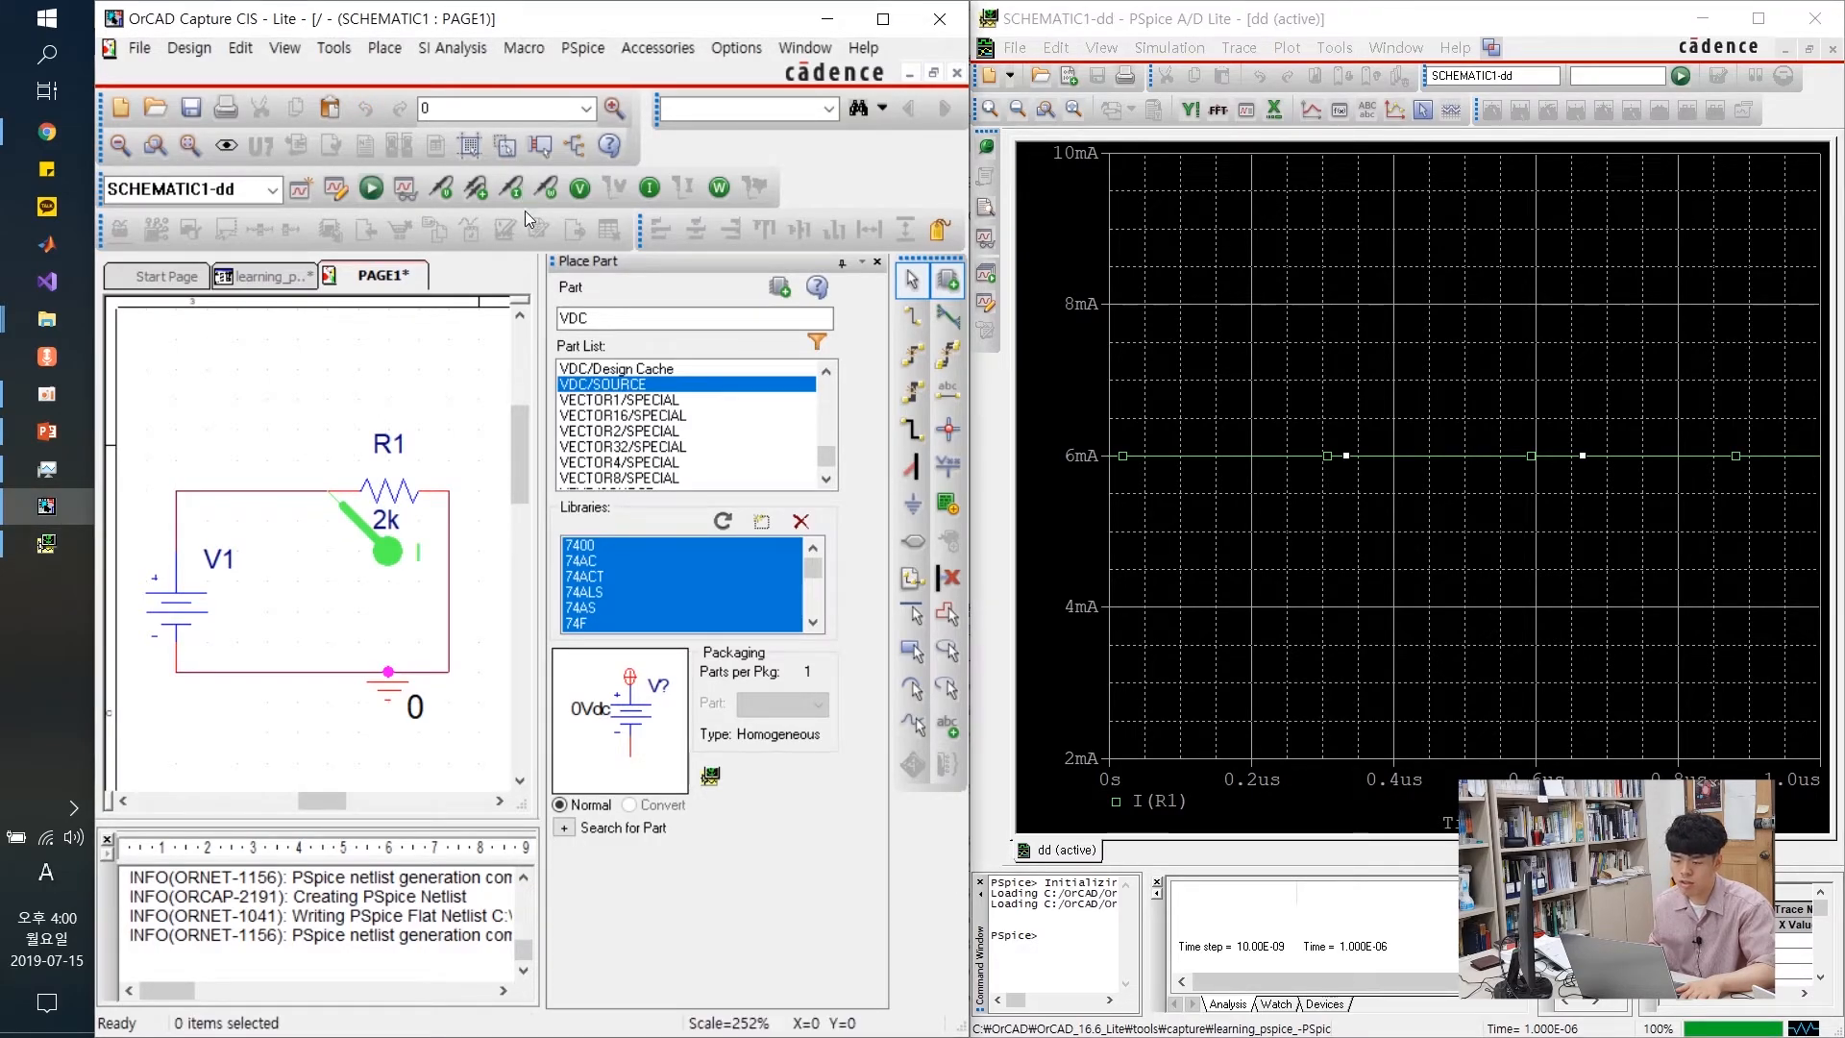
left_click(506, 189)
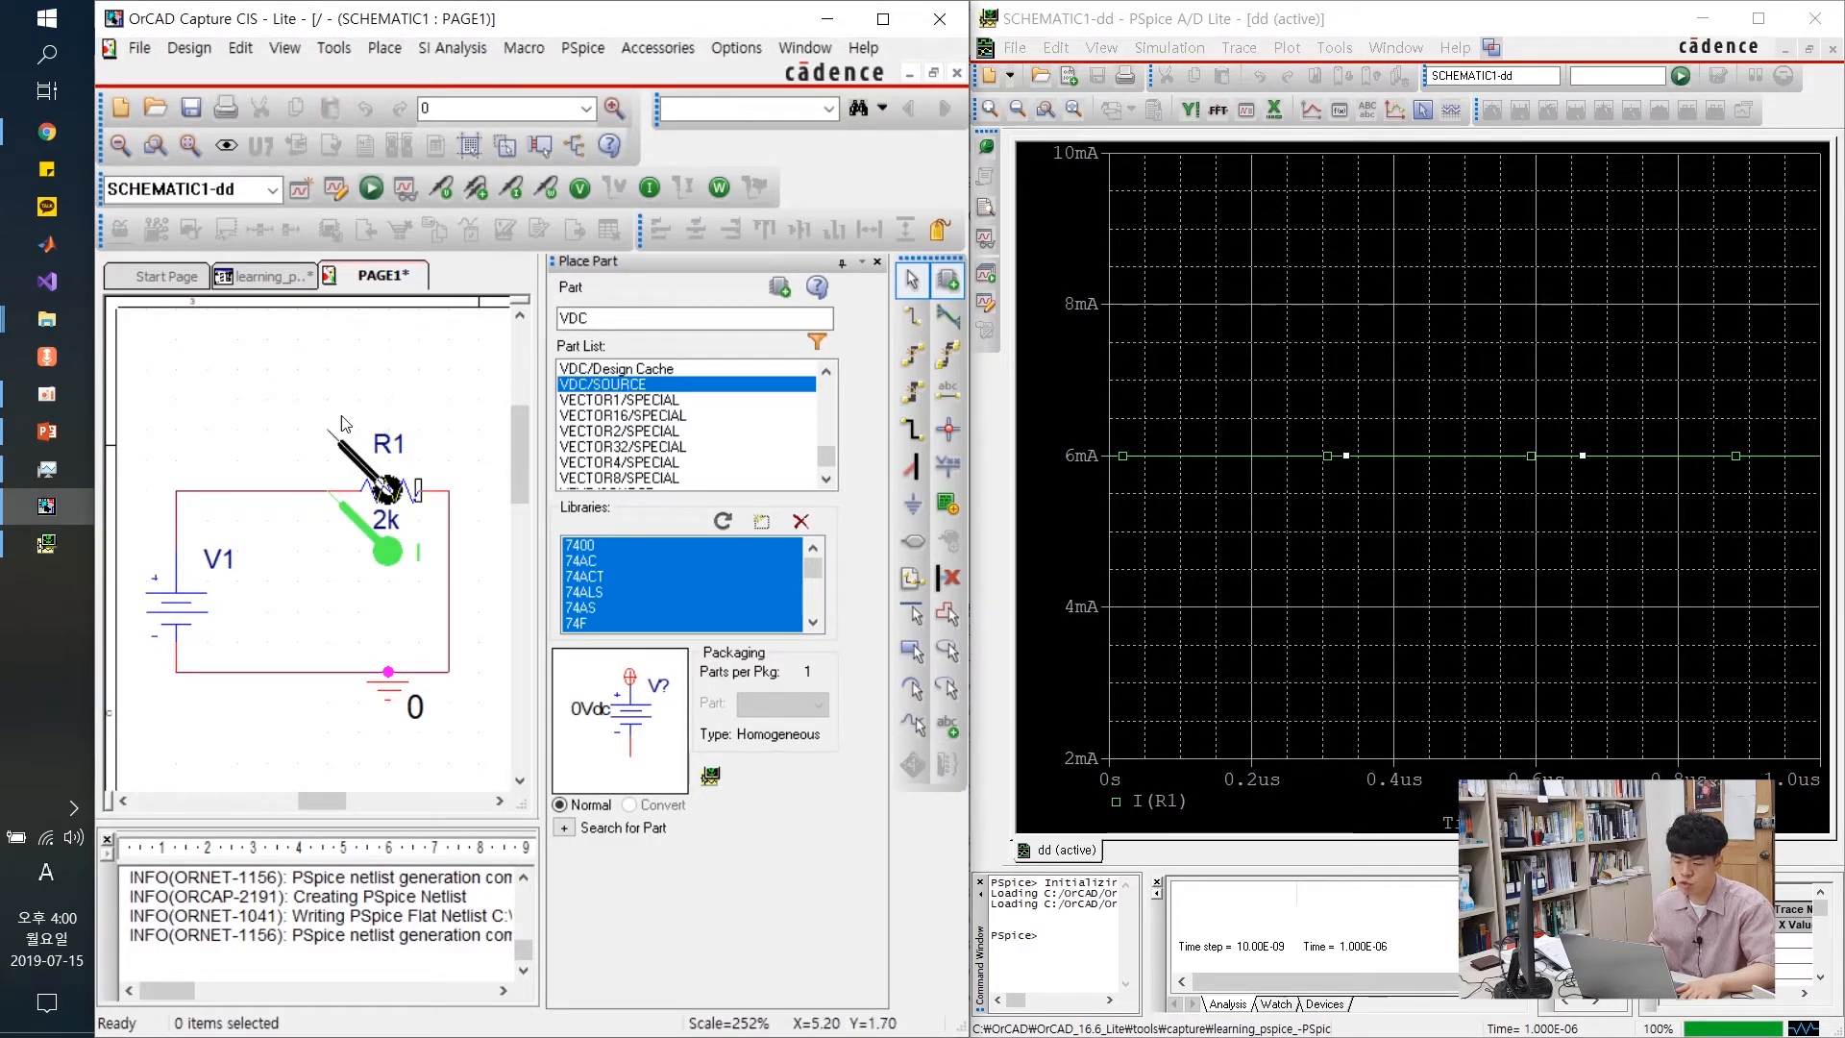
left_click(181, 680)
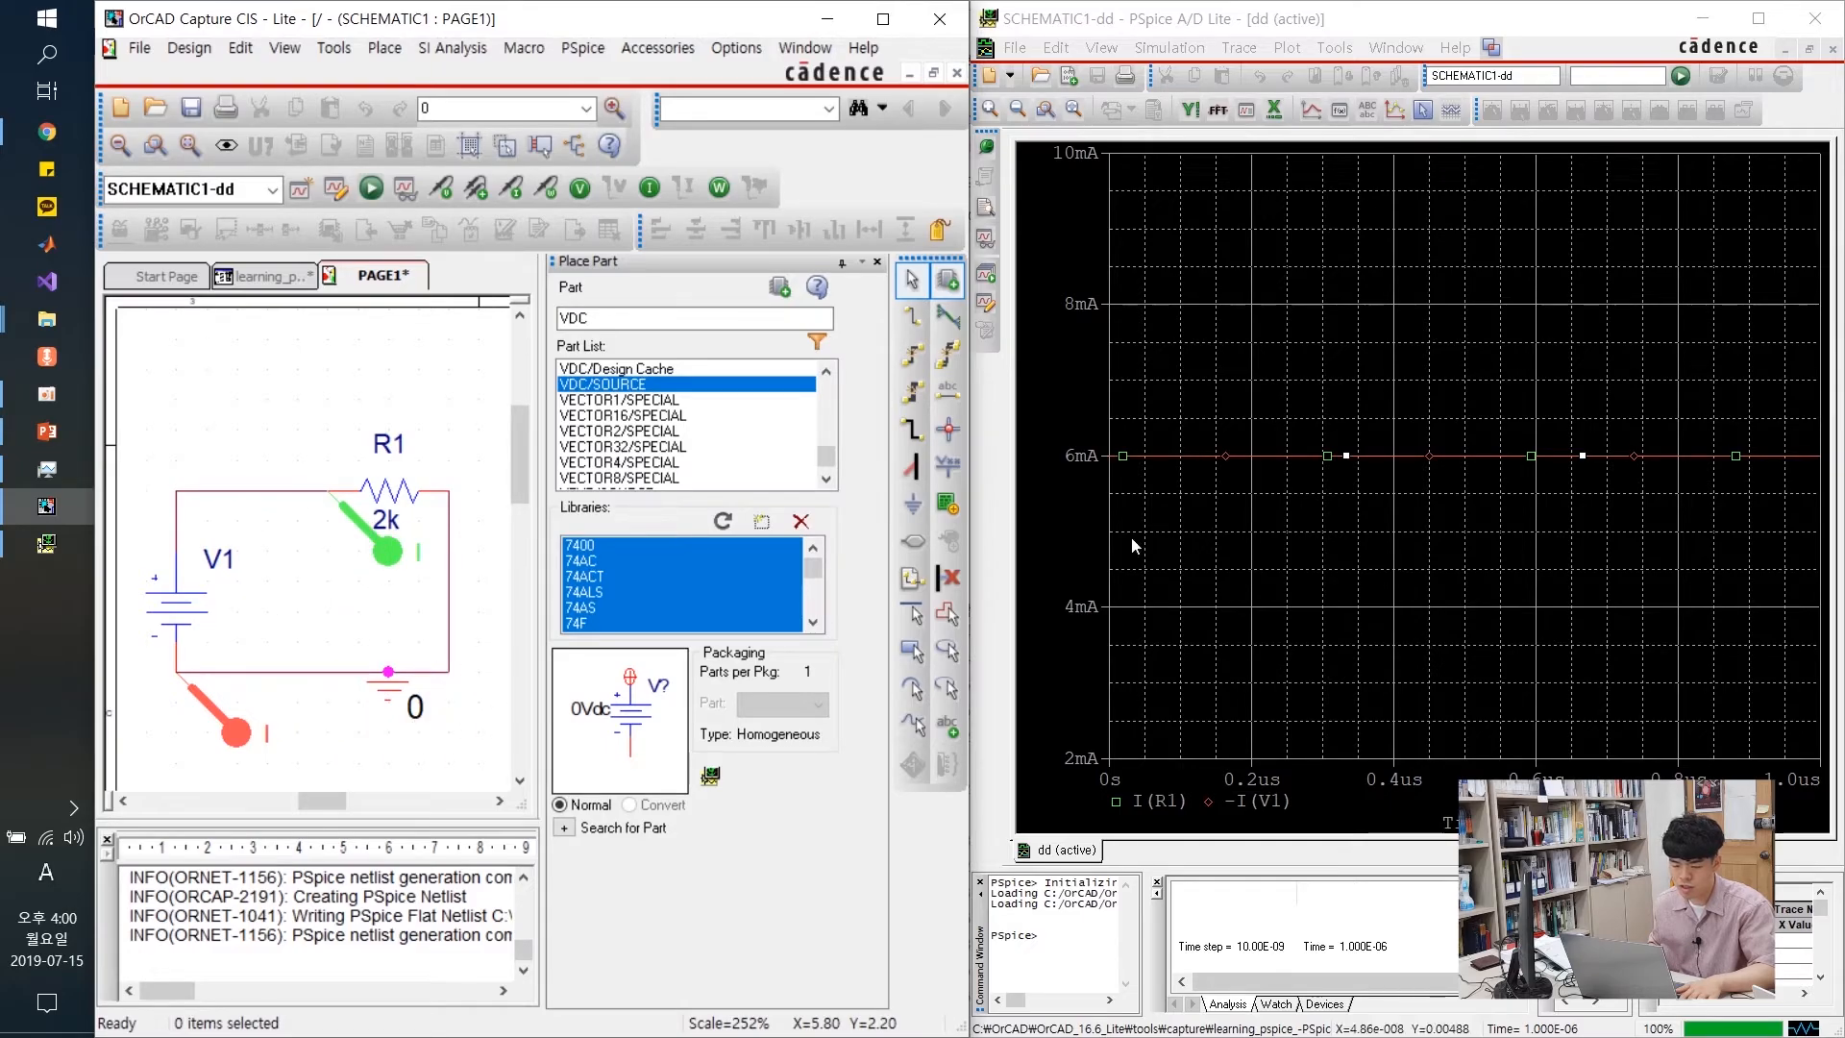
key("Escape")
left_click(388, 556)
key("Delete")
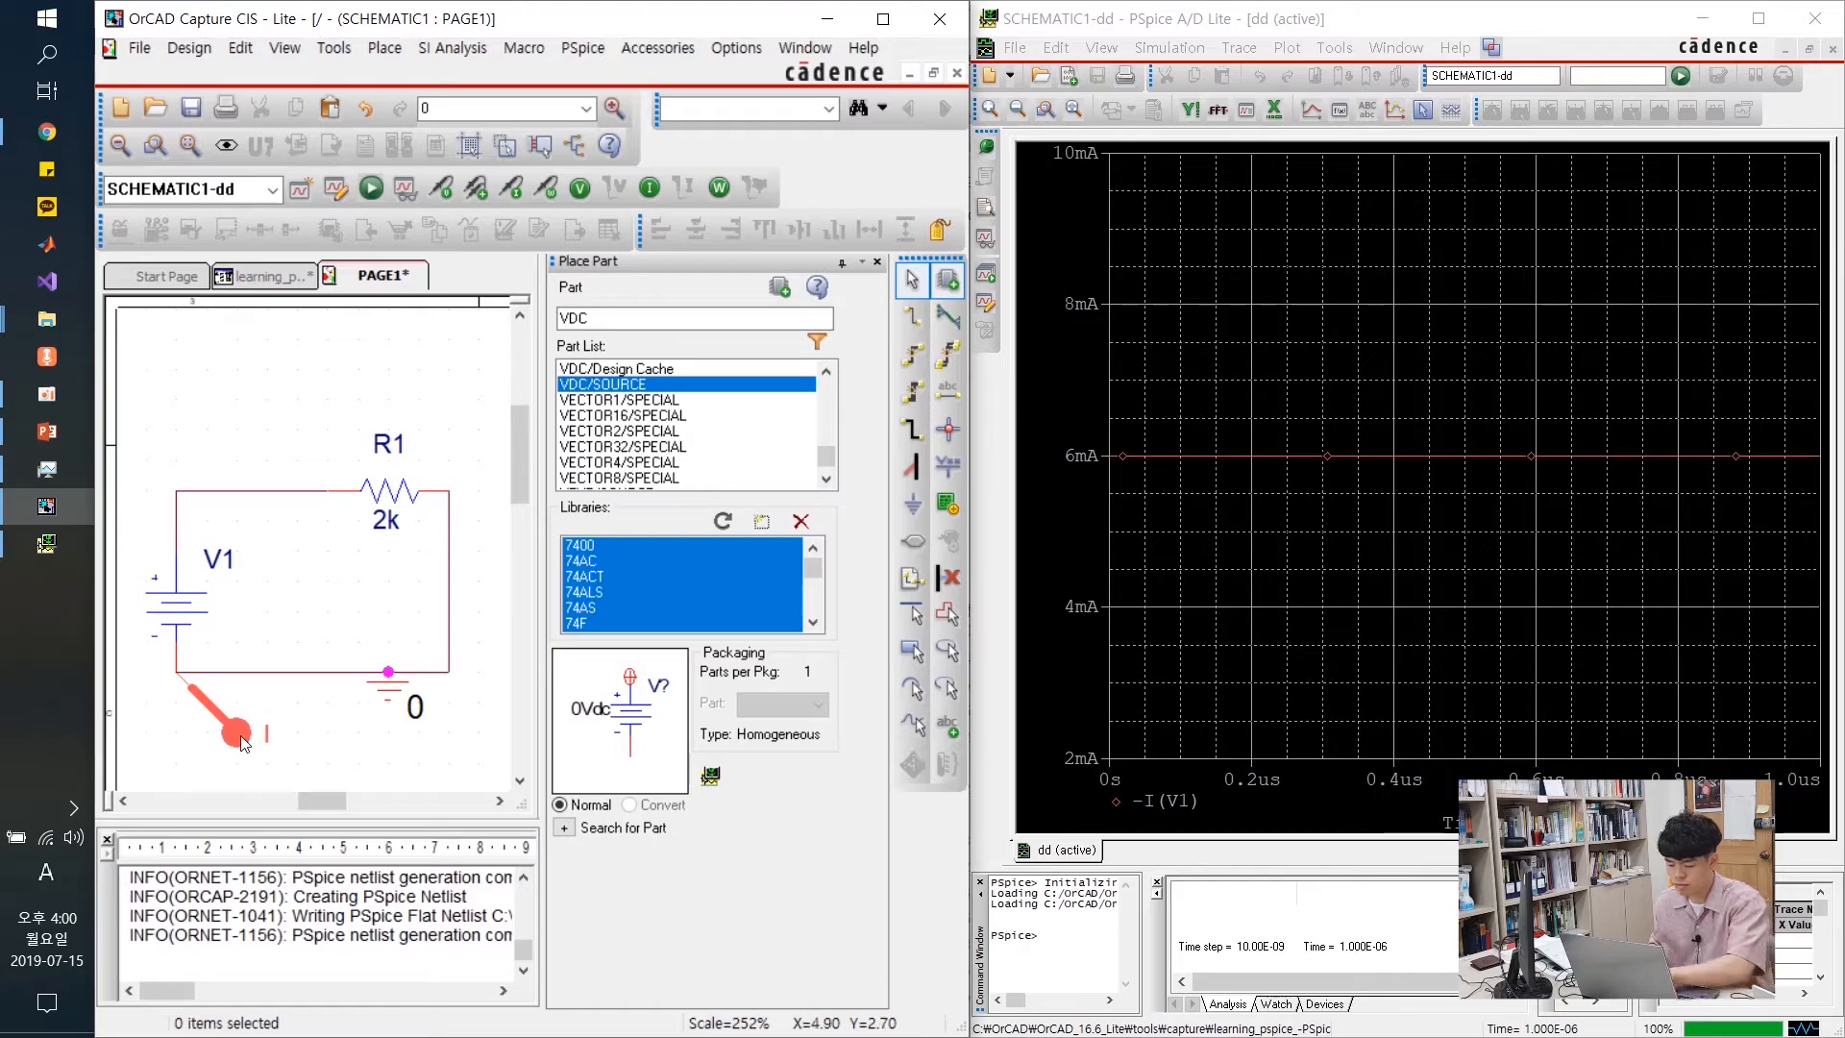
left_click(237, 733)
key("Delete")
left_click(512, 187)
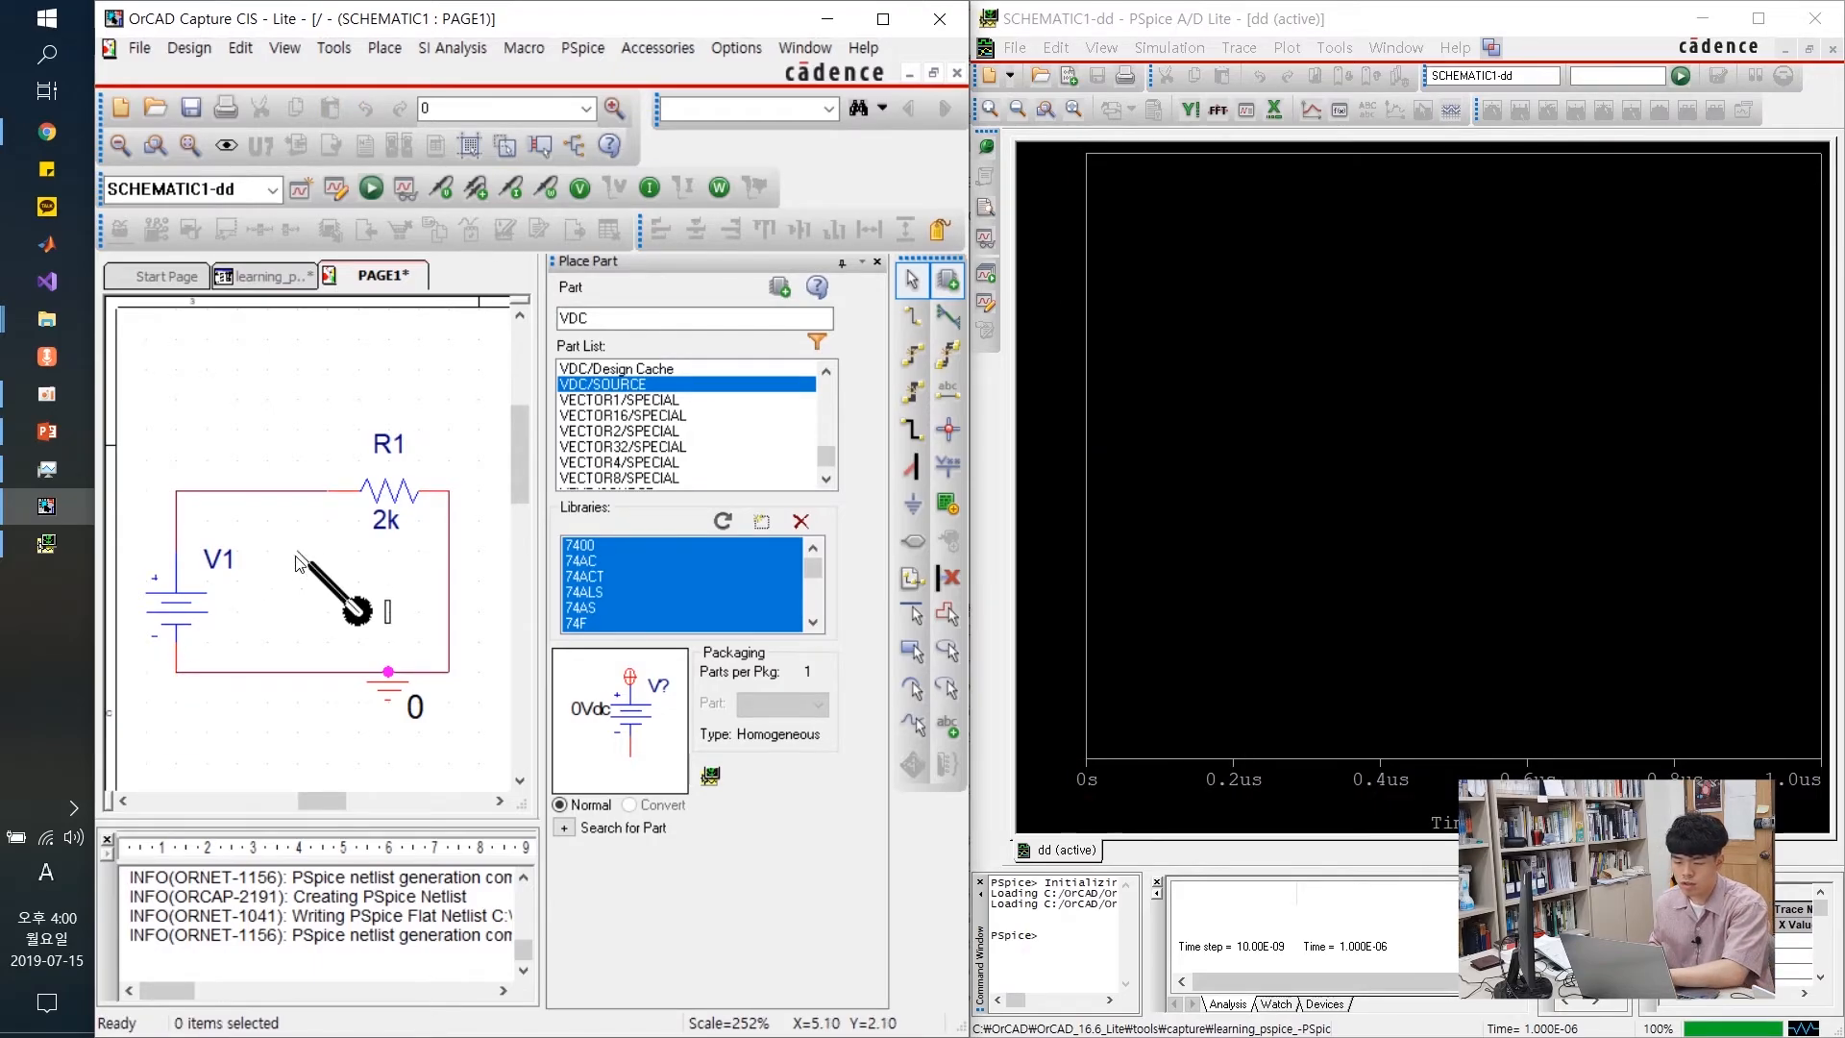
left_click(254, 502)
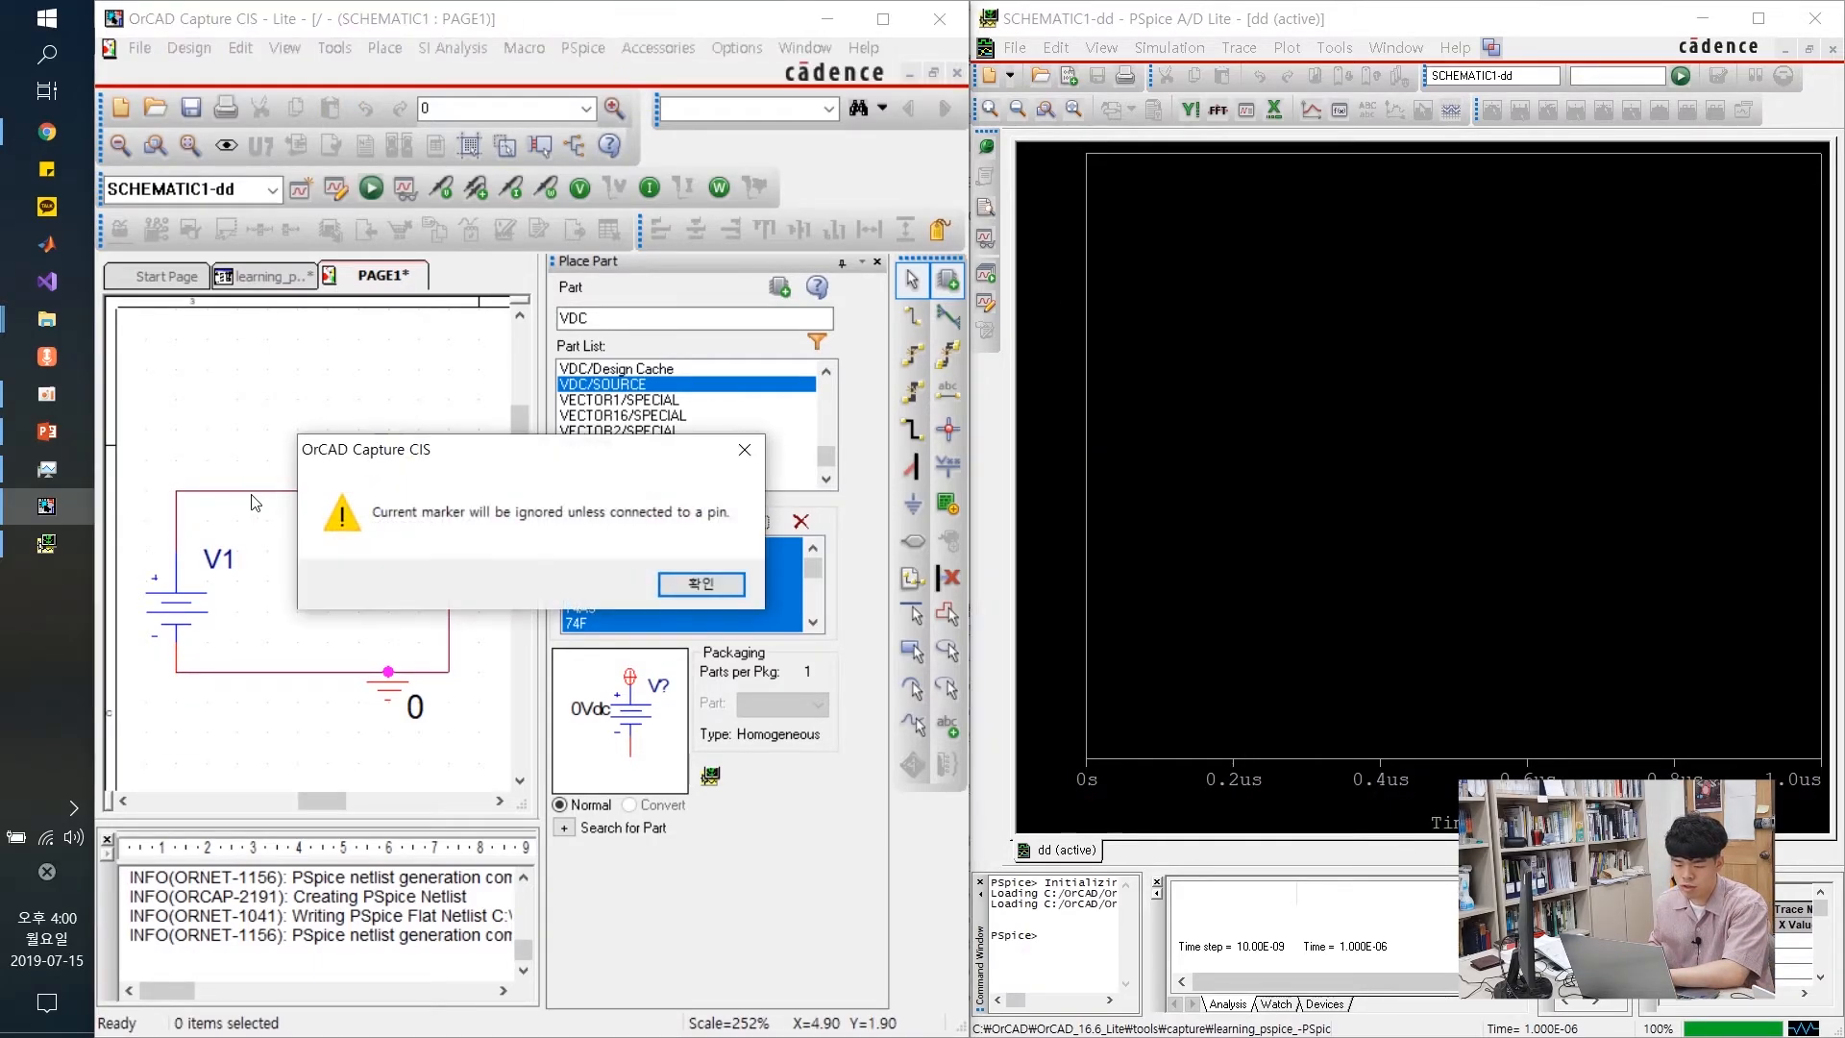
left_click(661, 587)
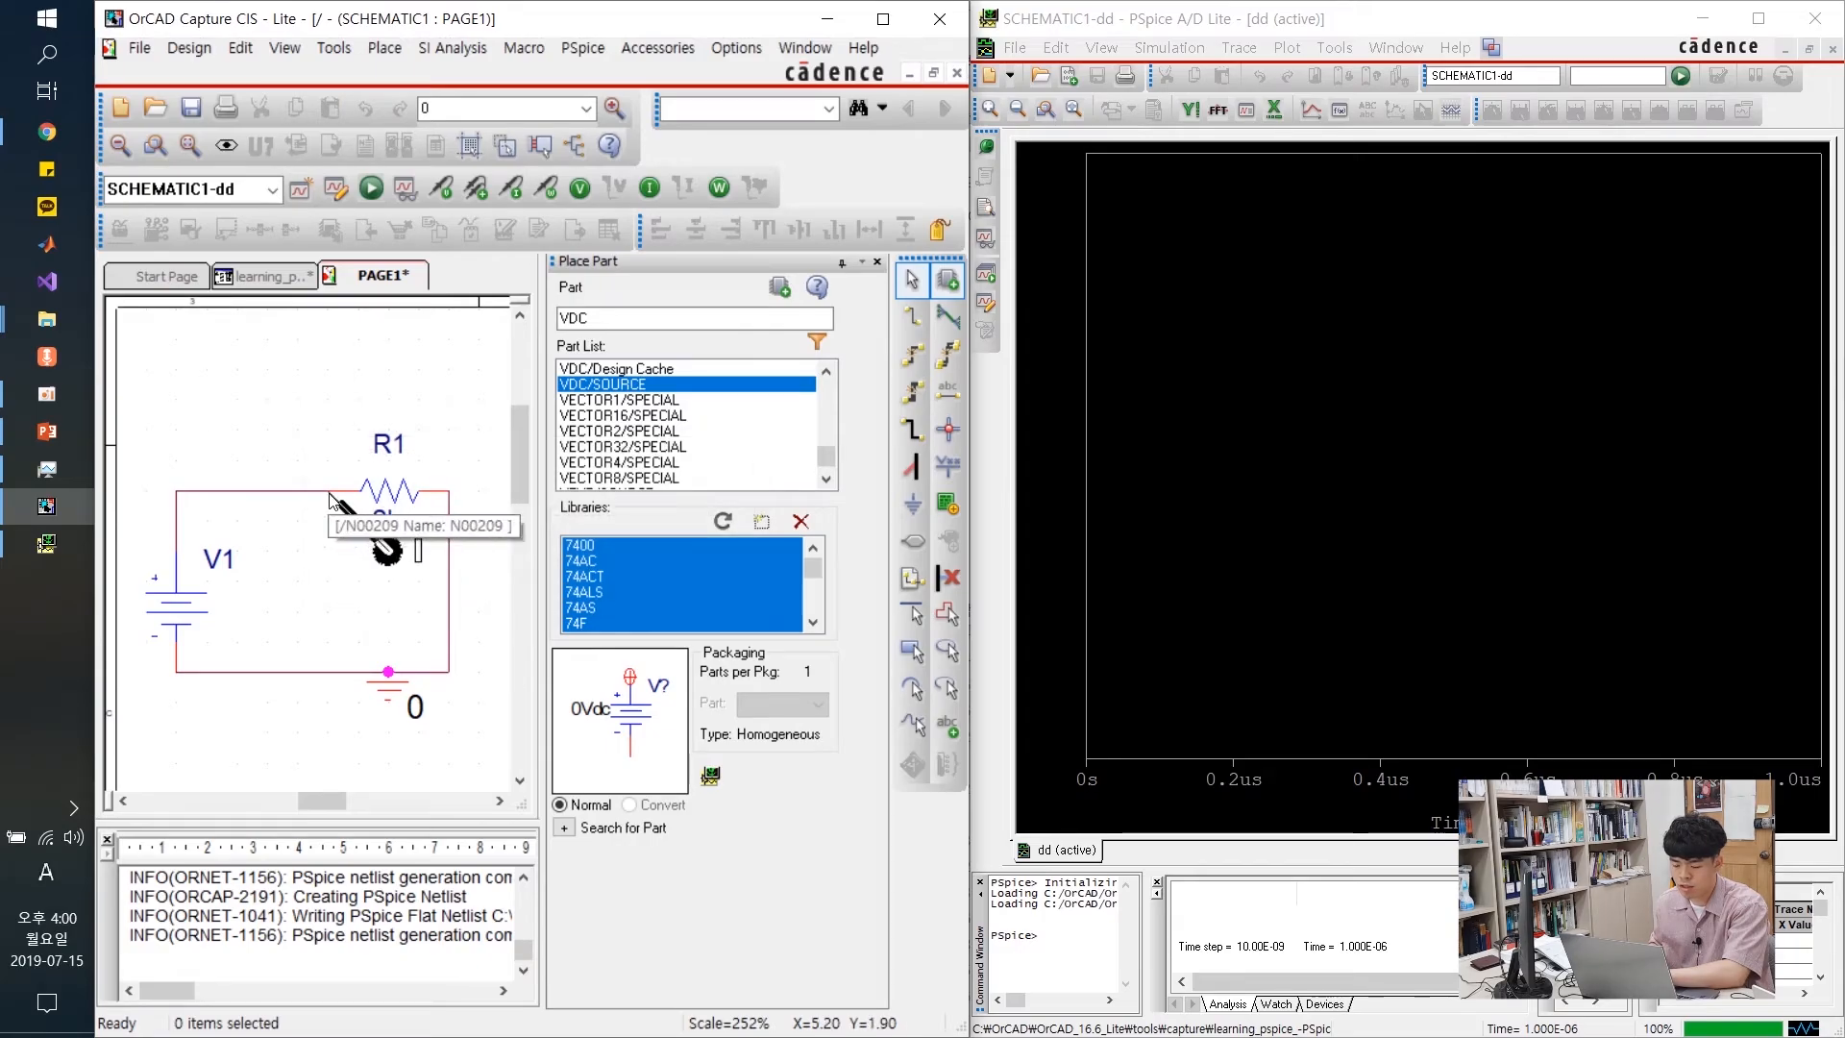
left_click(346, 498)
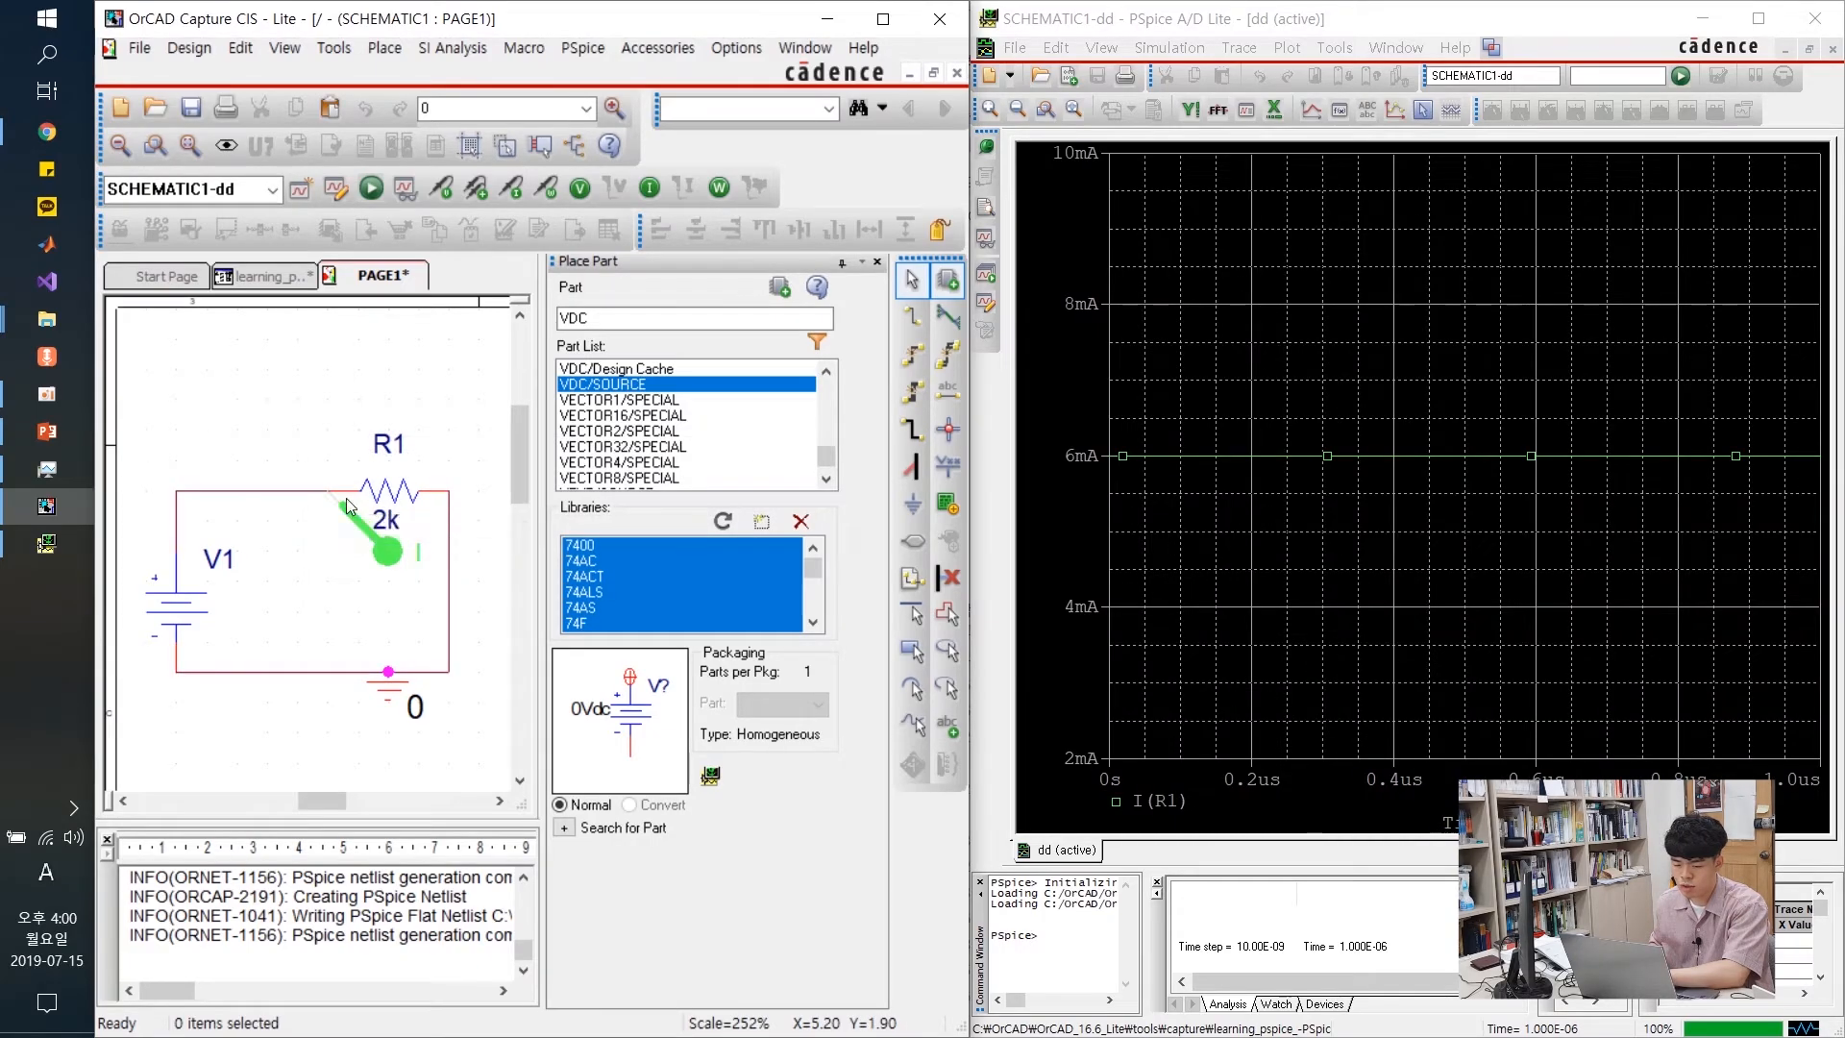
left_click(392, 563)
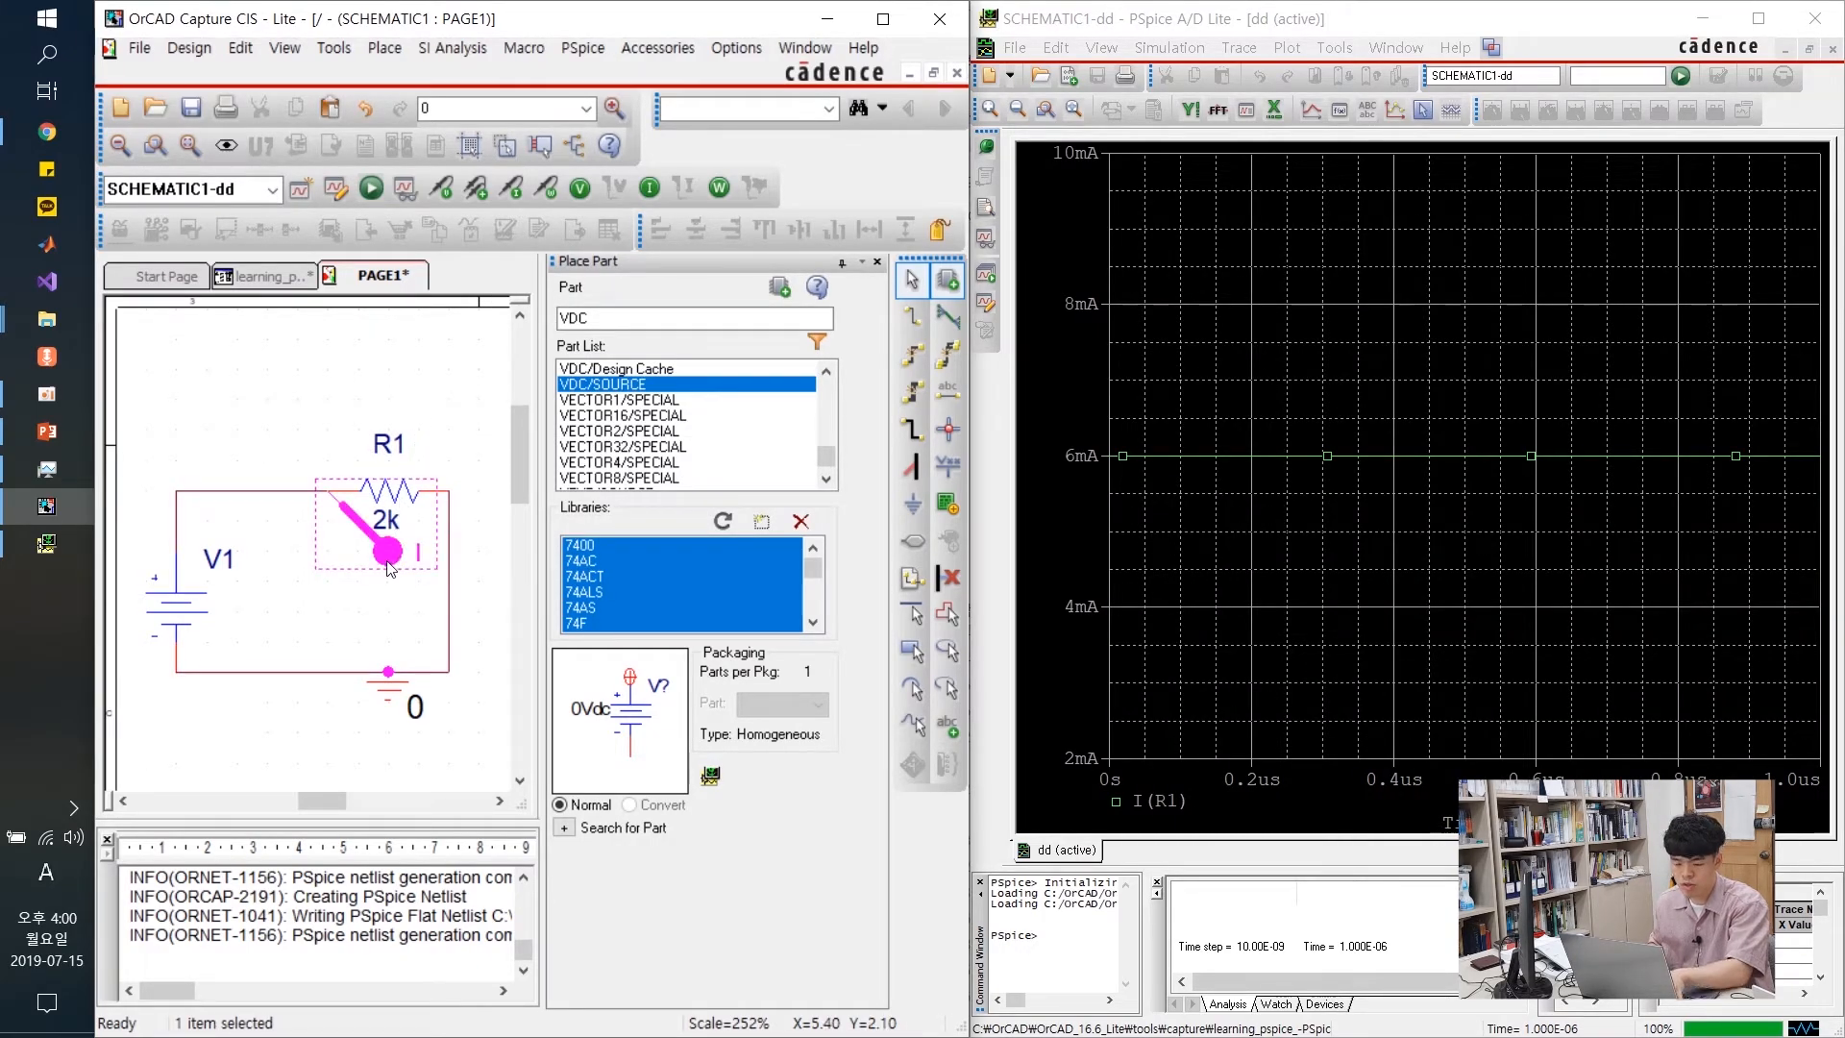
key("Delete")
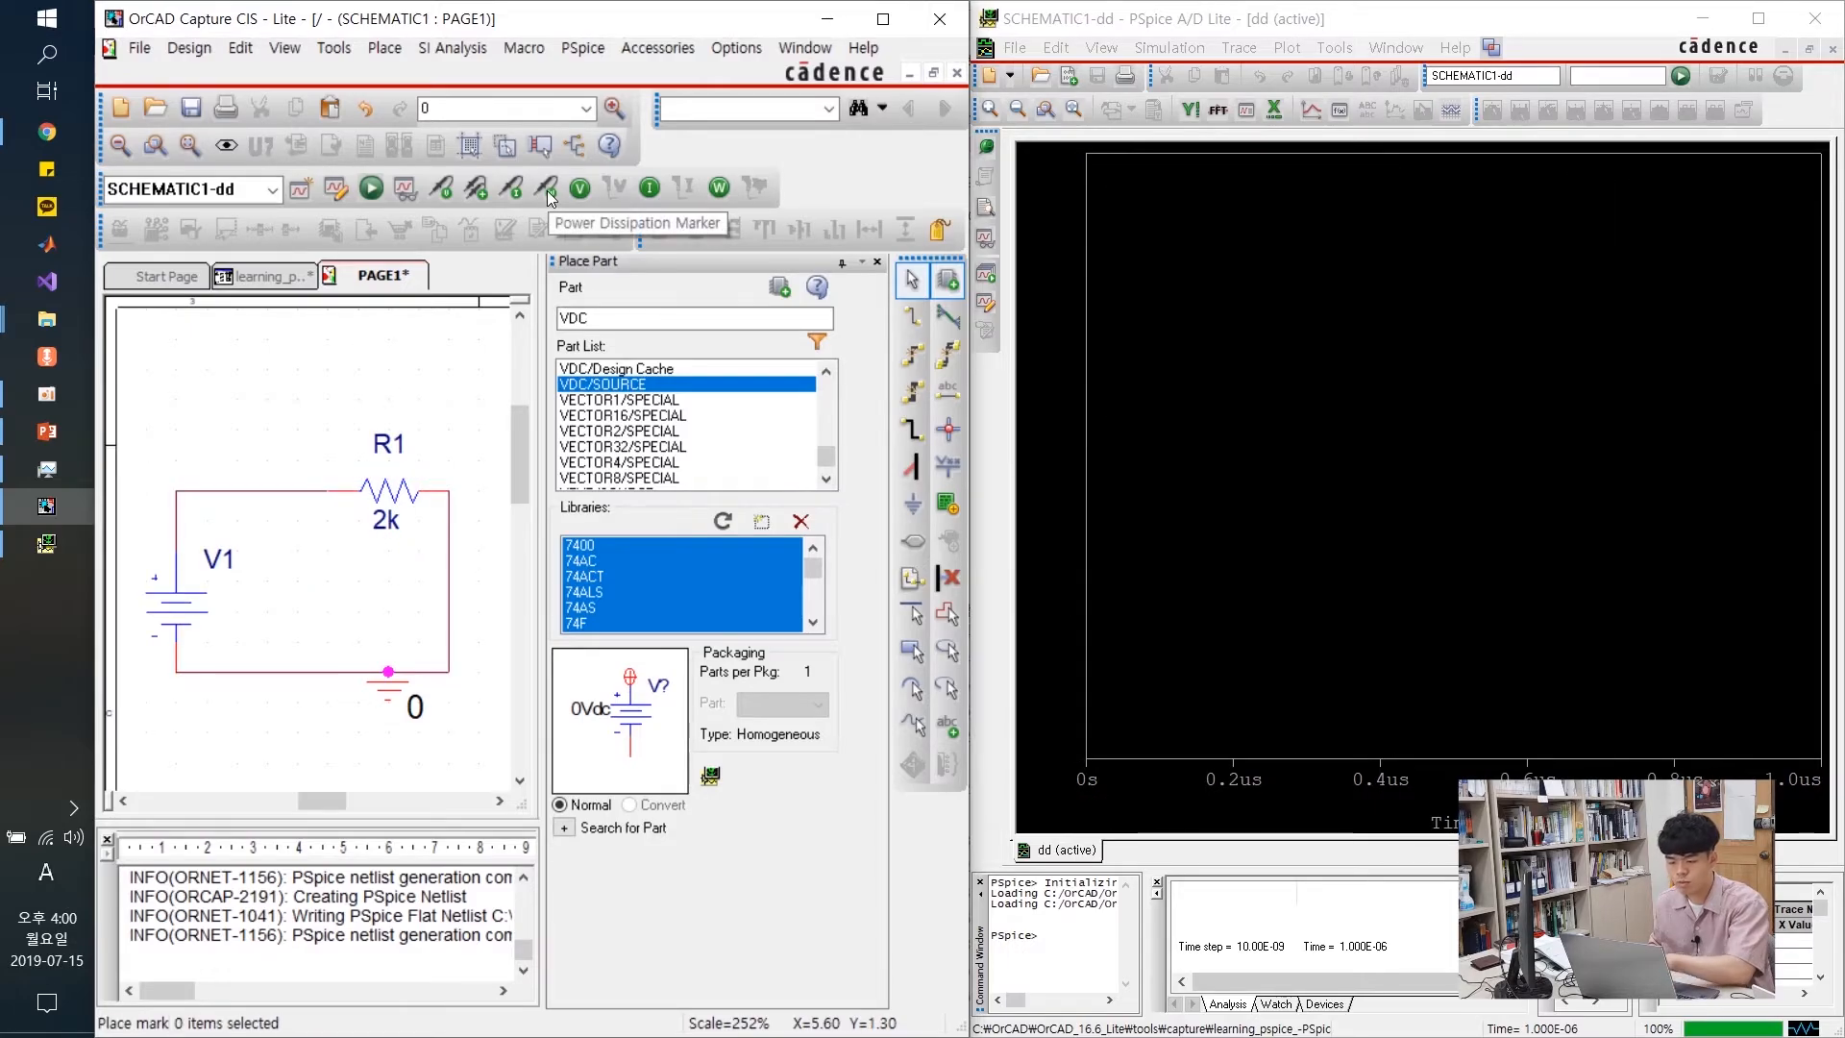
Place power dissipation probes on R1 and on source V1
left_click(548, 197)
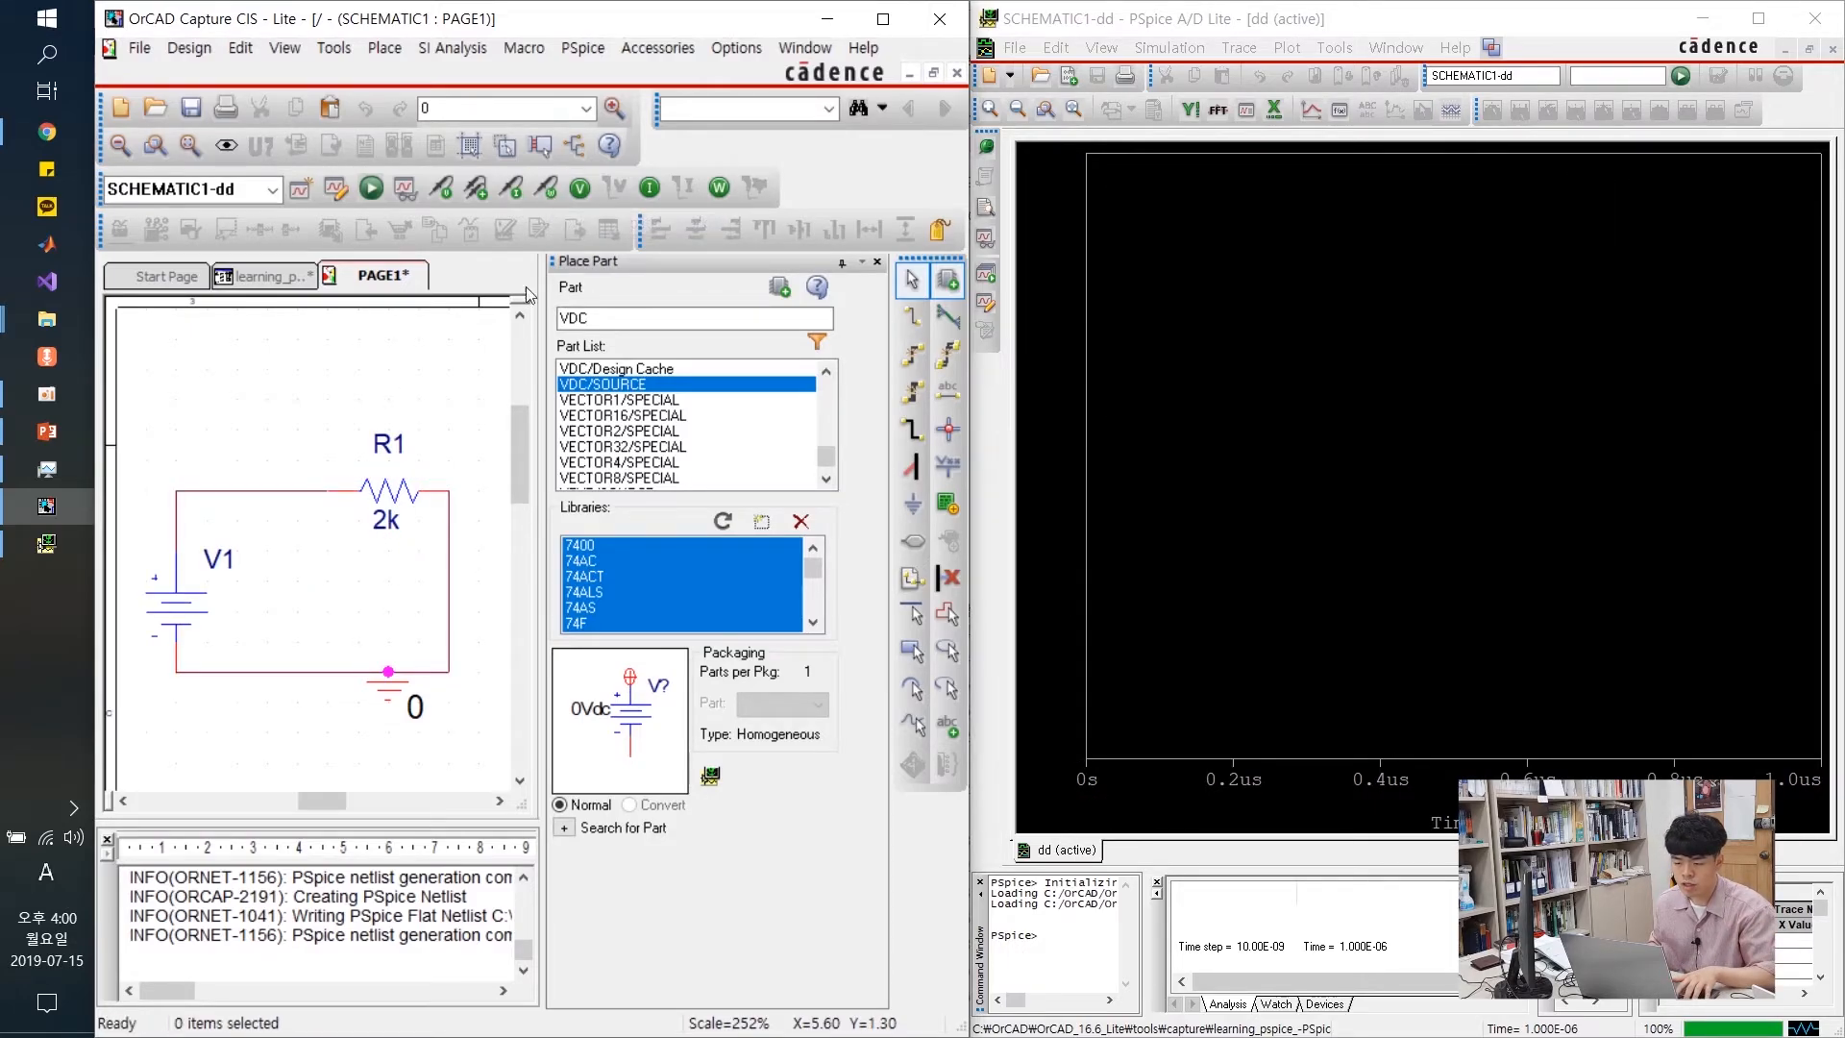
left_click(393, 492)
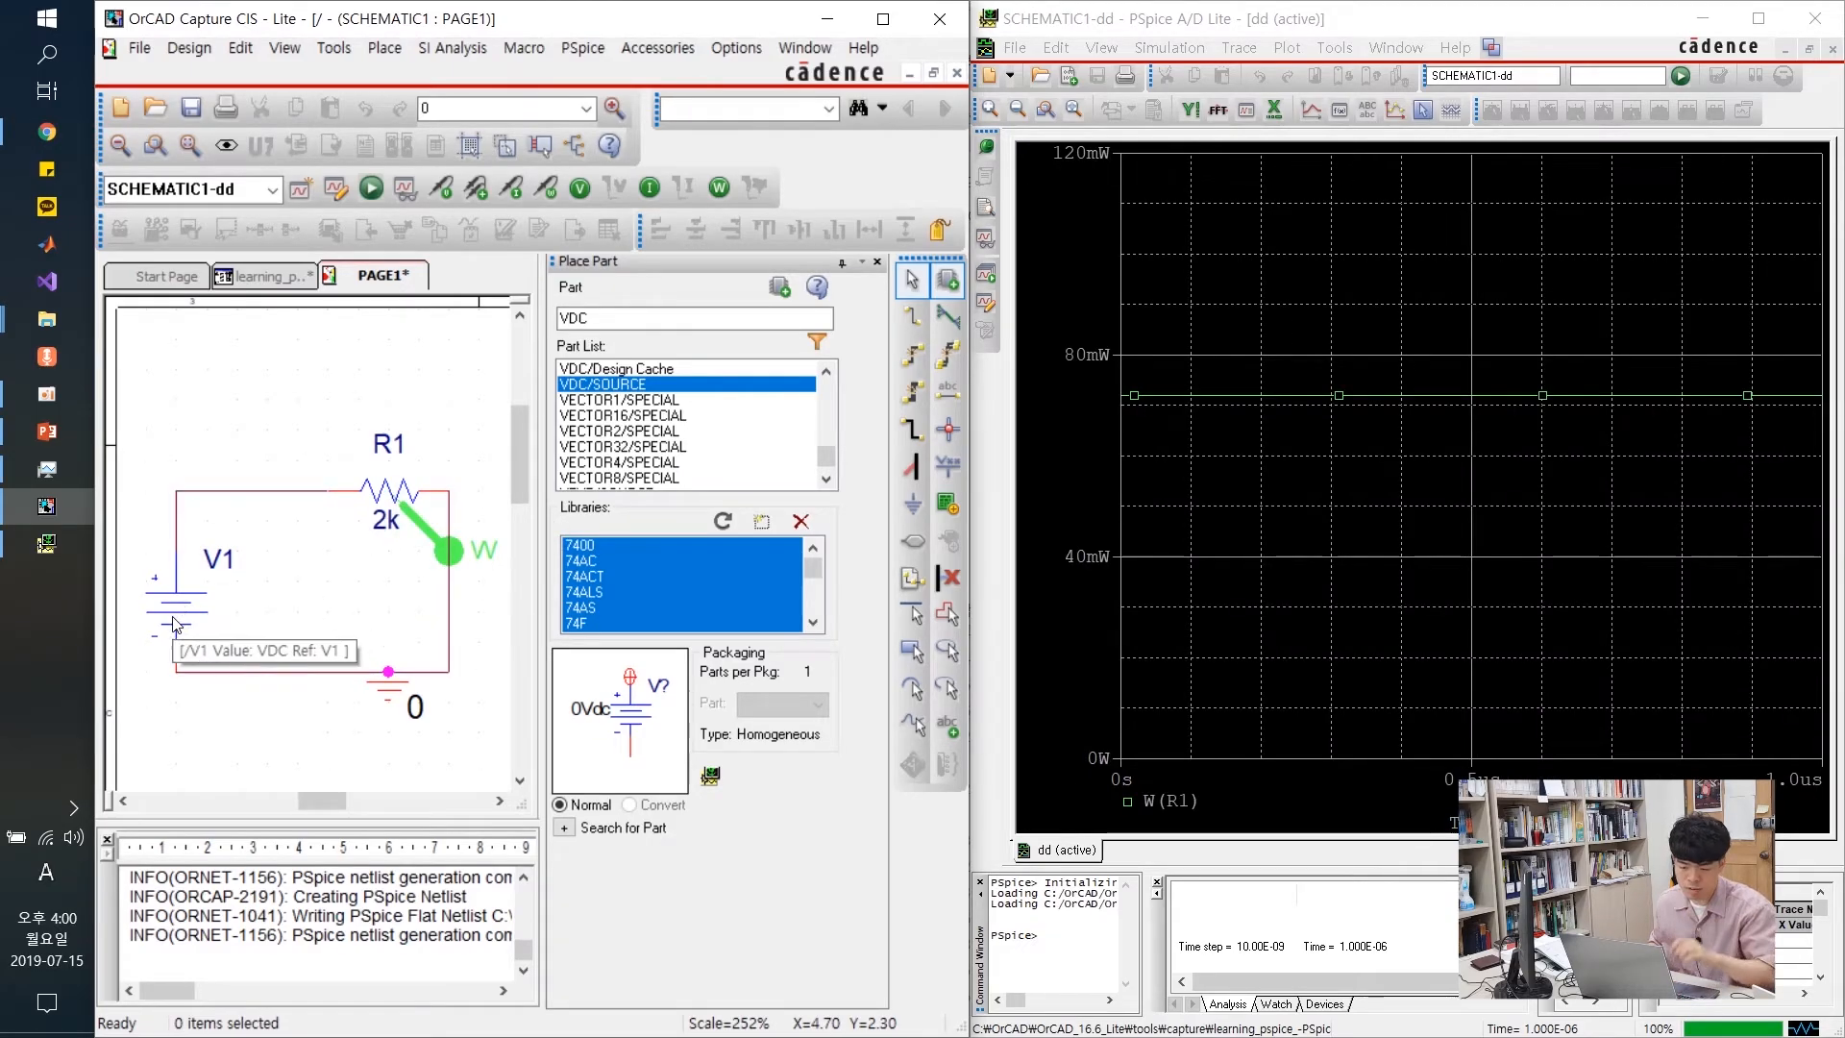
left_click(188, 611)
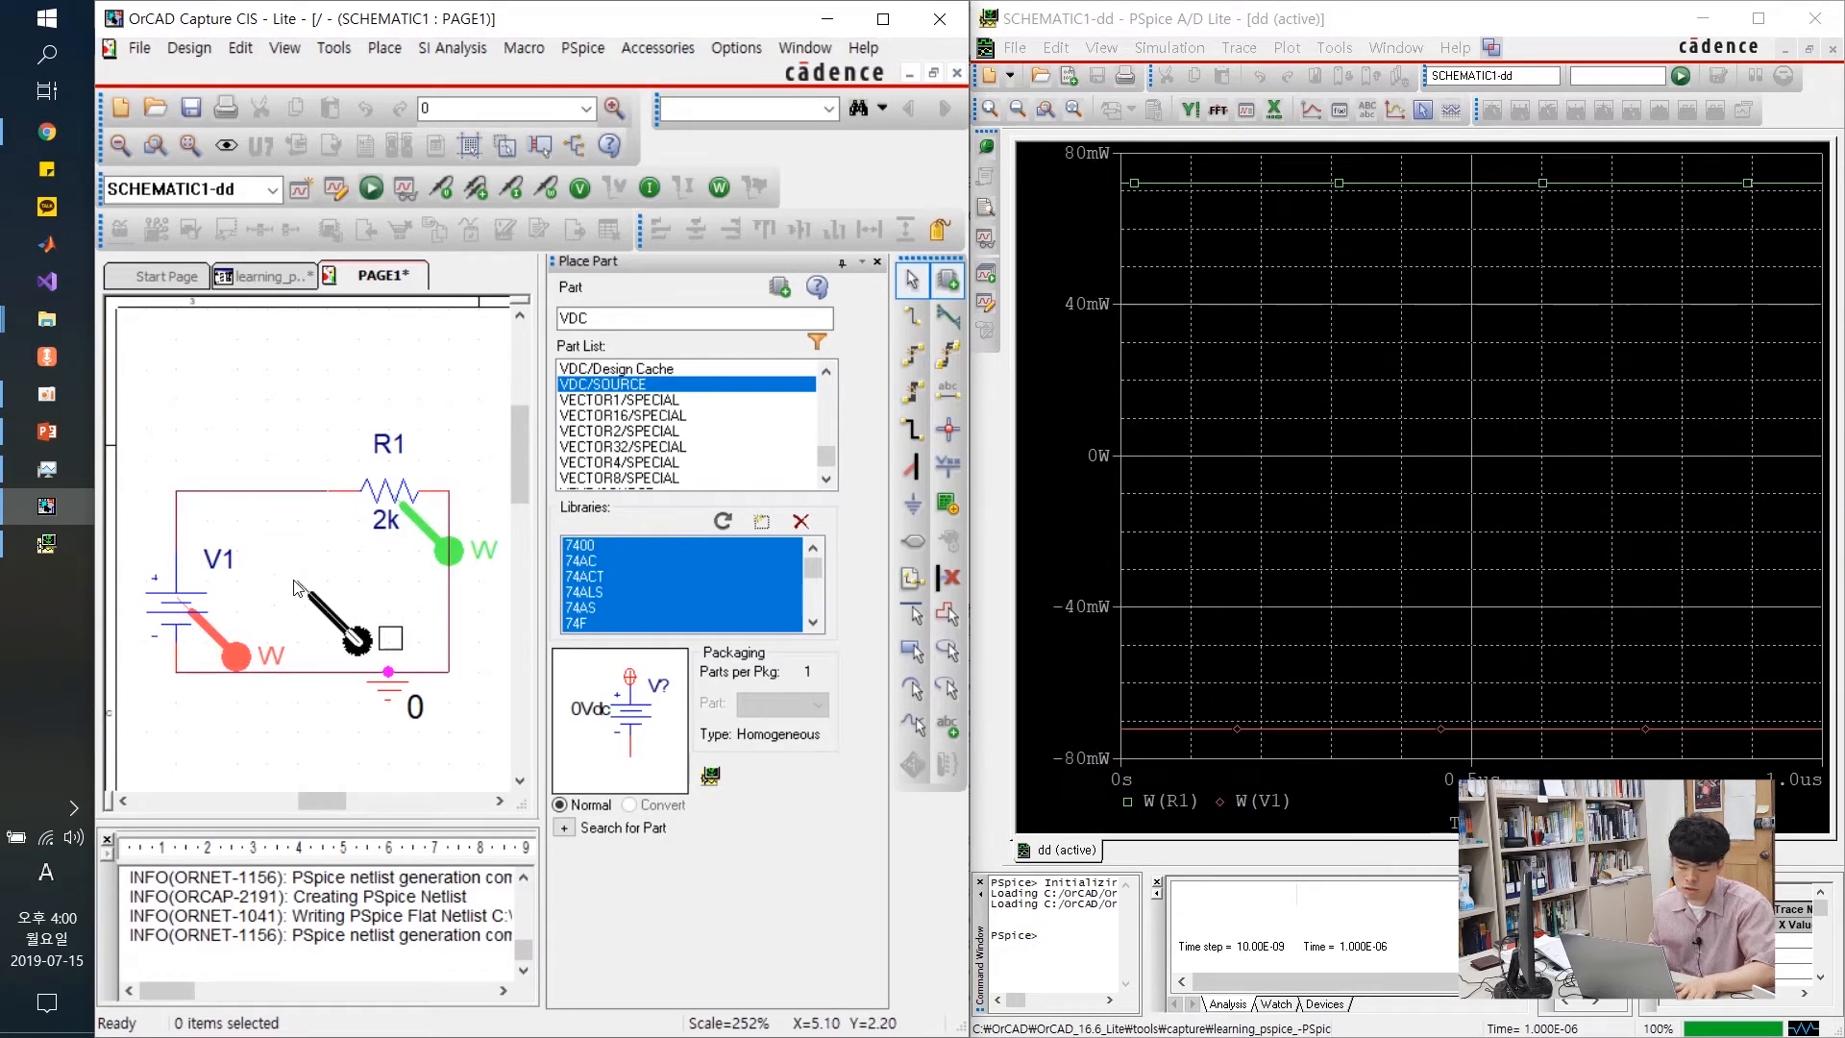
key("Escape")
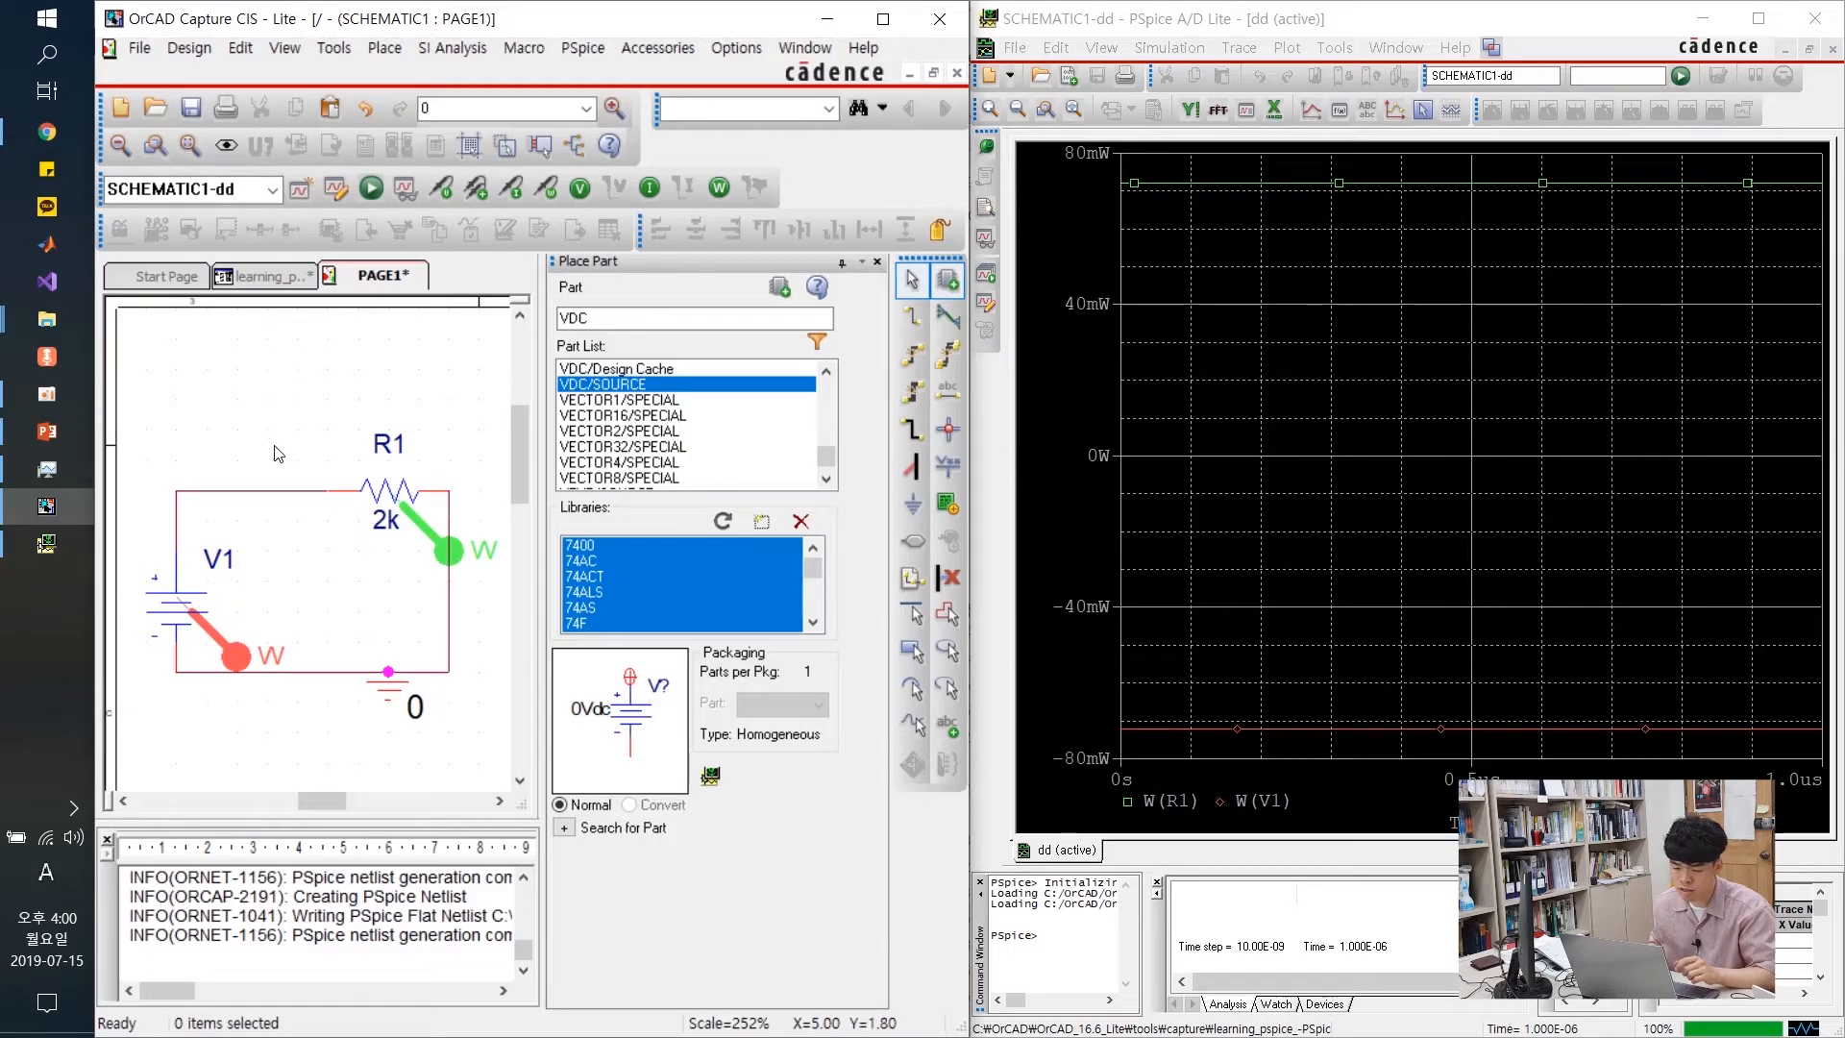
Delete the power probes from V1 and R1 so the PSpice plot empties
left_click(1252, 185)
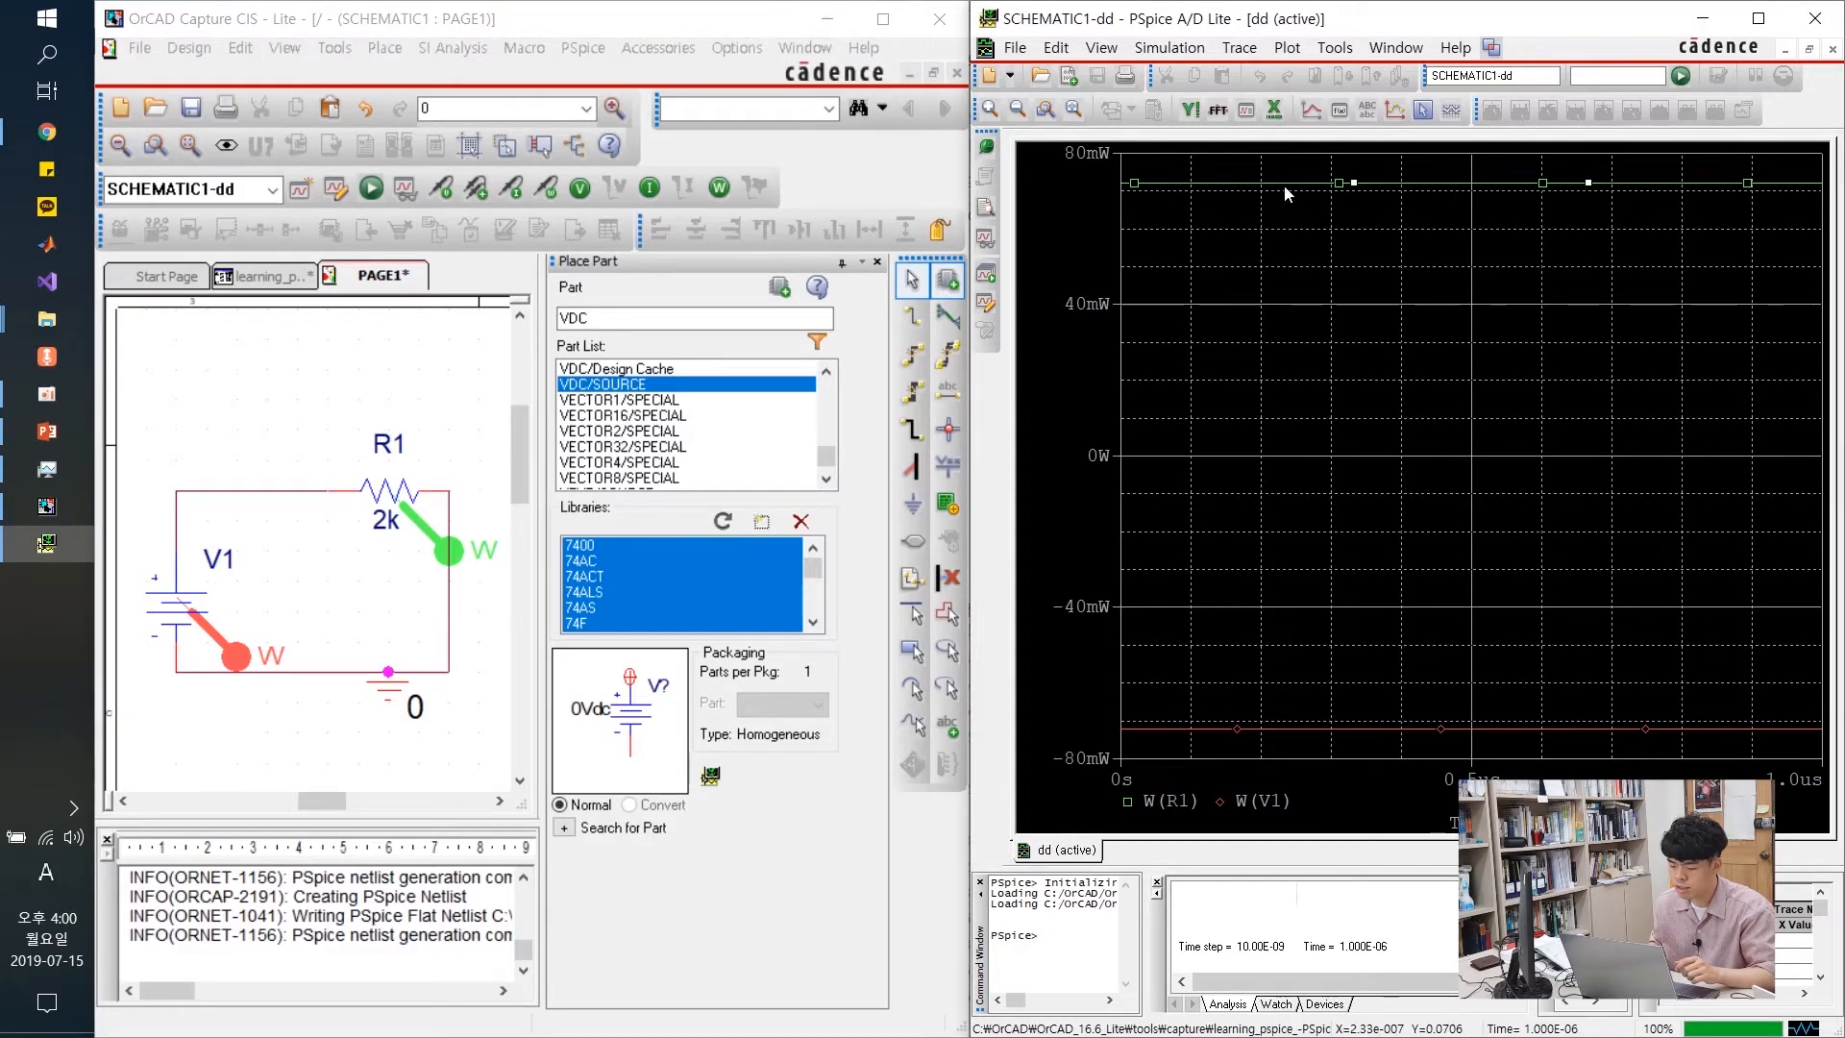
left_click(434, 540)
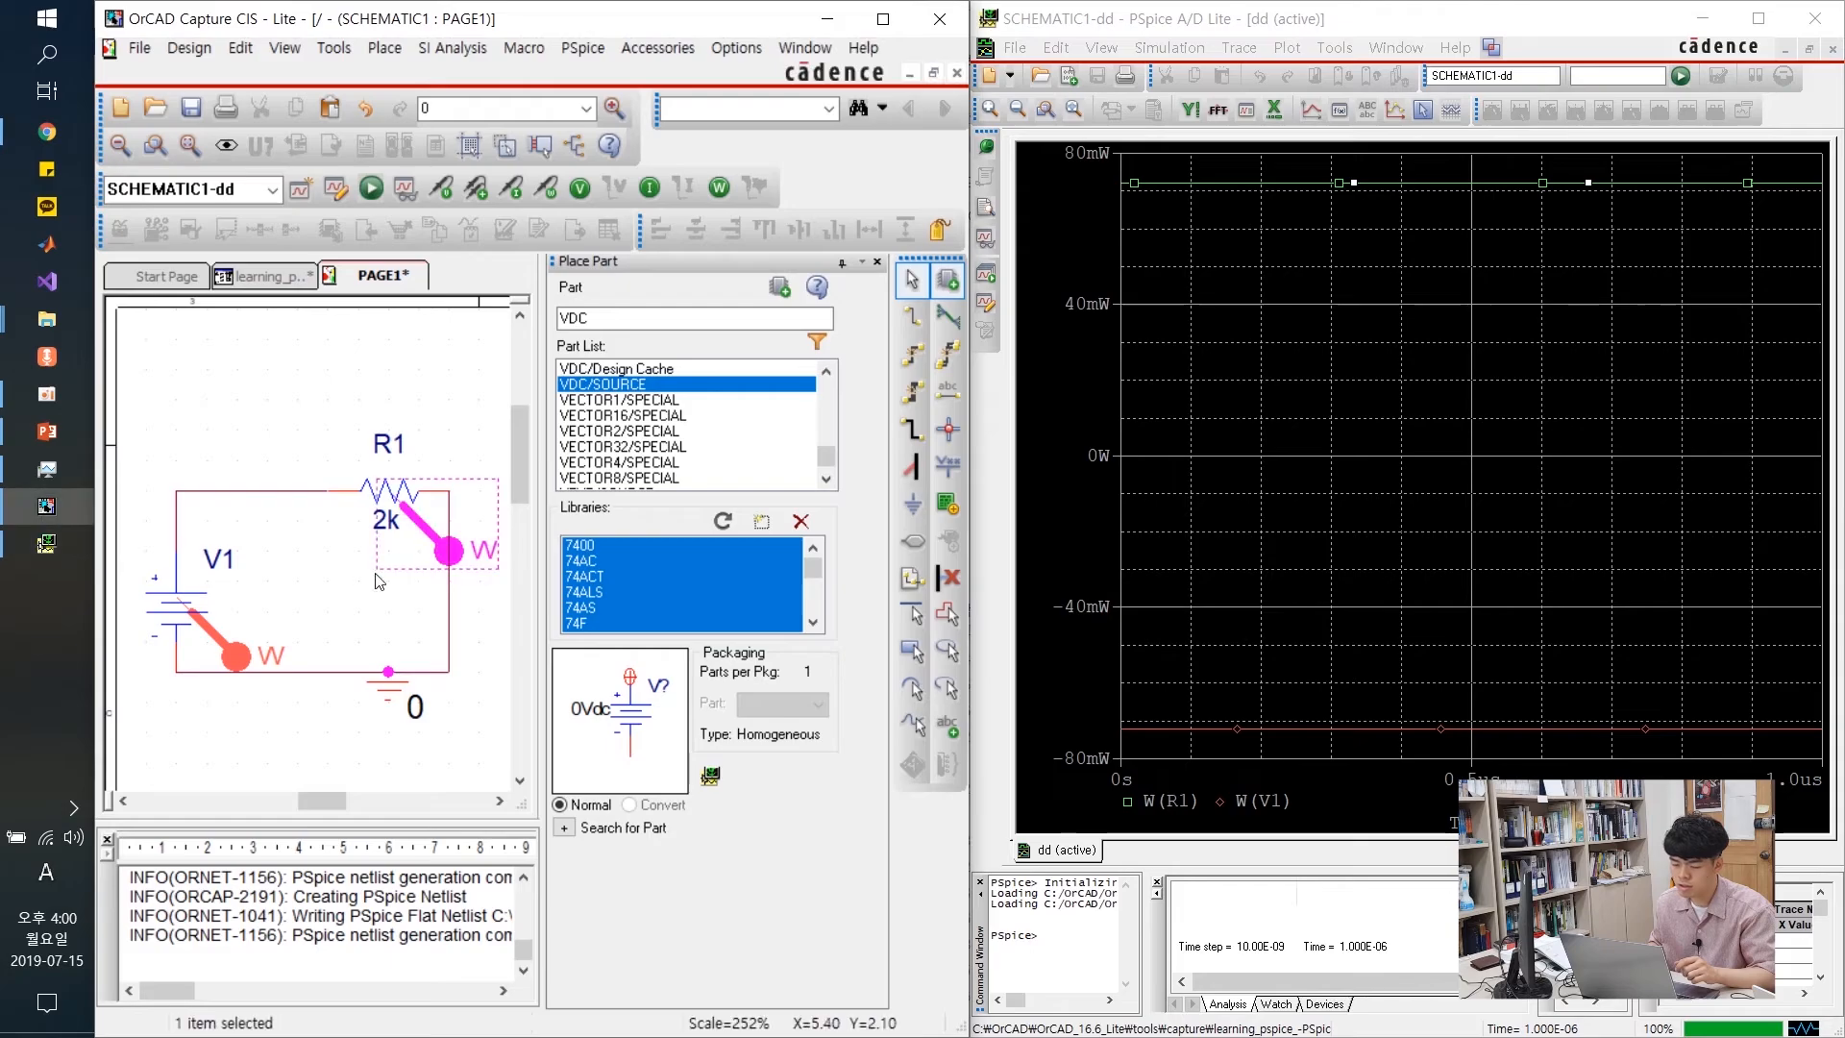
left_click(236, 653)
key("Delete")
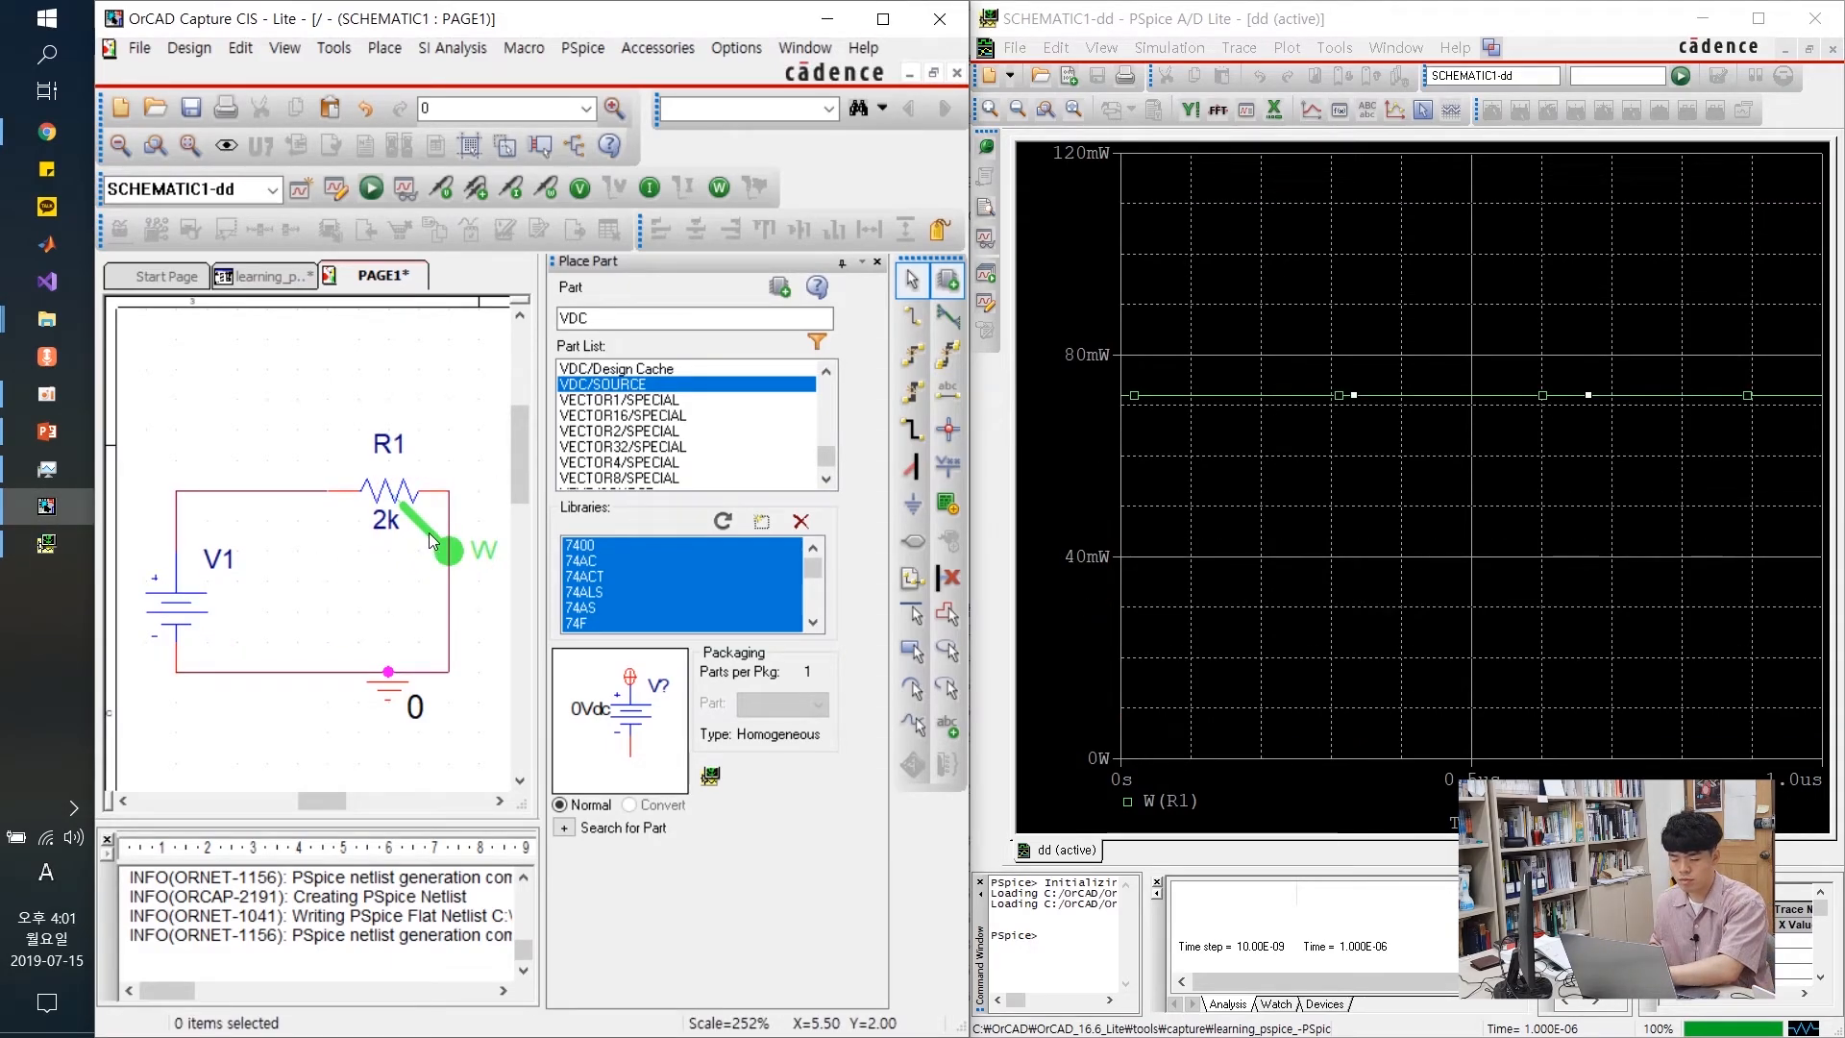
left_click(428, 533)
key("Delete")
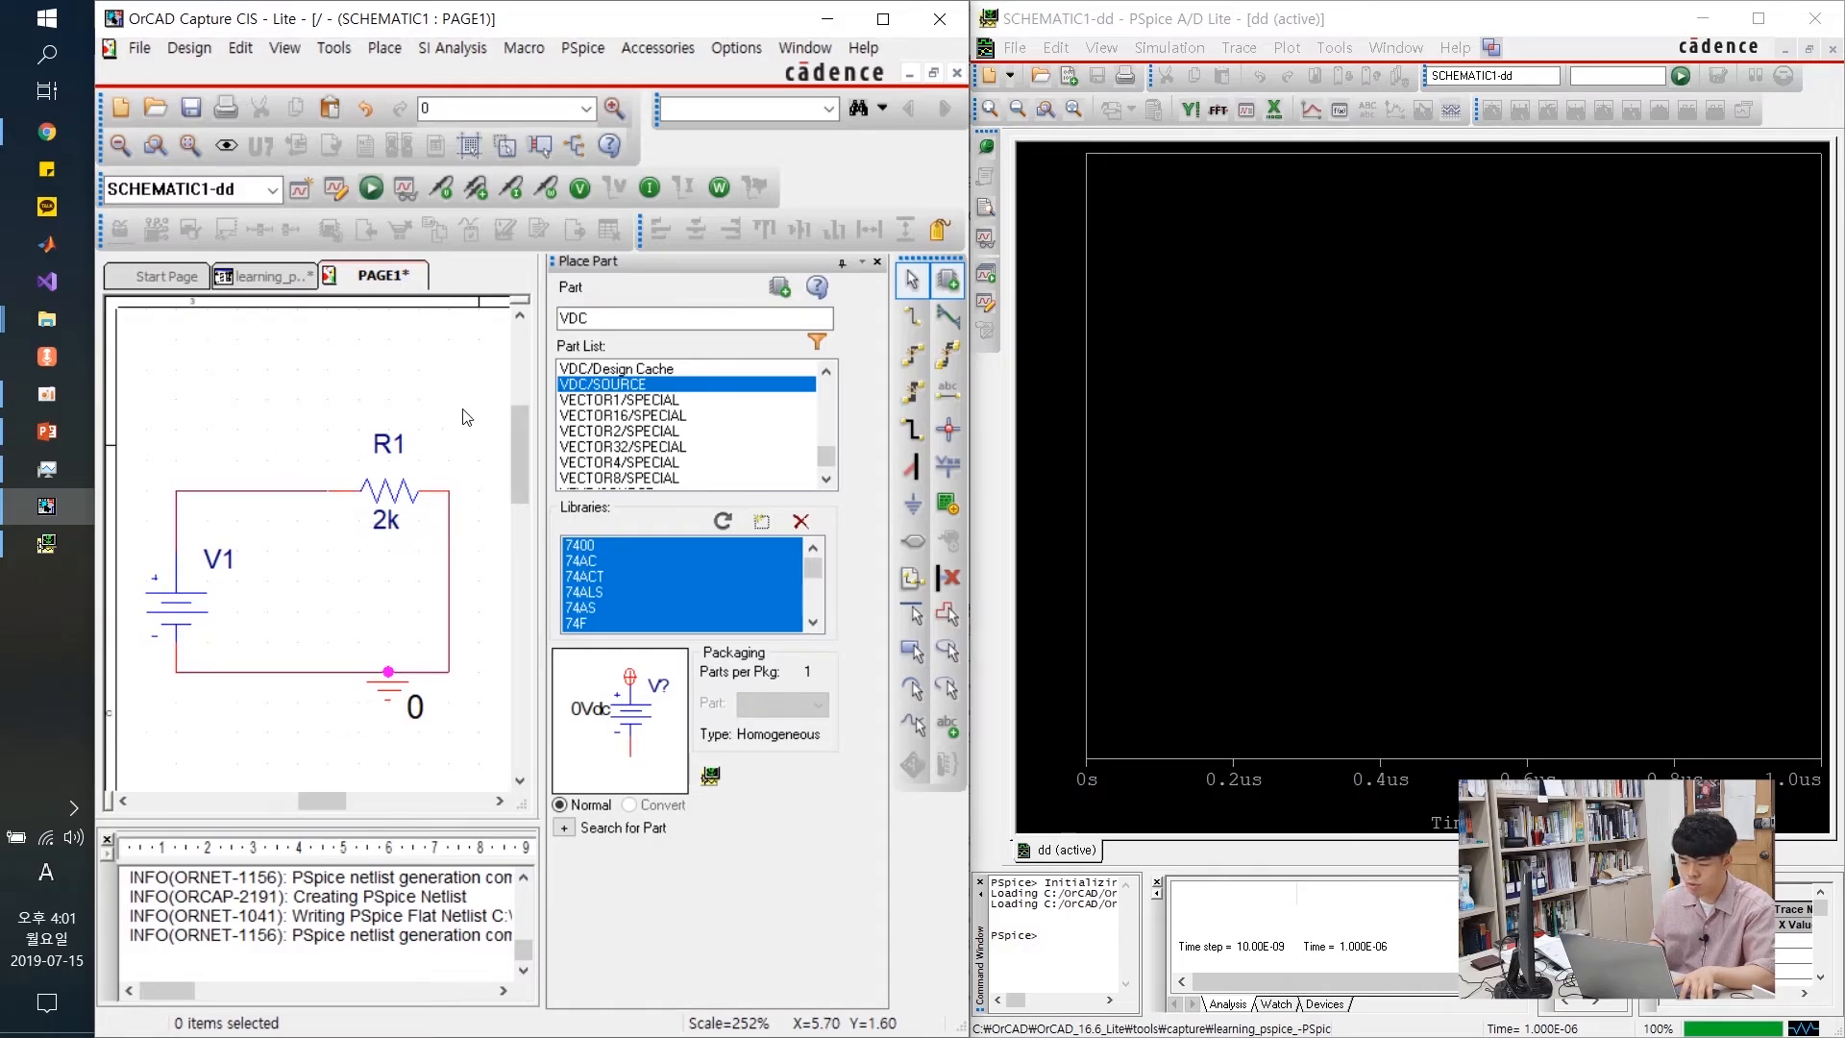
Place a current probe on R1's left pin
left_click(443, 190)
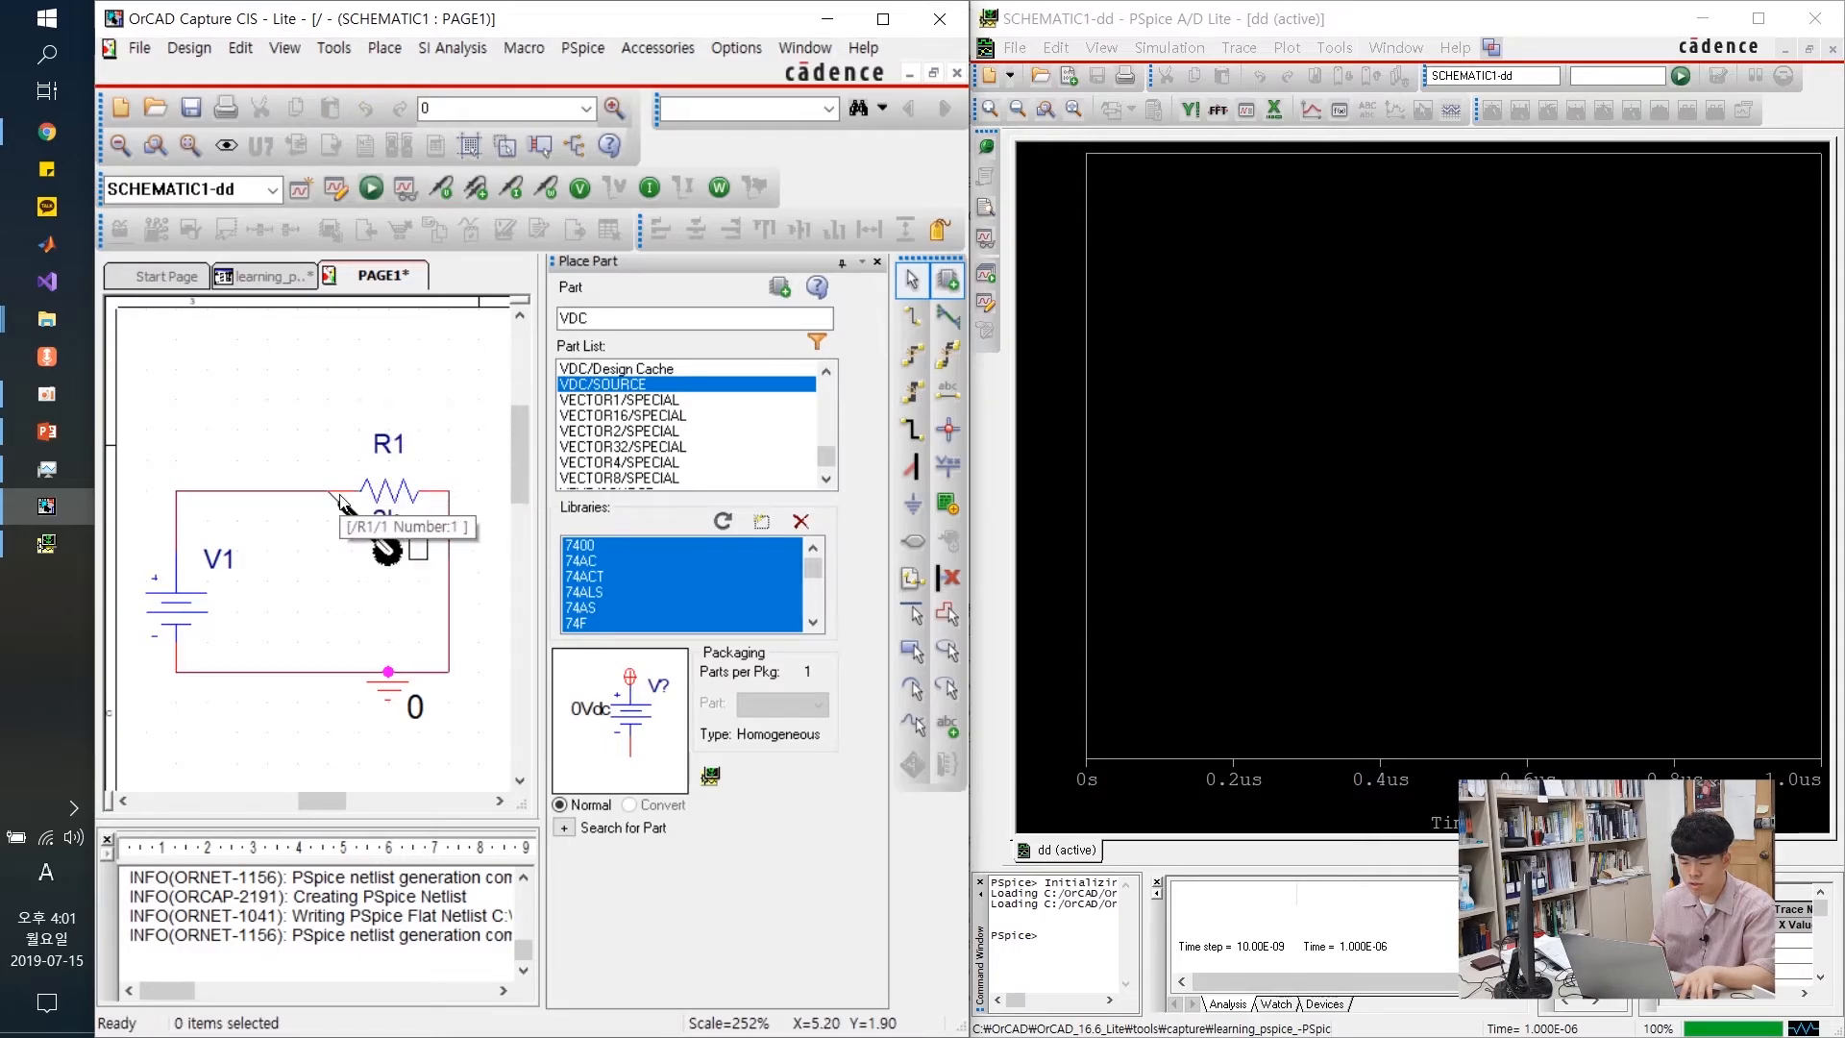
key("Escape")
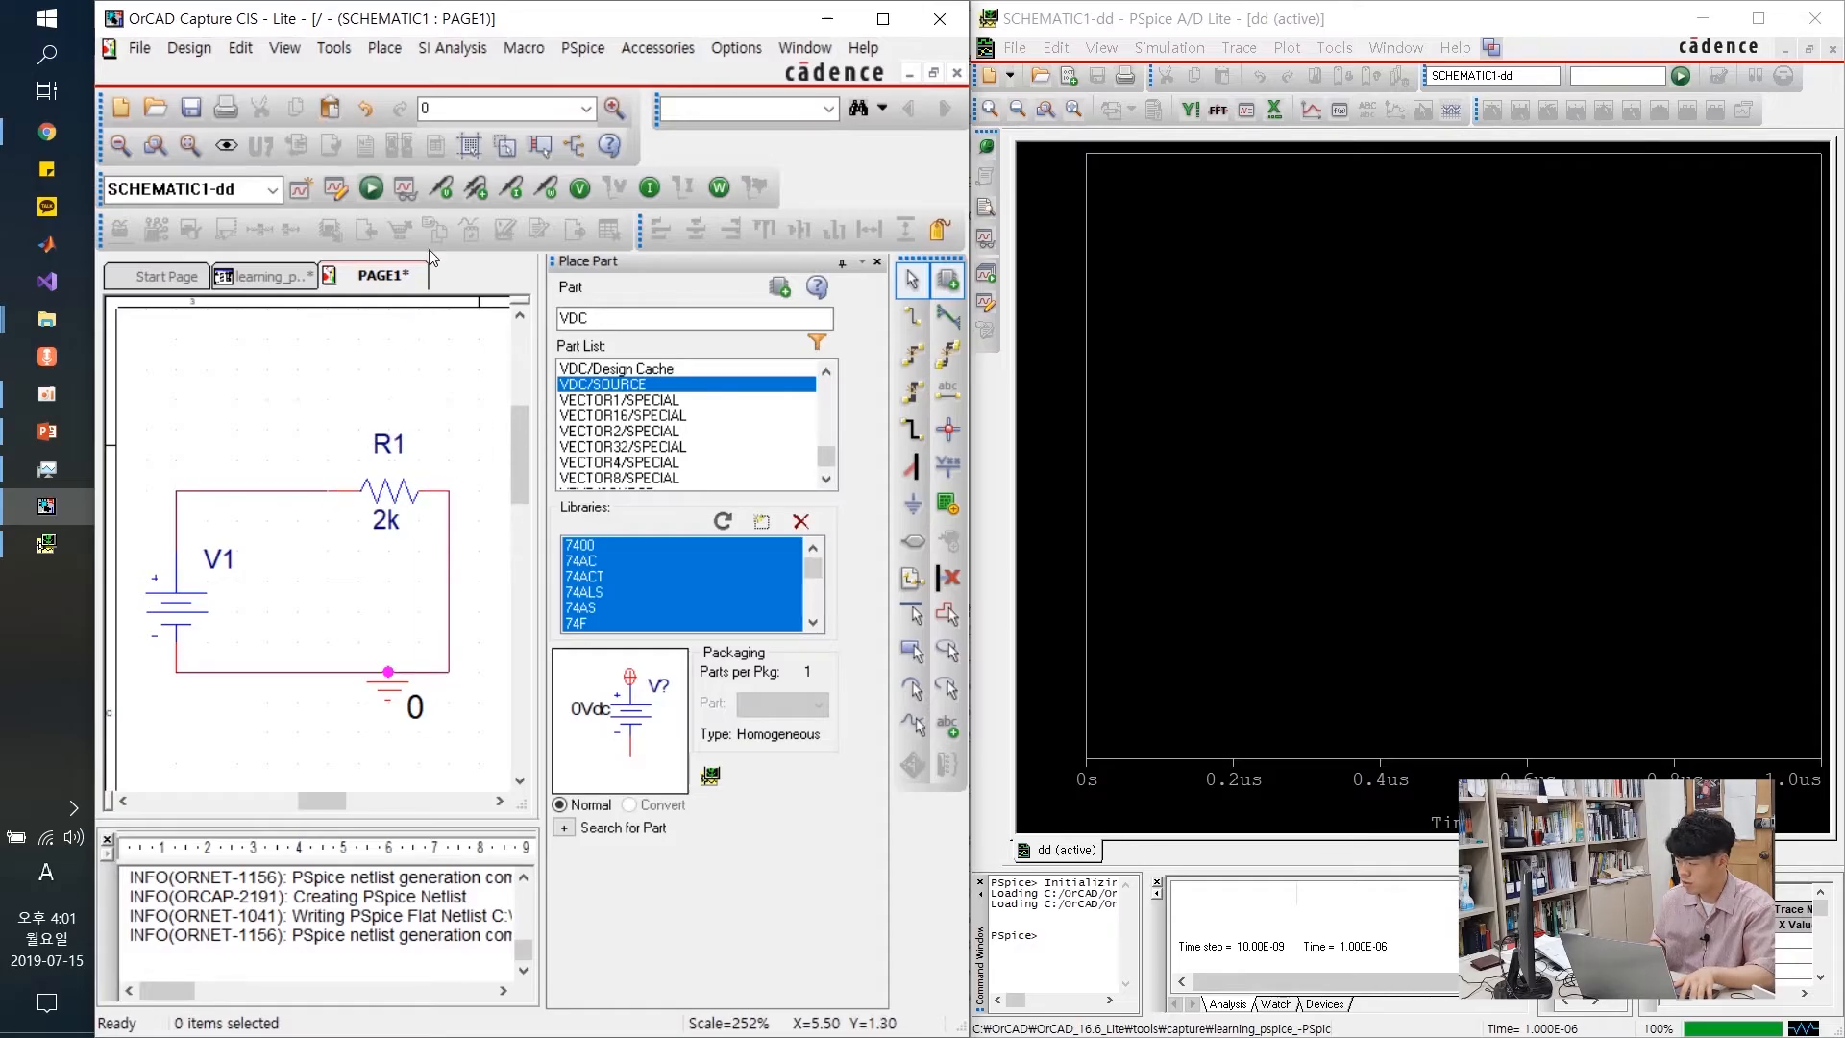
left_click(514, 197)
key("Escape")
left_click(336, 496)
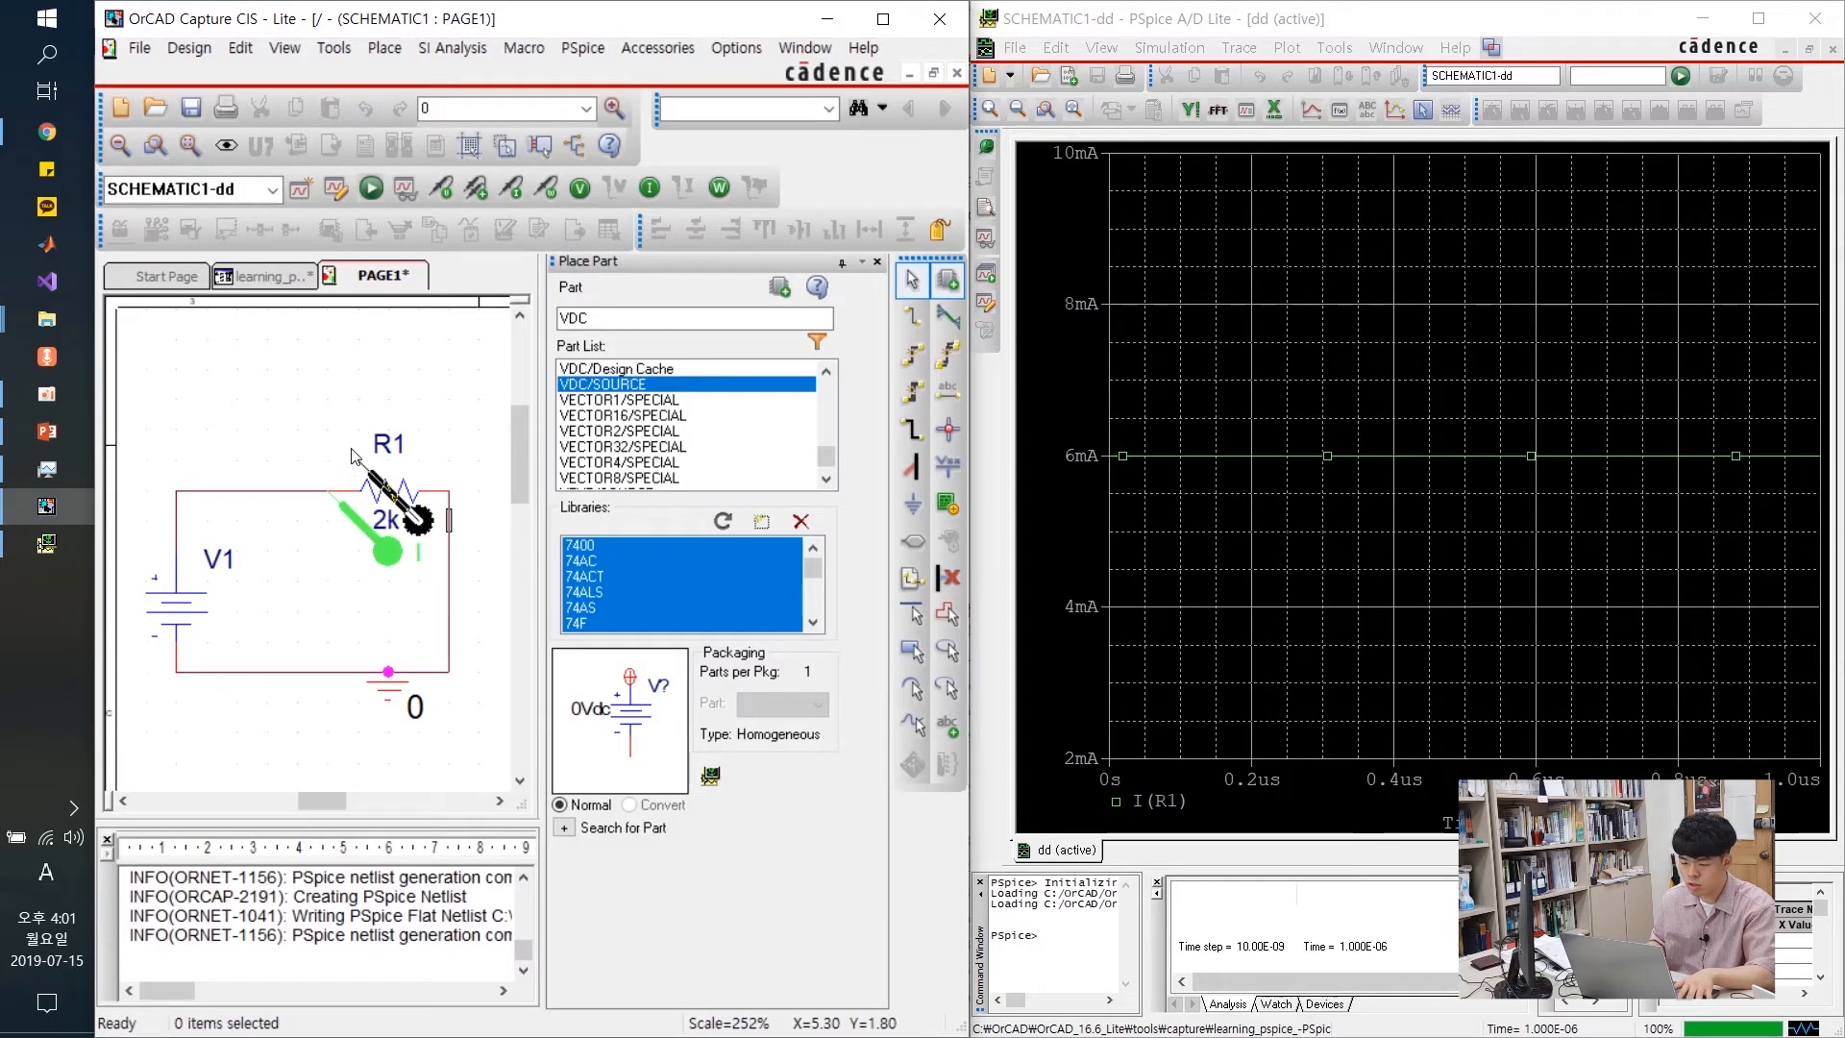
Add a power probe to R1, removing the extra power probe placed on V1
left_click(545, 202)
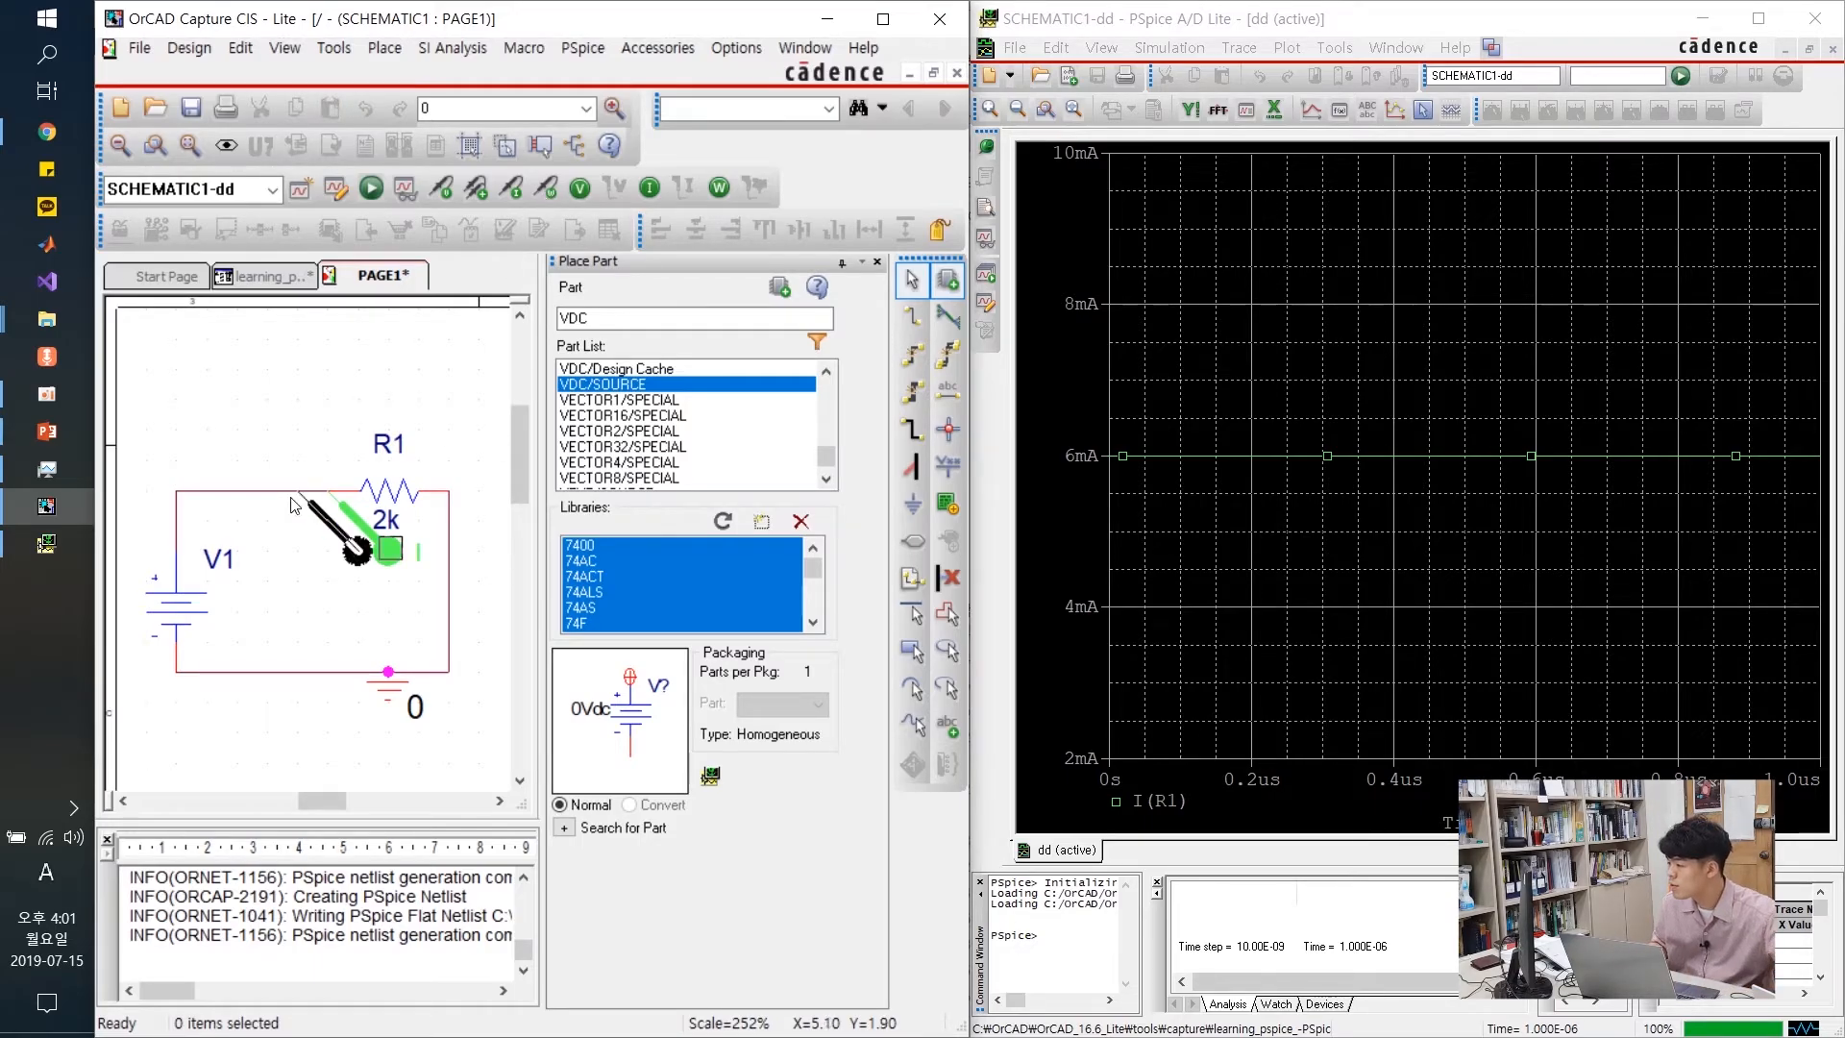
left_click(182, 617)
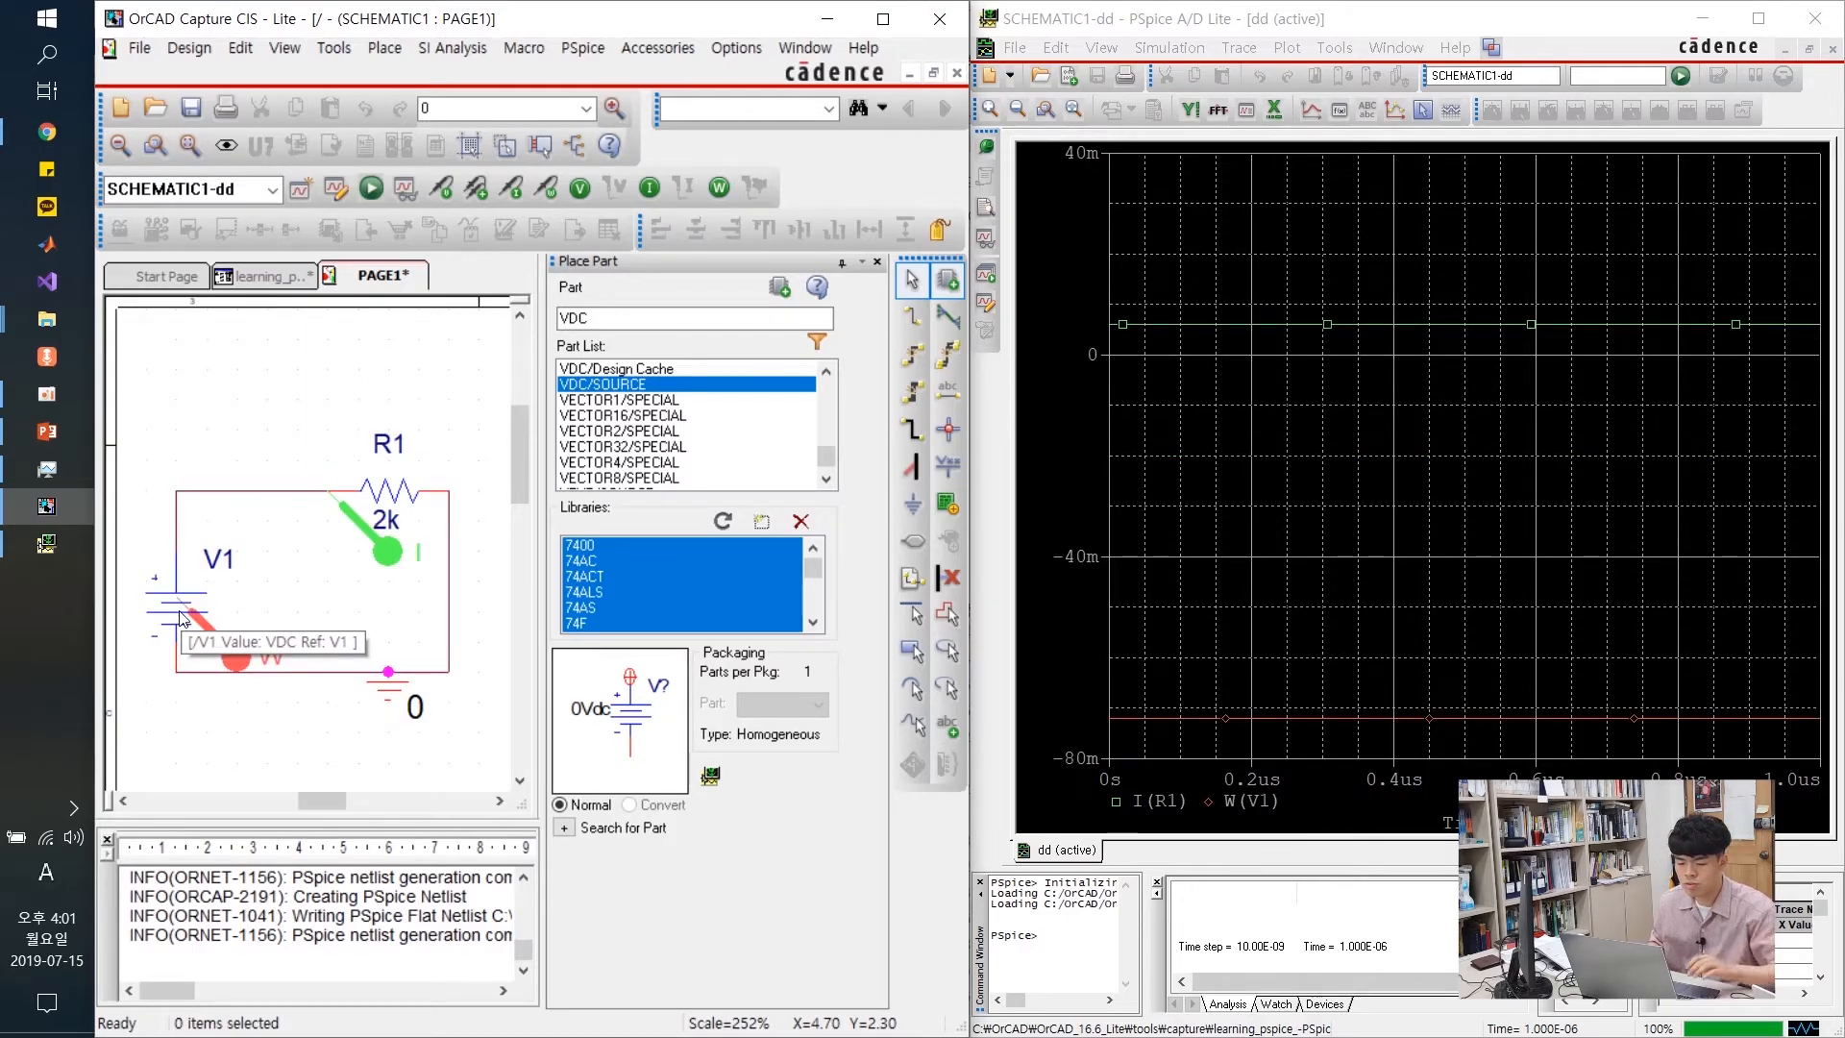
left_click(383, 516)
left_click(244, 644)
key("Delete")
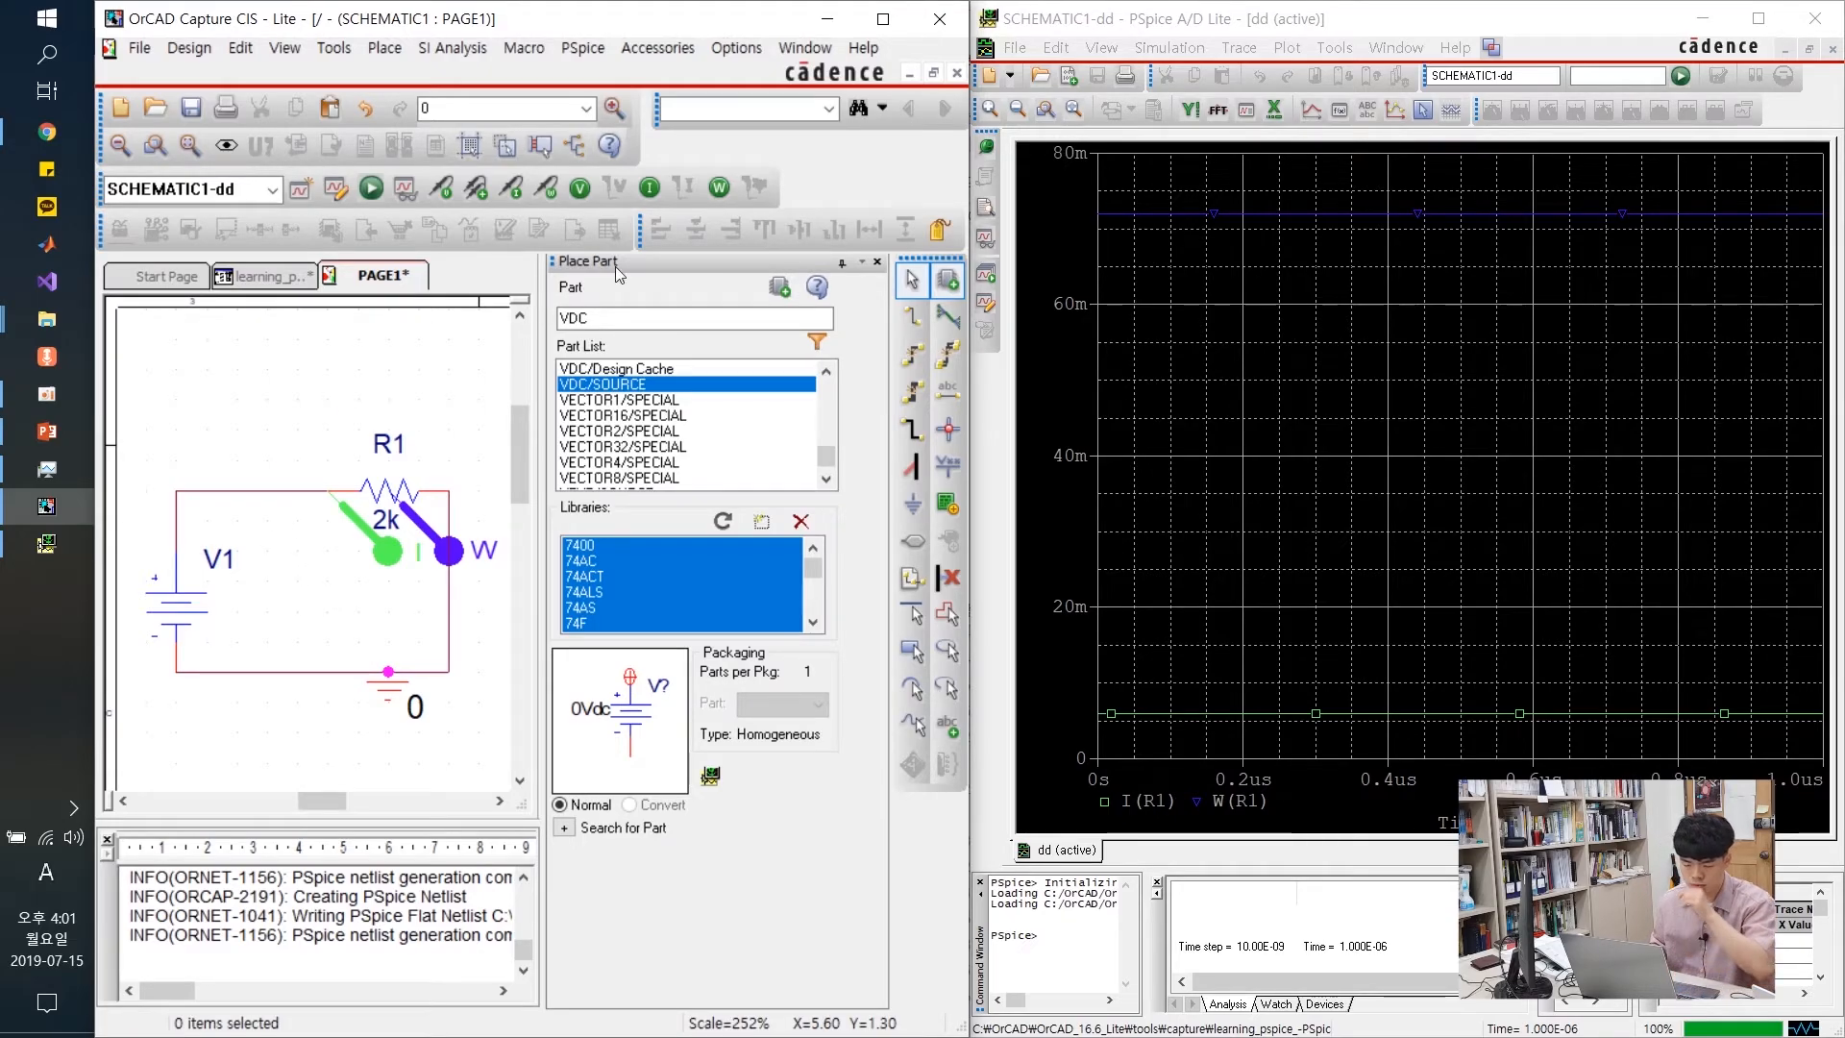
Minimize Capture, maximize the PSpice window, and select the I(R1) trace
left_click(834, 19)
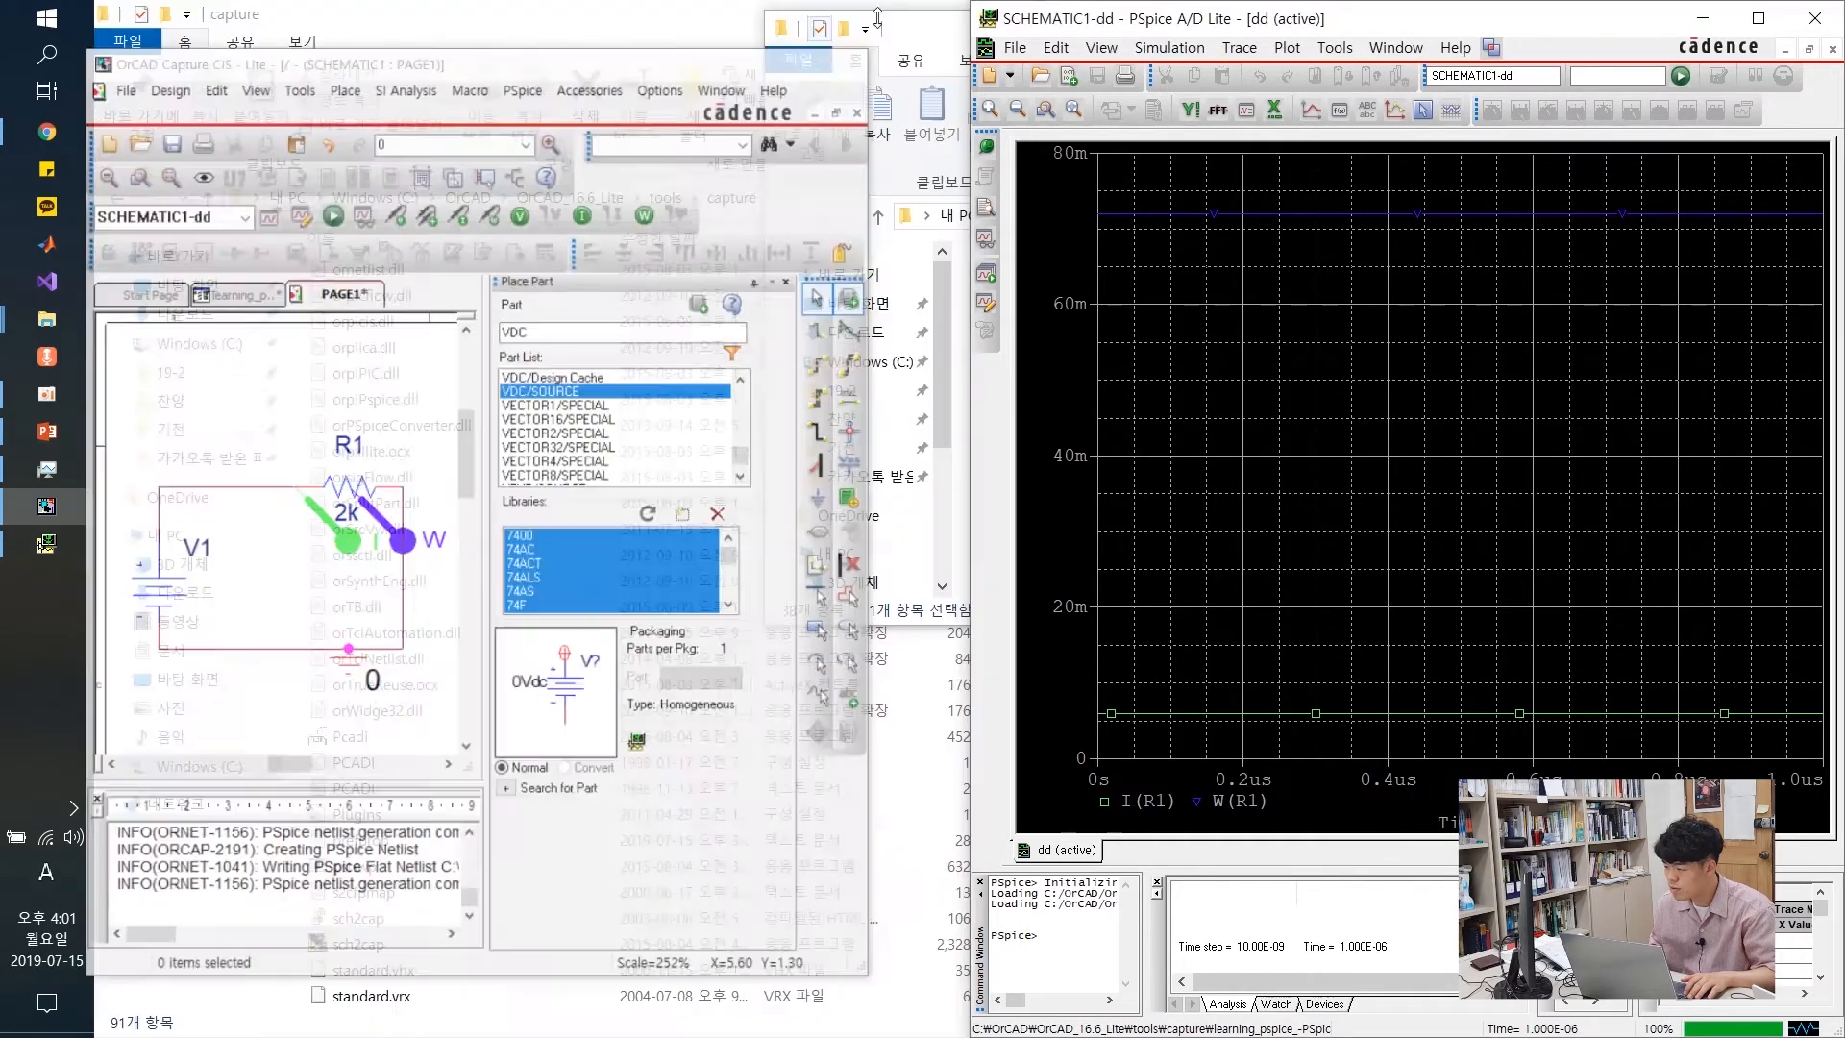
left_click_drag(1133, 21, 834, 0)
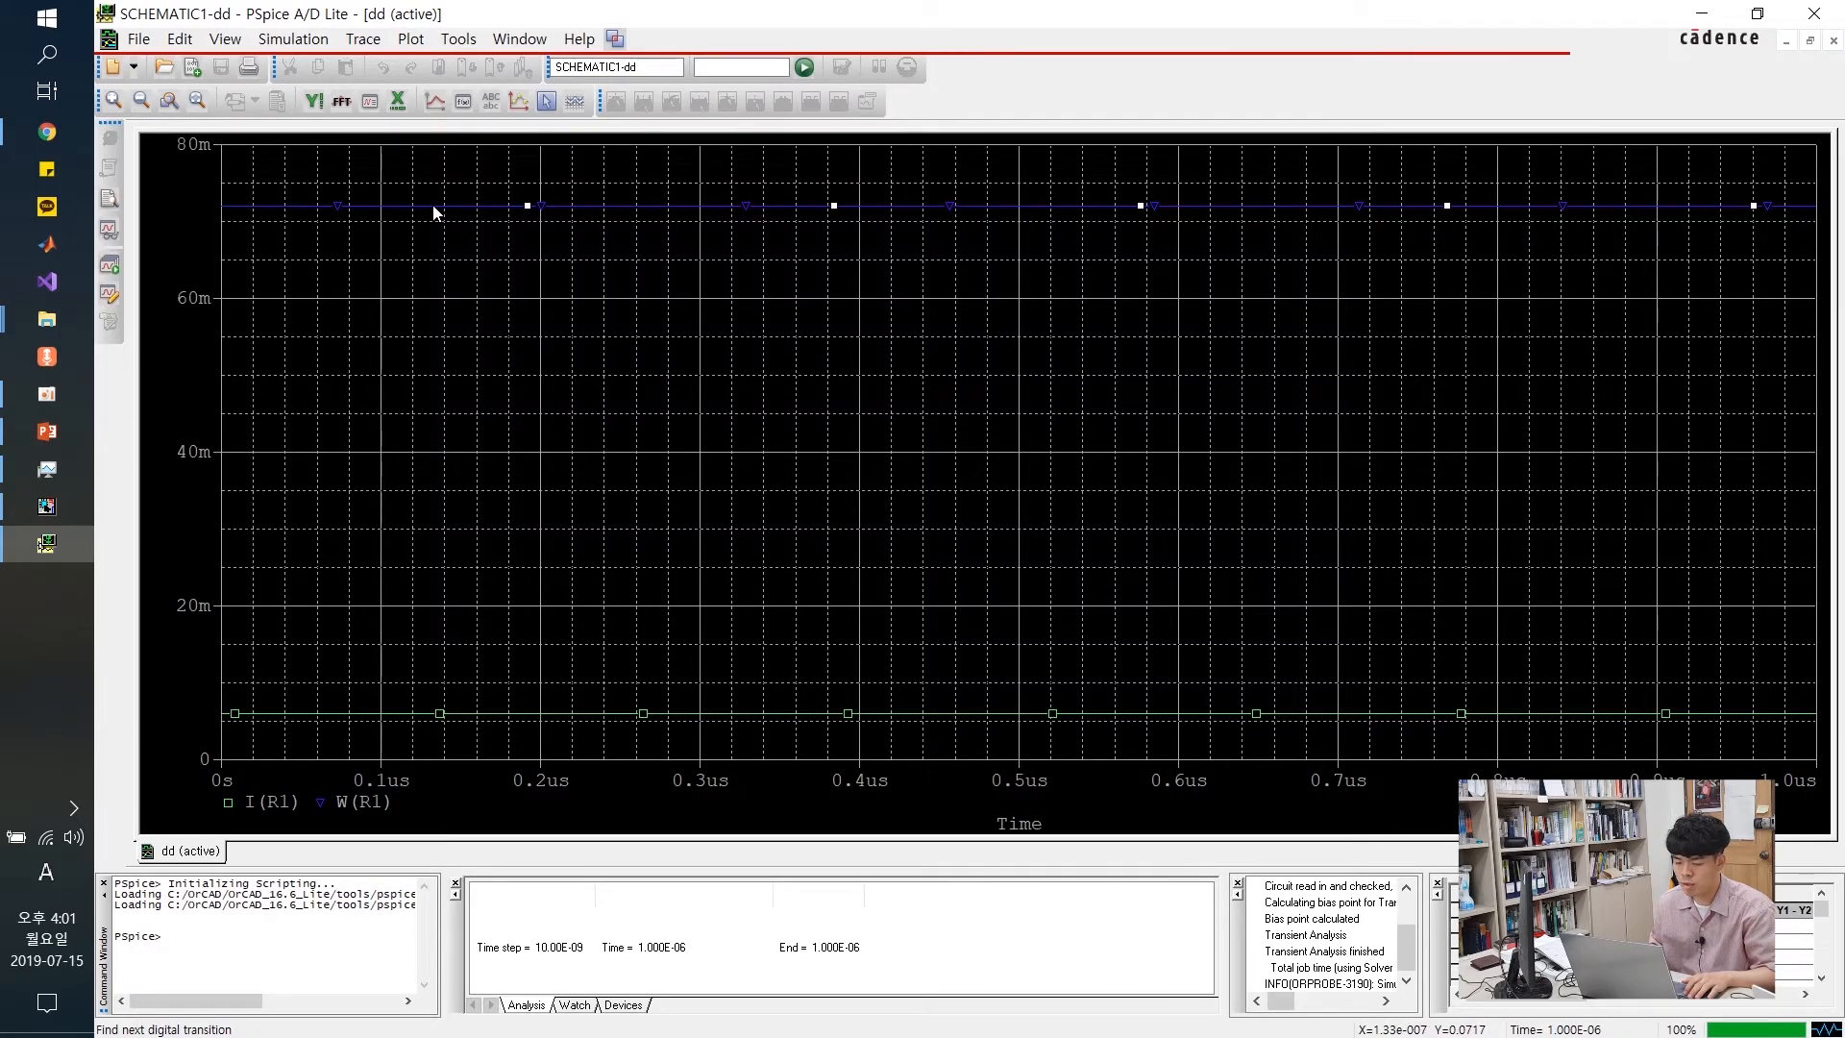
left_click(402, 715)
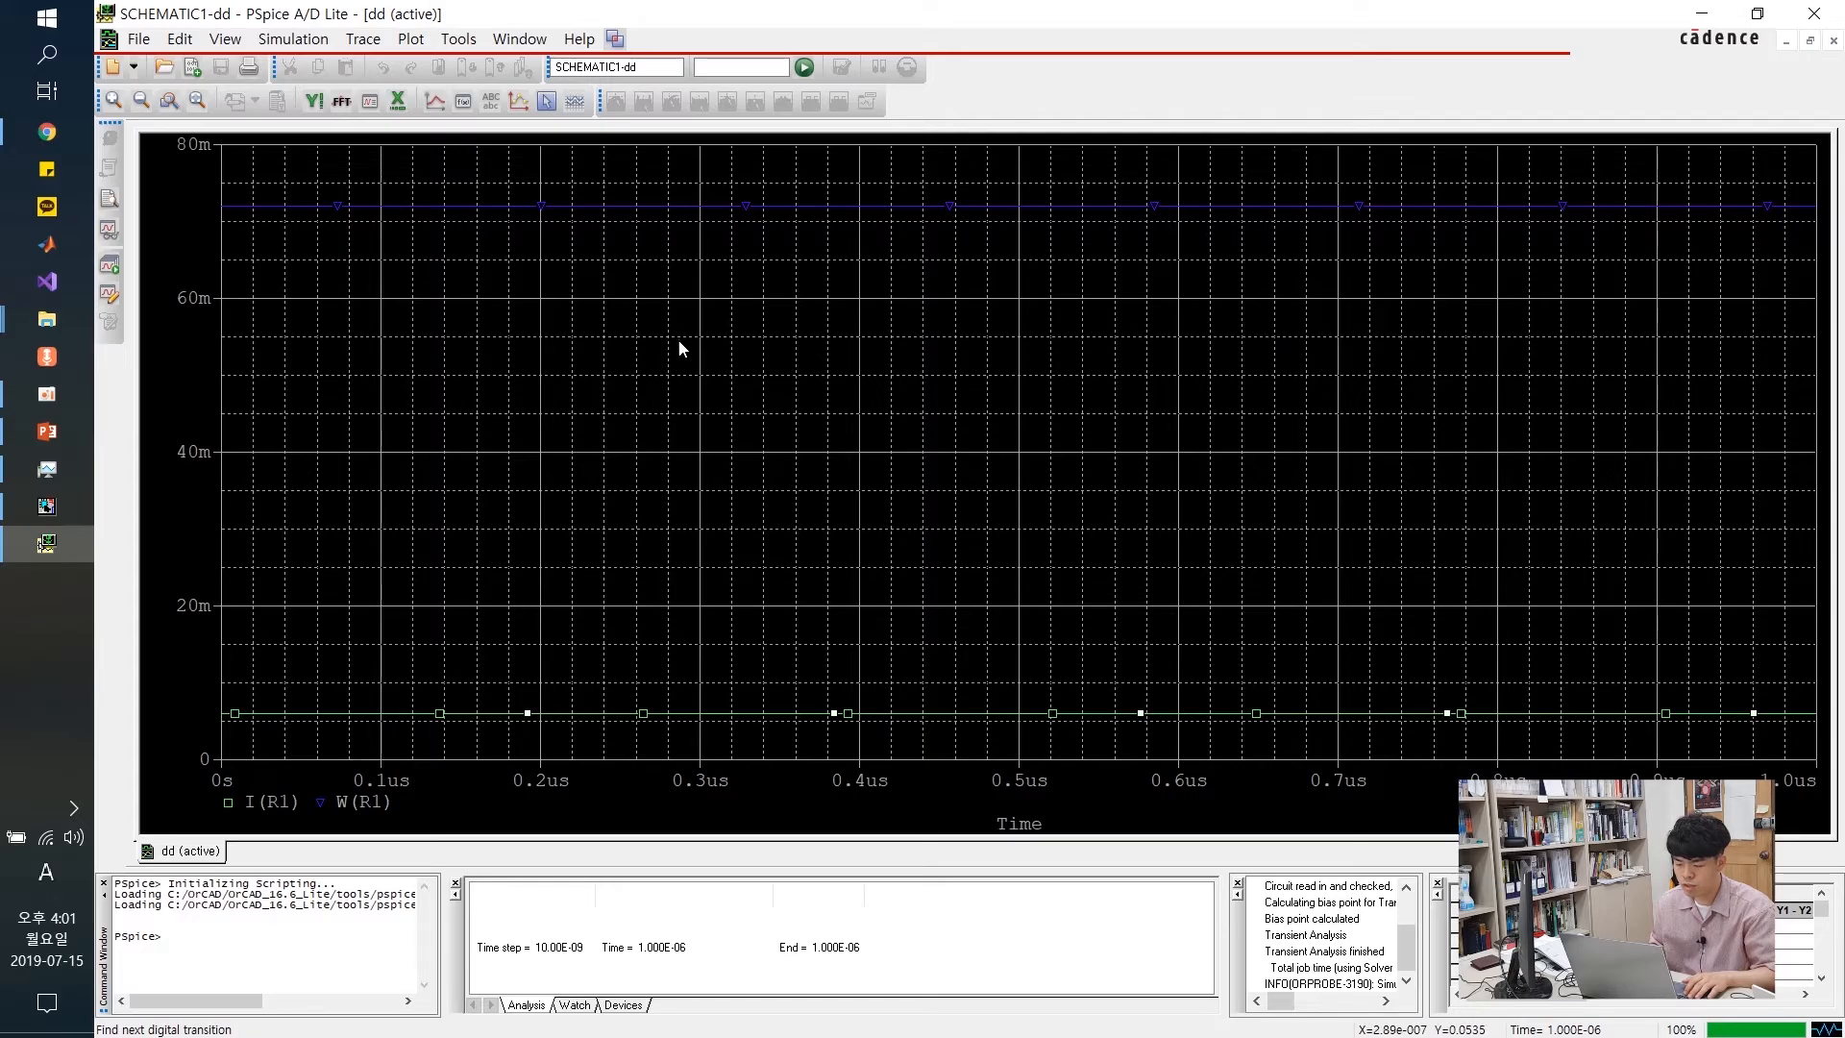
left_click(412, 39)
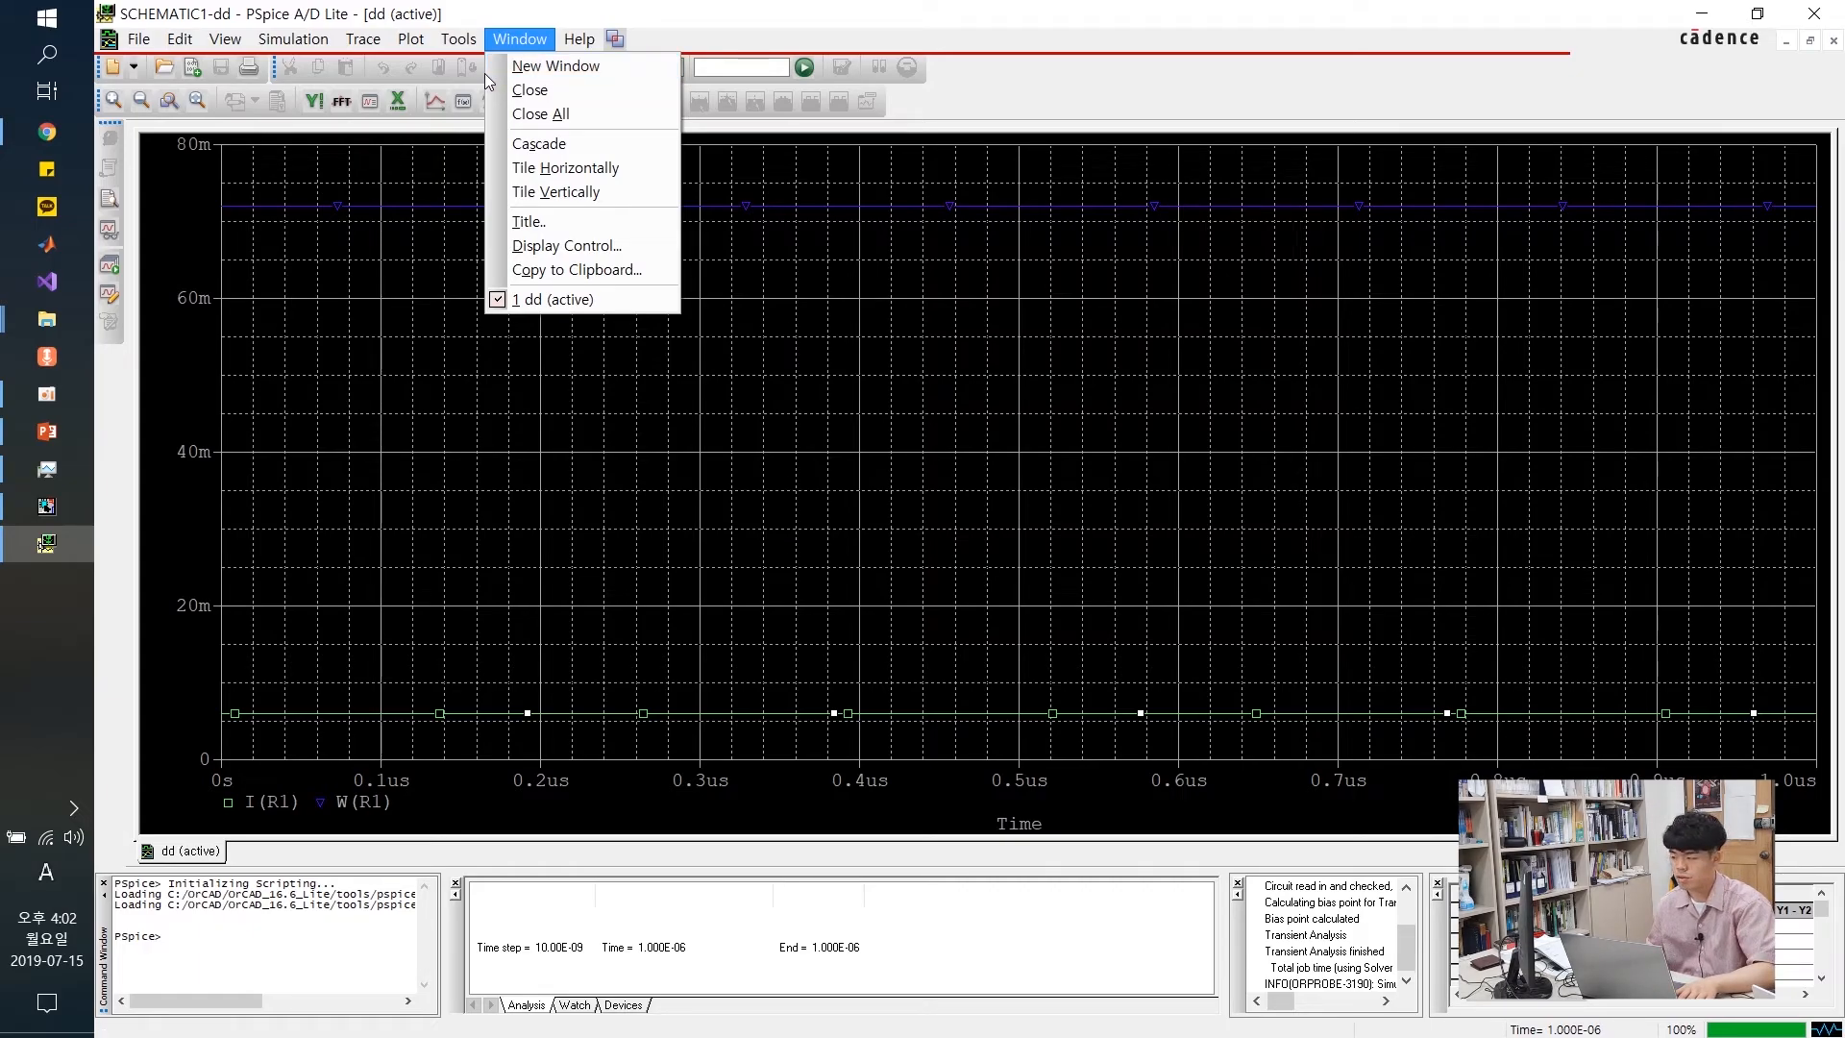
Use Plot > Add Plot to Window to add an empty pane above the W(R1) and I(R1) traces
key("Escape")
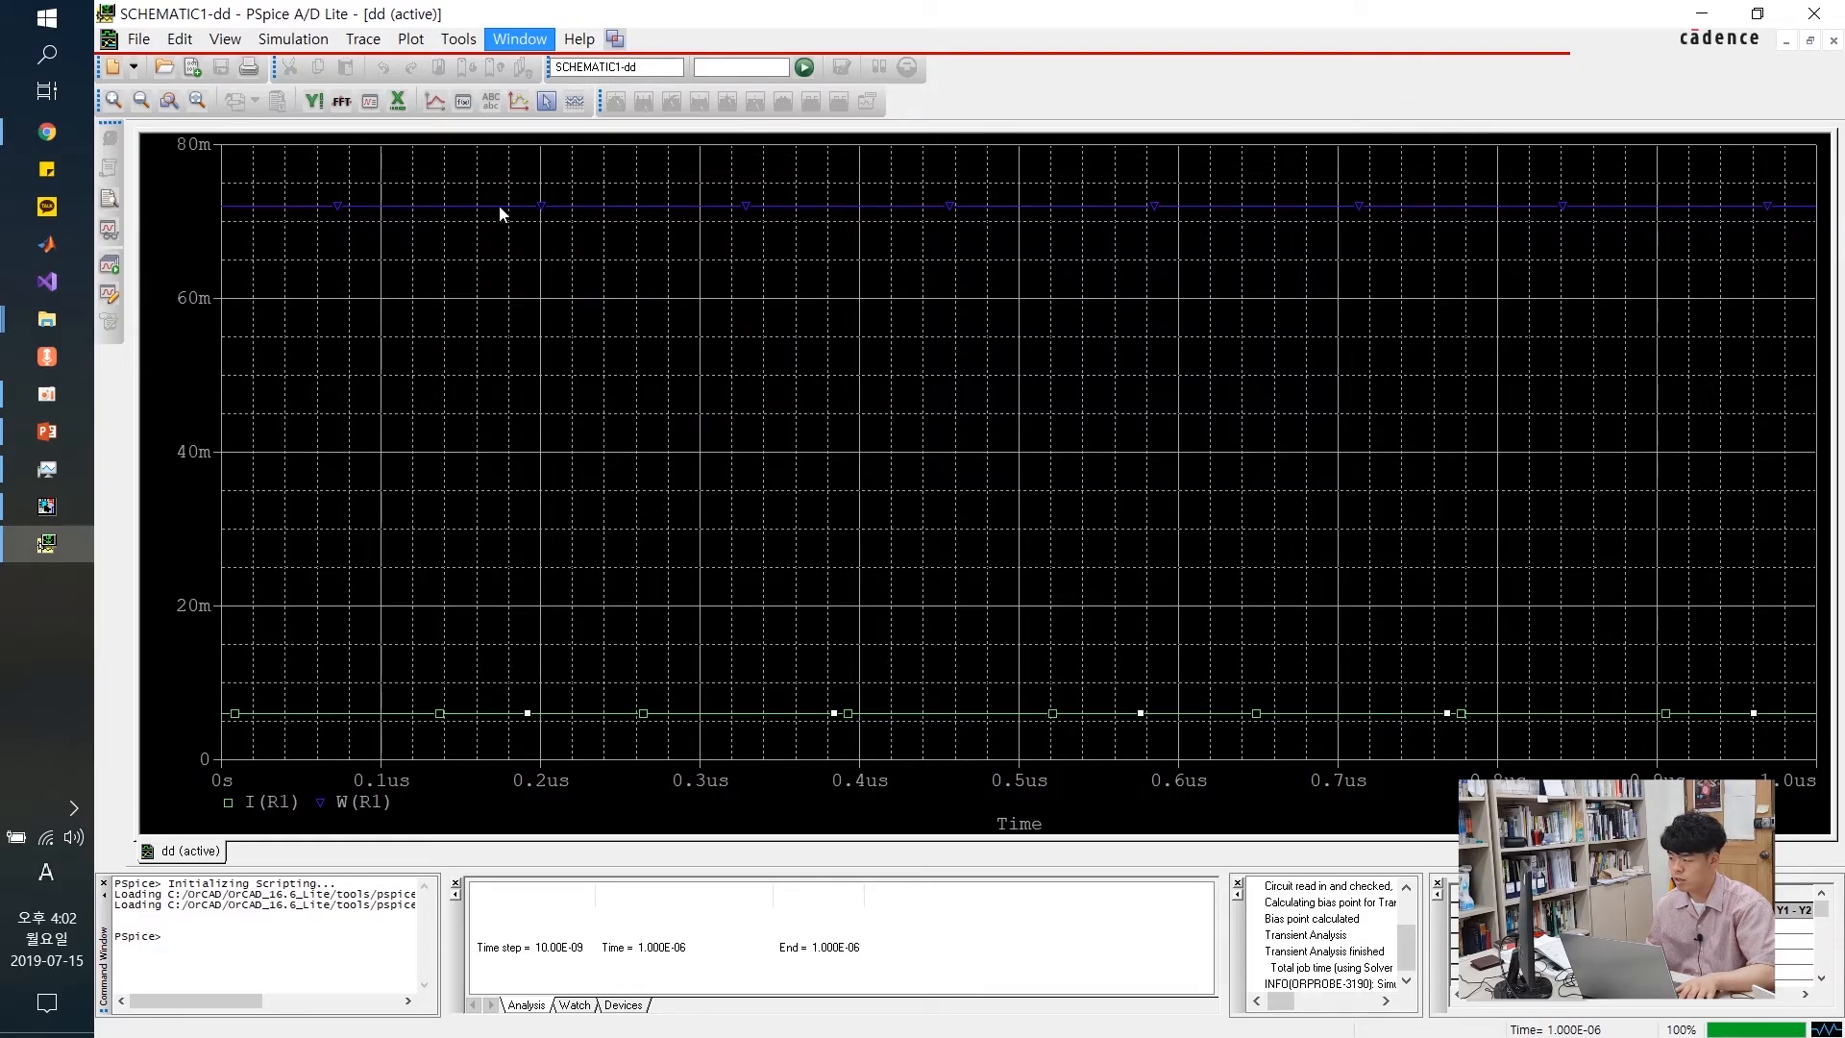
left_click(494, 226)
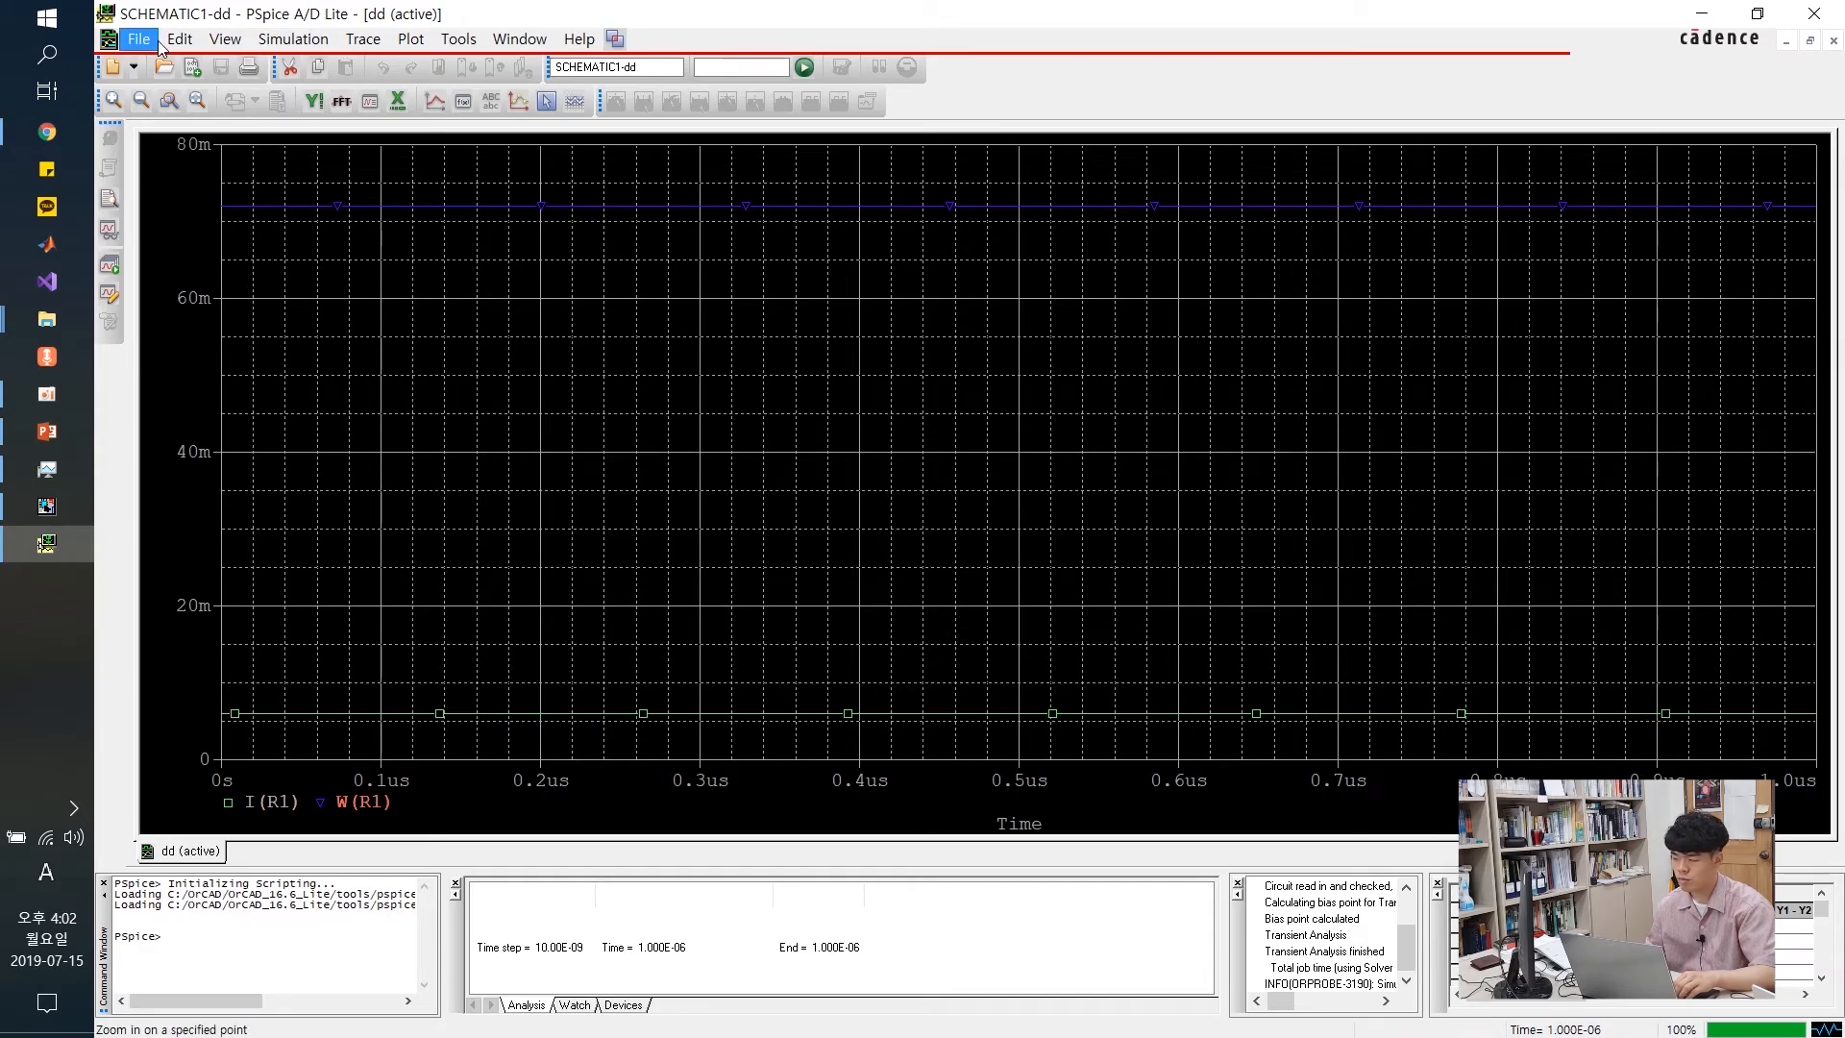
left_click(429, 48)
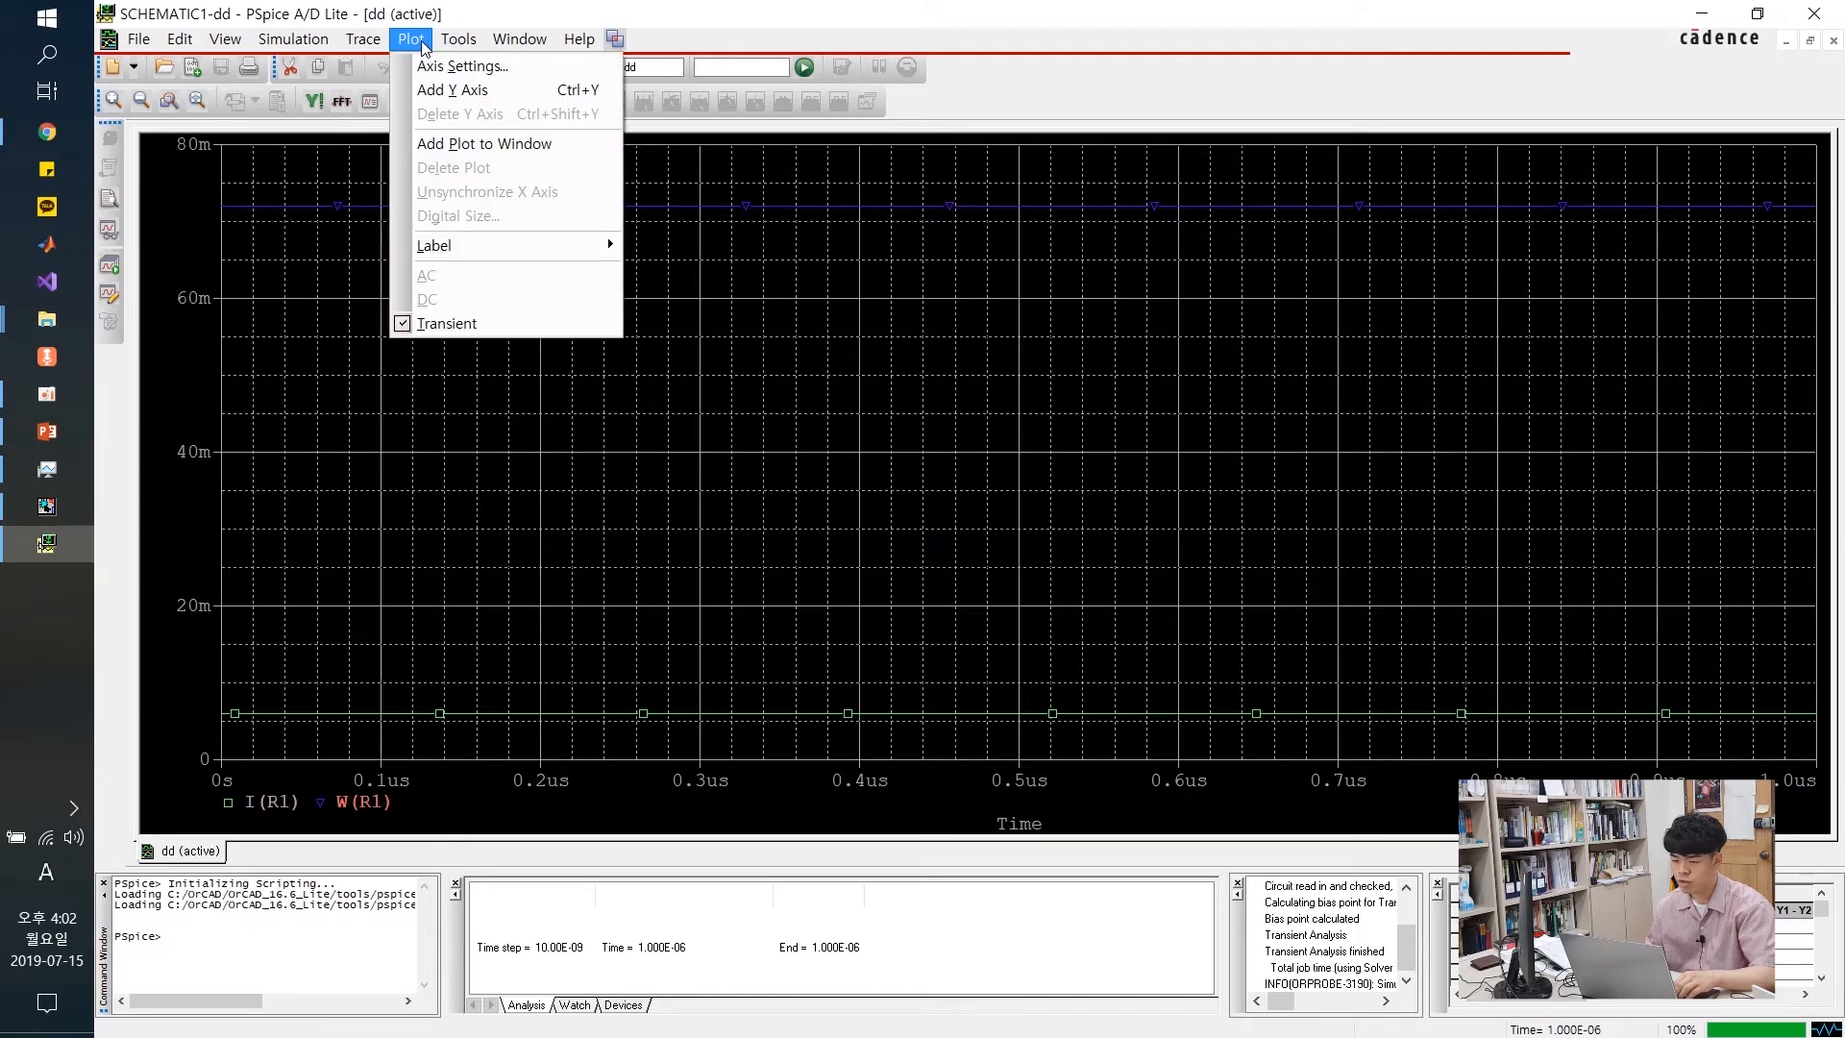
left_click(477, 146)
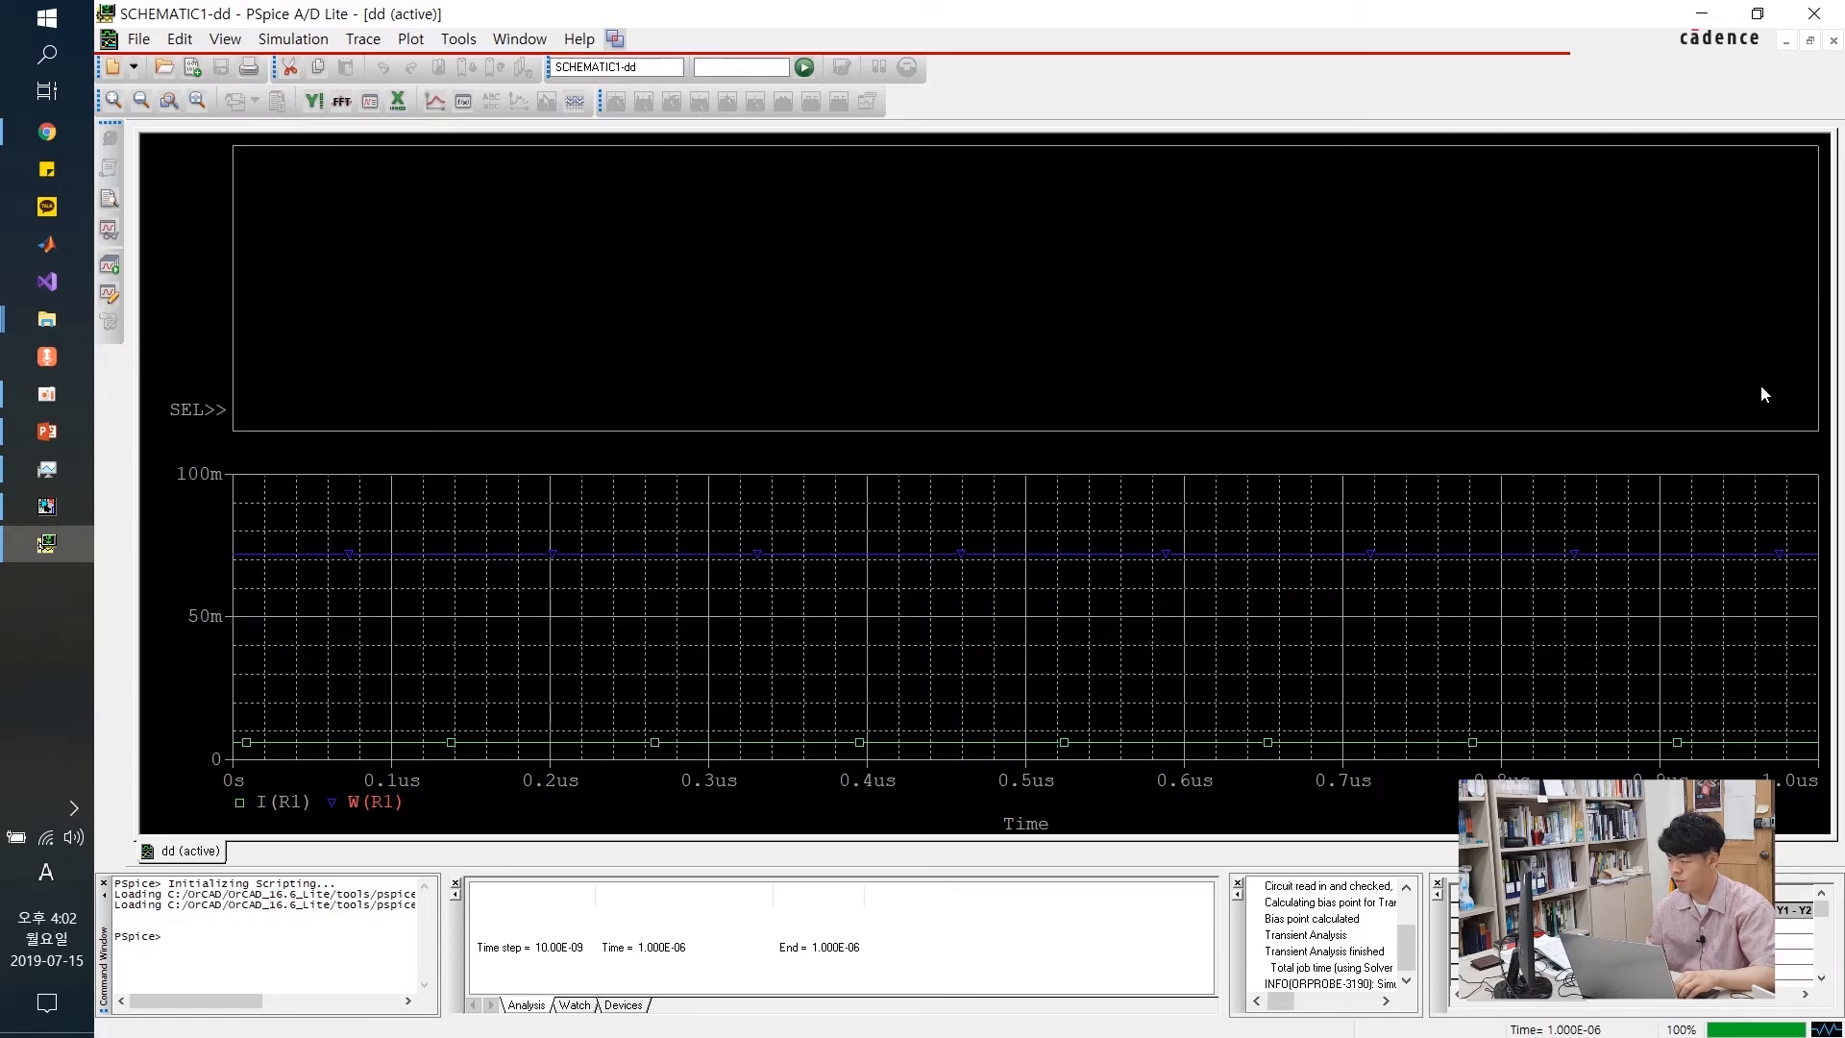
Add the W(R1) trace to the upper pane via Trace > Add Trace
left_click(675, 562)
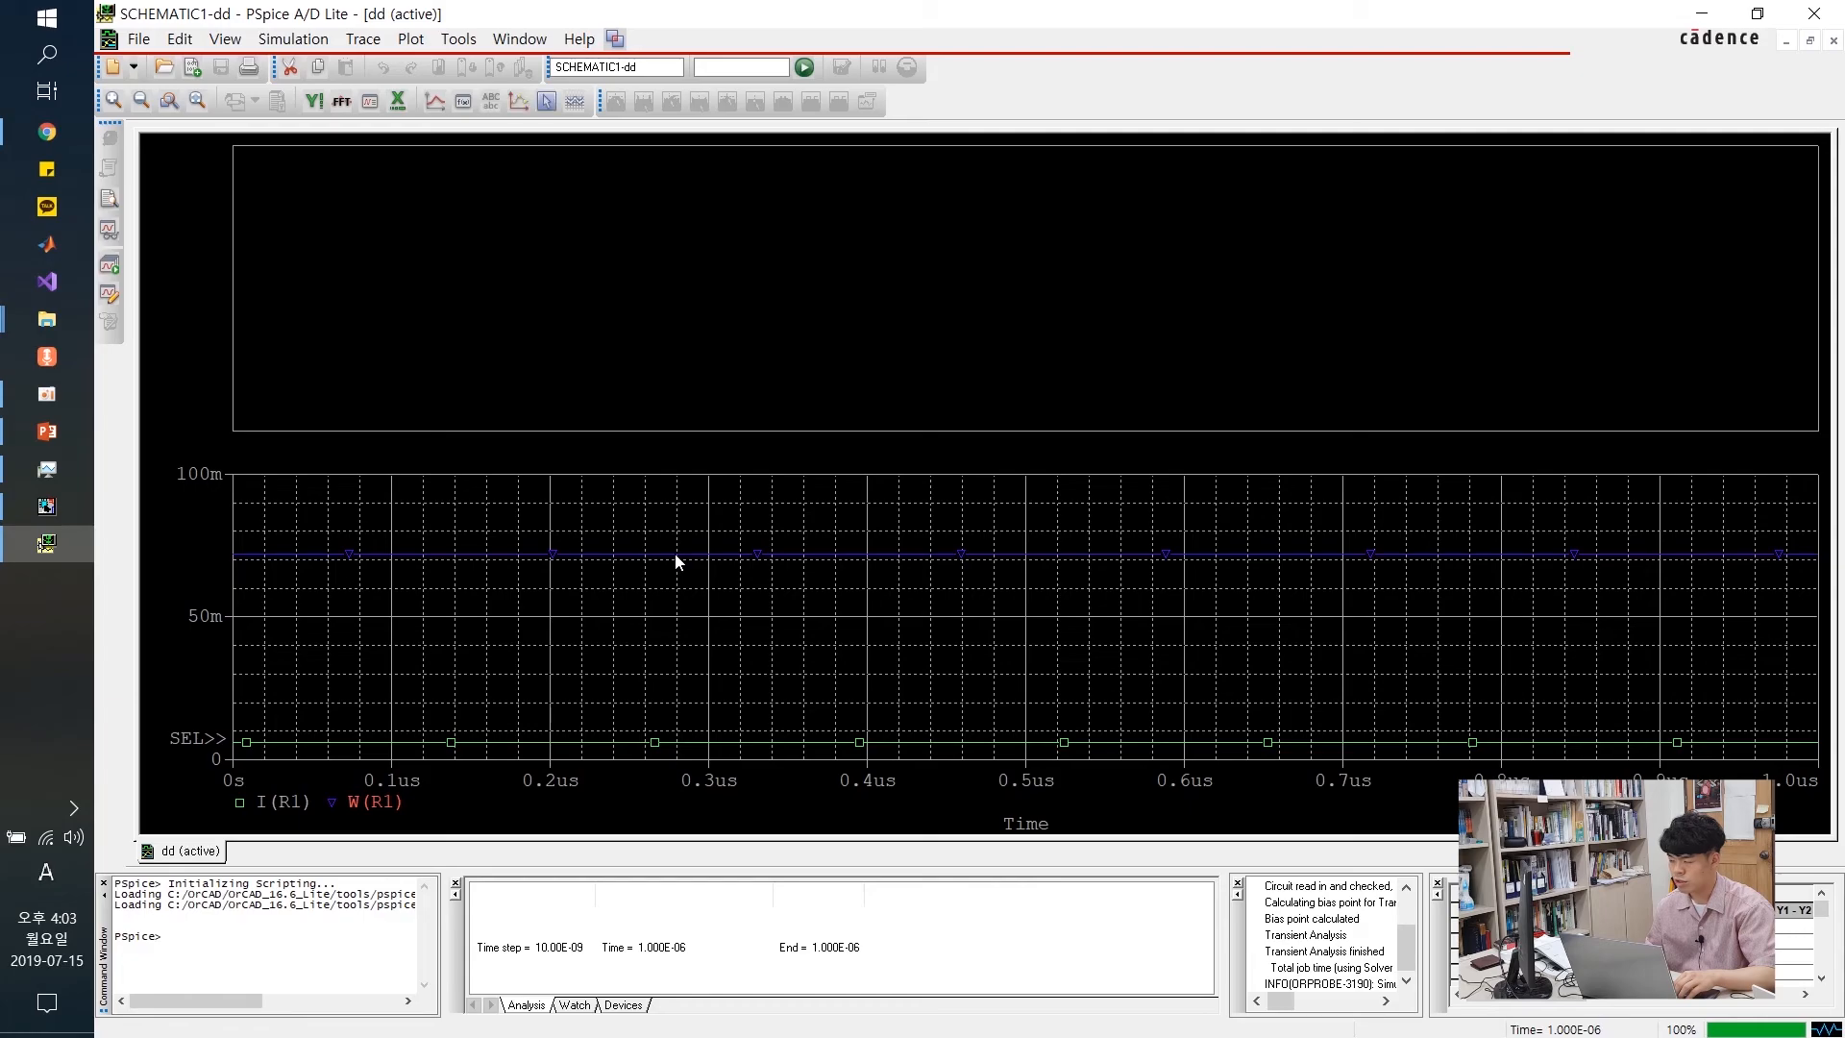
left_click(695, 332)
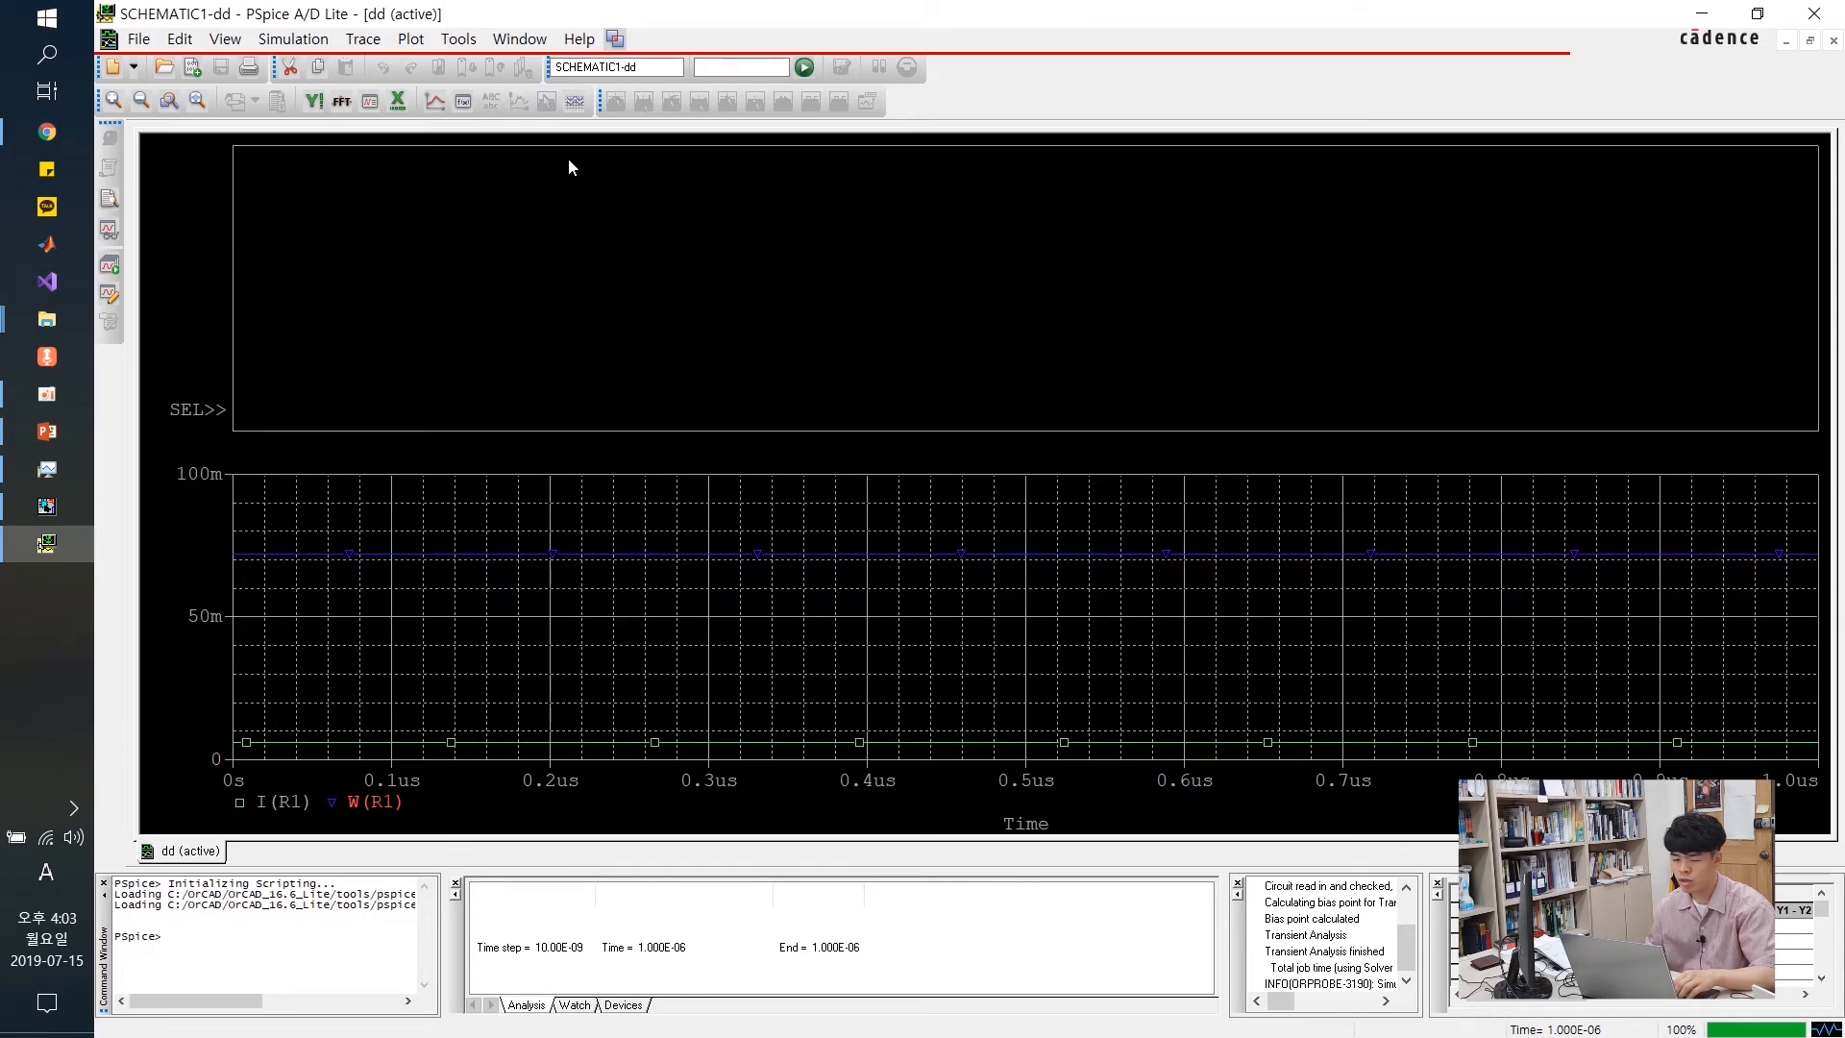
left_click(363, 39)
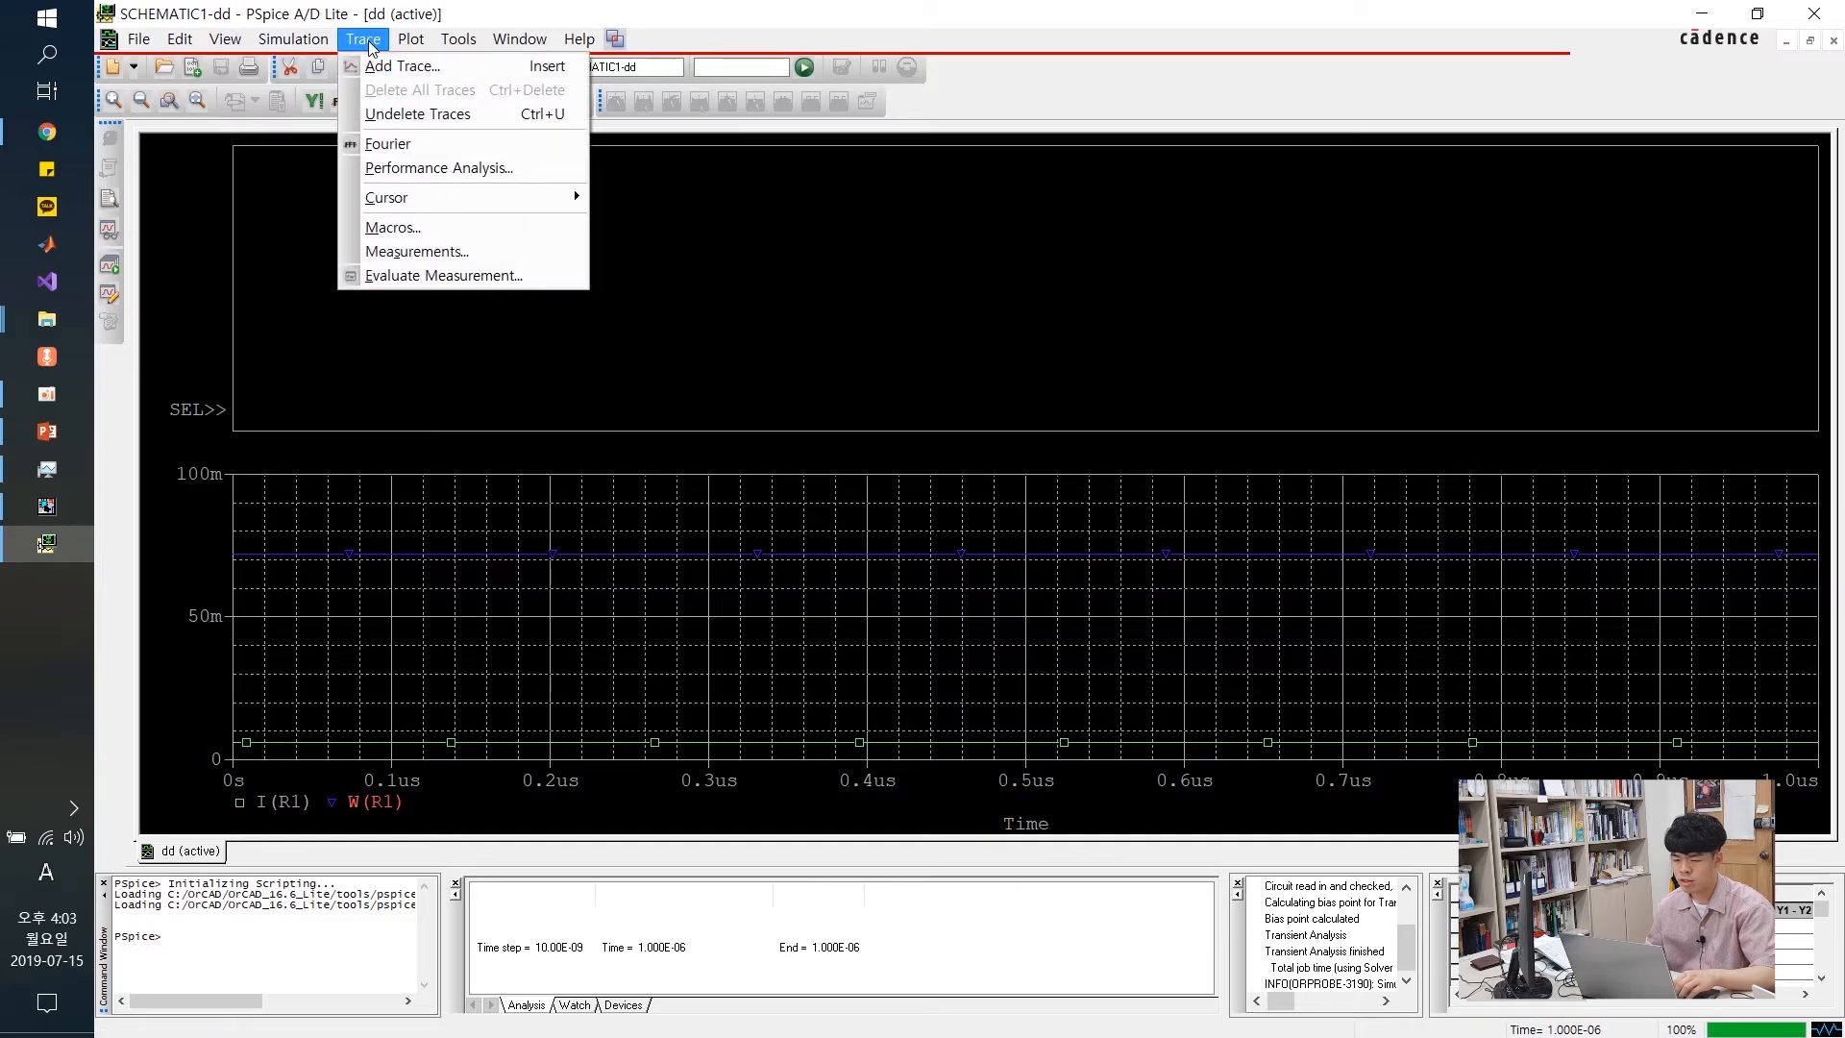
left_click(410, 65)
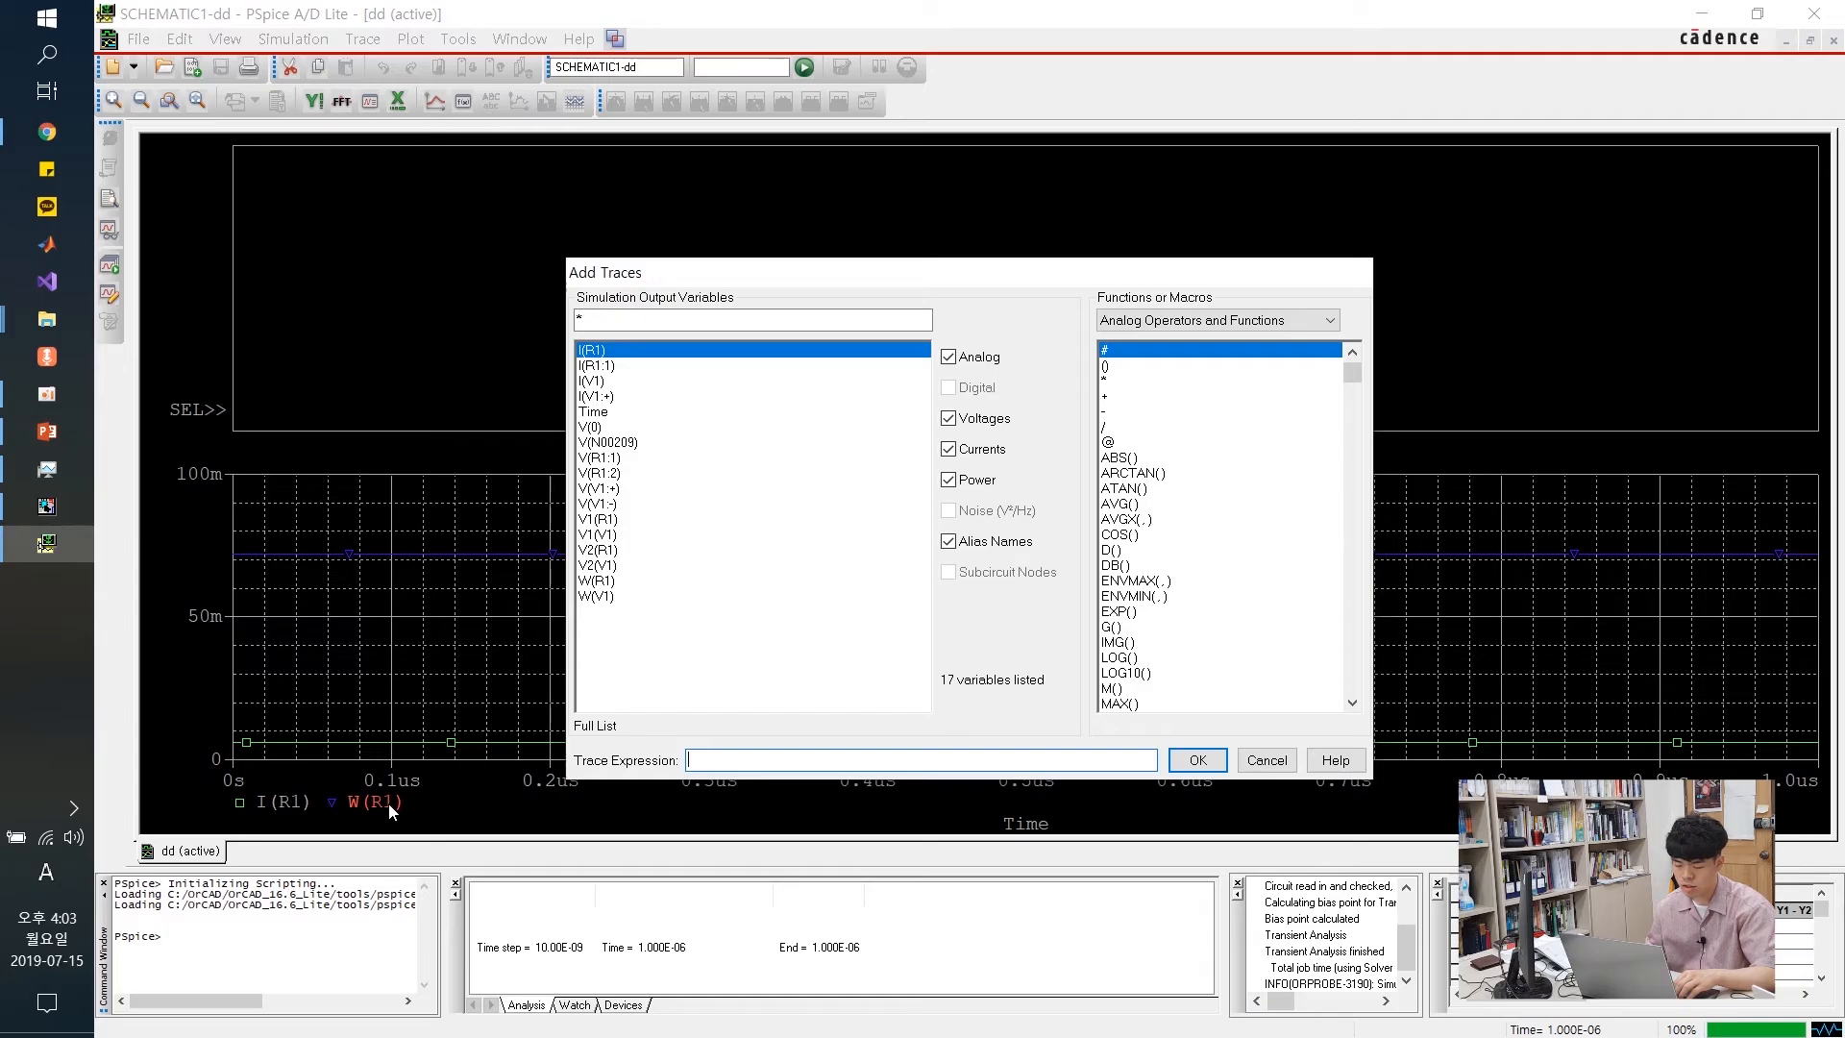
left_click(608, 582)
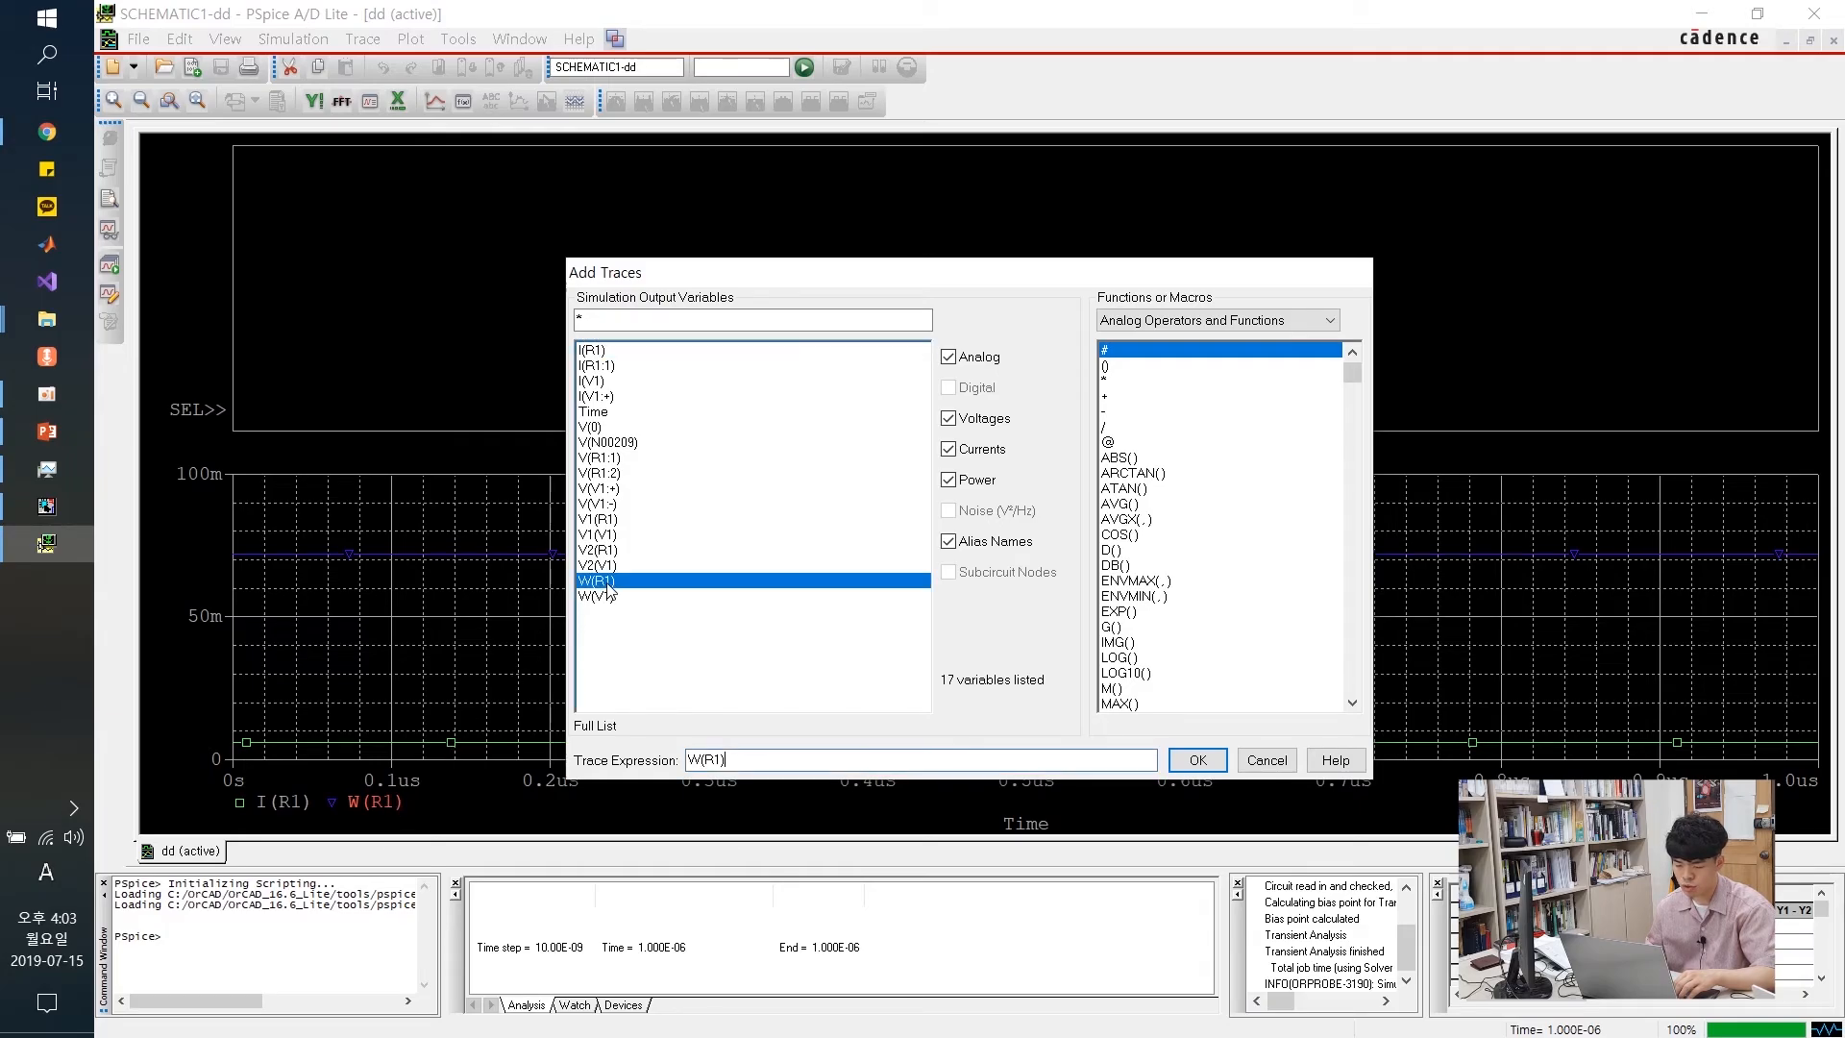
left_click(1196, 760)
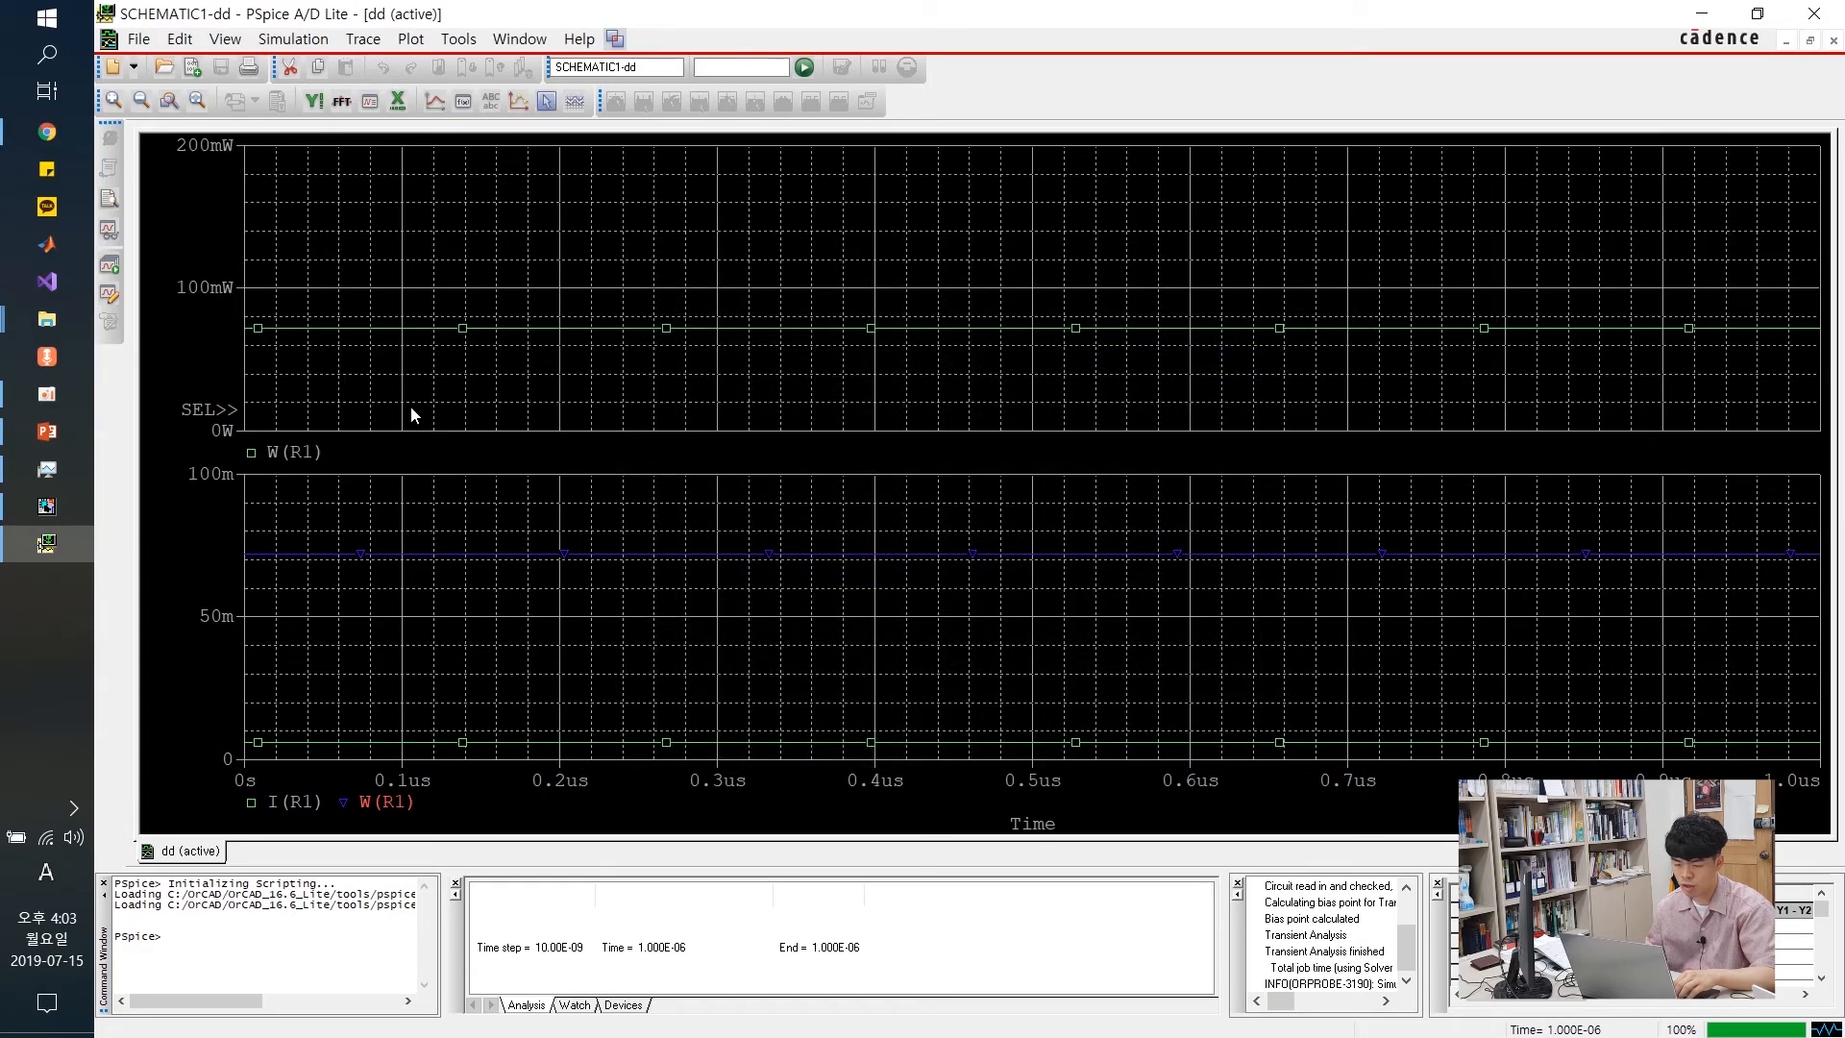
Delete W(R1) from the lower pane, leaving only I(R1) there
left_click(421, 555)
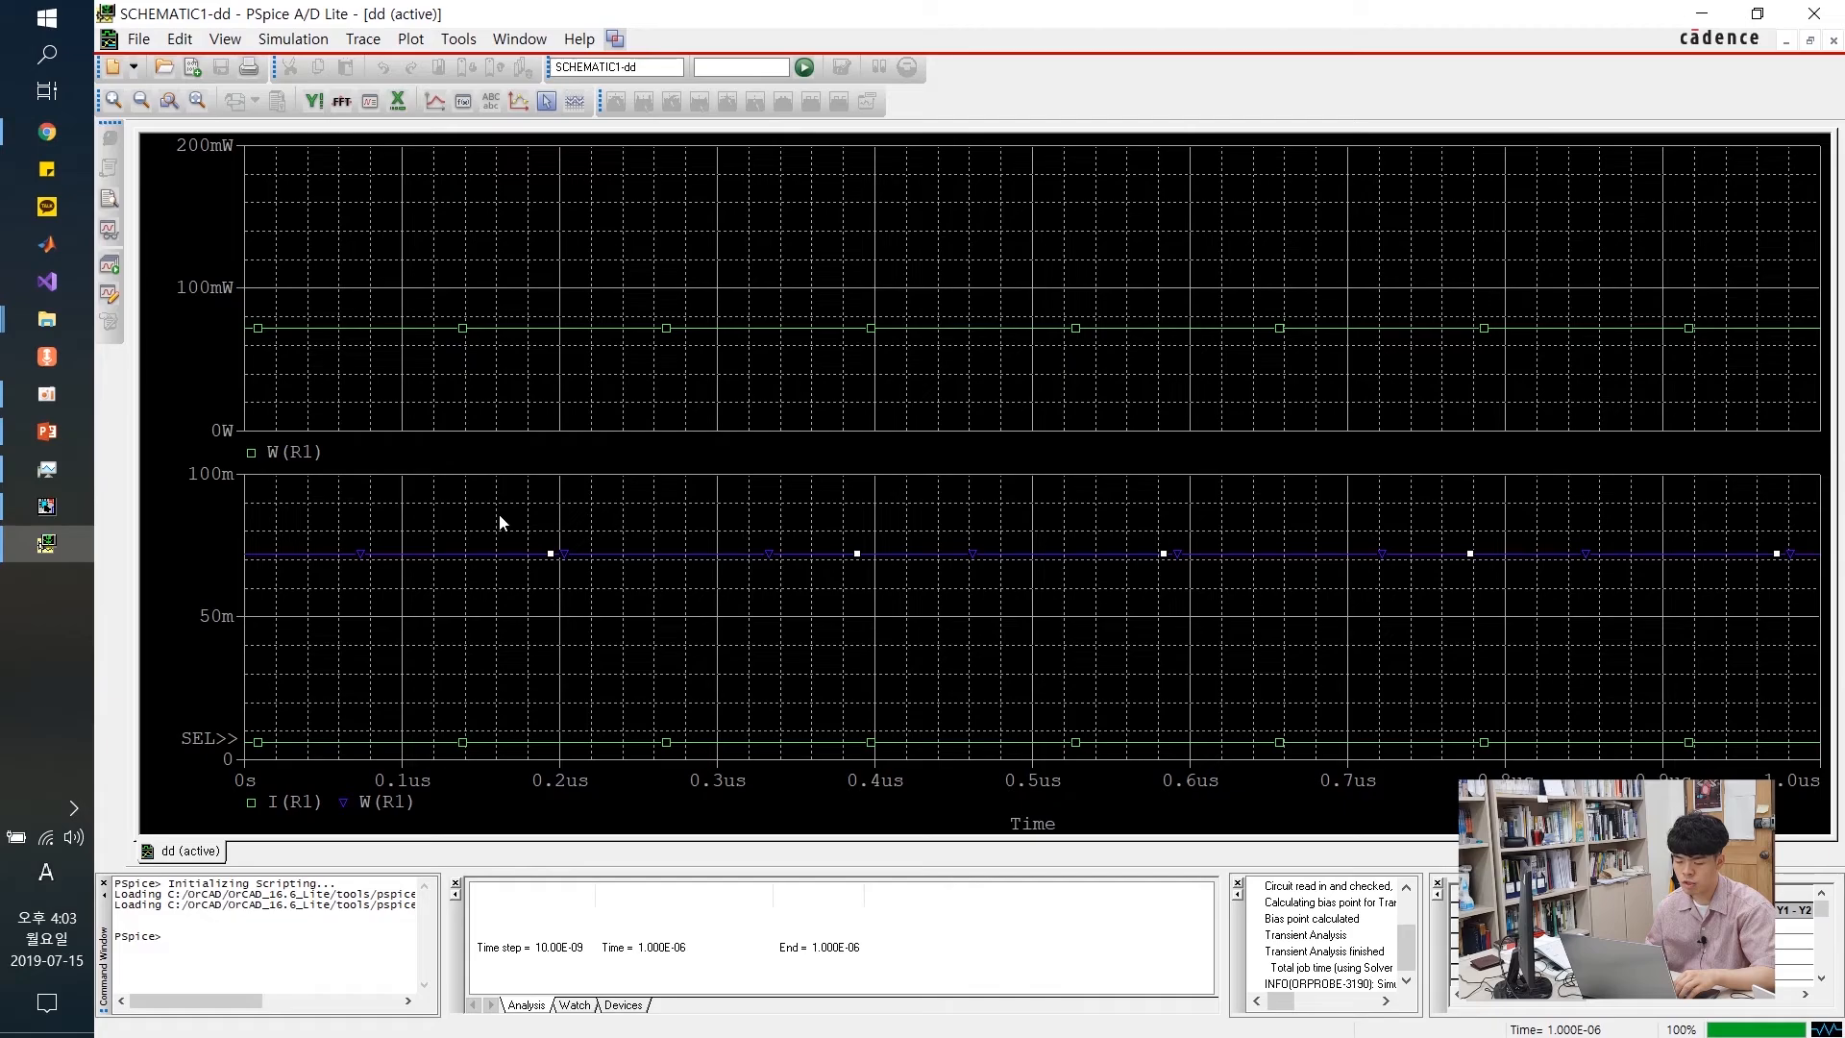
left_click(380, 802)
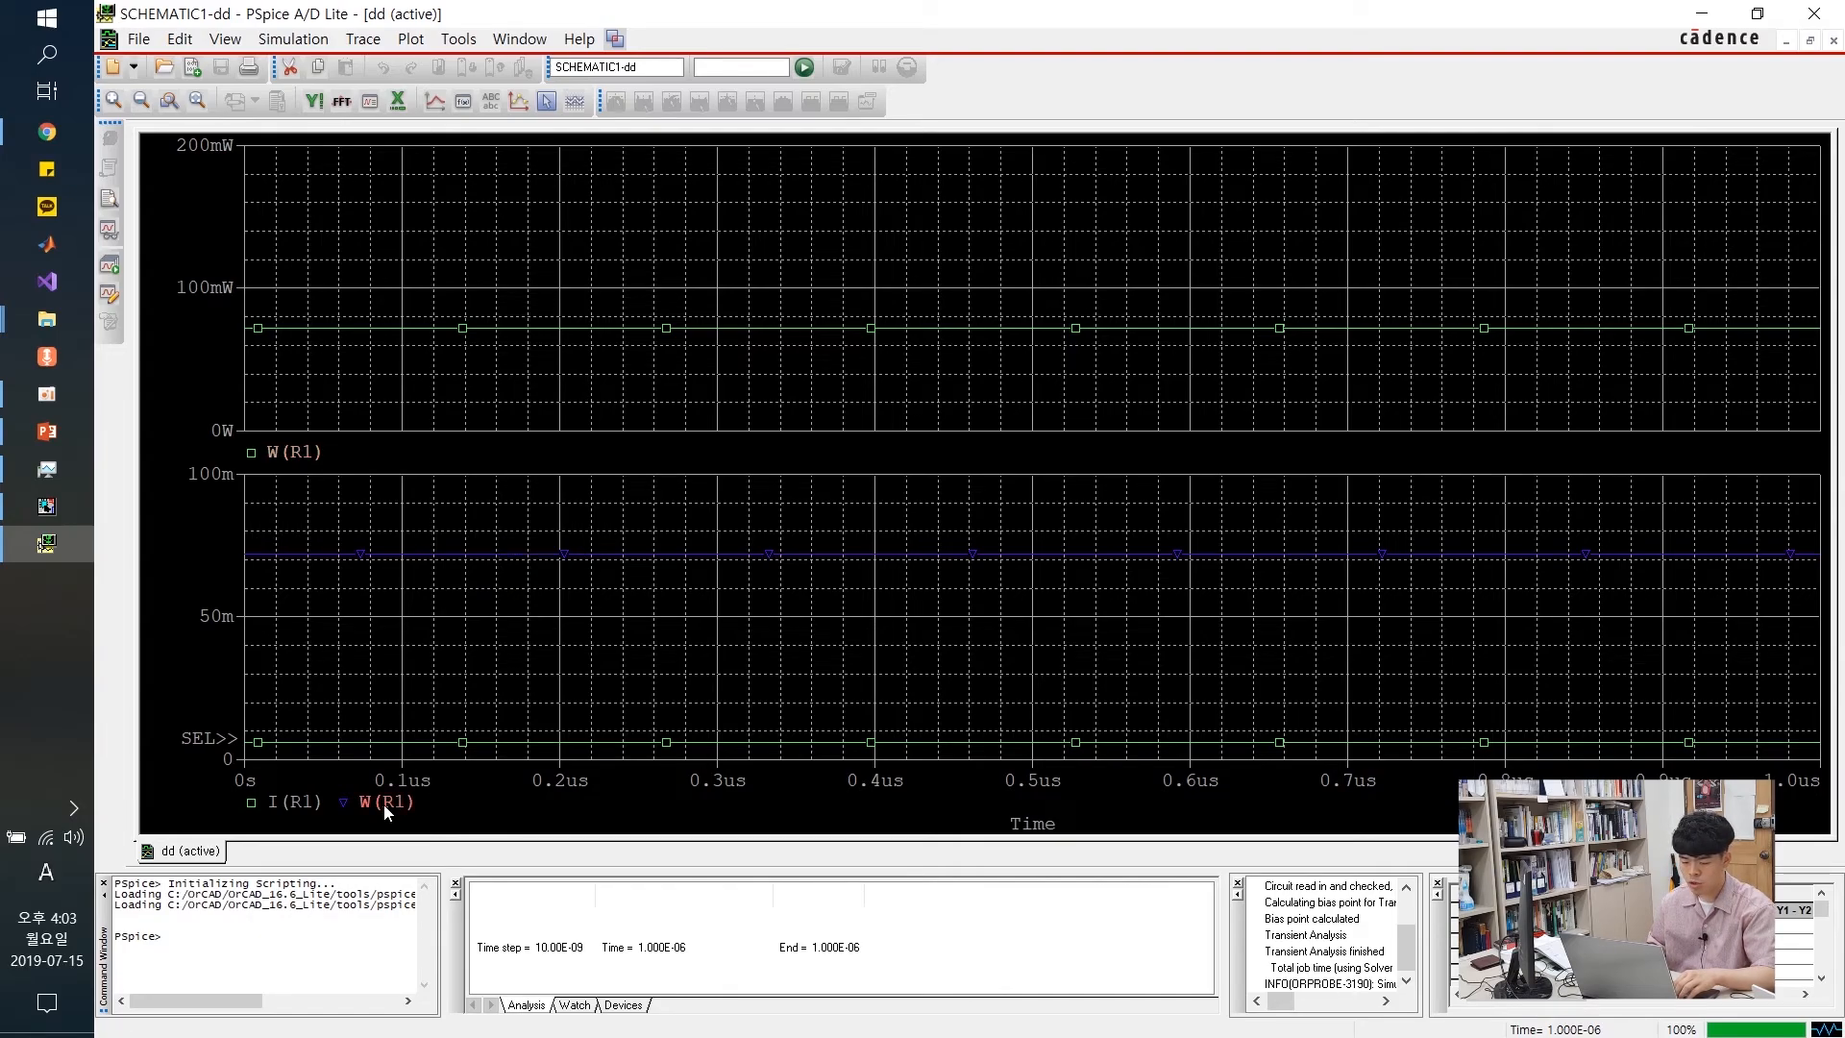
key("Delete")
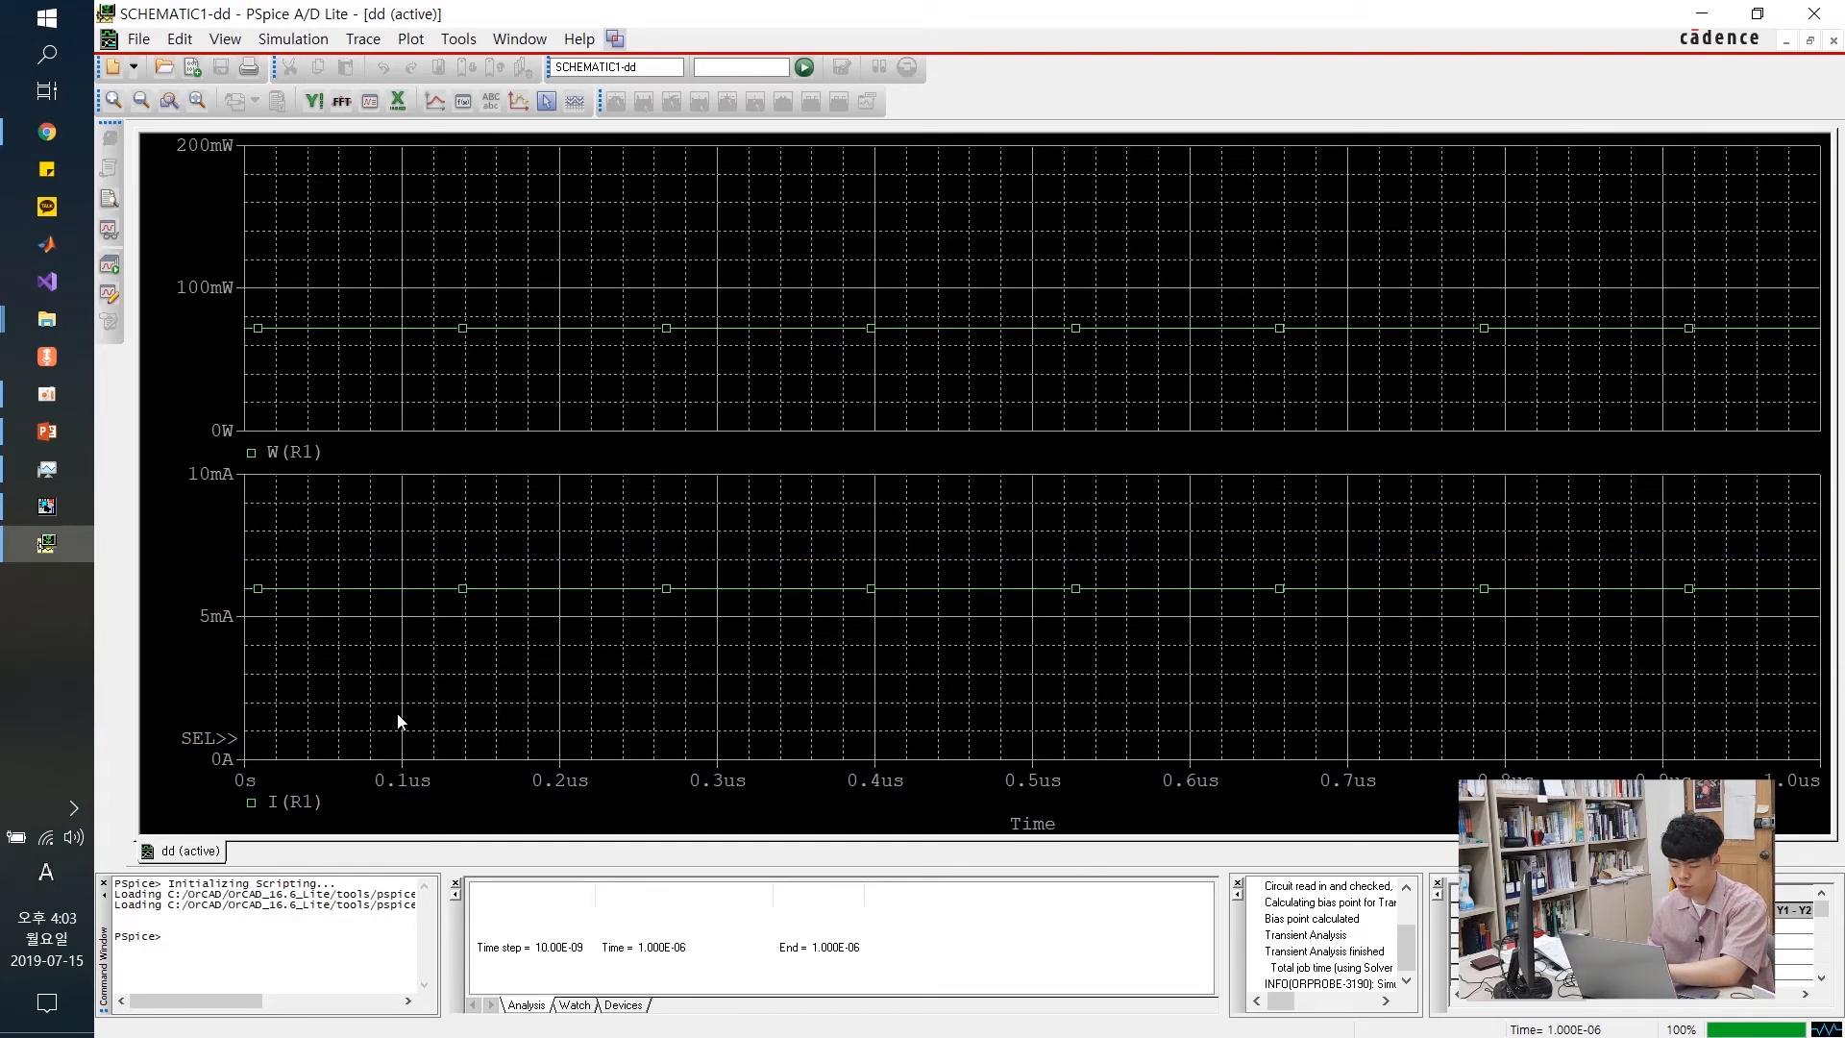
Make the W(R1) power trace red with a thick line width
left_click(361, 335)
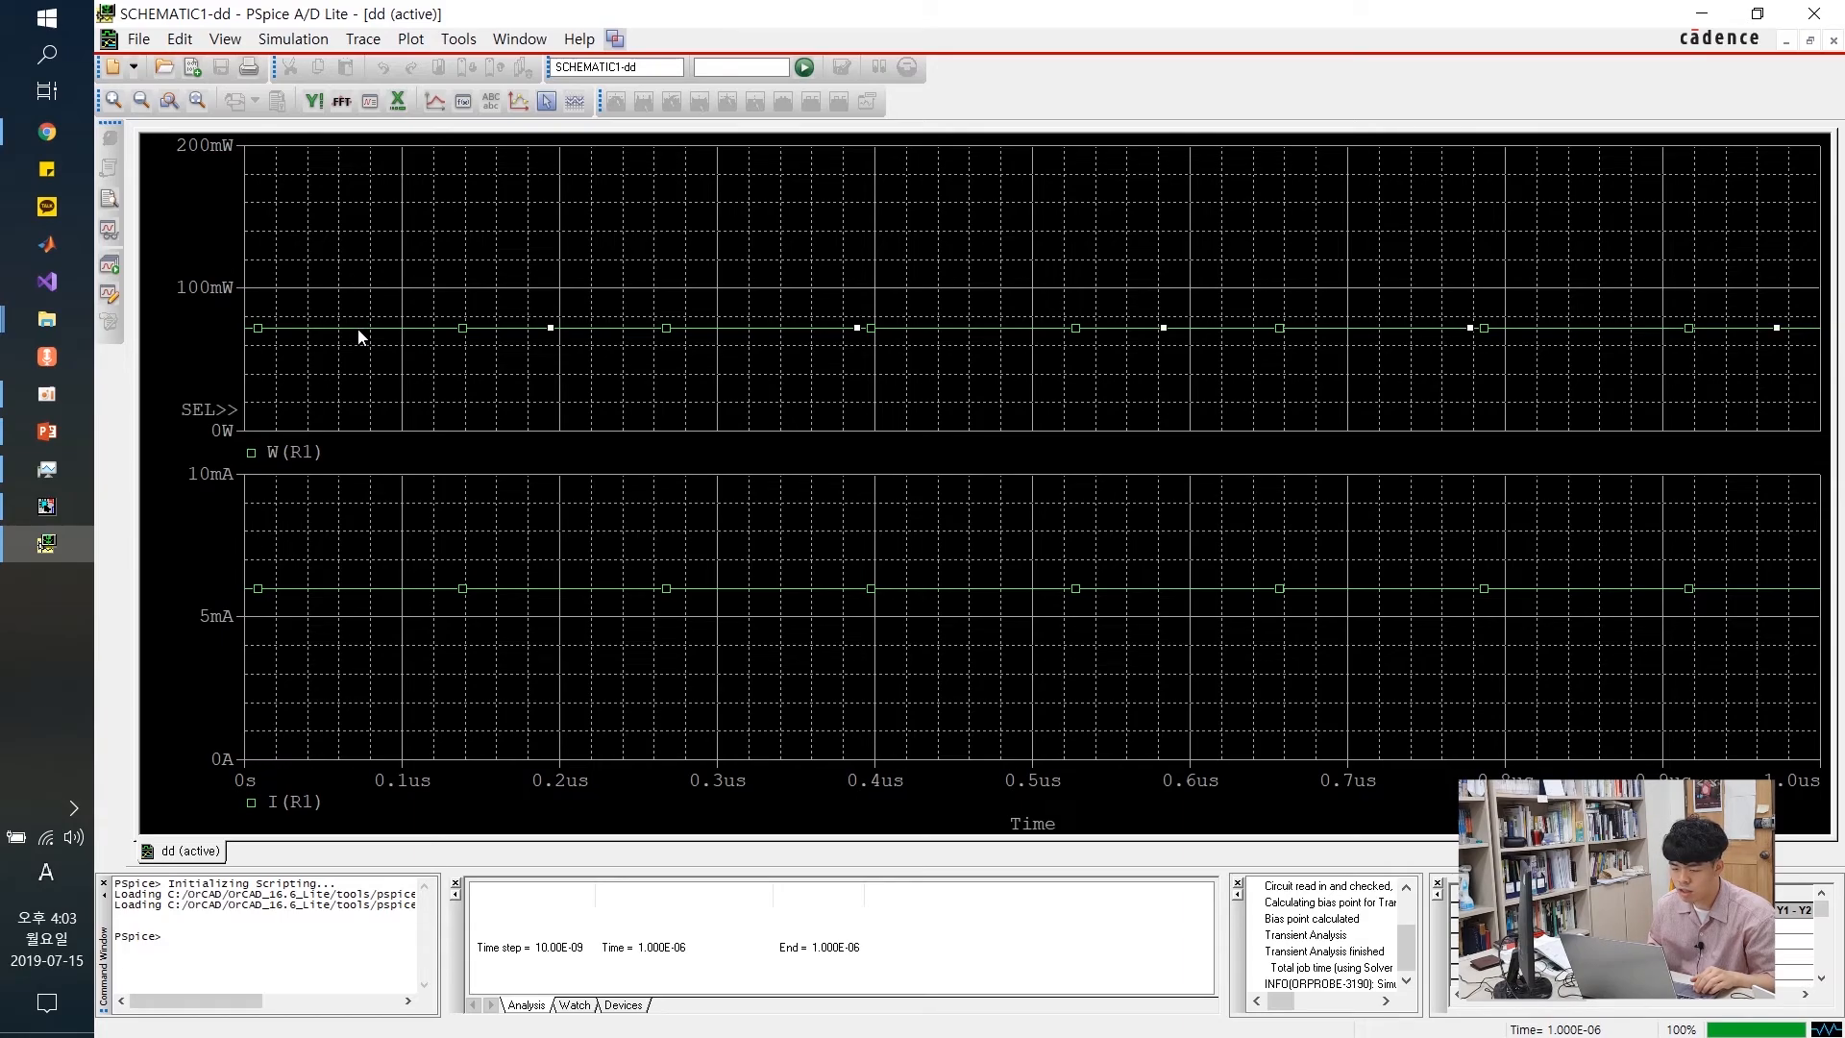
right_click(391, 329)
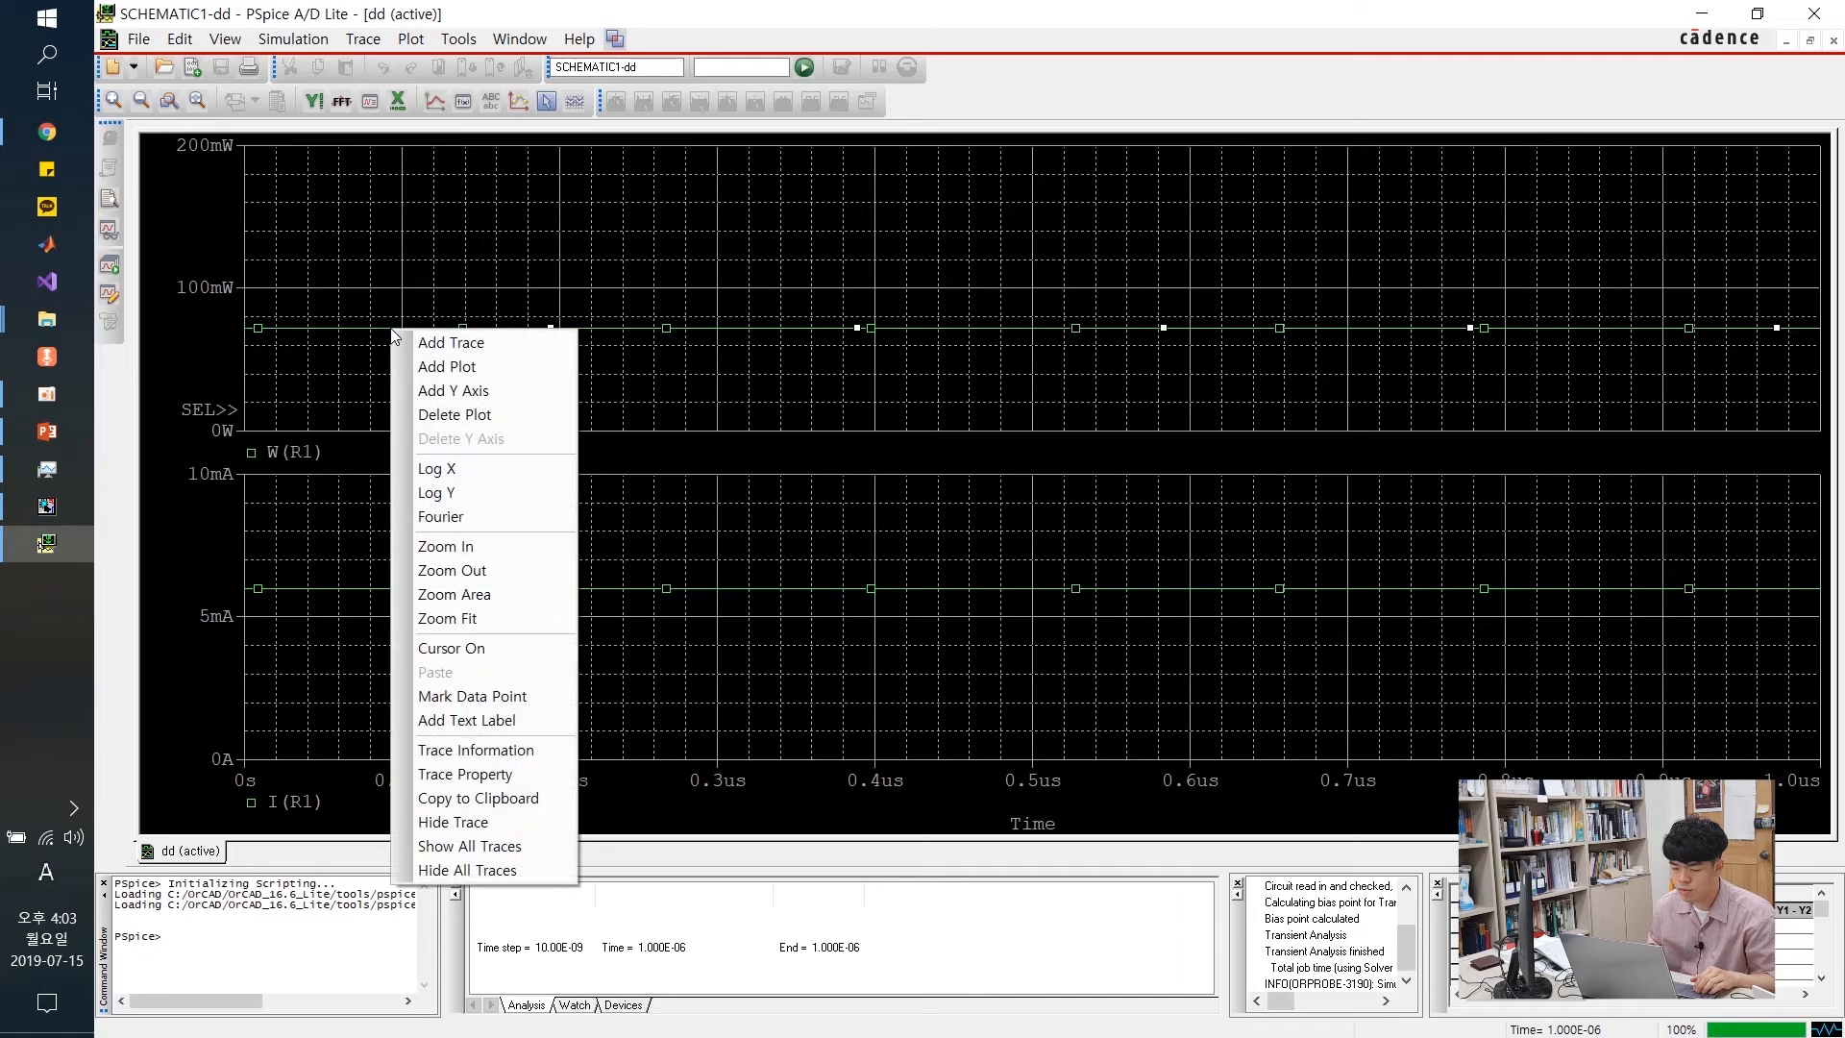
left_click(454, 778)
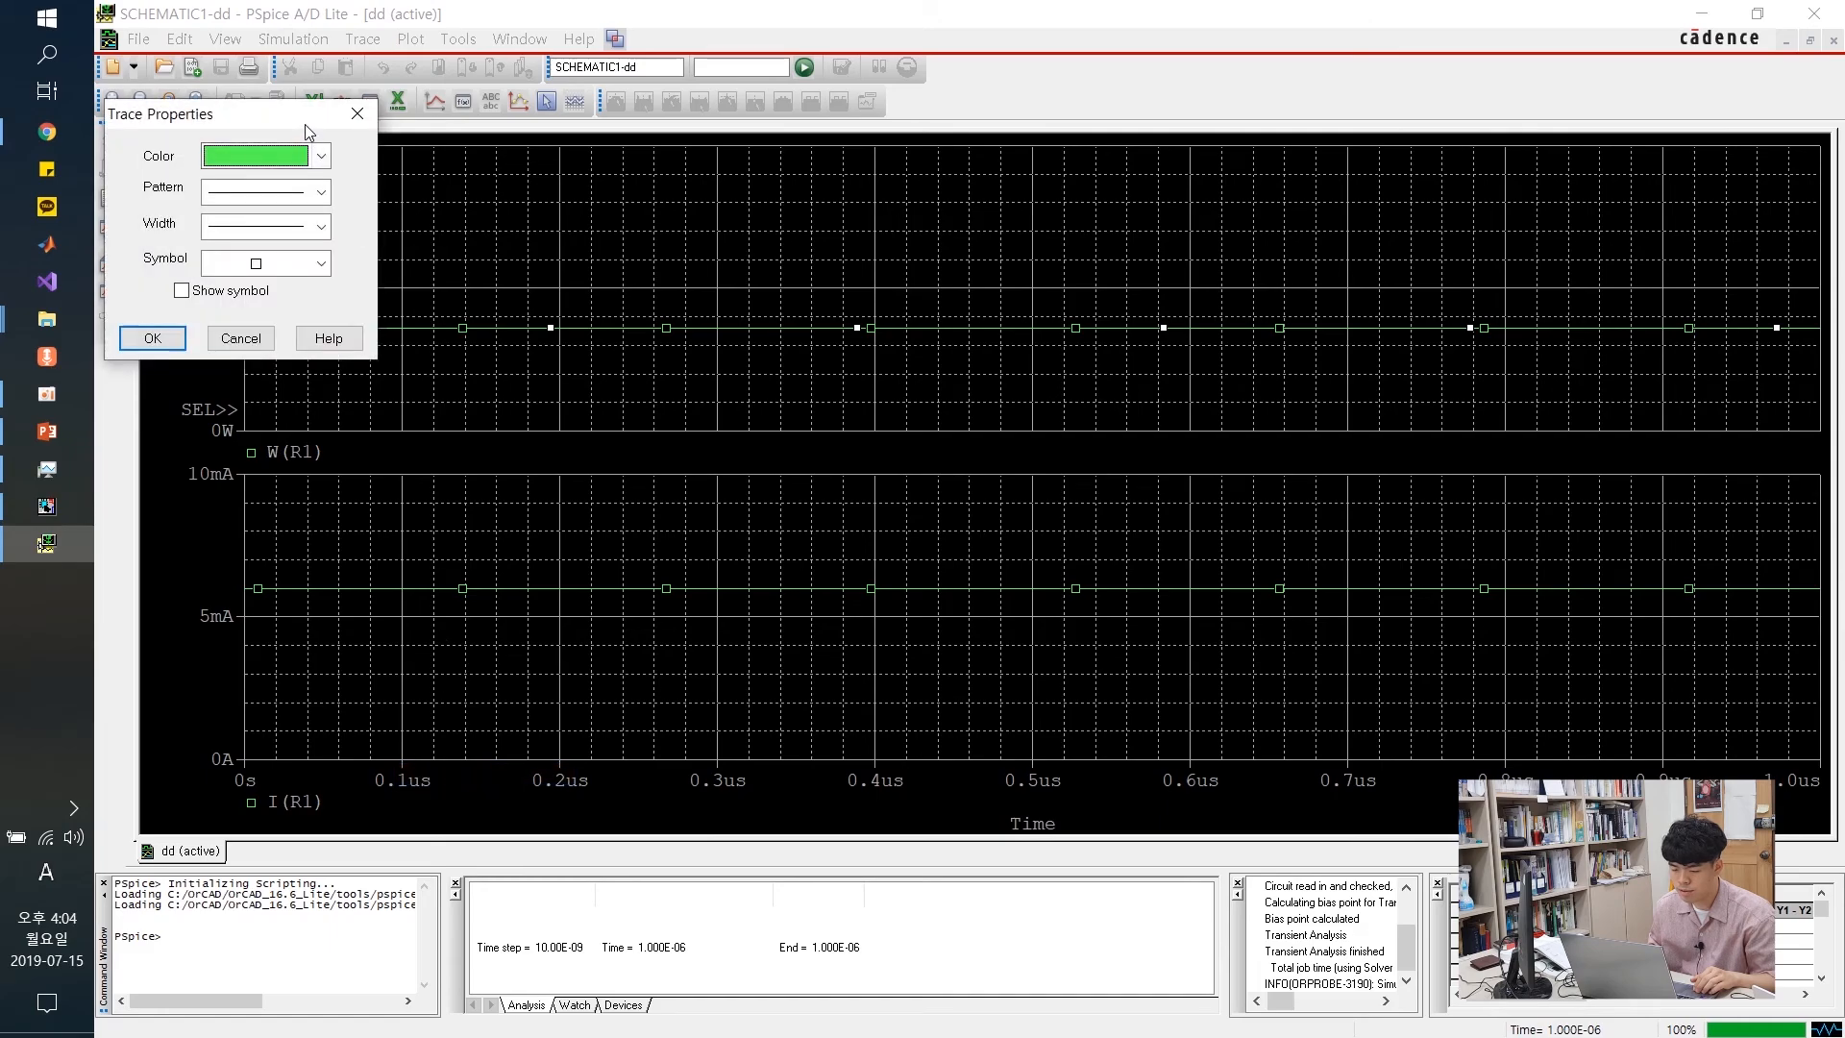
left_click_drag(303, 124, 396, 144)
left_click(416, 178)
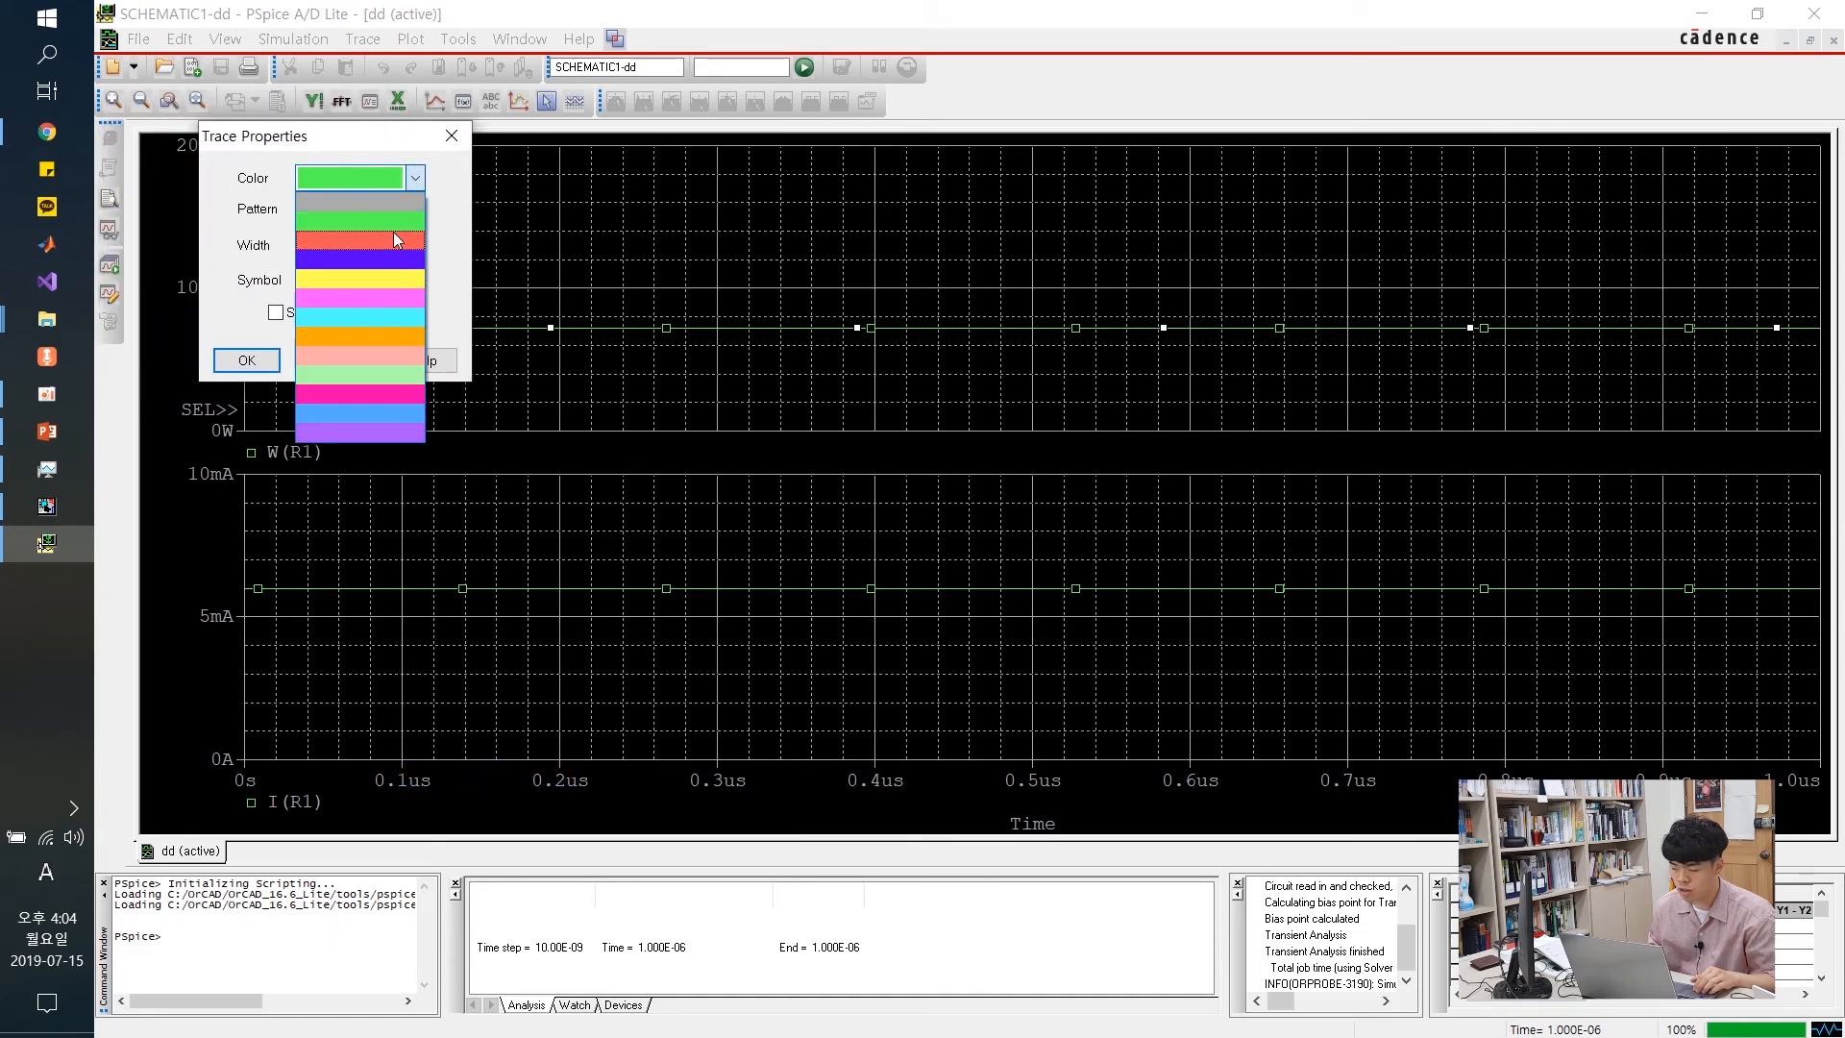
left_click(392, 238)
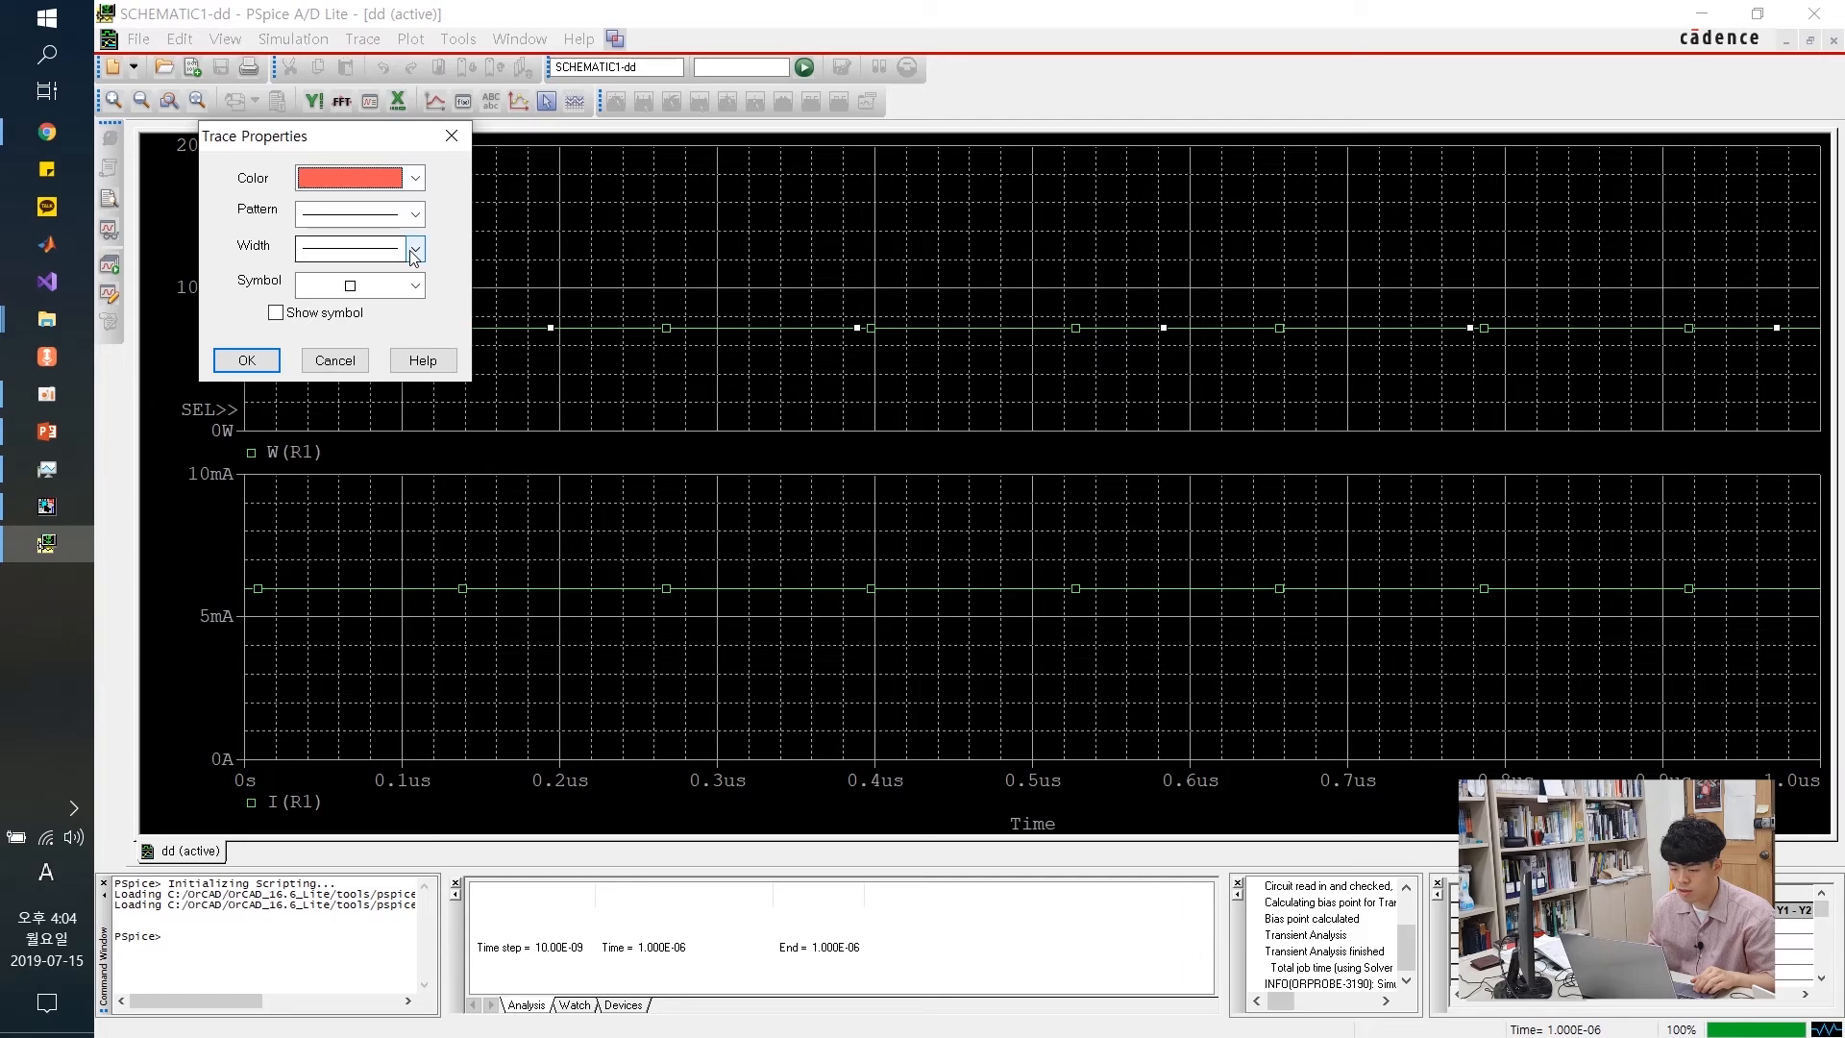
left_click(413, 251)
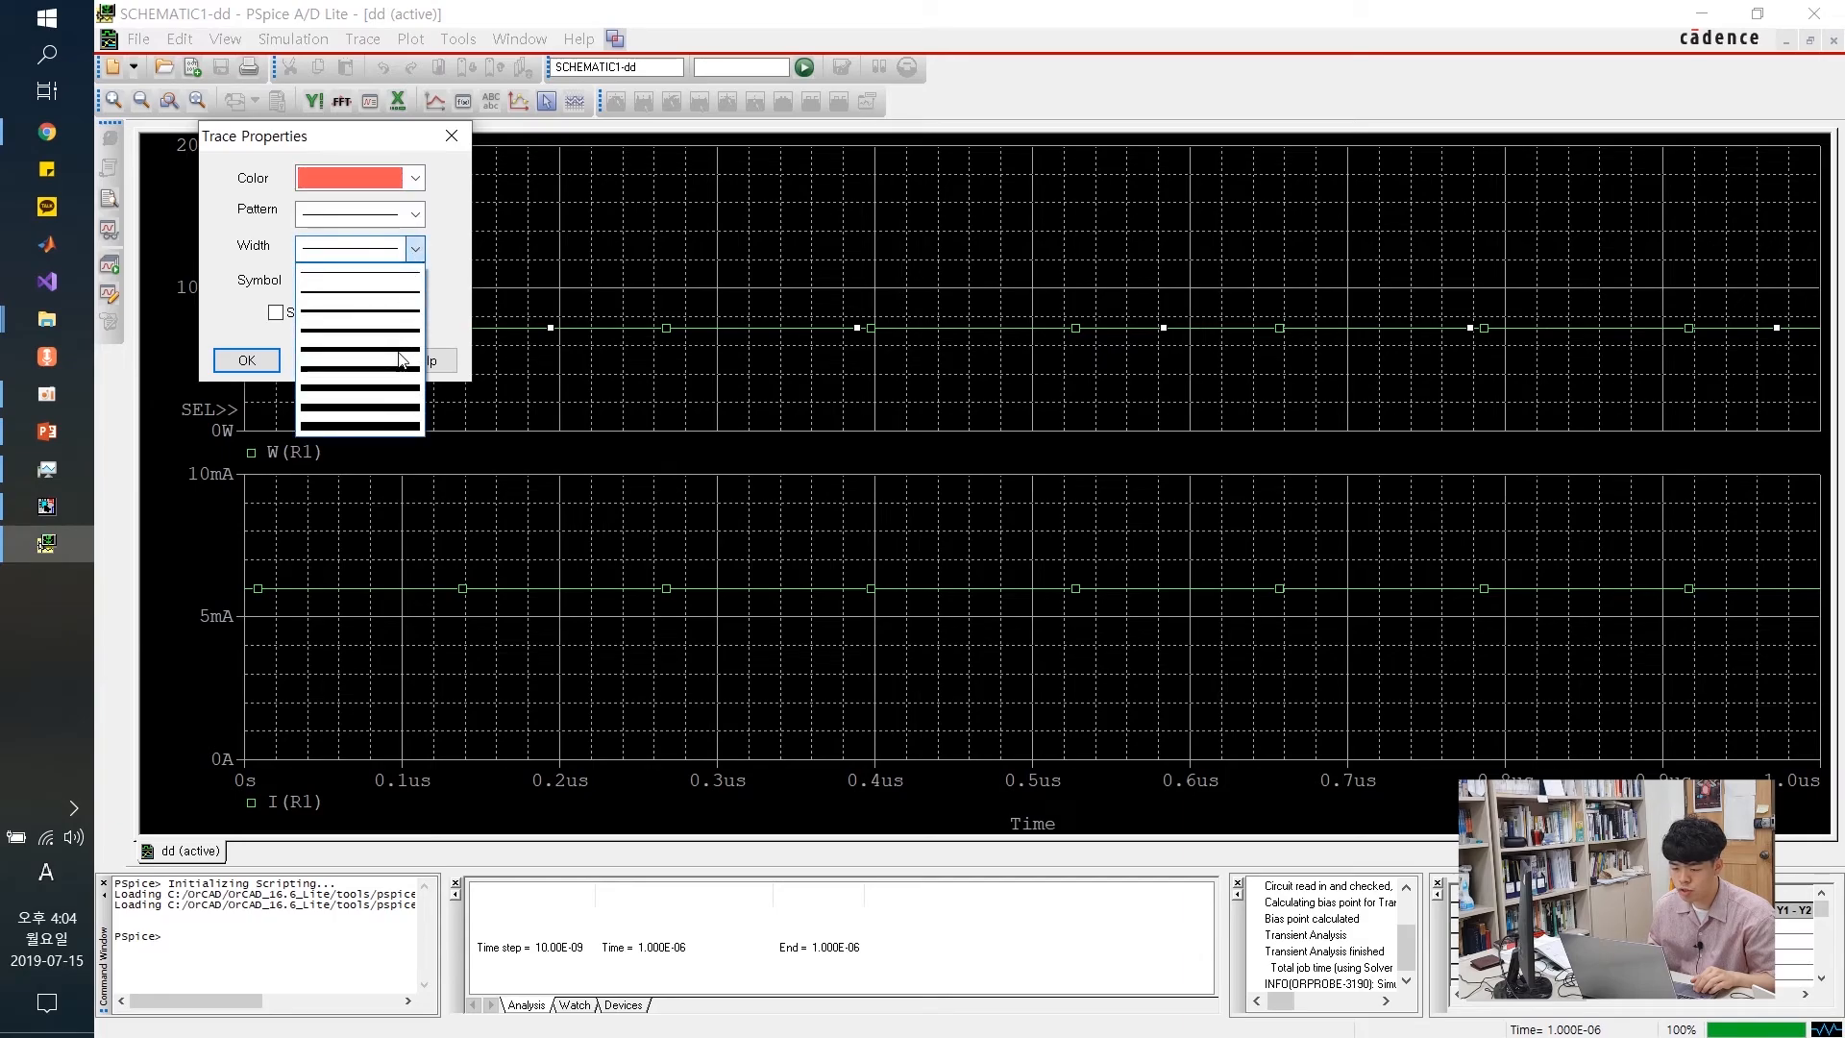
left_click(400, 358)
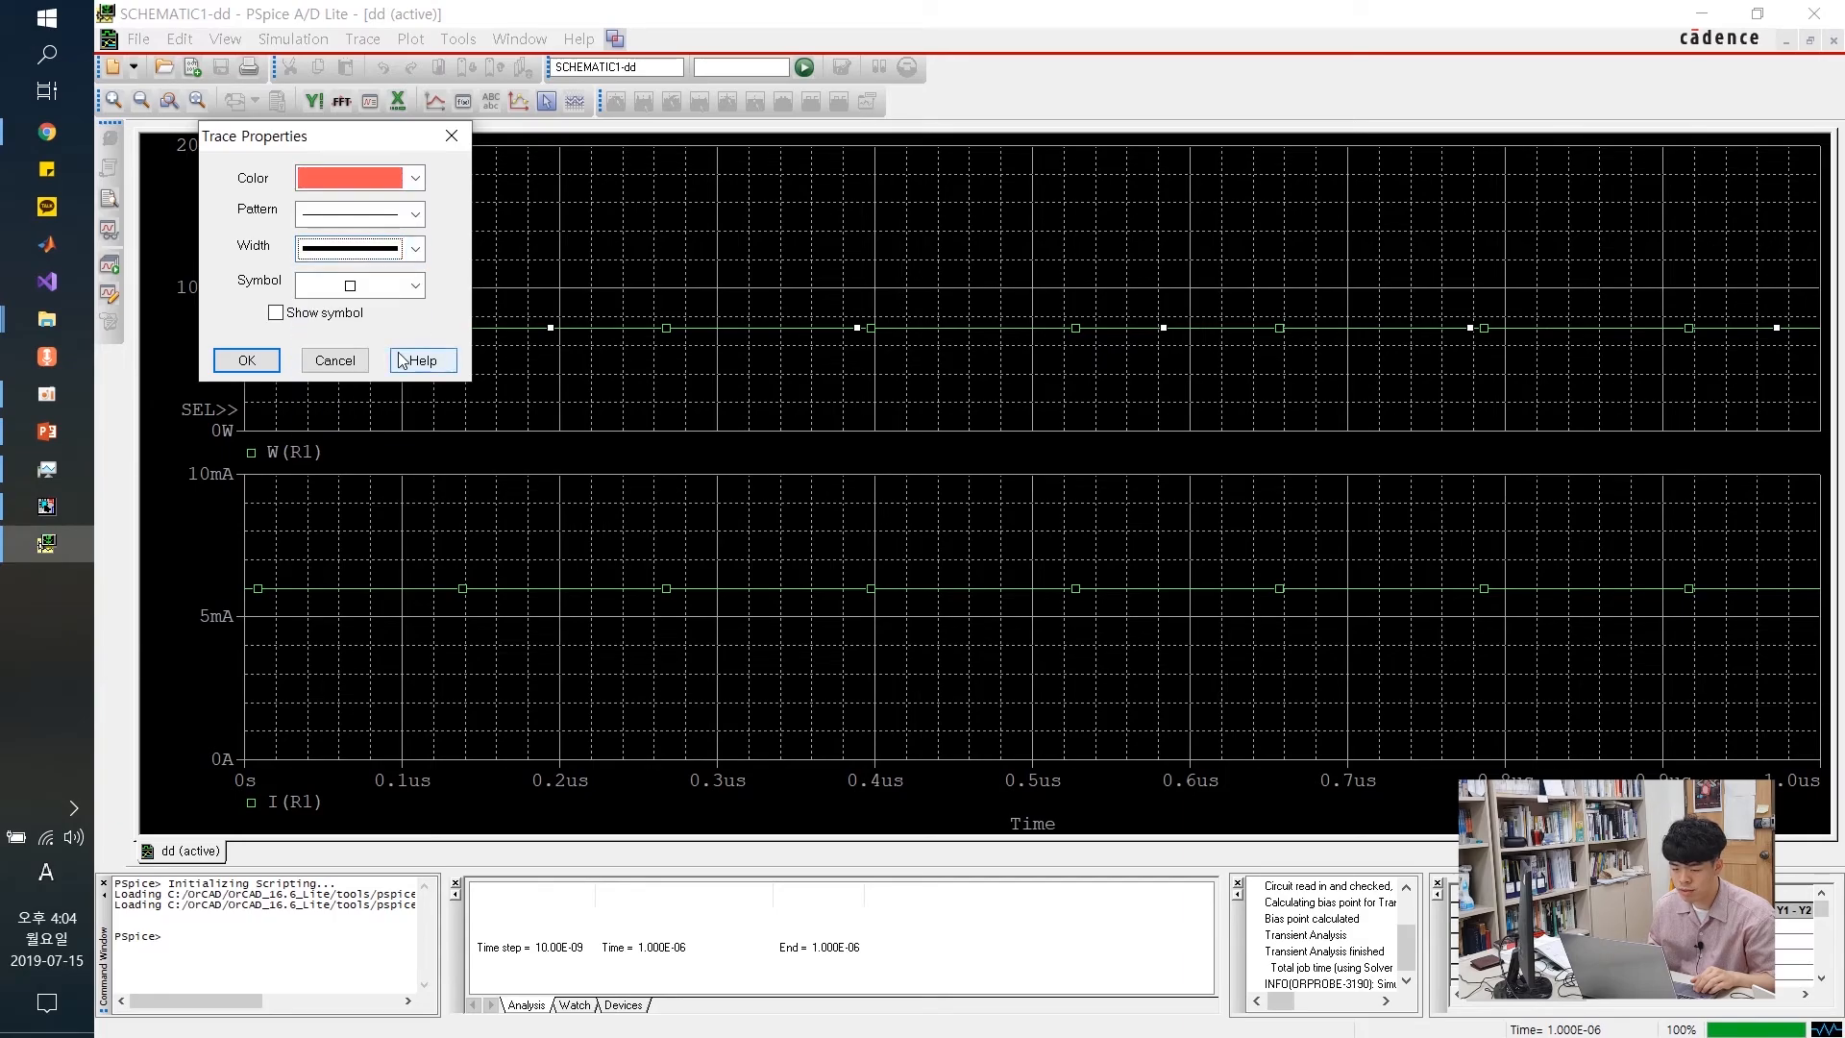
left_click(252, 362)
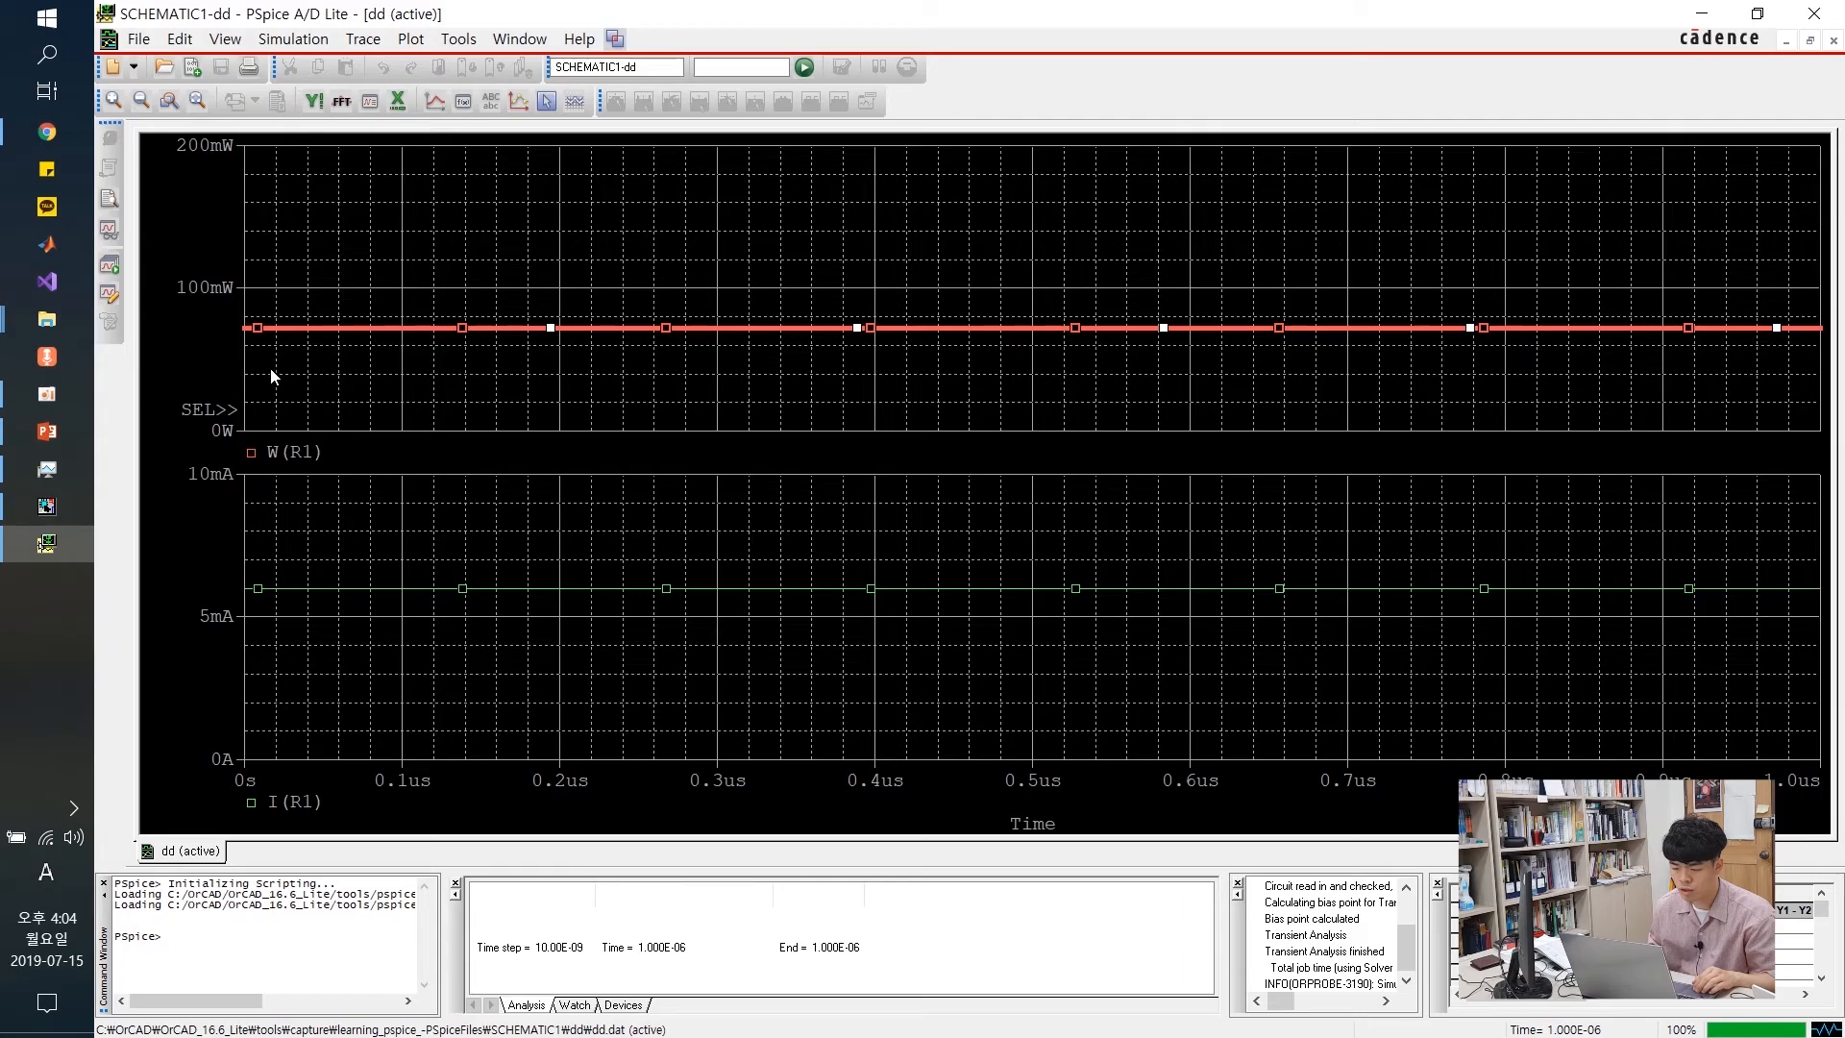
Give the green I(R1) current trace a thicker line width
left_click(537, 597)
right_click(548, 594)
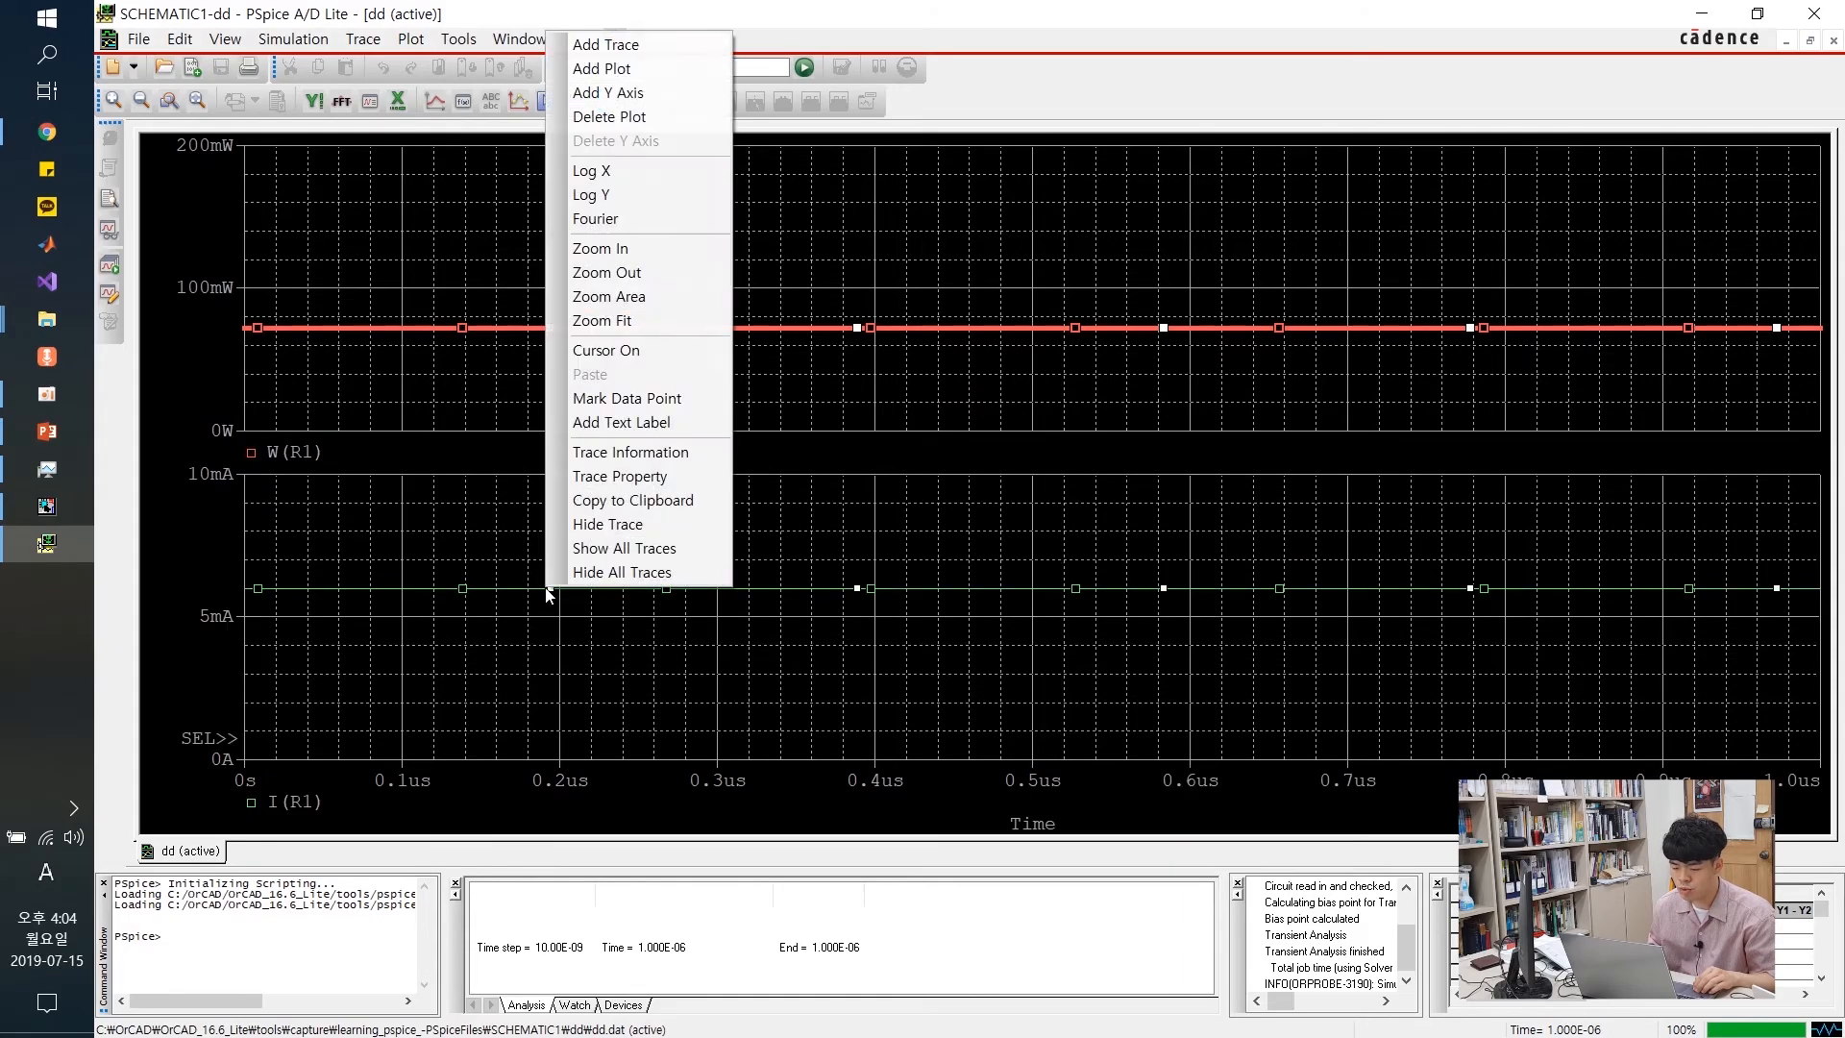
left_click(619, 477)
left_click(323, 228)
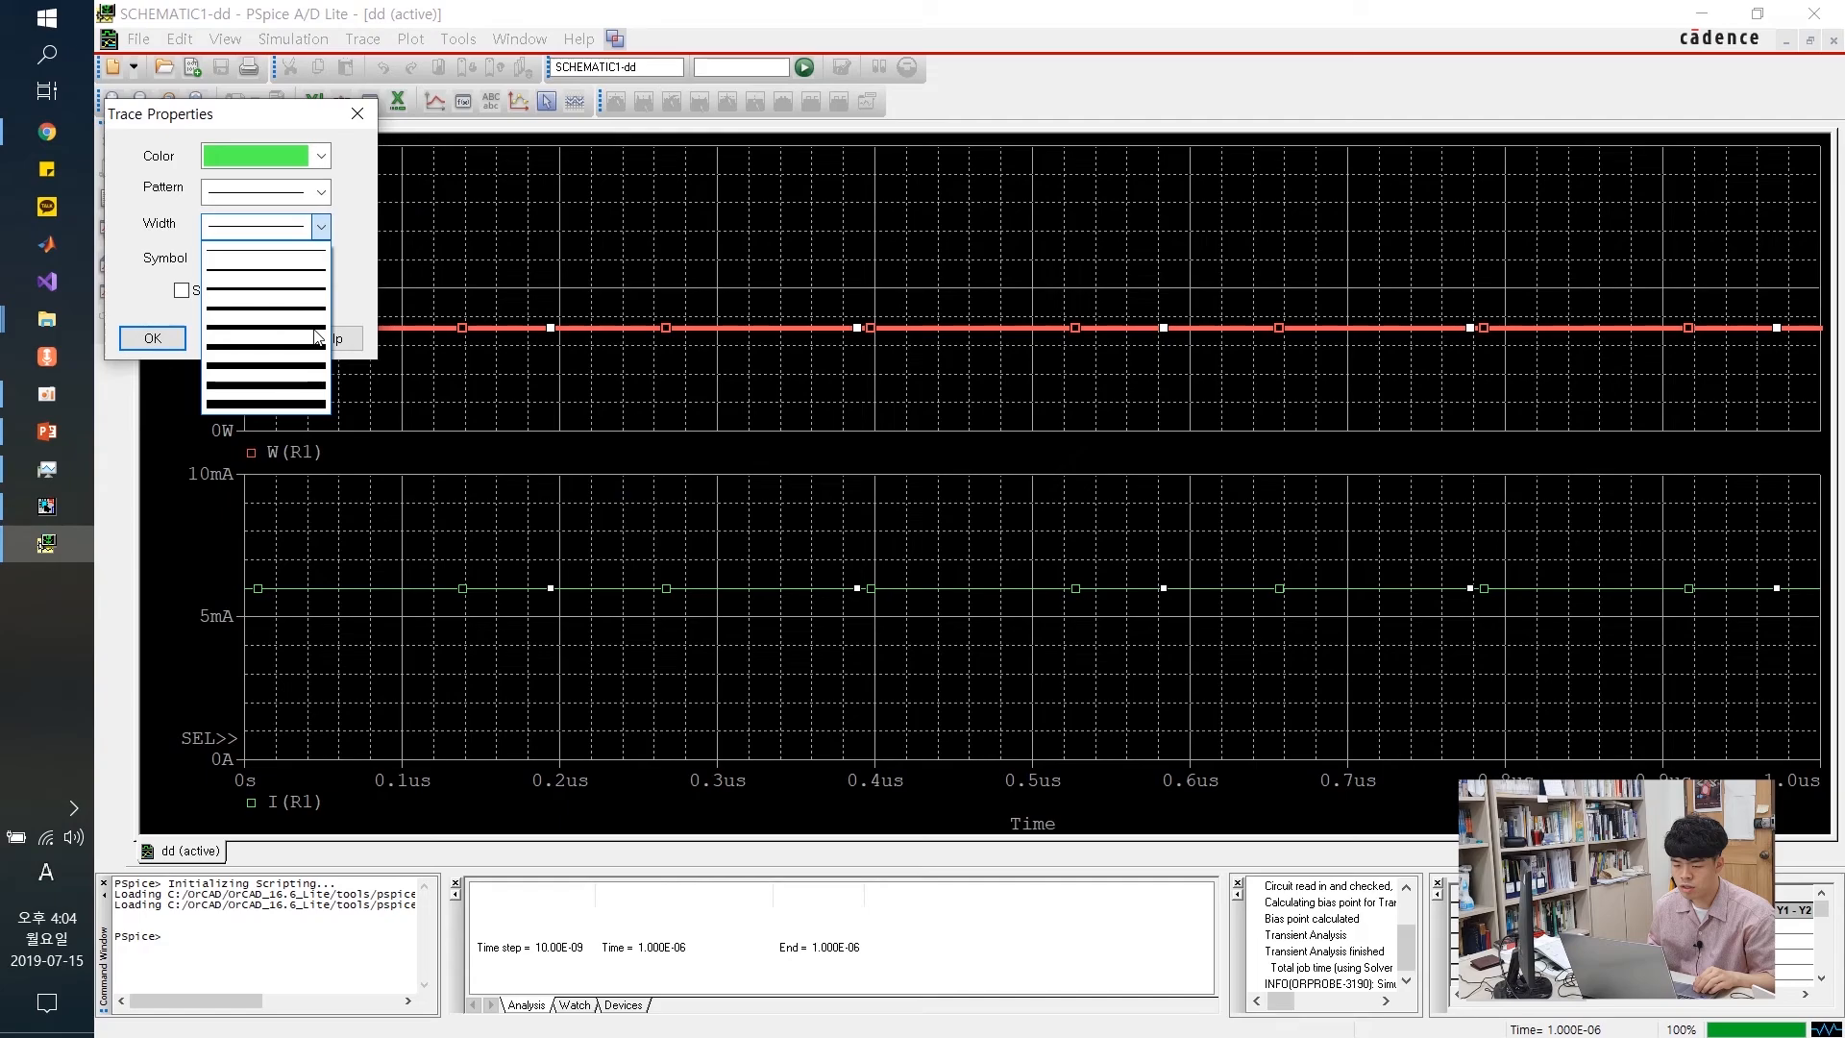
left_click(316, 331)
left_click(151, 337)
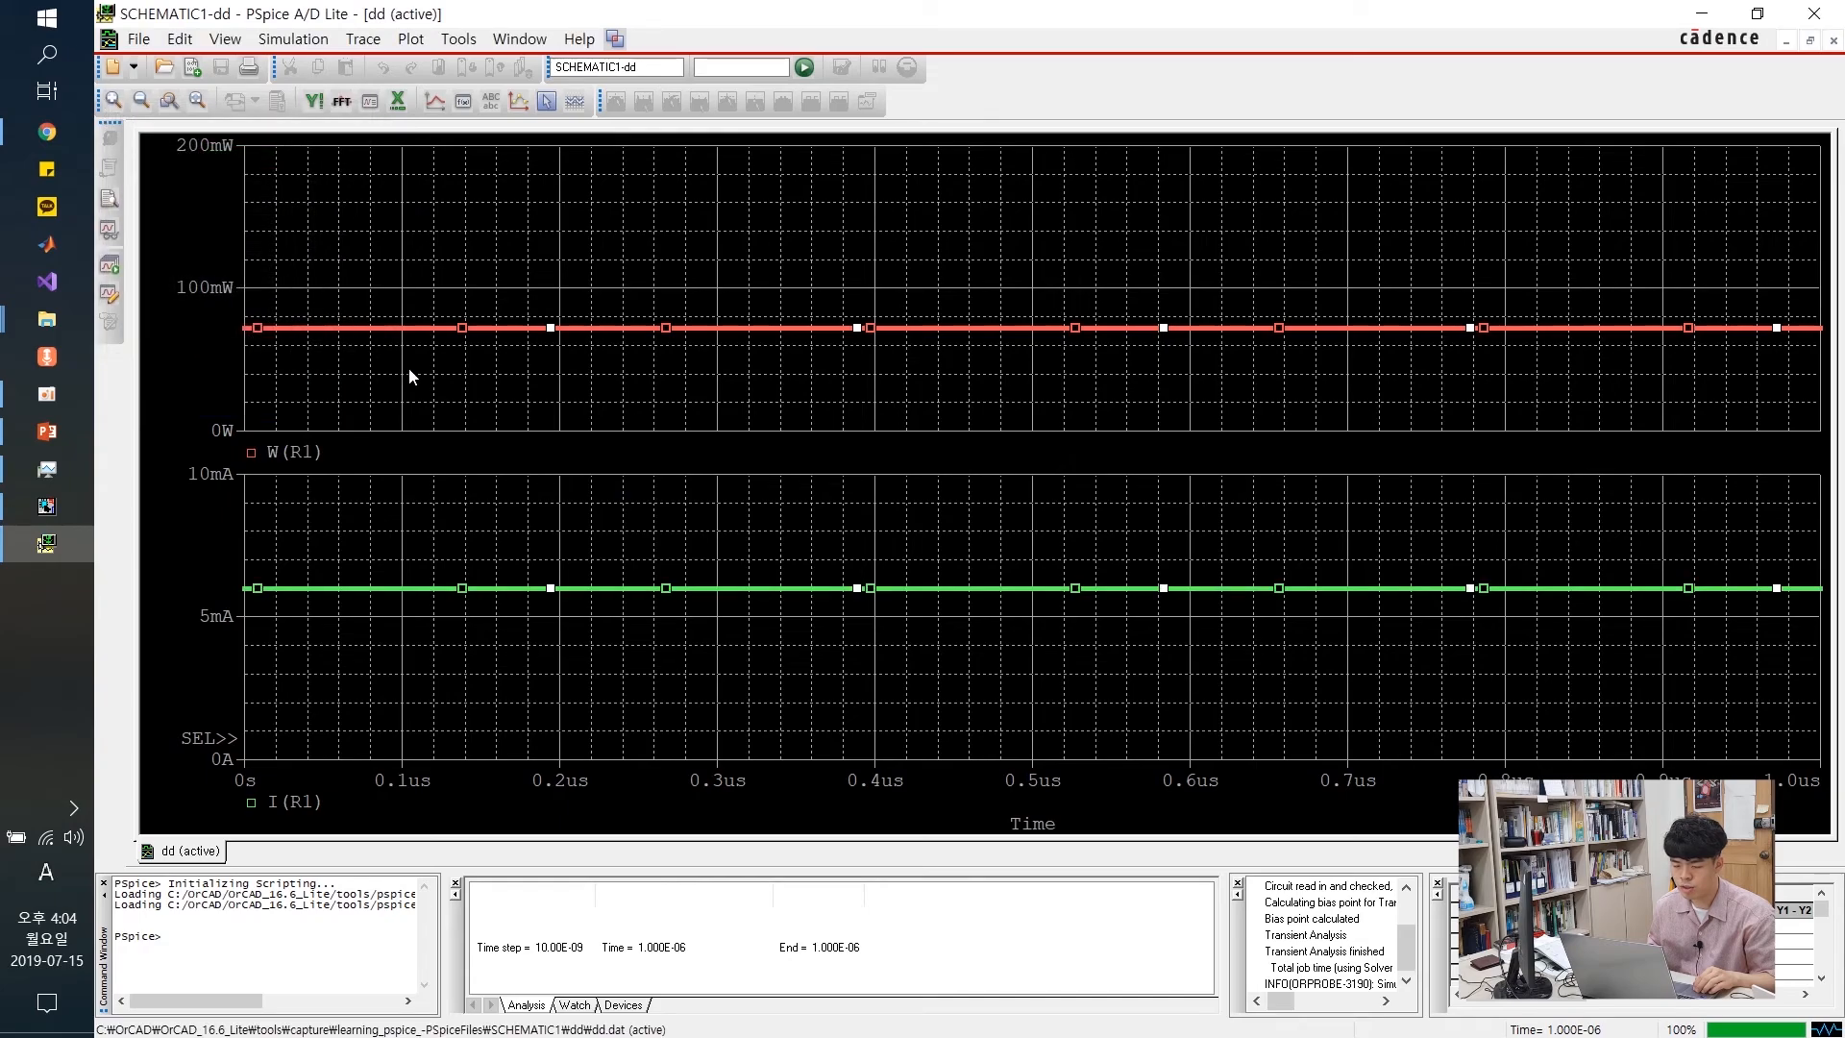
left_click(583, 419)
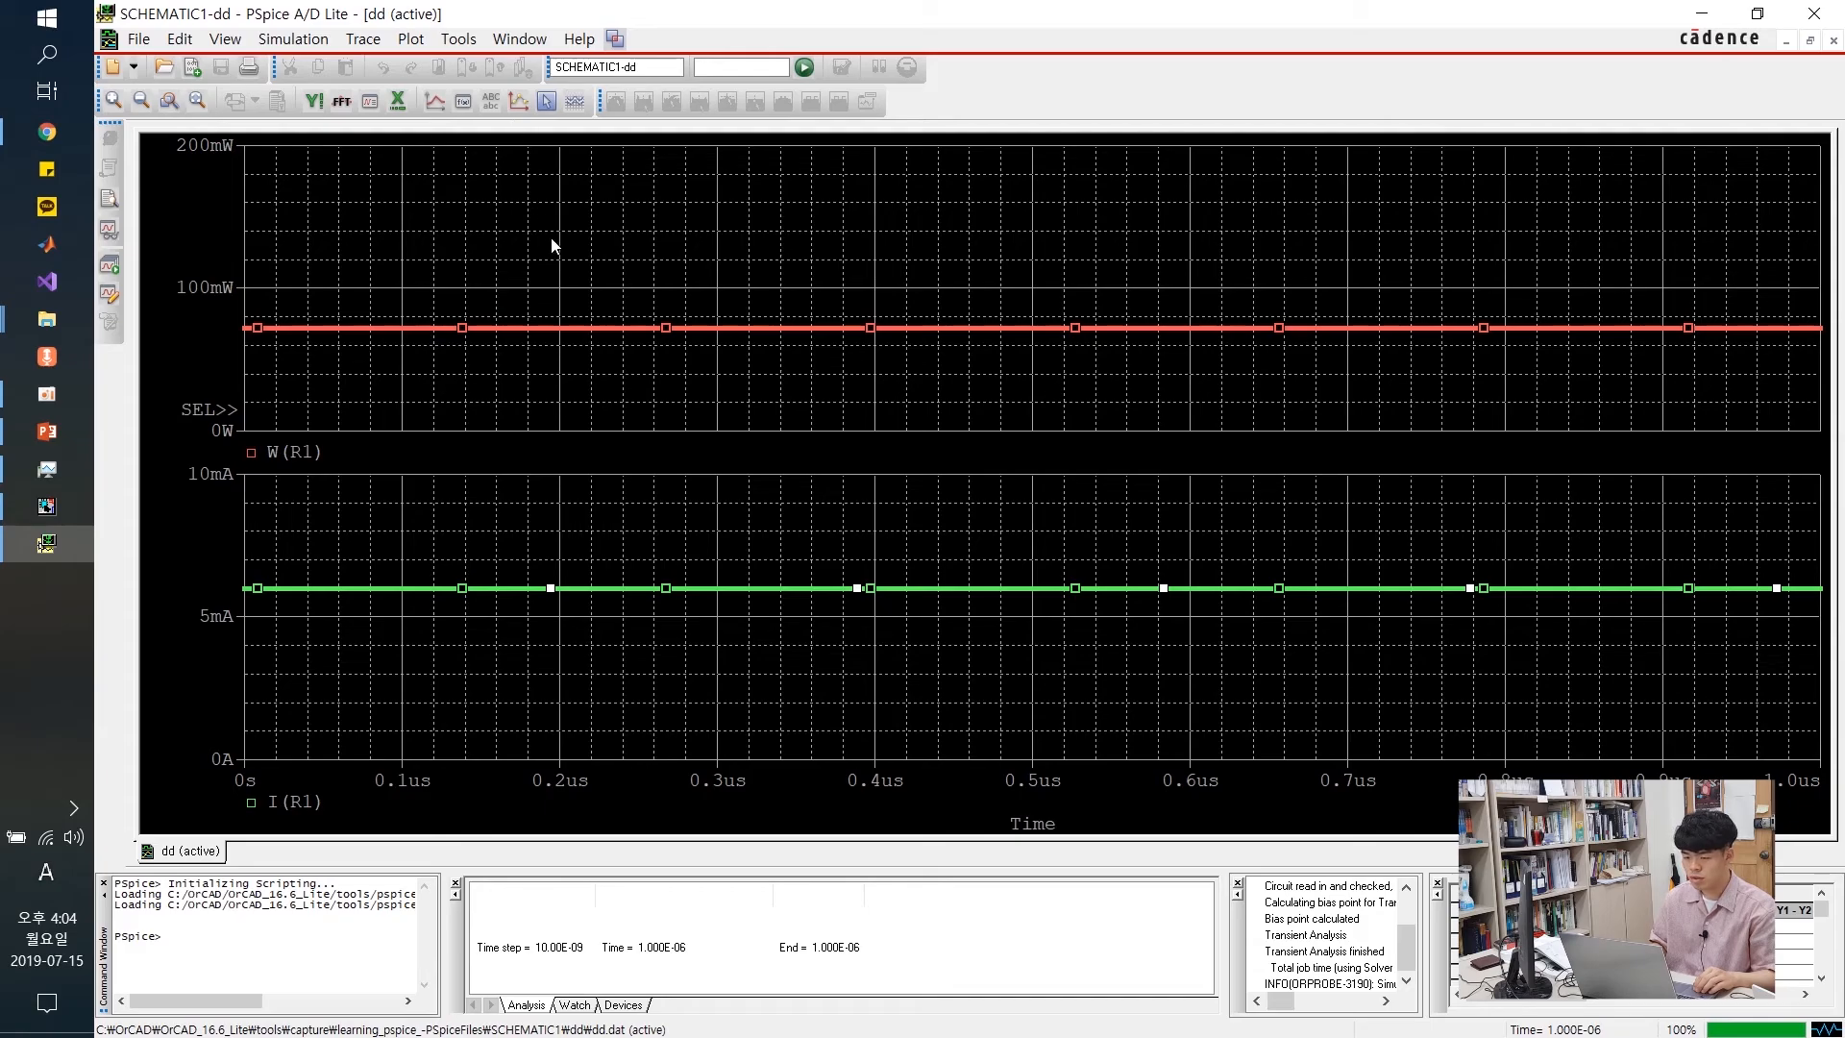
Add a red, size-20 'watt' label just above the power trace
right_click(588, 332)
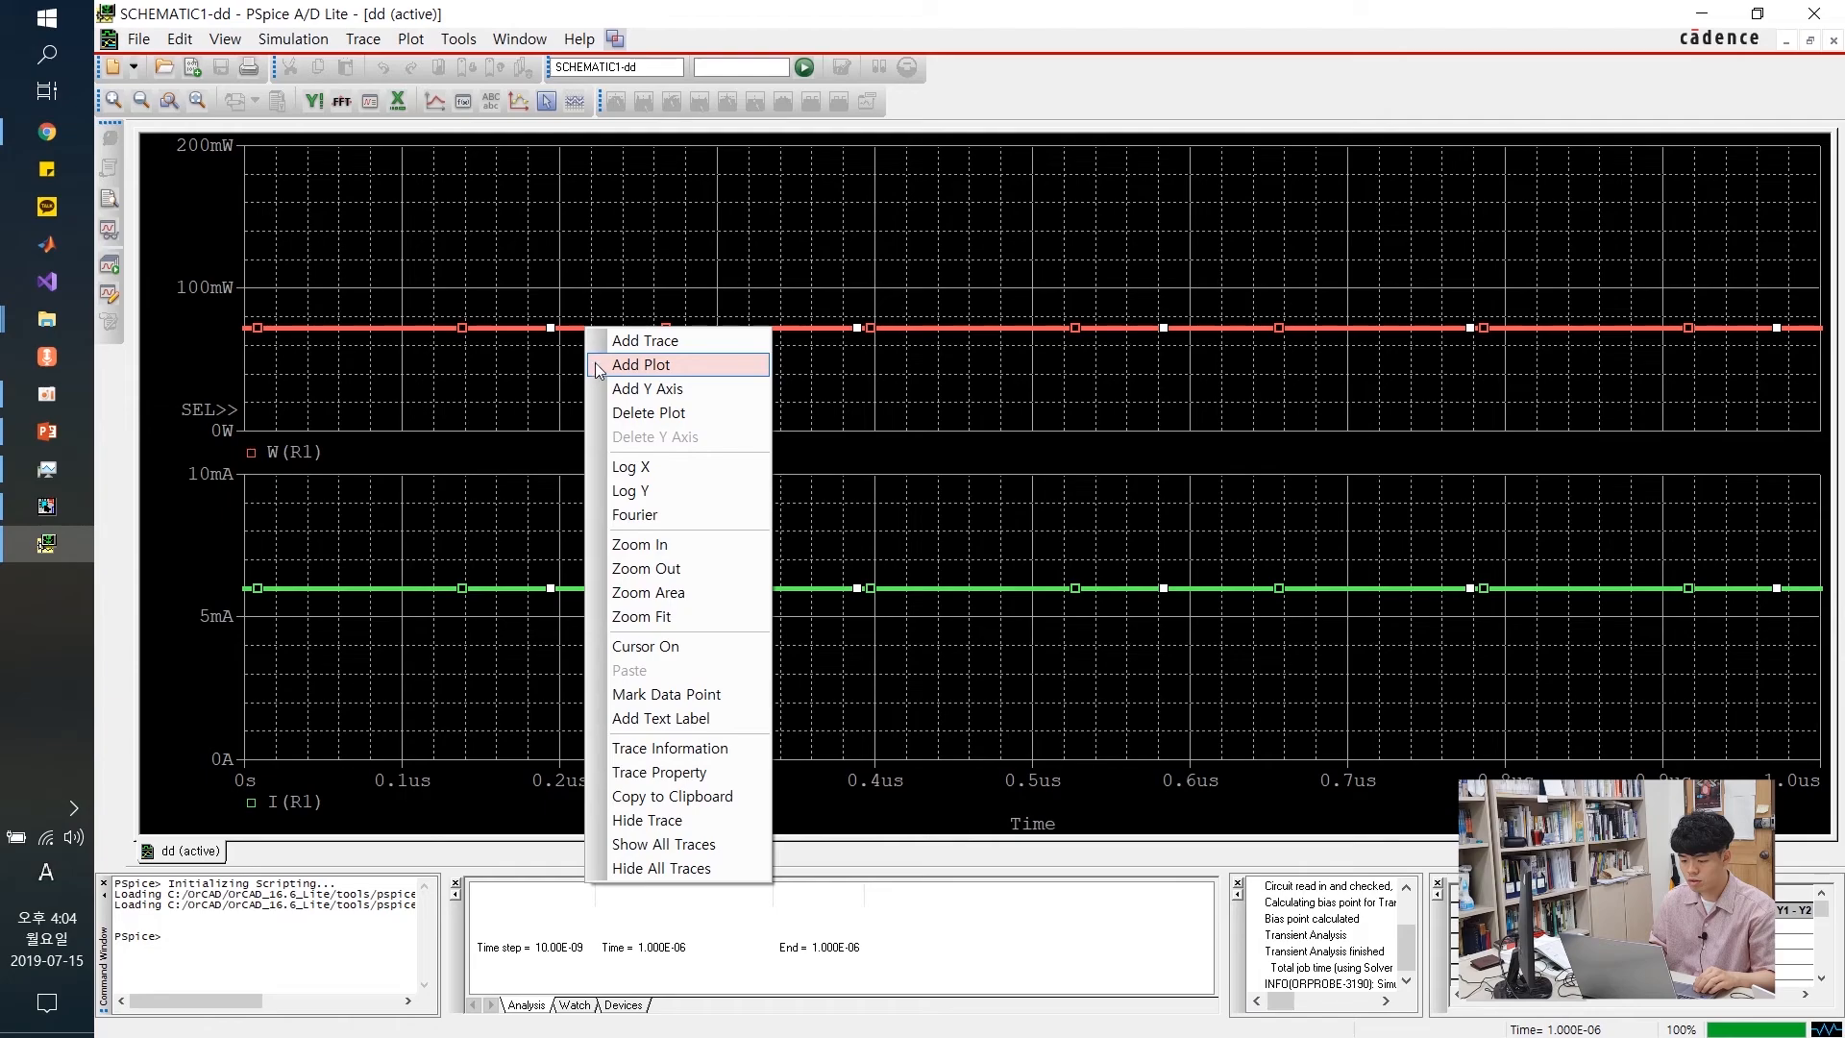
left_click(680, 718)
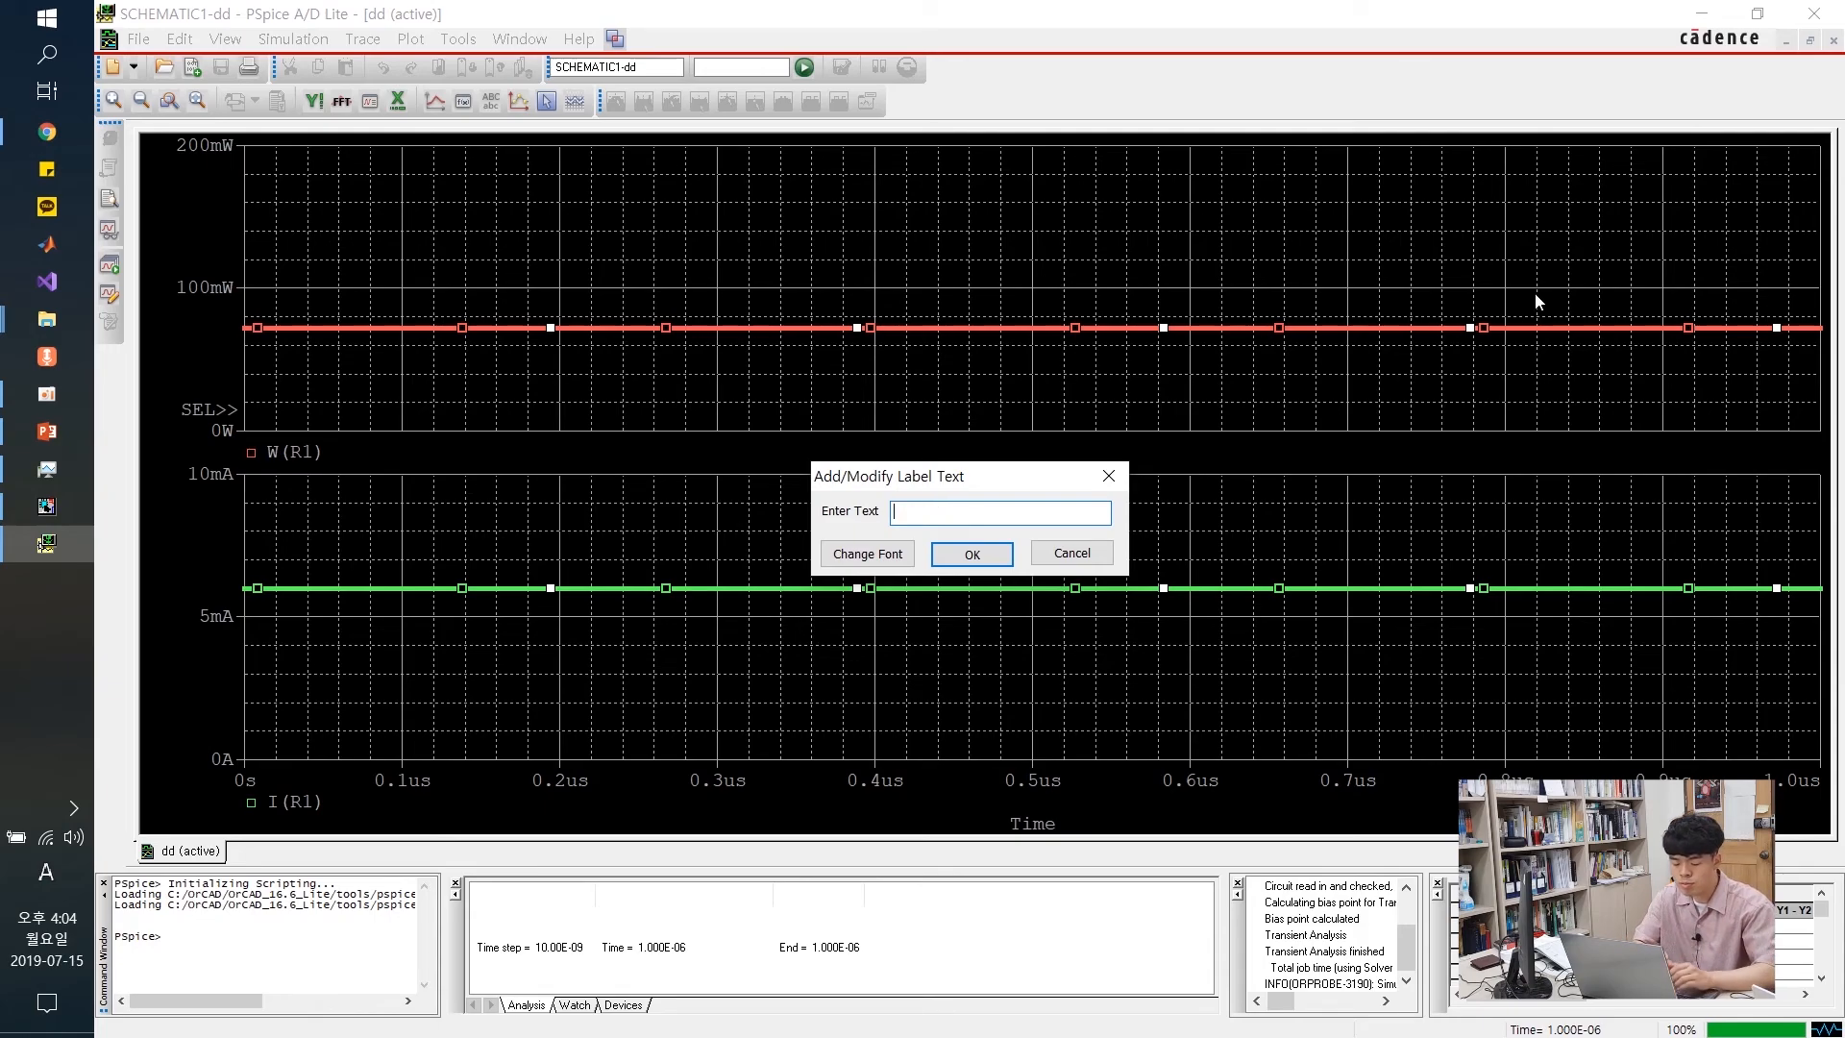
type("watt")
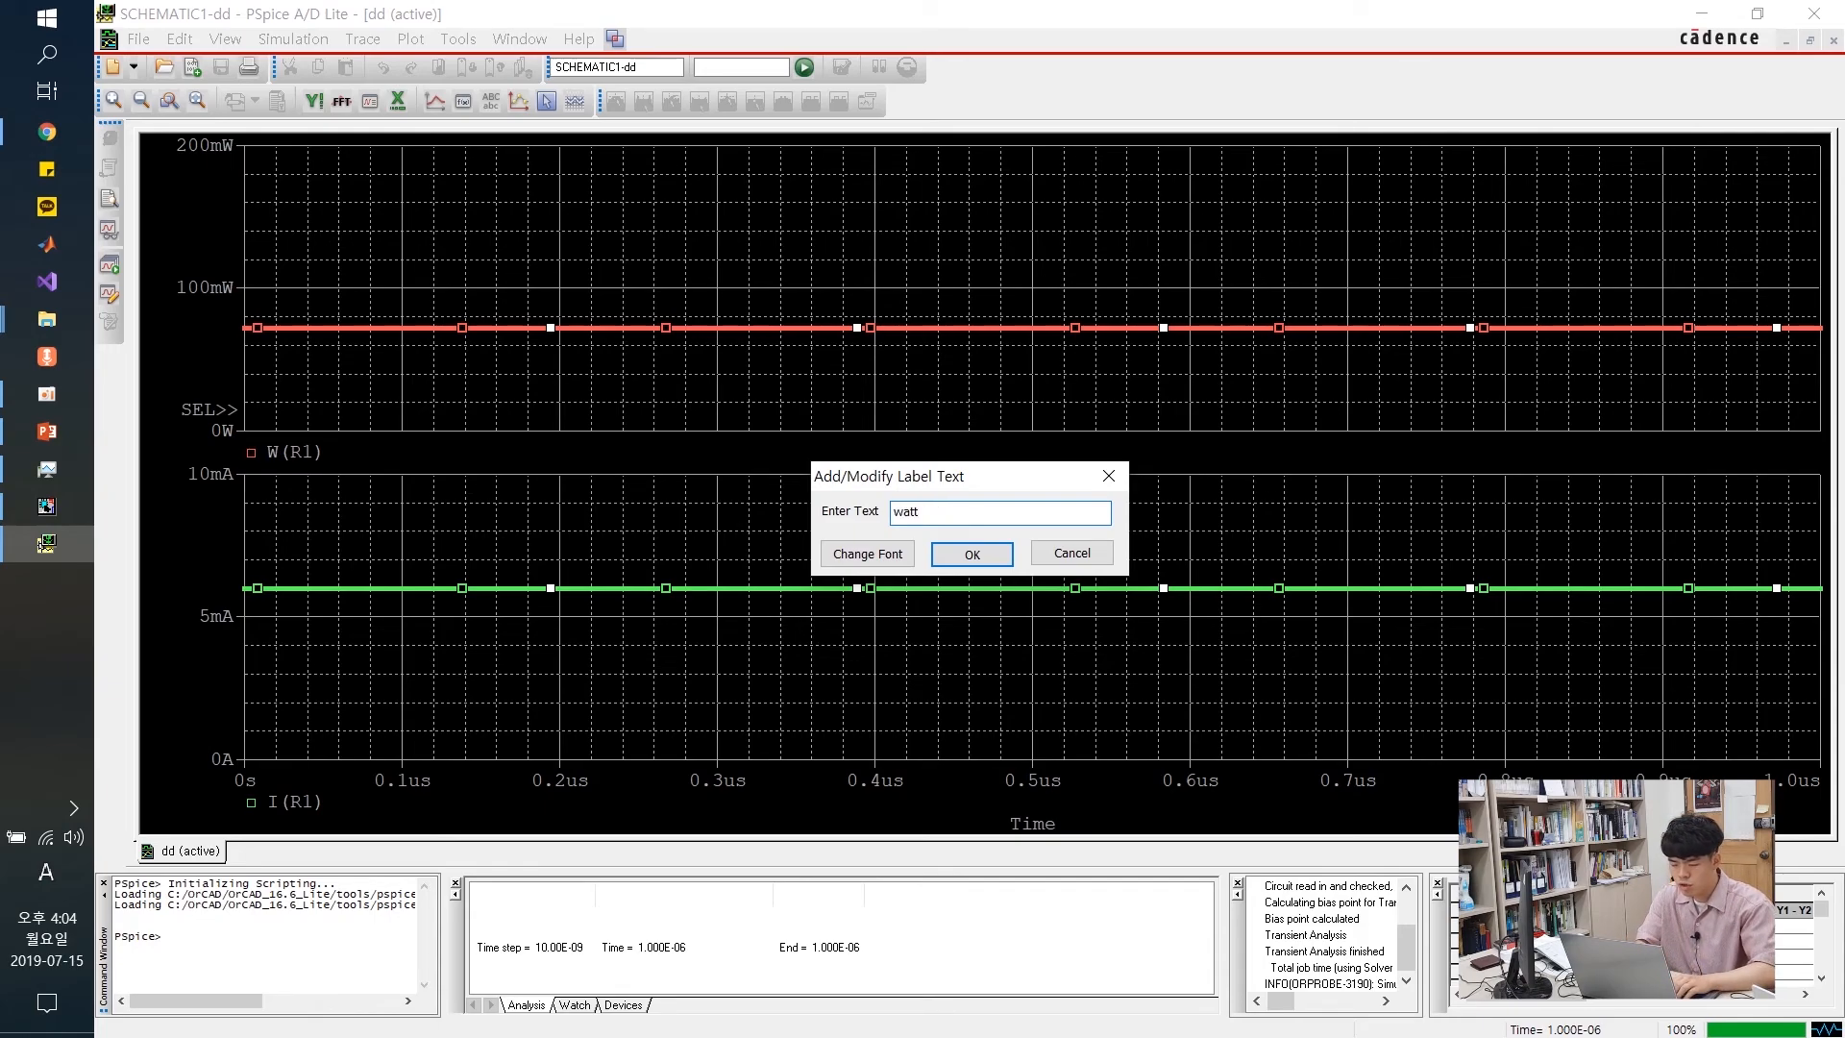
left_click(868, 555)
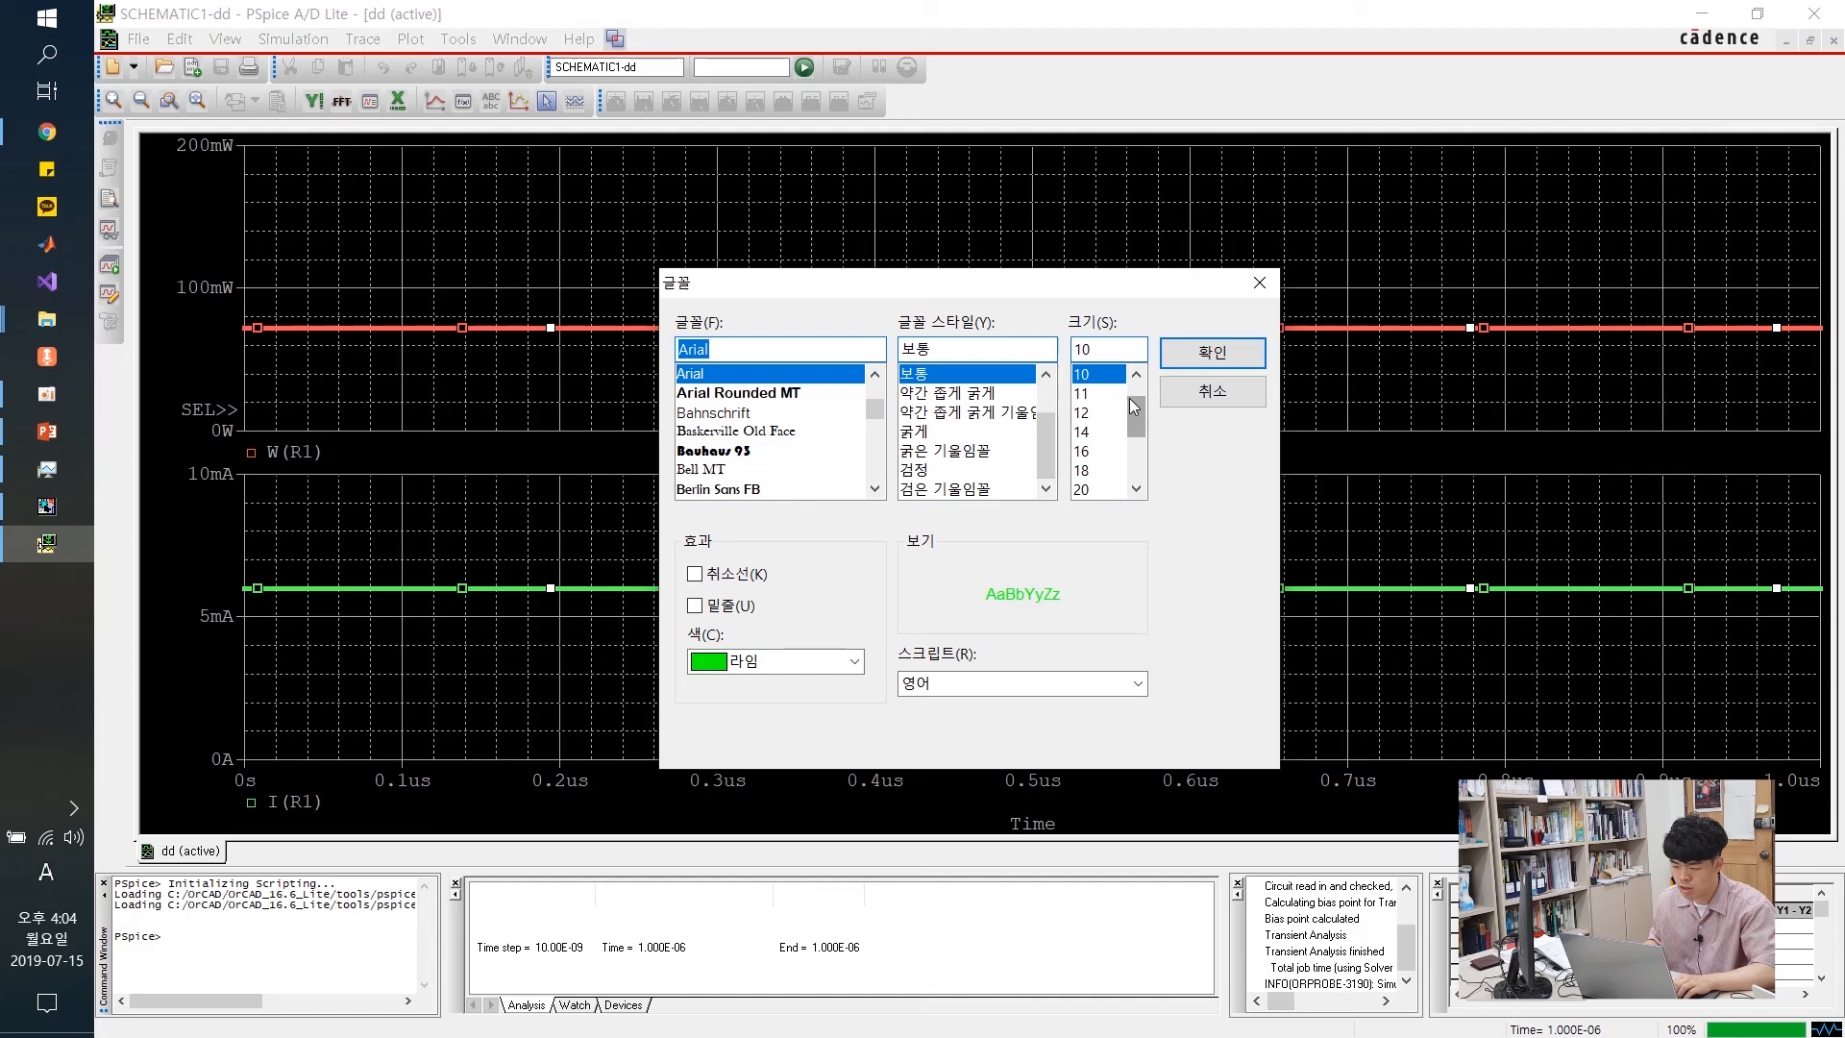
left_click(1083, 489)
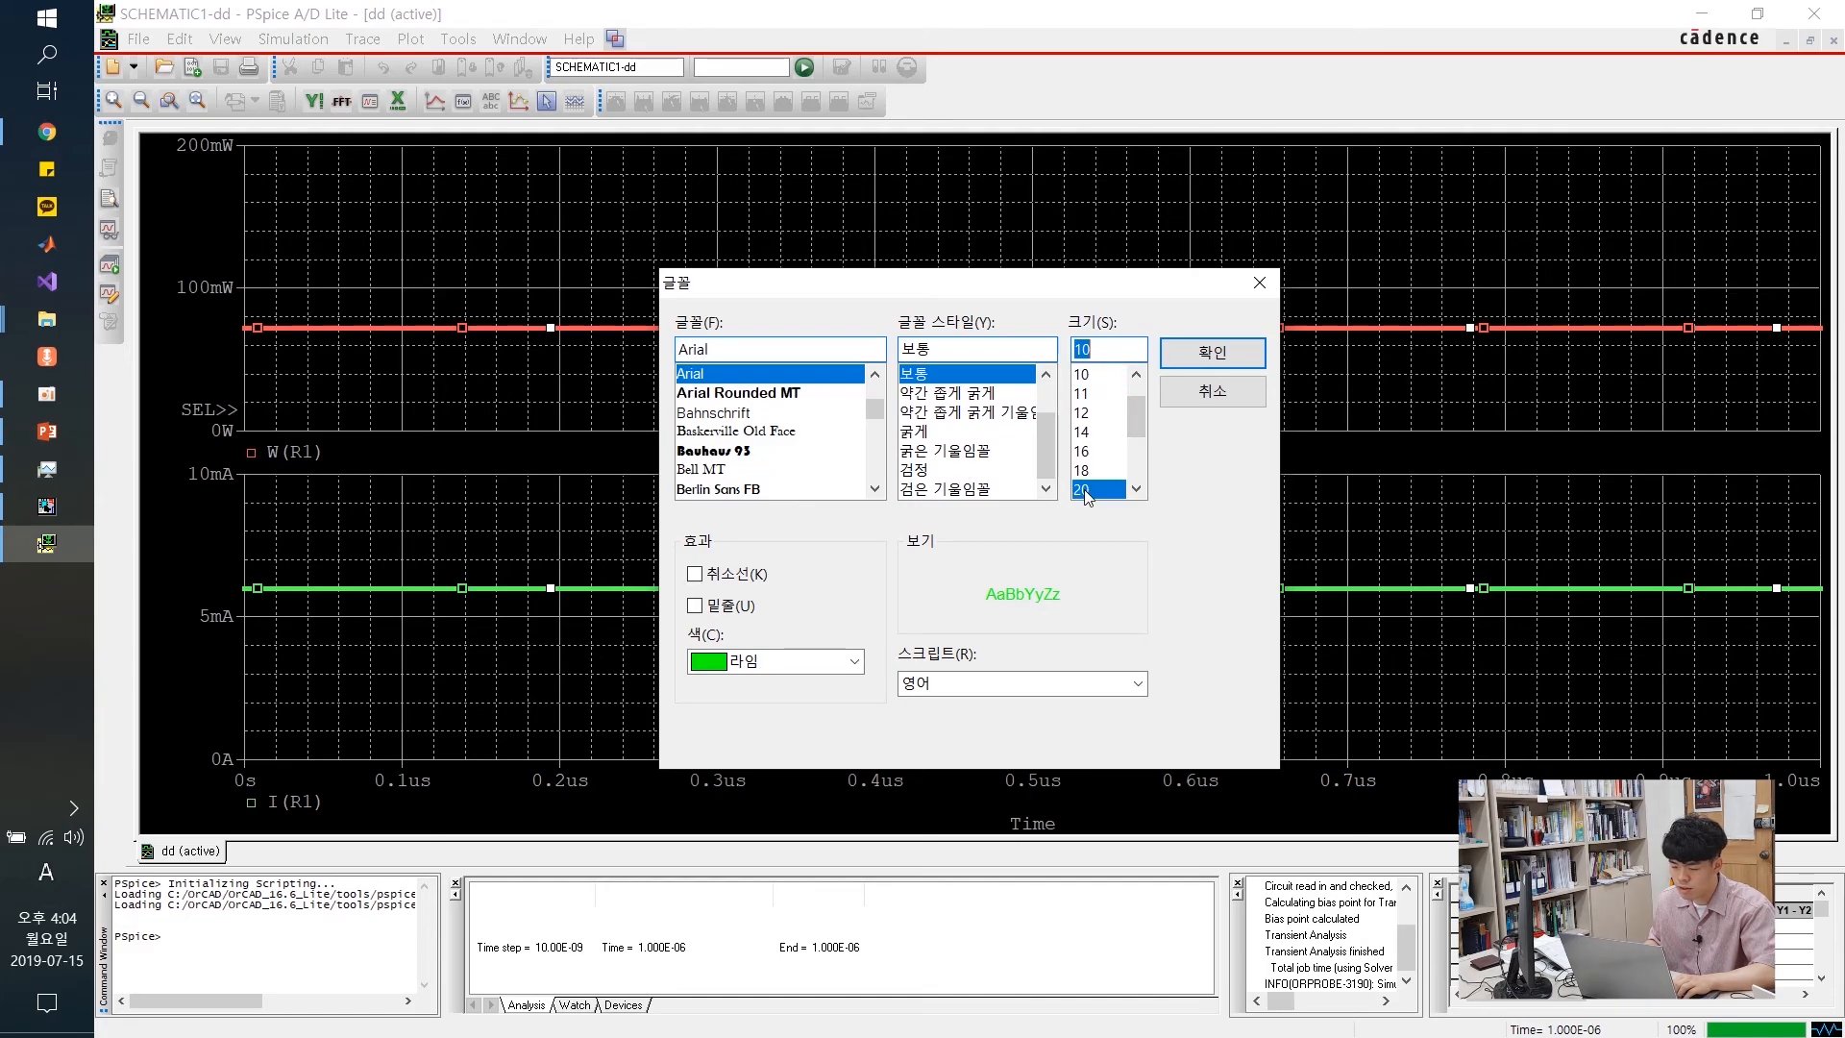
left_click(856, 662)
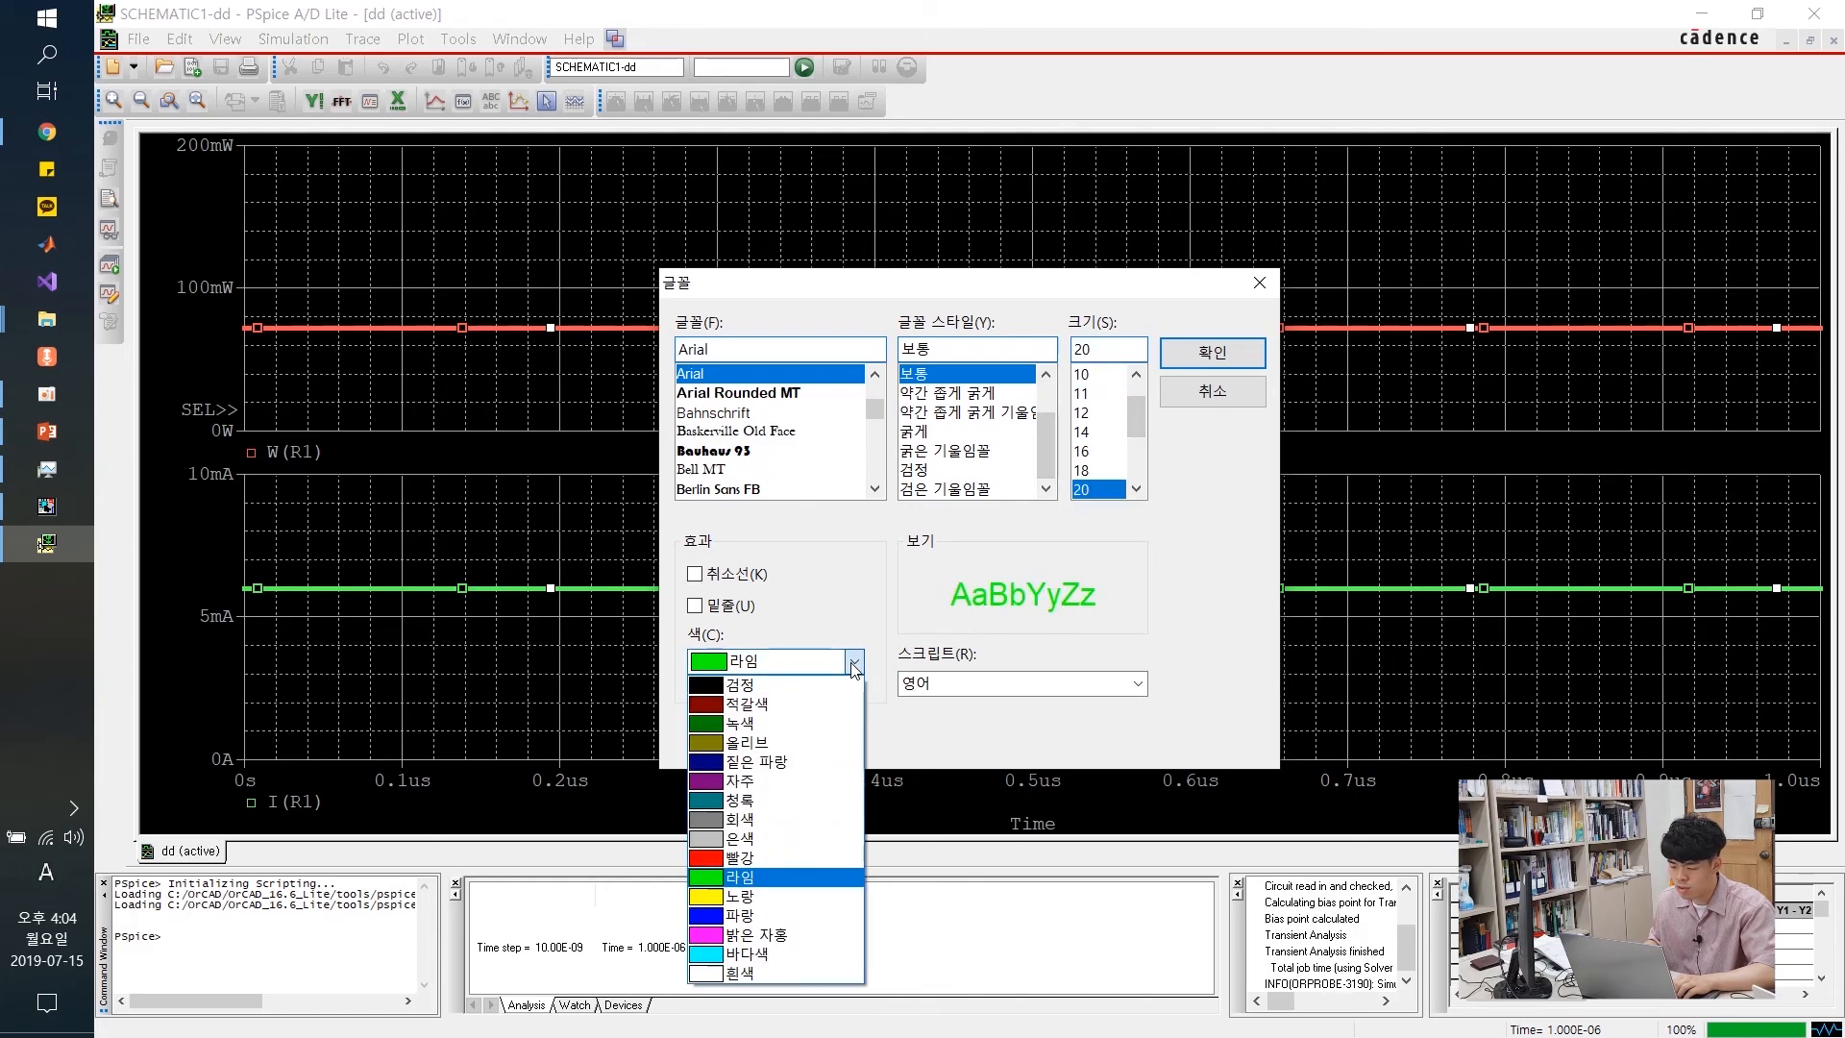
left_click(780, 863)
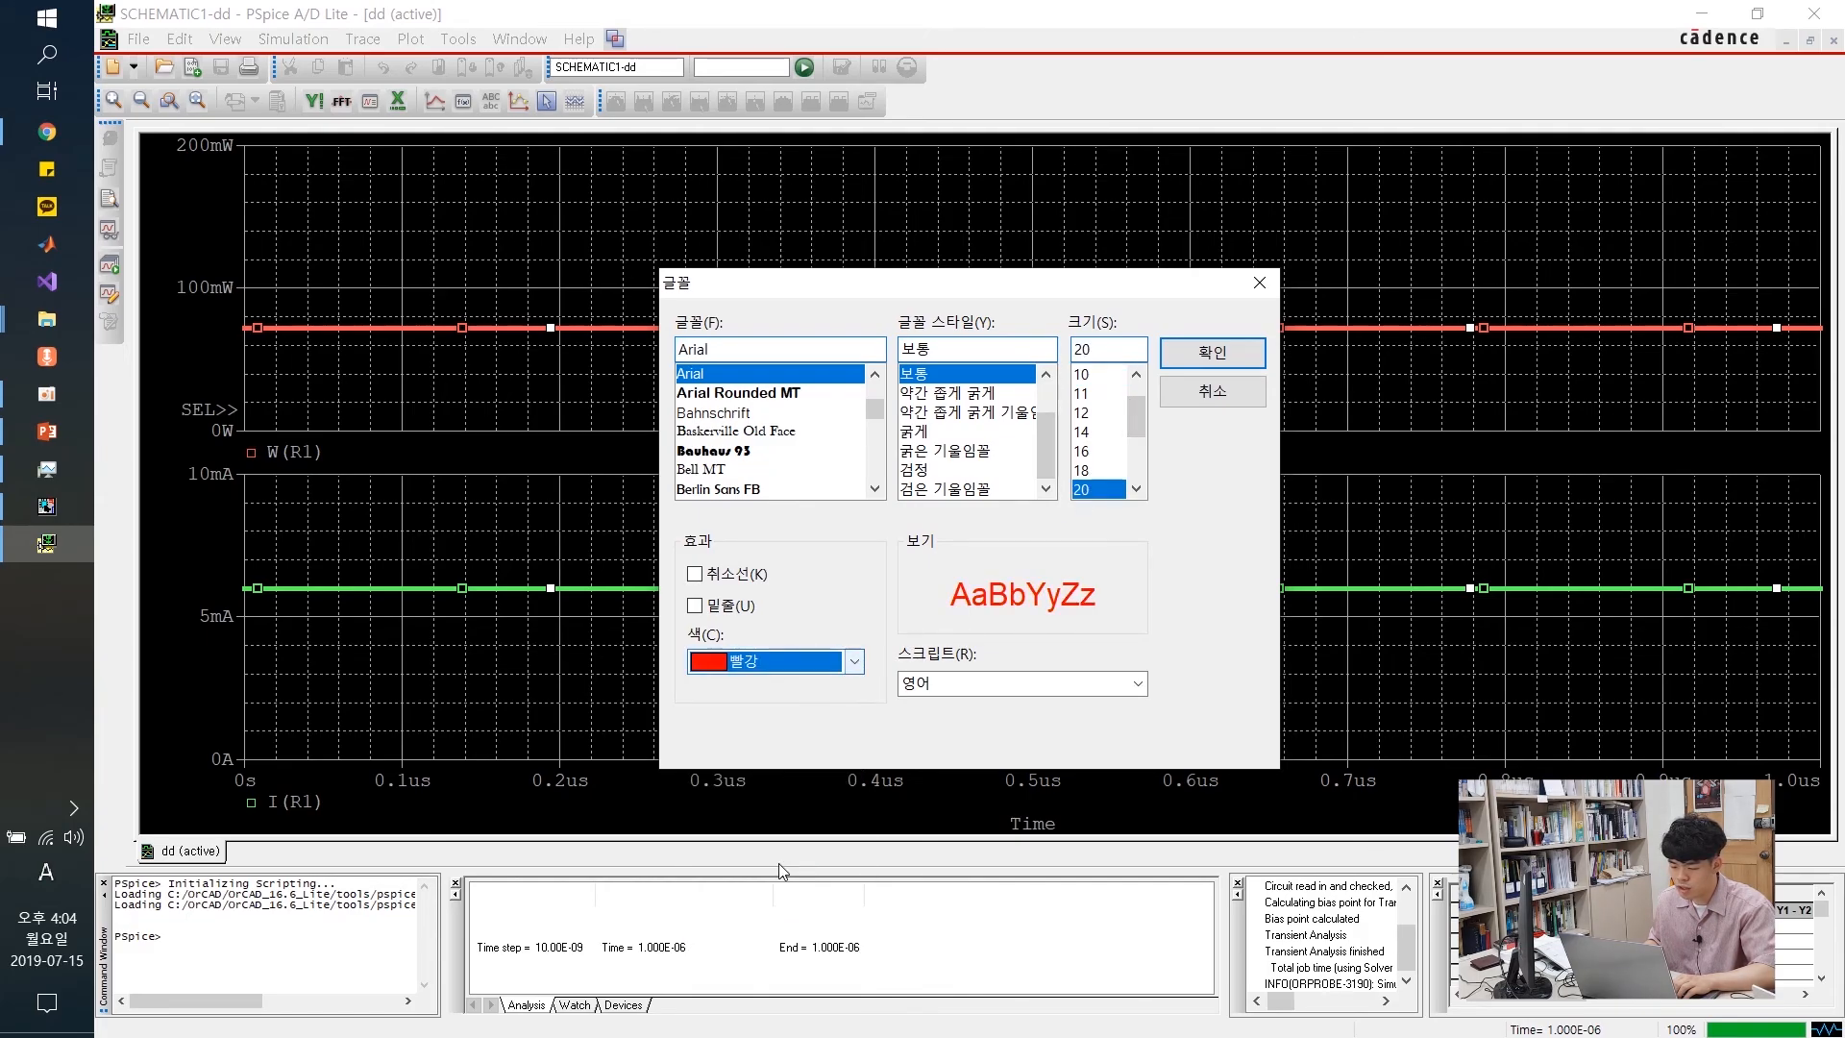
left_click(1210, 355)
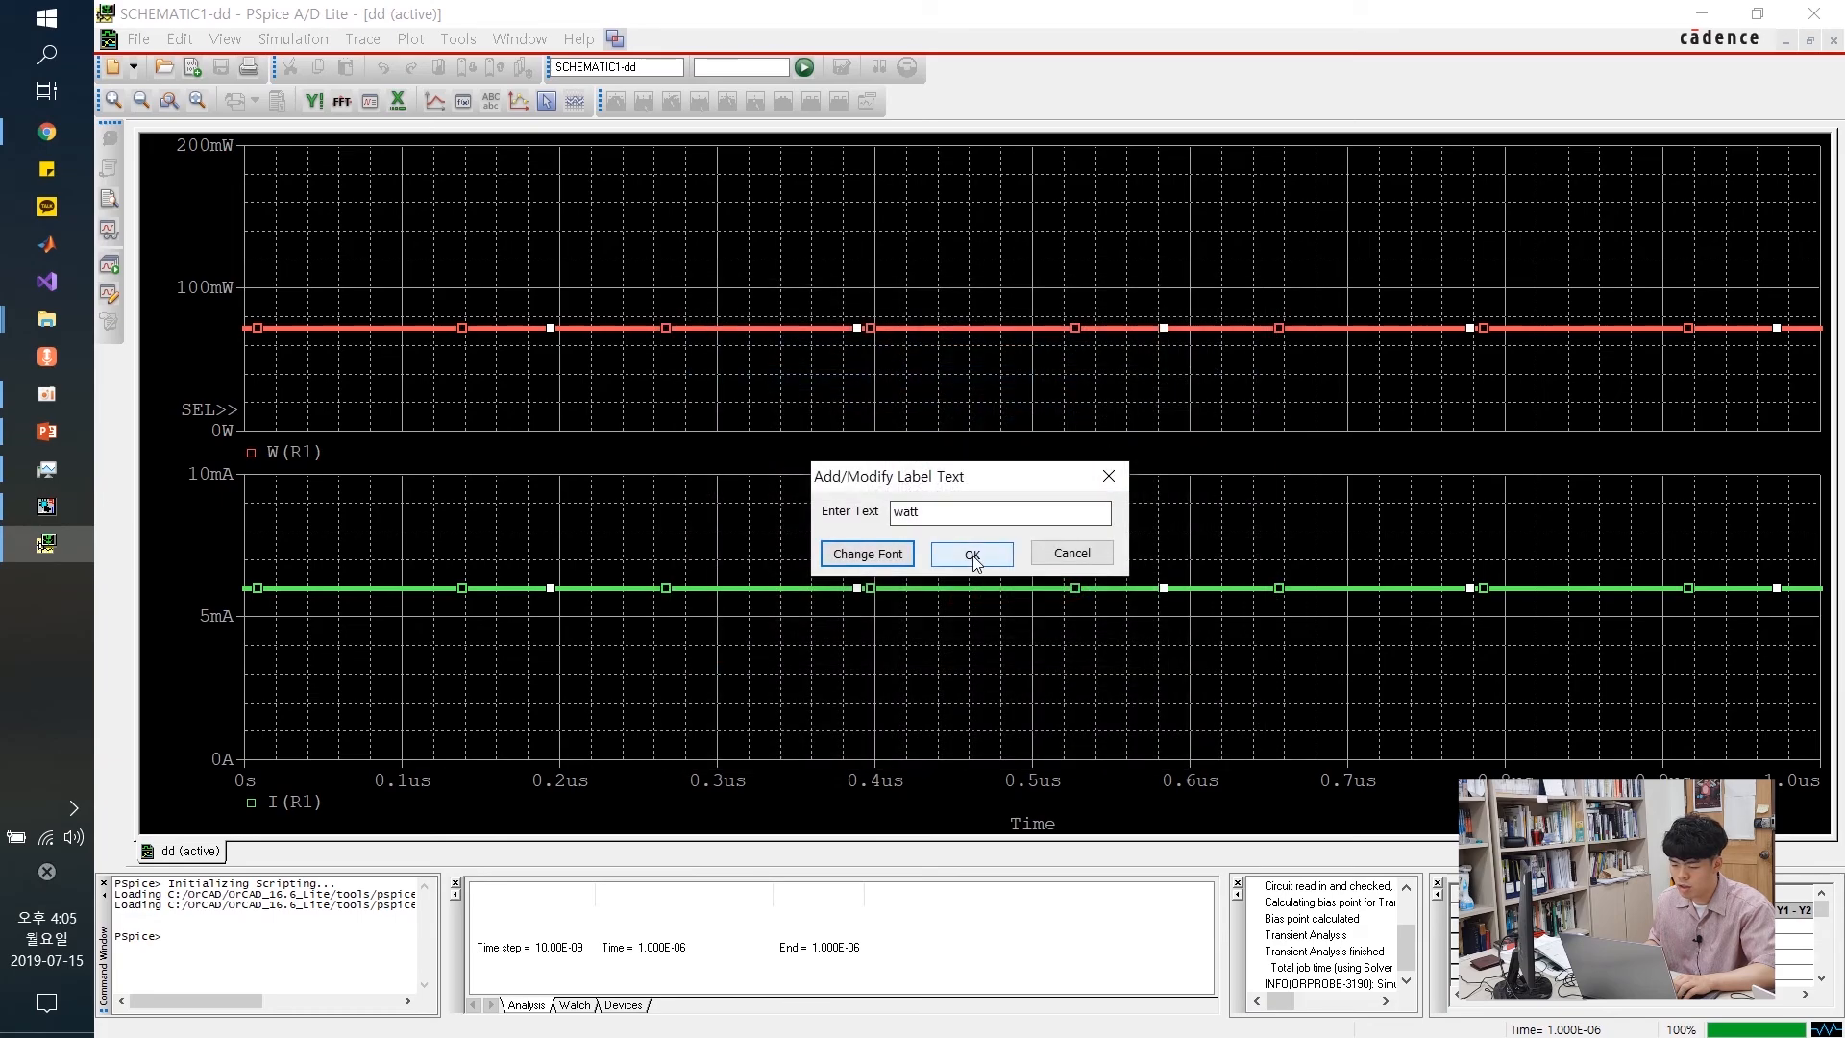
left_click(972, 555)
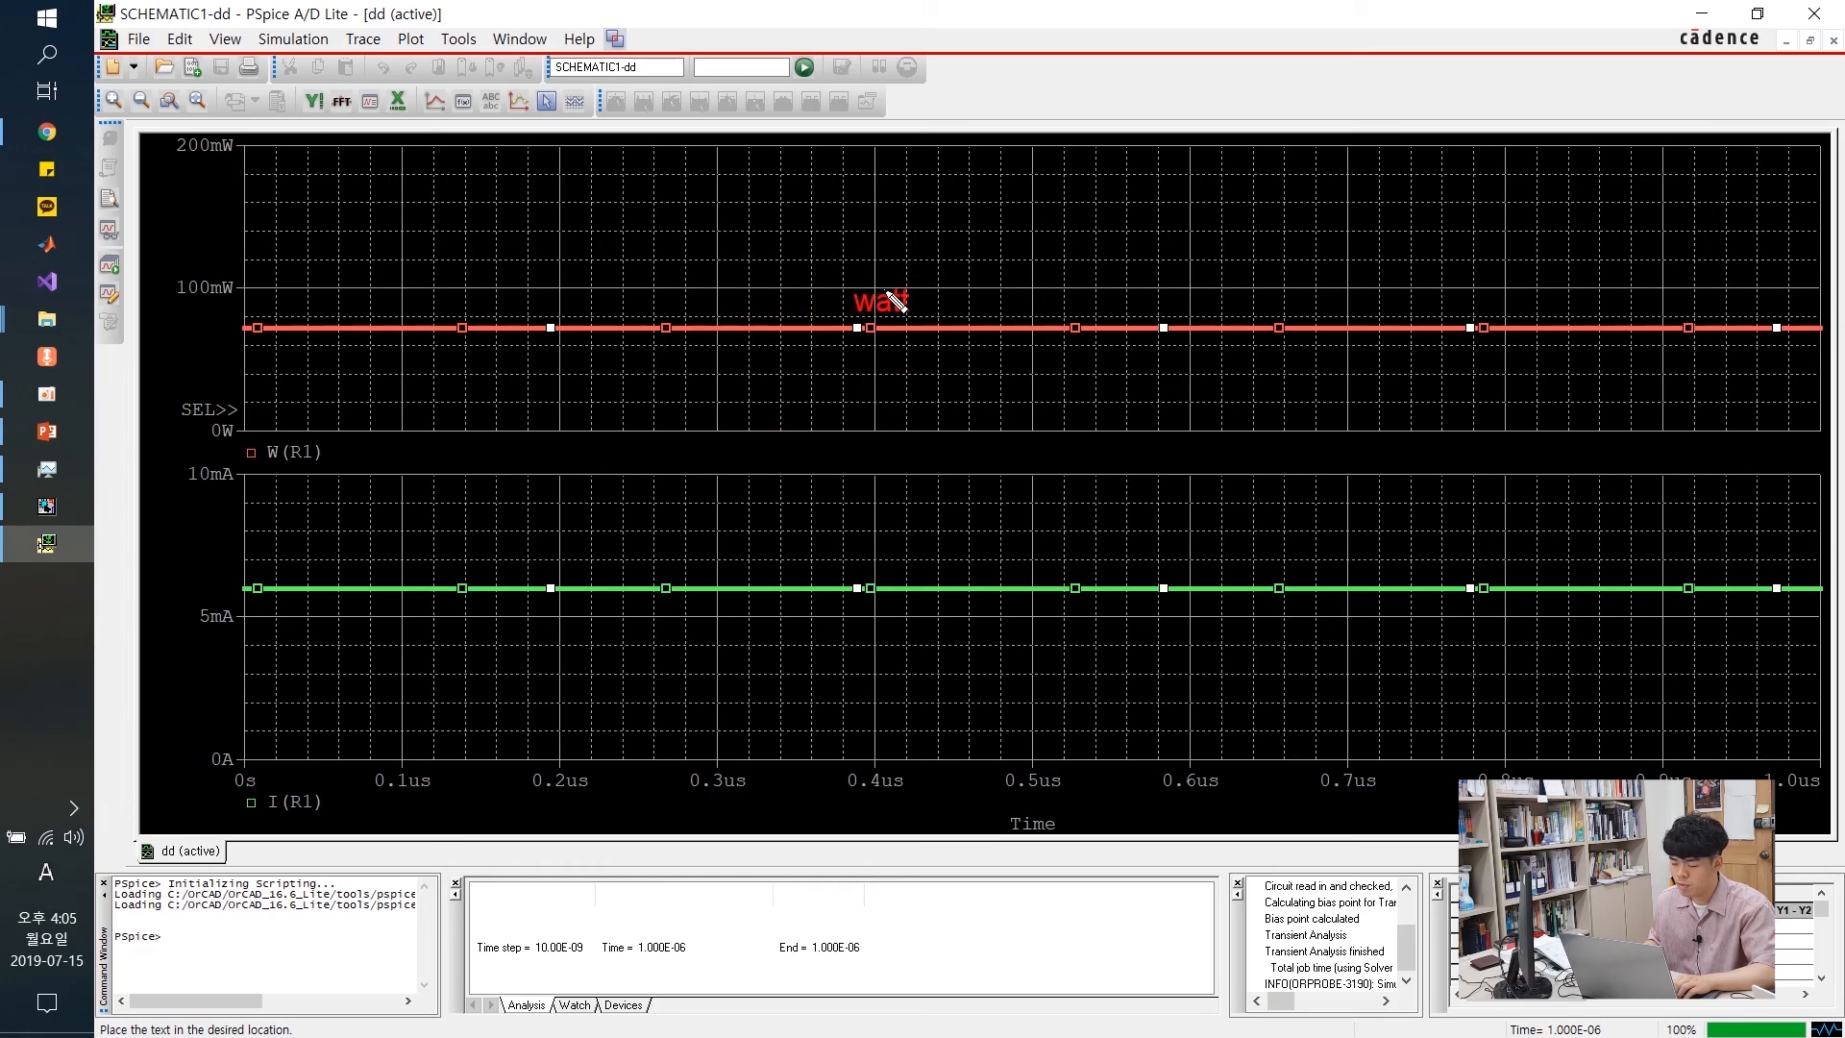
left_click(931, 296)
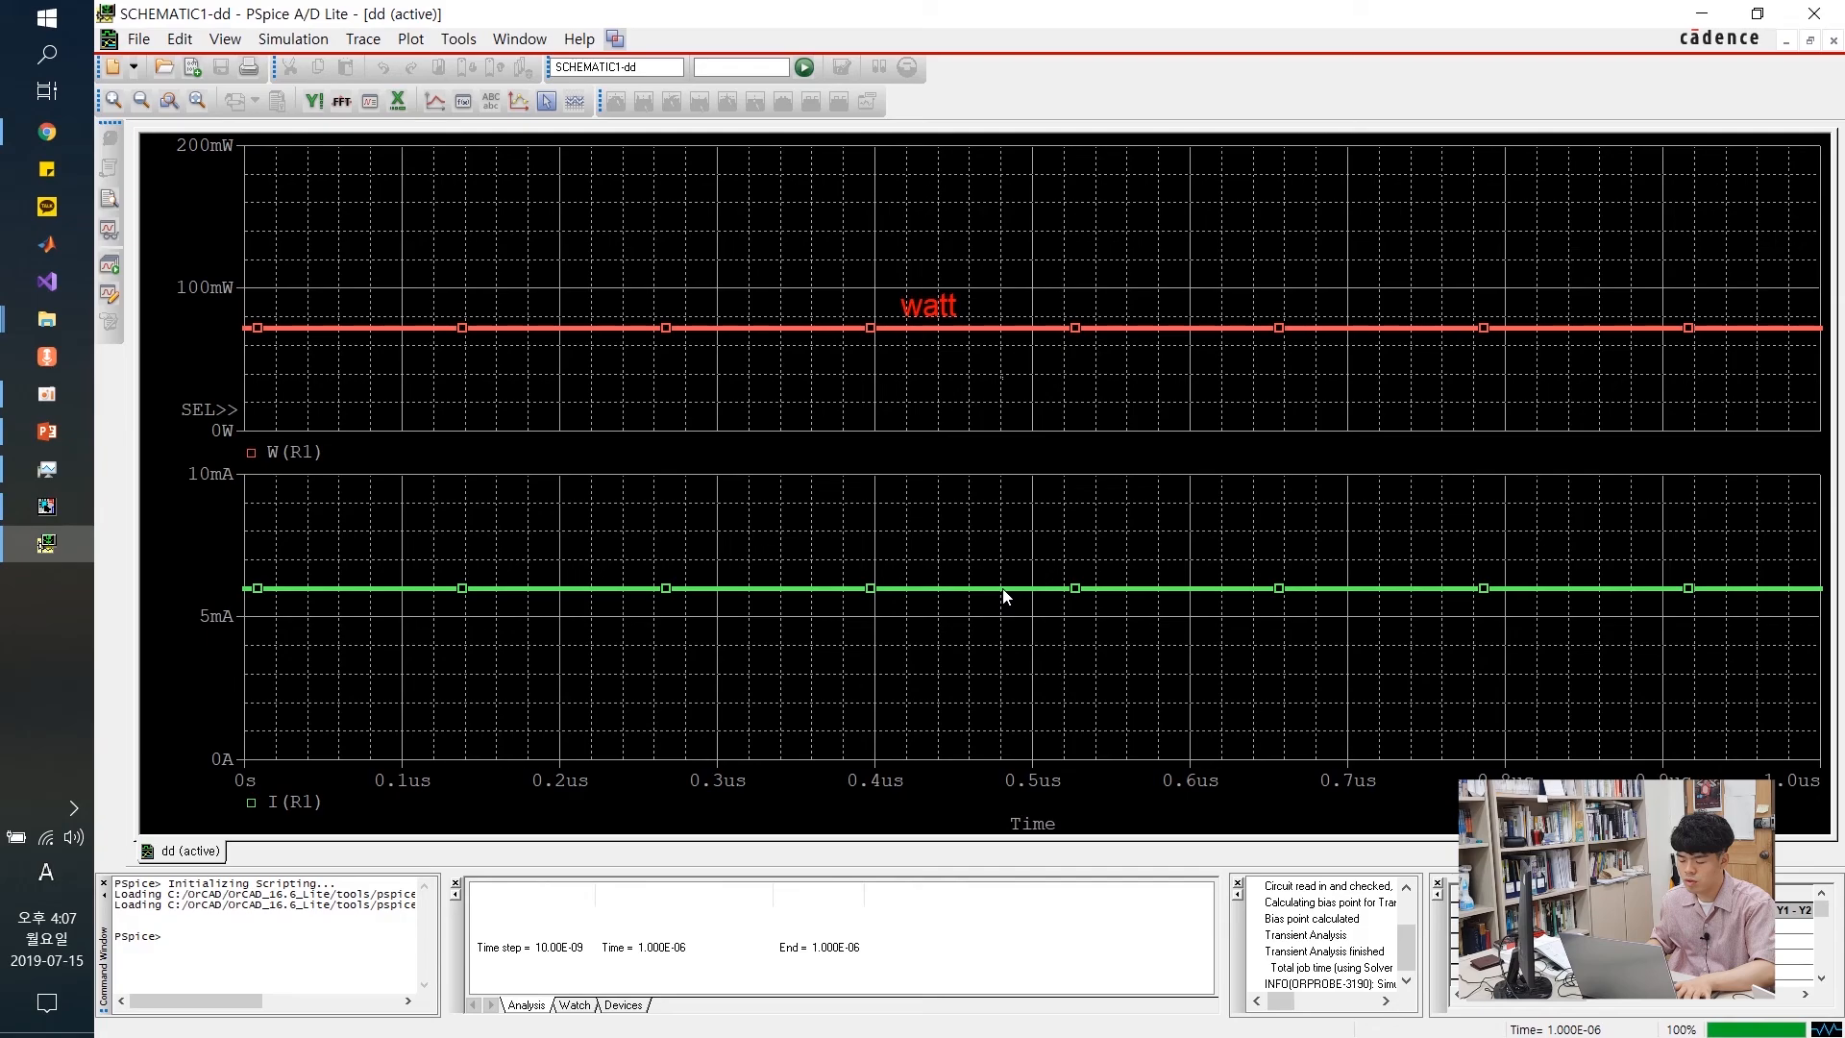
Add a size-20 'current' label just above the green current trace
left_click(1002, 597)
left_click(1002, 597)
right_click(1002, 596)
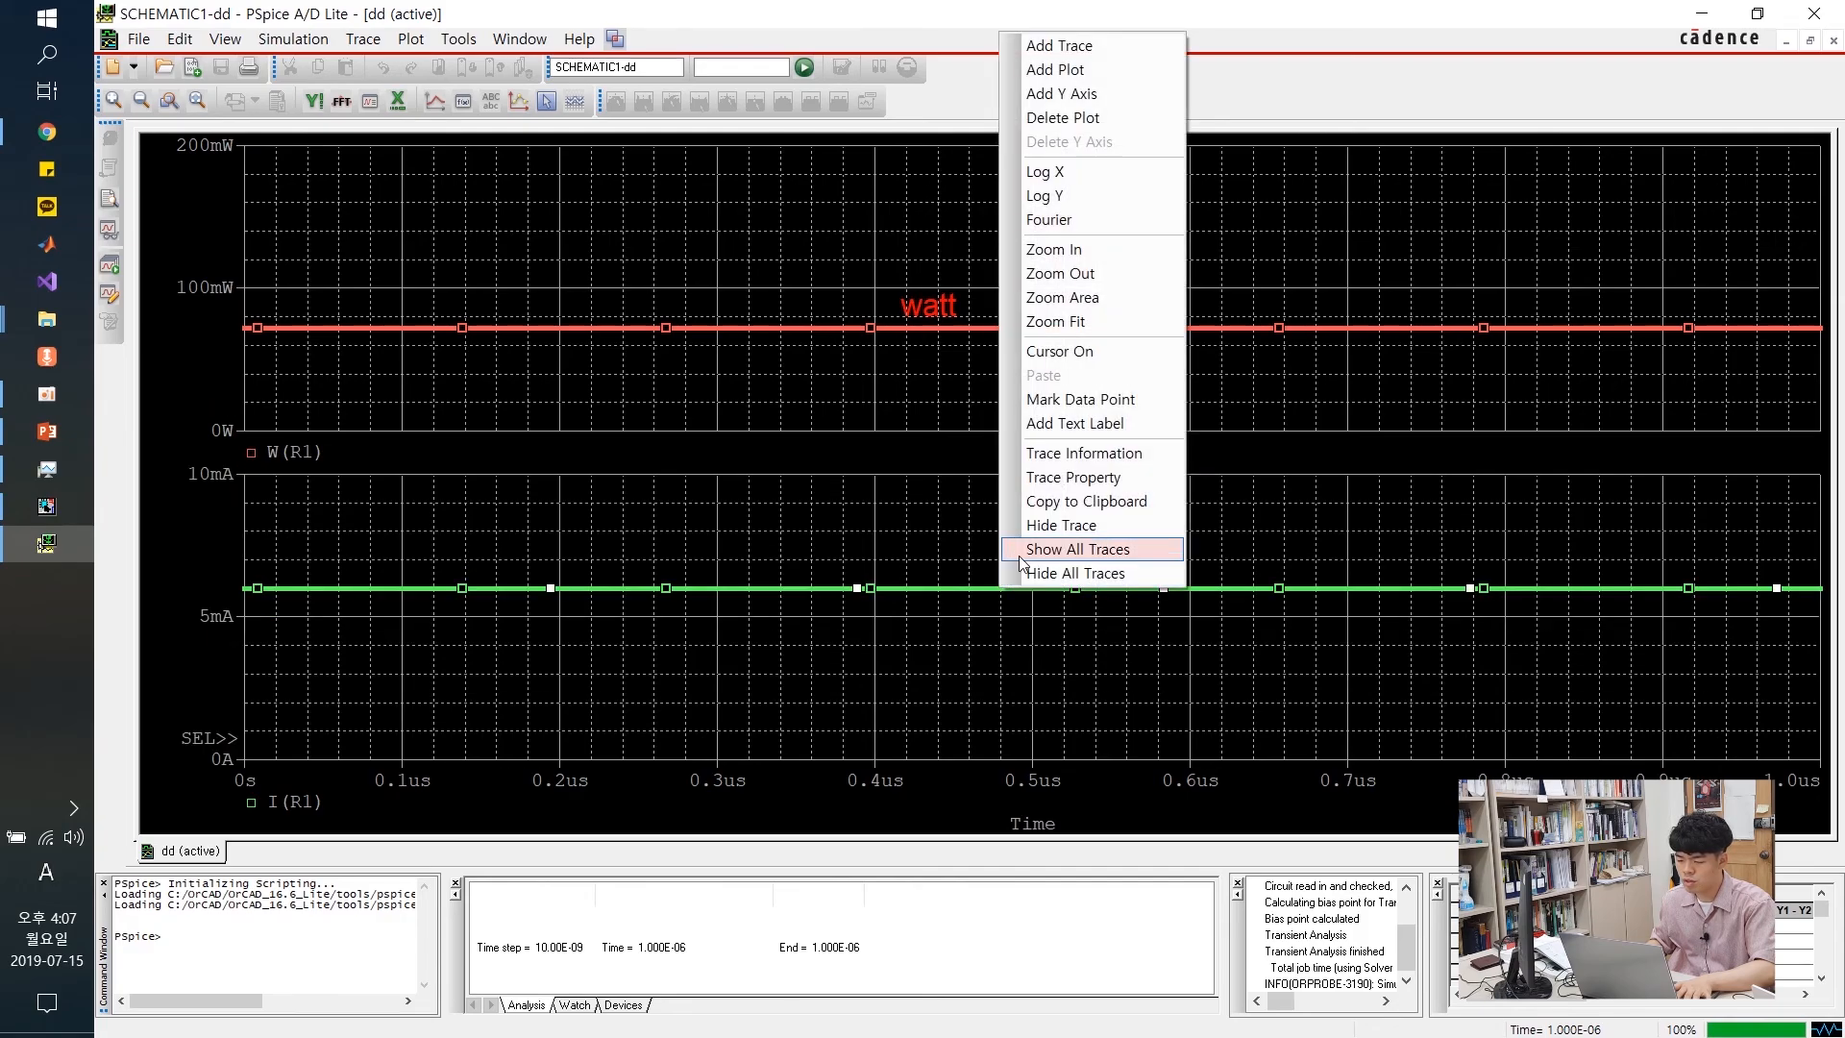
left_click(1074, 423)
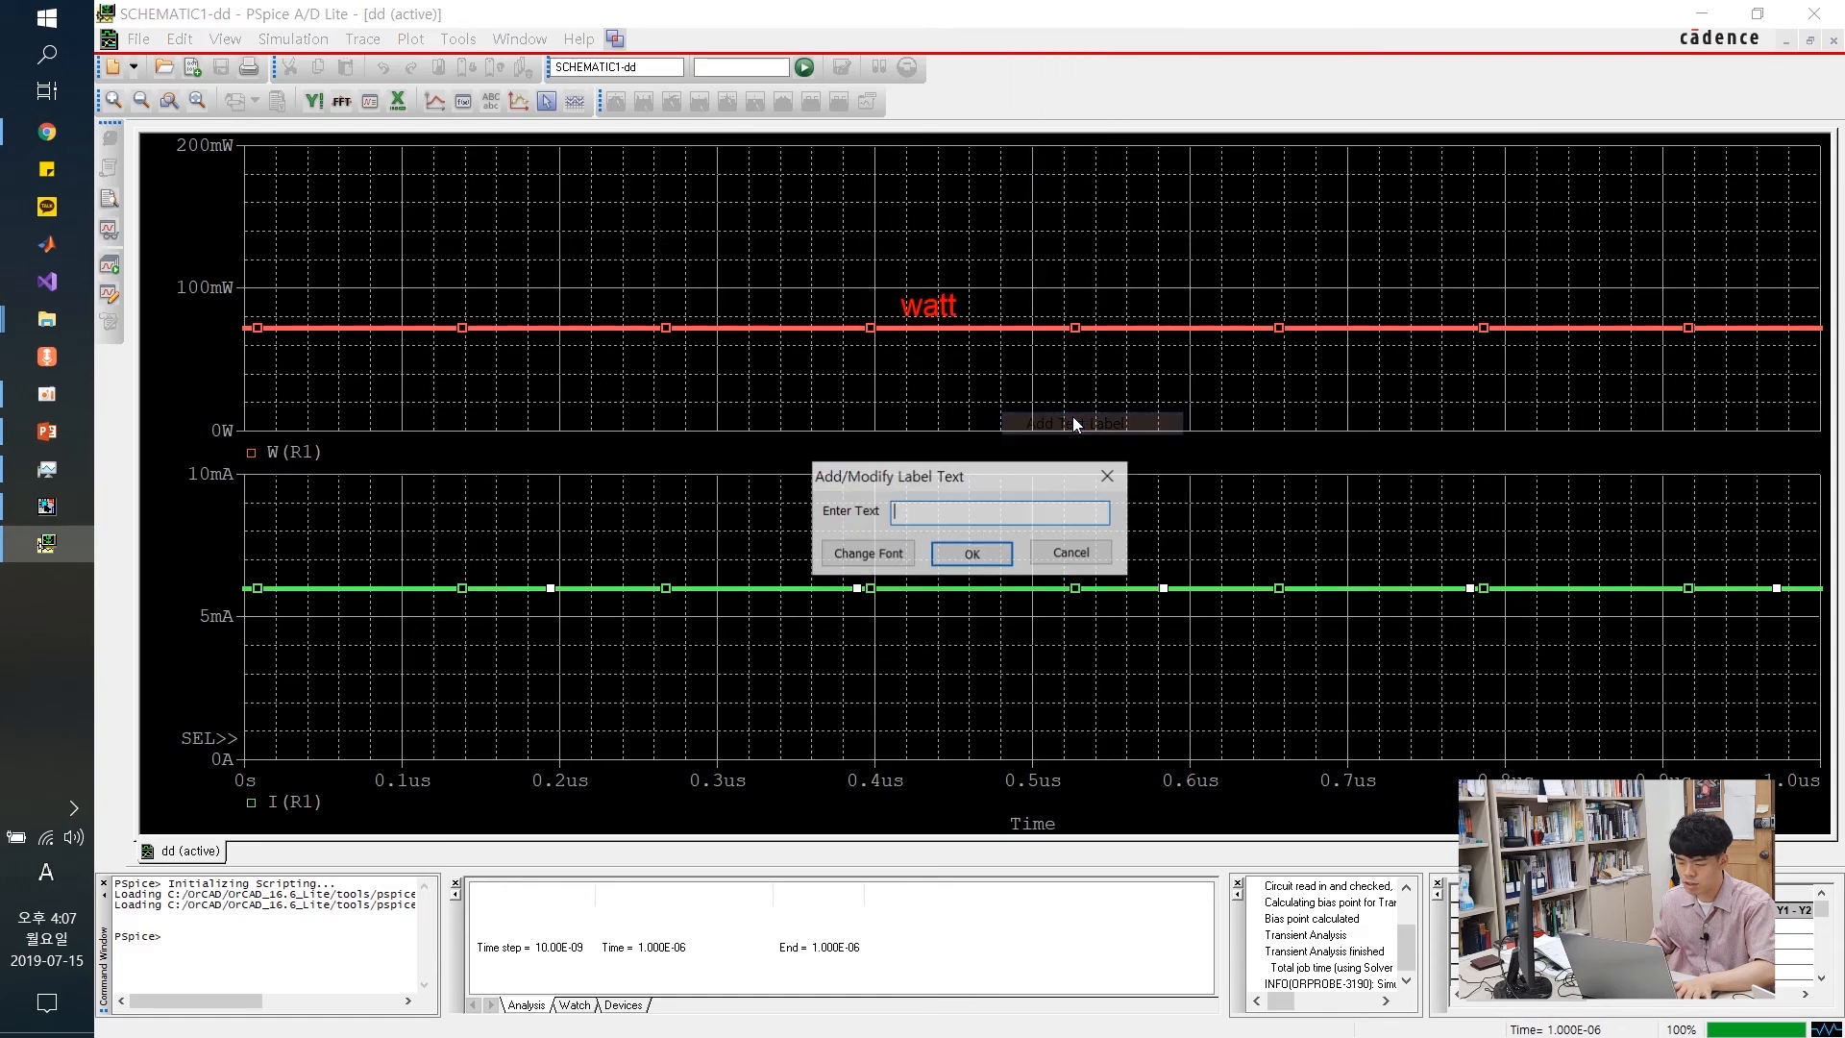
type("current")
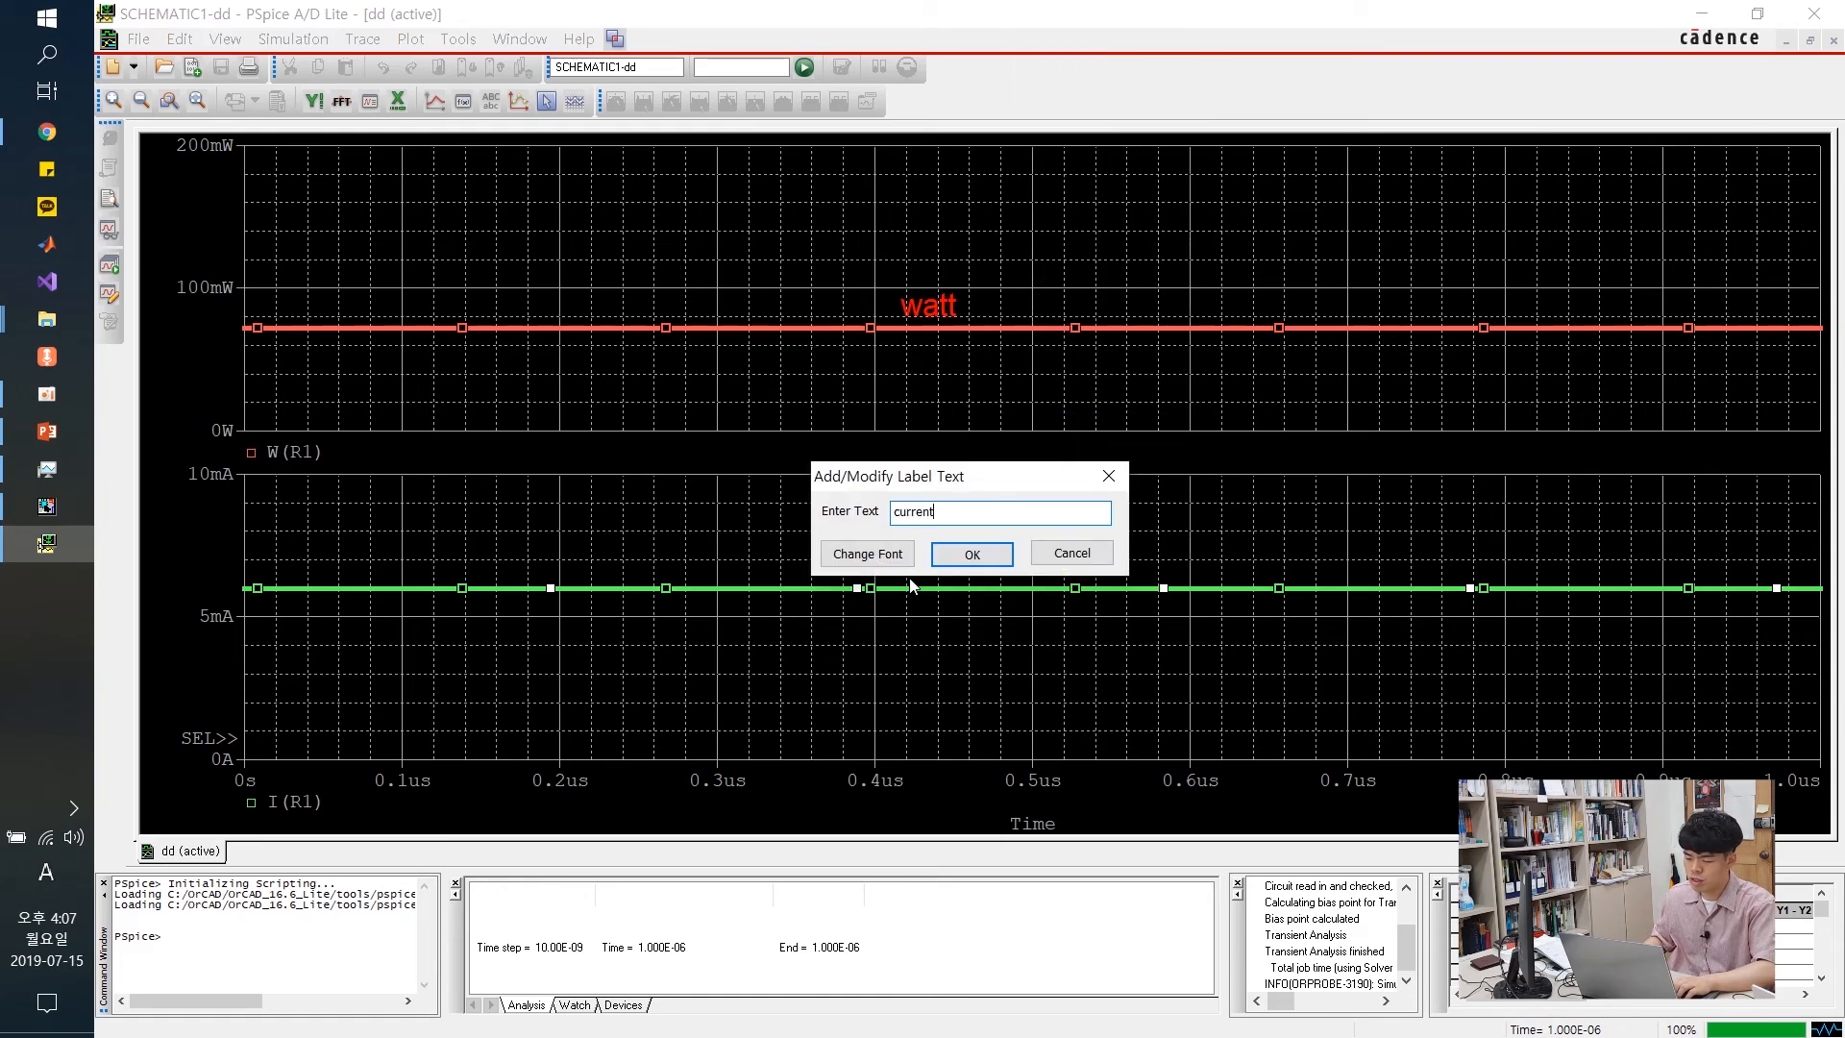
left_click(867, 553)
left_click(1084, 490)
left_click(1213, 350)
left_click(969, 547)
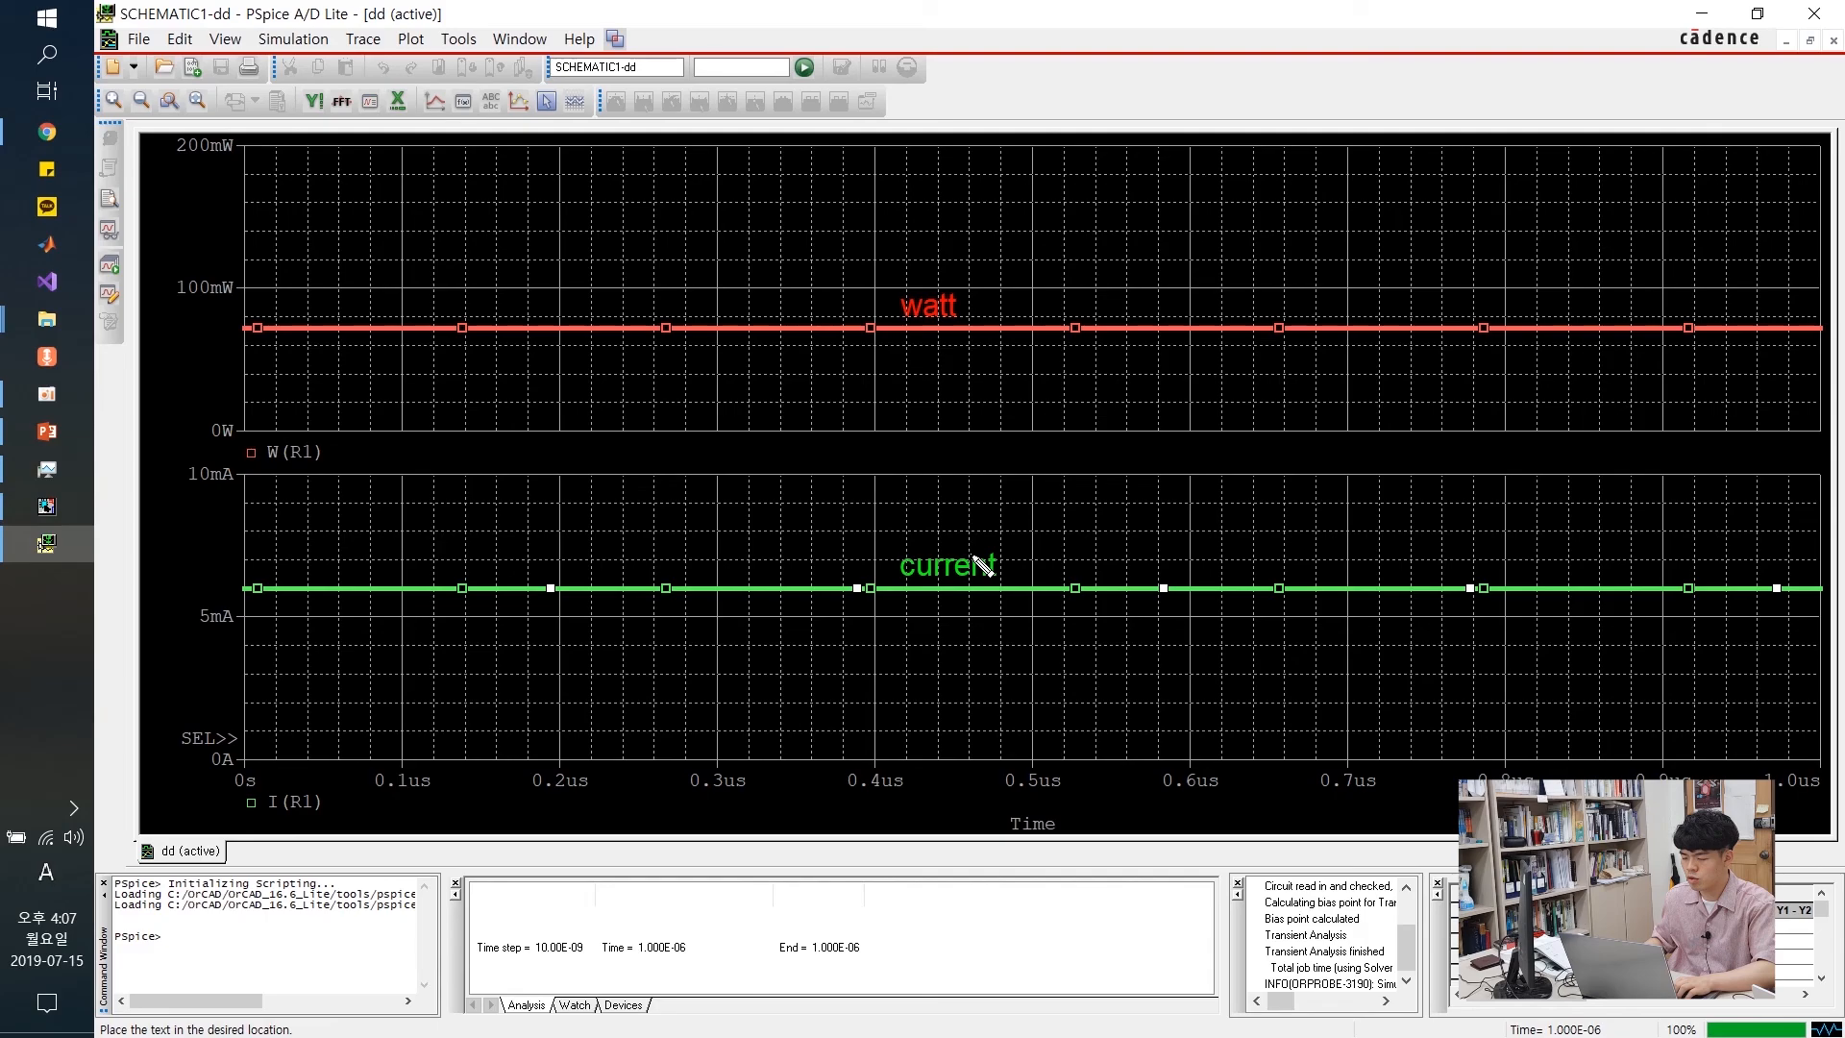
left_click(975, 557)
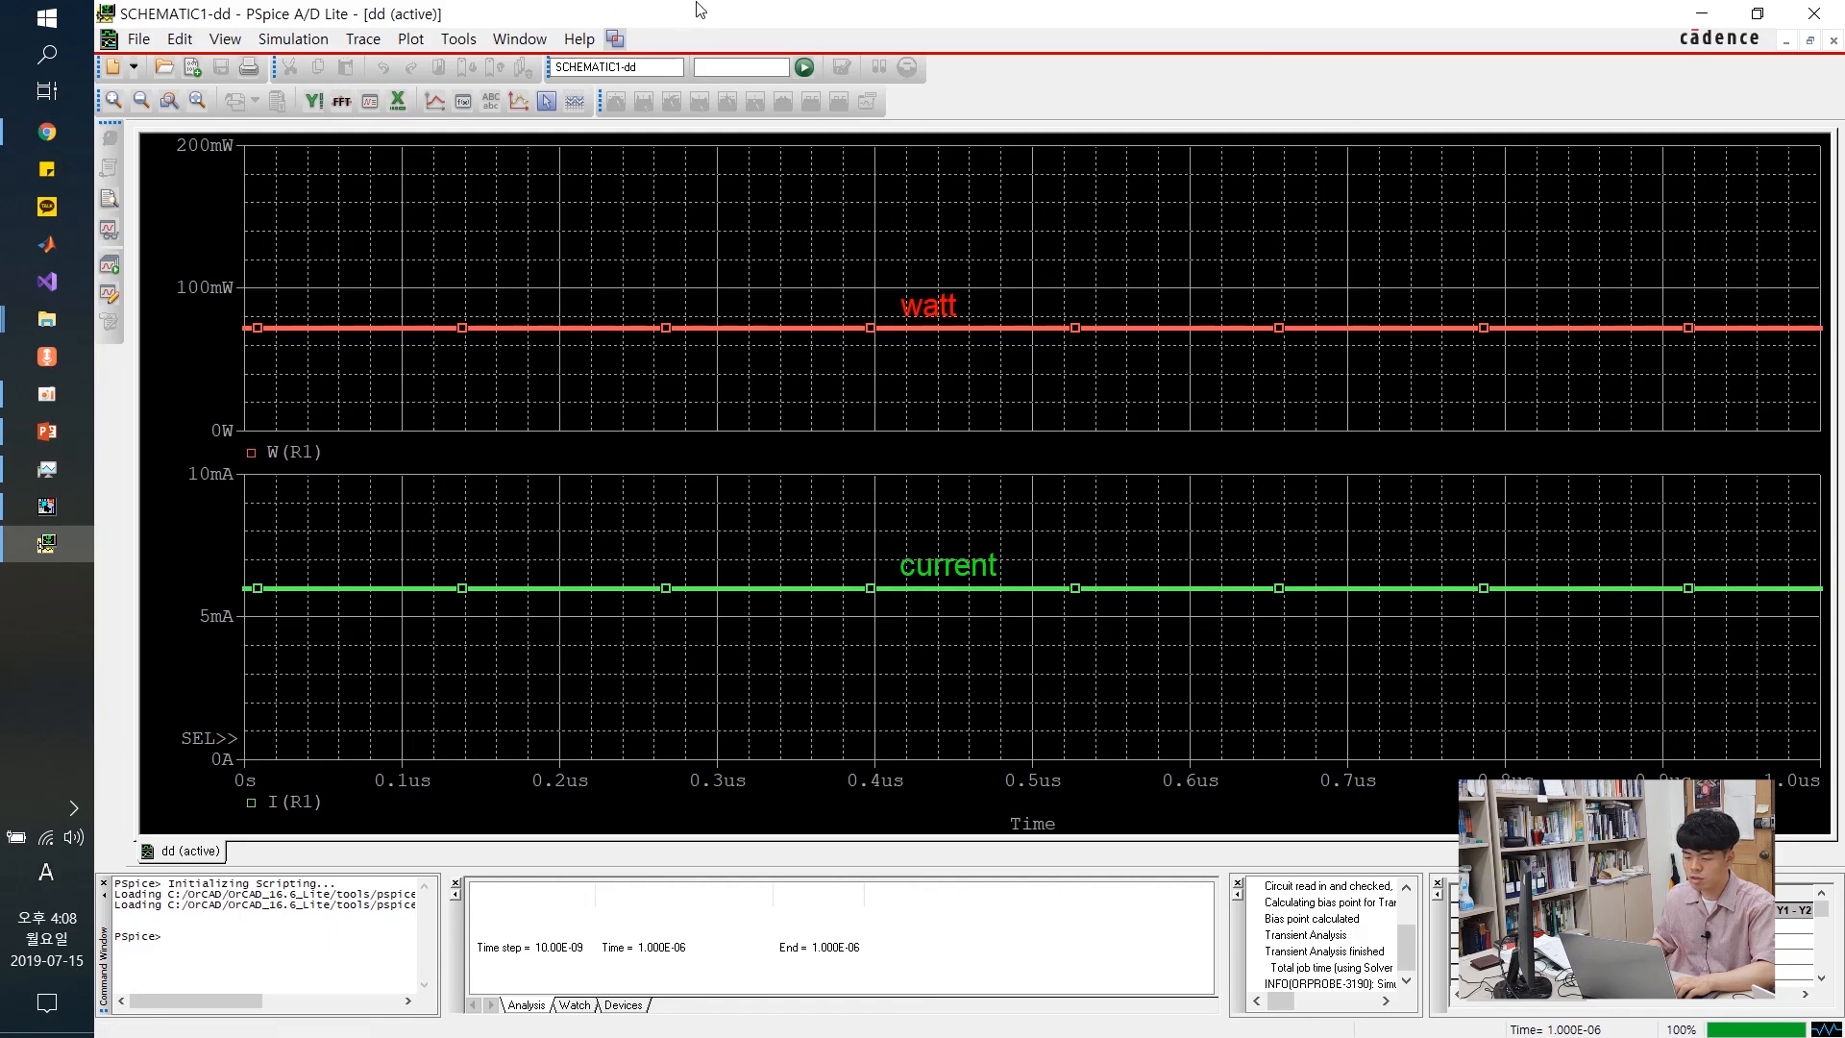
Snap PSpice to the right half of the screen and OrCAD Capture to the left half
left_click_drag(732, 16, 1840, 384)
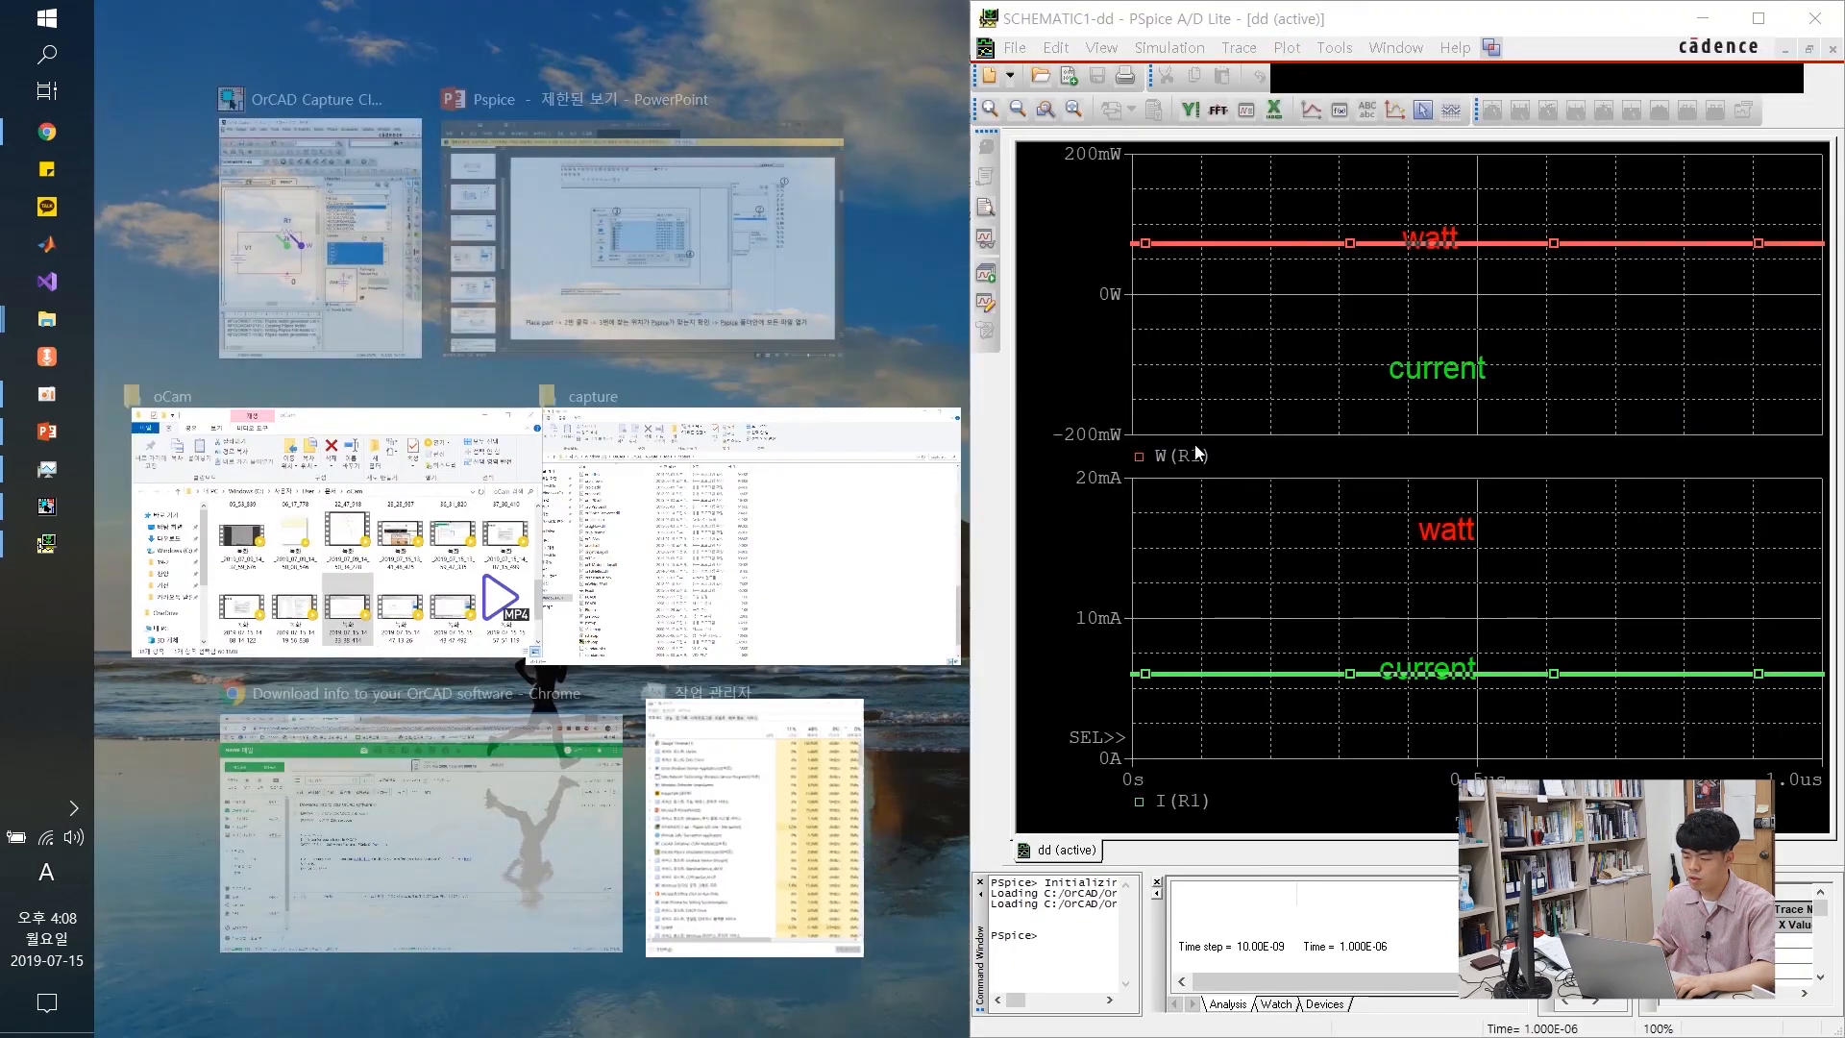
left_click(378, 245)
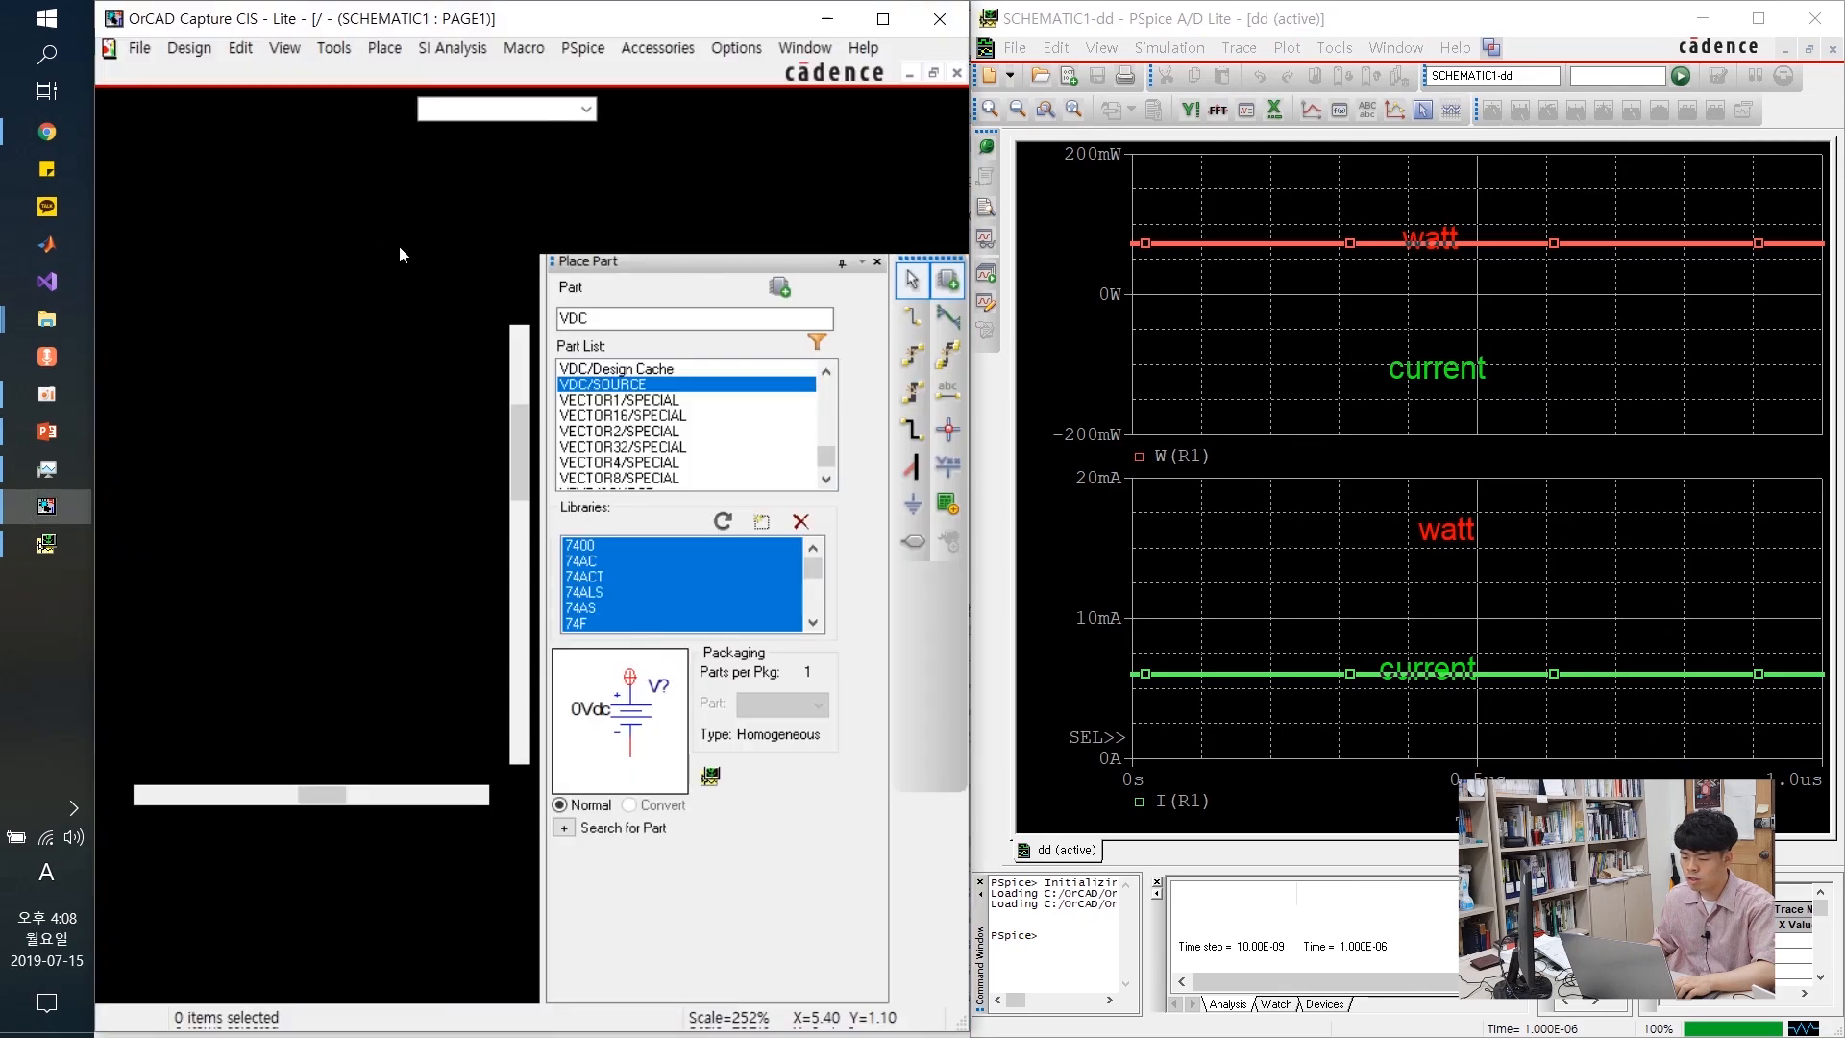
left_click(1341, 291)
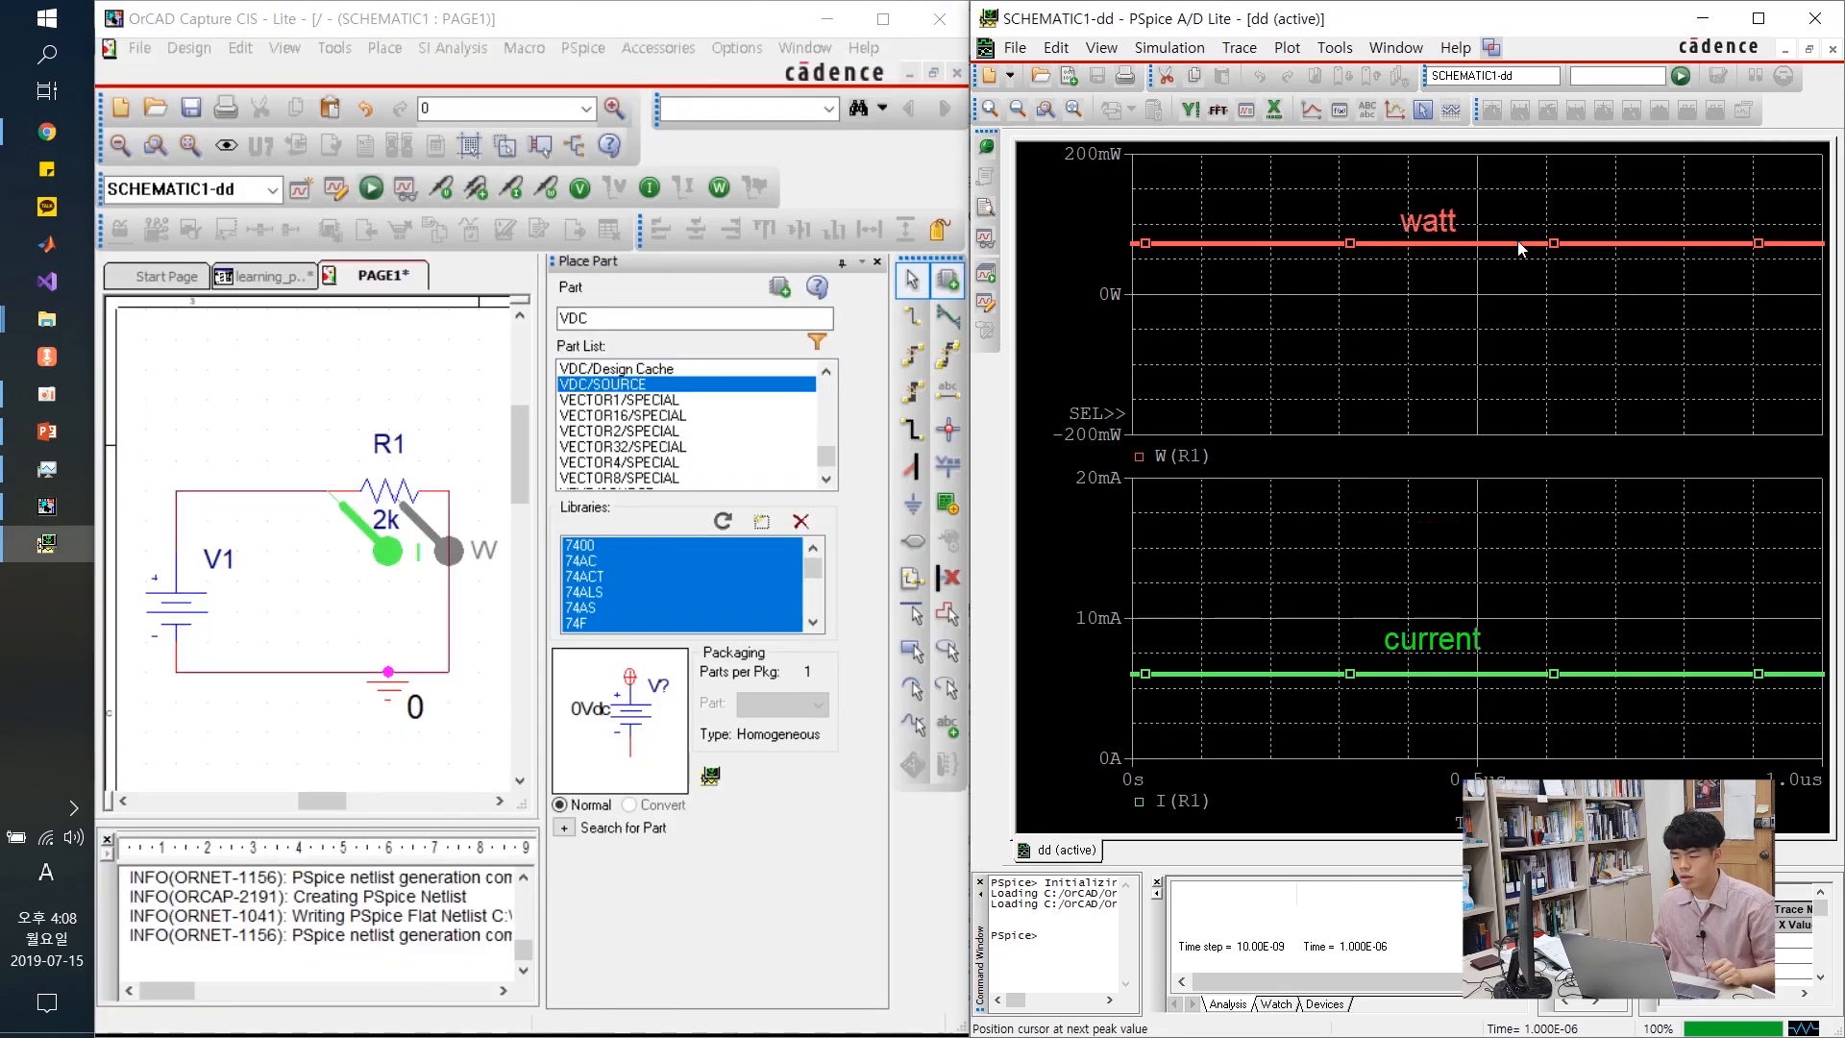